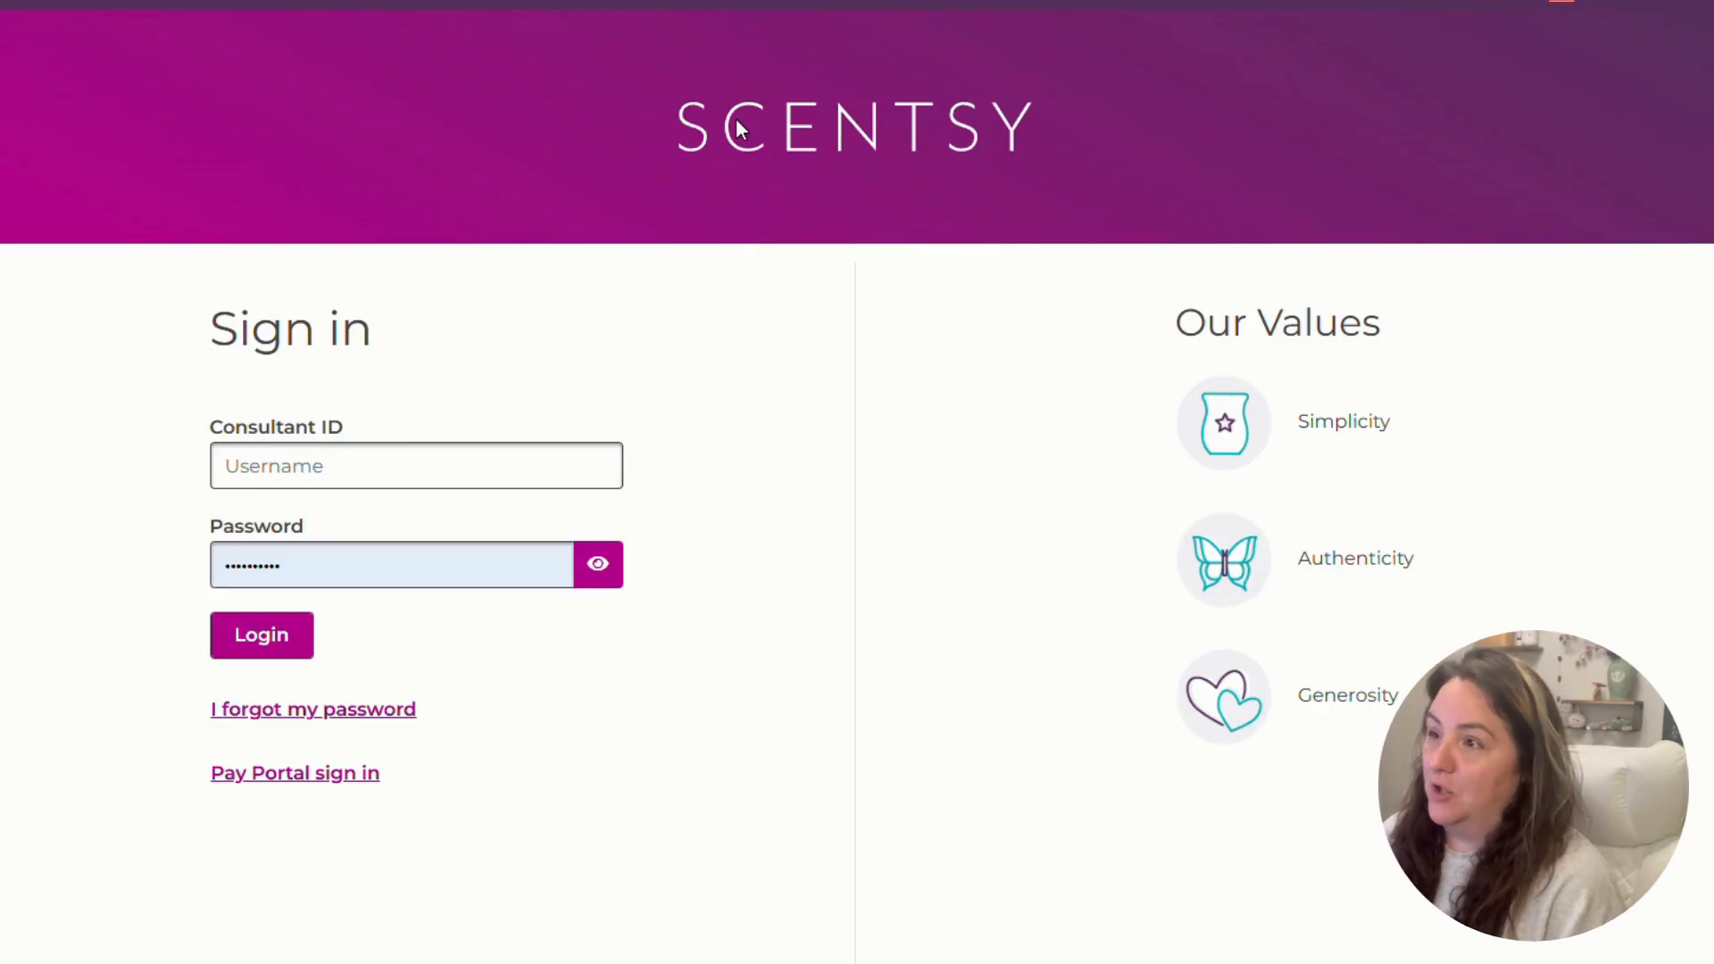
- Fill in the Consultant ID and sign in to the consultant account
click(402, 466)
click(238, 634)
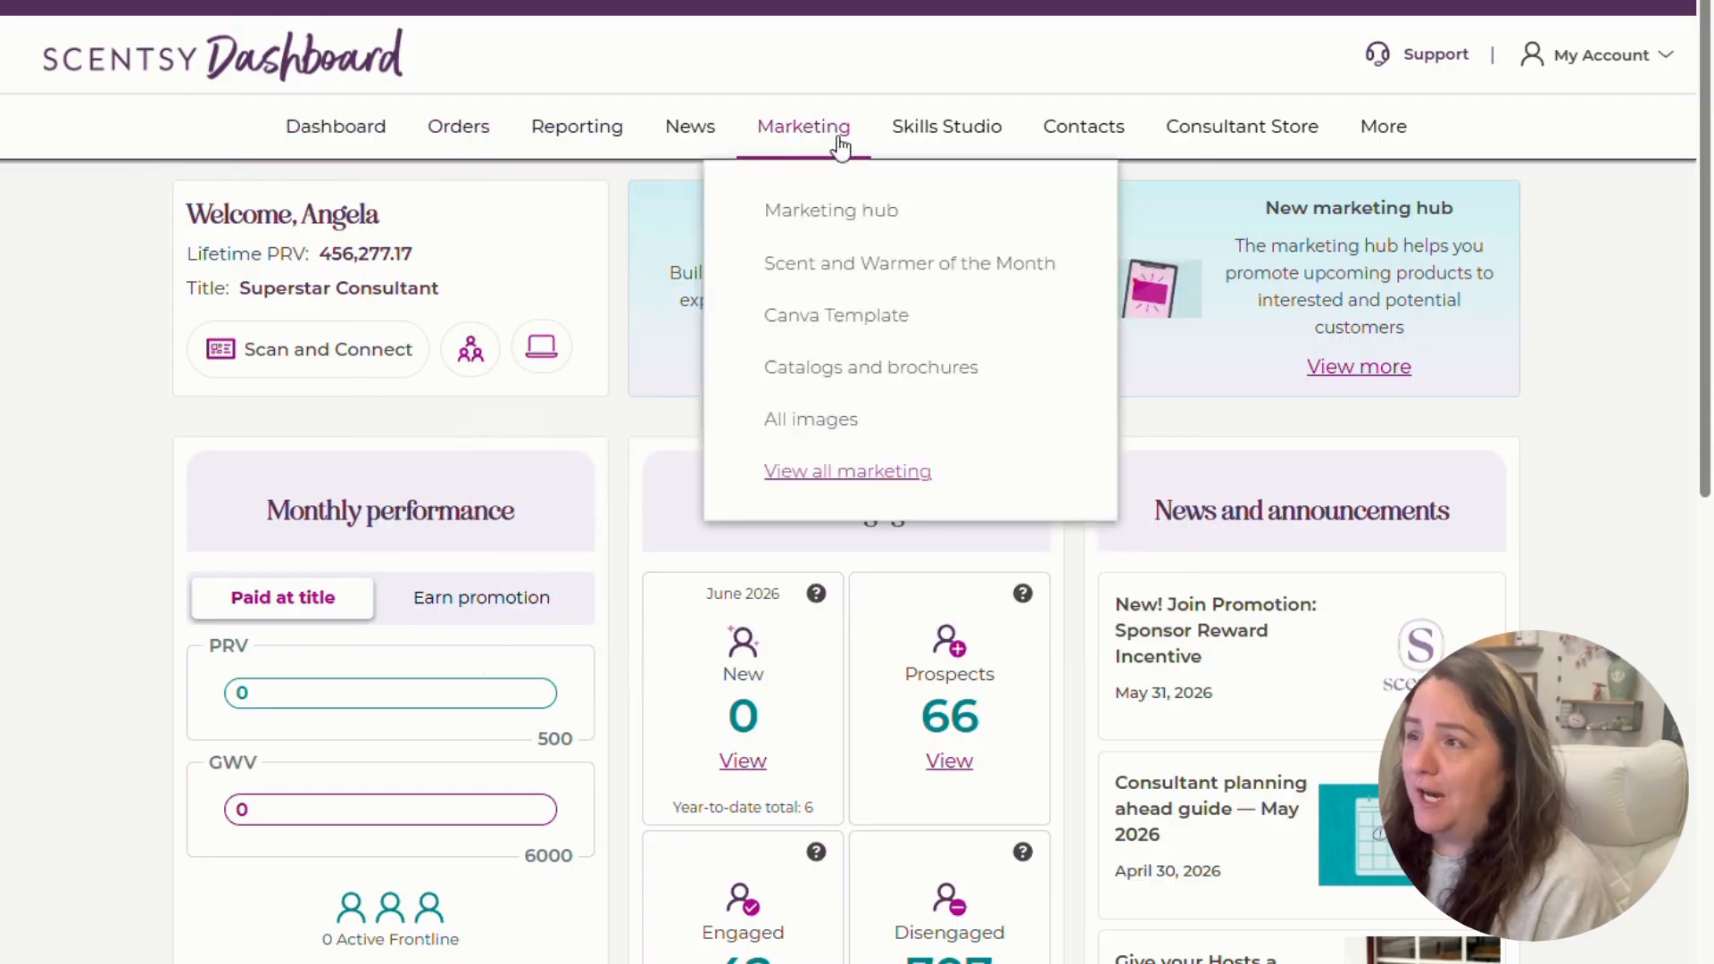
- Review the dashboard's performance, customer engagement, Connect tasks, commissions and Success Path Skills sections
mouse_move(437, 144)
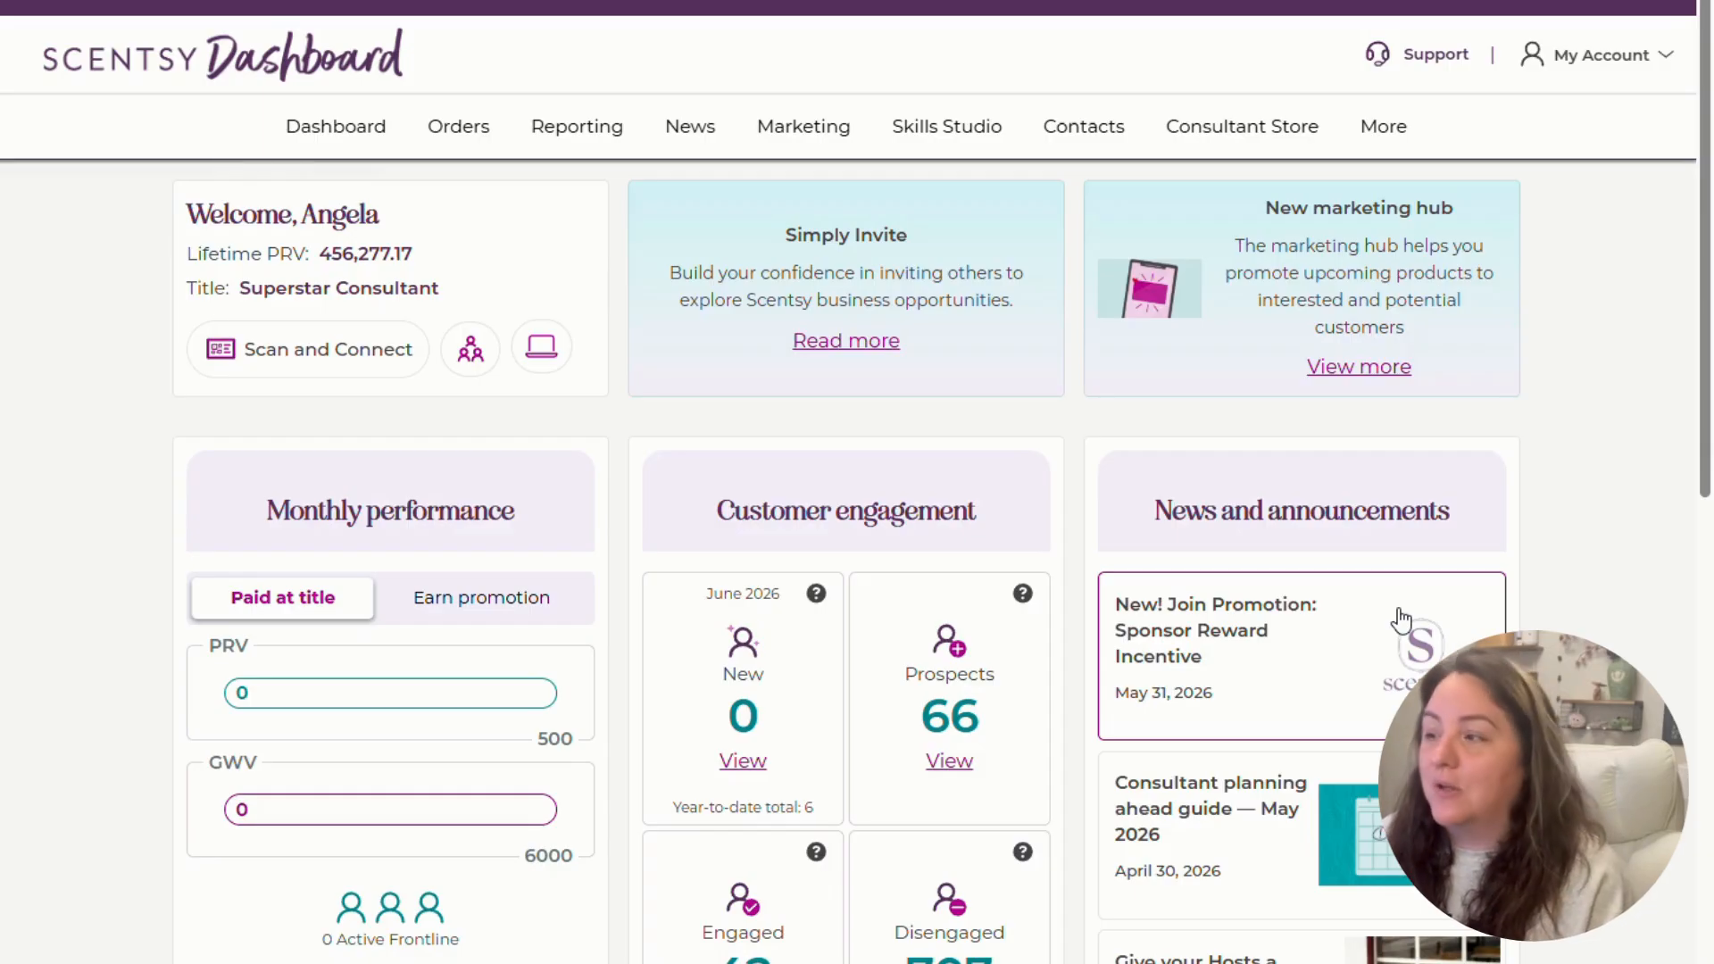
scroll(1401, 619, down, 9)
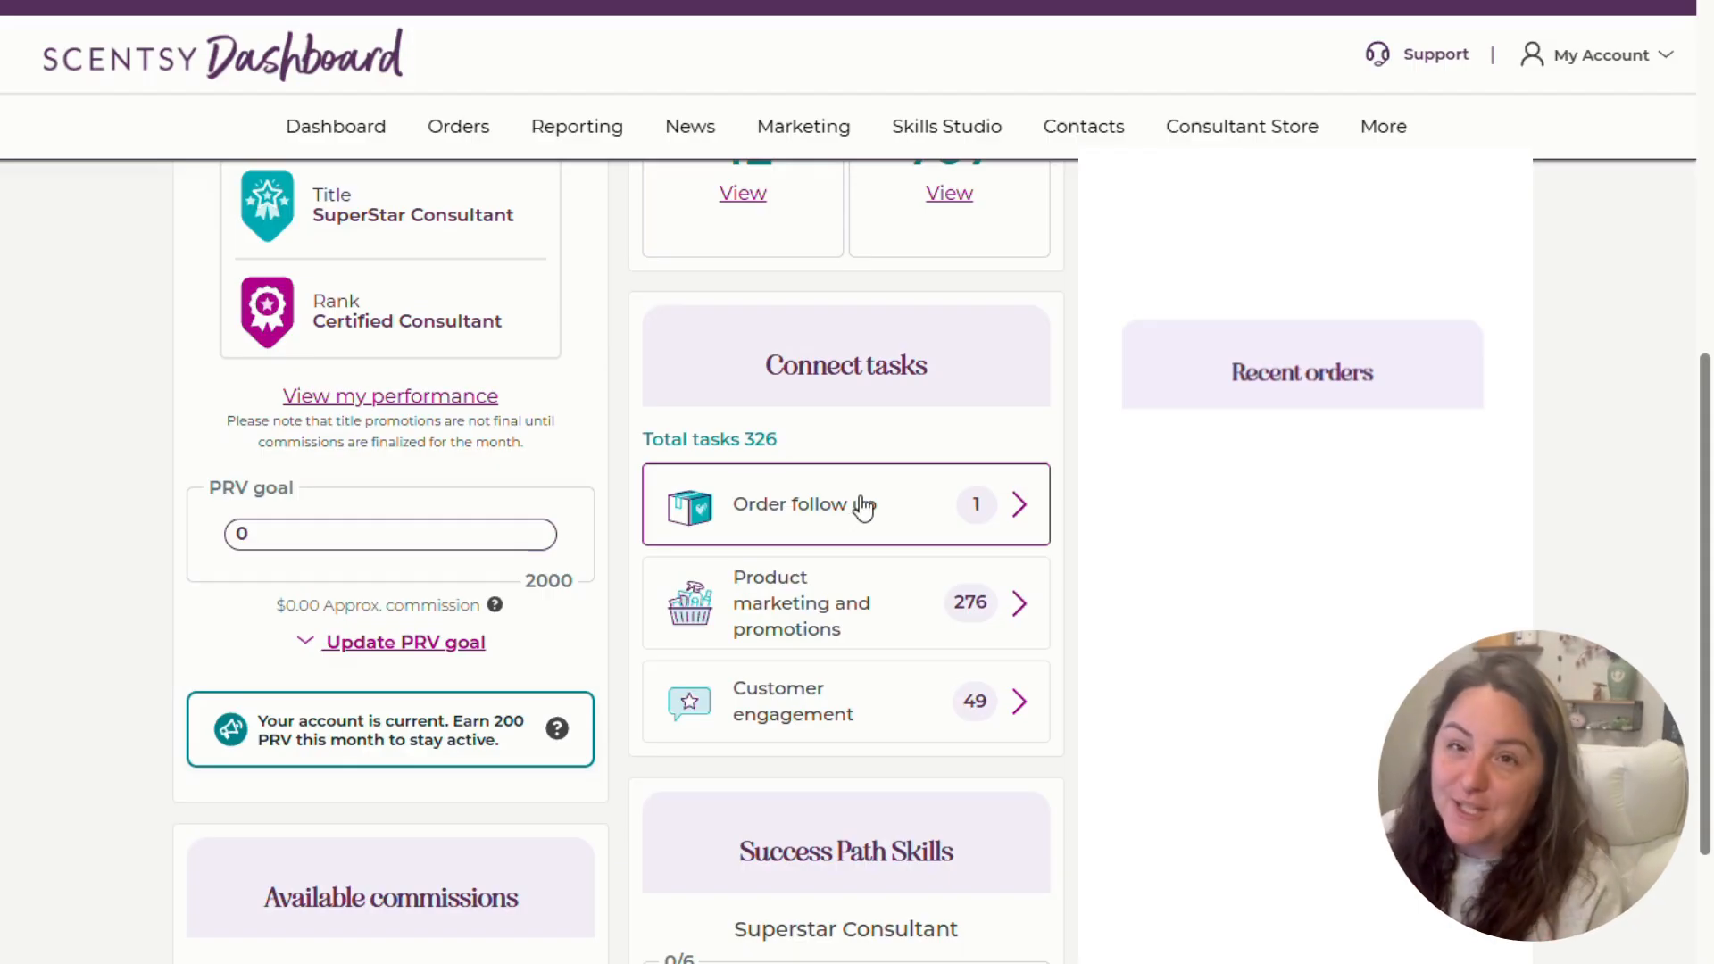
scroll(862, 506, down, 4)
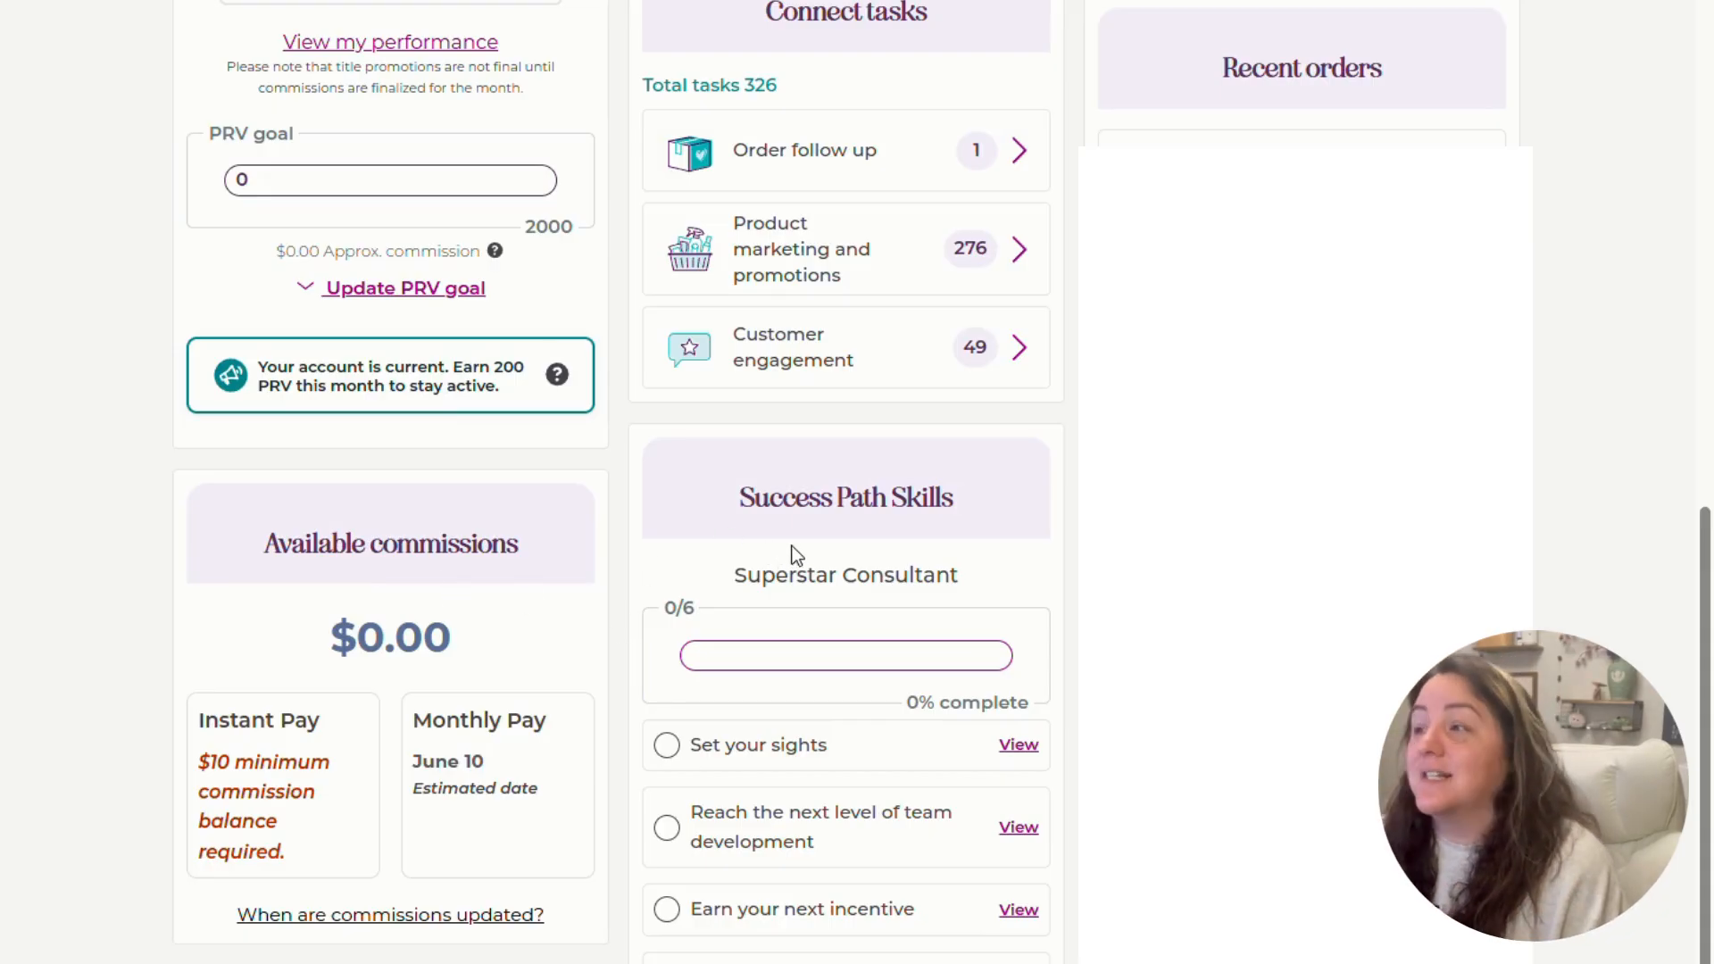
scroll(797, 554, down, 1)
scroll(797, 553, down, 1)
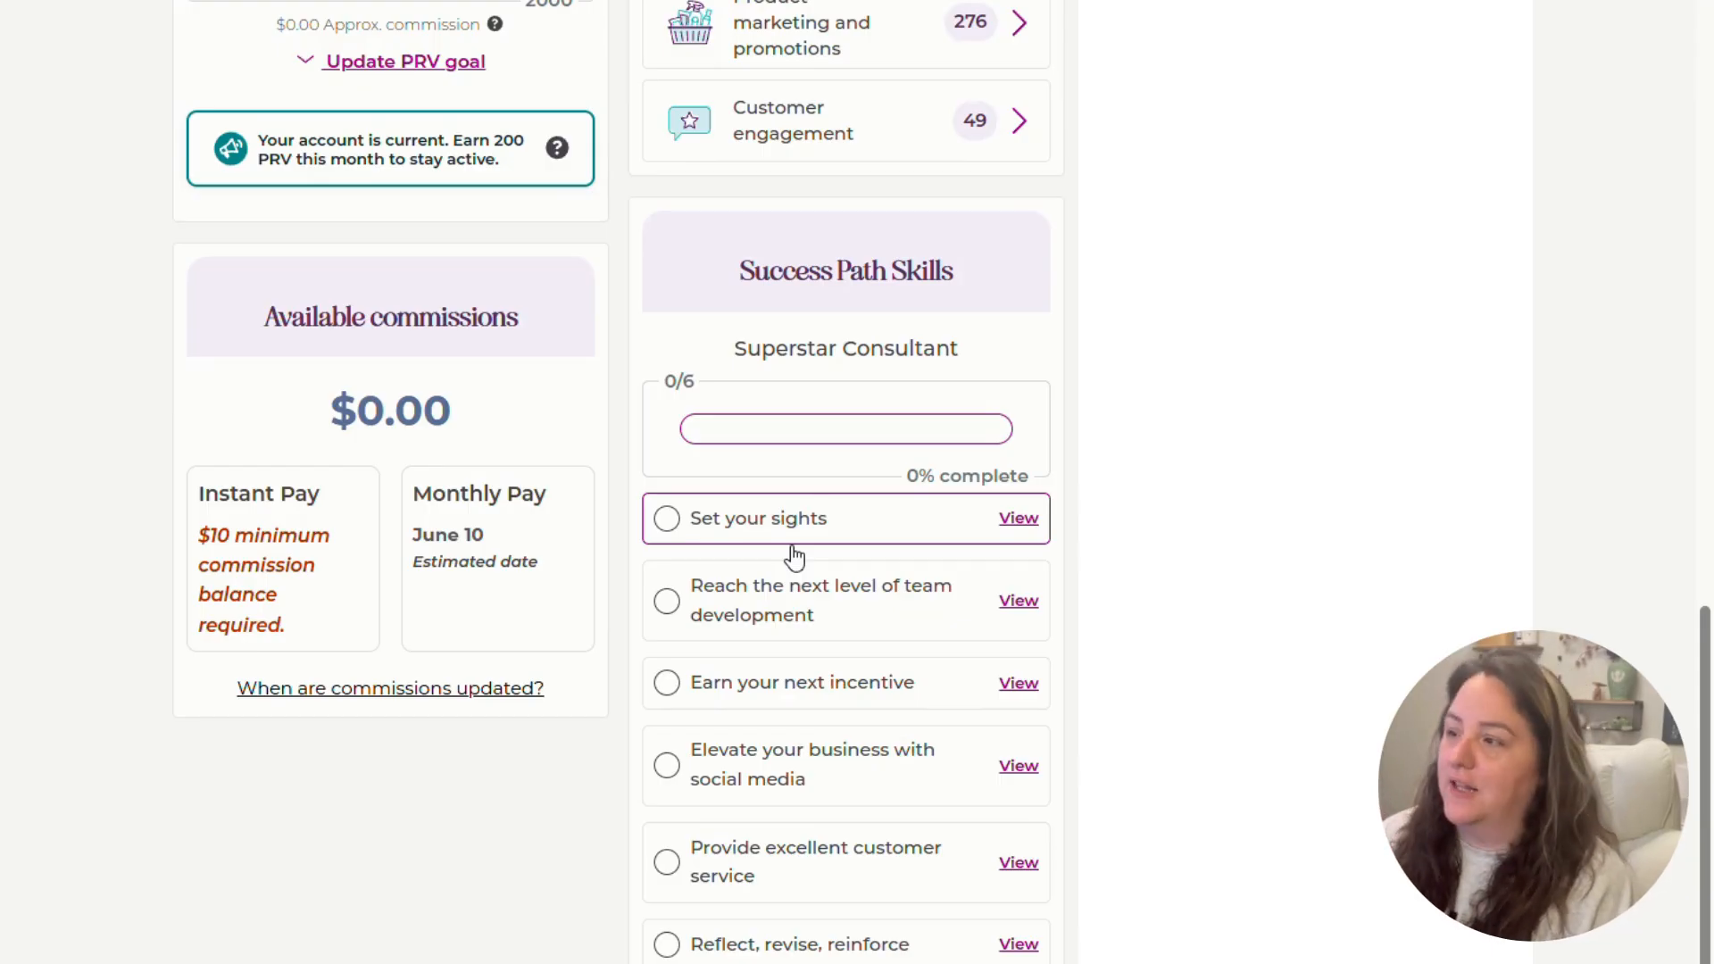
scroll(827, 689, up, 10)
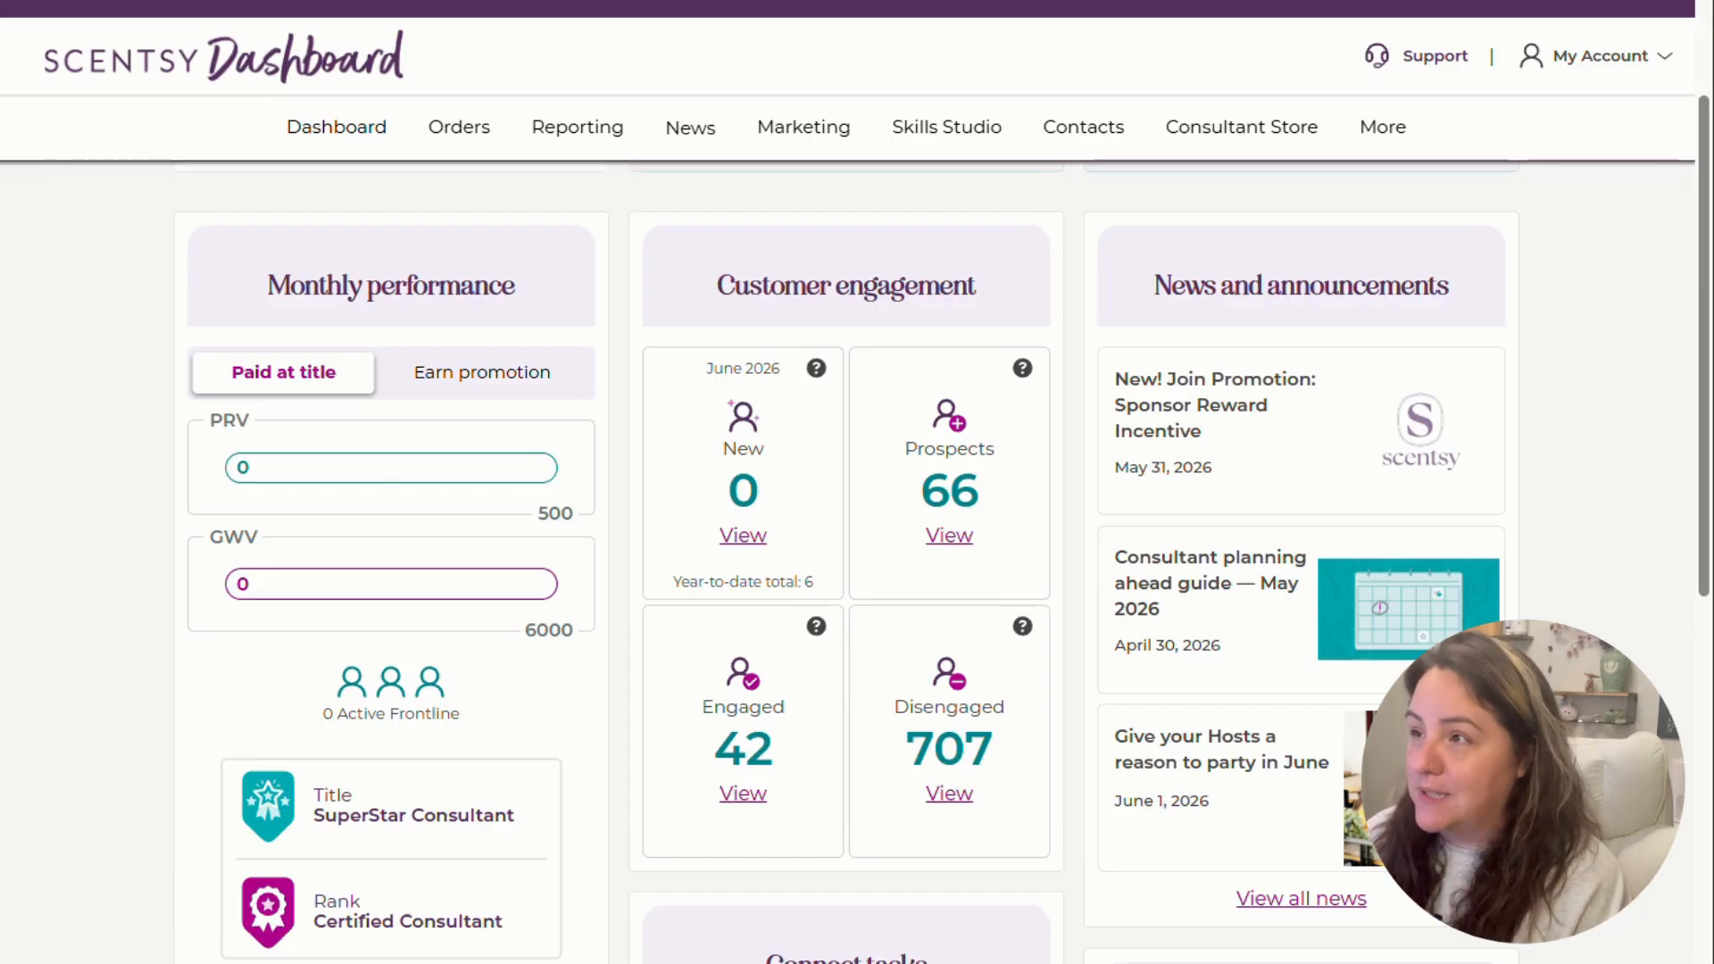
- Start creating a party named Random Orders and continue to its host information
click(473, 128)
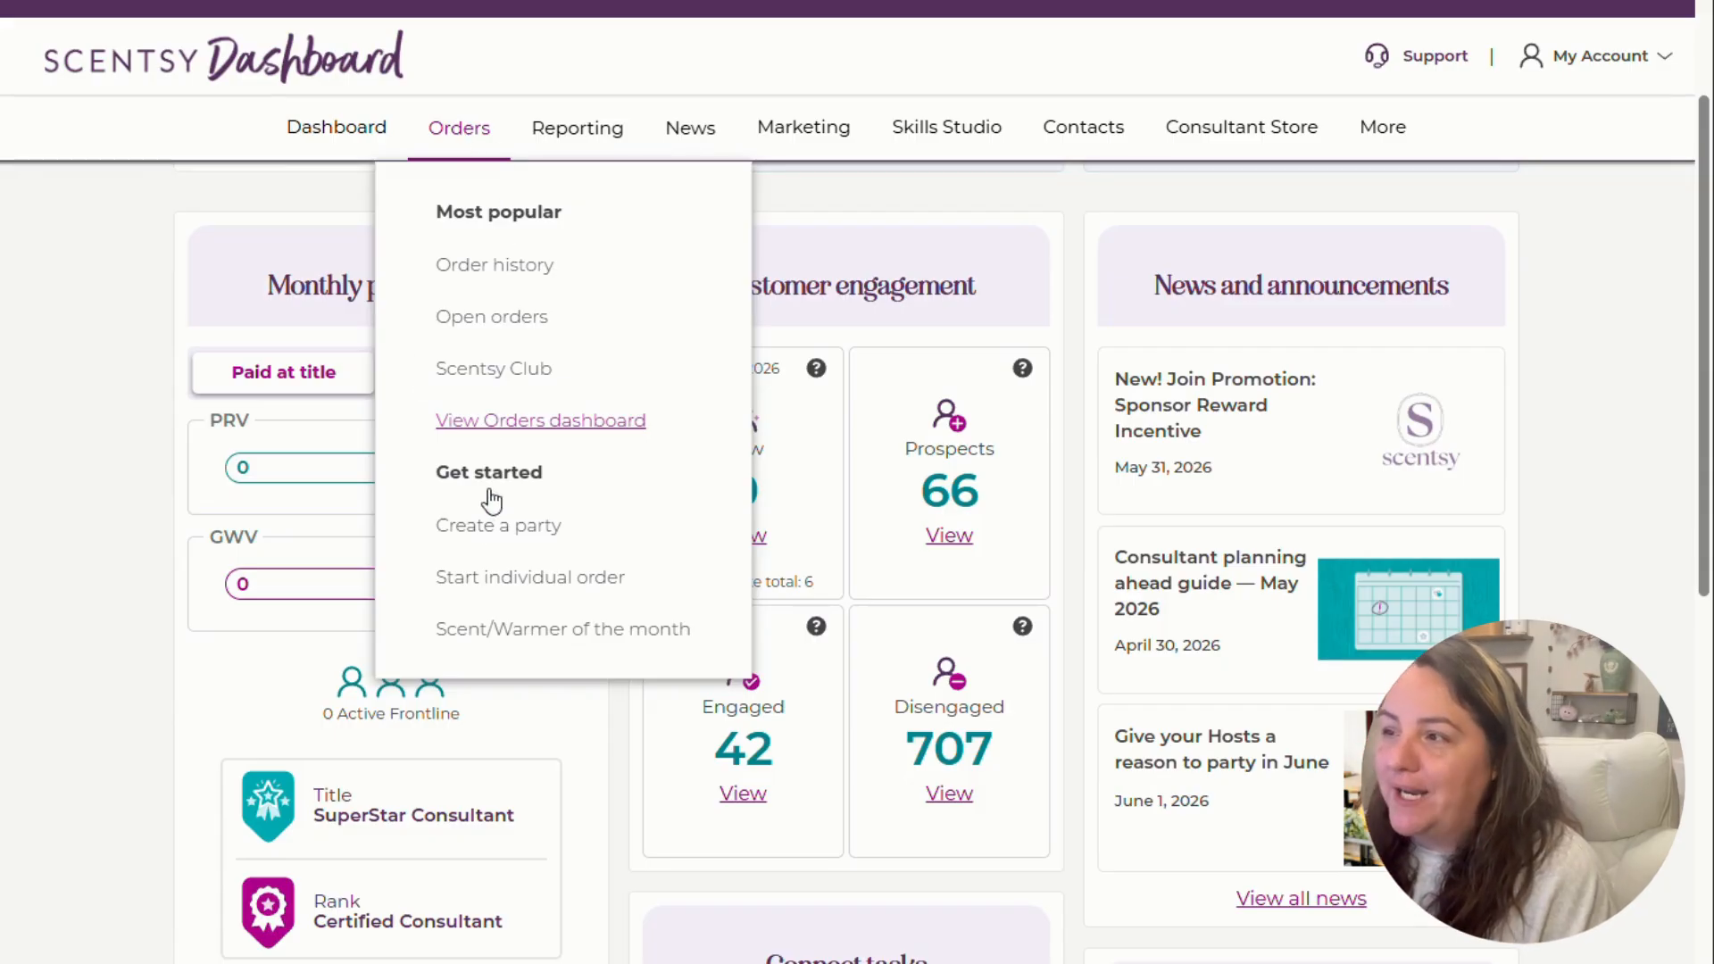
click(473, 528)
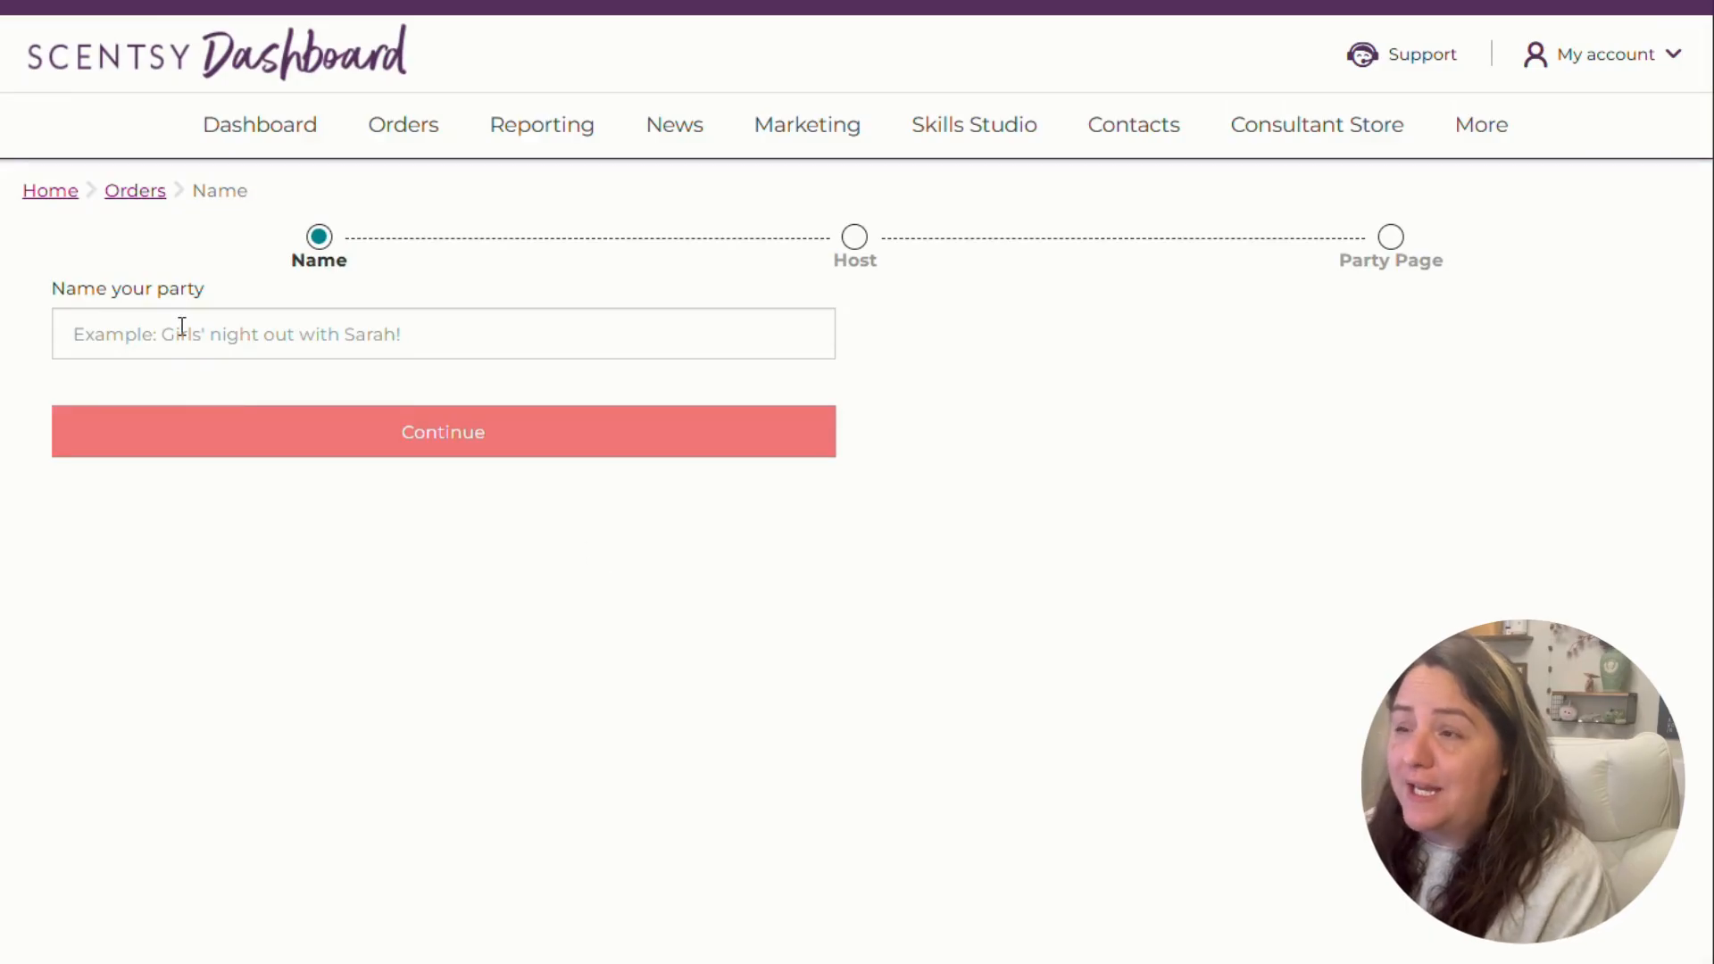
click(182, 326)
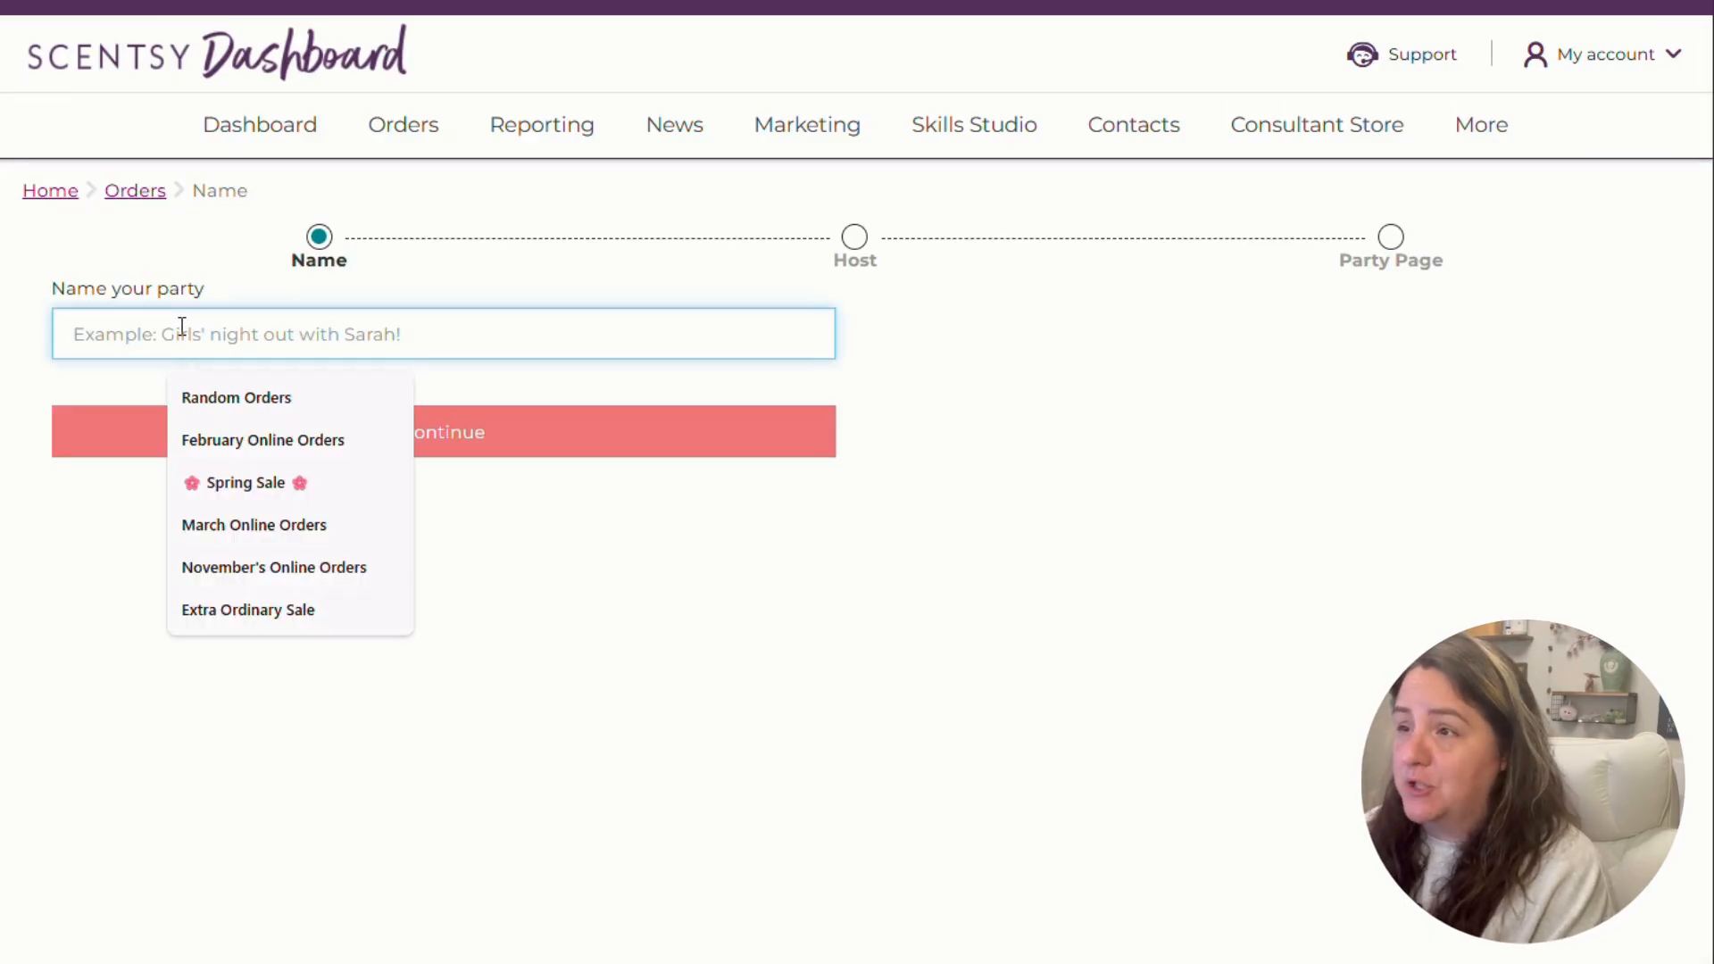
click(218, 409)
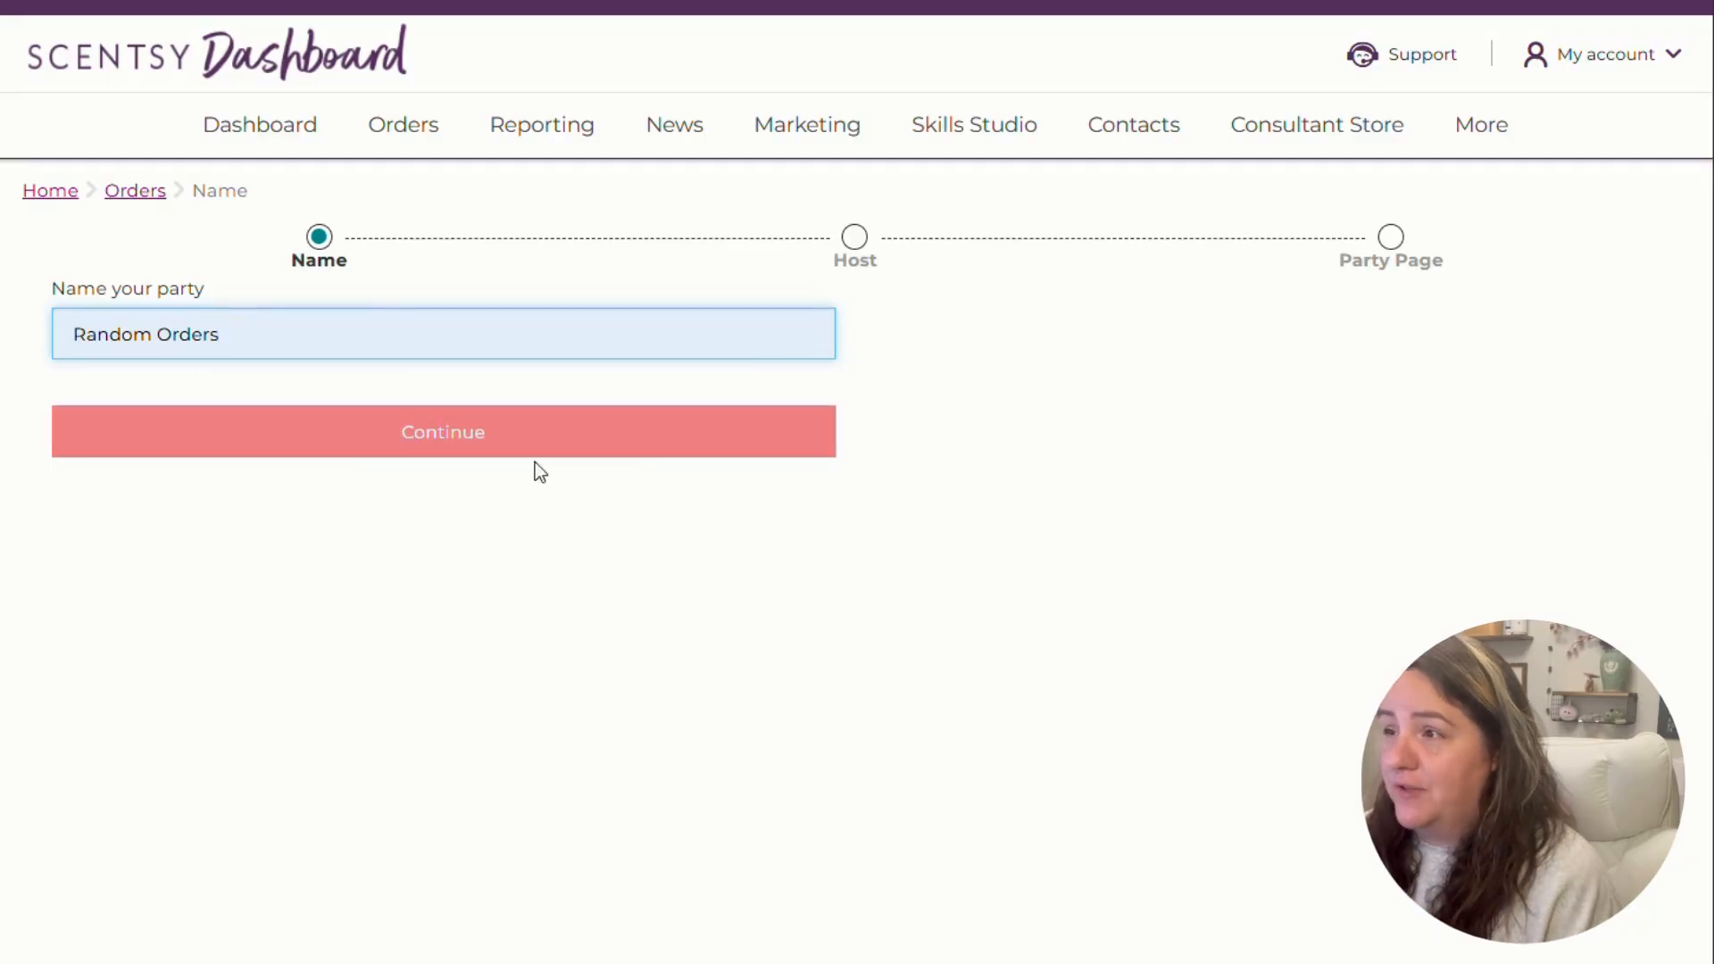
click(403, 446)
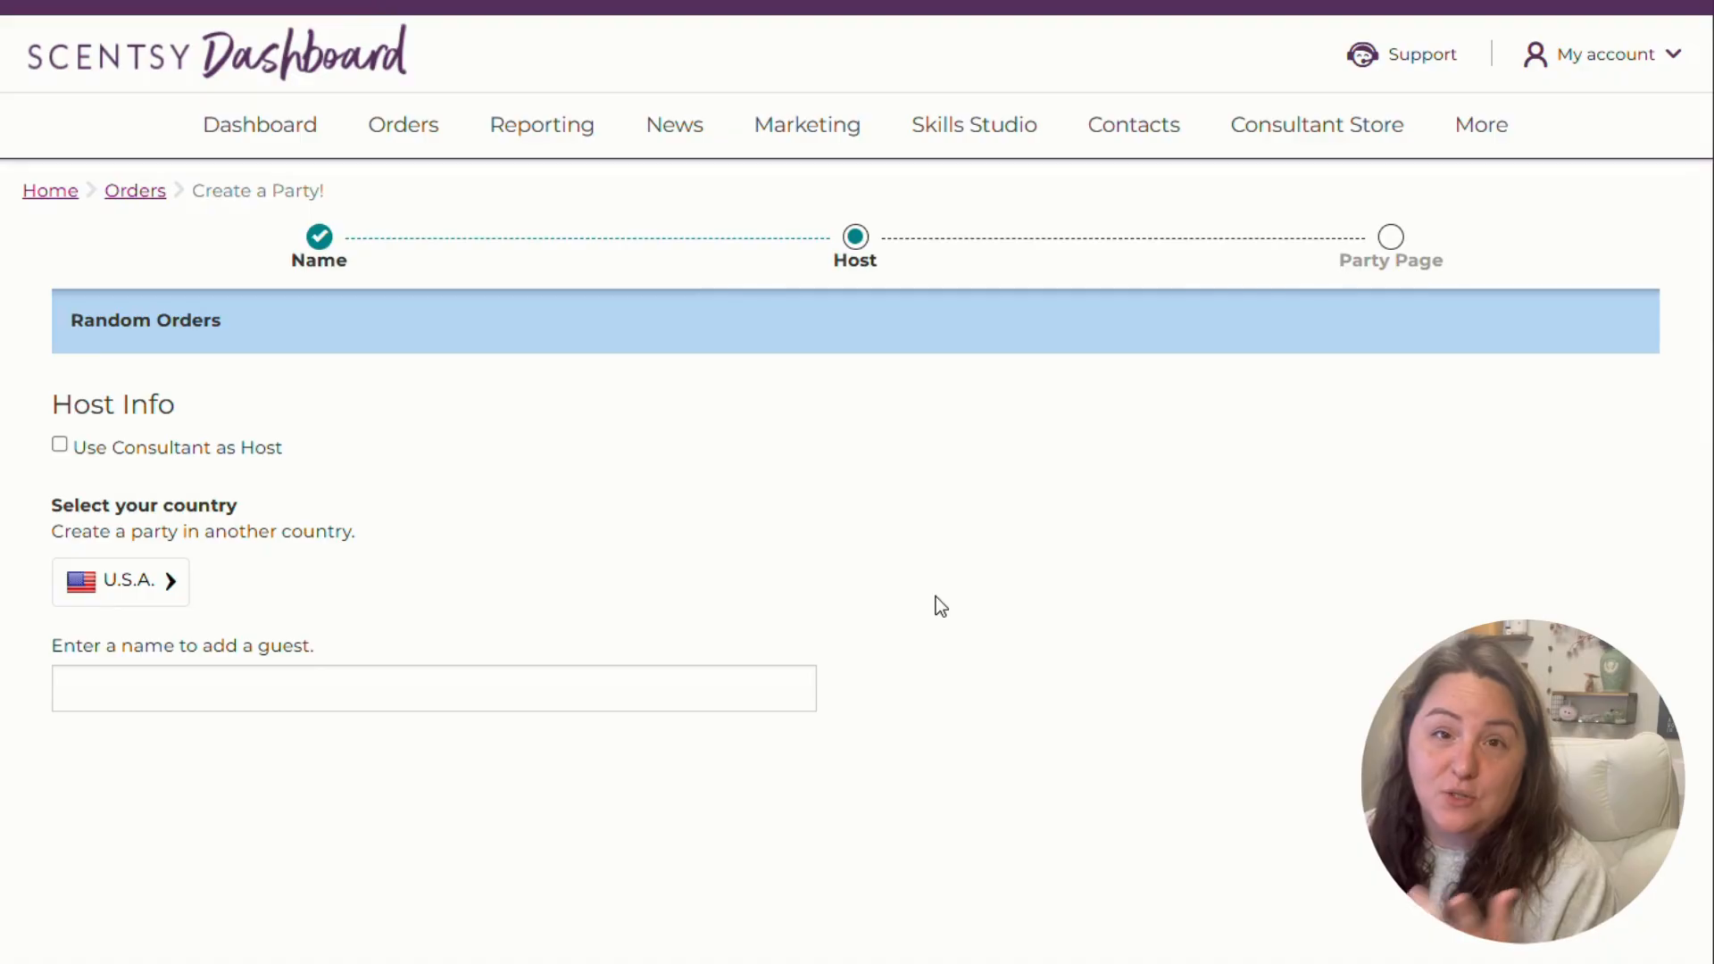
- Use the consultant as the party's host, try the one-time shipping address, return to My address, and save the host information
click(59, 446)
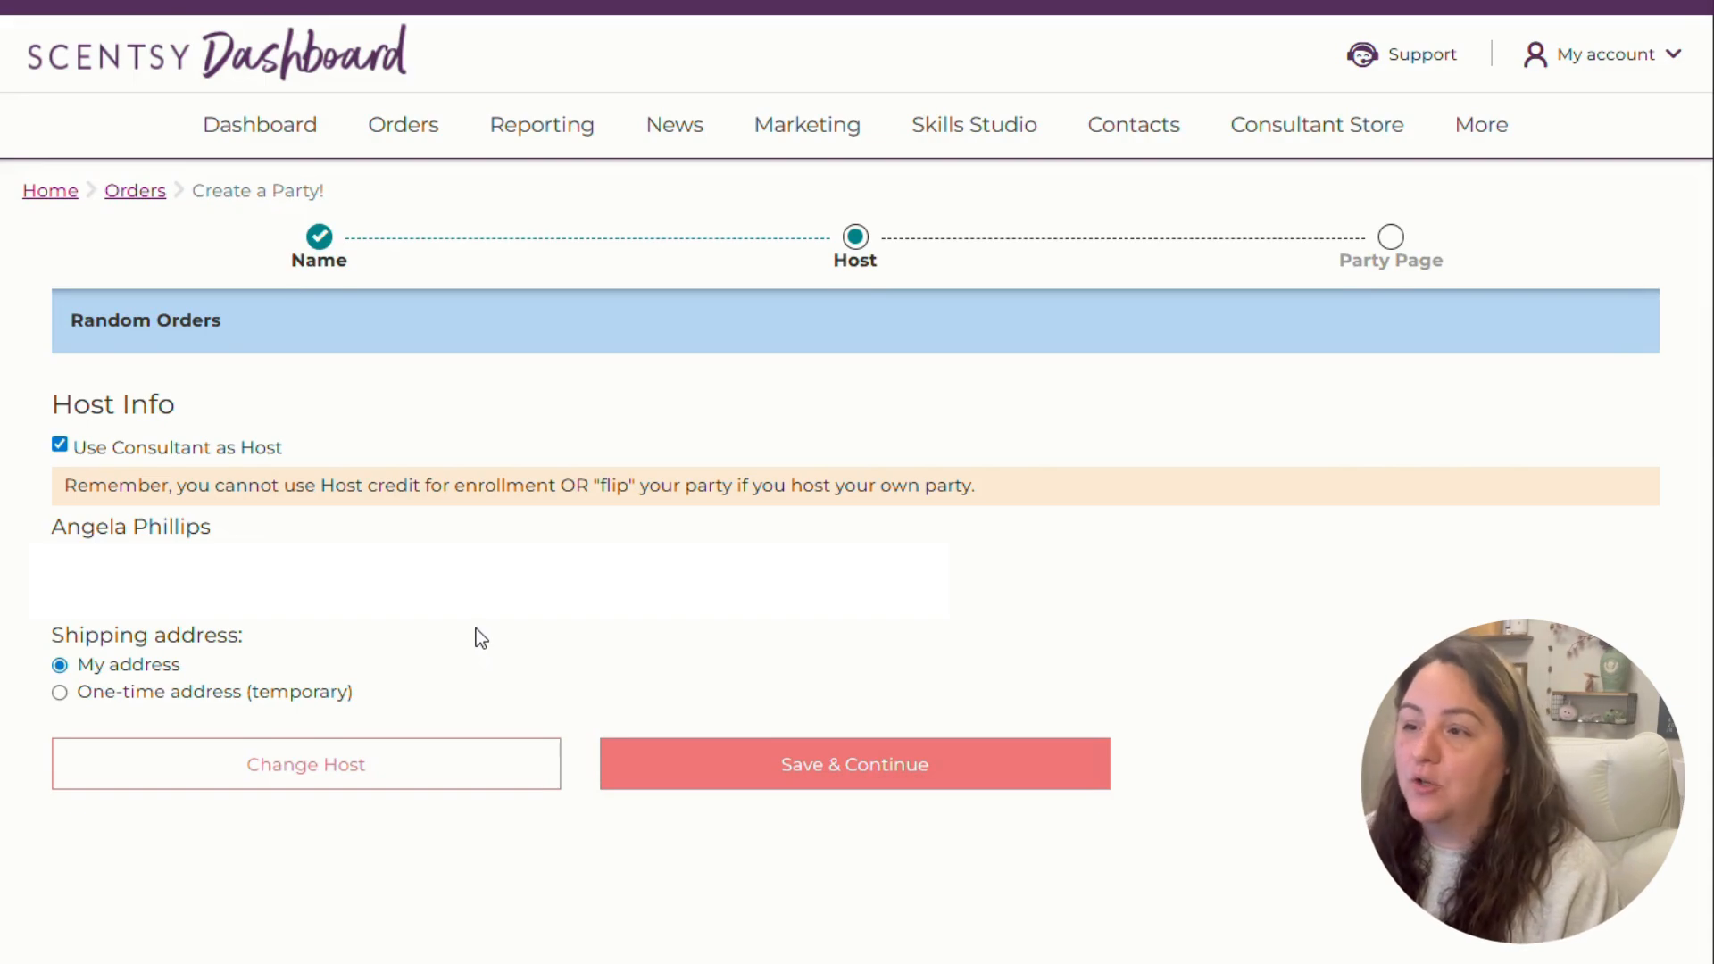
click(59, 693)
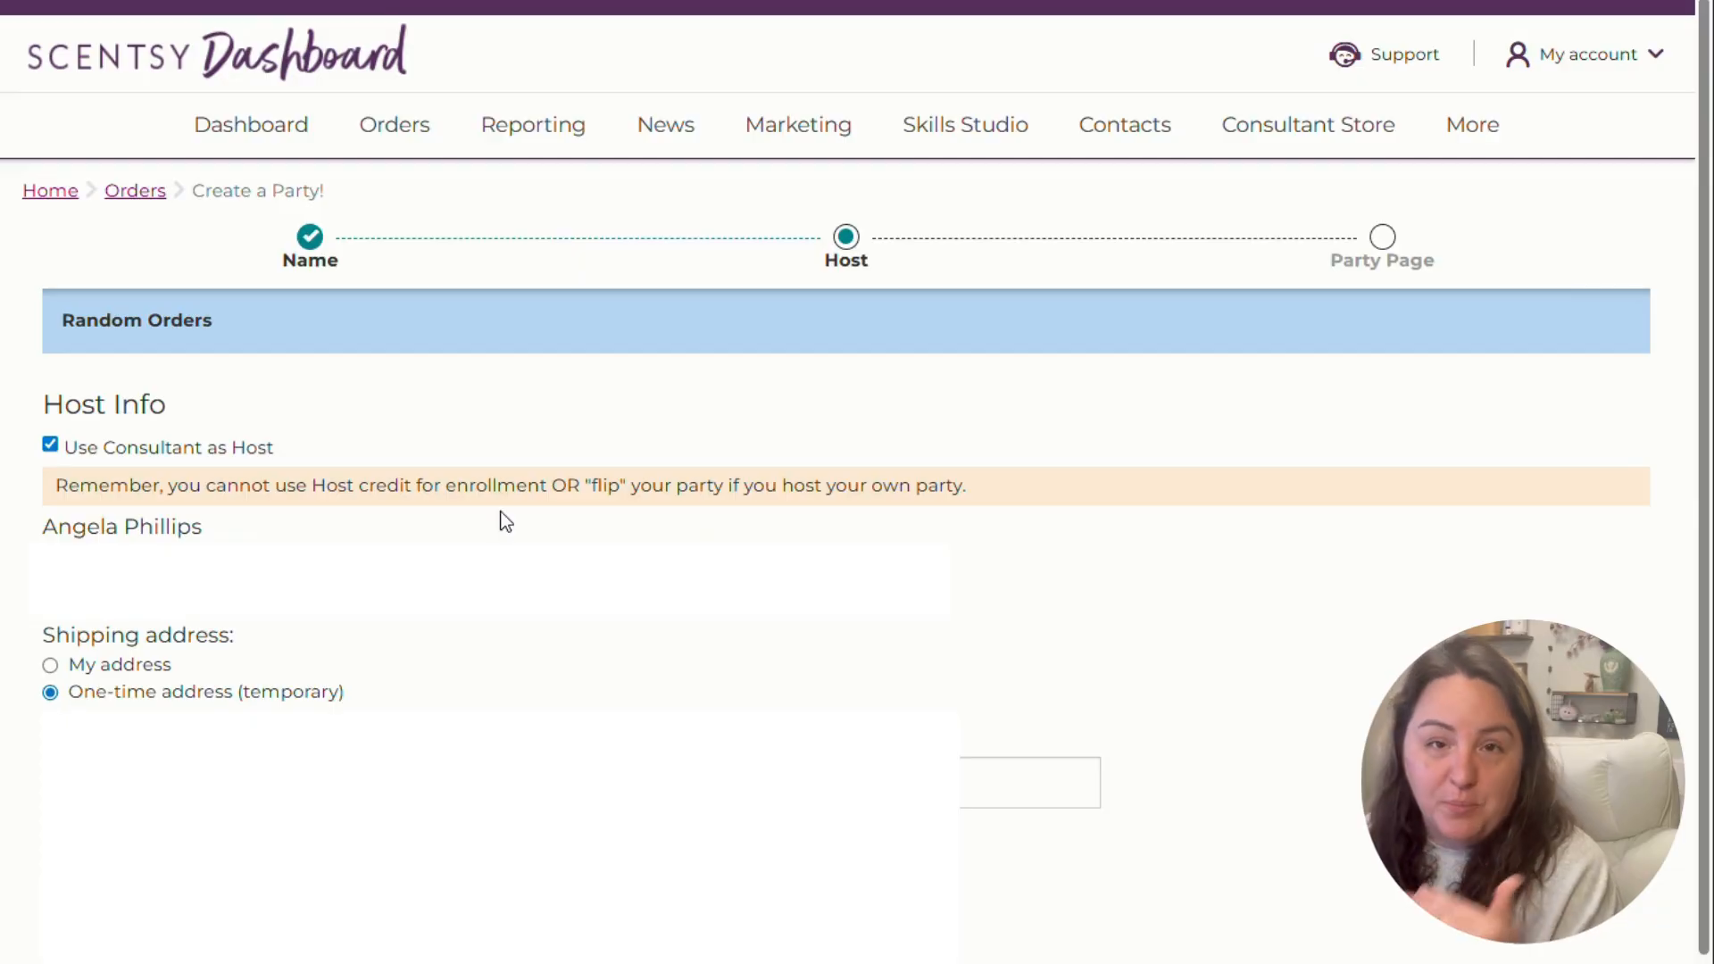
scroll(500, 520, down, 1)
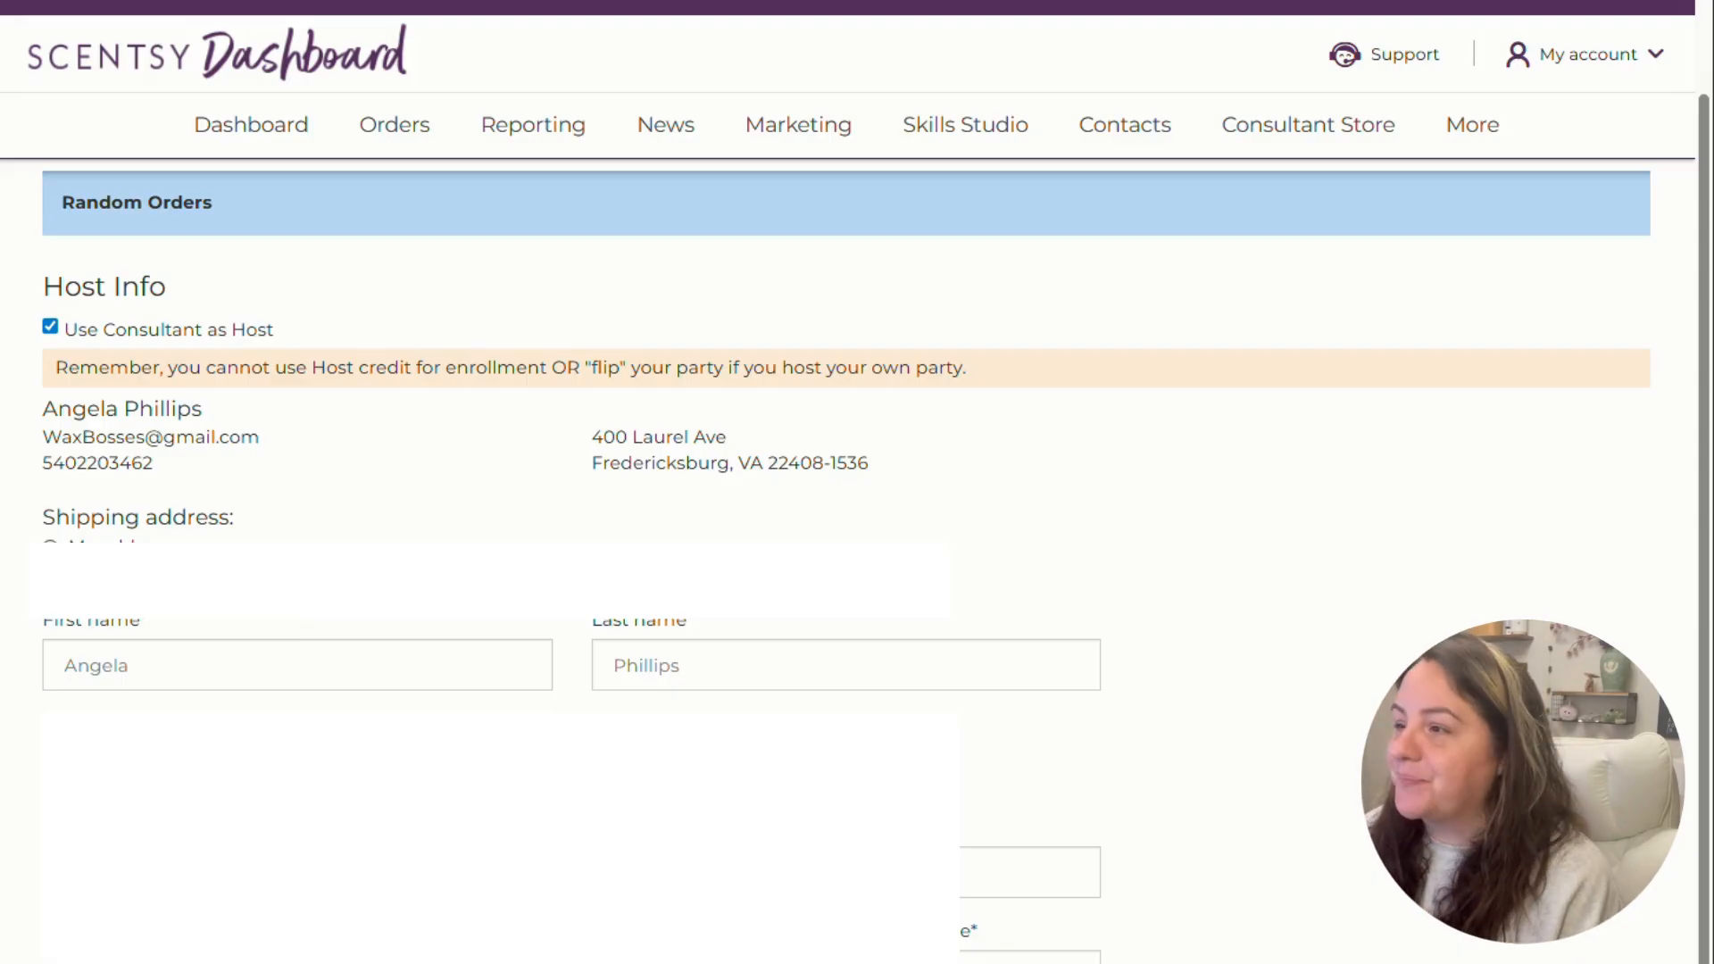
click(51, 547)
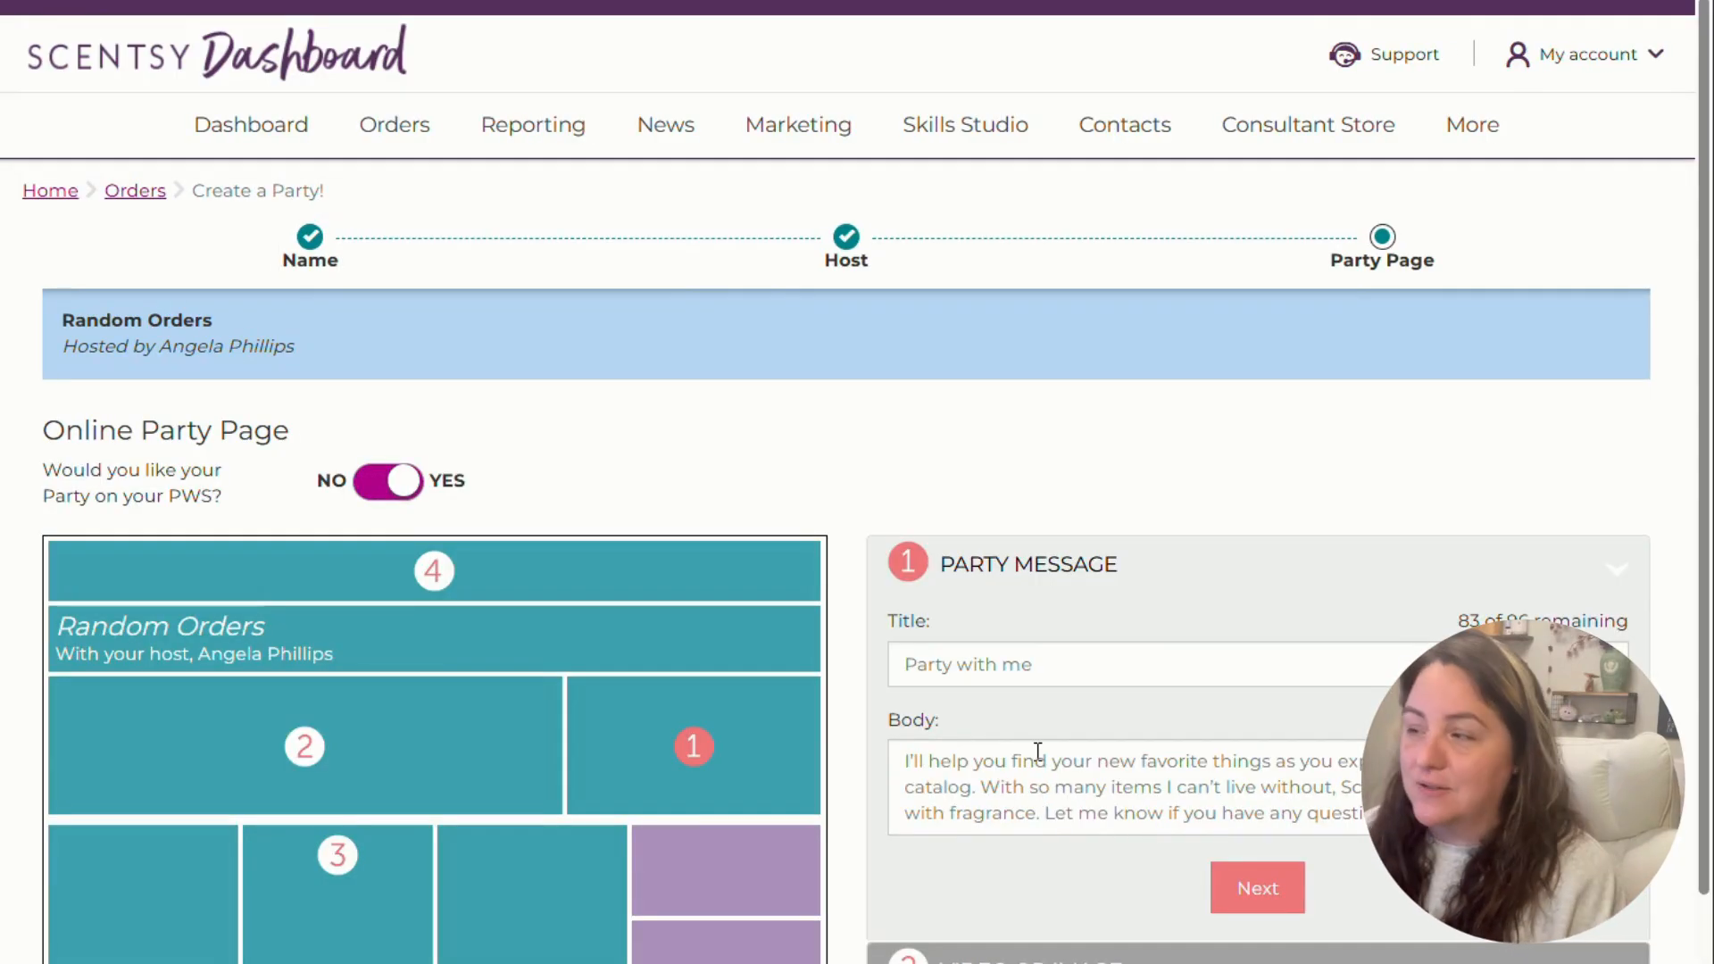
- Examine the party page's message title and body and its video or image options
scroll(1035, 754, down, 3)
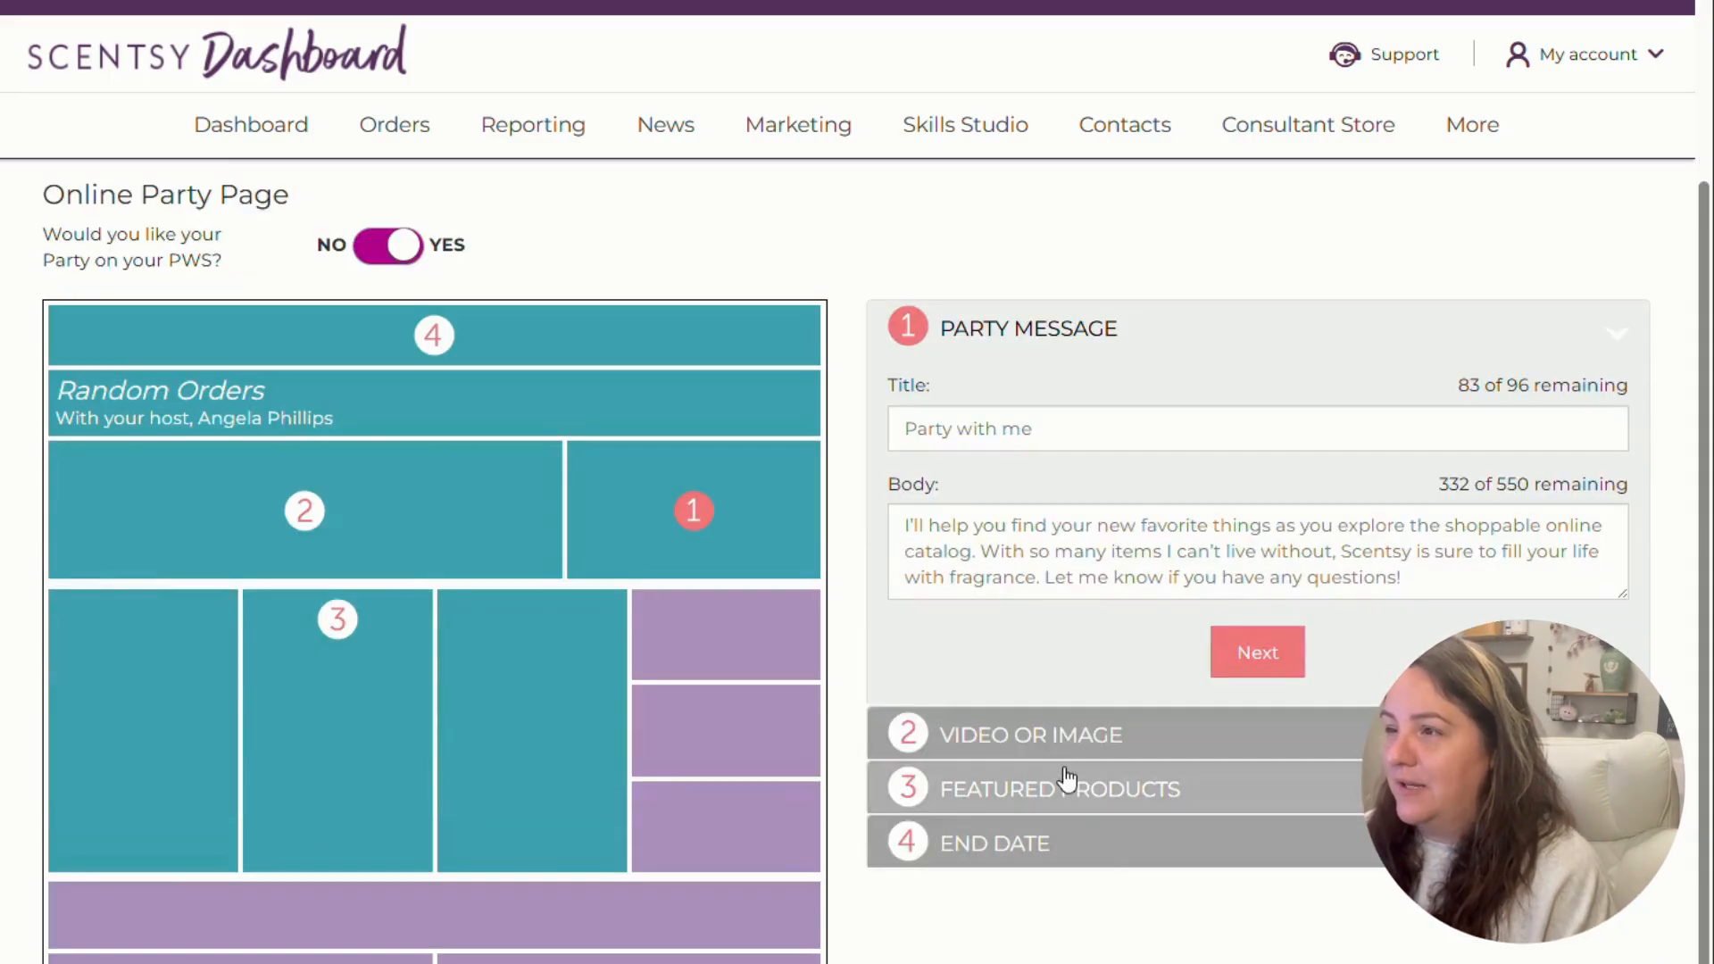
click(1054, 852)
click(971, 338)
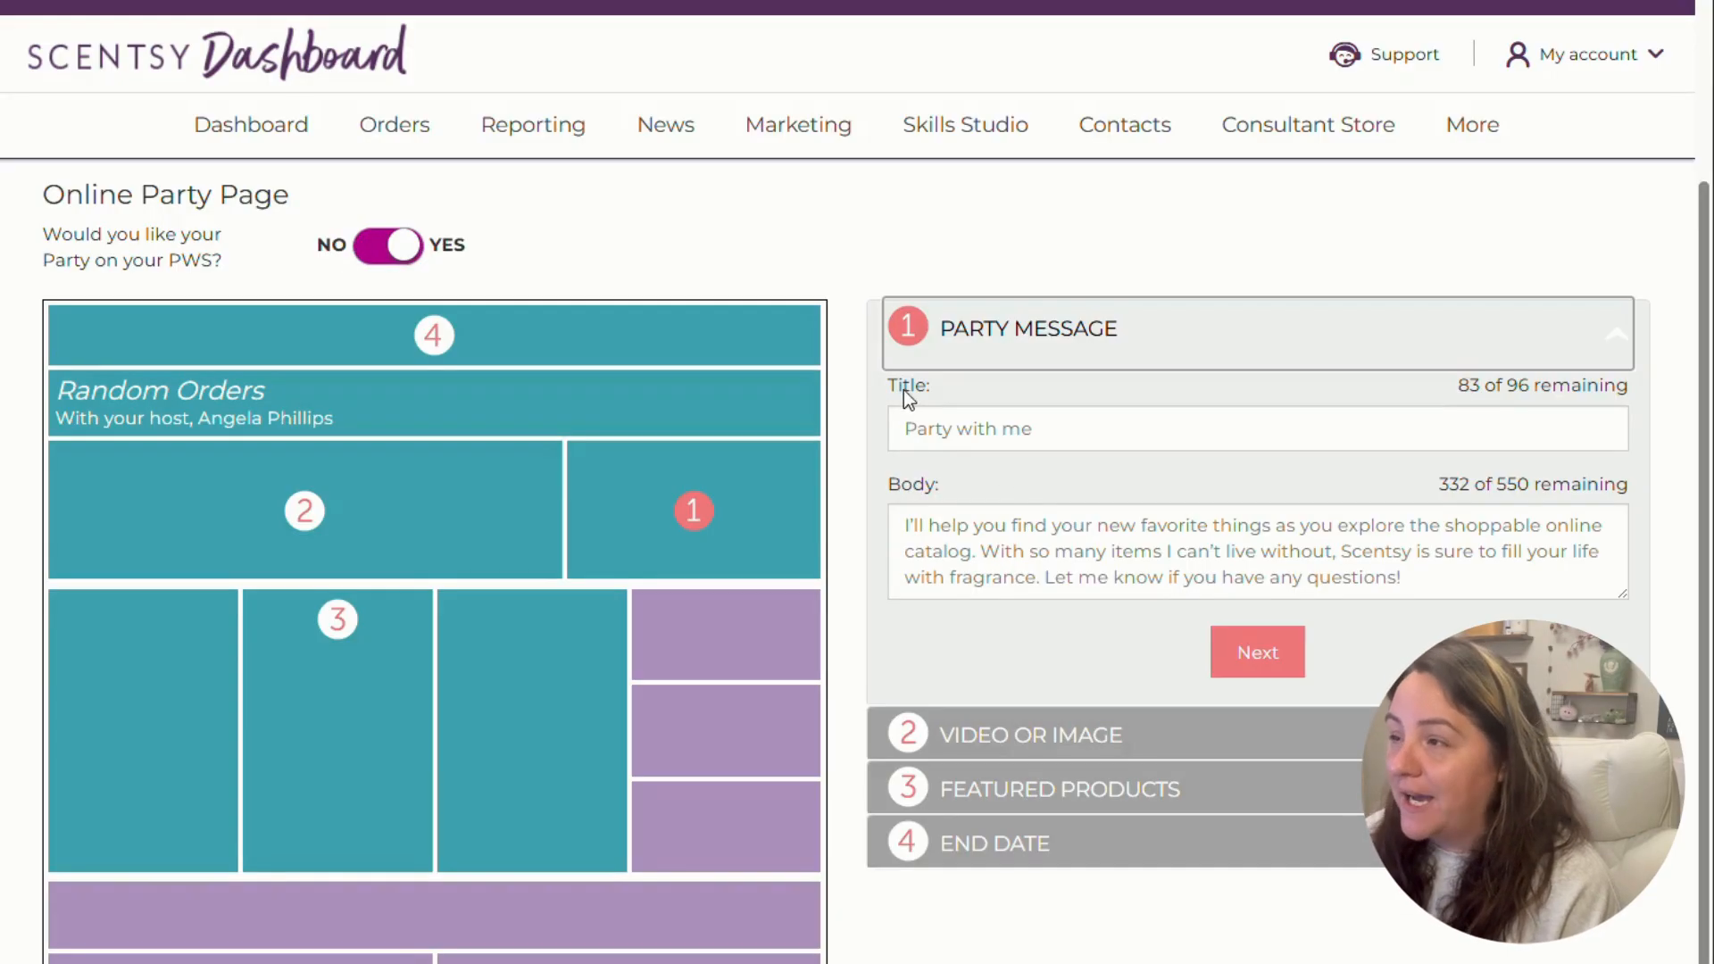
click(924, 431)
drag(906, 524, 1425, 586)
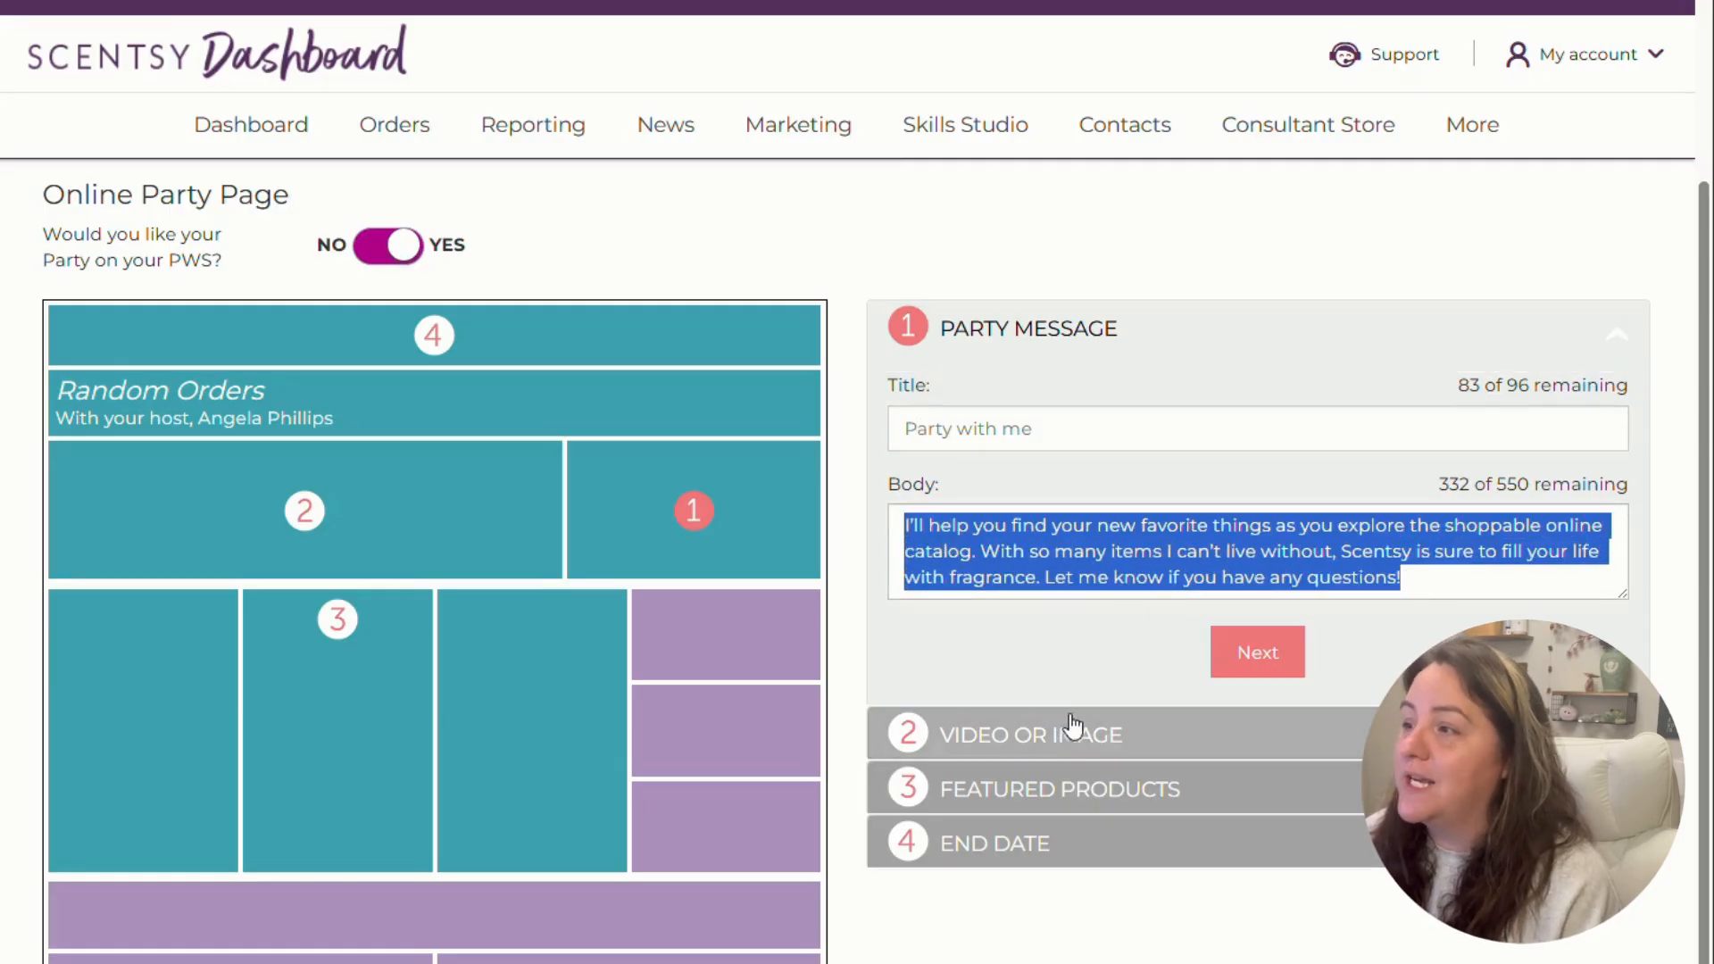
click(1005, 732)
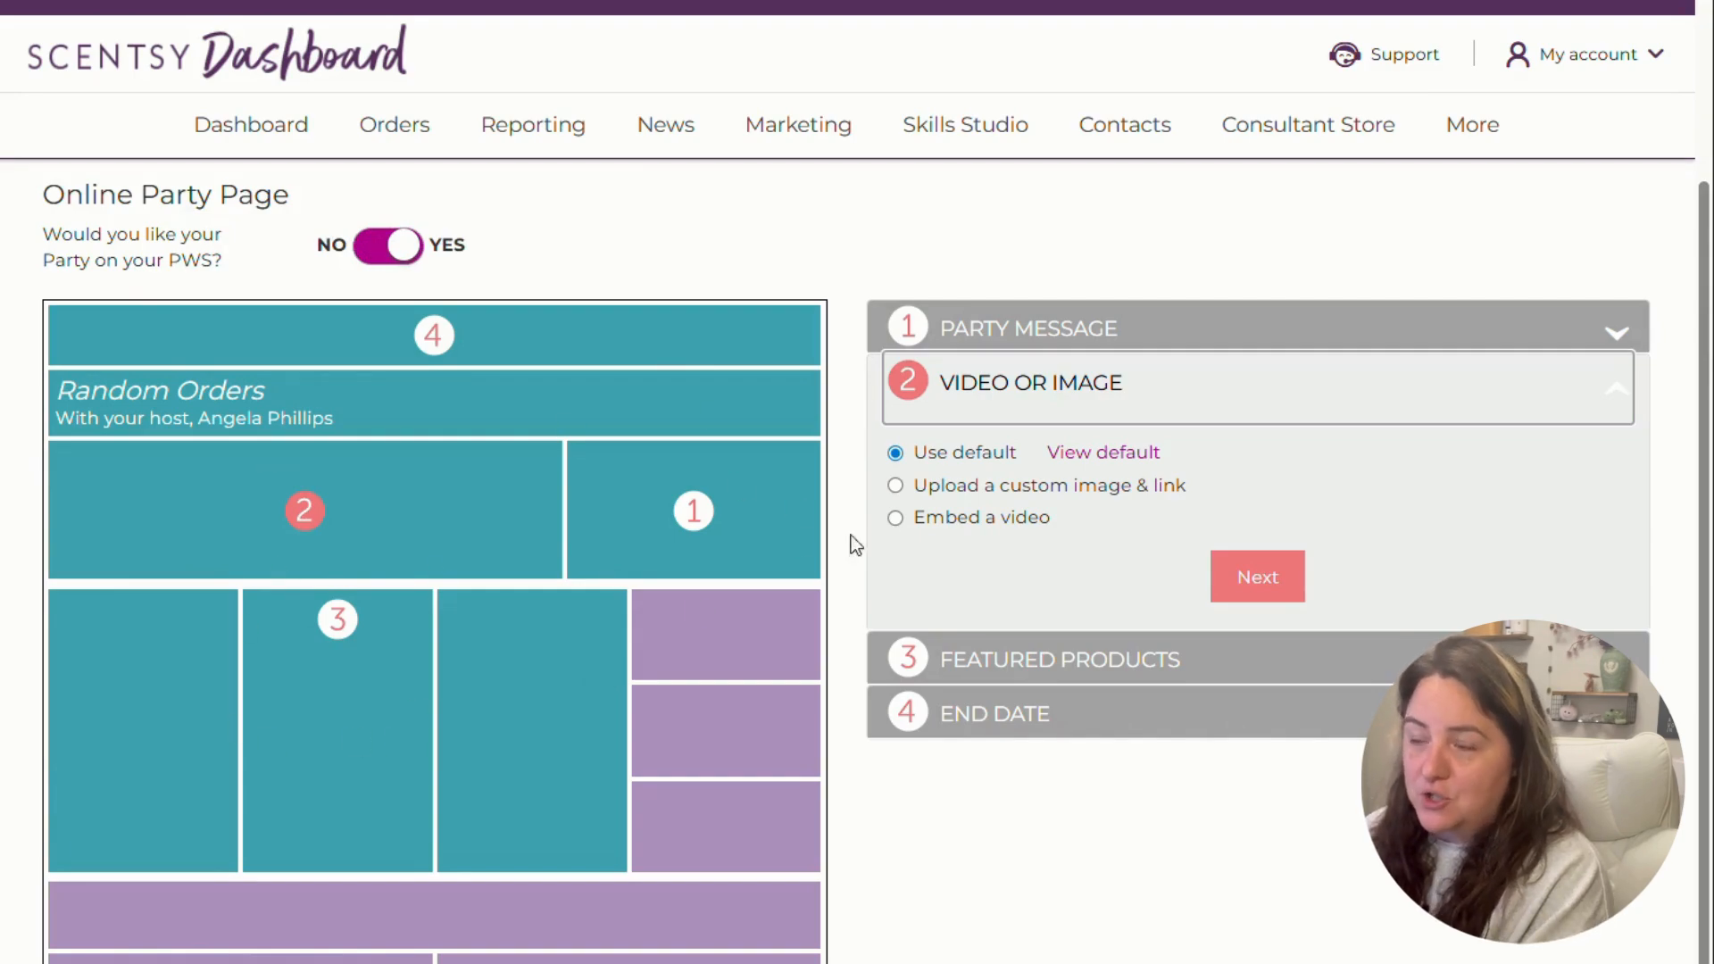
- Try Amazon Rain Scent Pak as featured product 1, clear it, and return the featured products to the defaults
click(1049, 666)
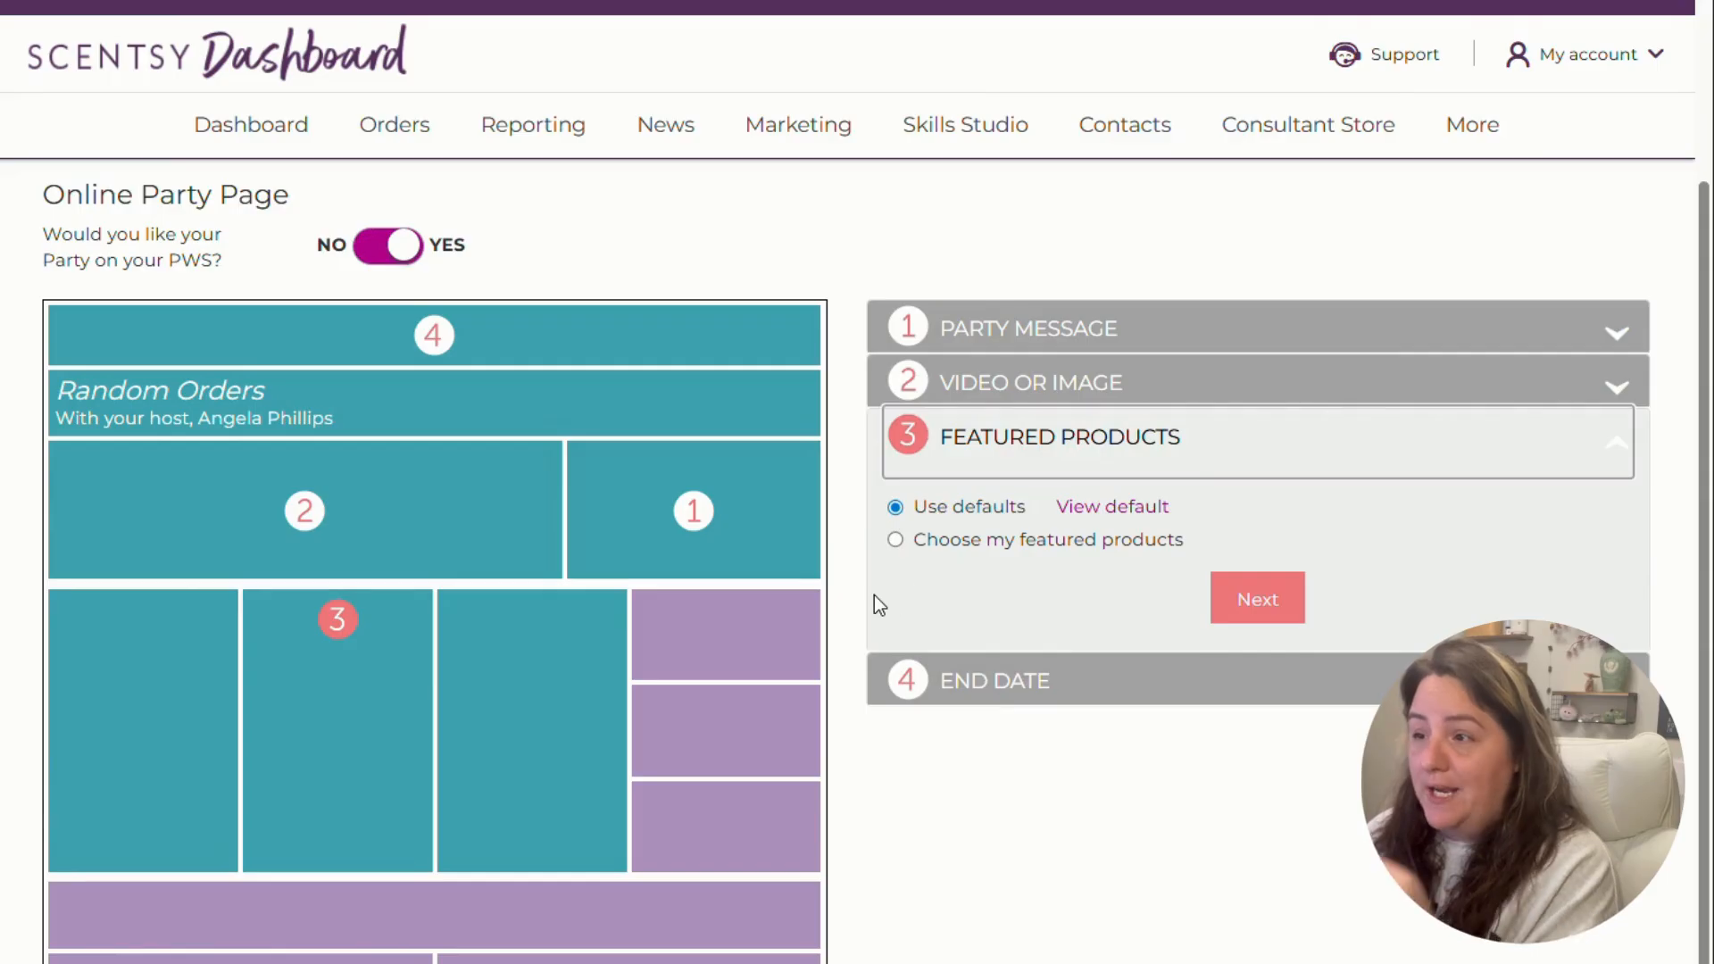
click(895, 539)
click(984, 614)
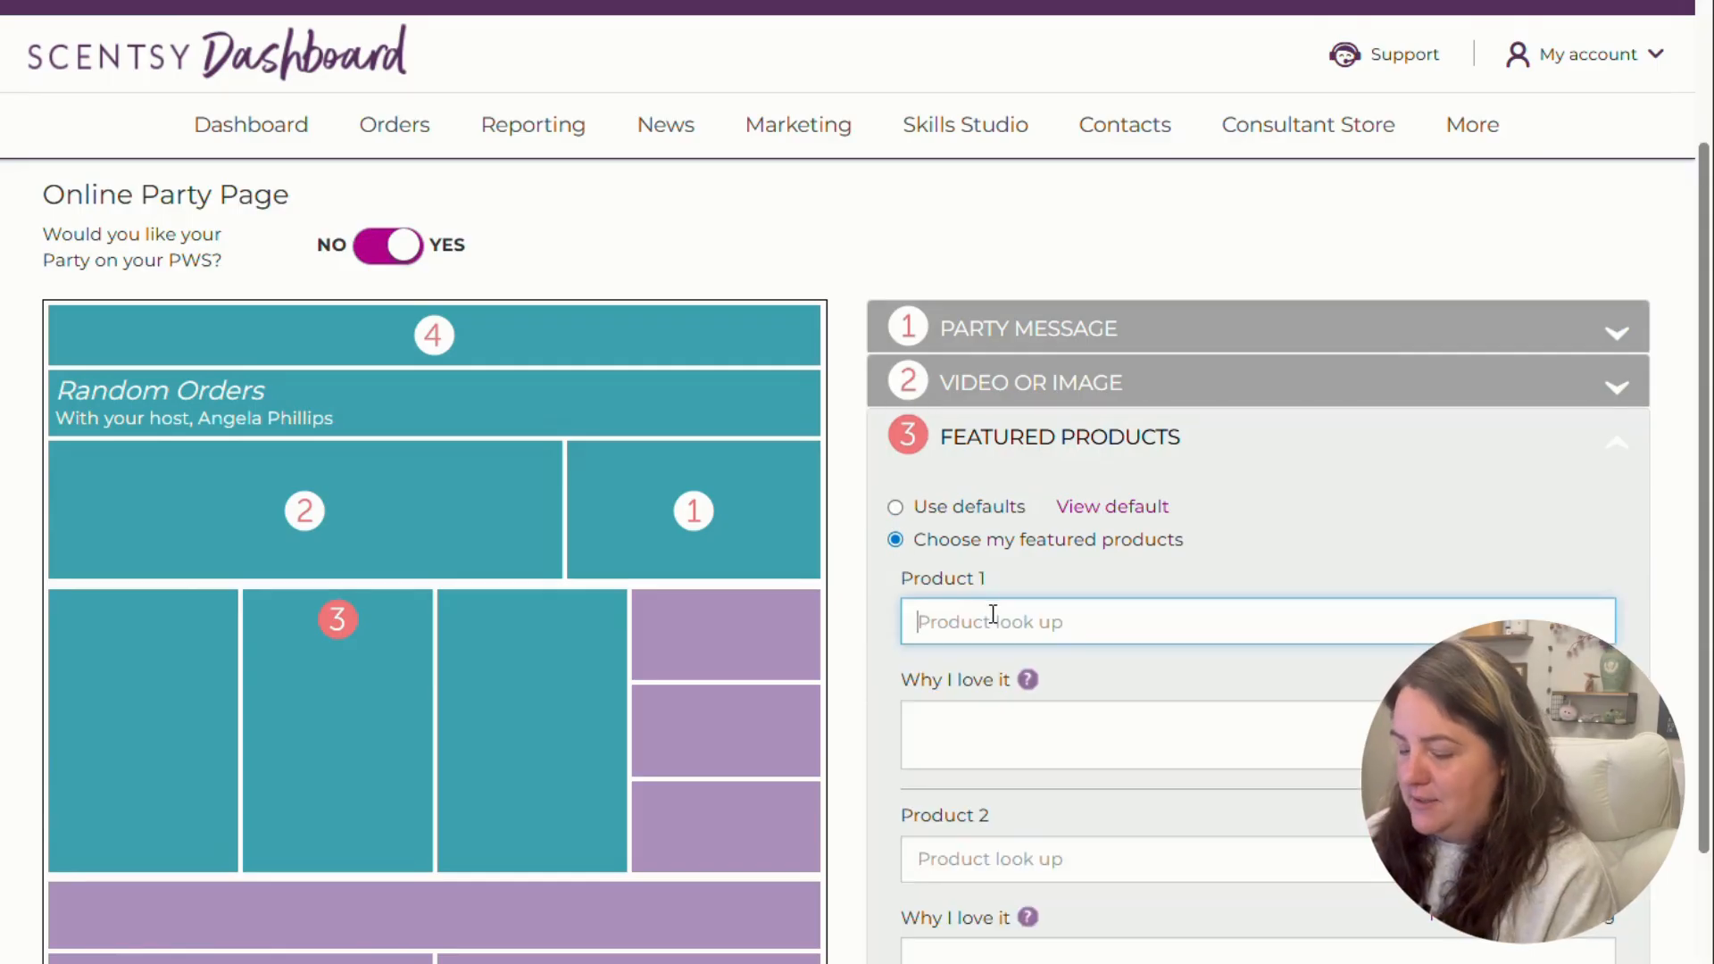
text(amazon)
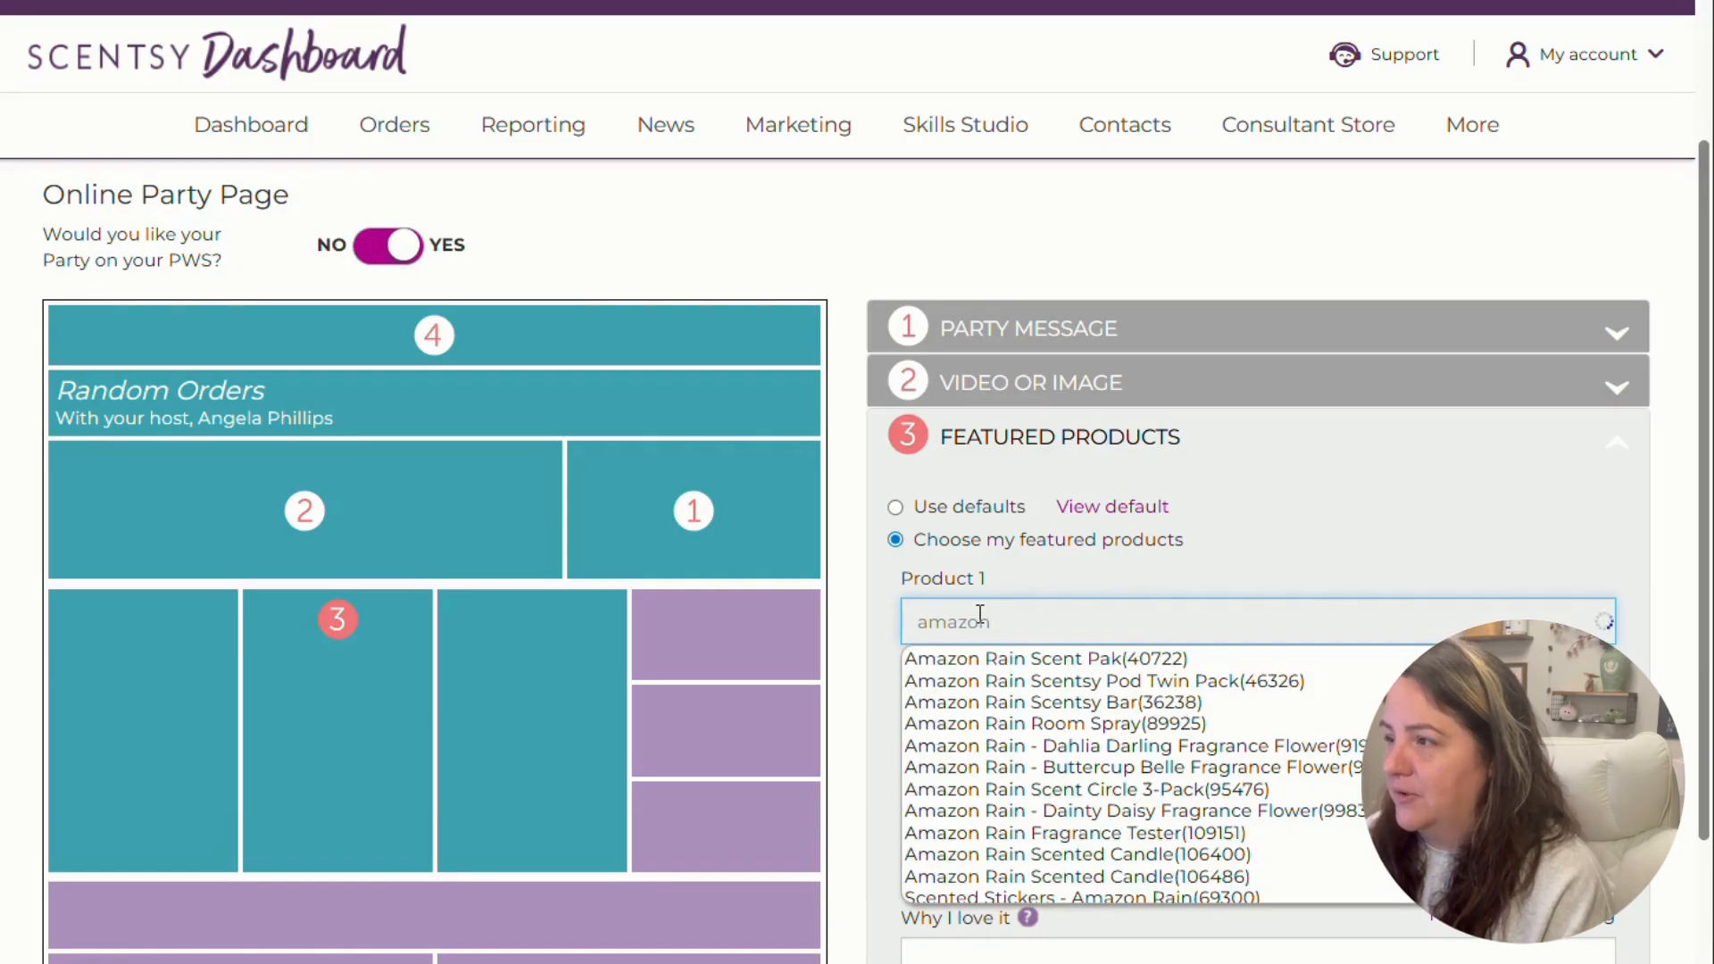
click(989, 660)
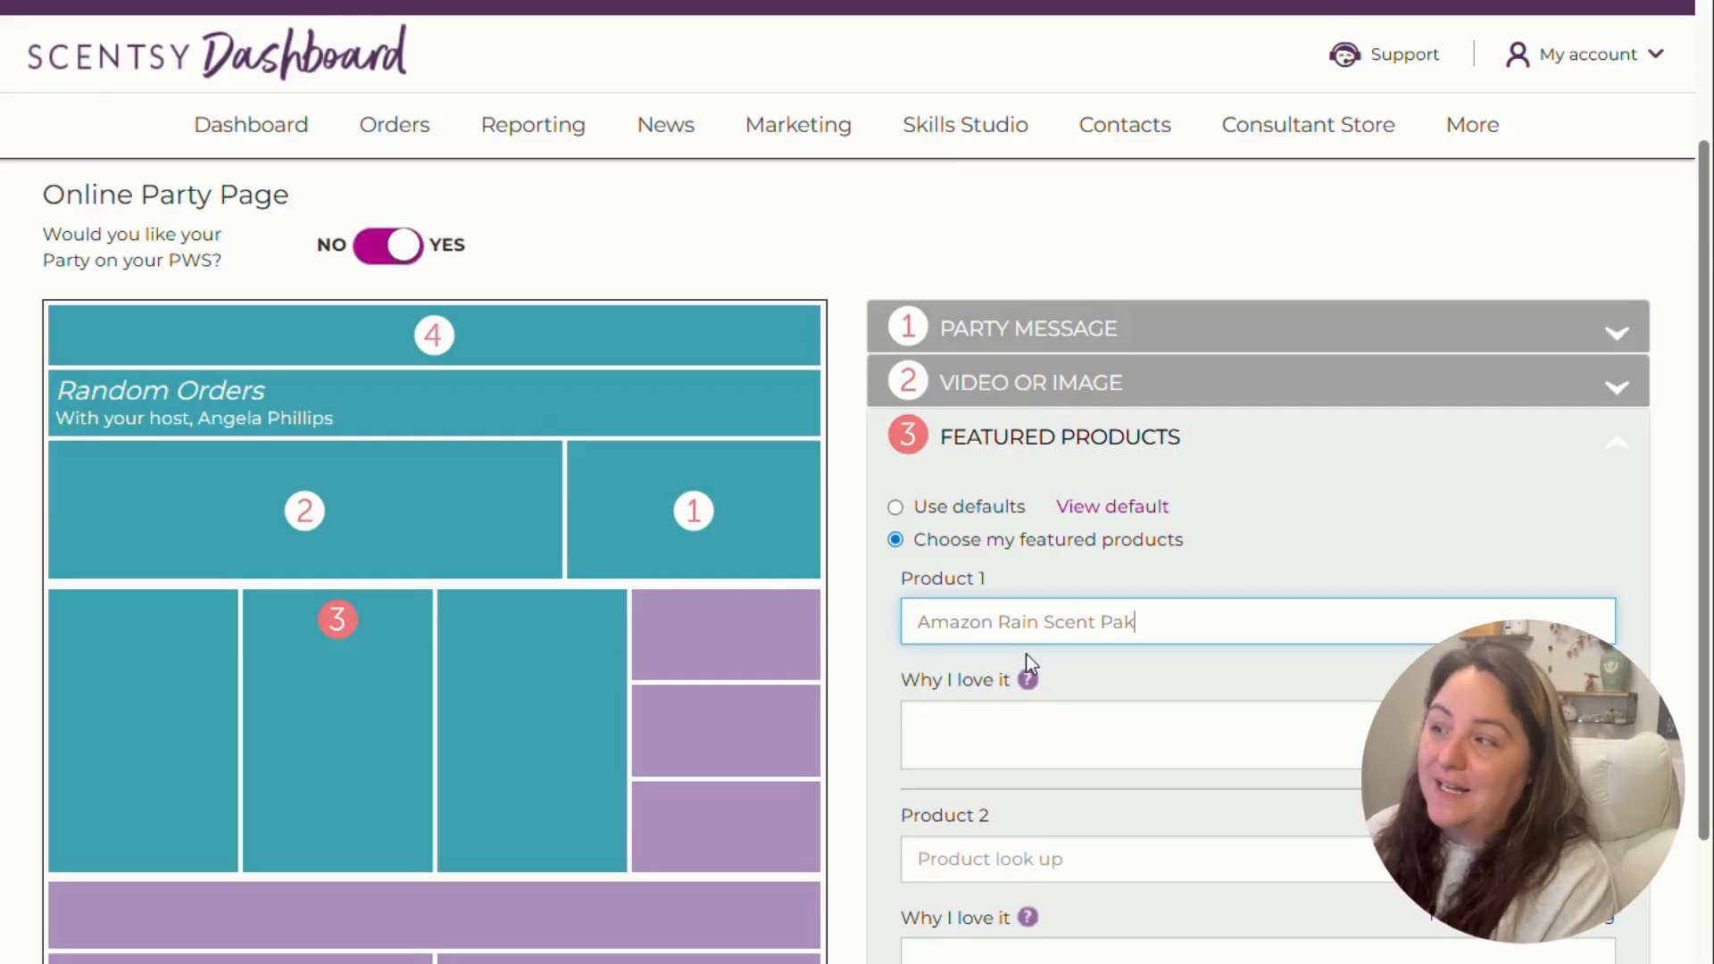
drag(1179, 629, 827, 600)
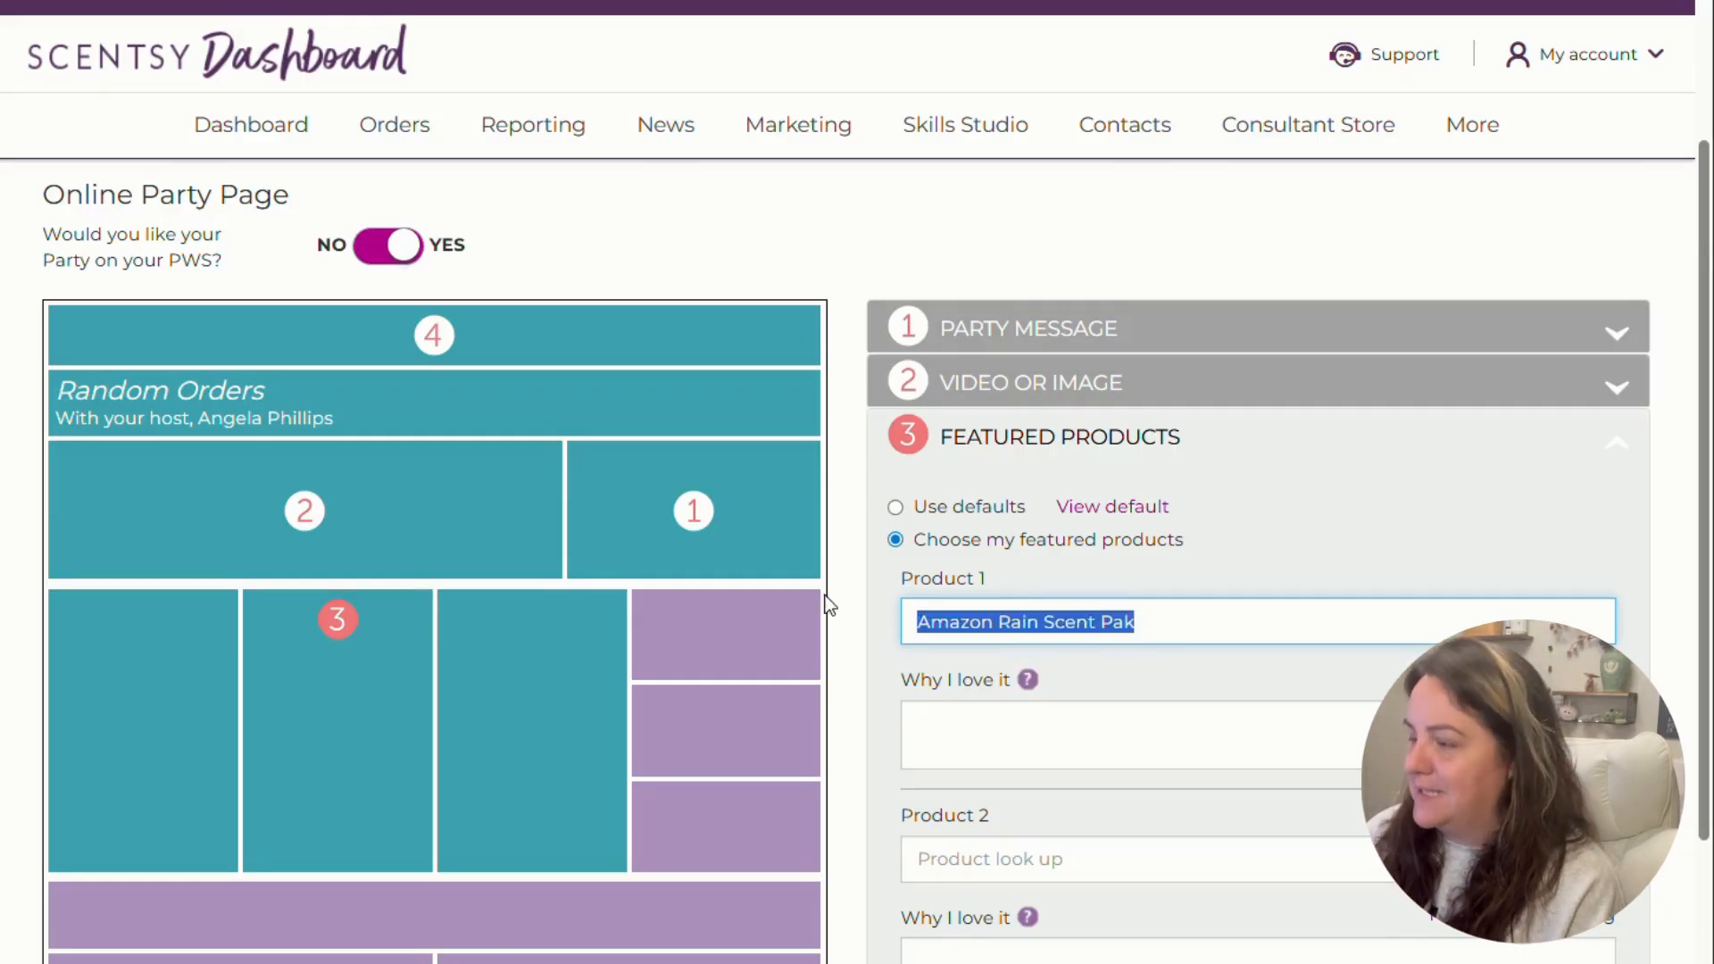
key(BackSpace)
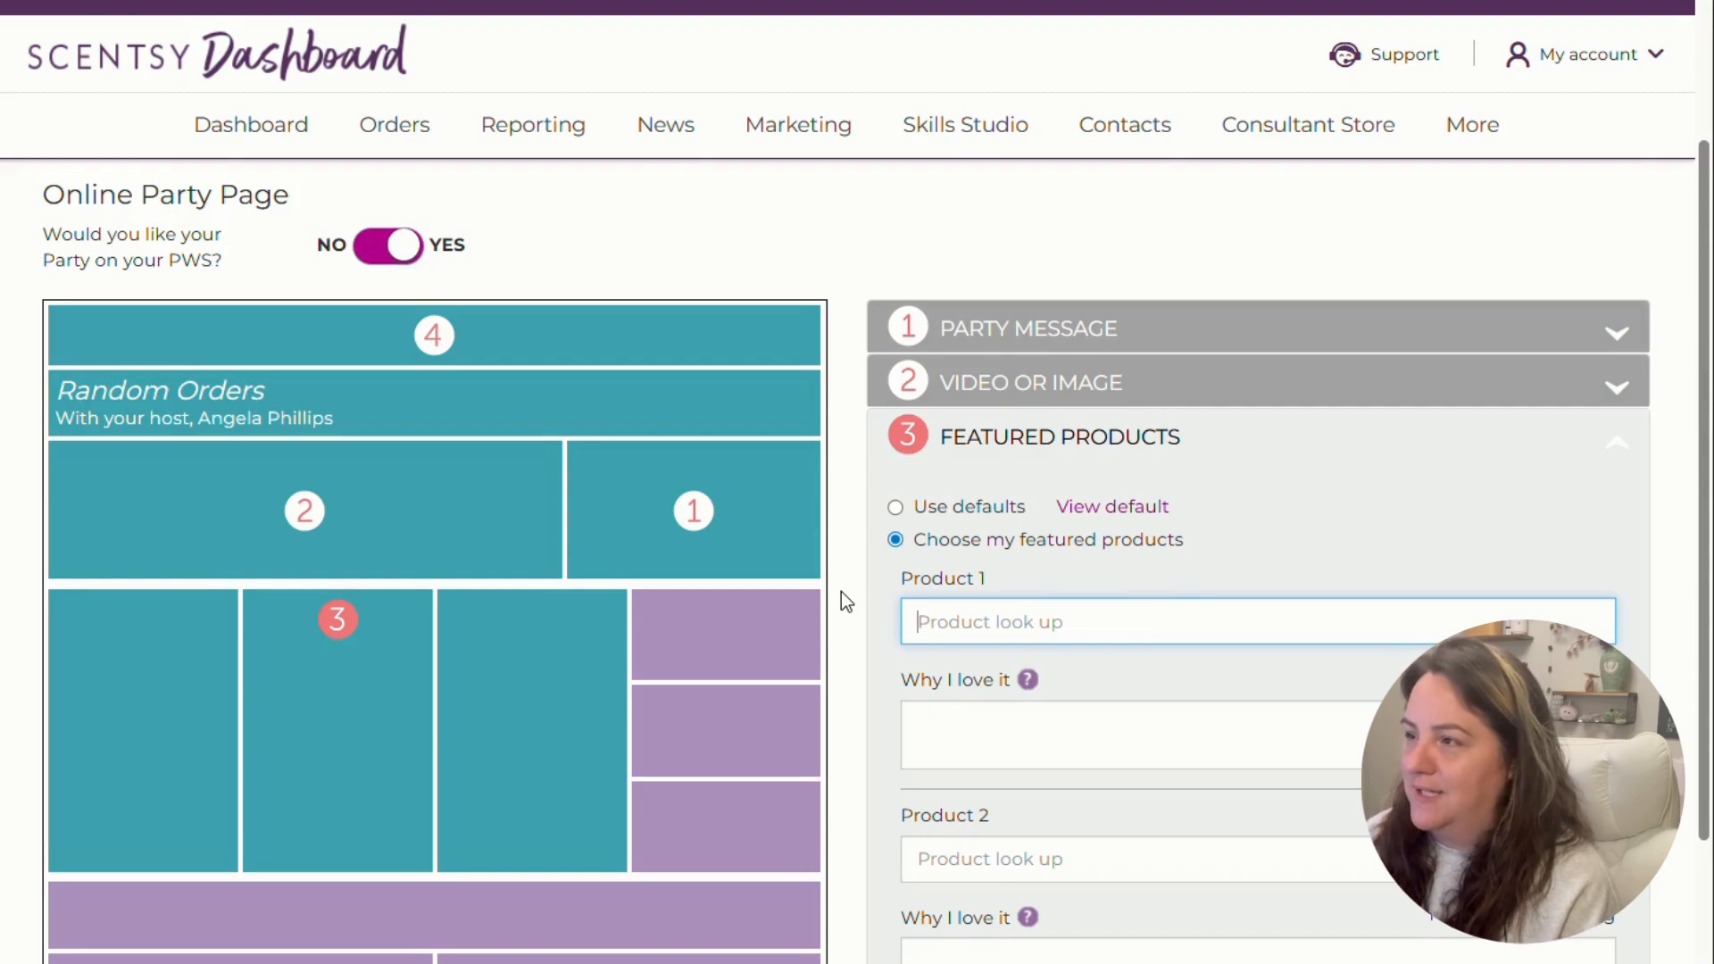
click(895, 506)
- Try June 30, 2026 and July 22, 2026 as the party page's end date
click(1028, 702)
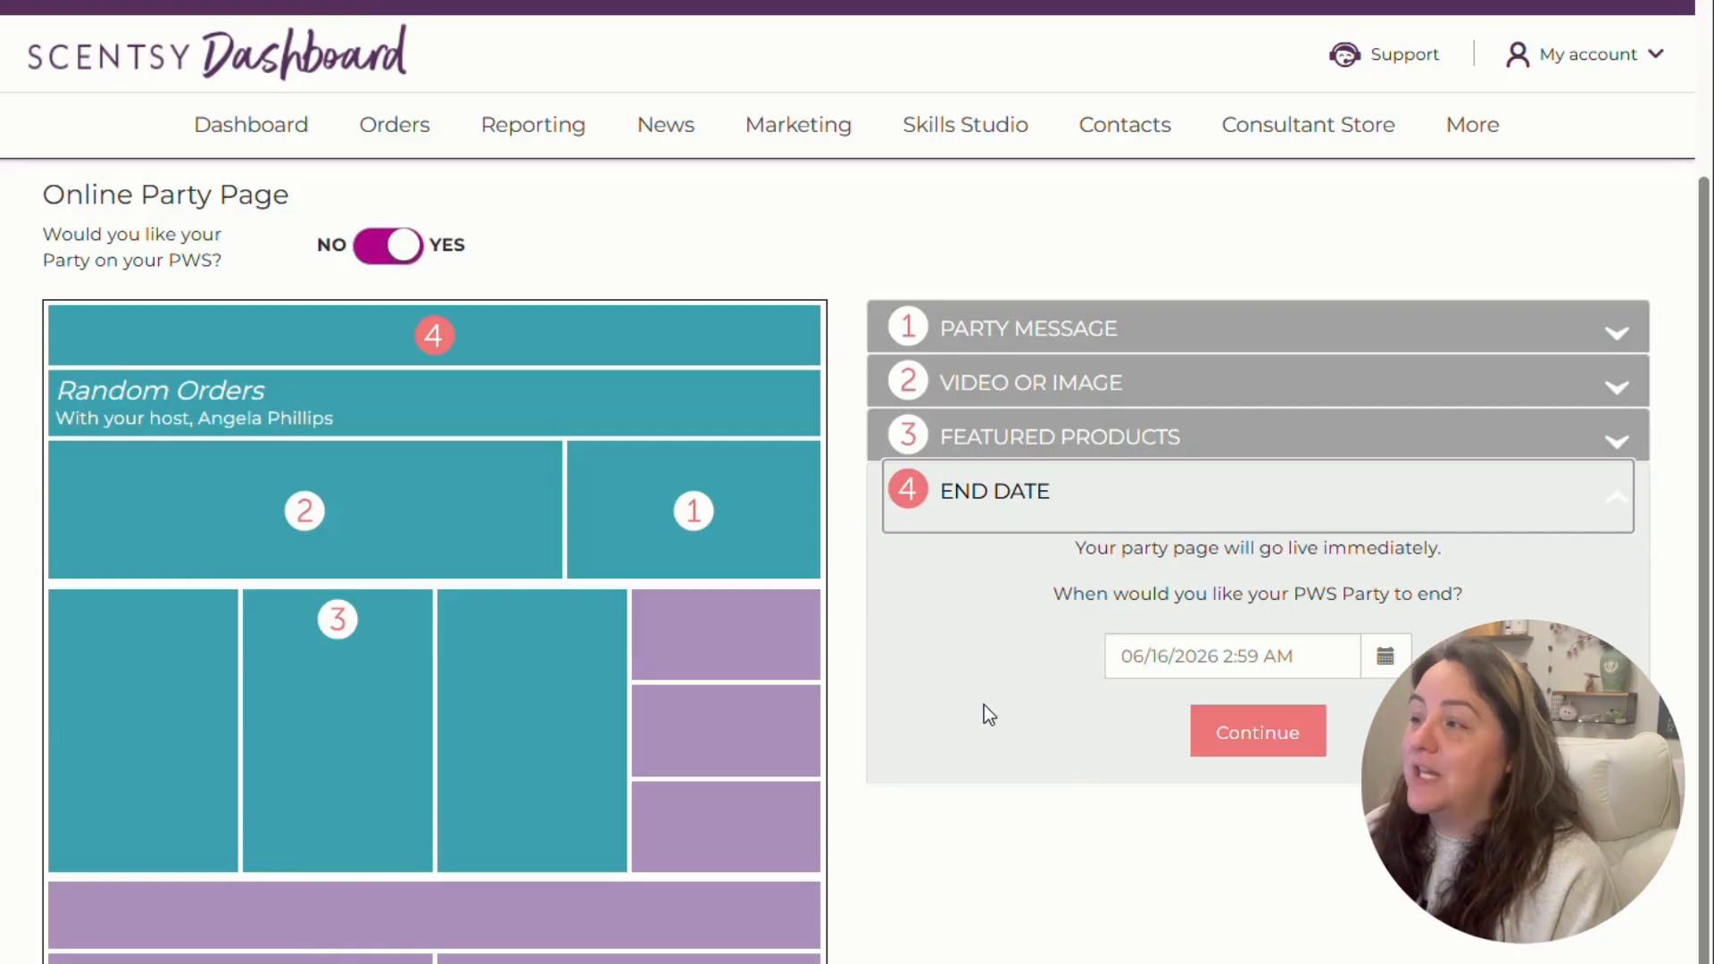
click(1391, 663)
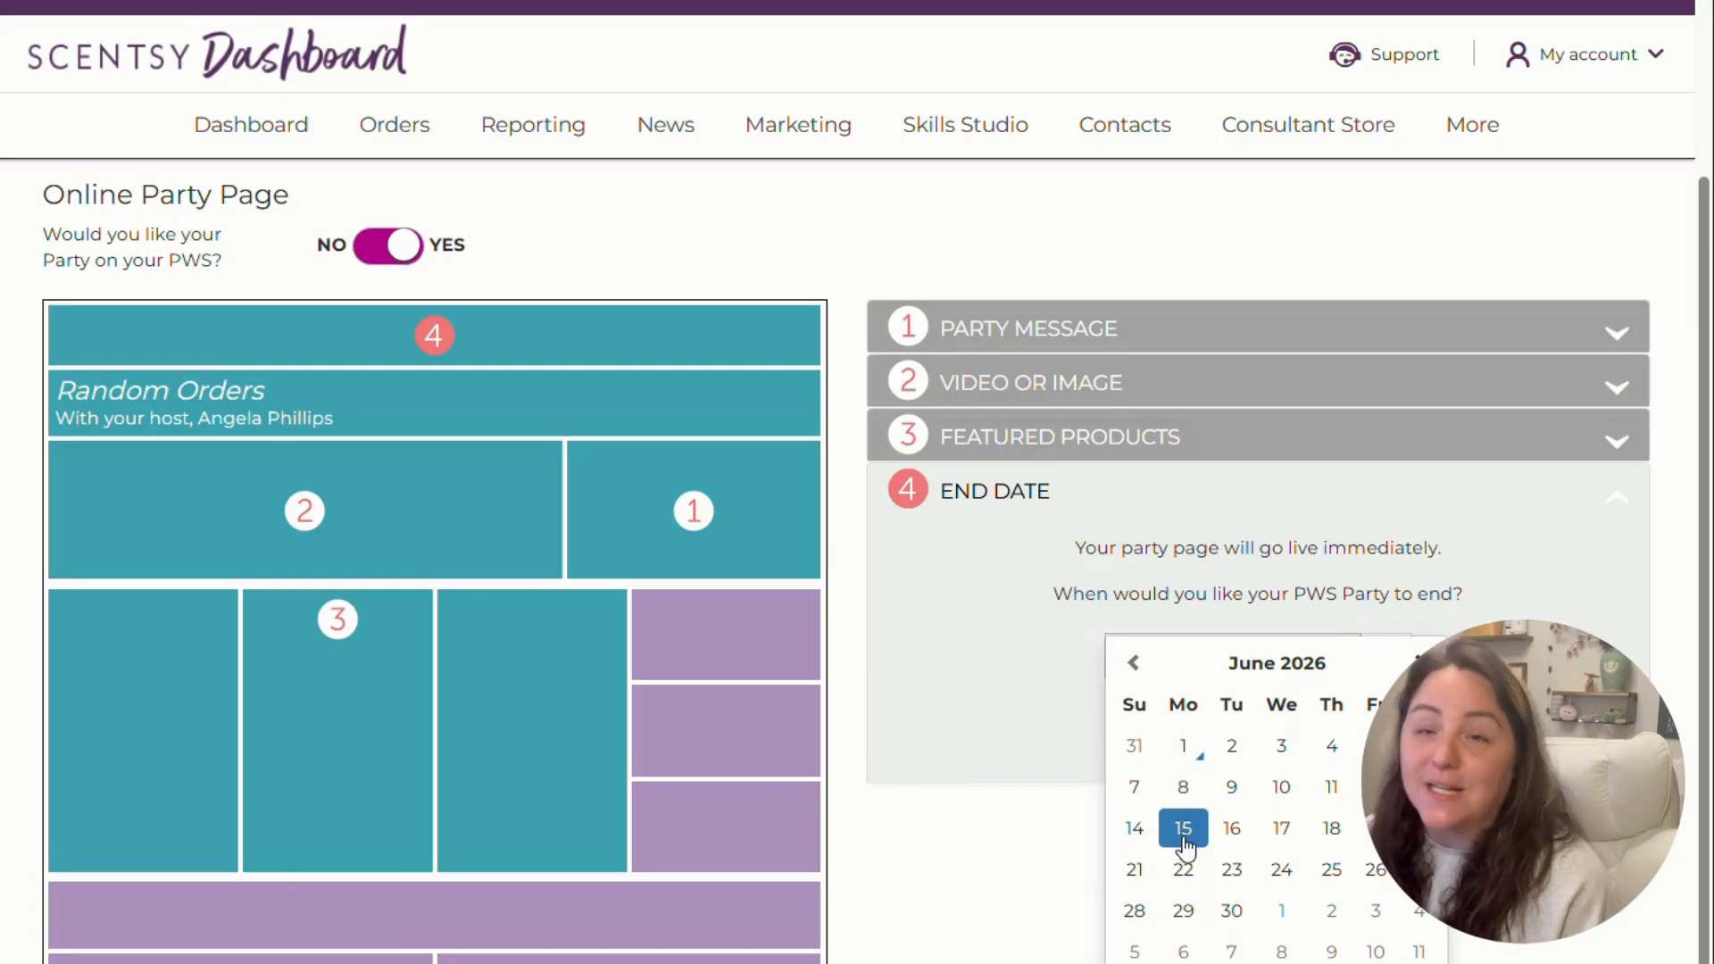
click(1216, 920)
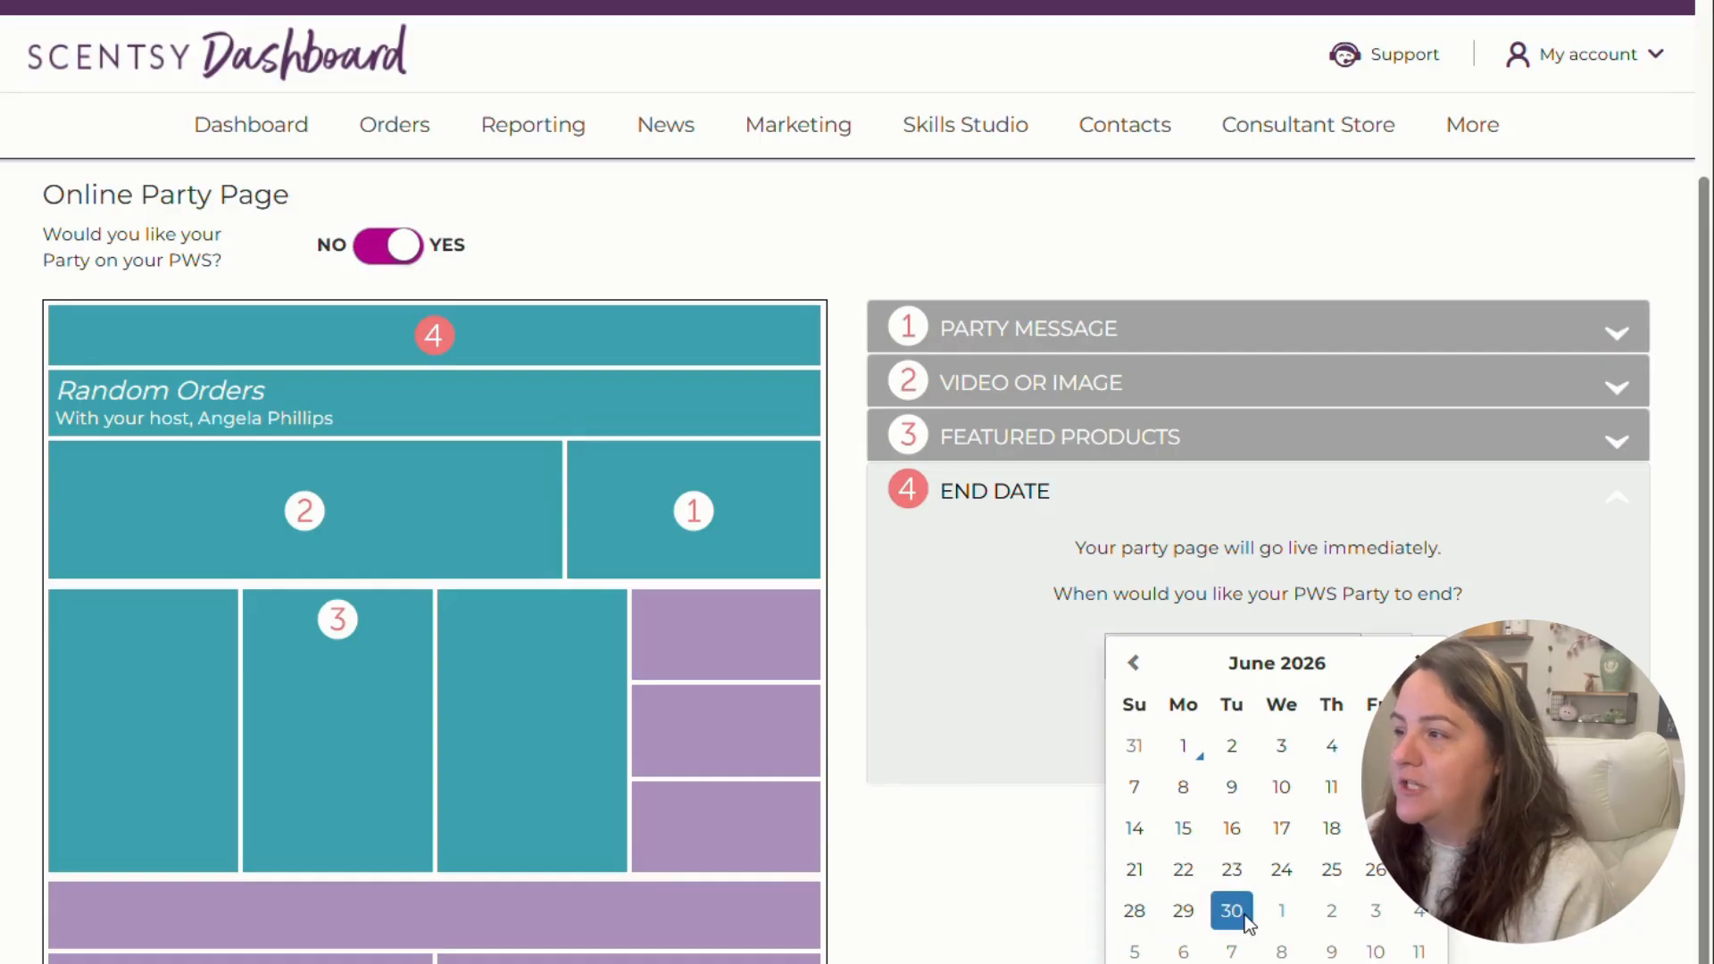
click(1385, 658)
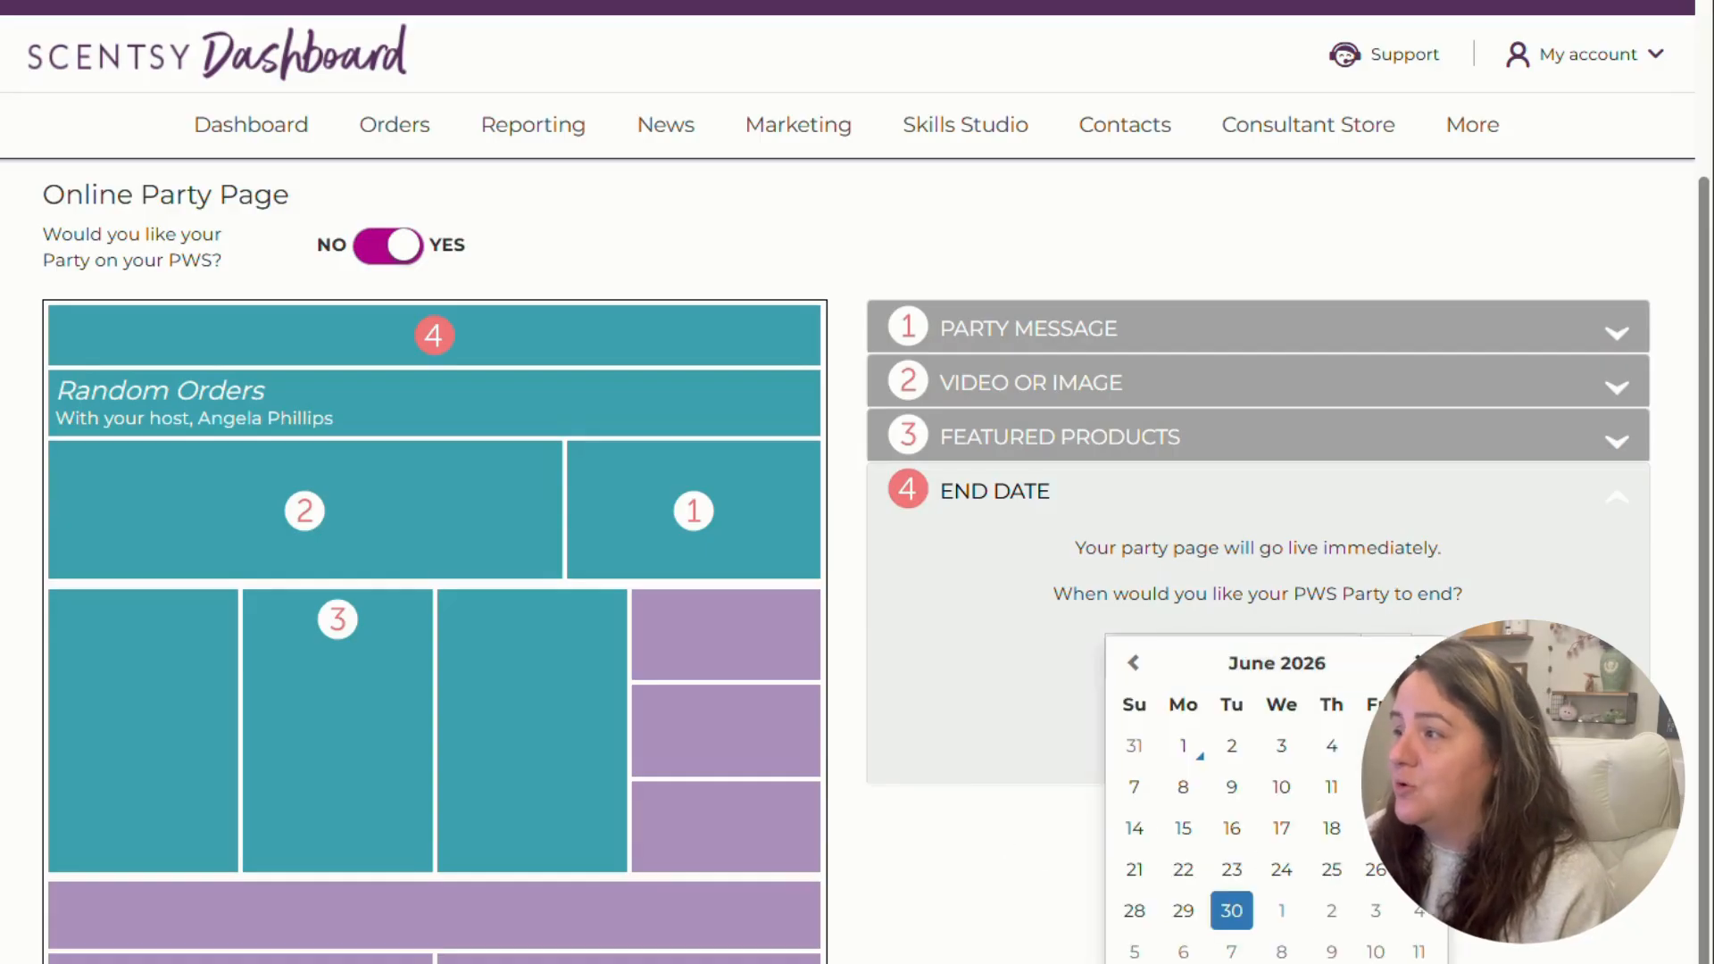
click(1420, 662)
click(1281, 871)
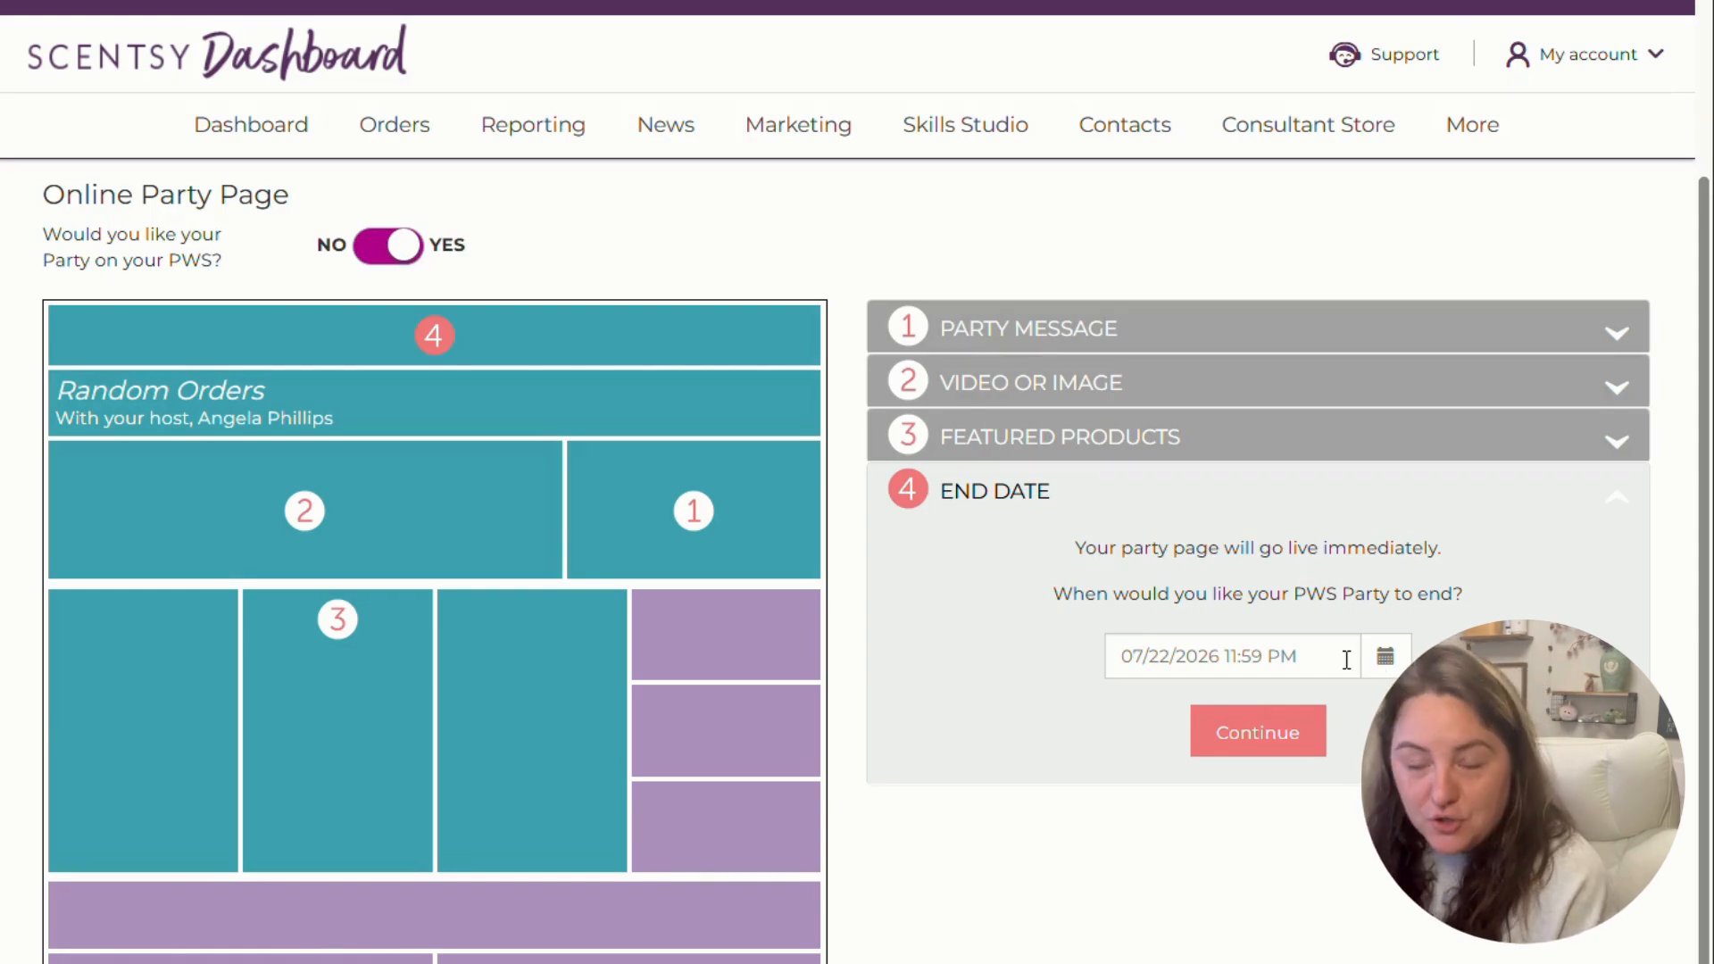
- Set the party page's end date to 06/15/2026 11:59 PM and finish creating the page
click(1372, 660)
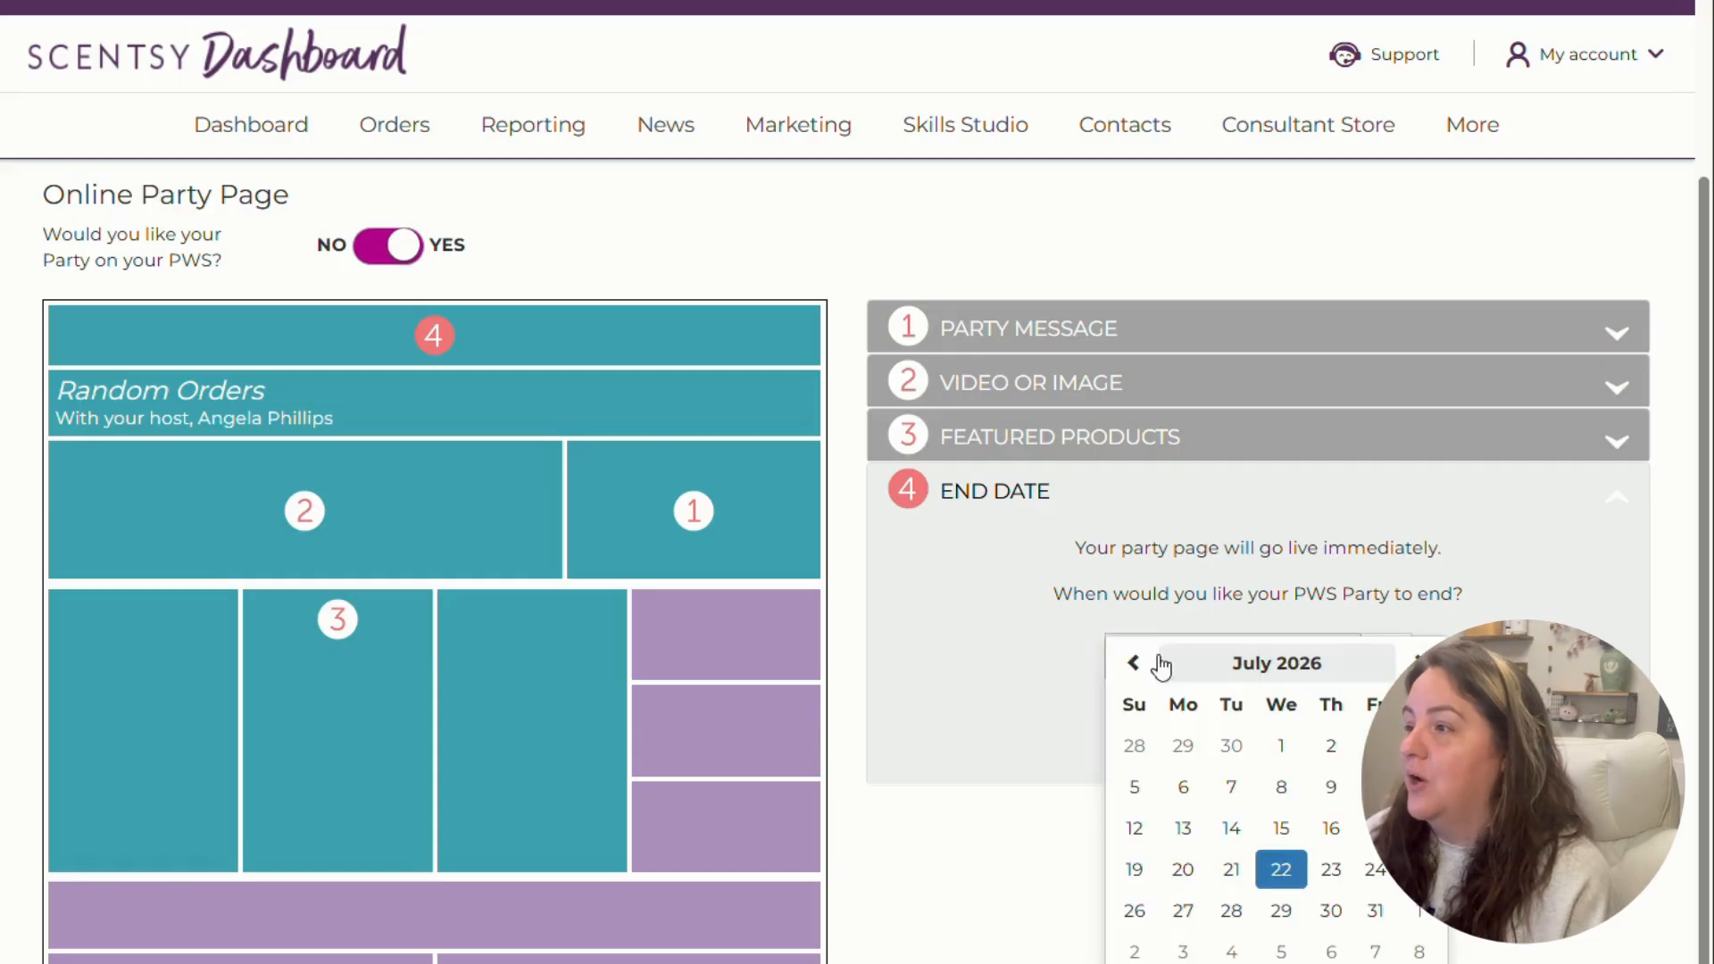
click(1131, 665)
click(1183, 827)
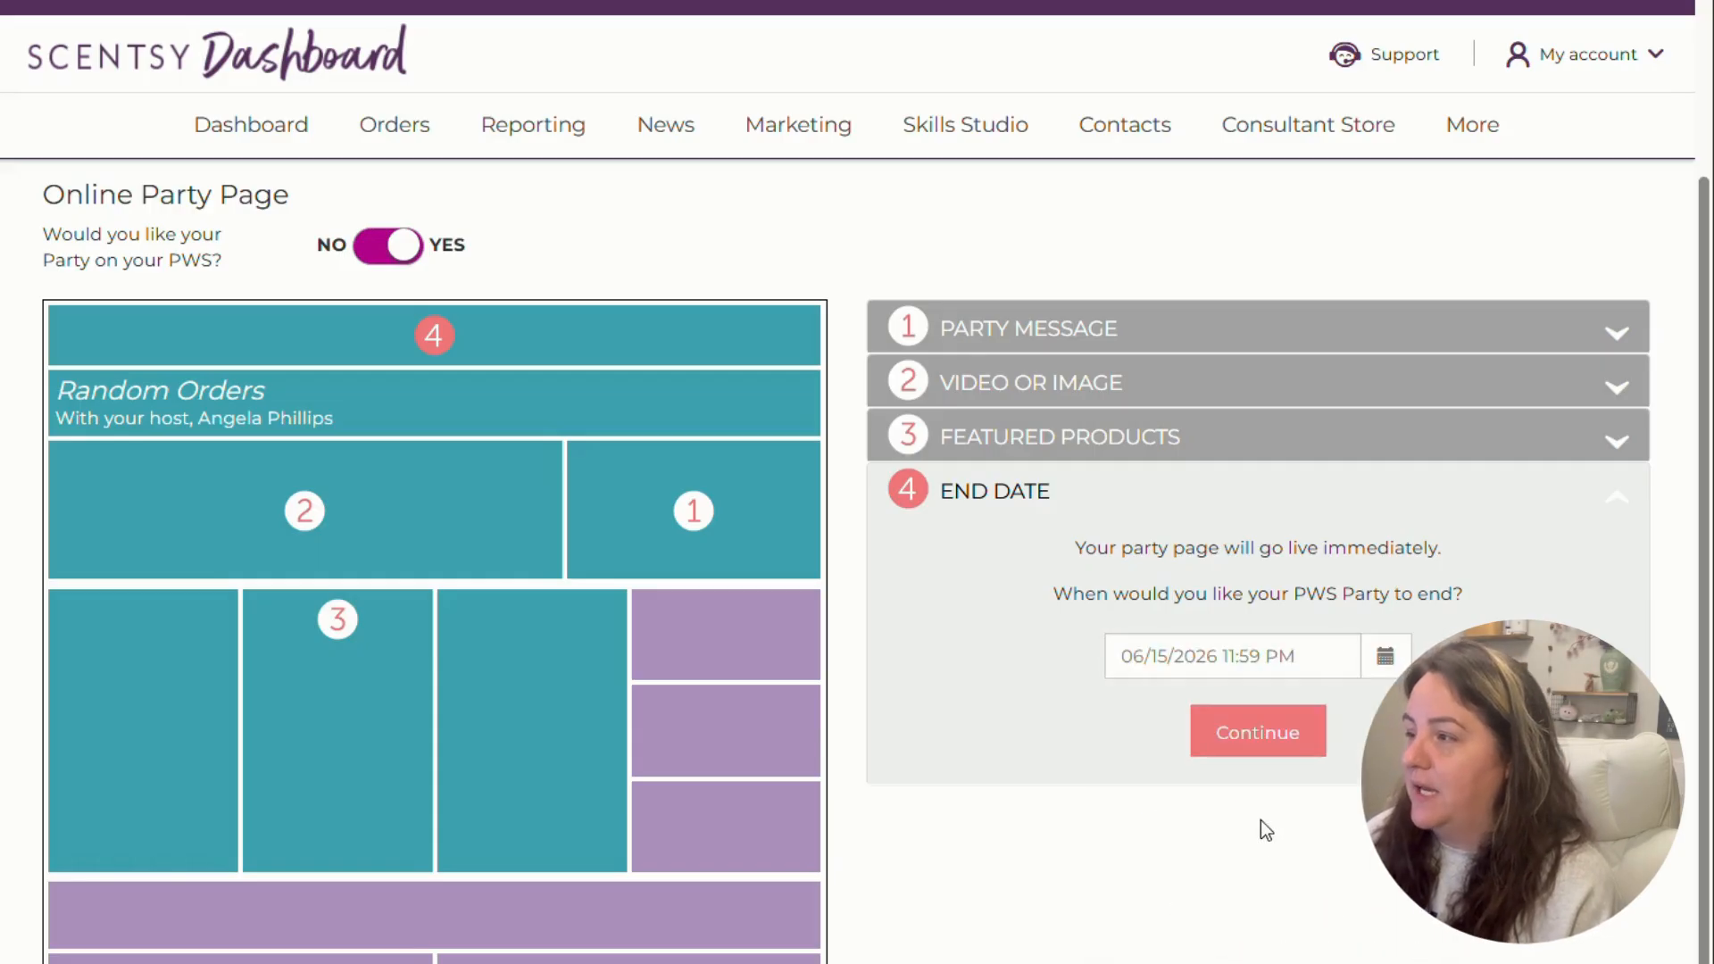
click(1251, 739)
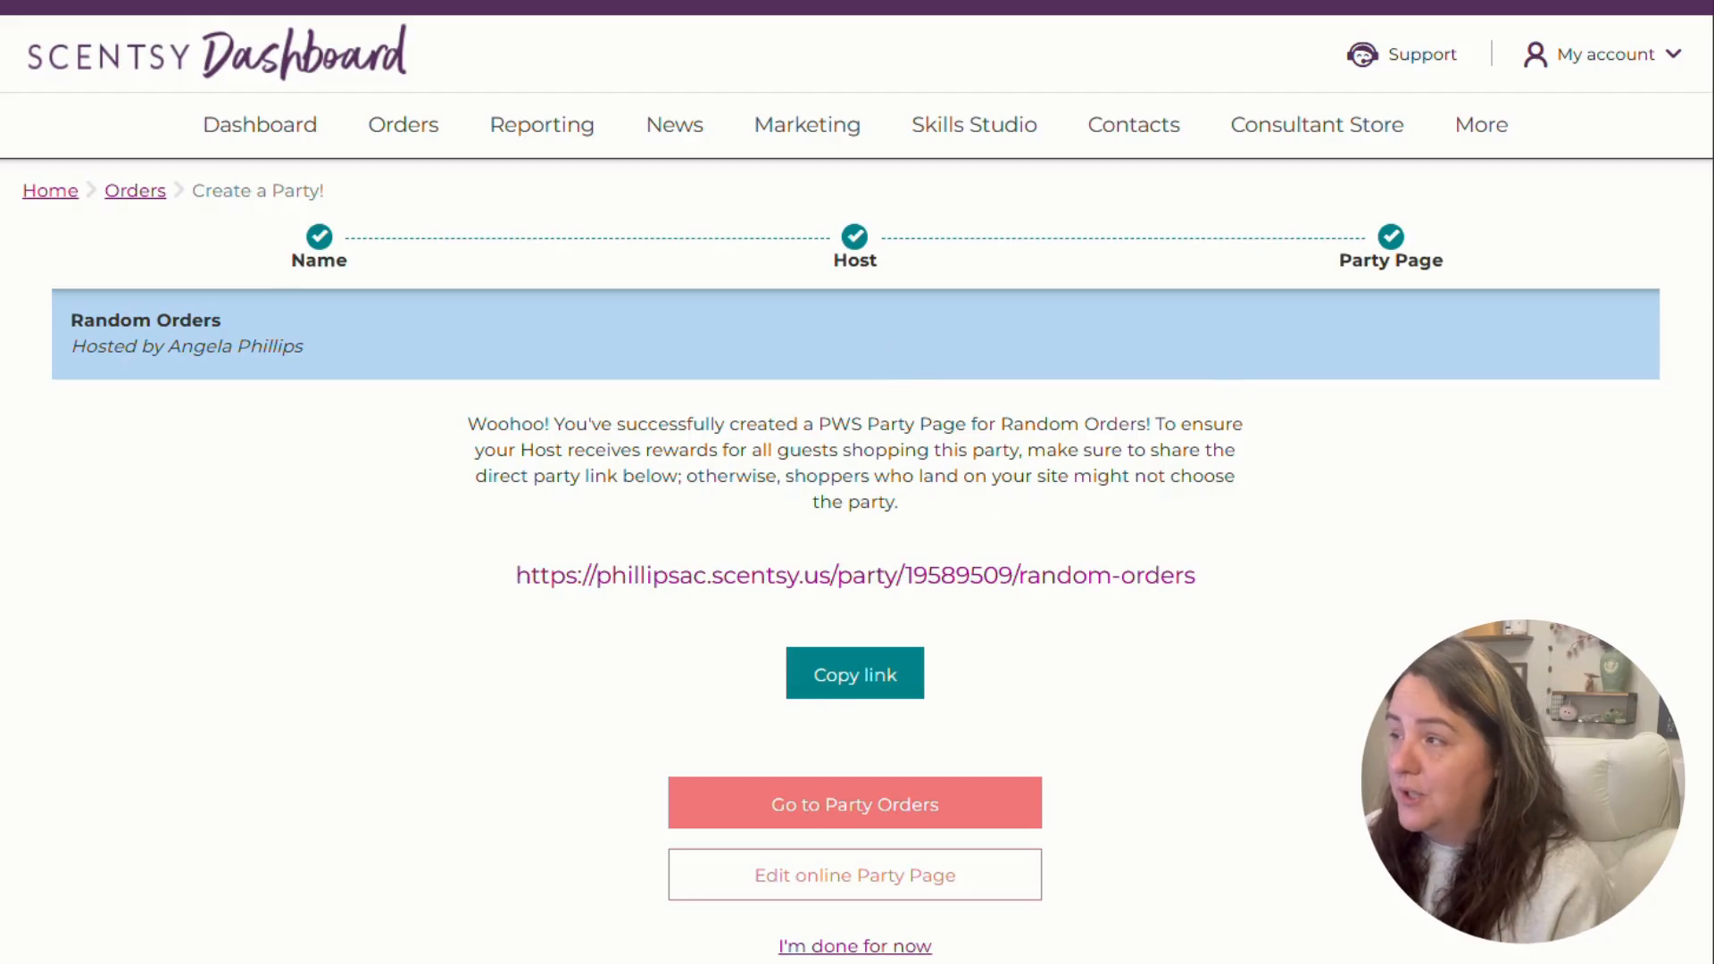
- Reopen the Random Orders party page settings and switch the party's display on the PWS to No
click(1391, 256)
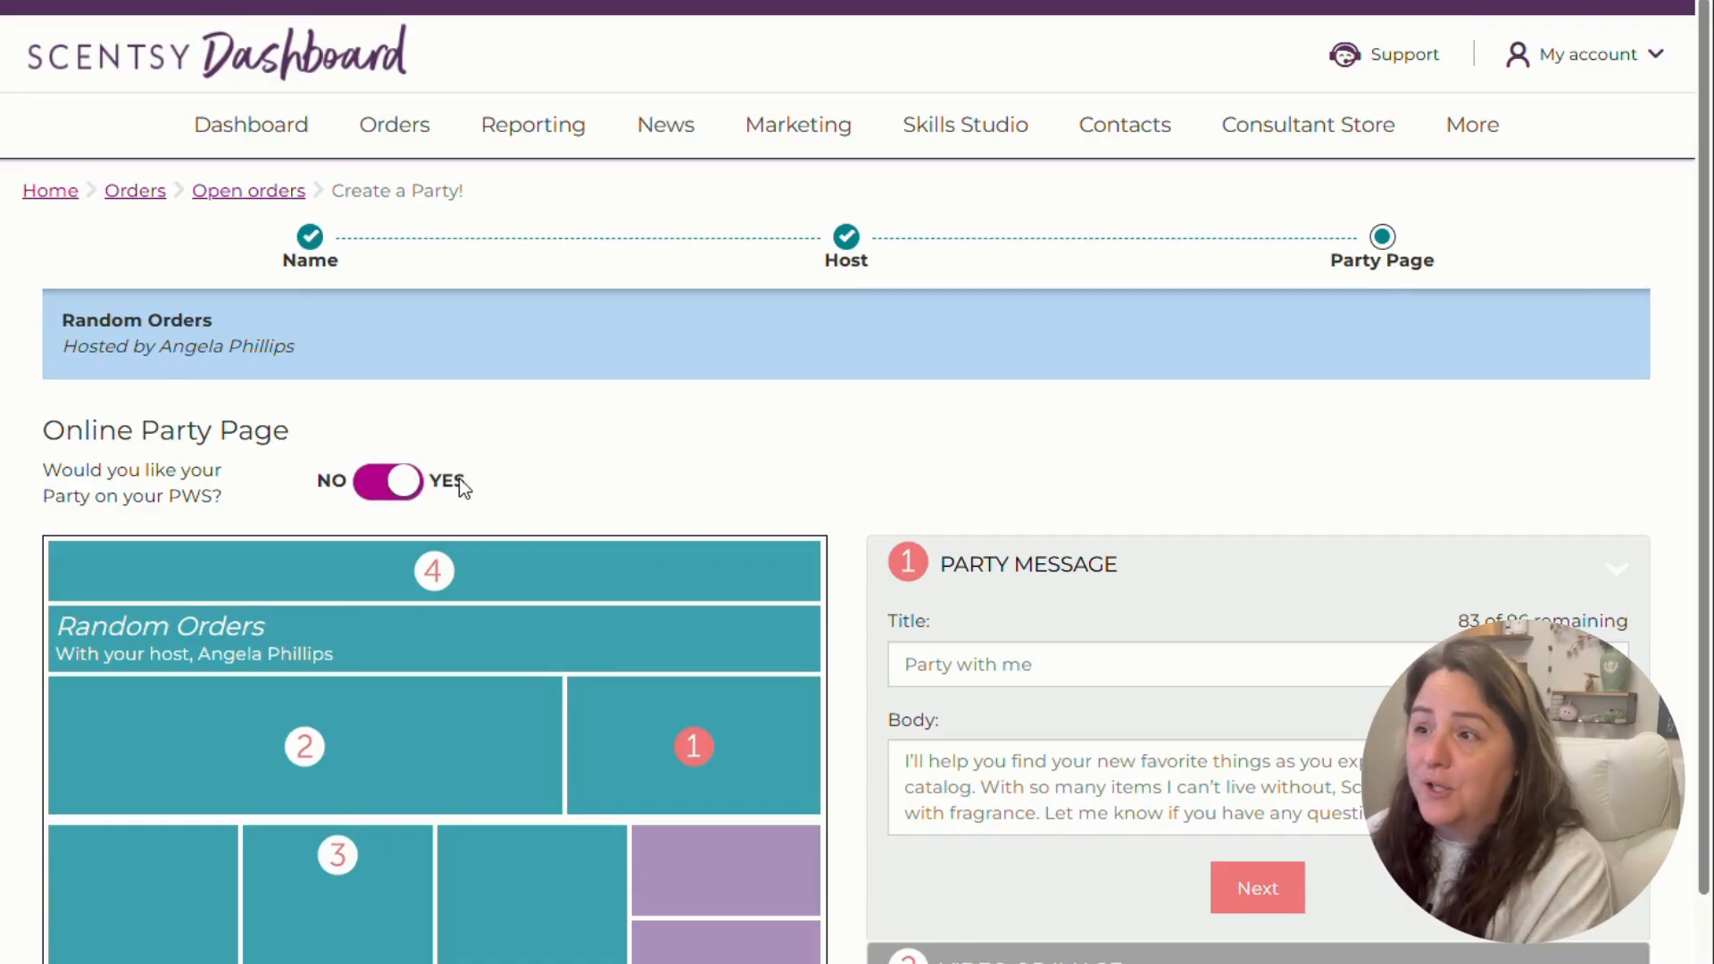
click(373, 489)
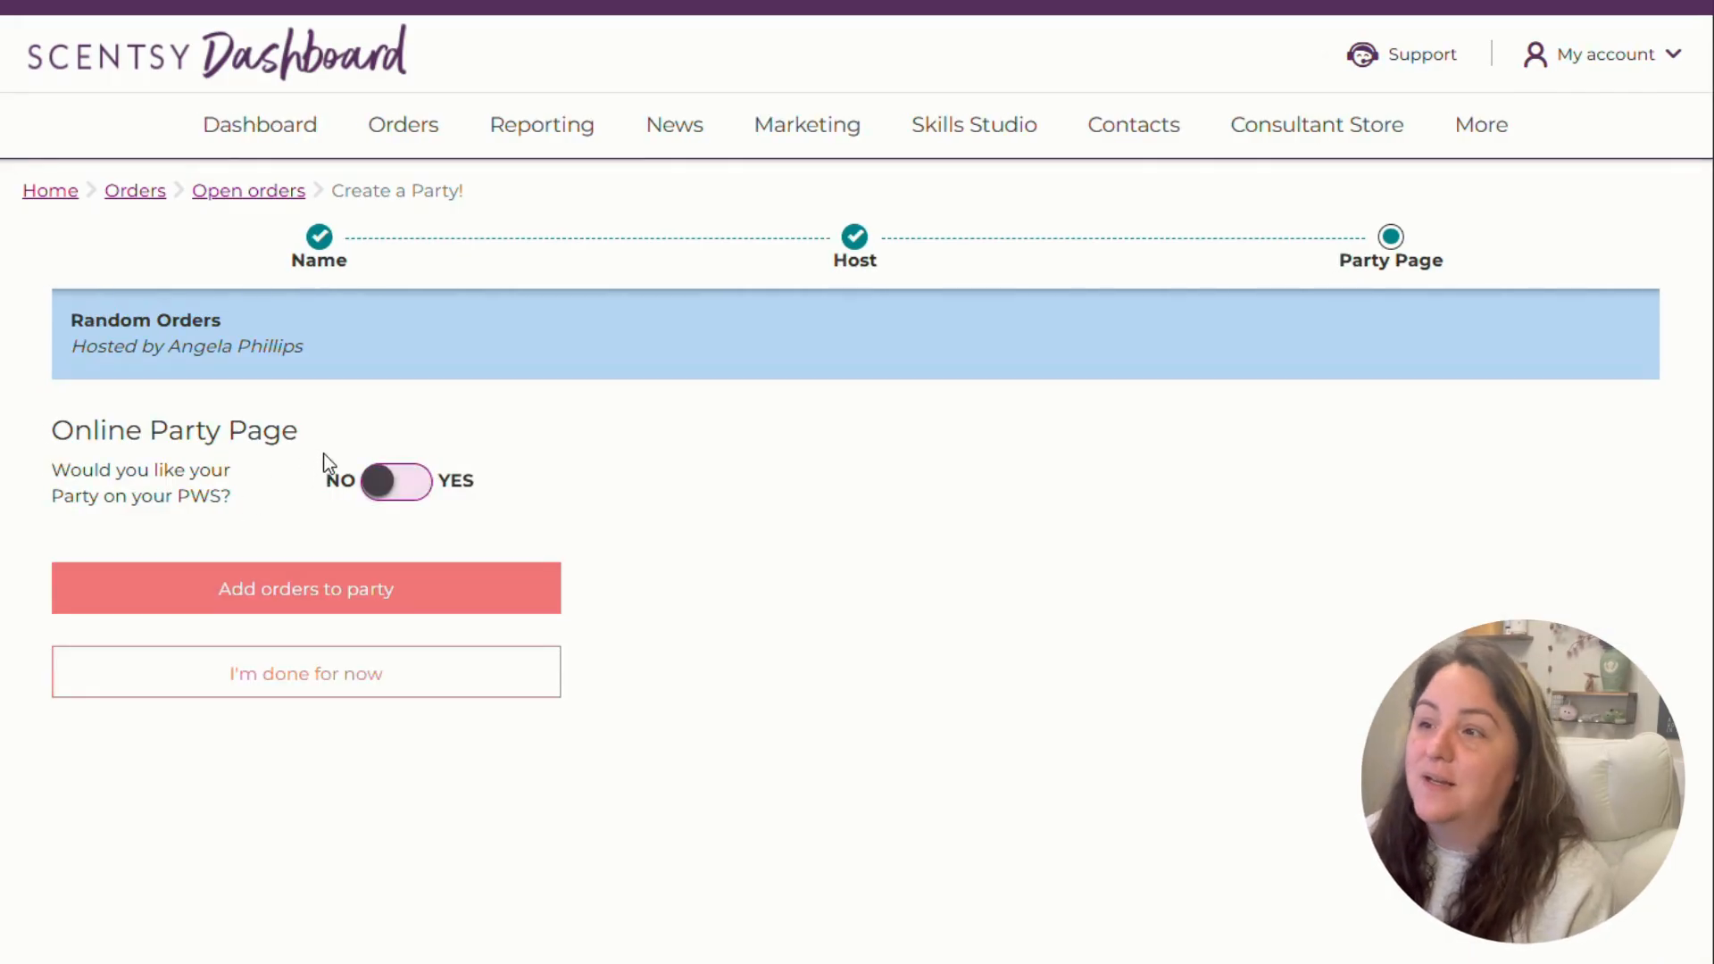
- Switch the Random Orders party's PWS display back to Yes, keep the 06/15/2026 11:59 PM end date, and finish the party page
click(395, 481)
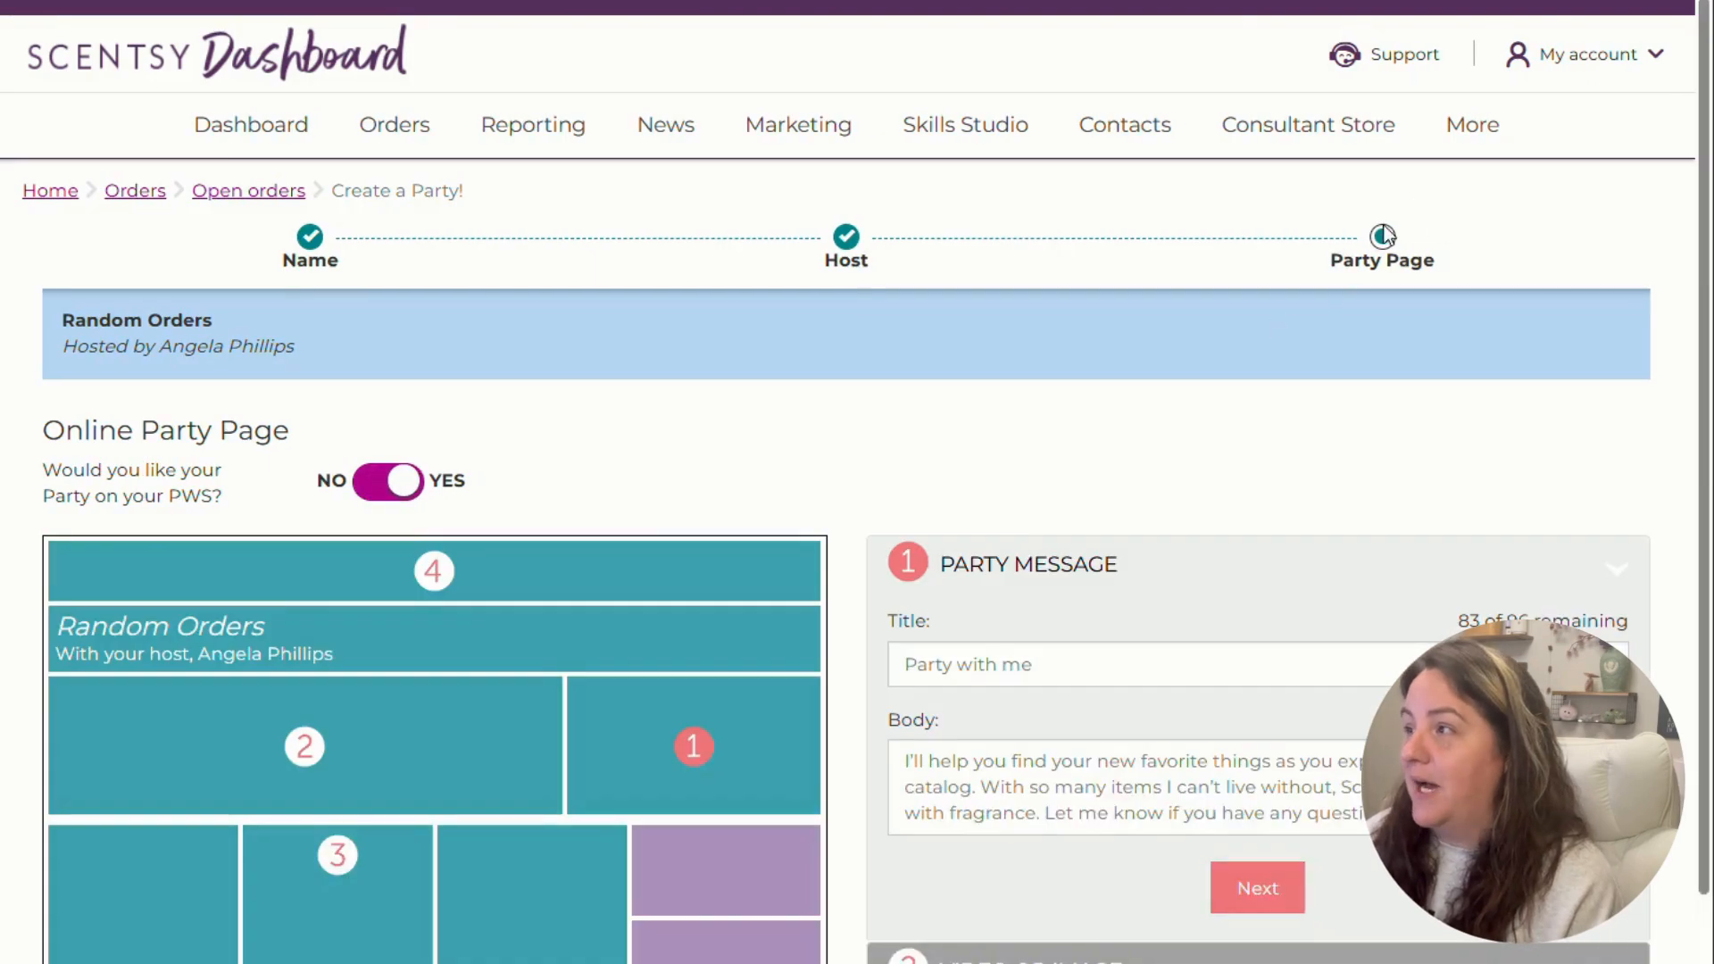
scroll(1031, 625, down, 3)
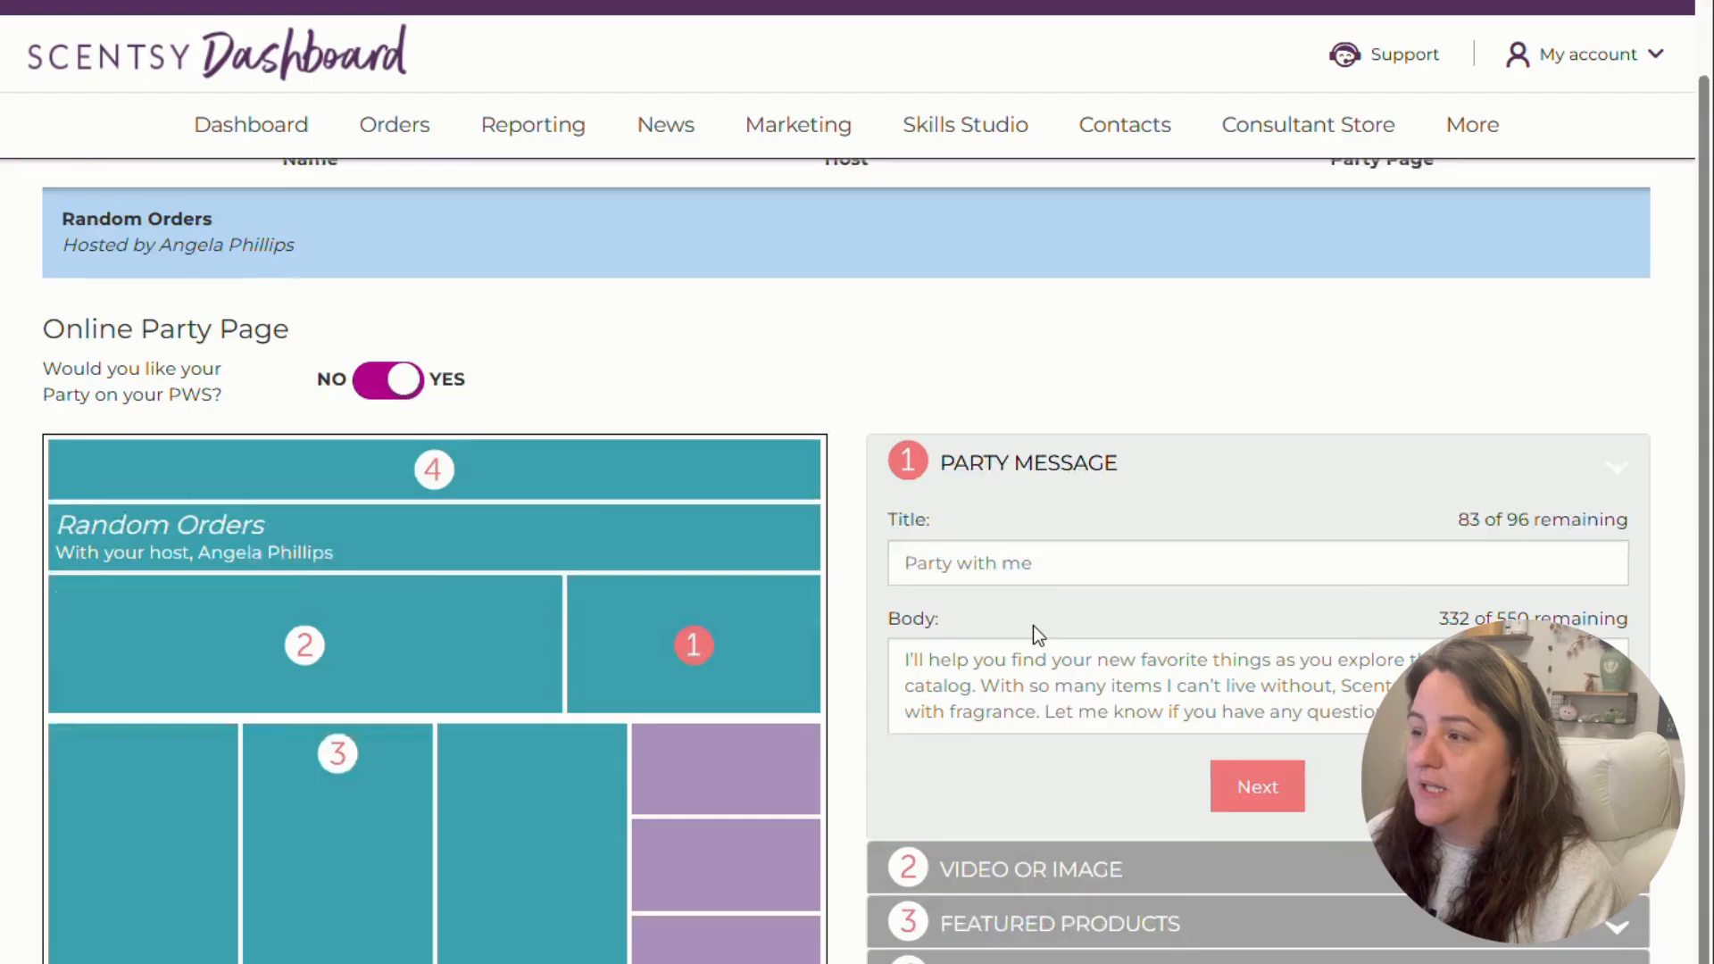
click(1026, 843)
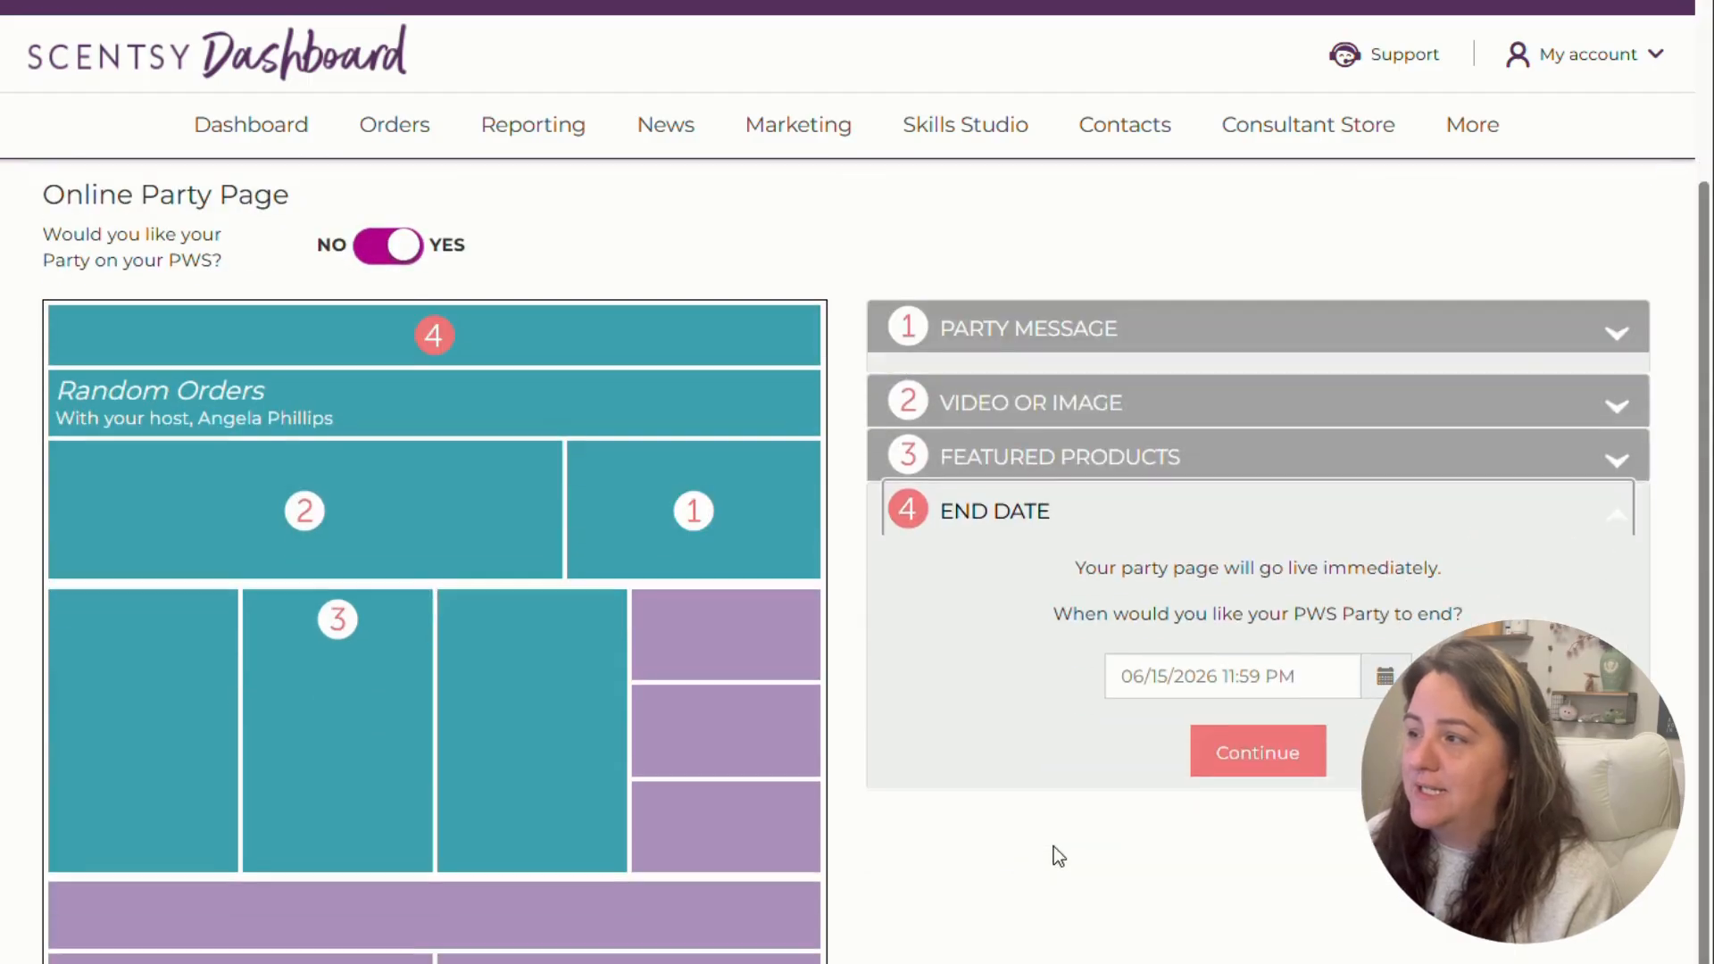
click(1260, 751)
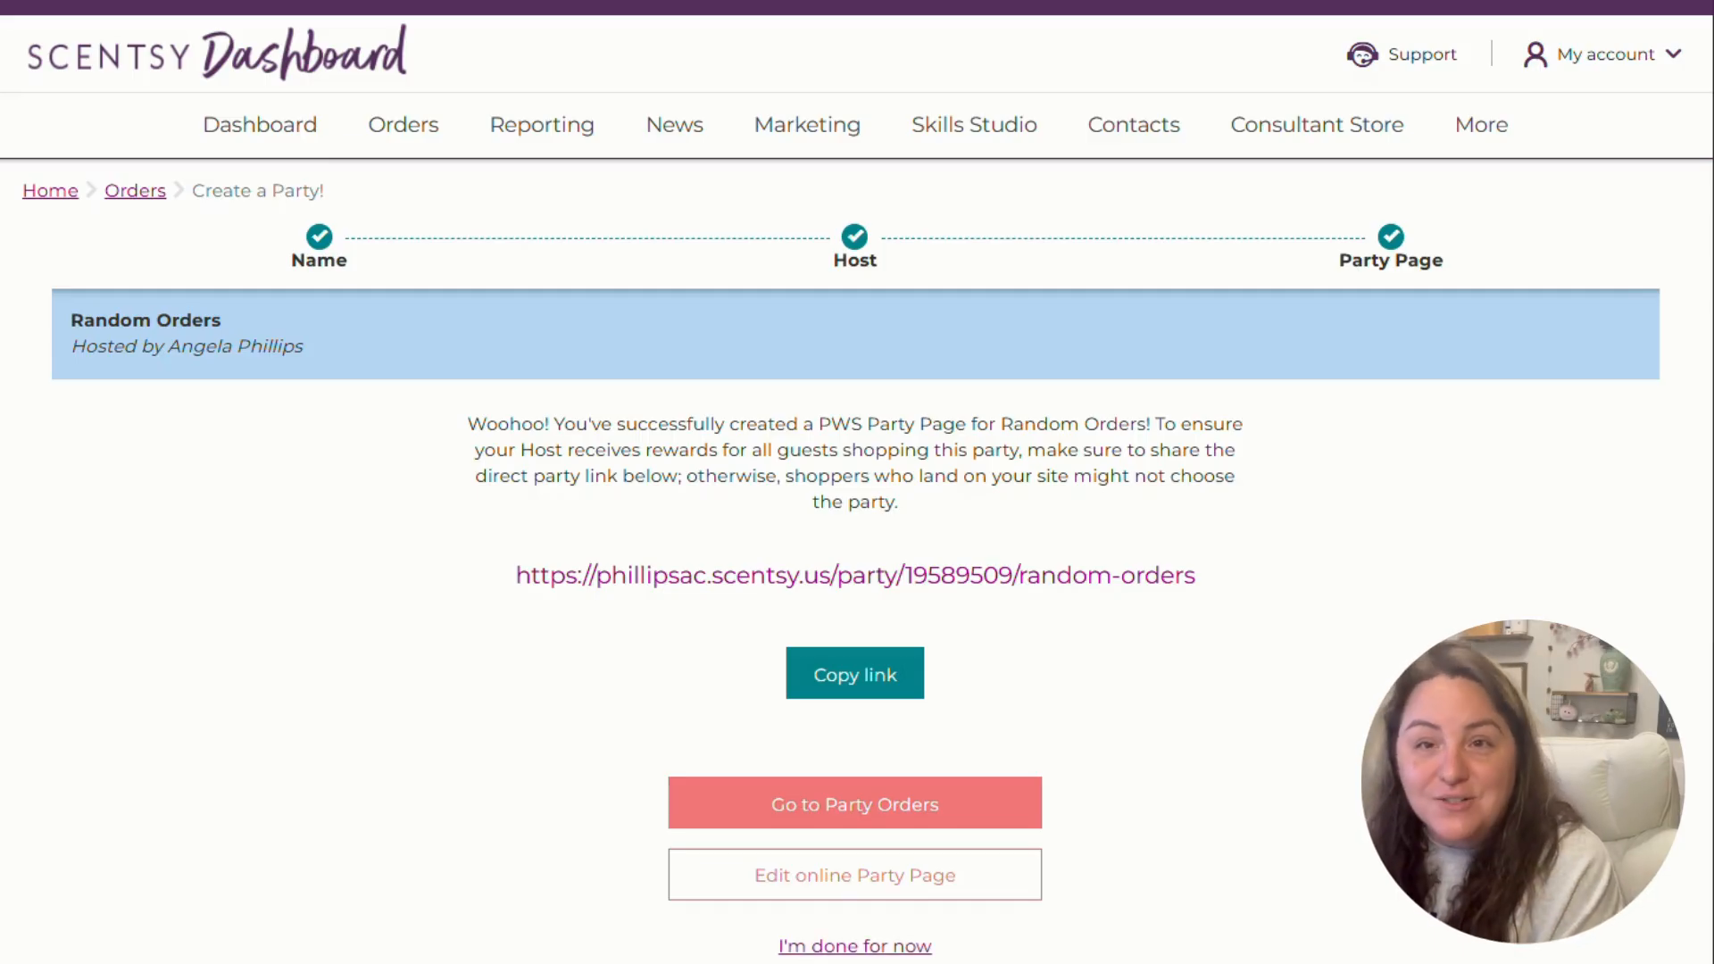
click(793, 948)
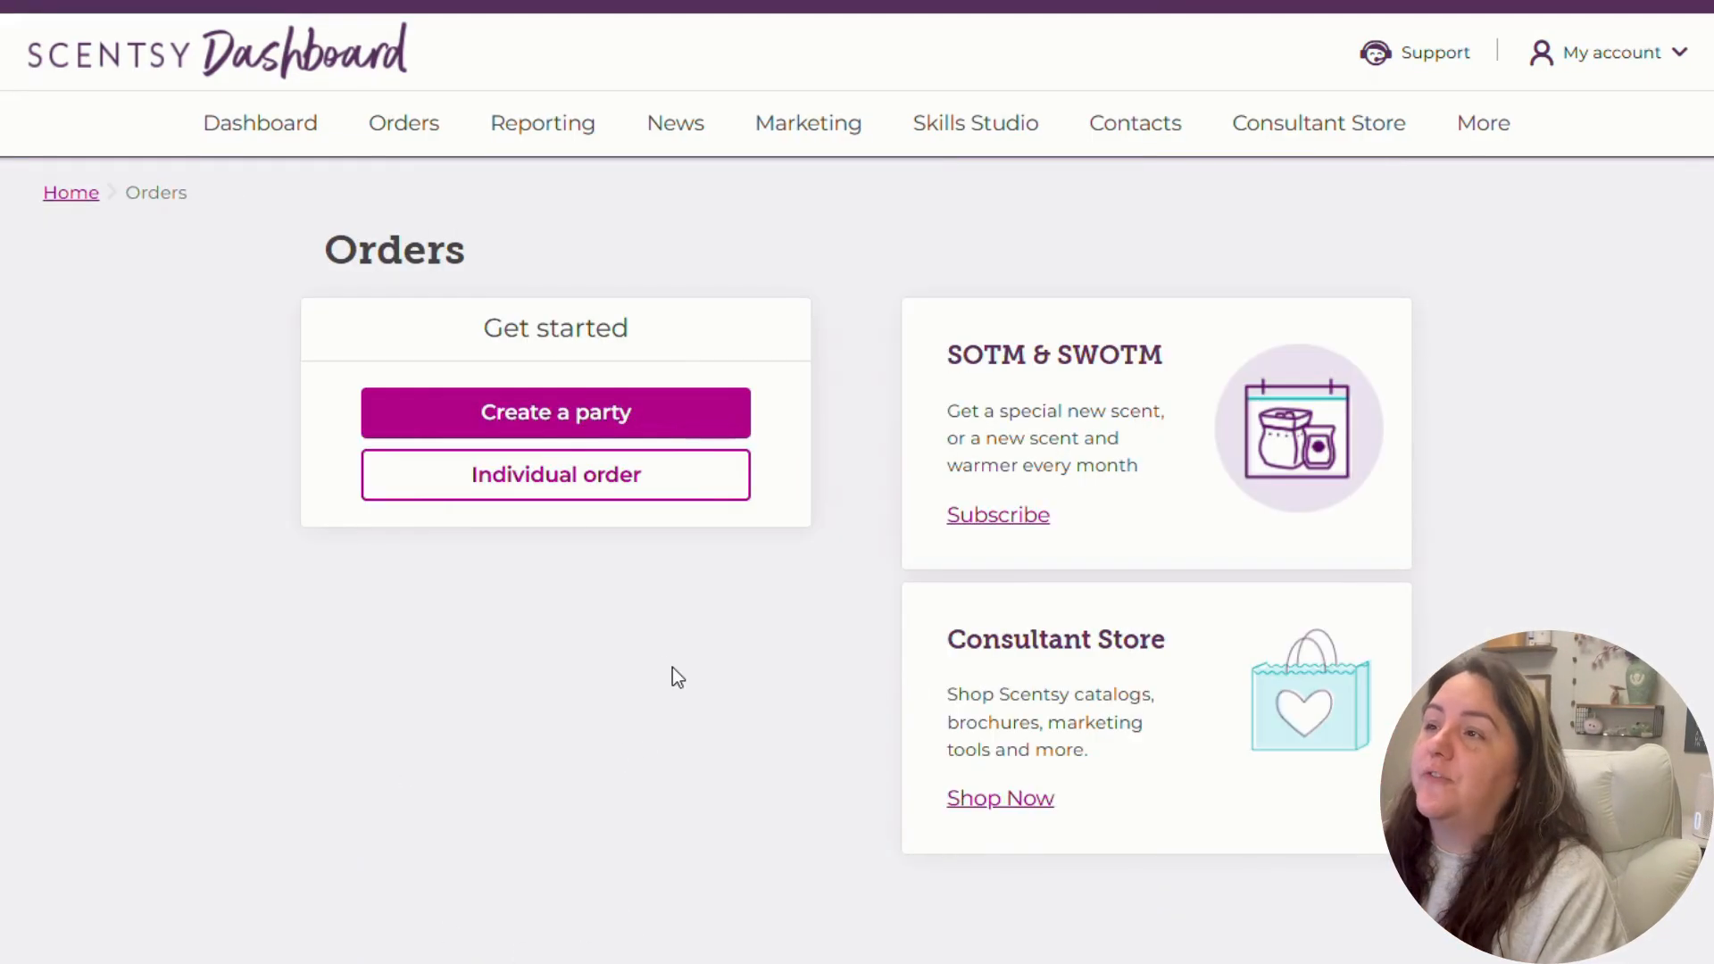
- View the Orders dashboard and the new-party naming form, and start an individual order
click(401, 130)
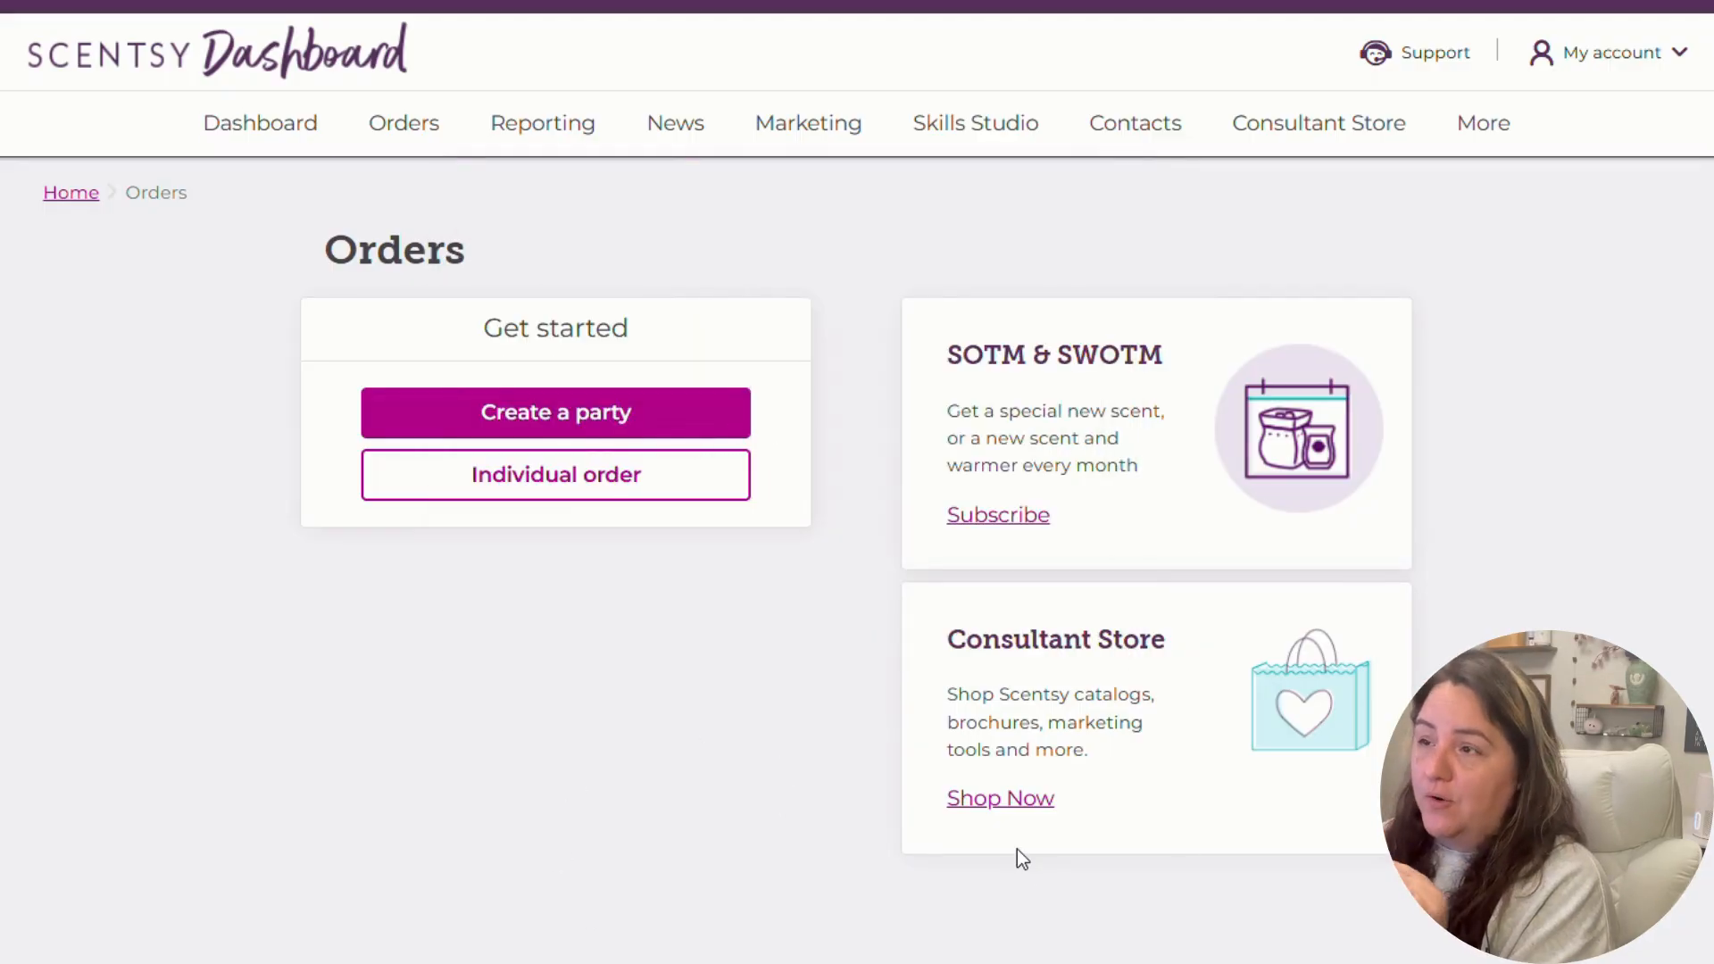
mouse_move(424, 136)
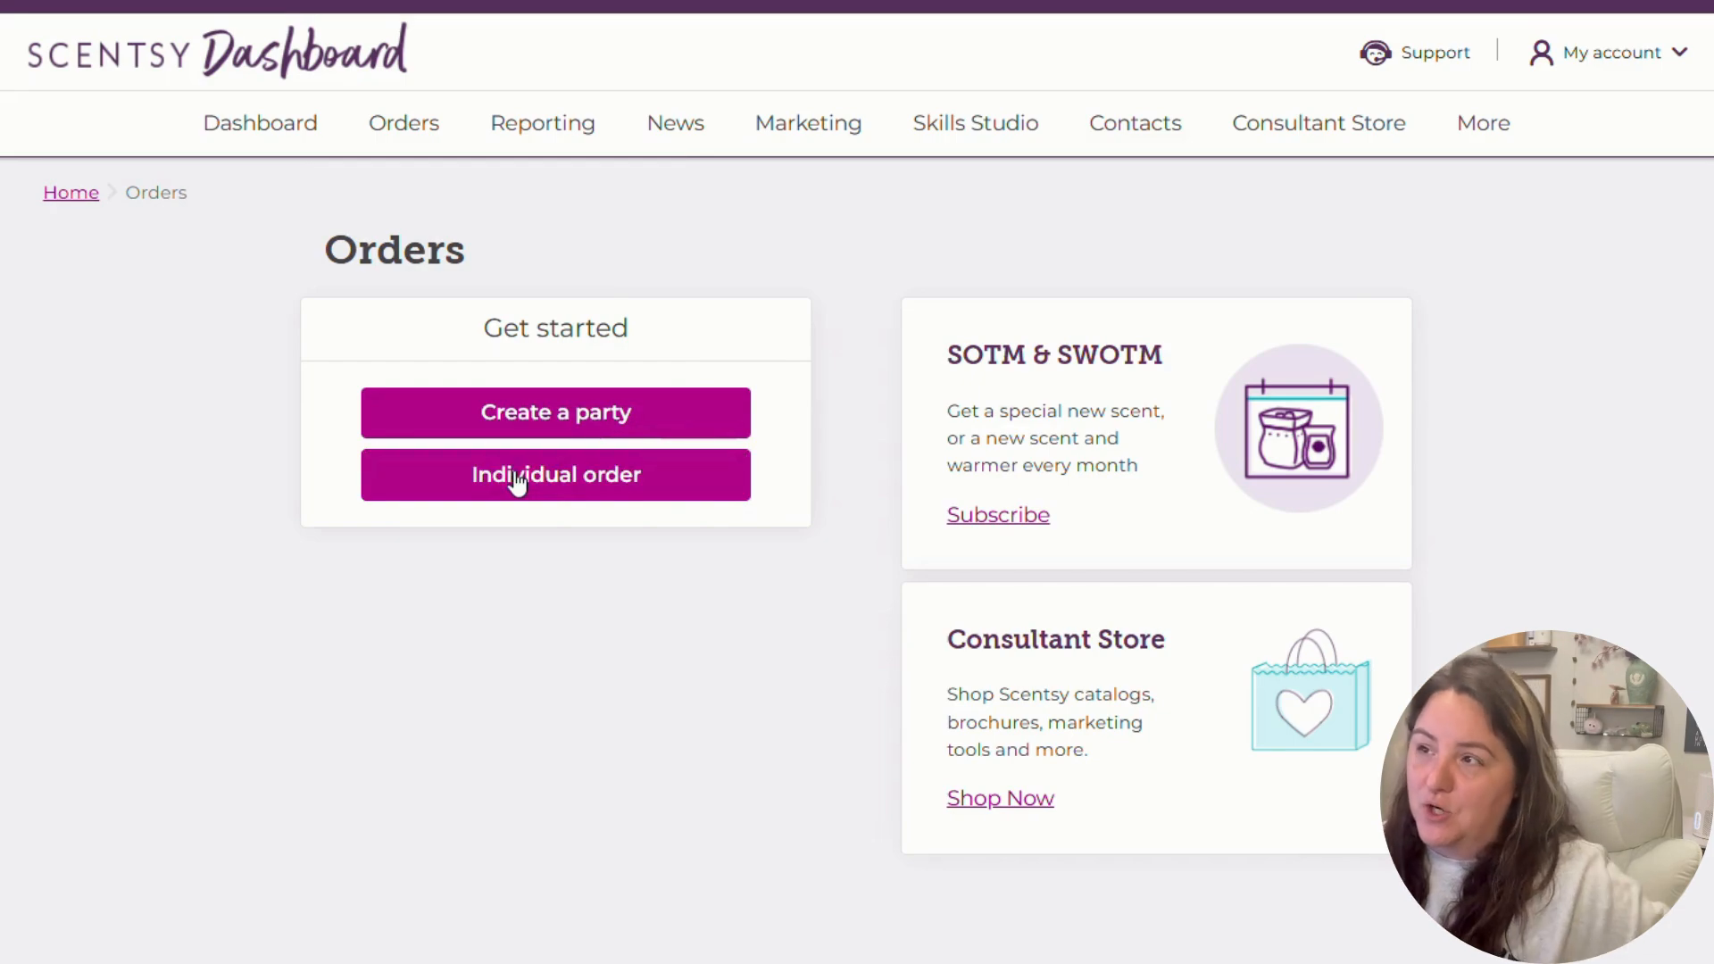
click(460, 548)
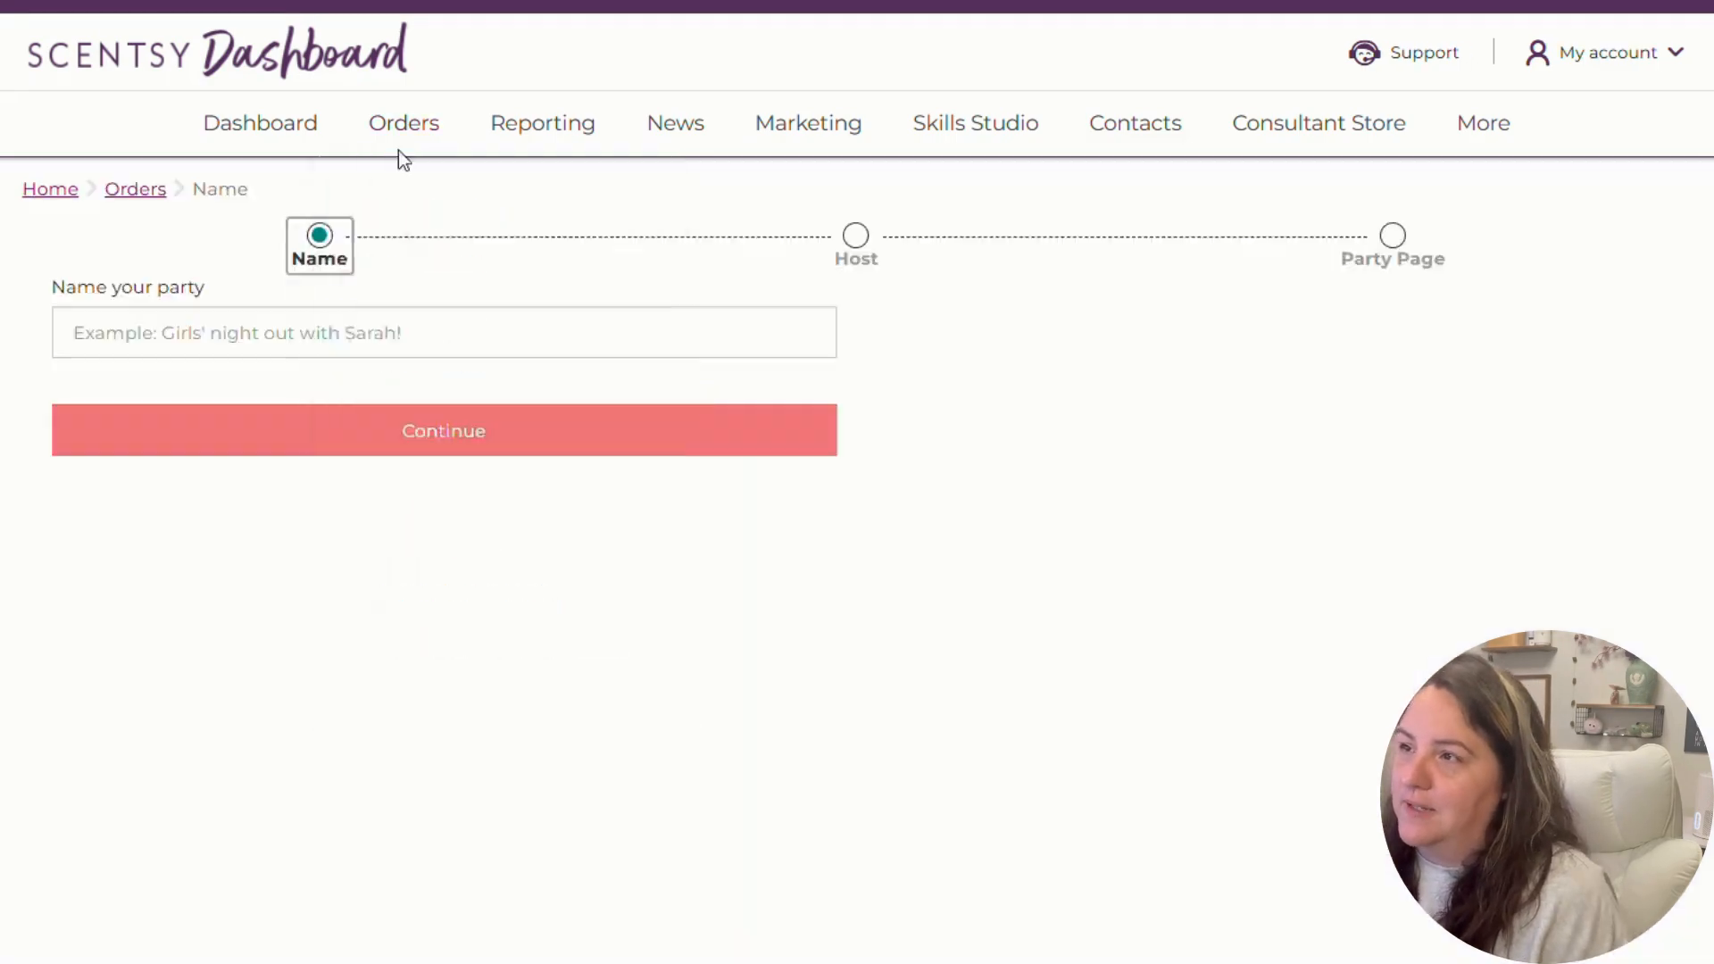
click(513, 602)
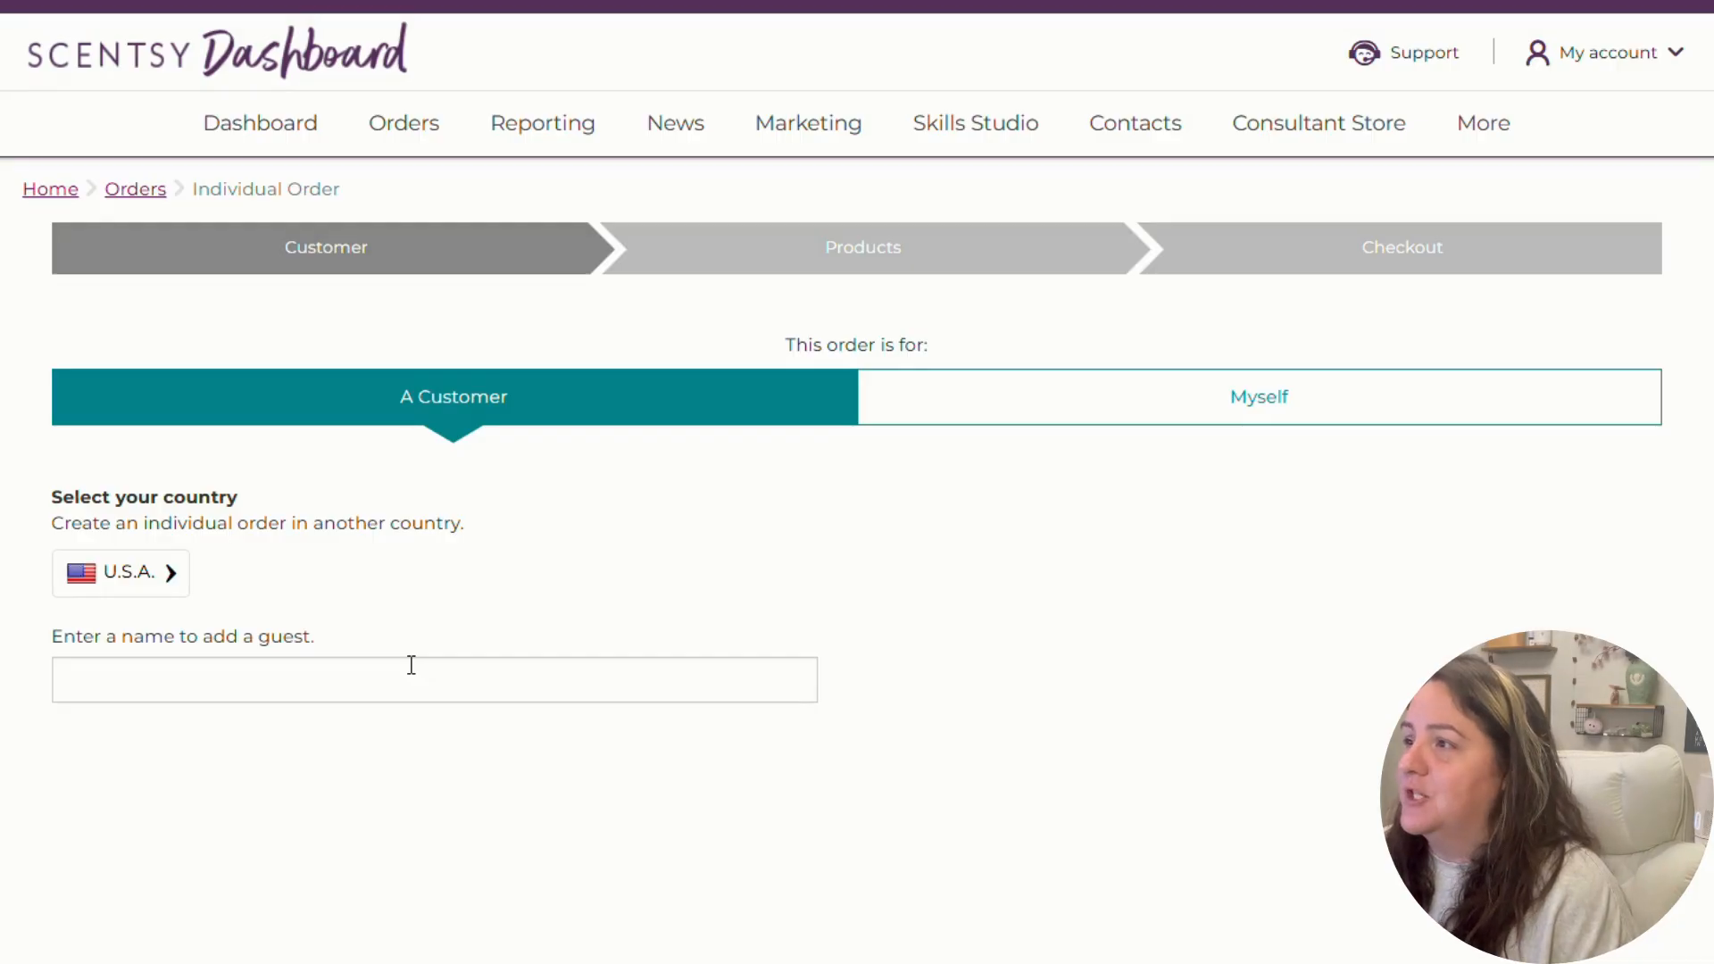
- Assign the individual order to Myself, attach it to the Random Orders party, and dismiss the browser's offer to save the address
click(1084, 398)
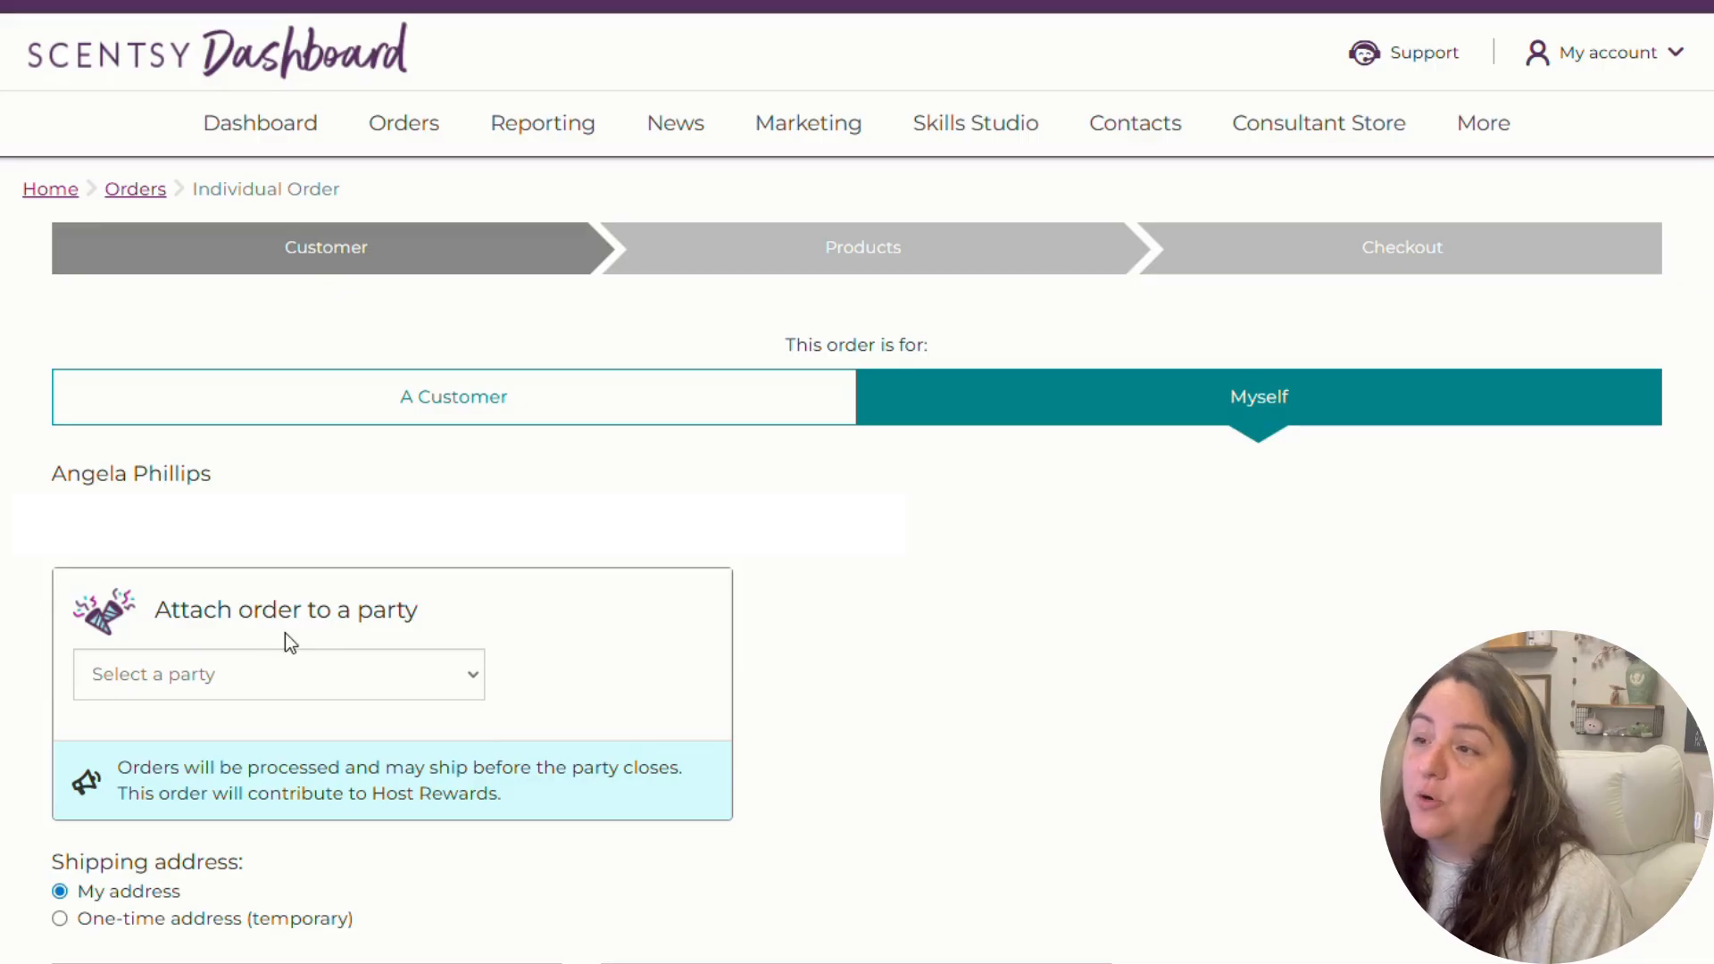
click(412, 687)
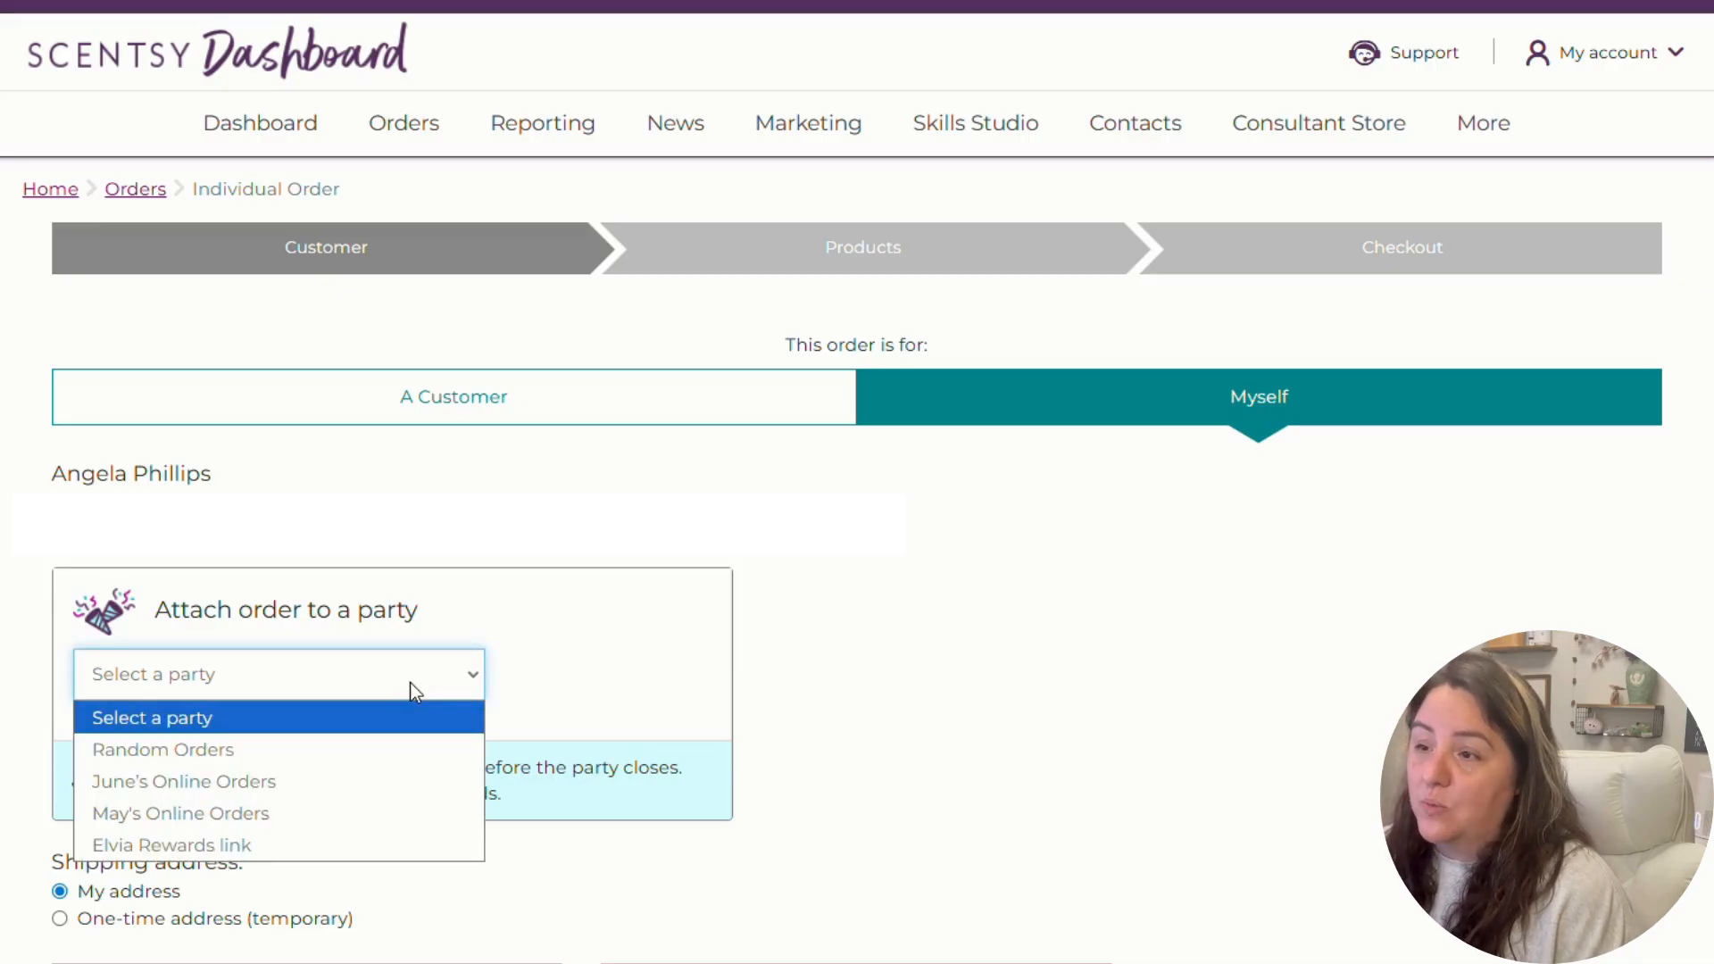
click(124, 750)
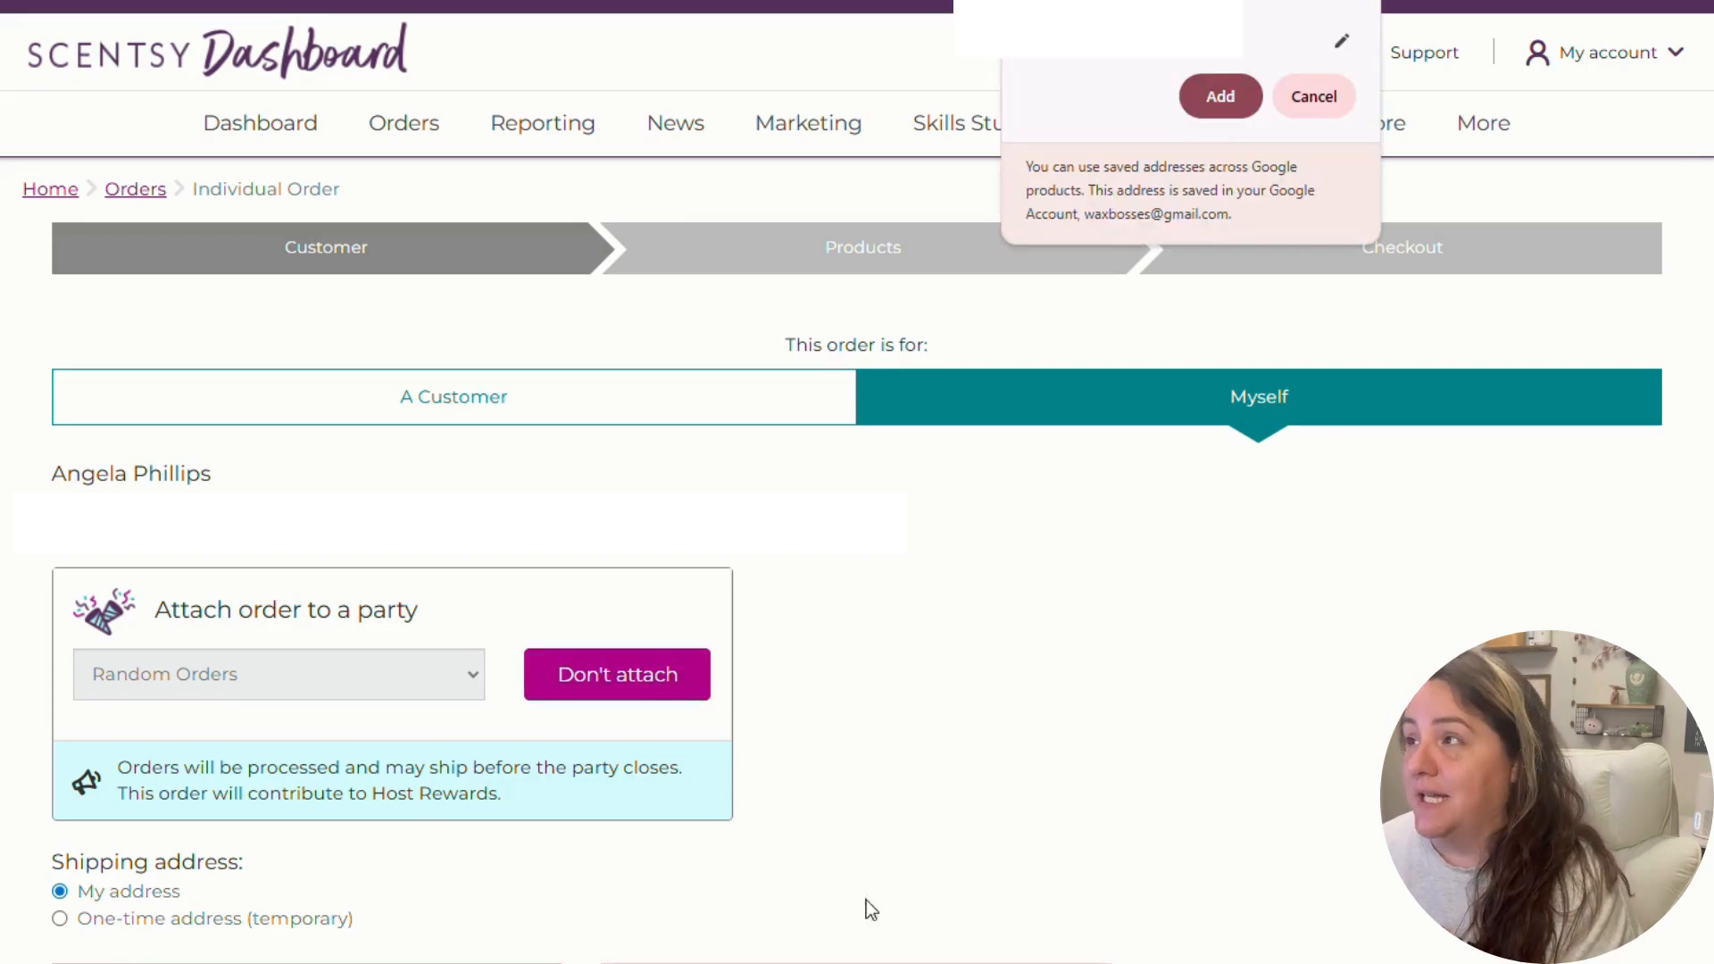
right_click(1239, 284)
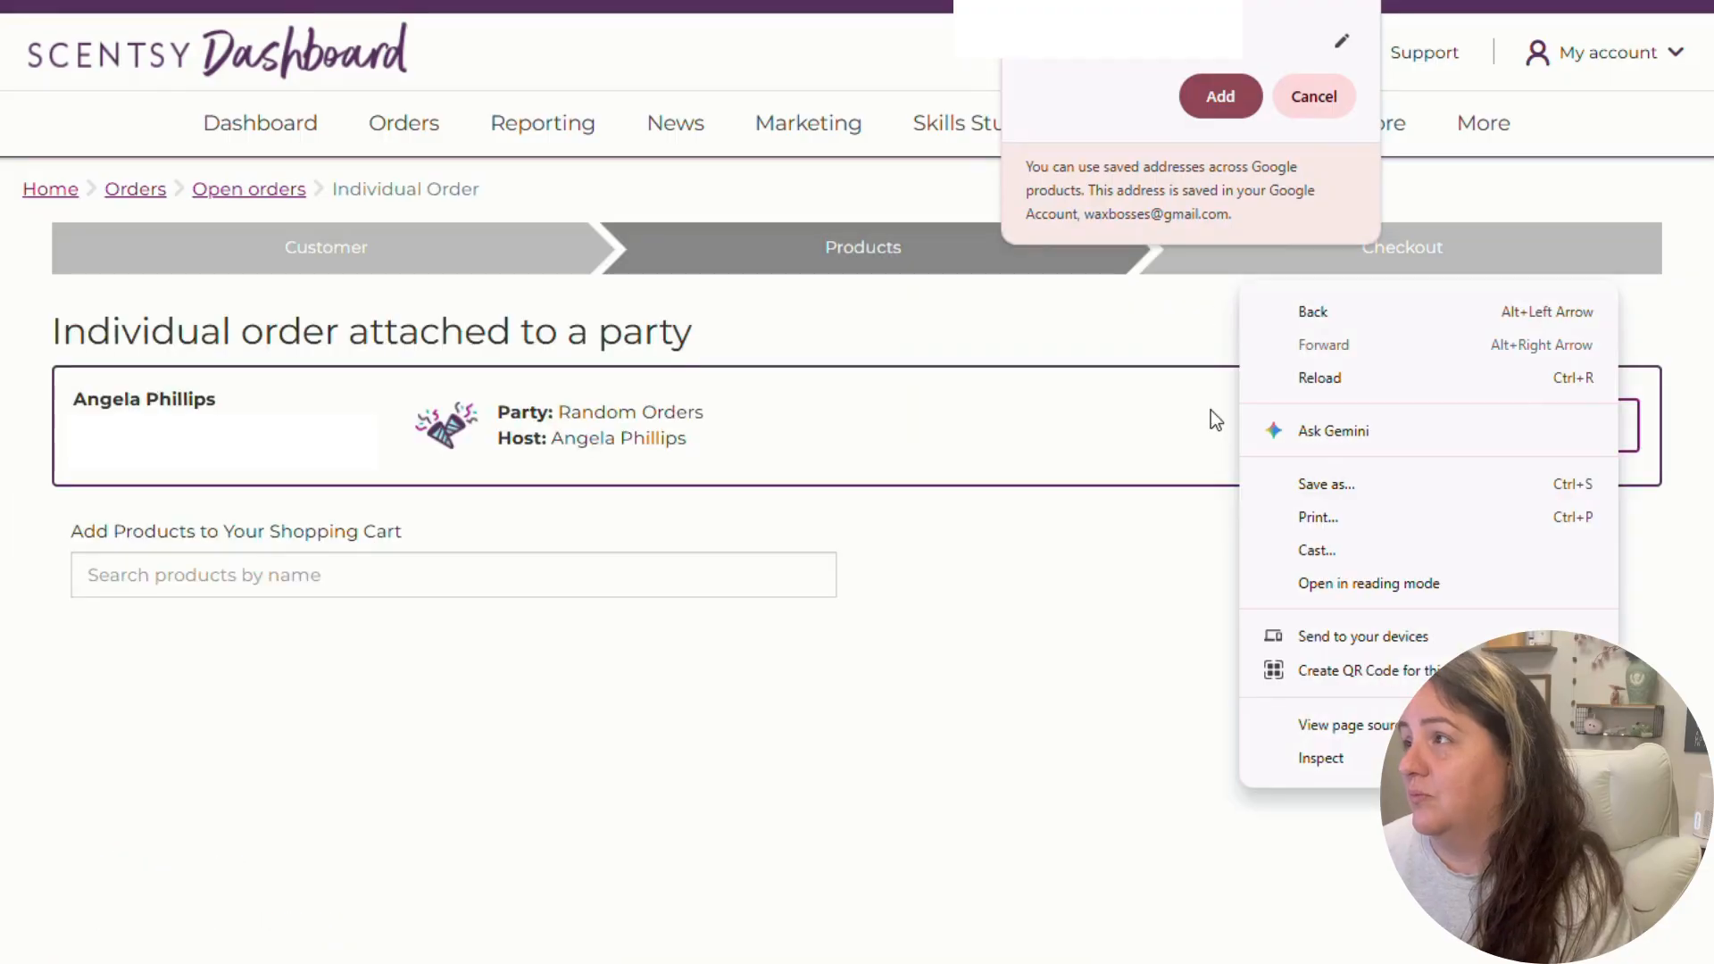
click(1305, 106)
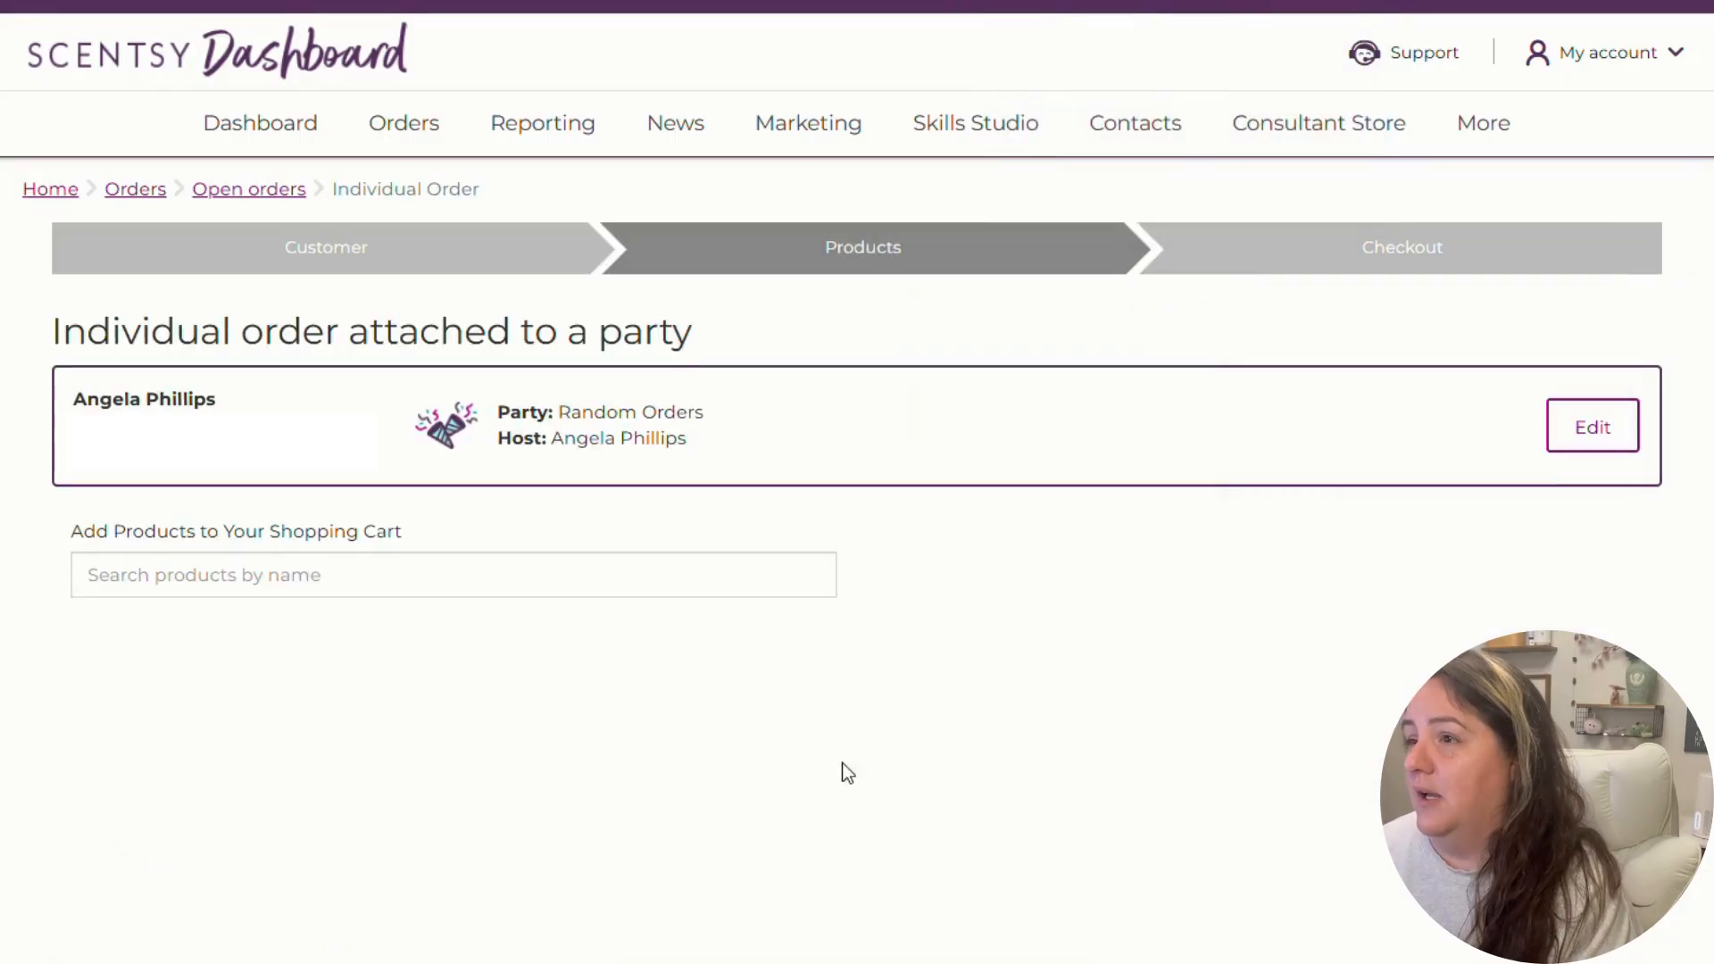
- Search the products for "amazon", add the Amazon Rain - Buttercup Belle Fragrance Flower to the cart, and clear the search
click(271, 596)
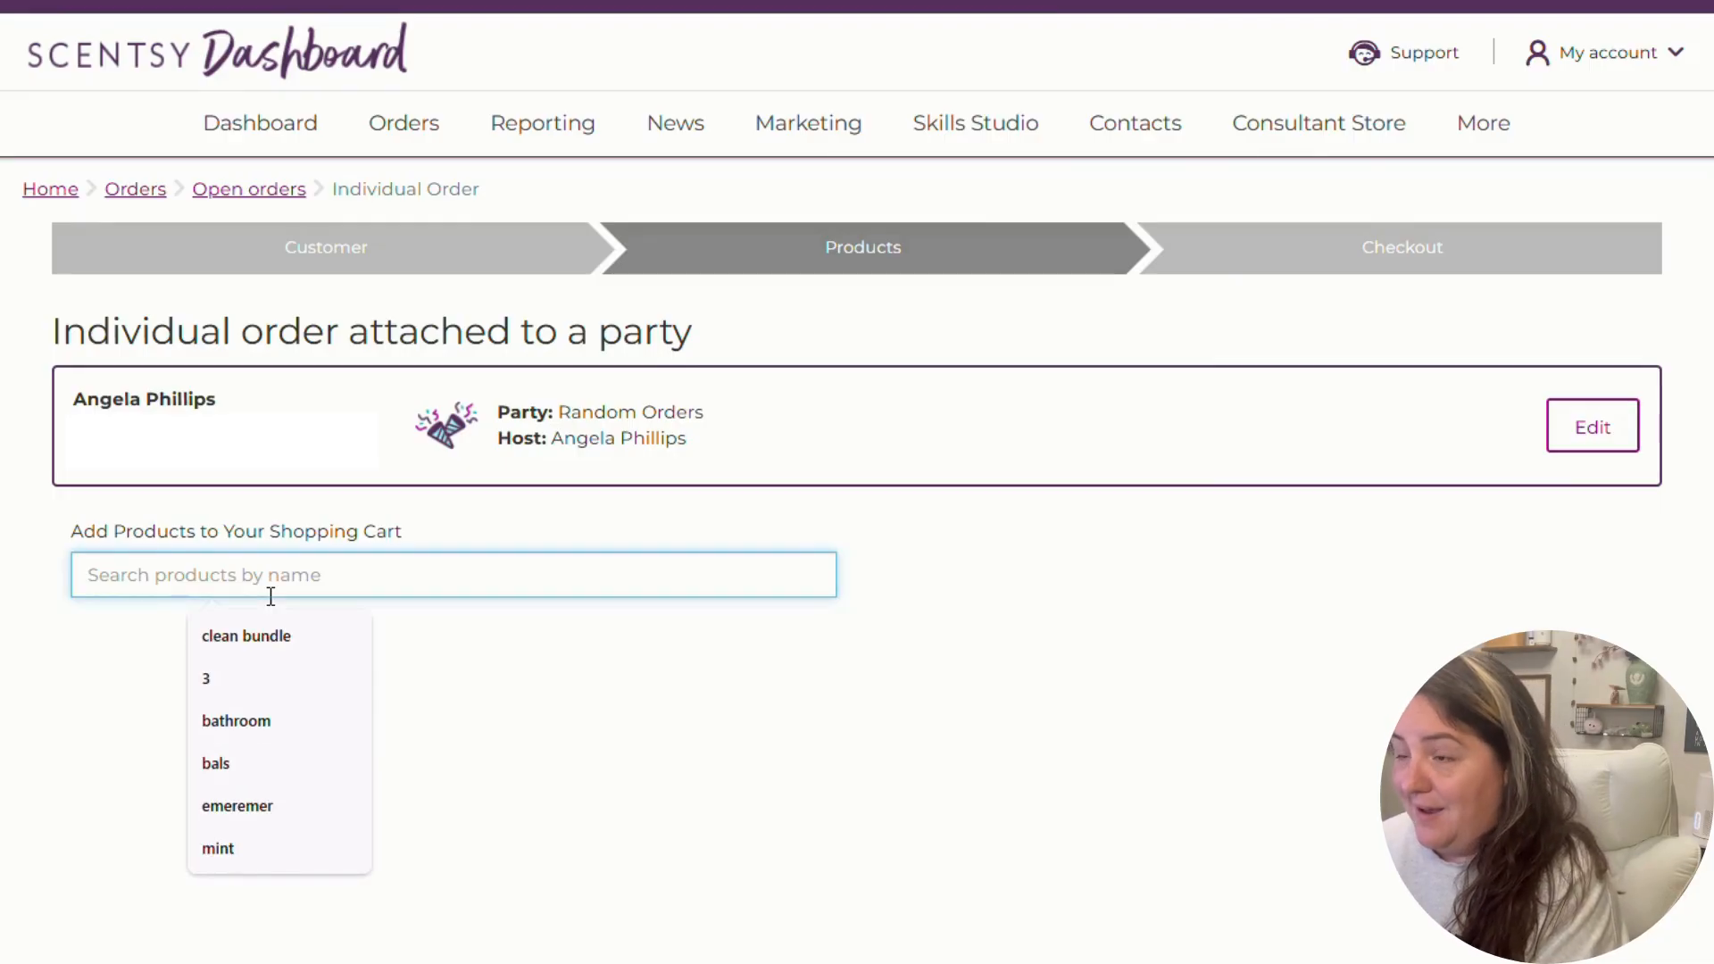
text(amaz)
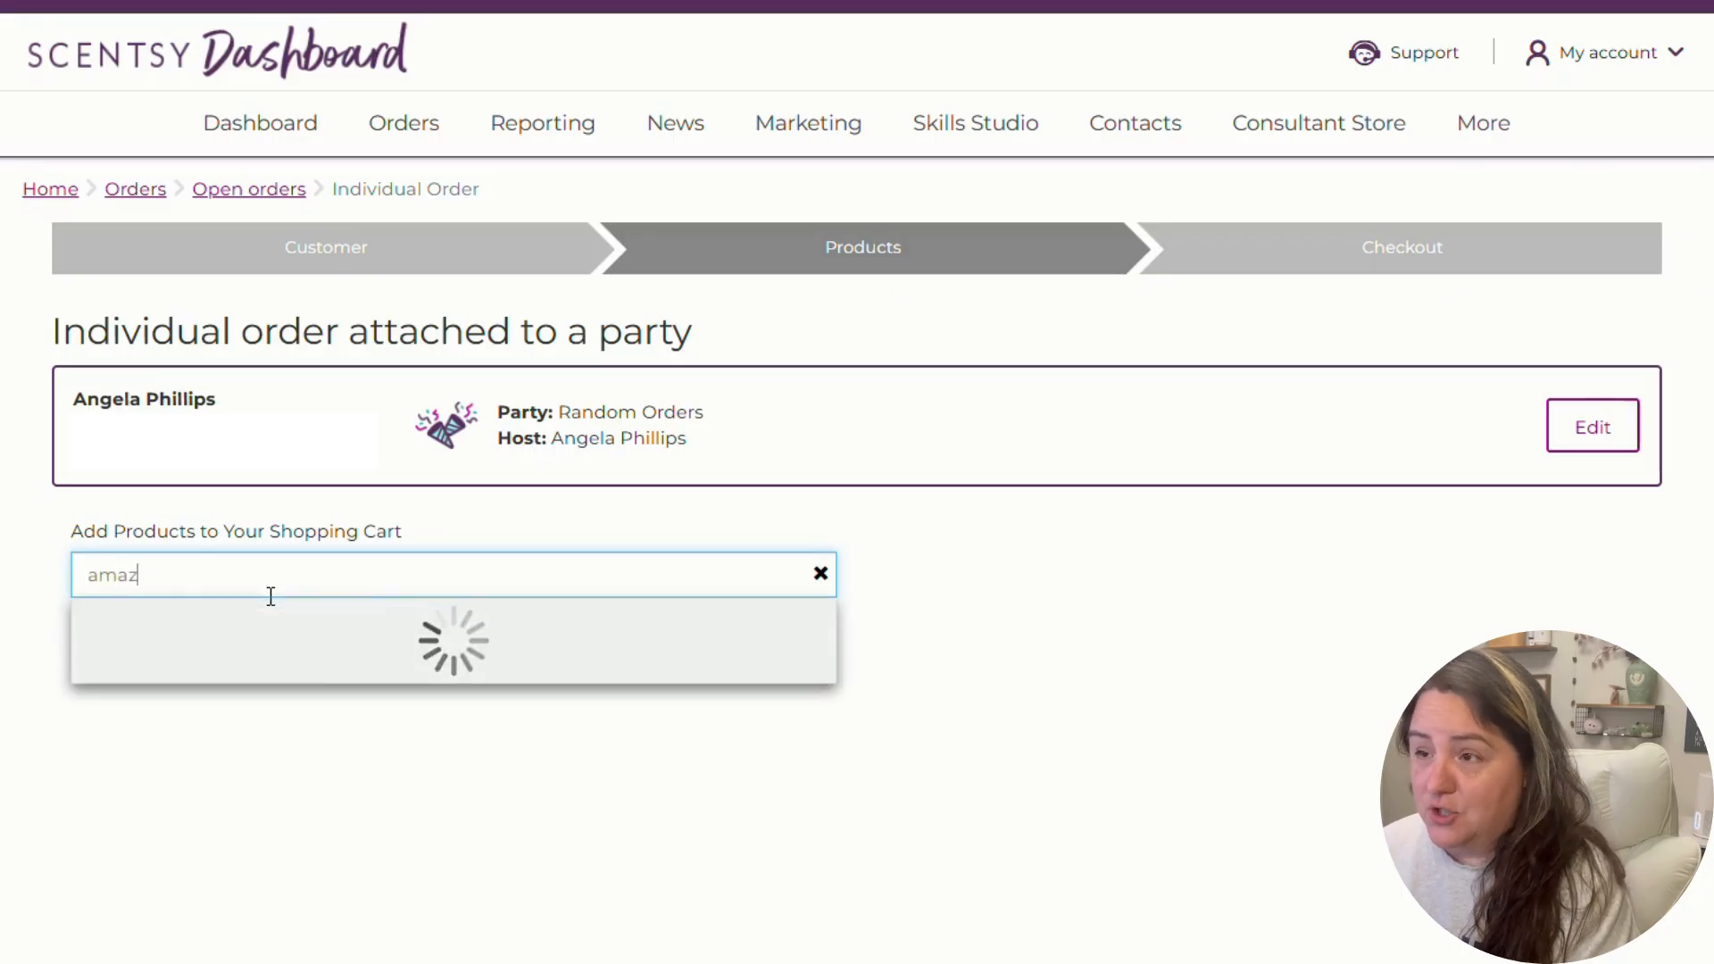
text(on)
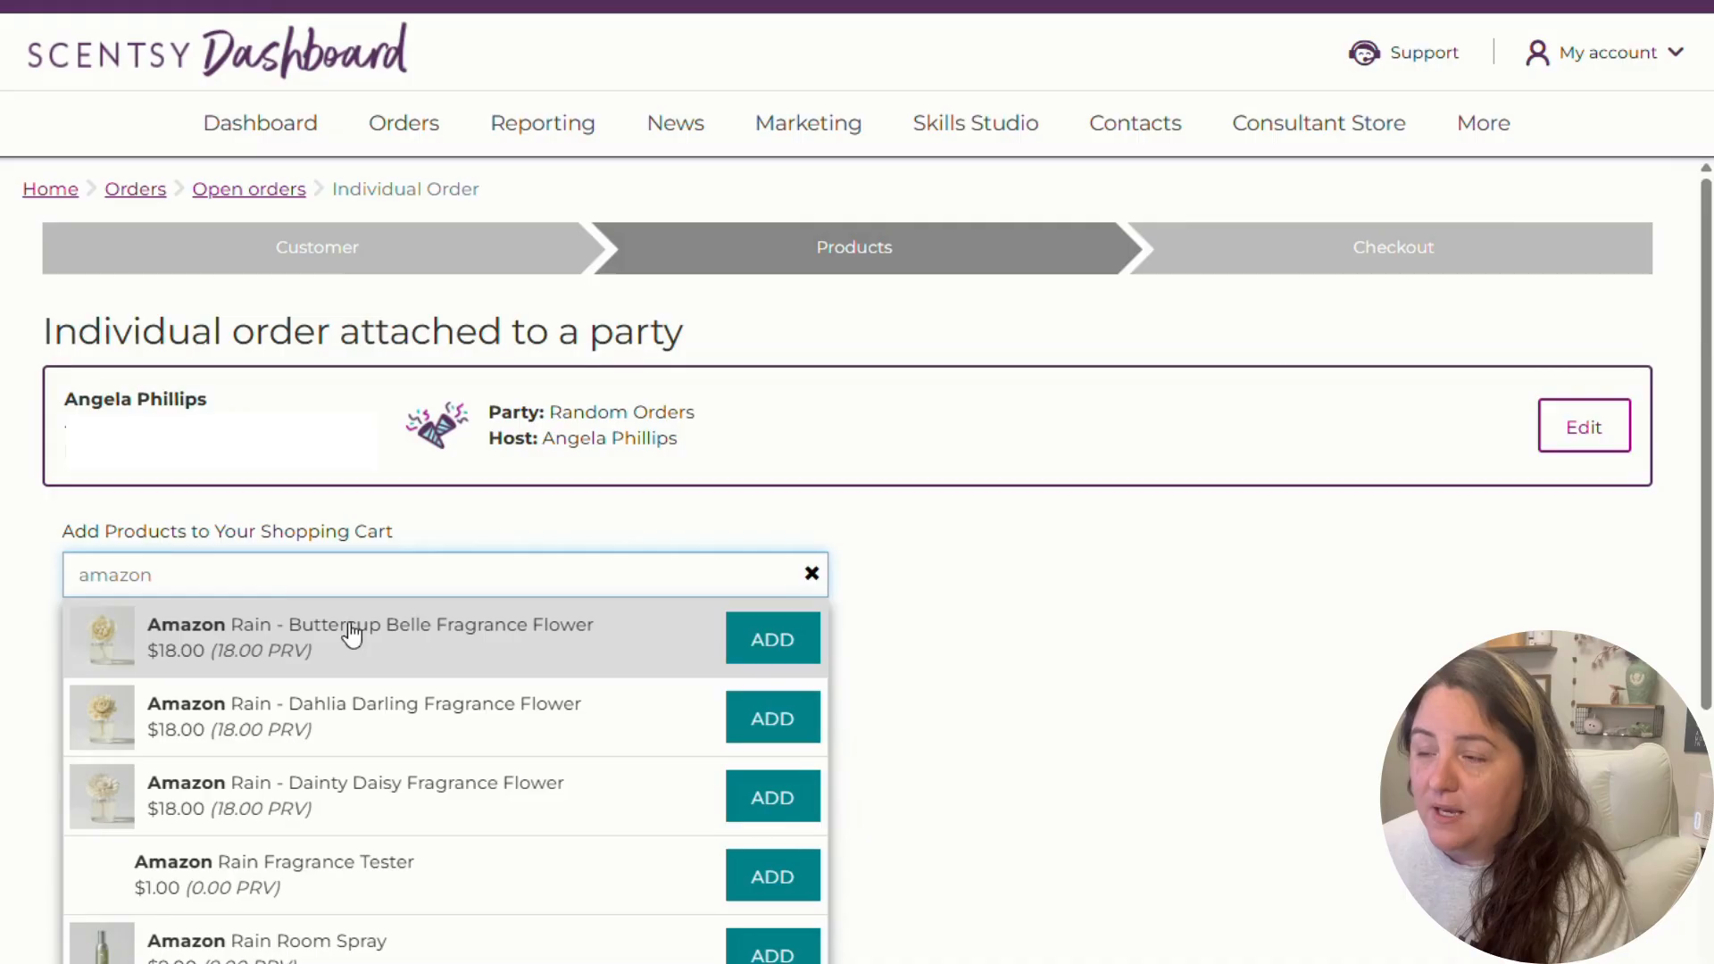
click(758, 649)
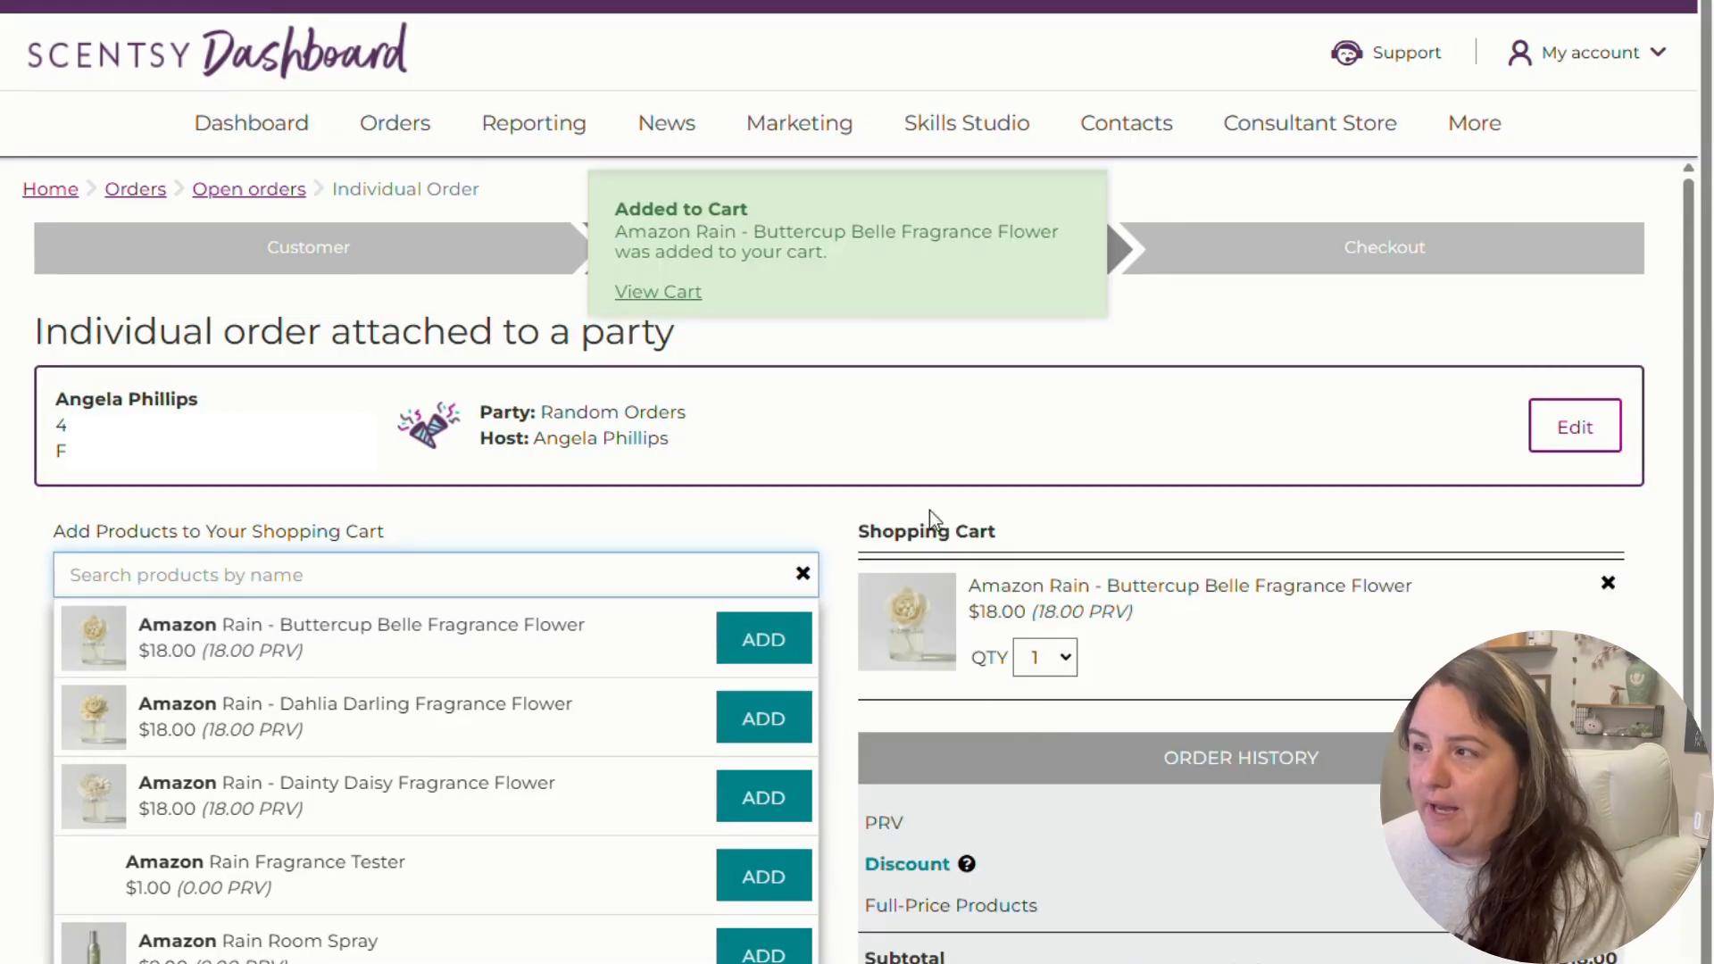
click(802, 573)
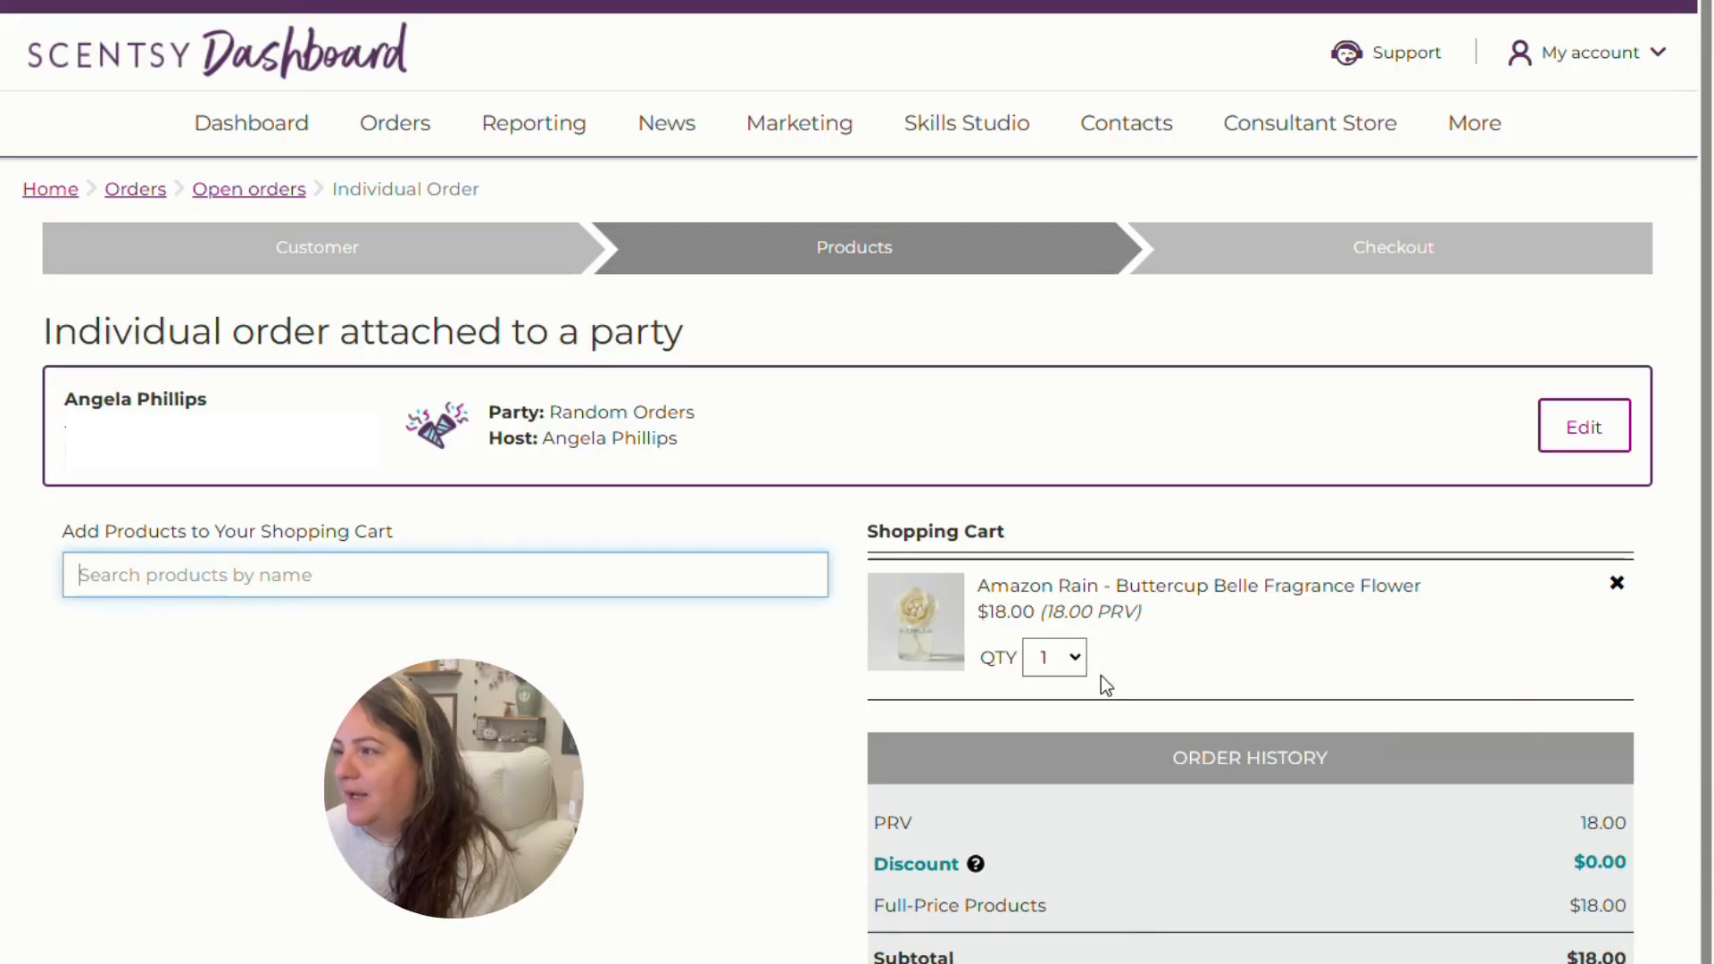
- Try a quantity of 4 for the Buttercup Belle Fragrance Flower, settle on 3, and view the applied bundle
click(1057, 670)
click(1046, 789)
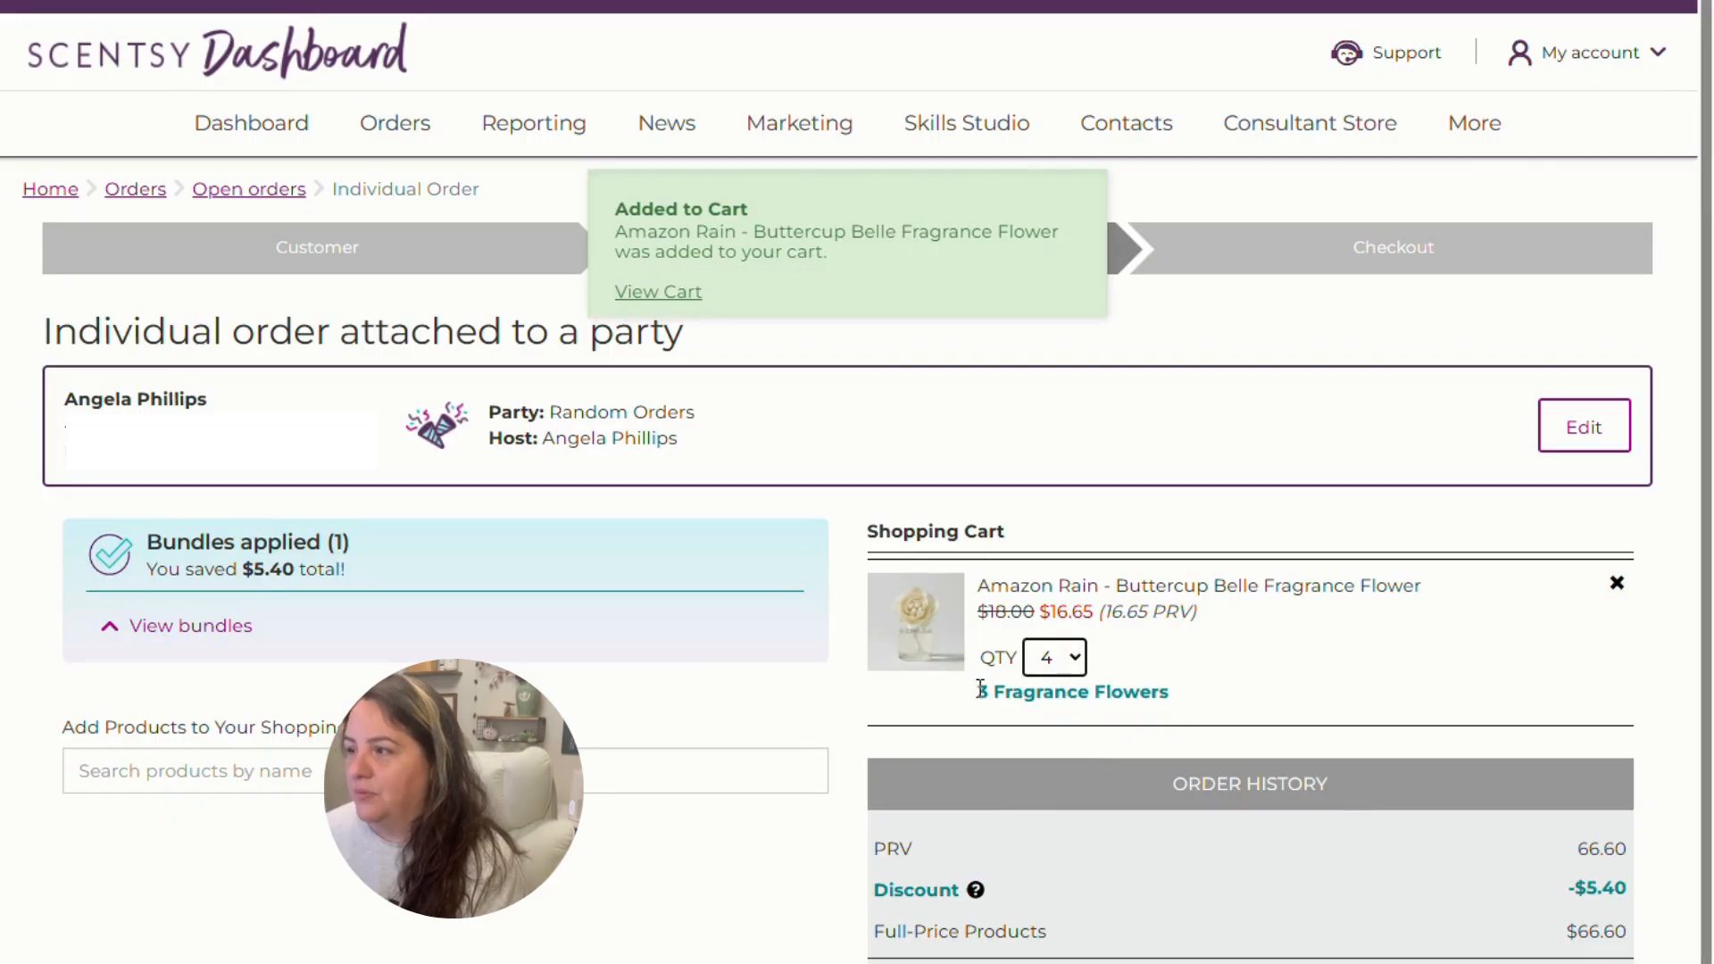
click(1074, 660)
click(1043, 763)
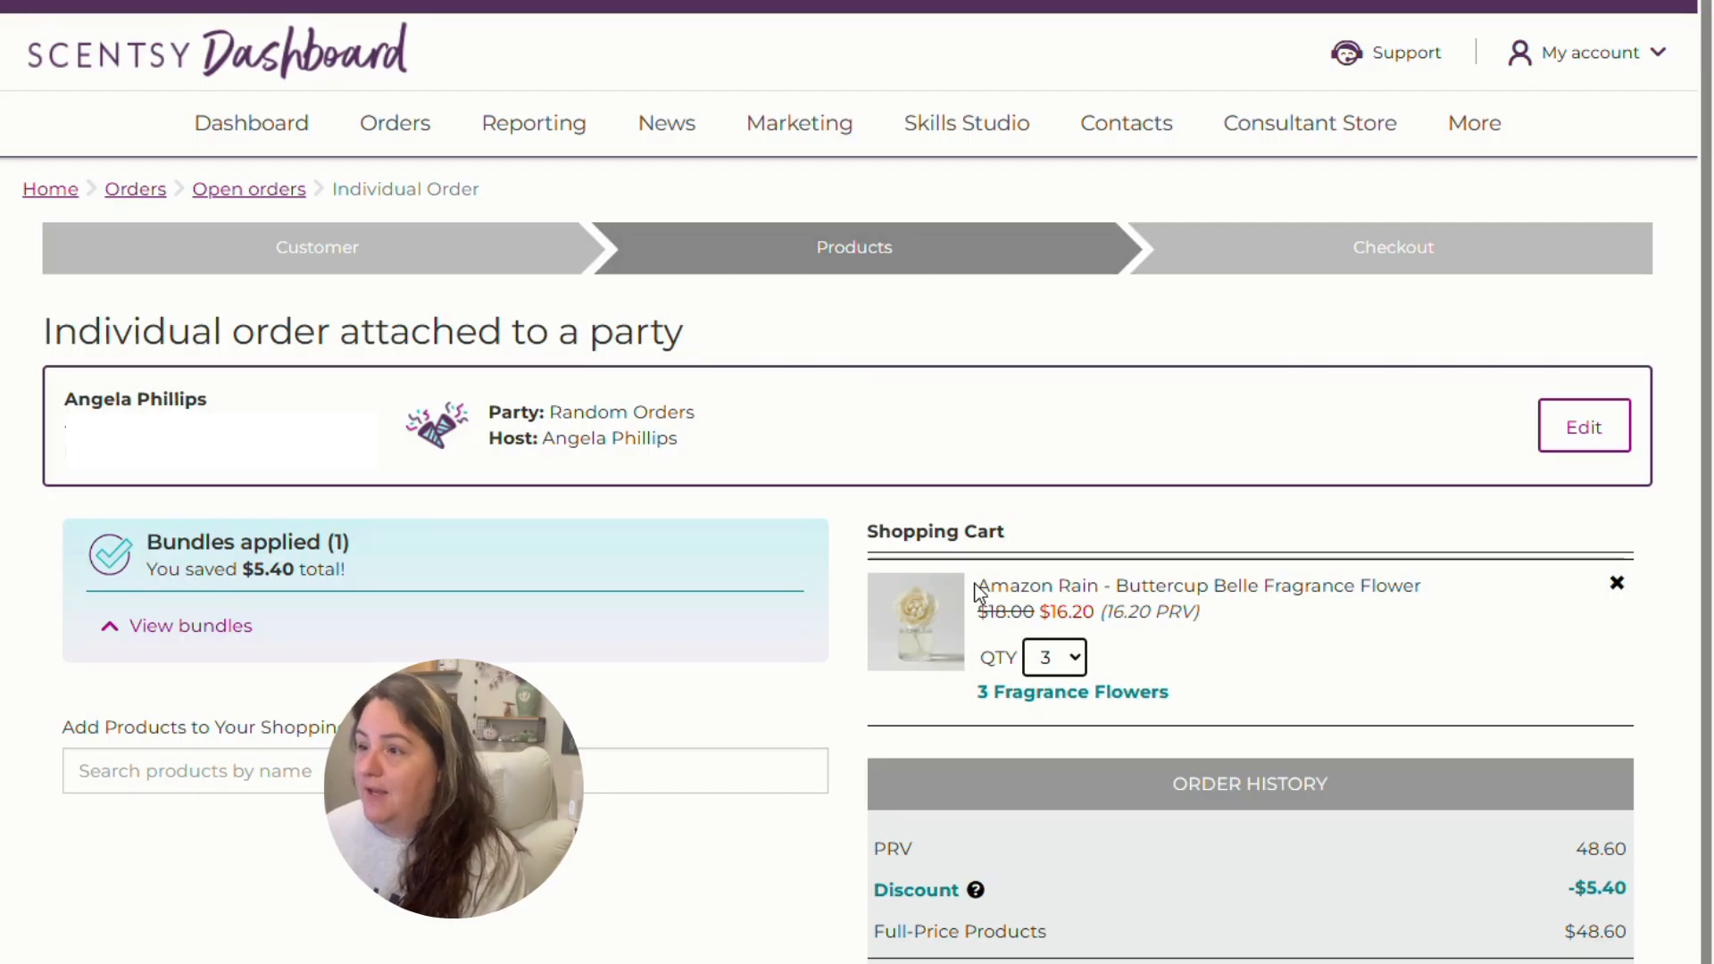
click(130, 627)
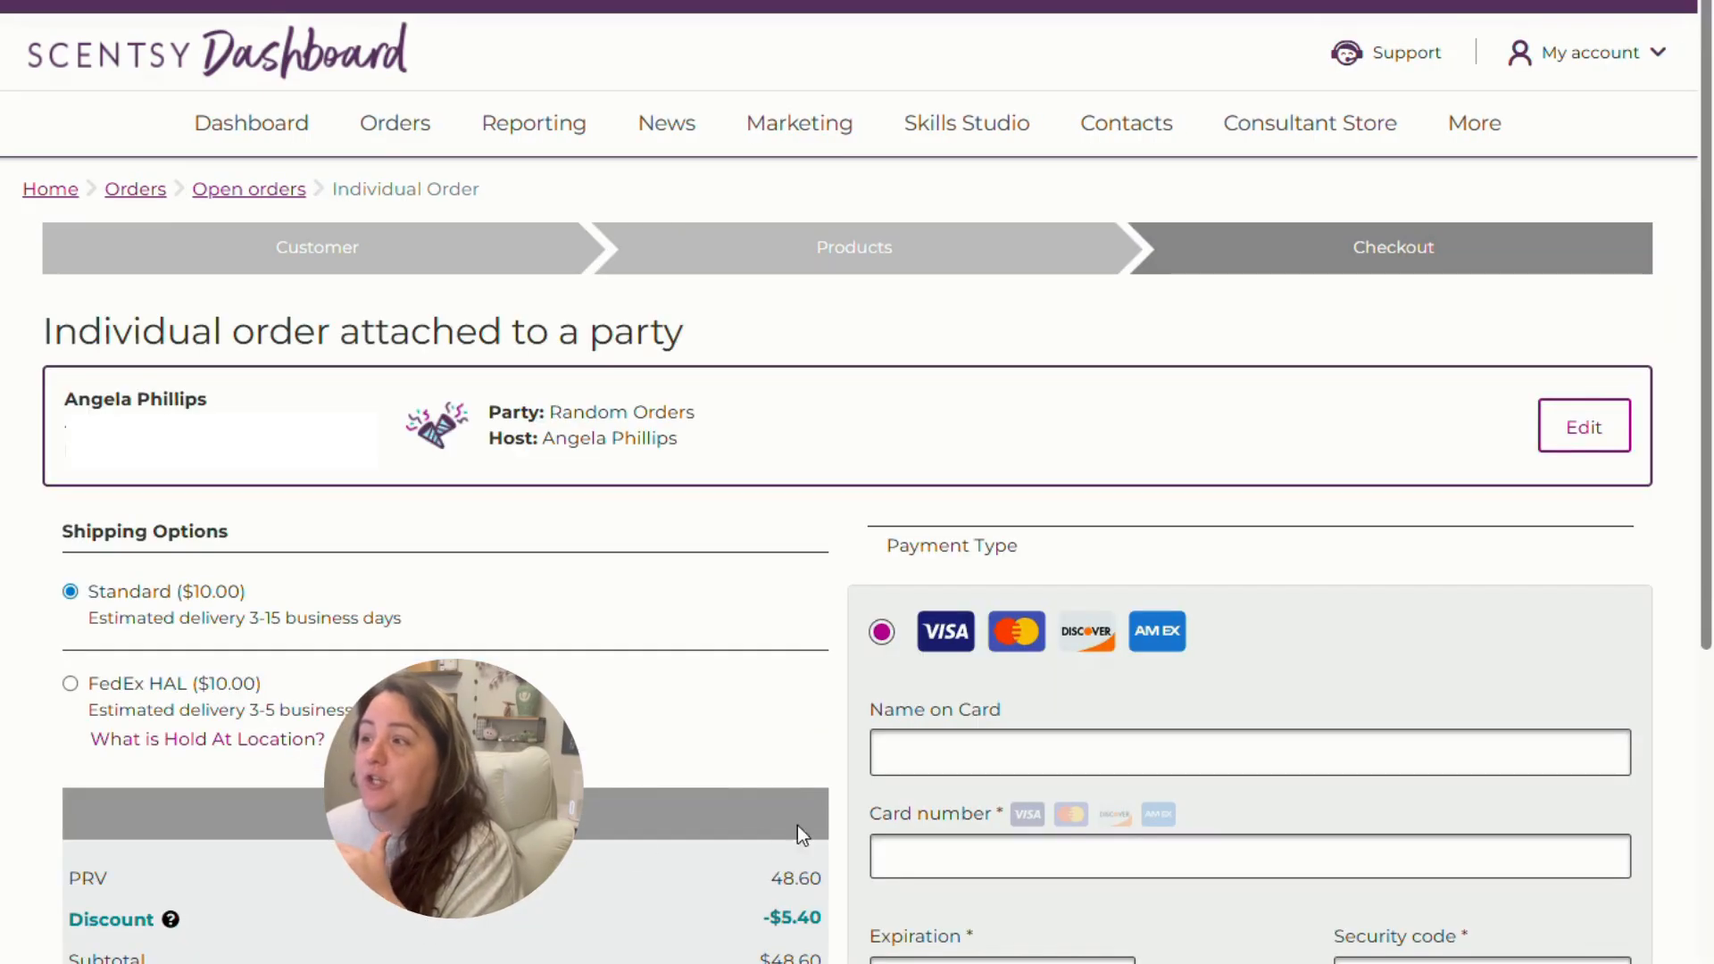
- Review the checkout's shipping options, order cost breakdown, and available payment types
scroll(952, 766, down, 1)
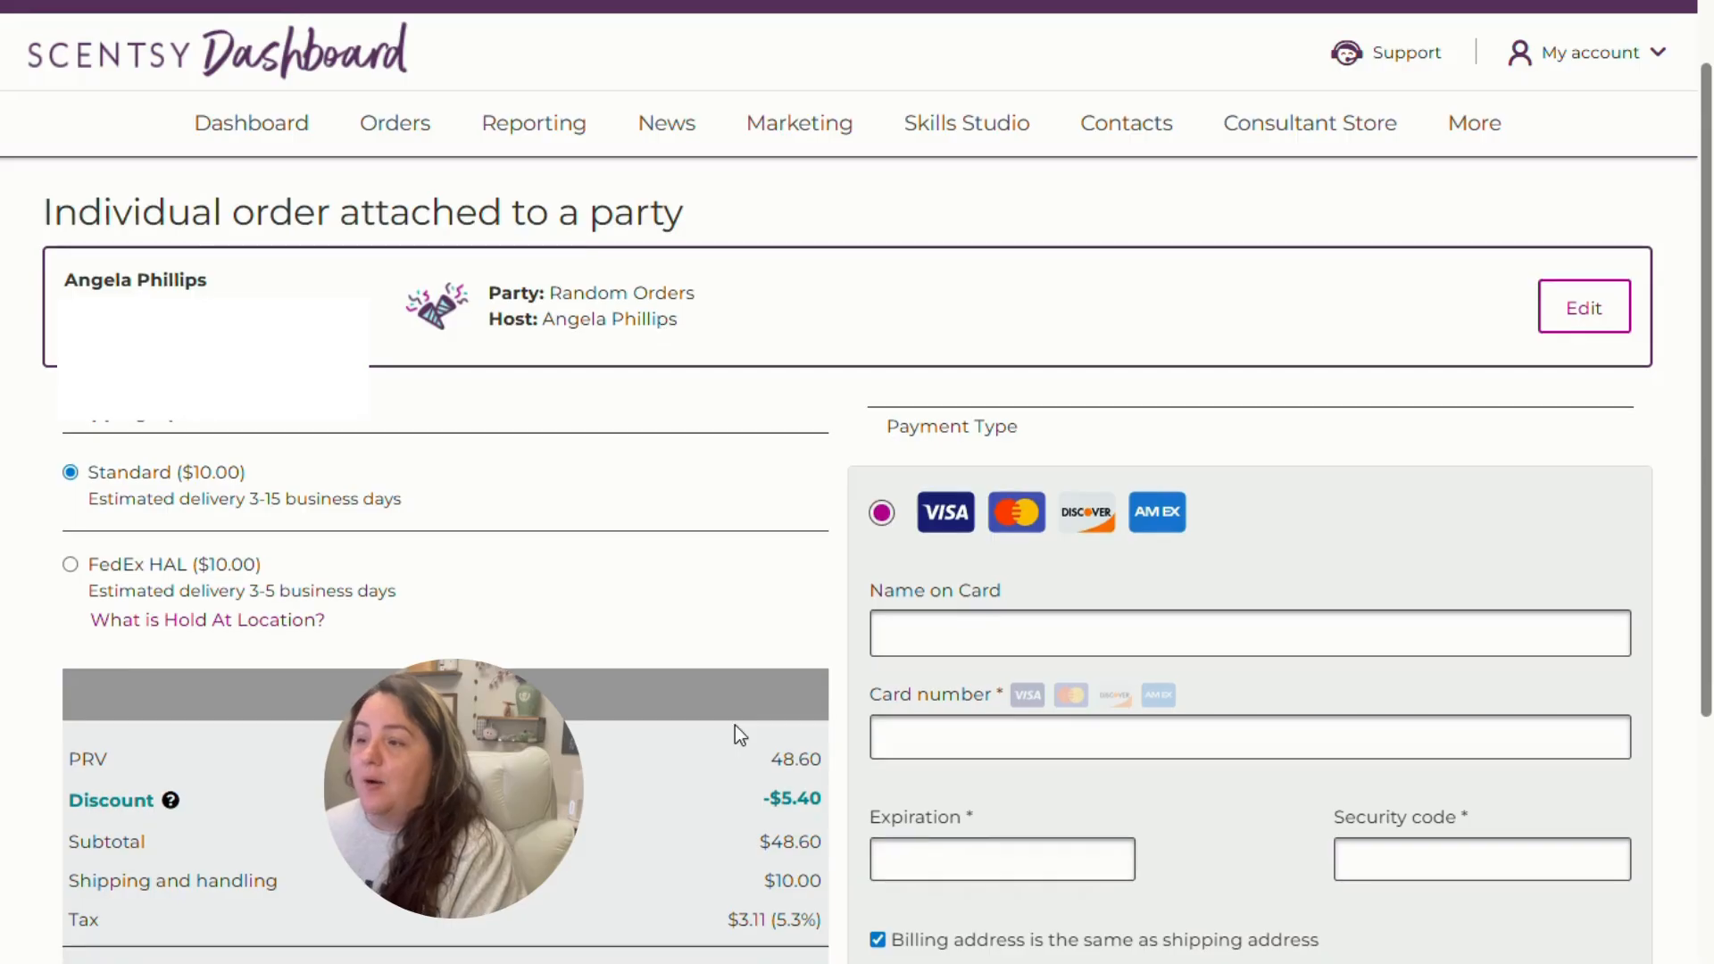
scroll(739, 734, down, 1)
scroll(735, 725, down, 1)
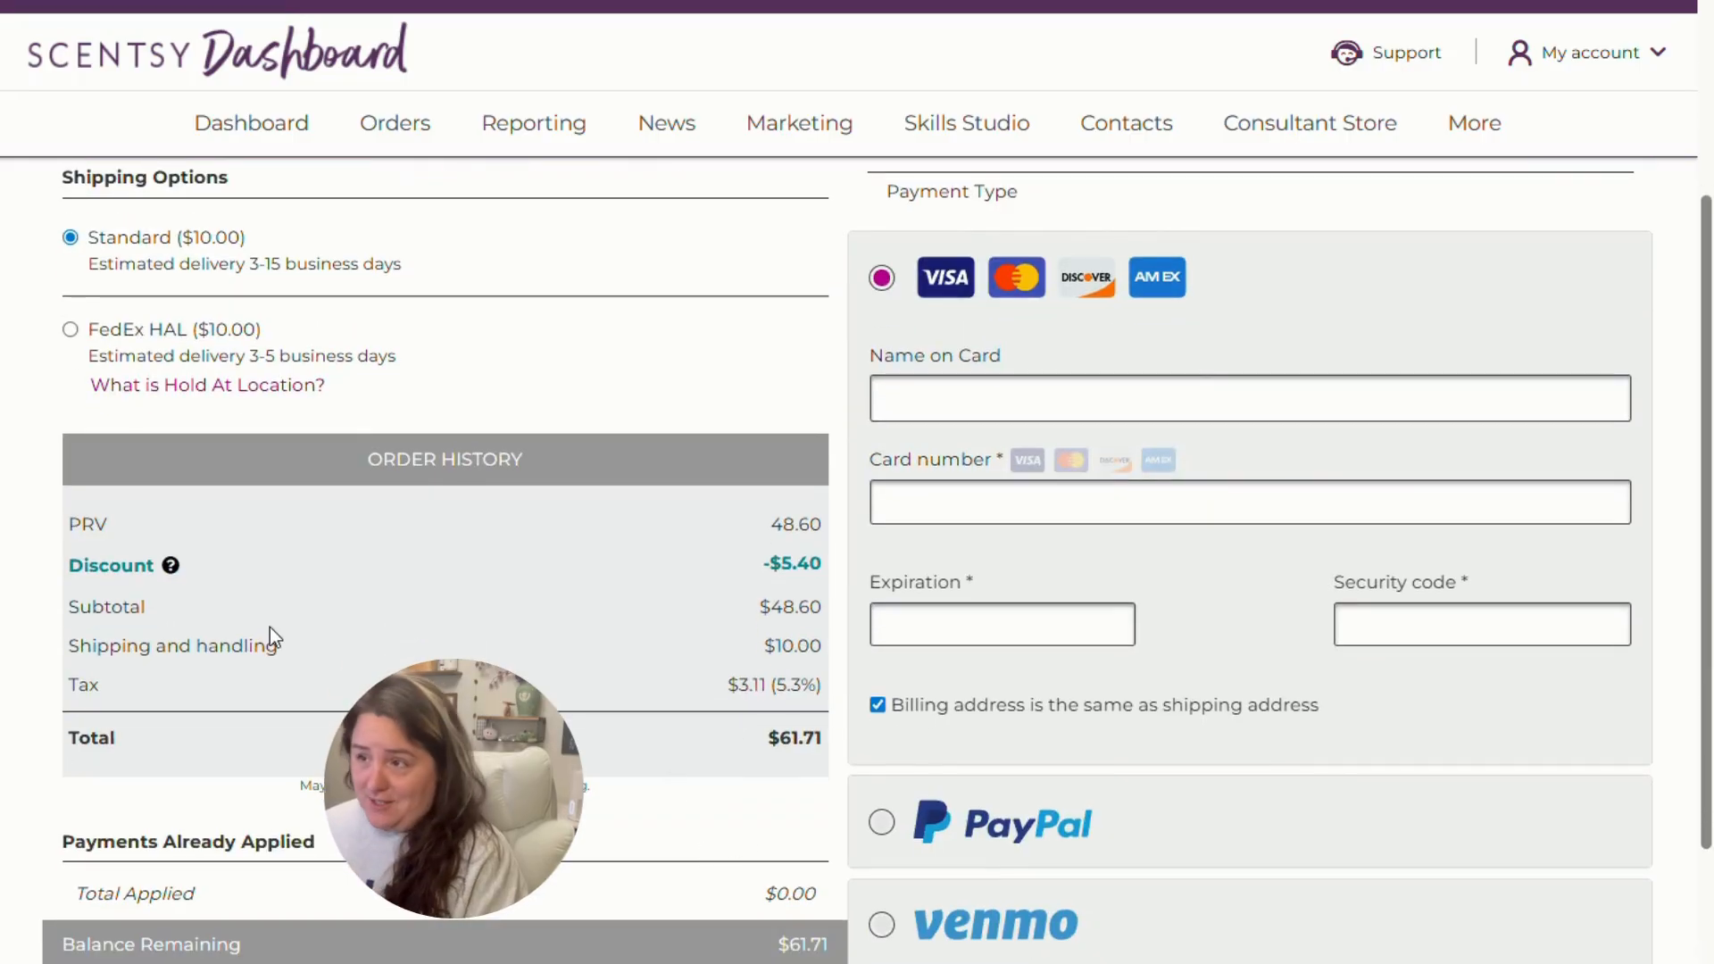
scroll(785, 843, down, 3)
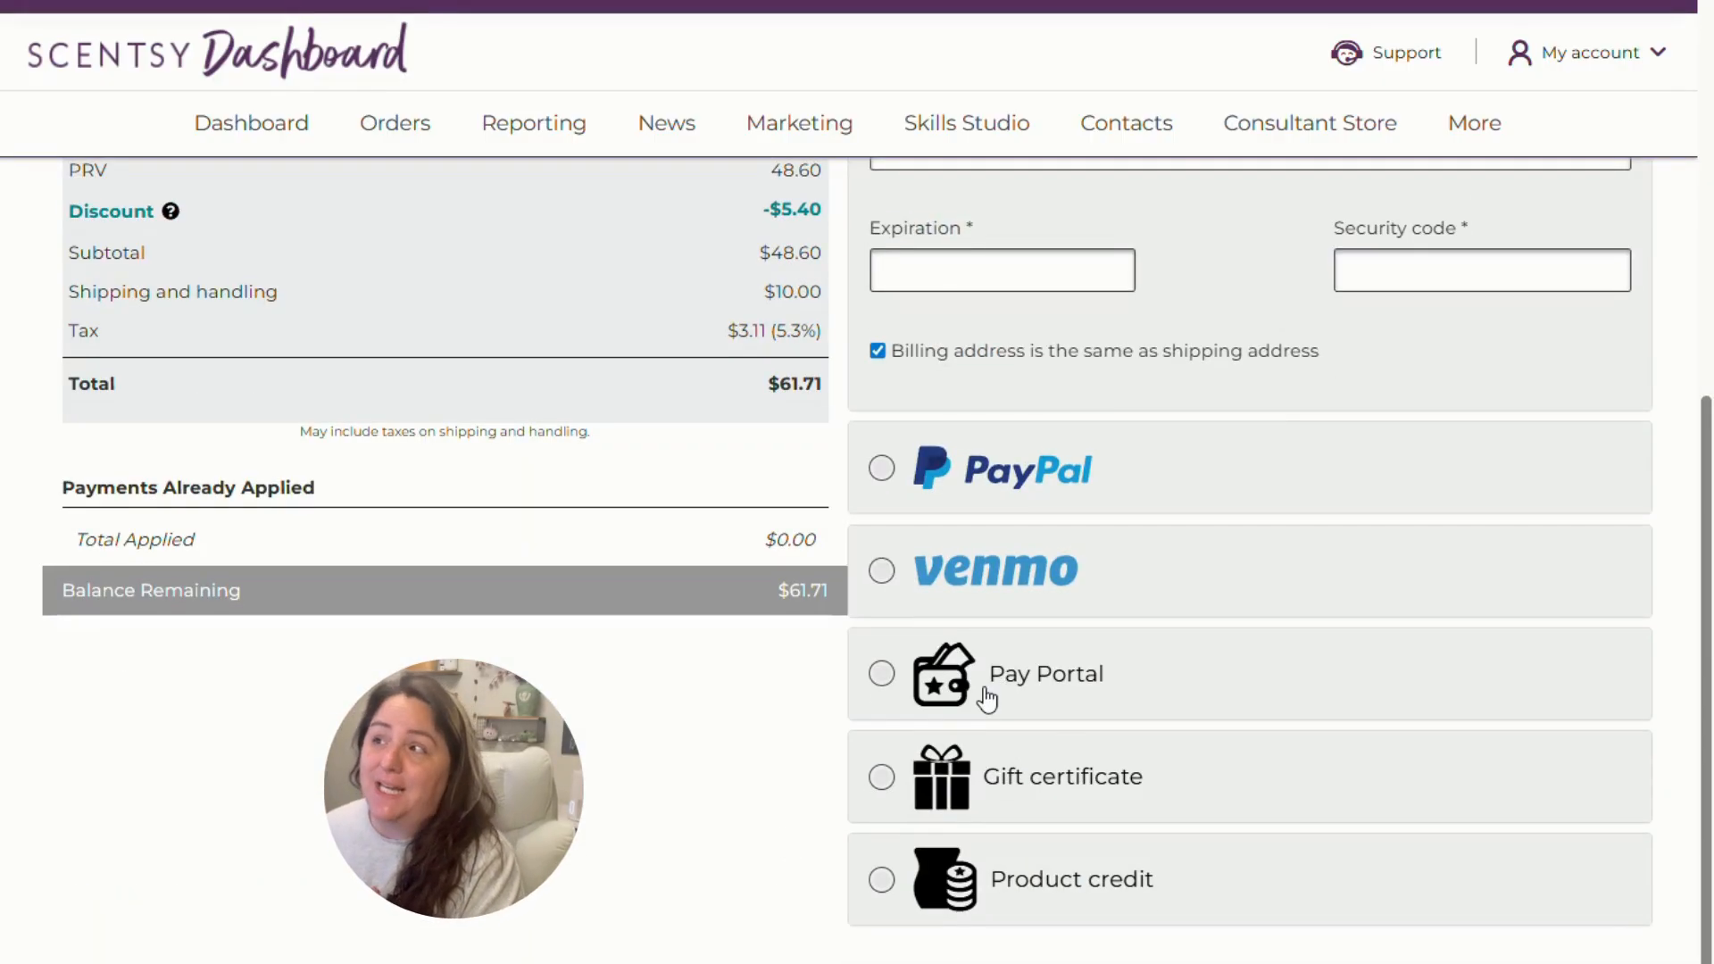
scroll(986, 699, up, 2)
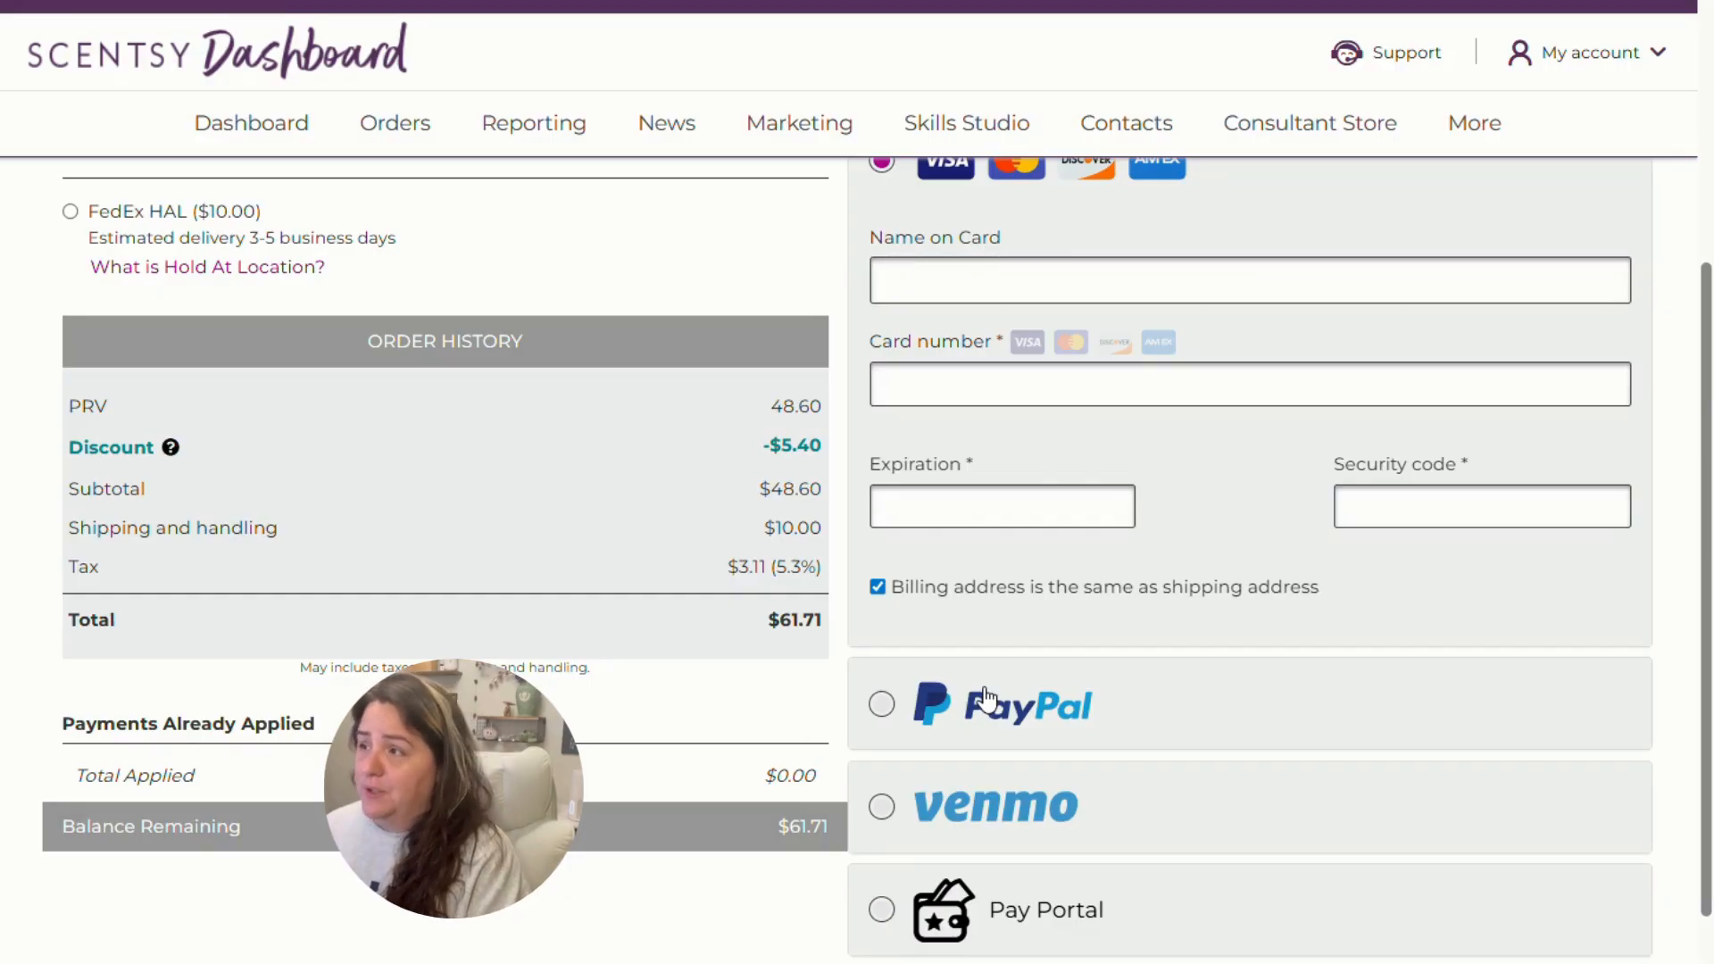
scroll(1347, 700, down, 4)
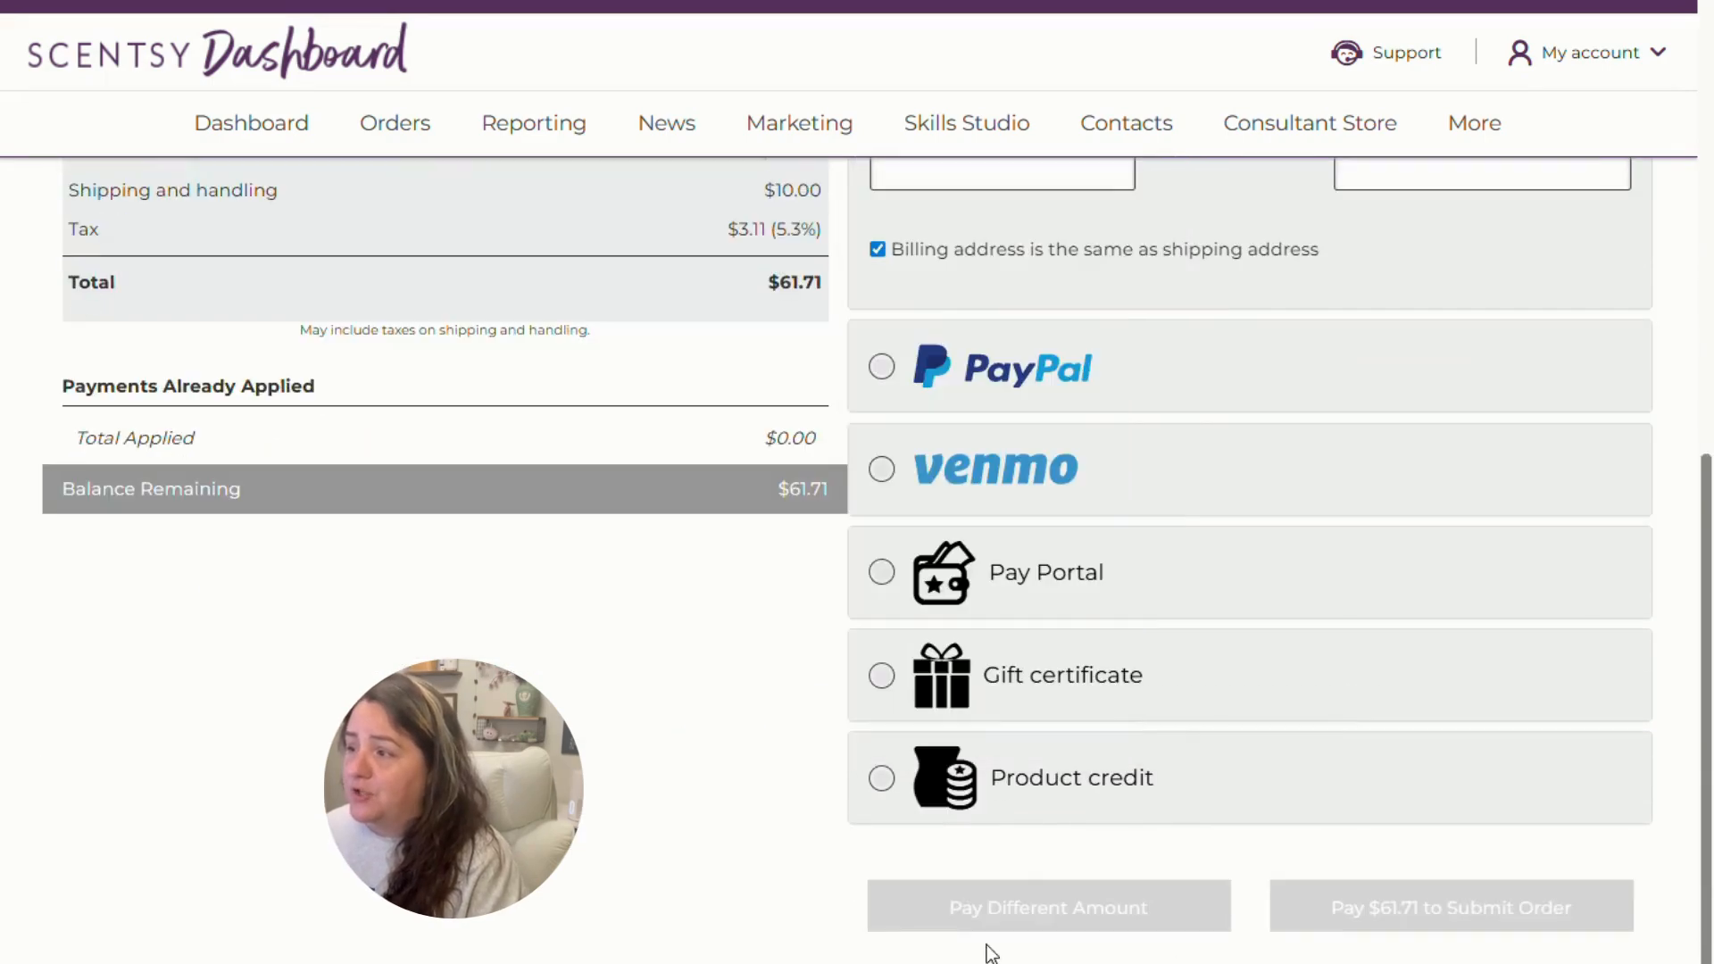
scroll(893, 930, up, 1)
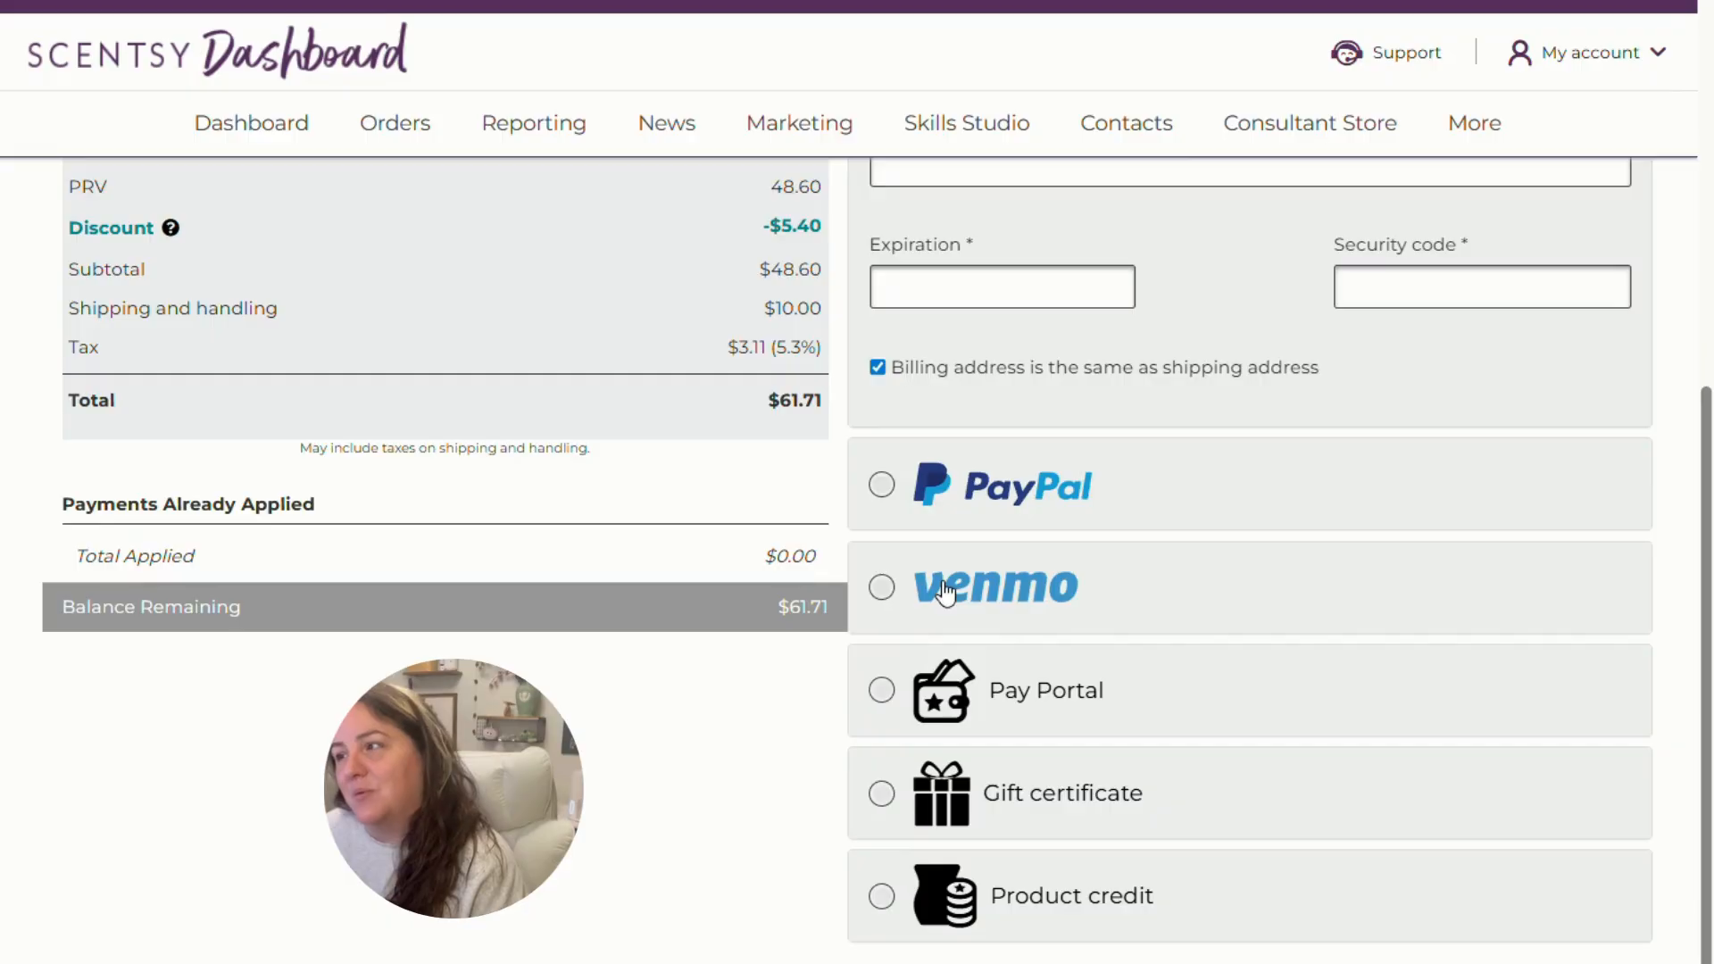
- Try Venmo as the payment type and return to the credit card option
click(880, 590)
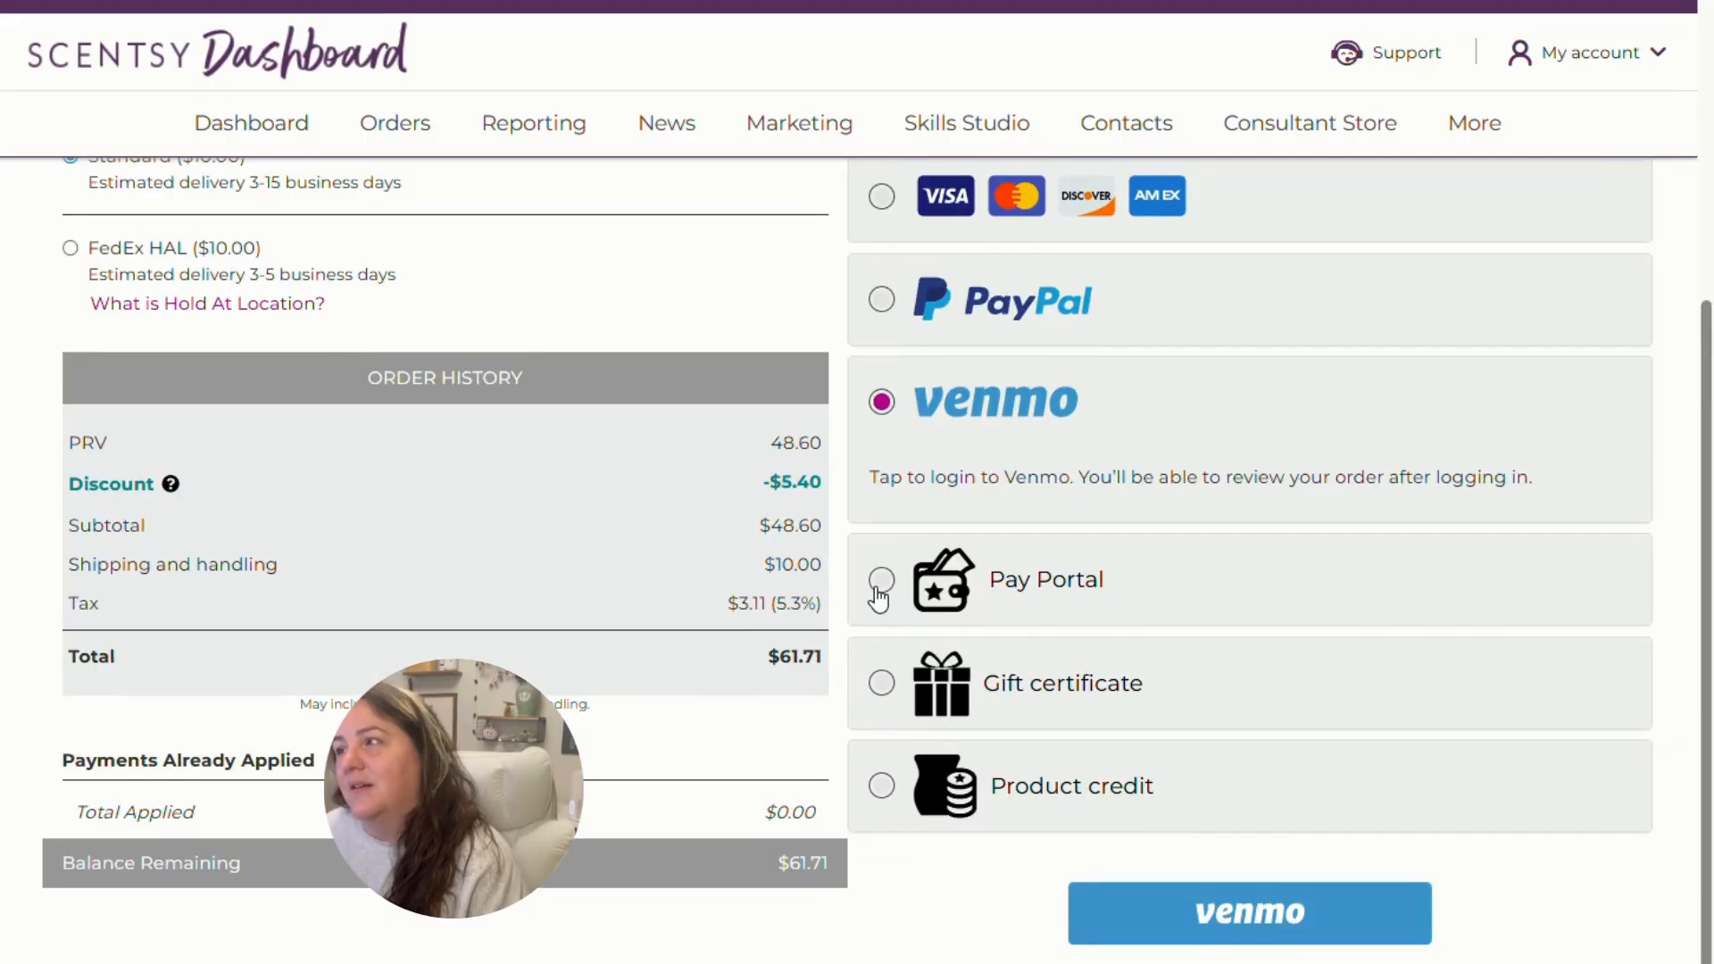
scroll(892, 522, up, 1)
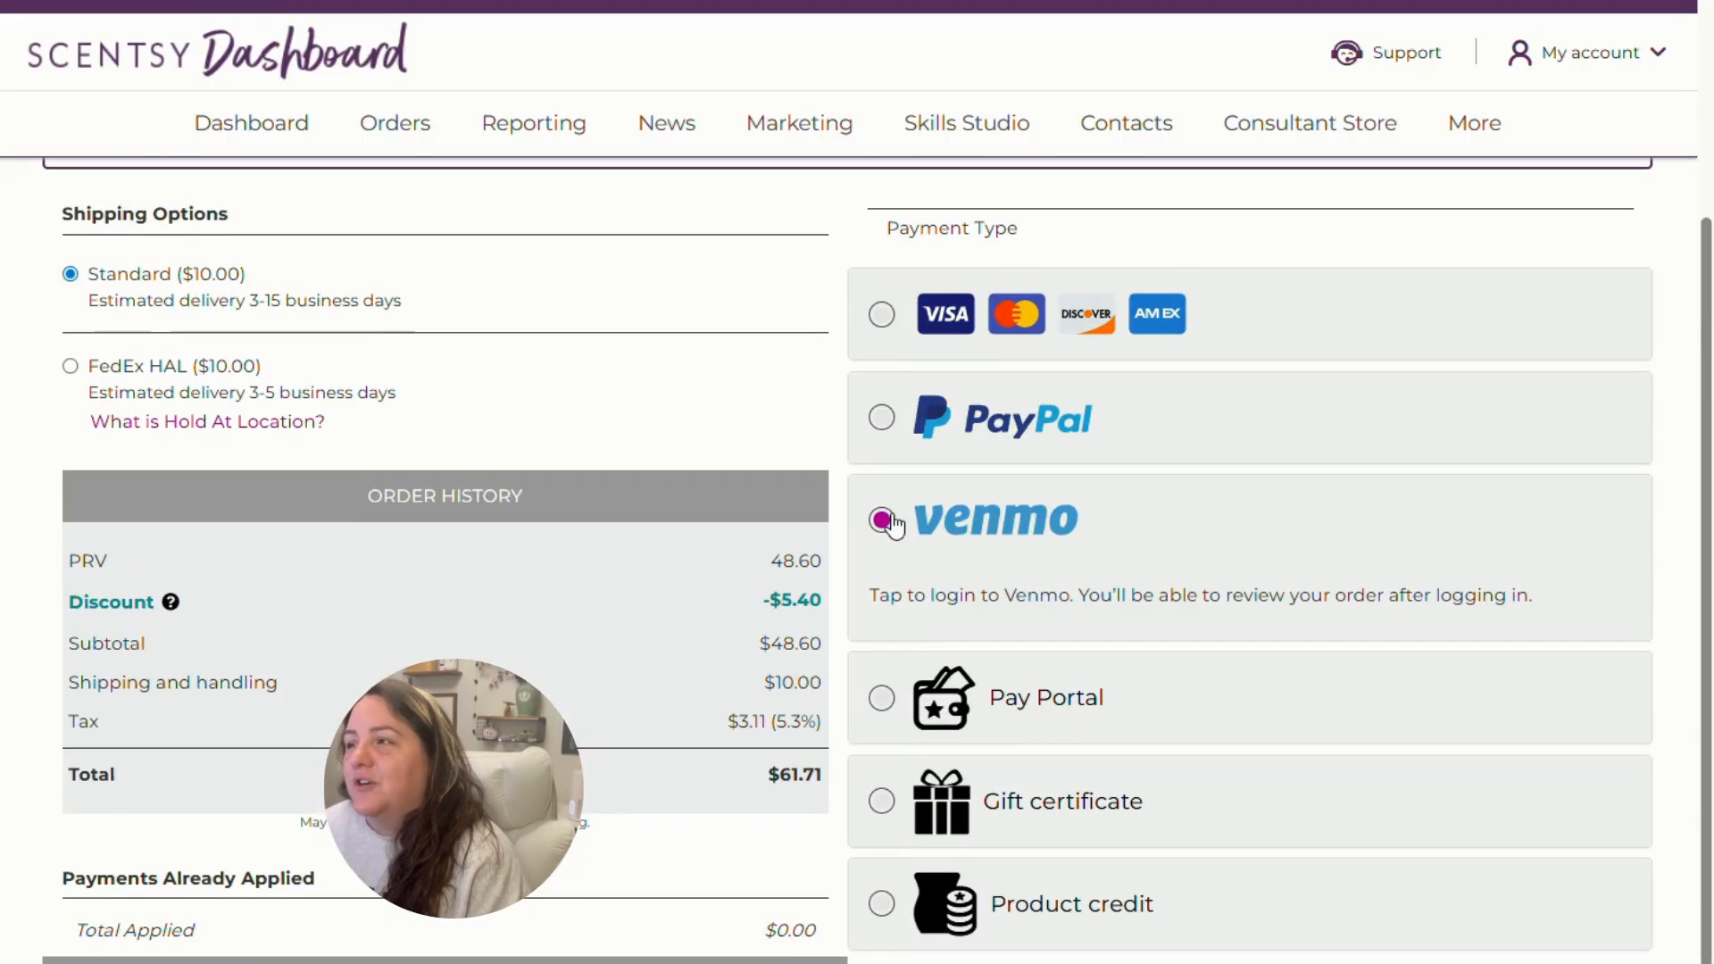
click(881, 317)
scroll(1066, 719, down, 3)
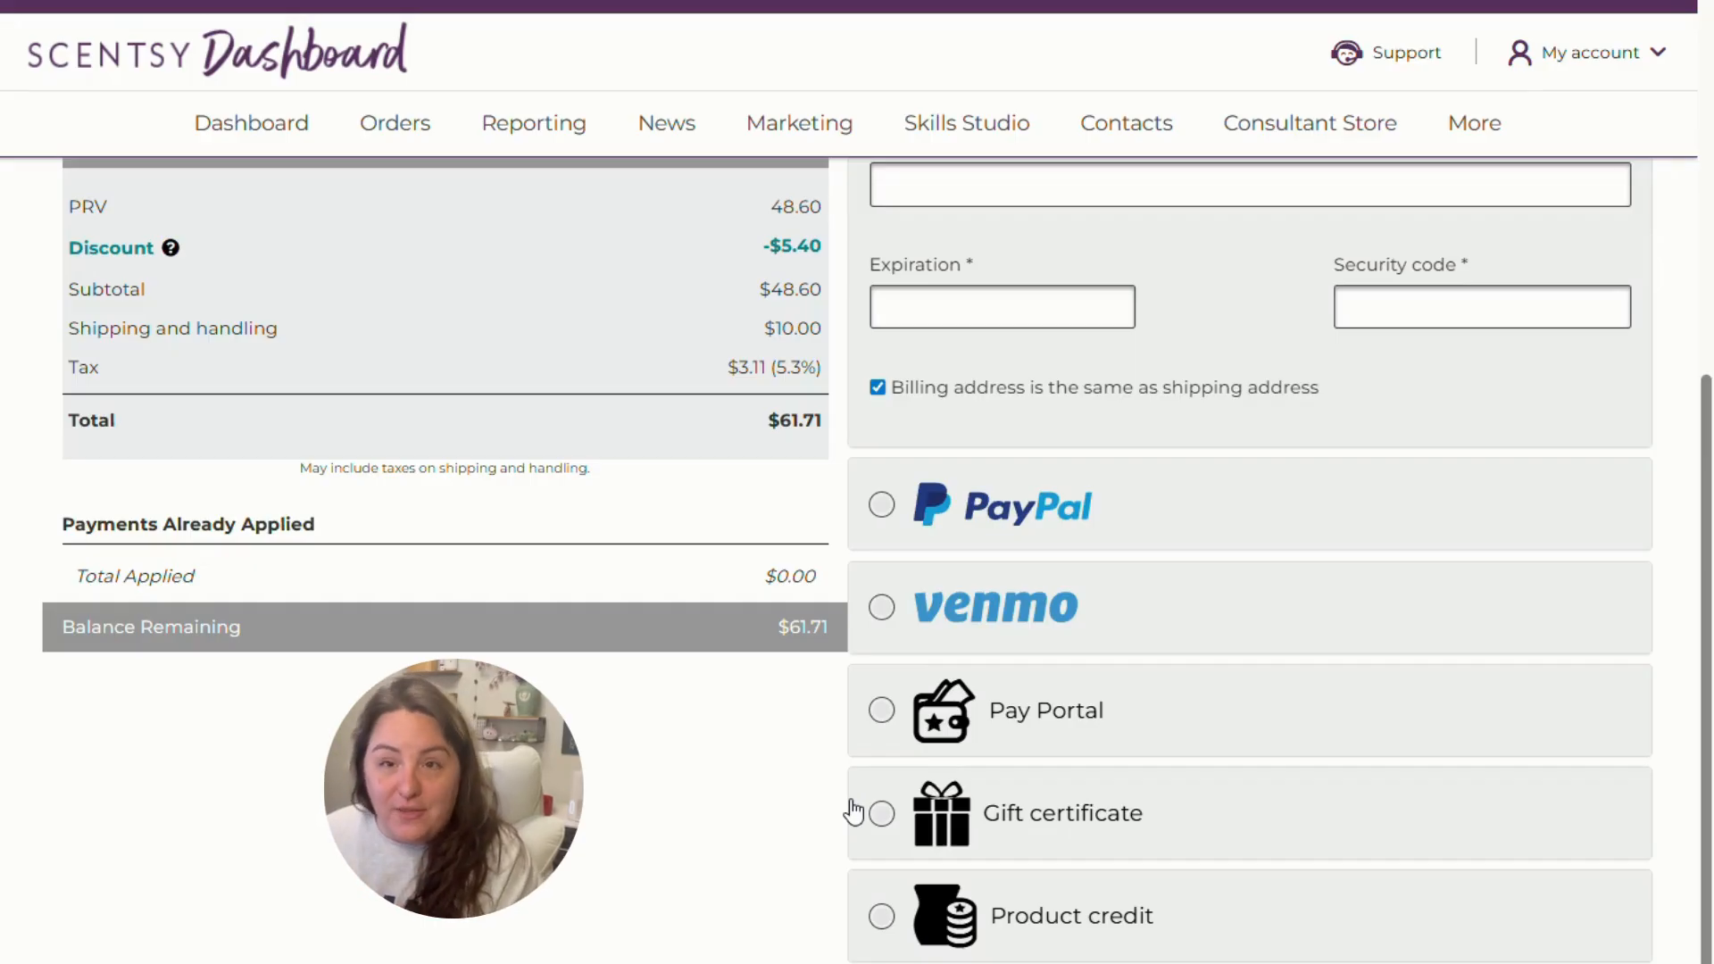
- Leave the checkout without paying and show the list of open orders
mouse_move(393, 143)
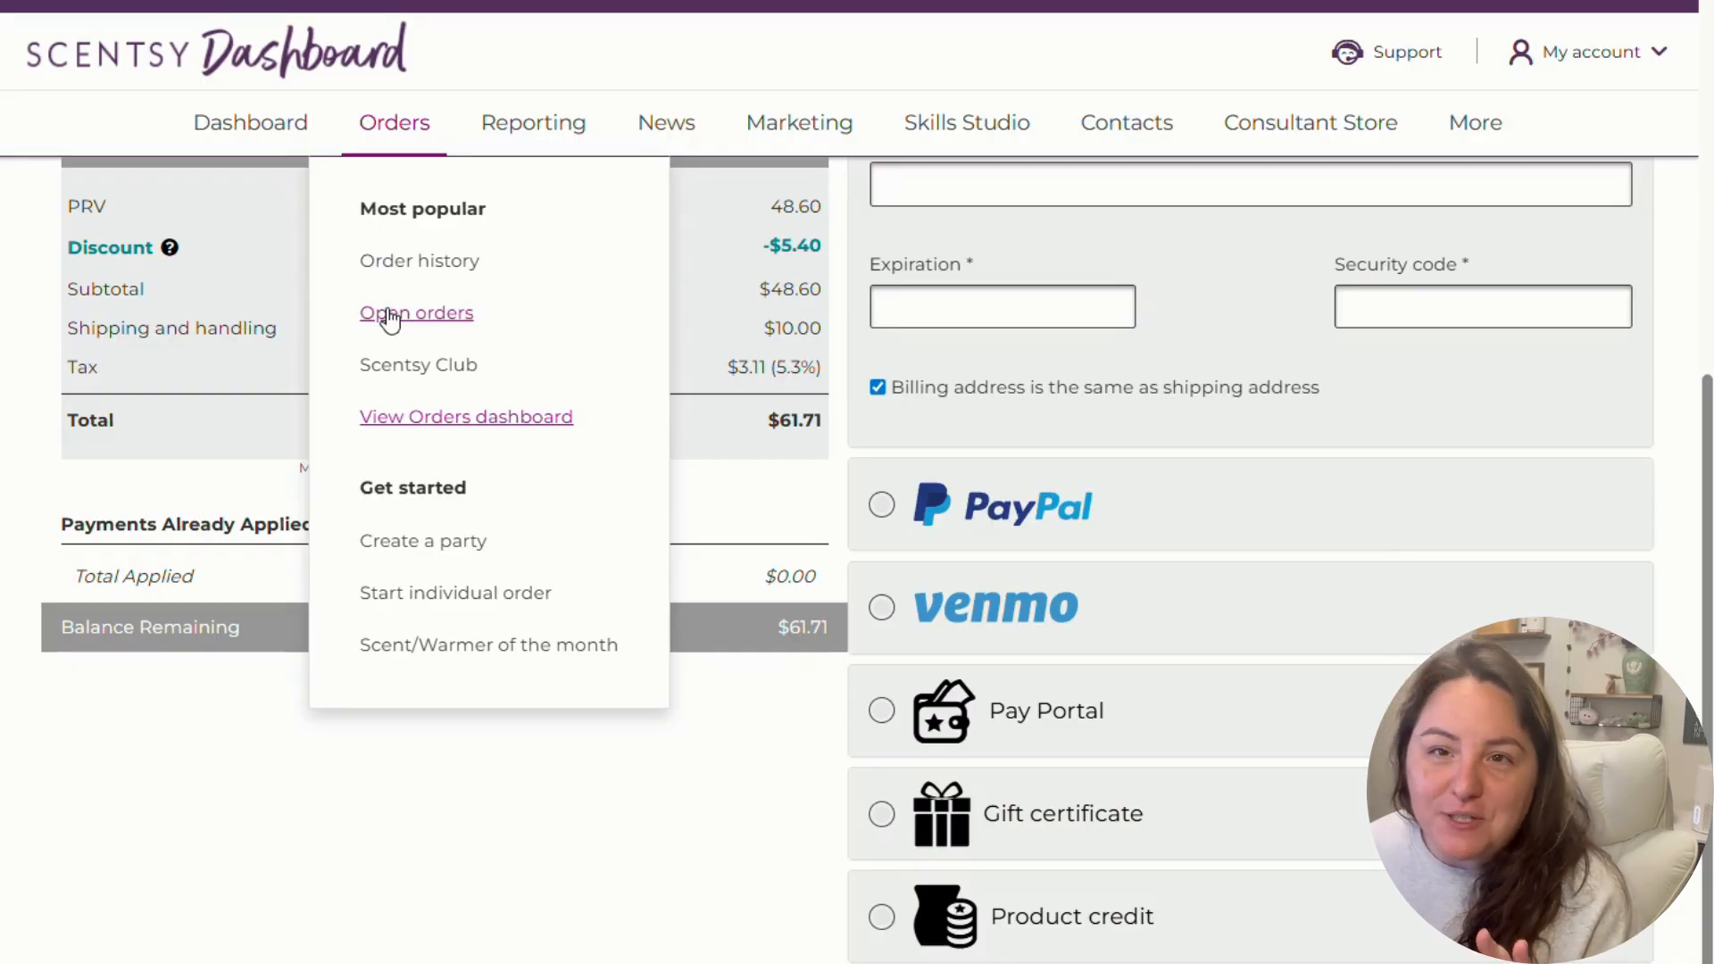
click(402, 125)
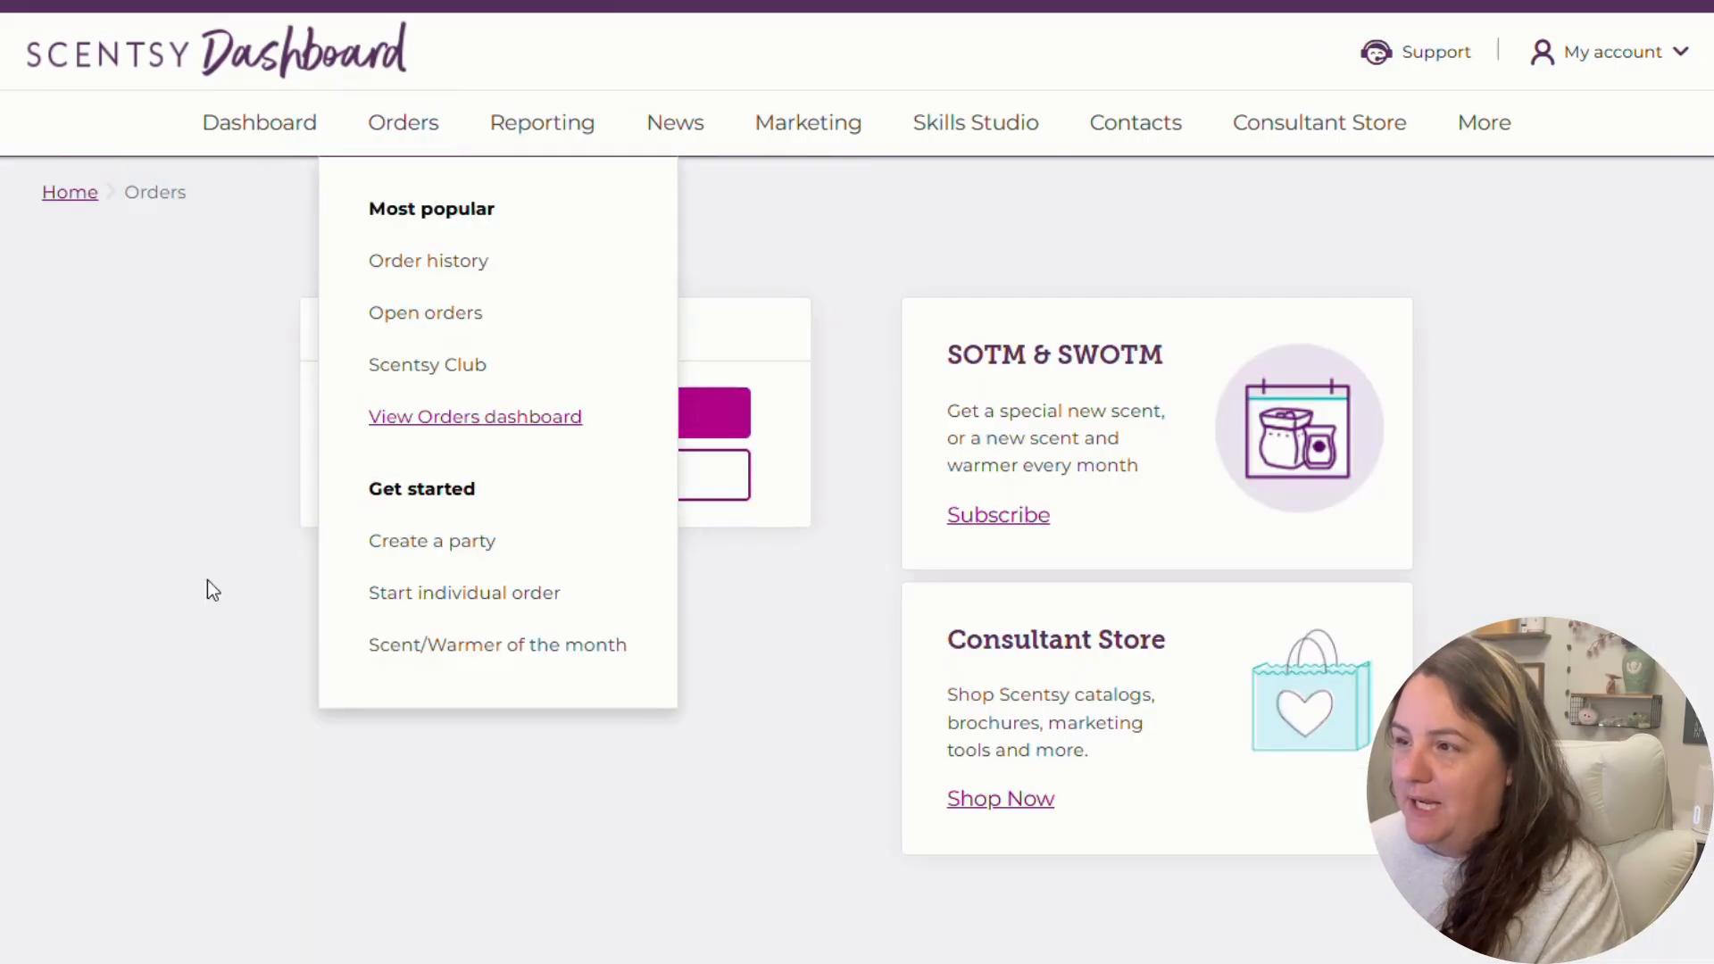
mouse_move(394, 126)
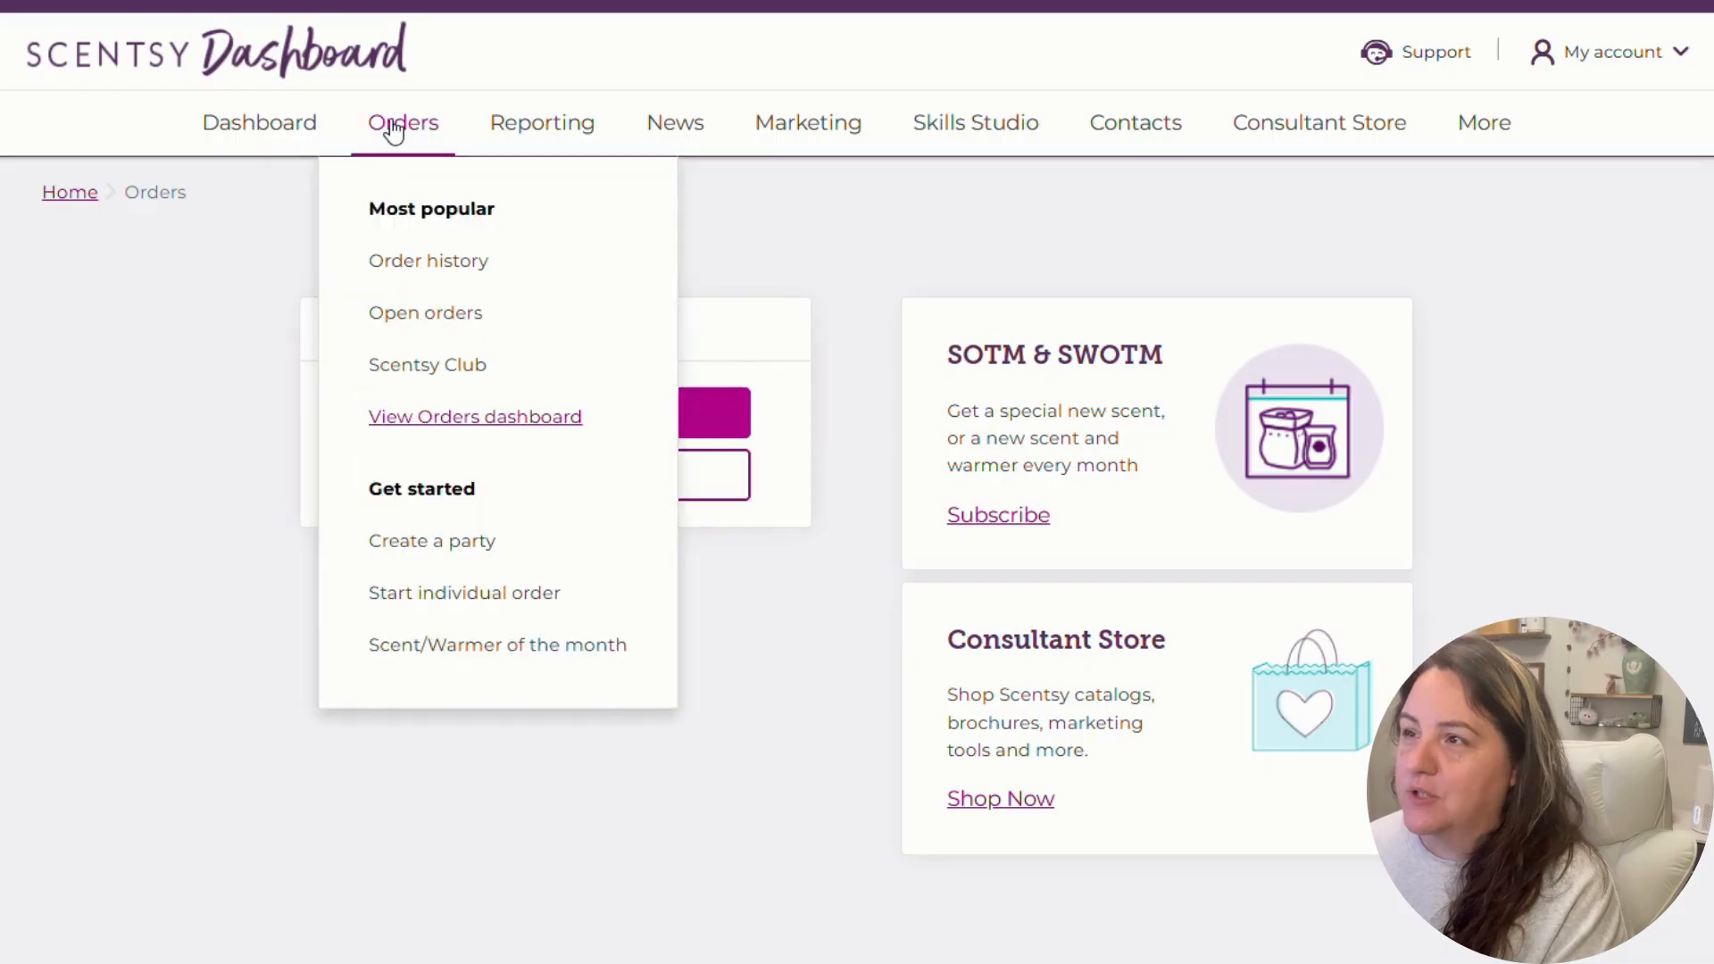
click(390, 316)
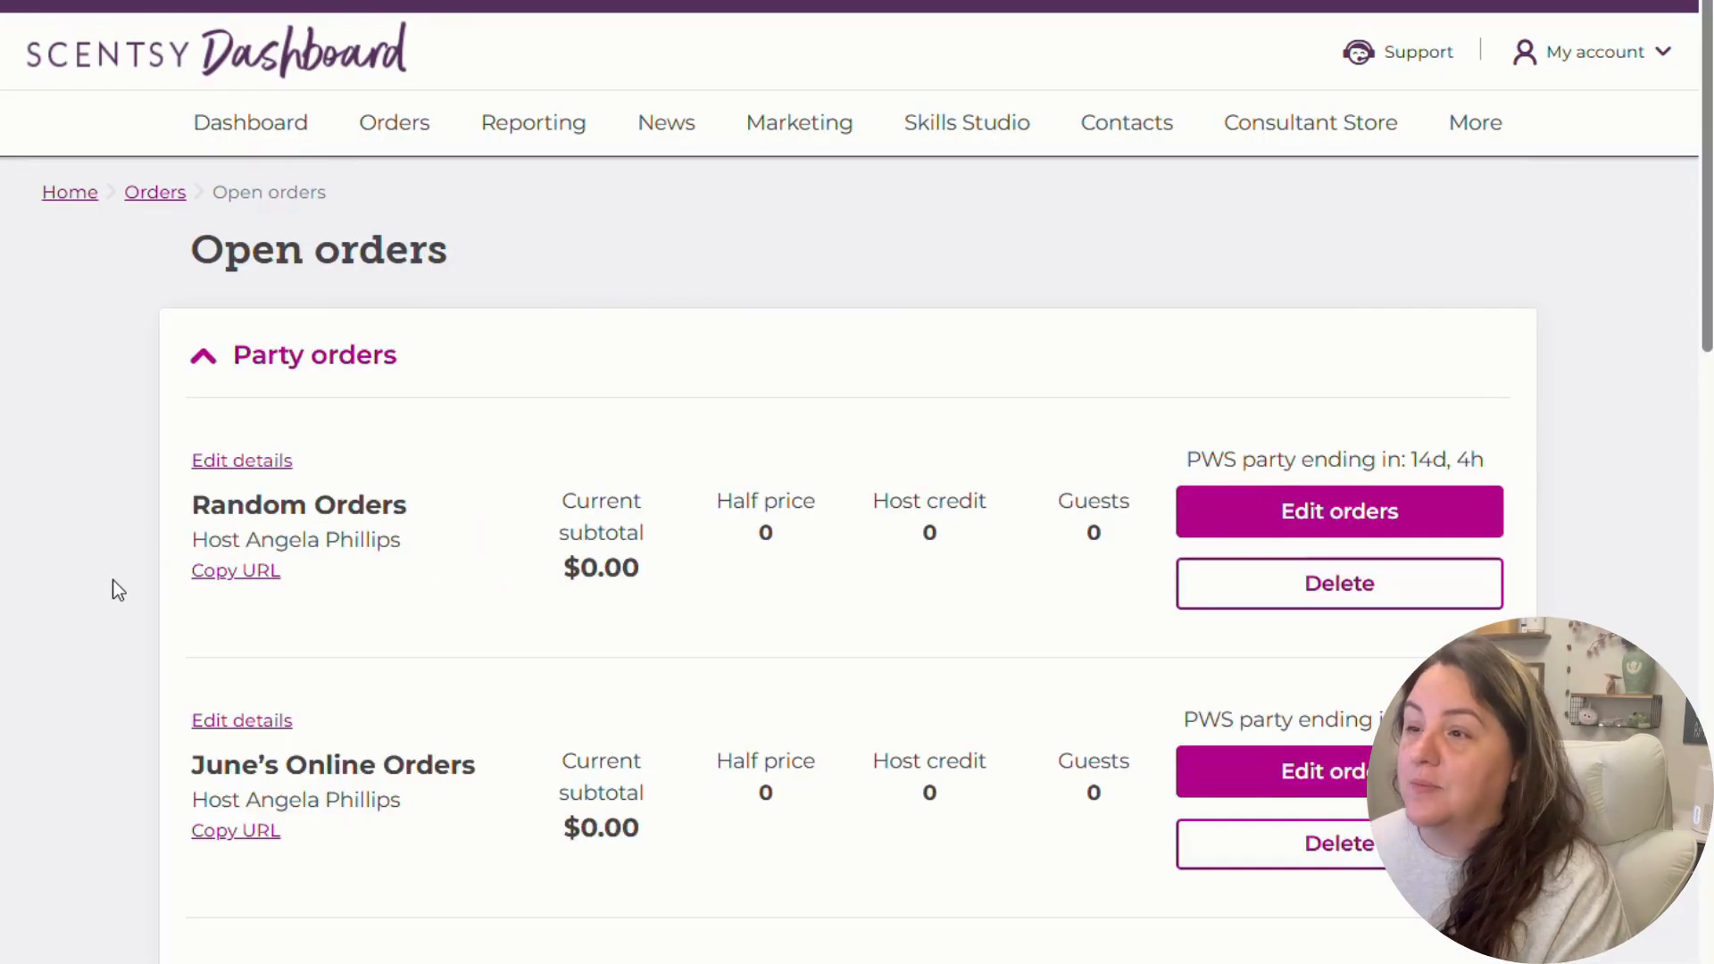
- Delete the Random Orders party from the open party orders
scroll(113, 580, down, 2)
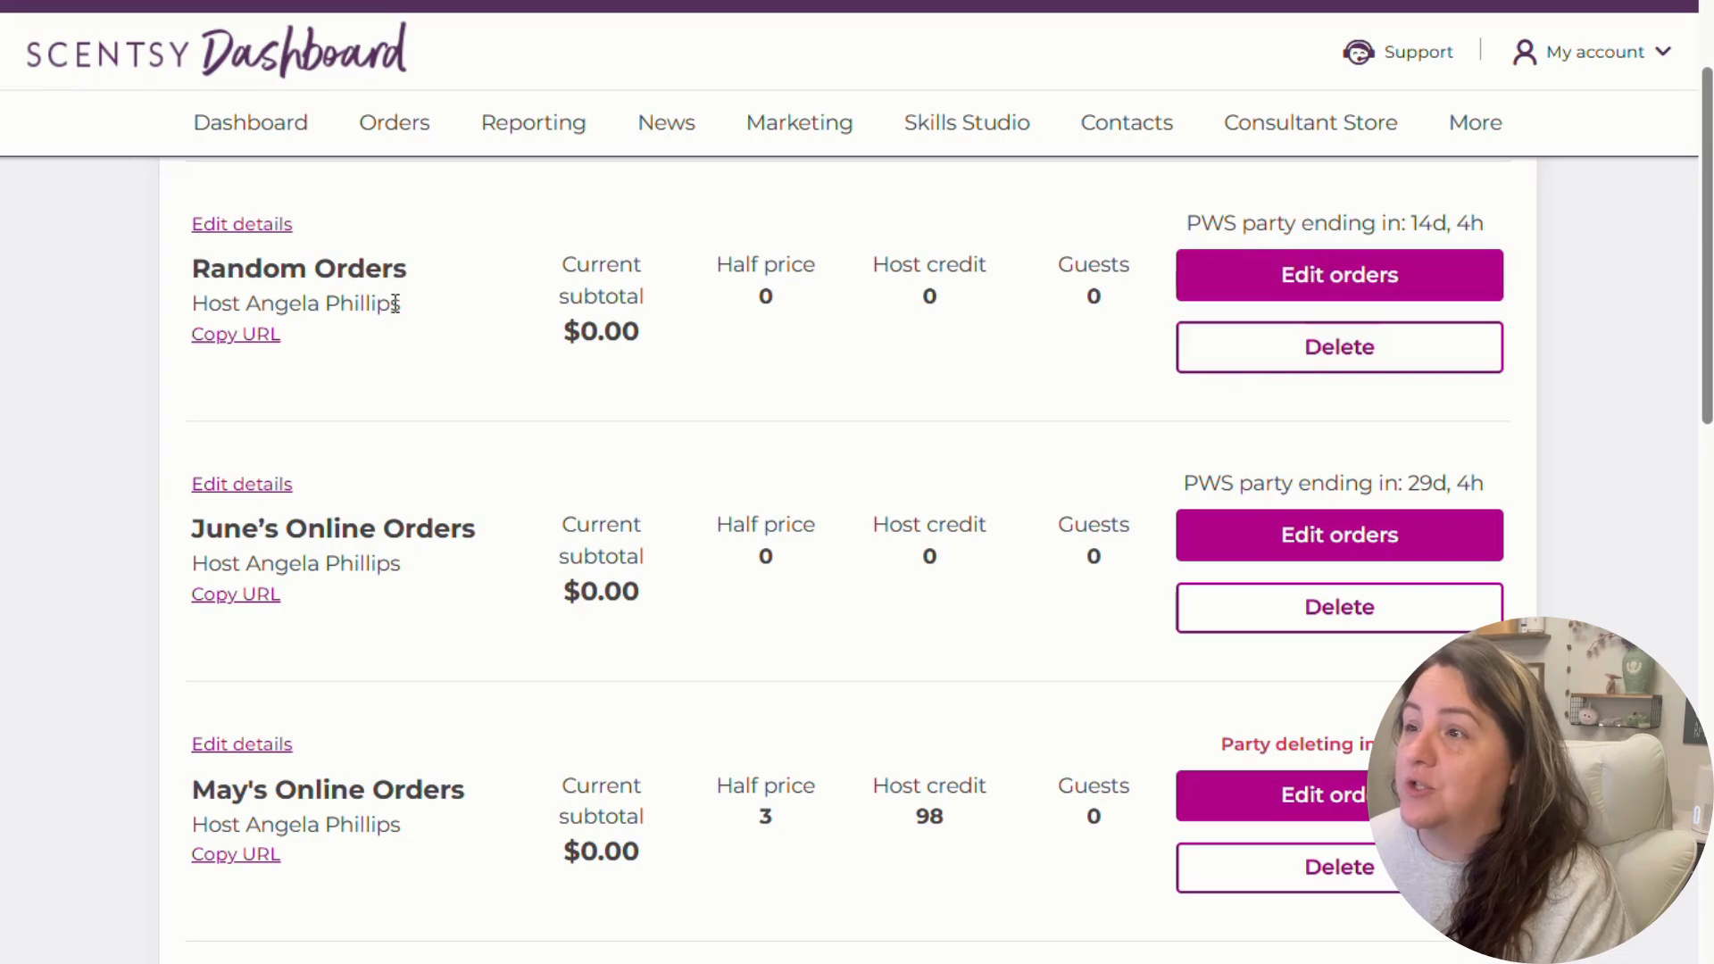
click(1240, 346)
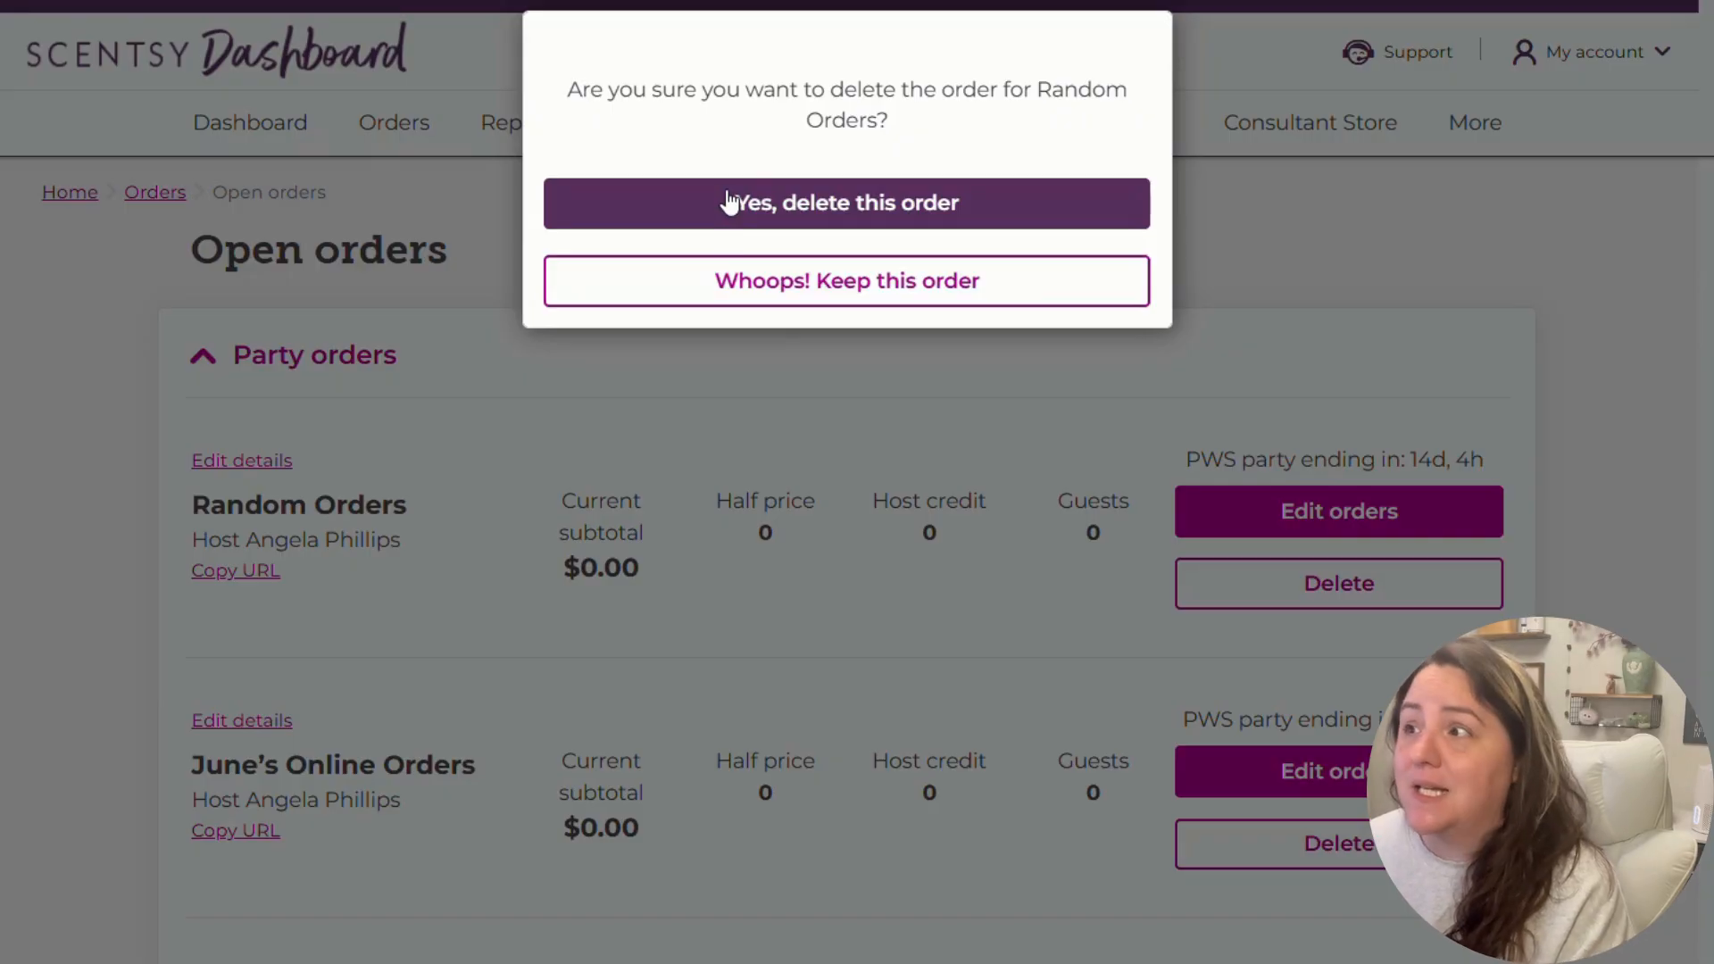
click(781, 303)
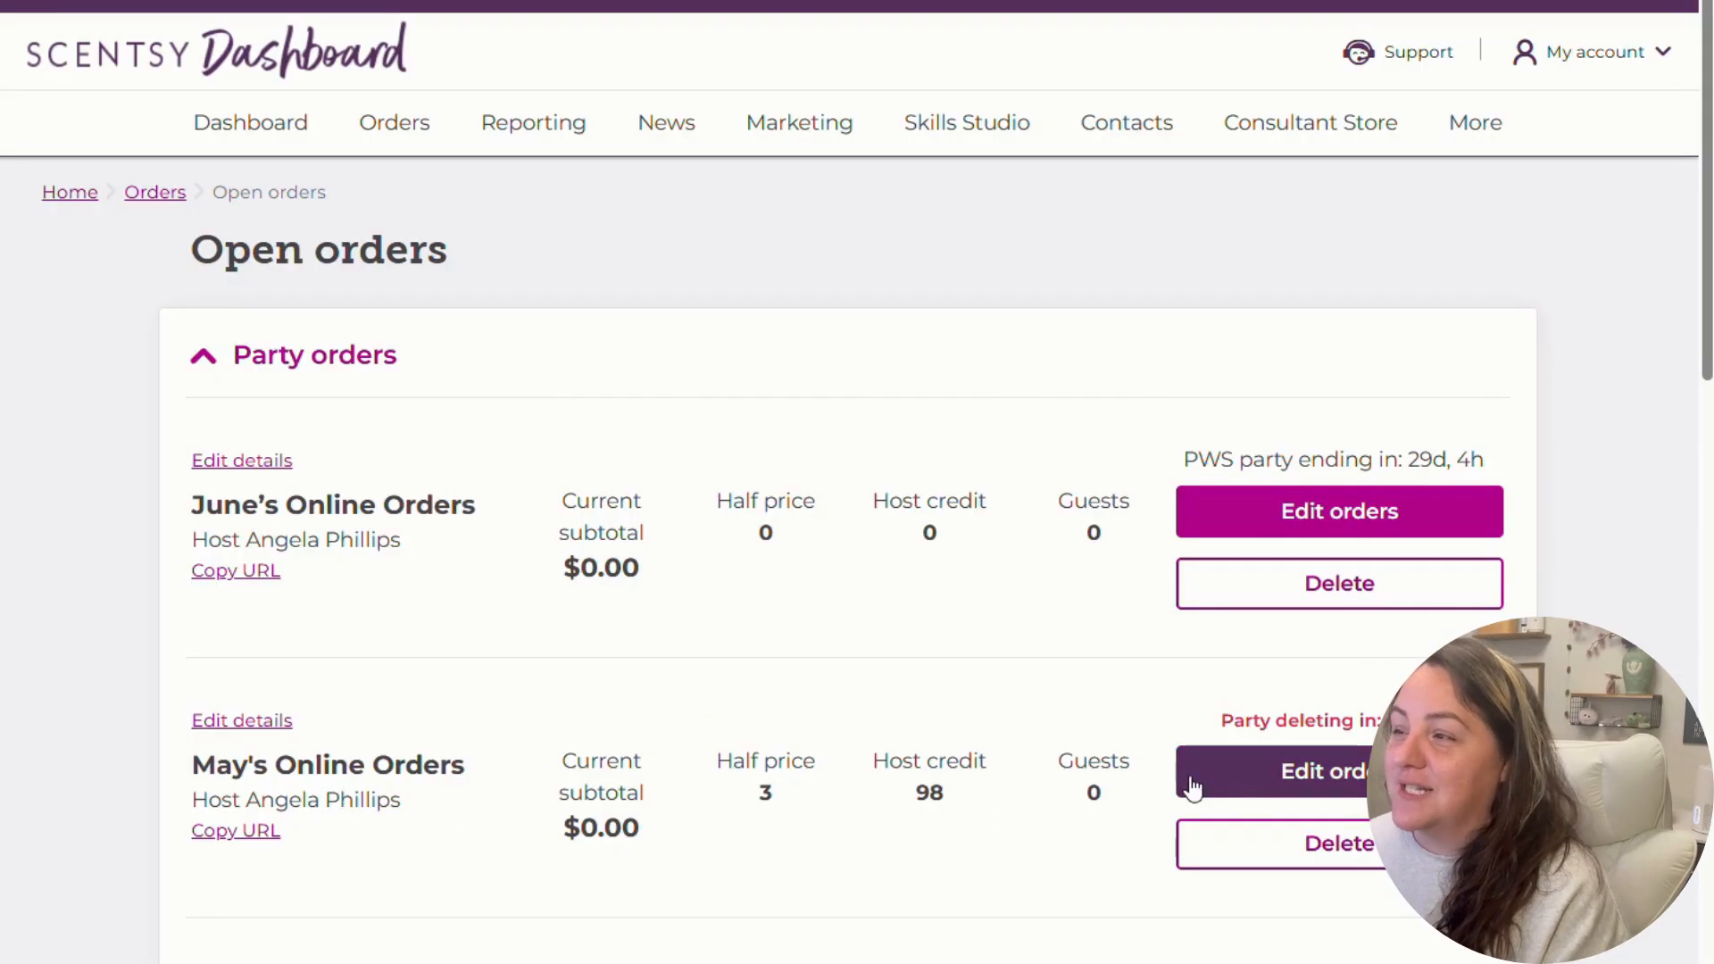
- Open May's Online Orders for editing and review its party summary, including PRV, discount, and the free shipping requirement
click(1240, 791)
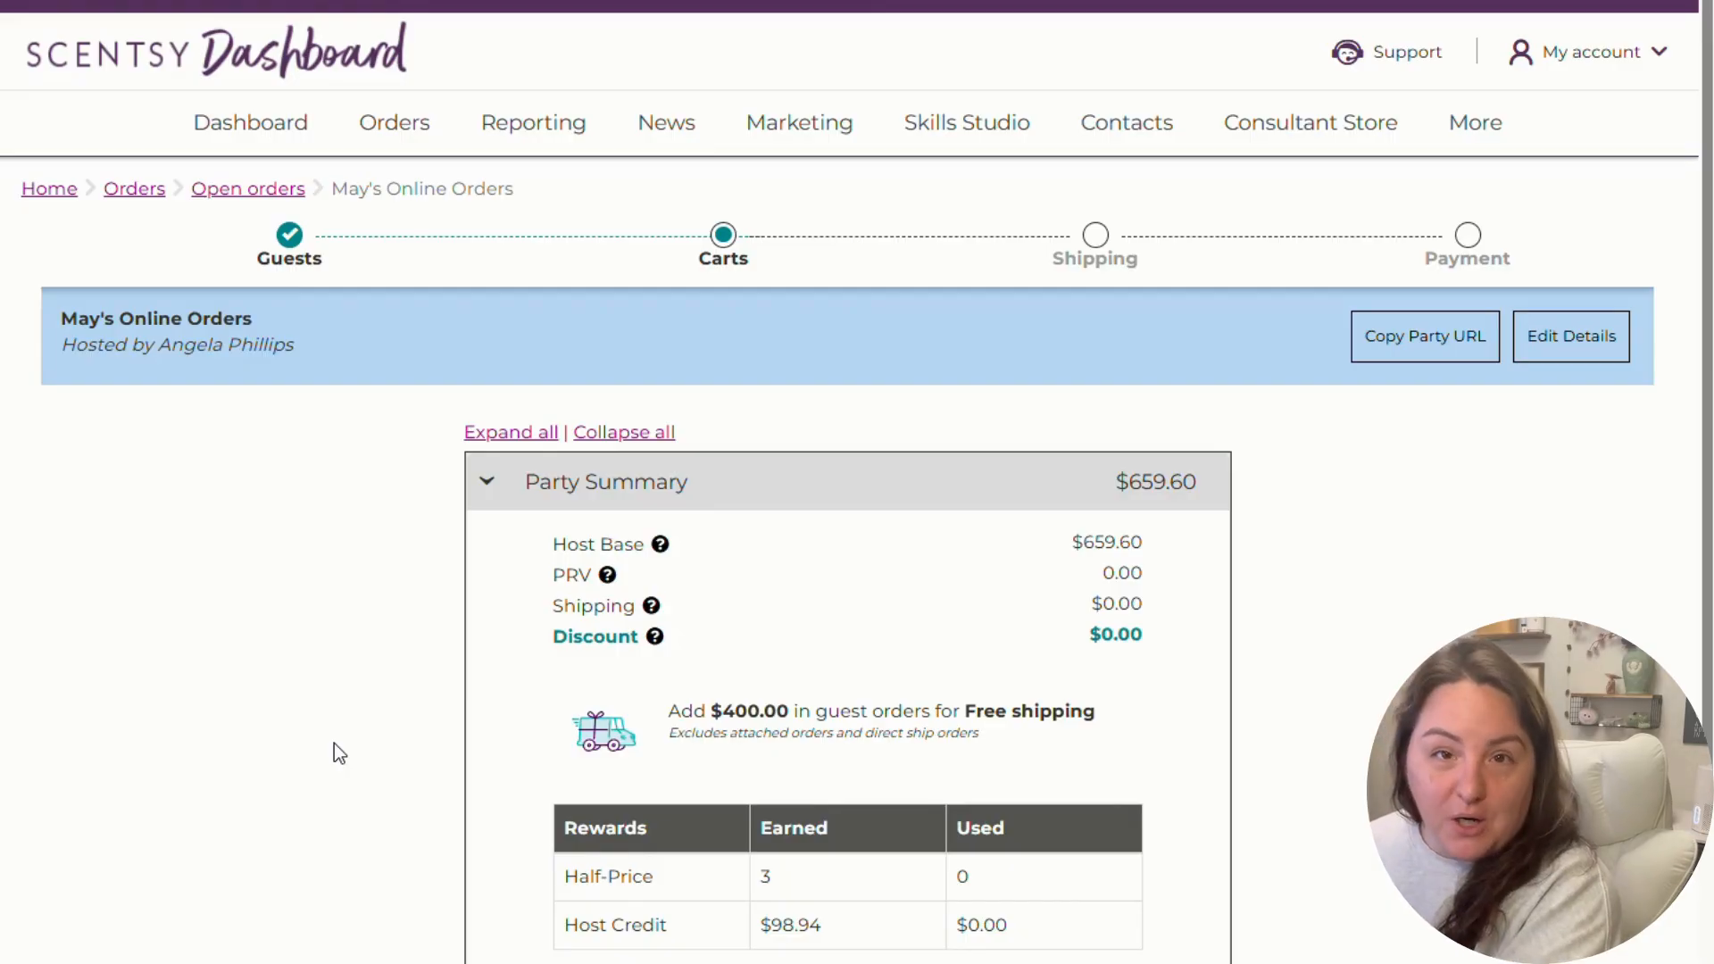
scroll(334, 752, down, 3)
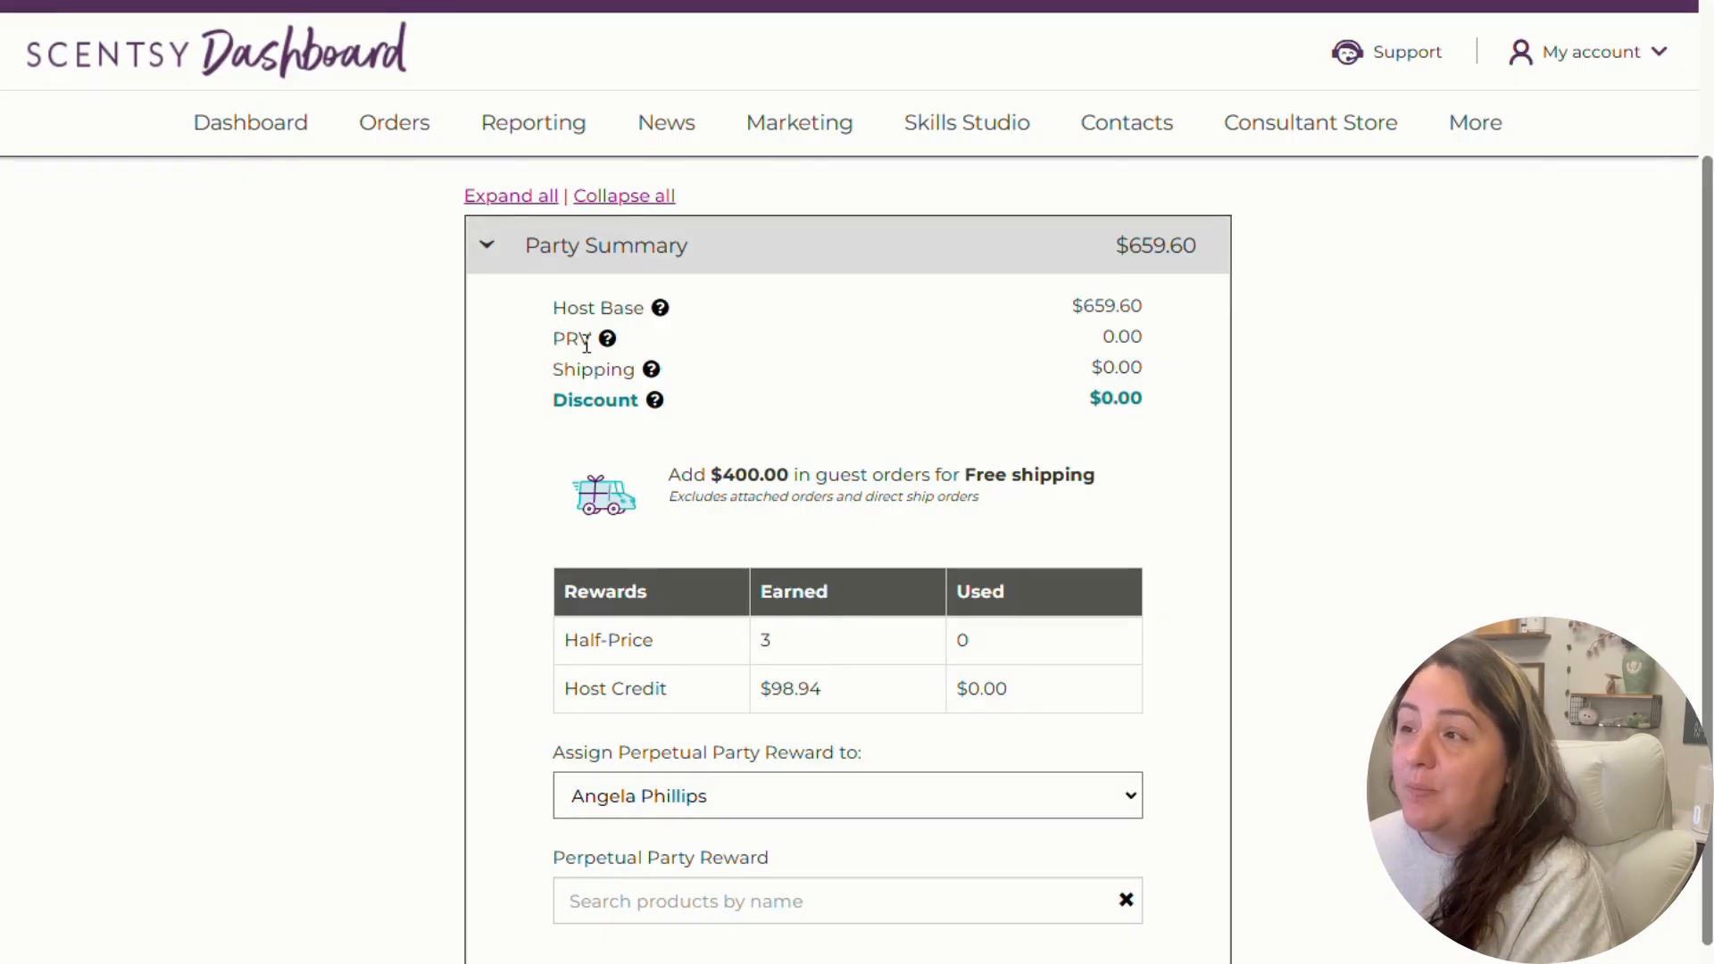
double_click(1146, 337)
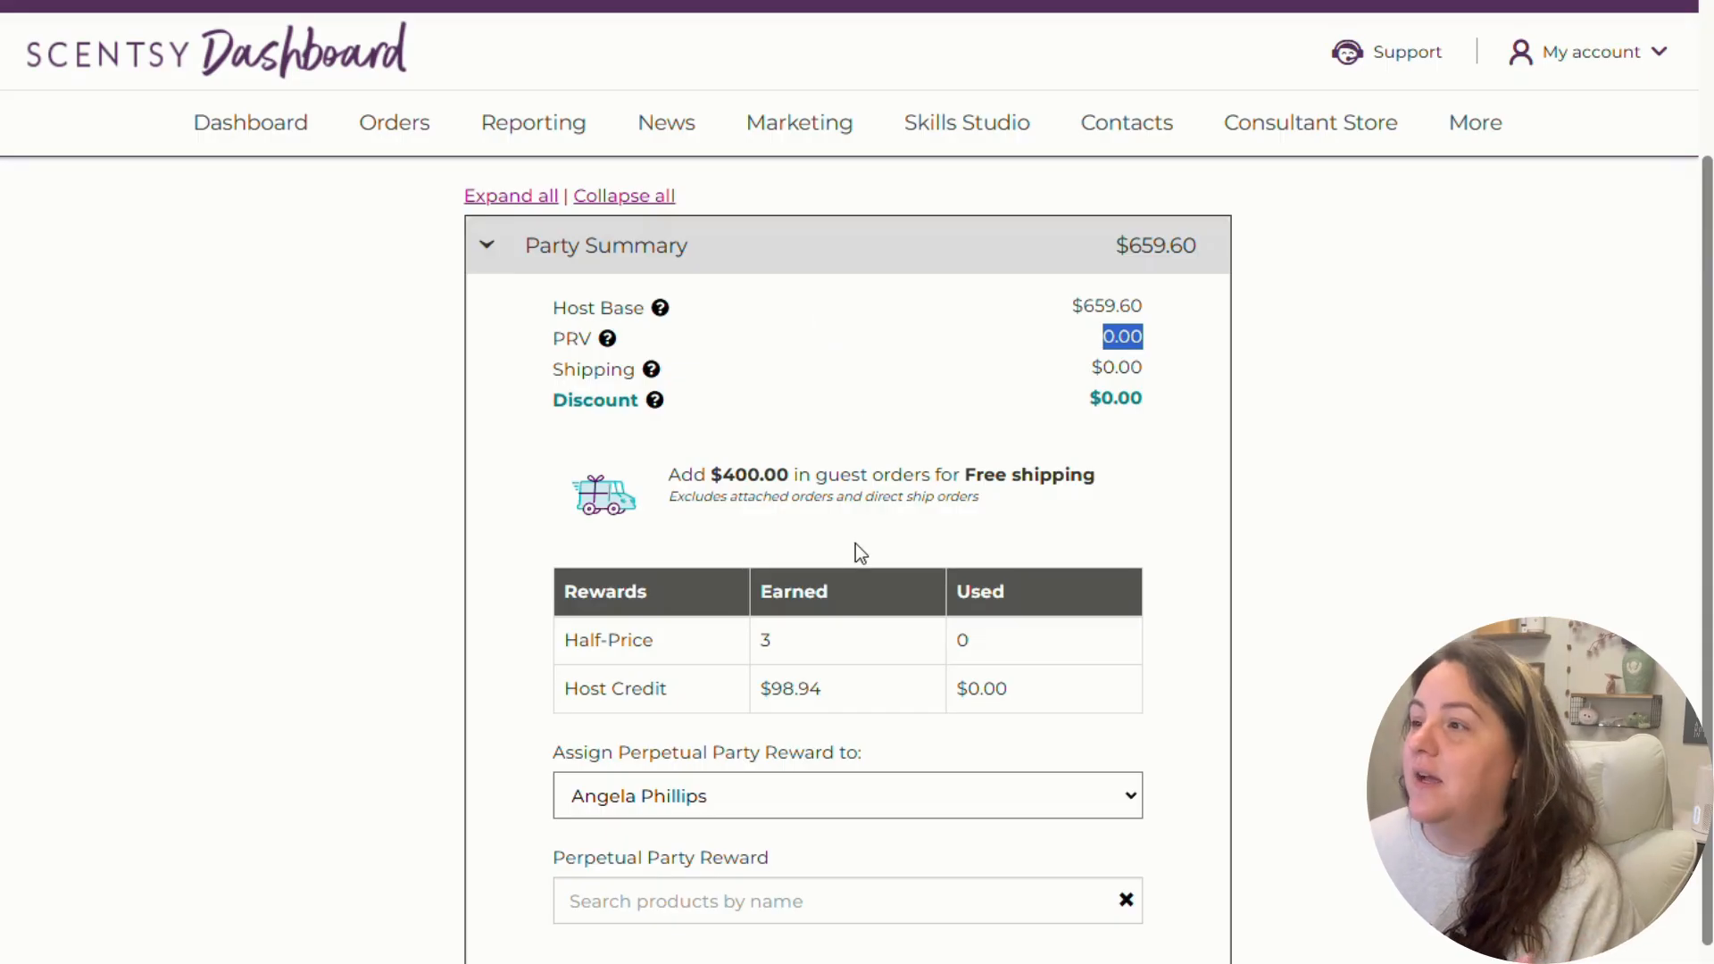
drag(583, 400, 758, 415)
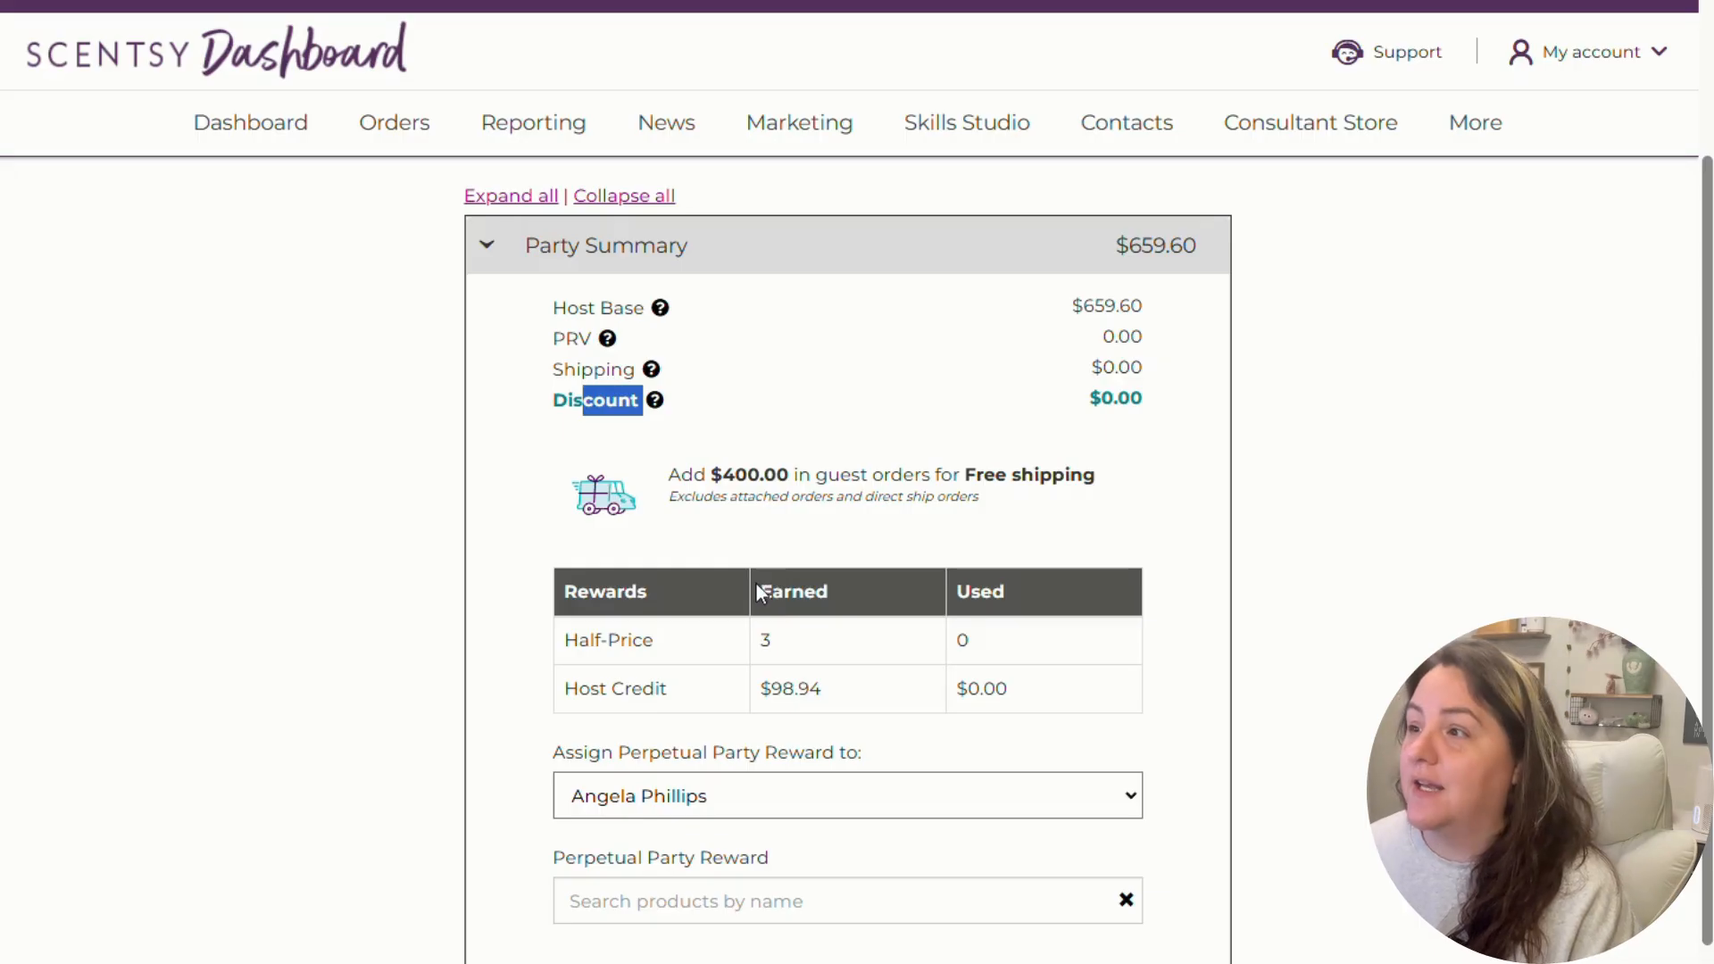
drag(682, 473, 1114, 503)
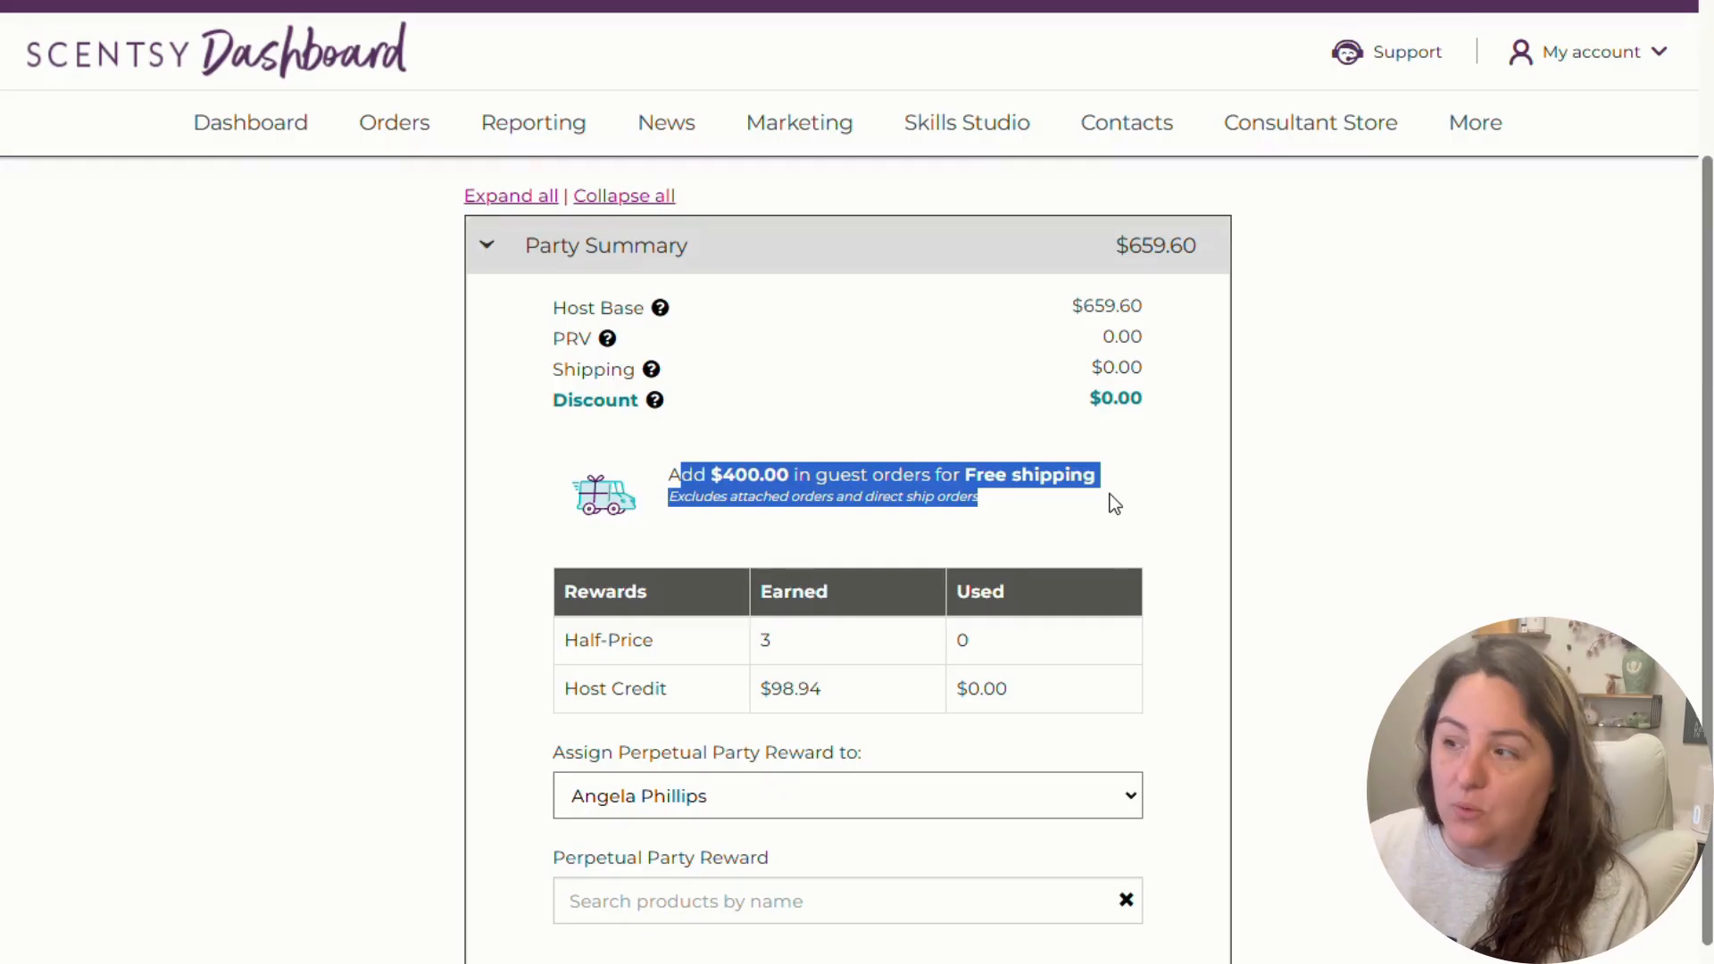
- Expand the host cart and compare its retail, host credit, and host half-price sections
scroll(1111, 494, down, 3)
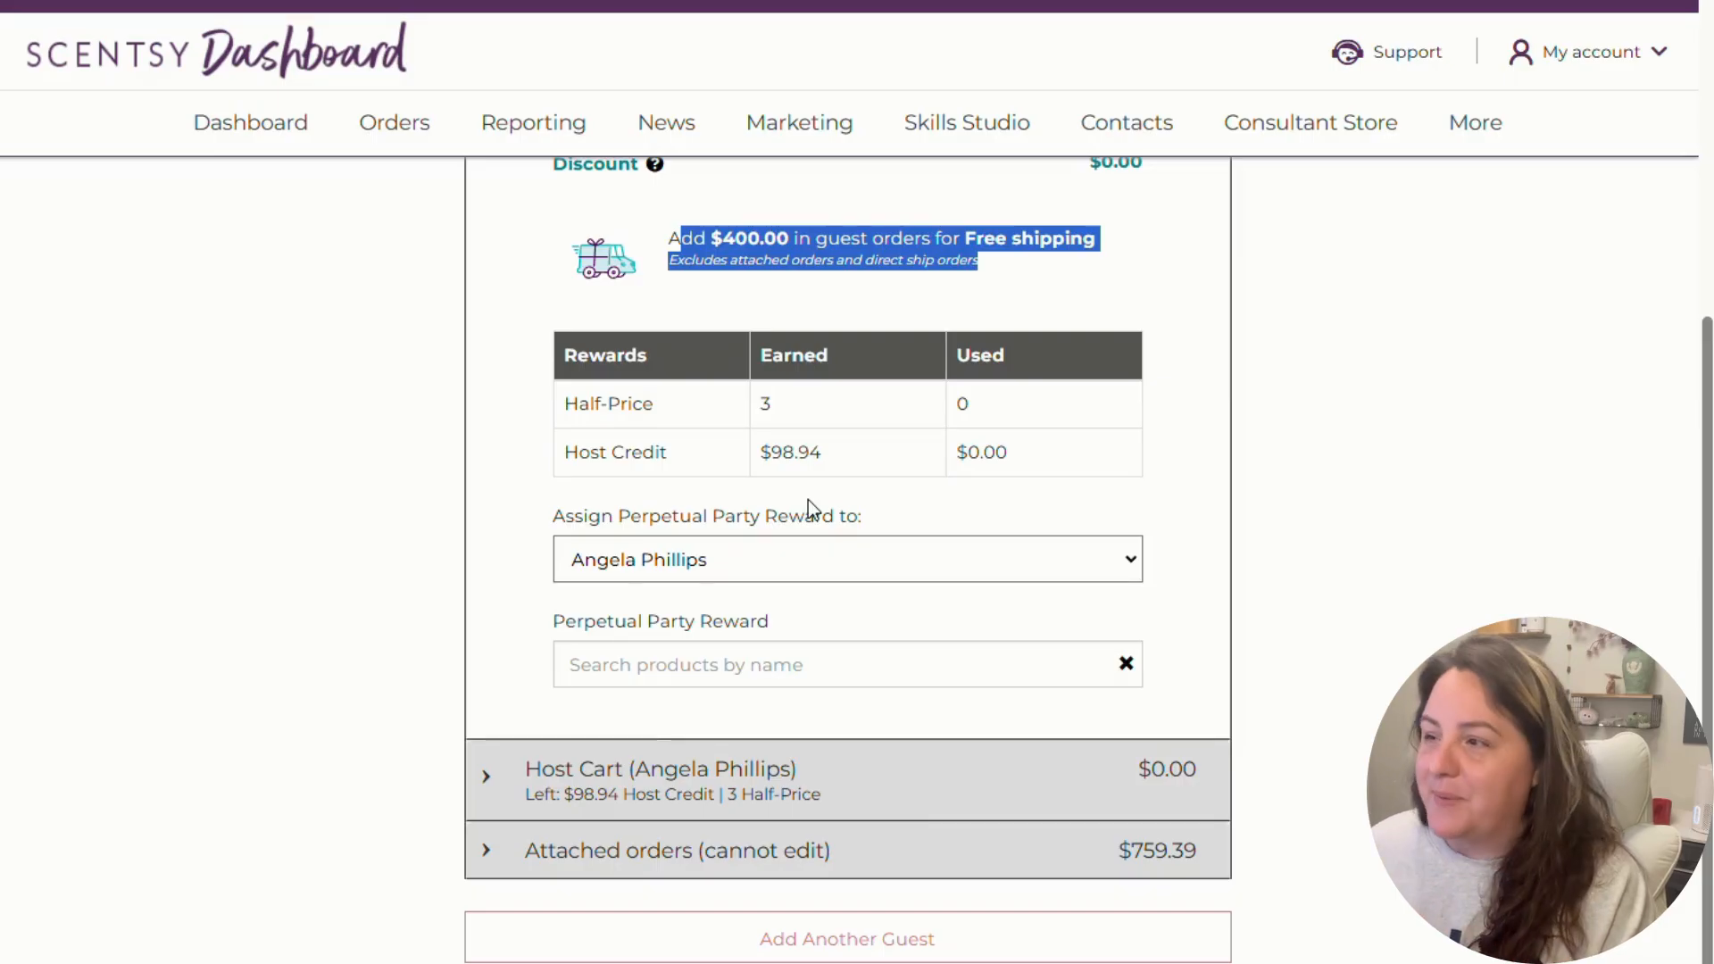
click(673, 788)
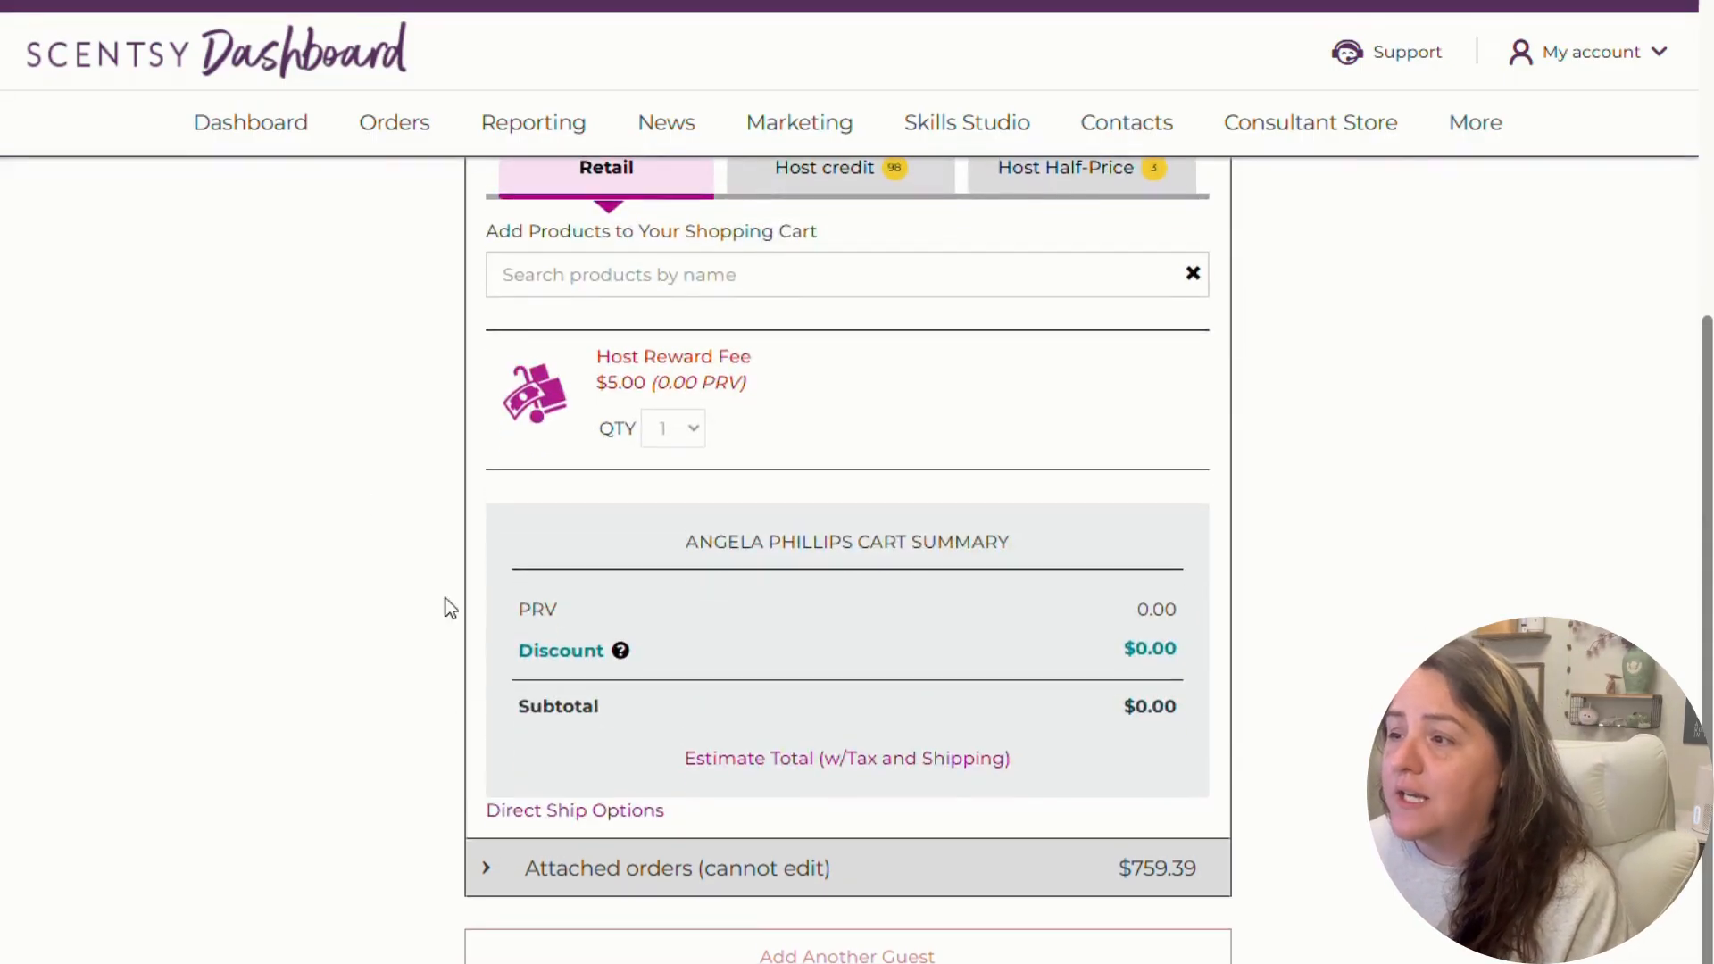
scroll(532, 551, up, 1)
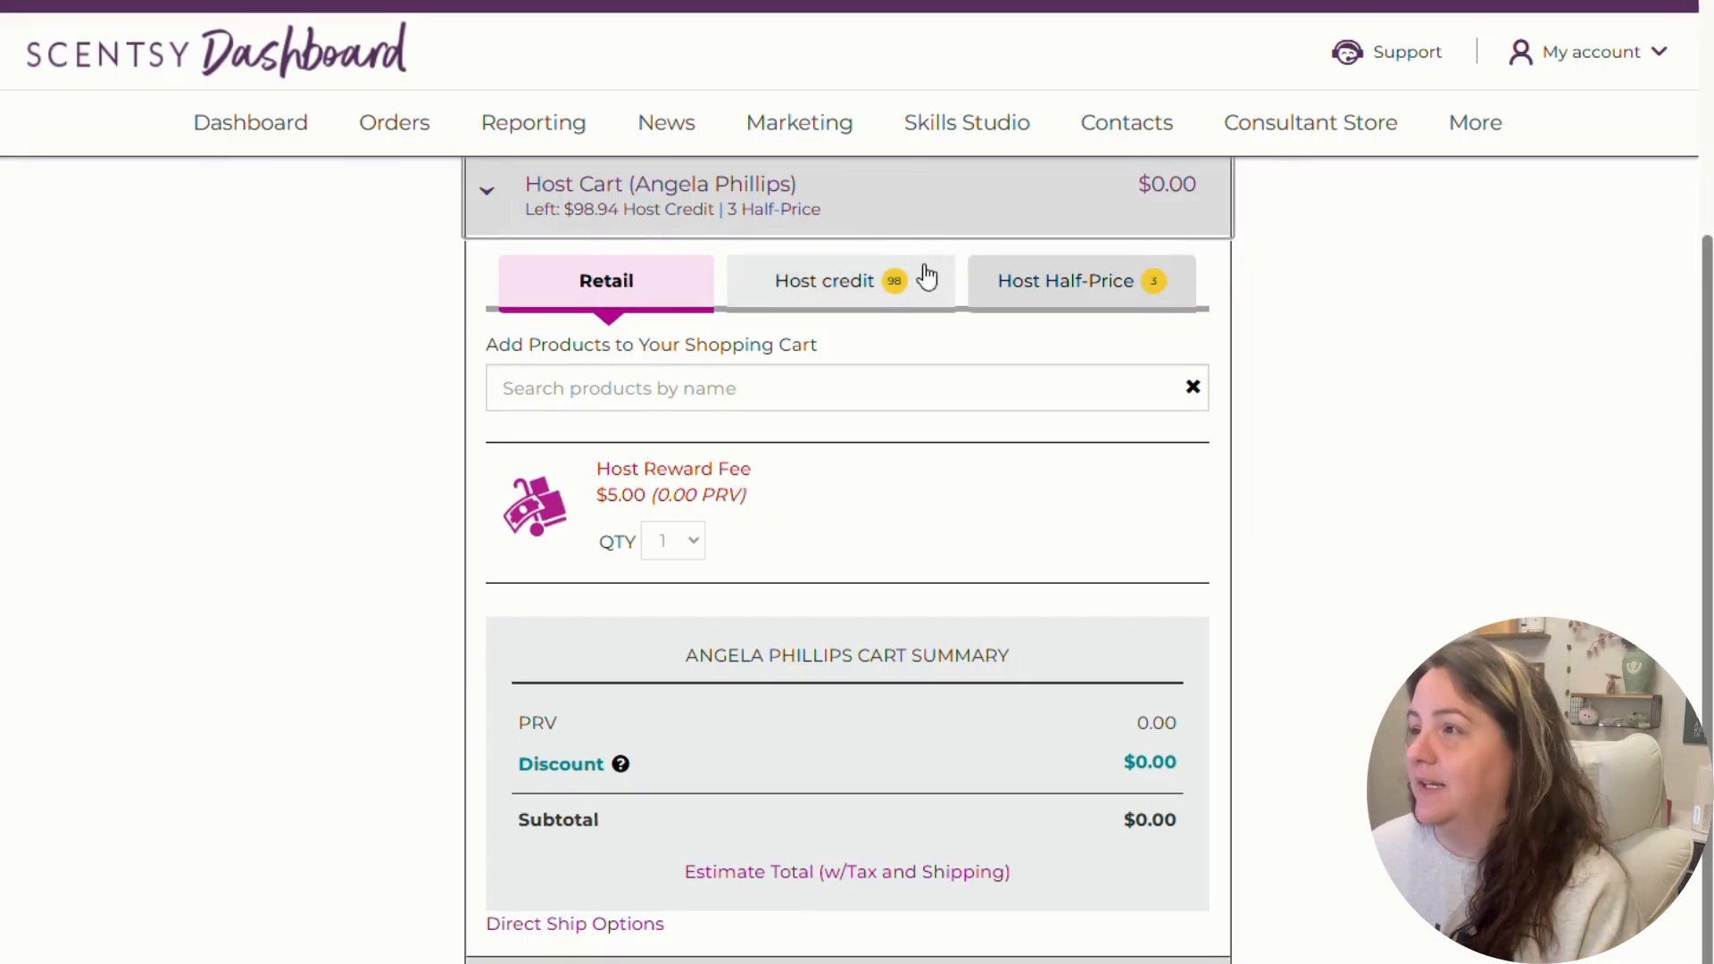
click(807, 286)
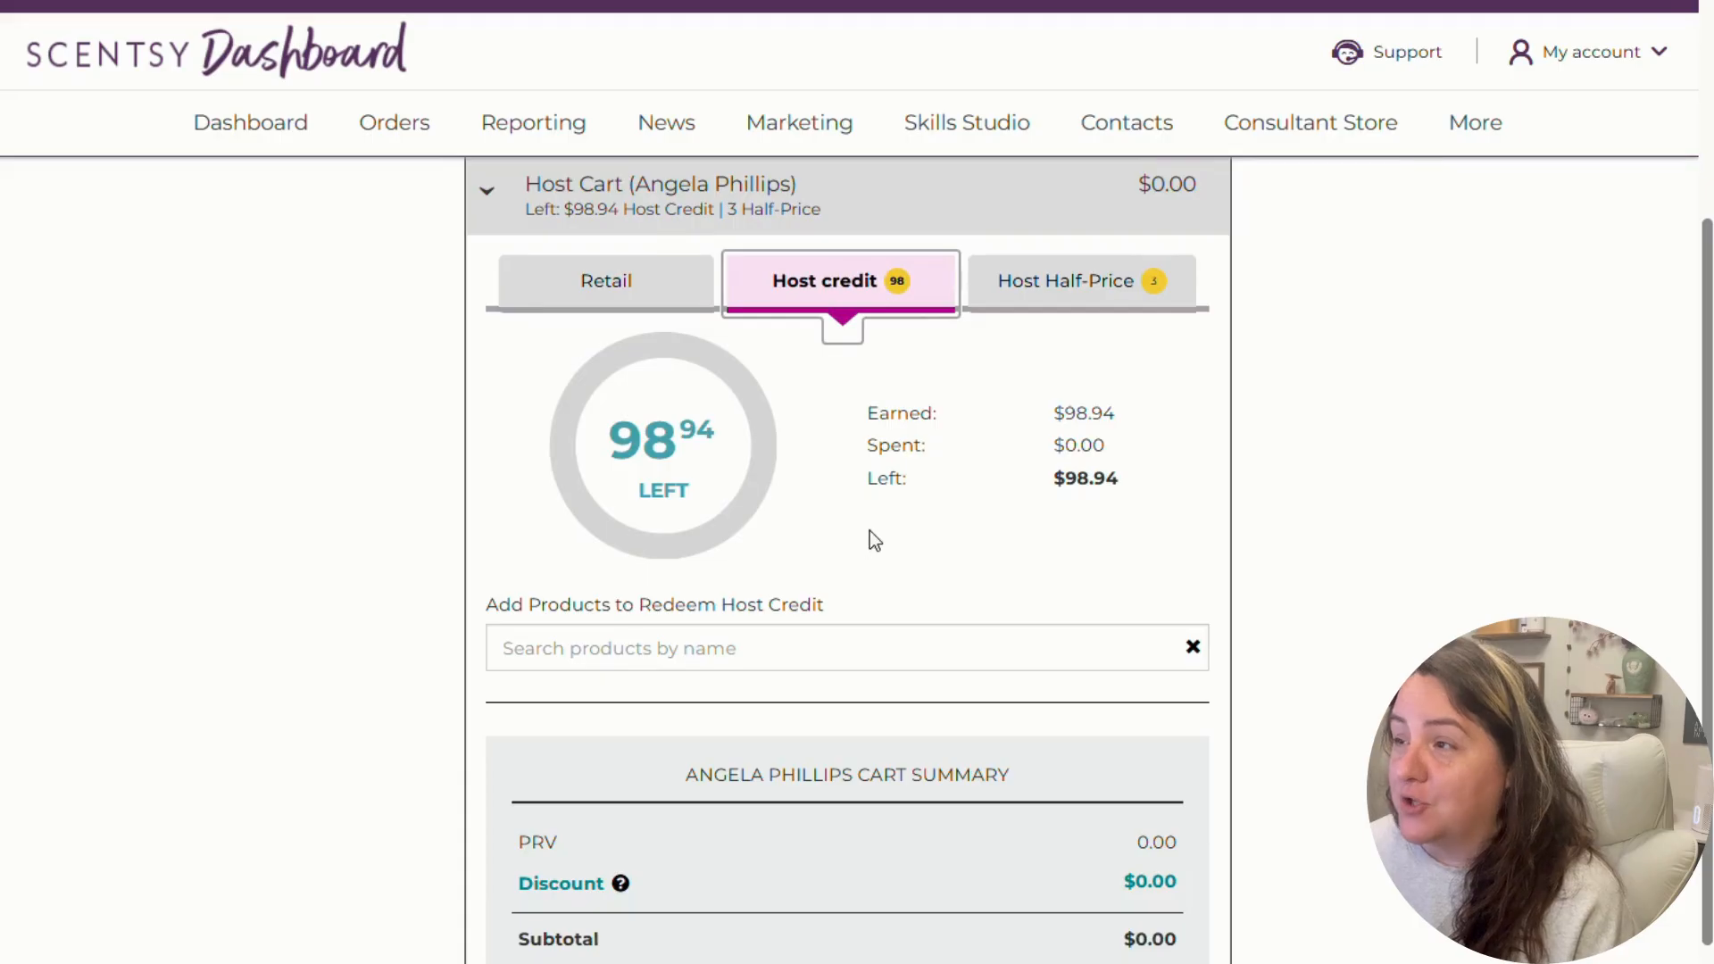
click(1053, 296)
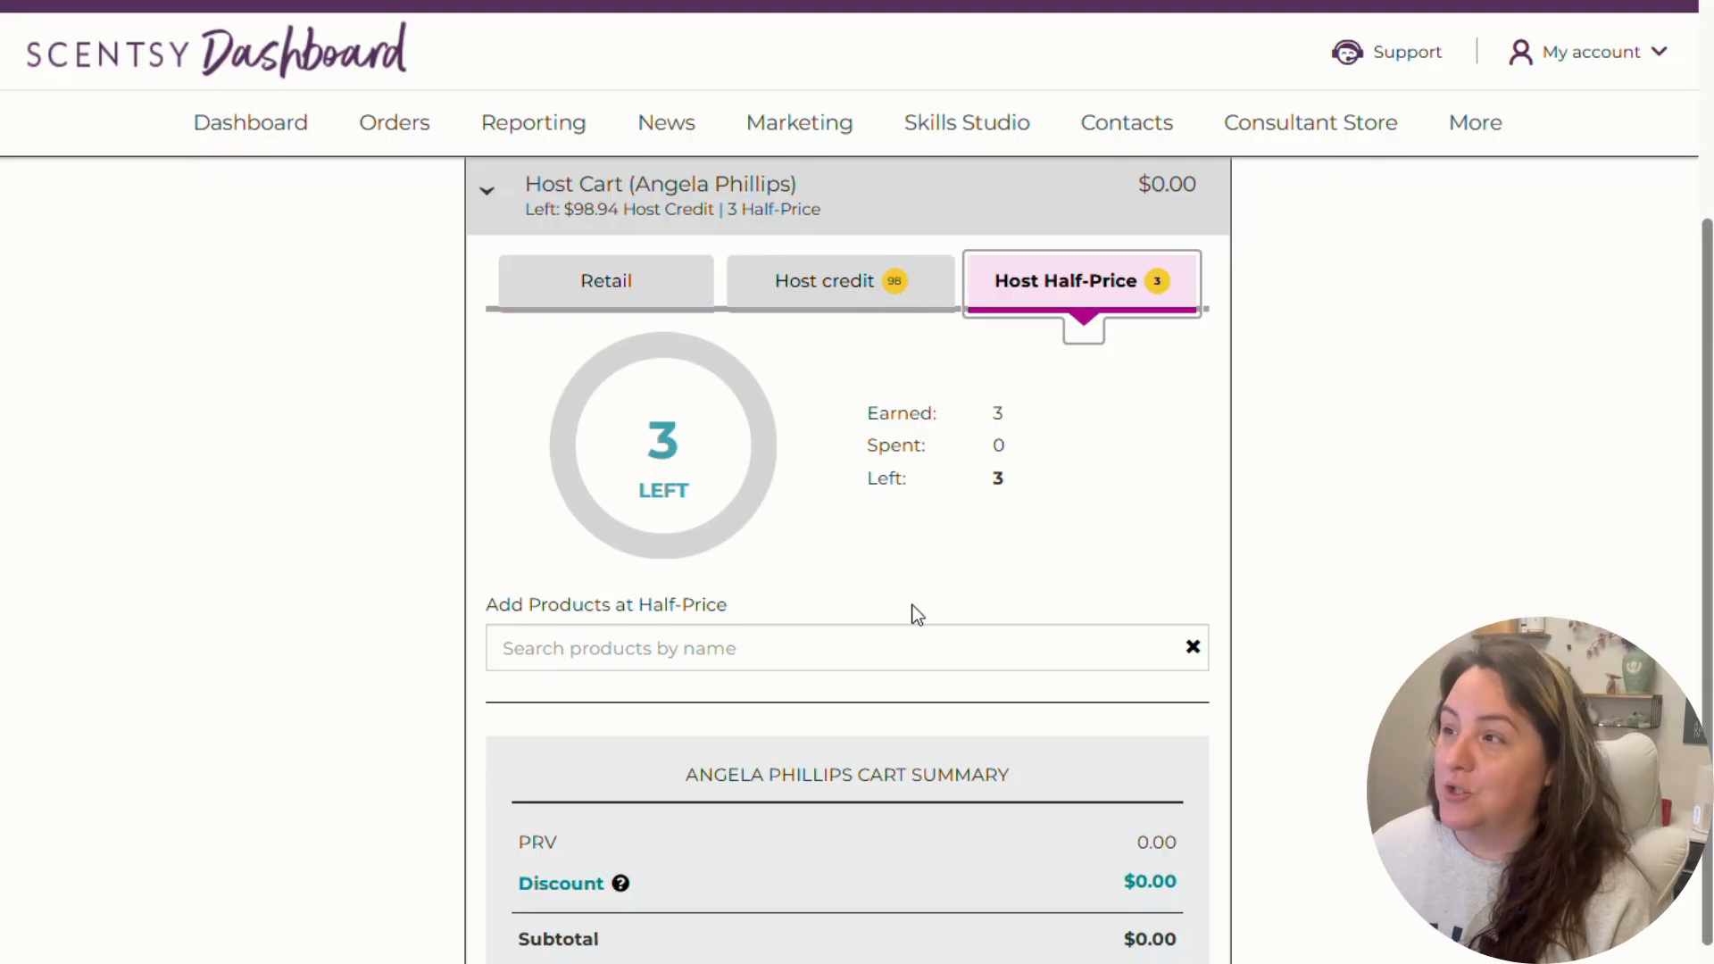
click(797, 284)
click(1062, 281)
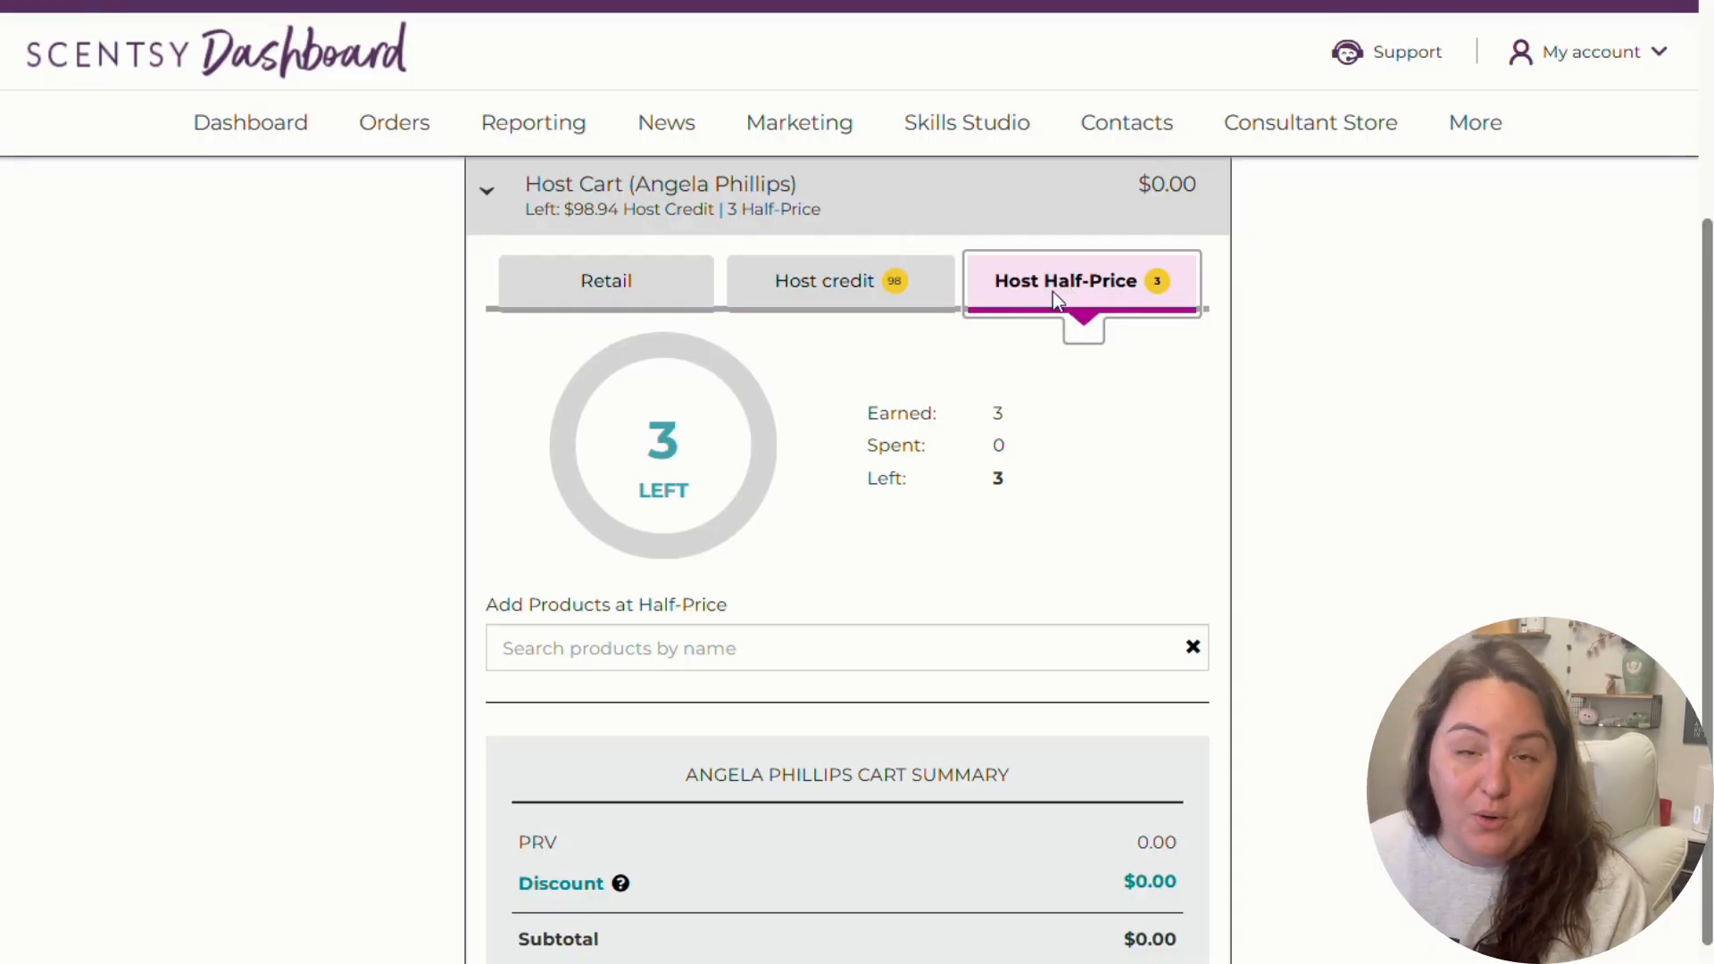
- Review the attached online orders of May's Online Orders and collapse their section again
scroll(803, 706, down, 3)
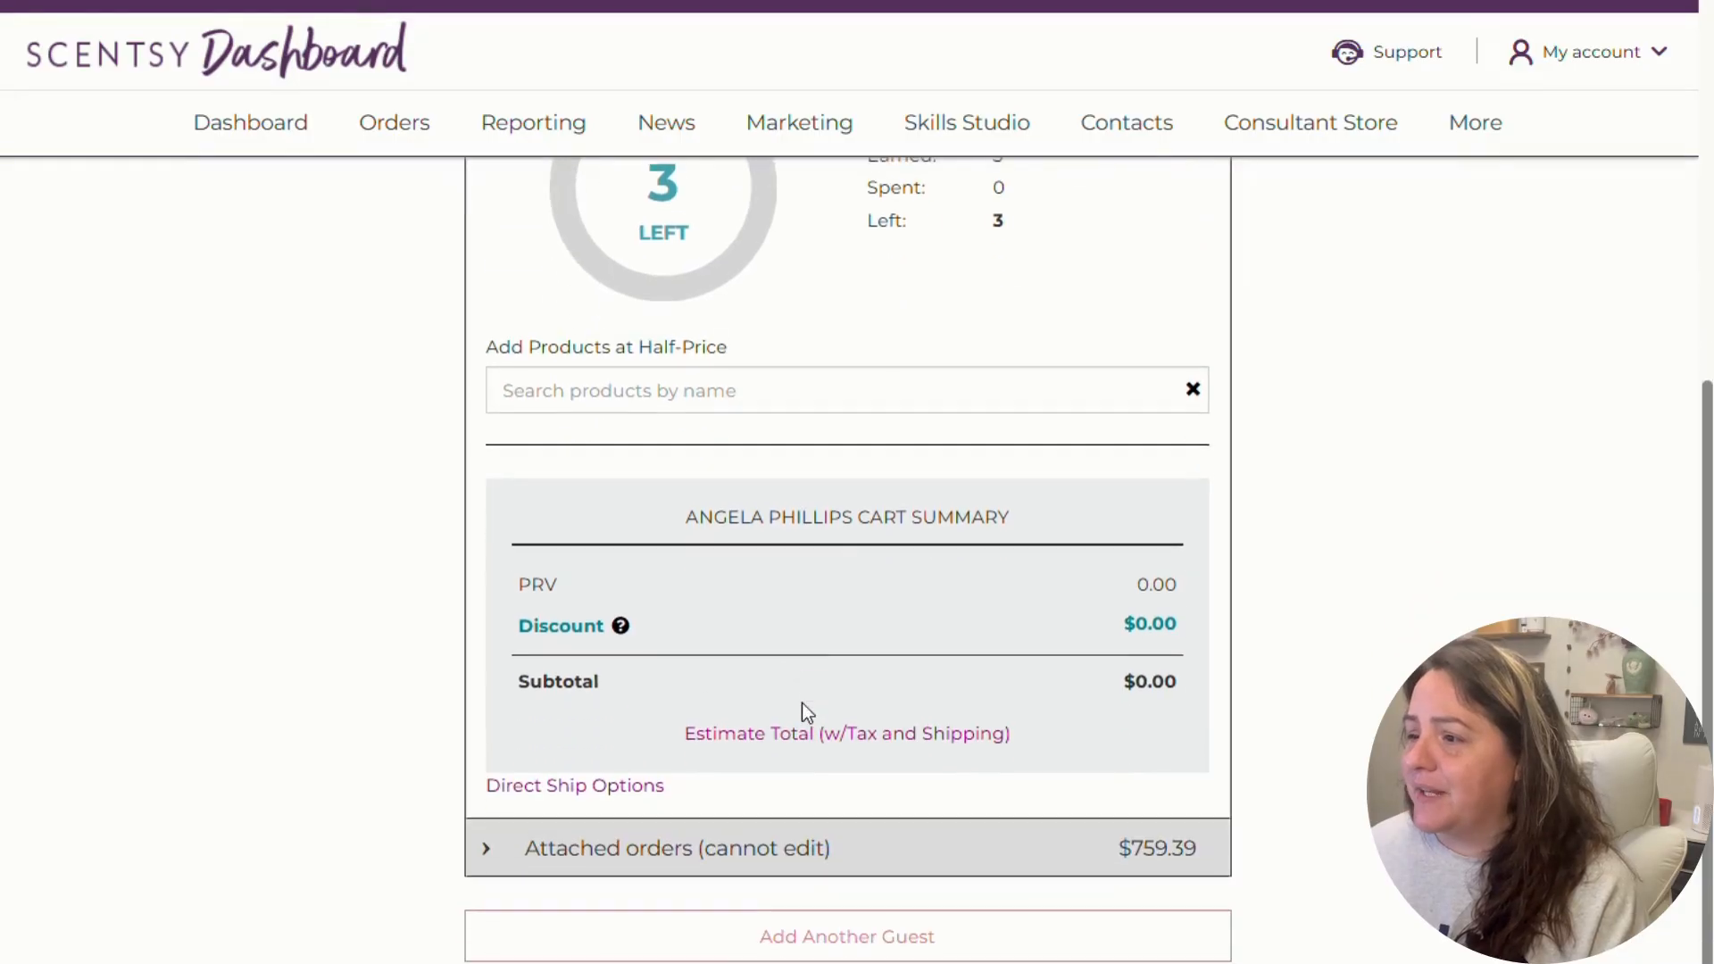
click(548, 848)
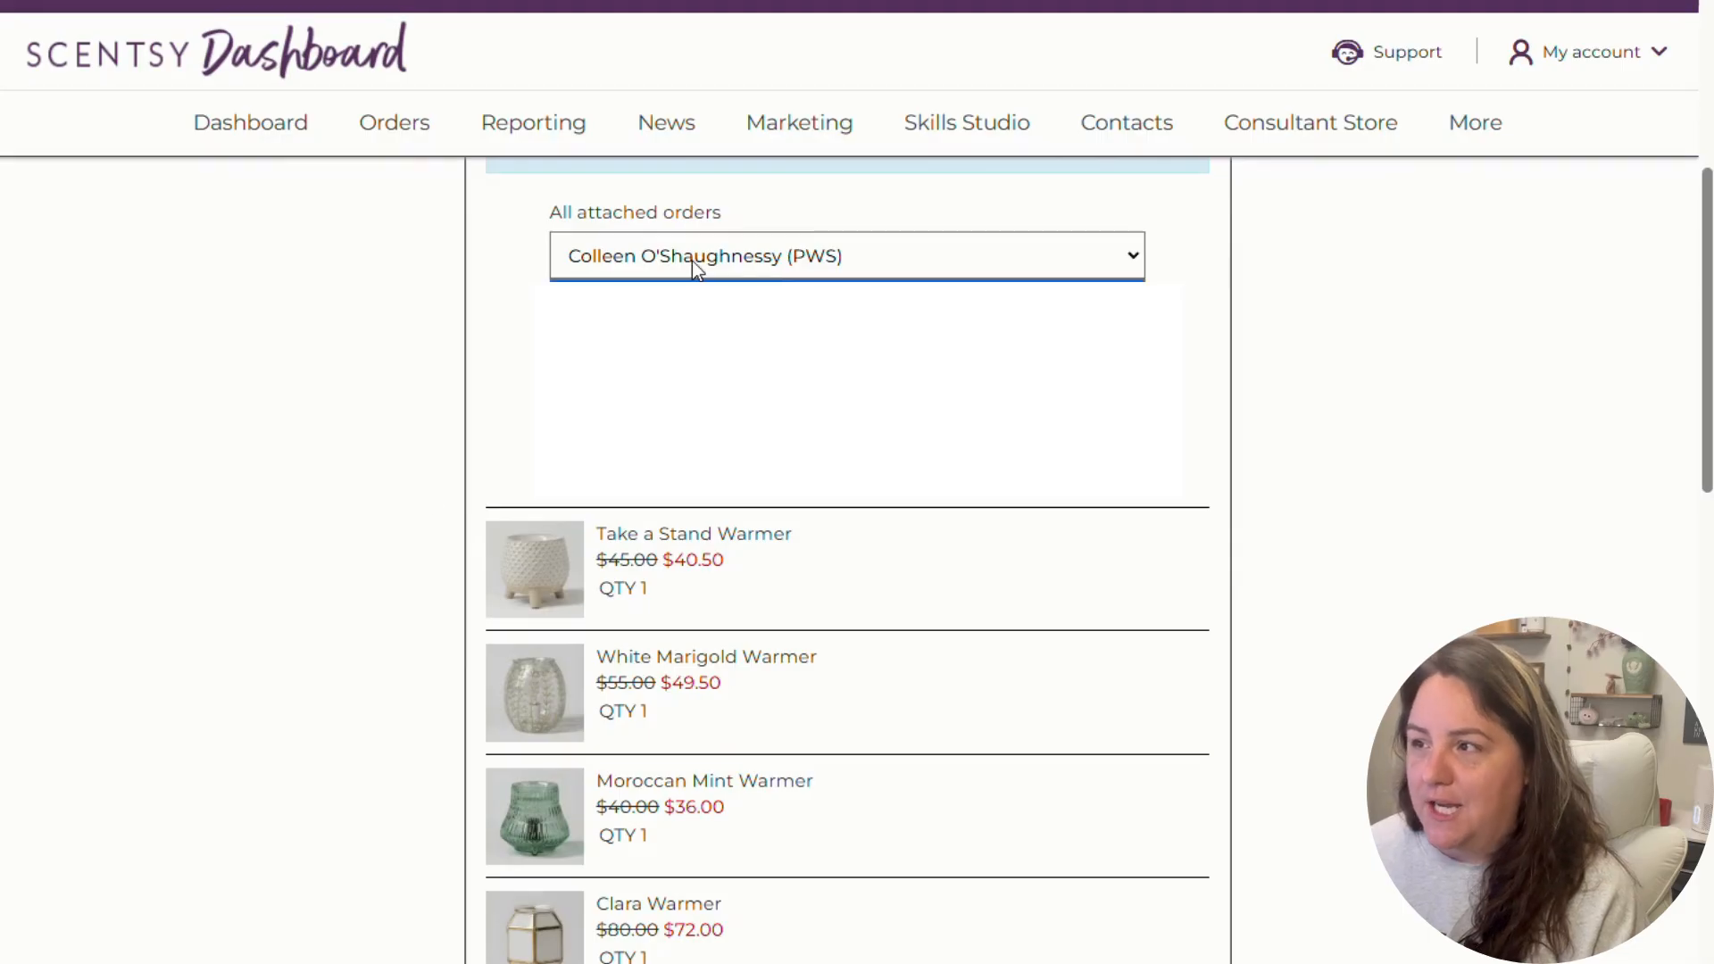
scroll(432, 494, up, 6)
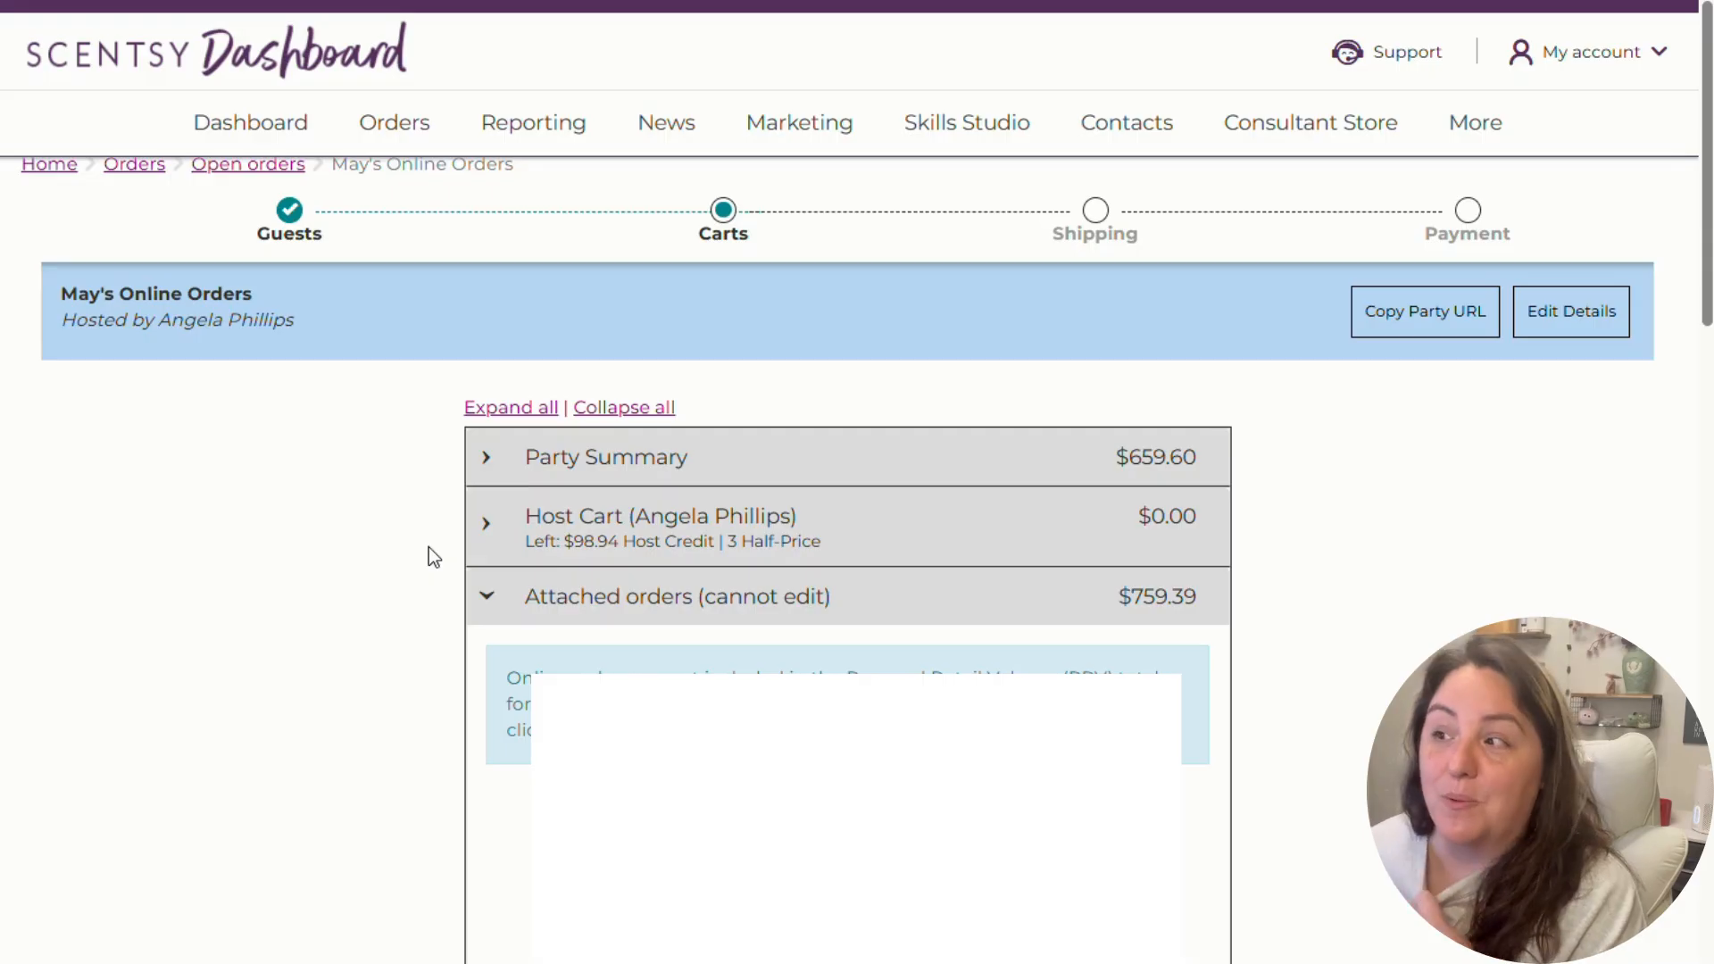
click(500, 598)
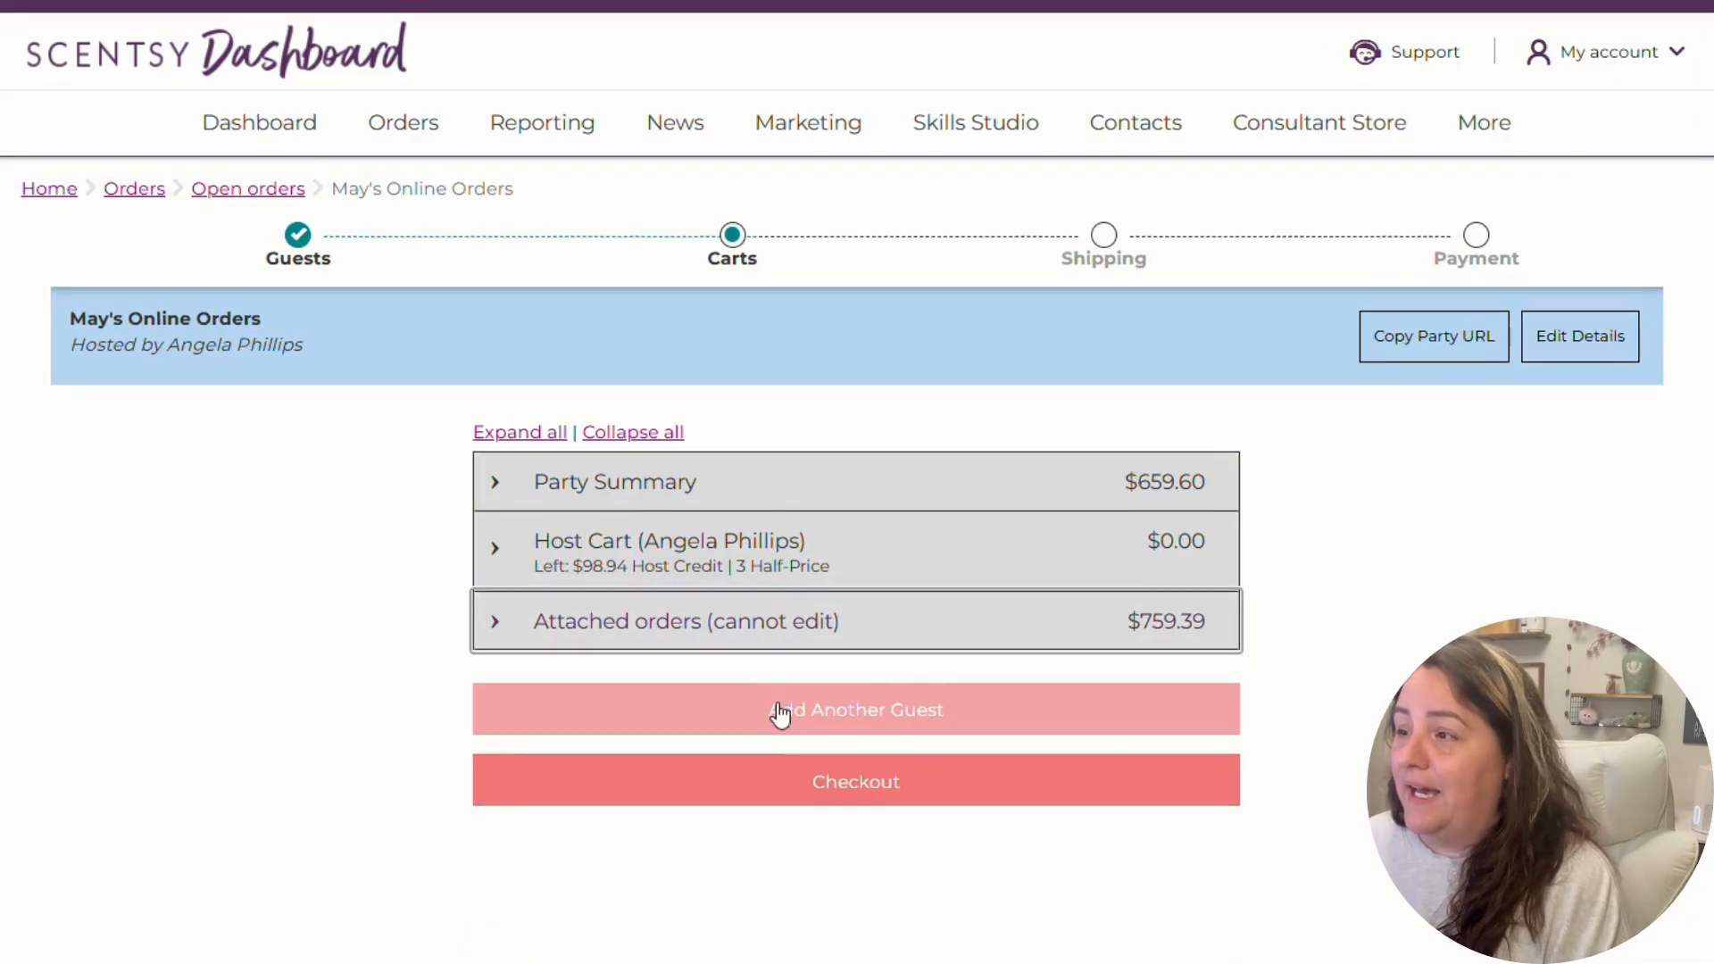
- Add the existing supplies customer as another guest of May's Online Orders, searching for "supplies", and continue to the carts
click(778, 711)
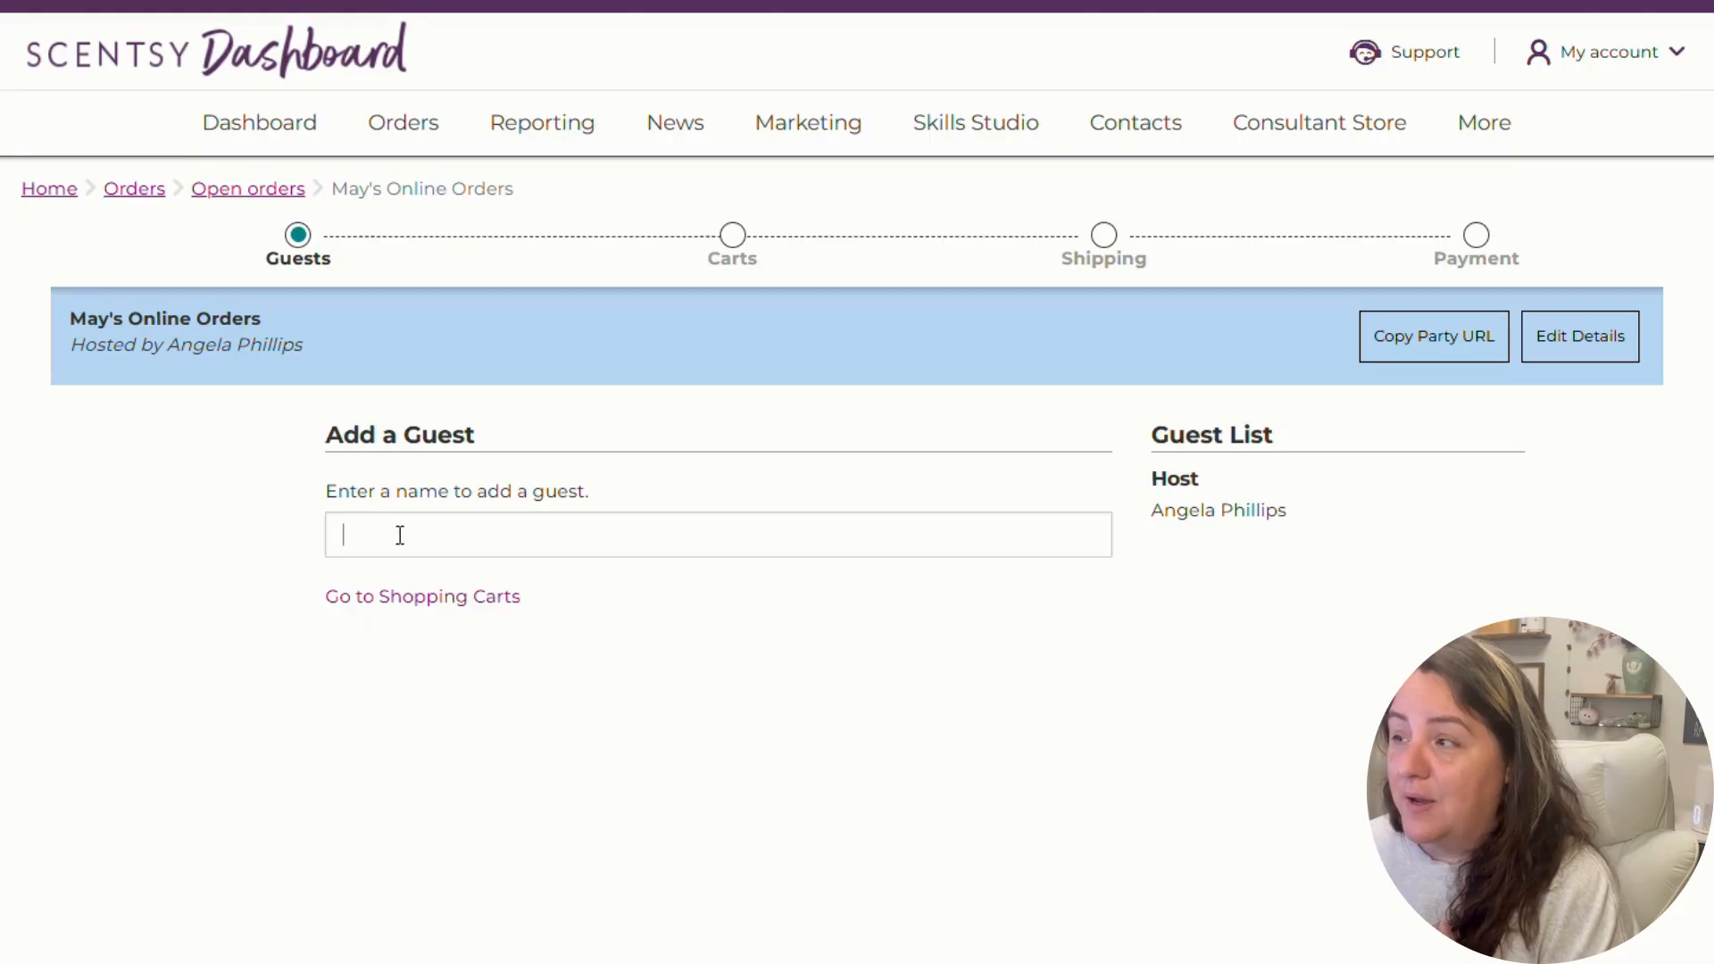
click(400, 535)
text(s)
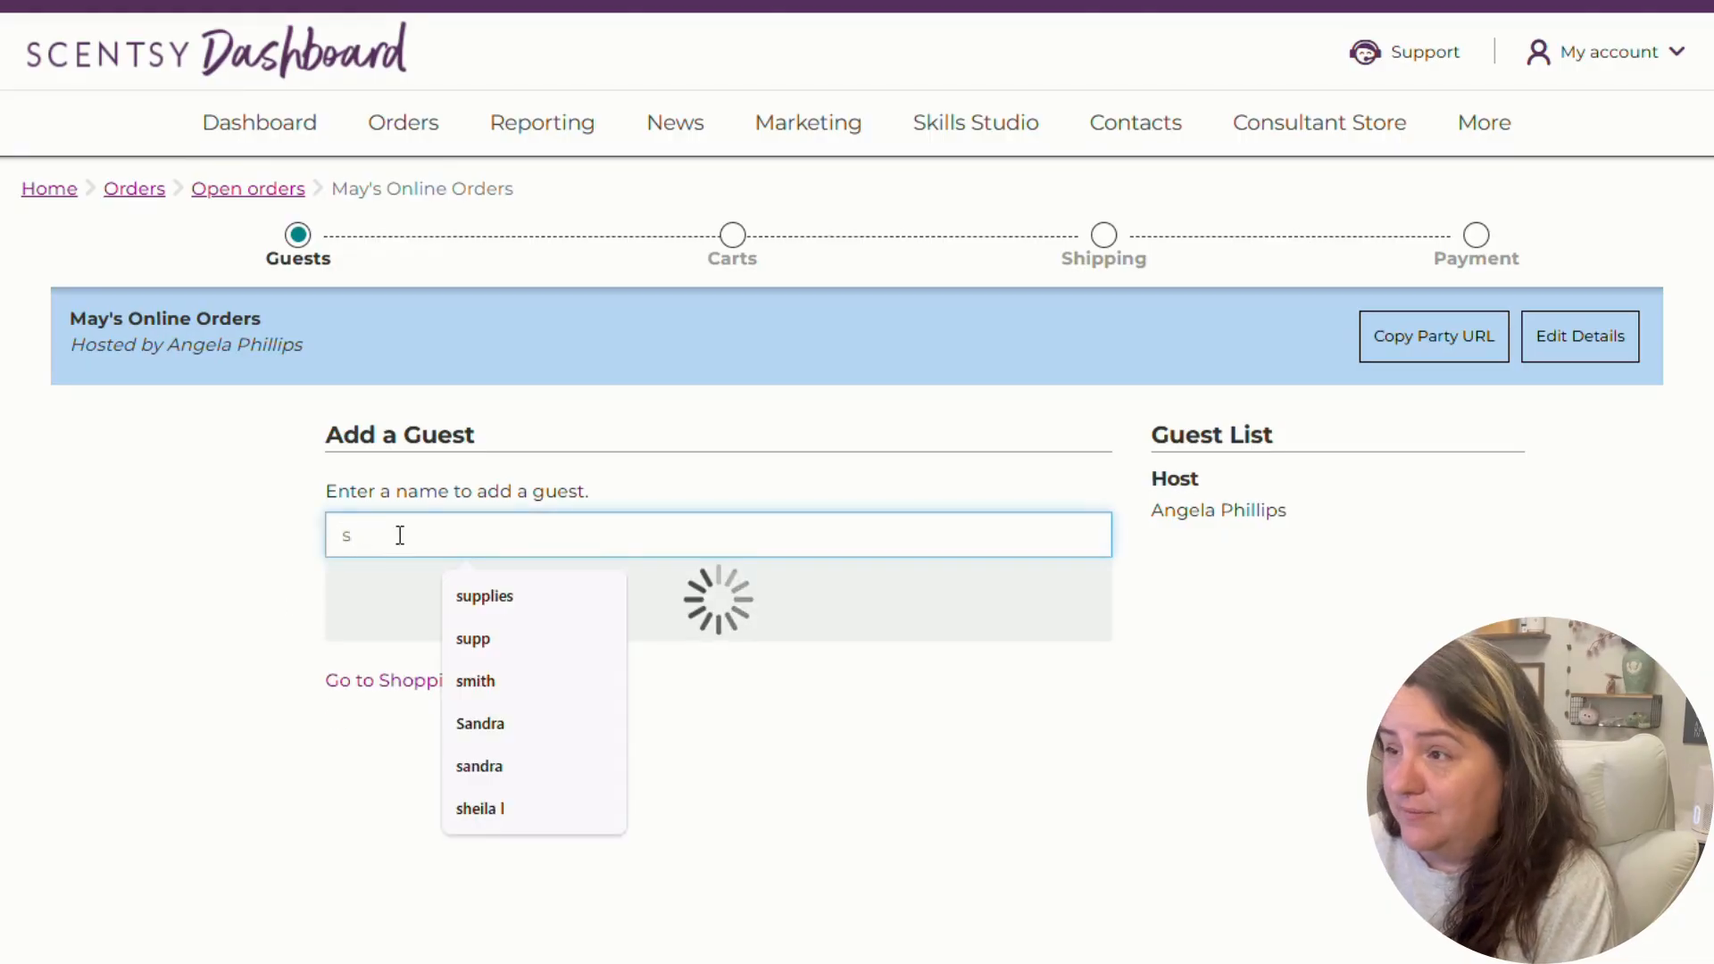
text(upplies)
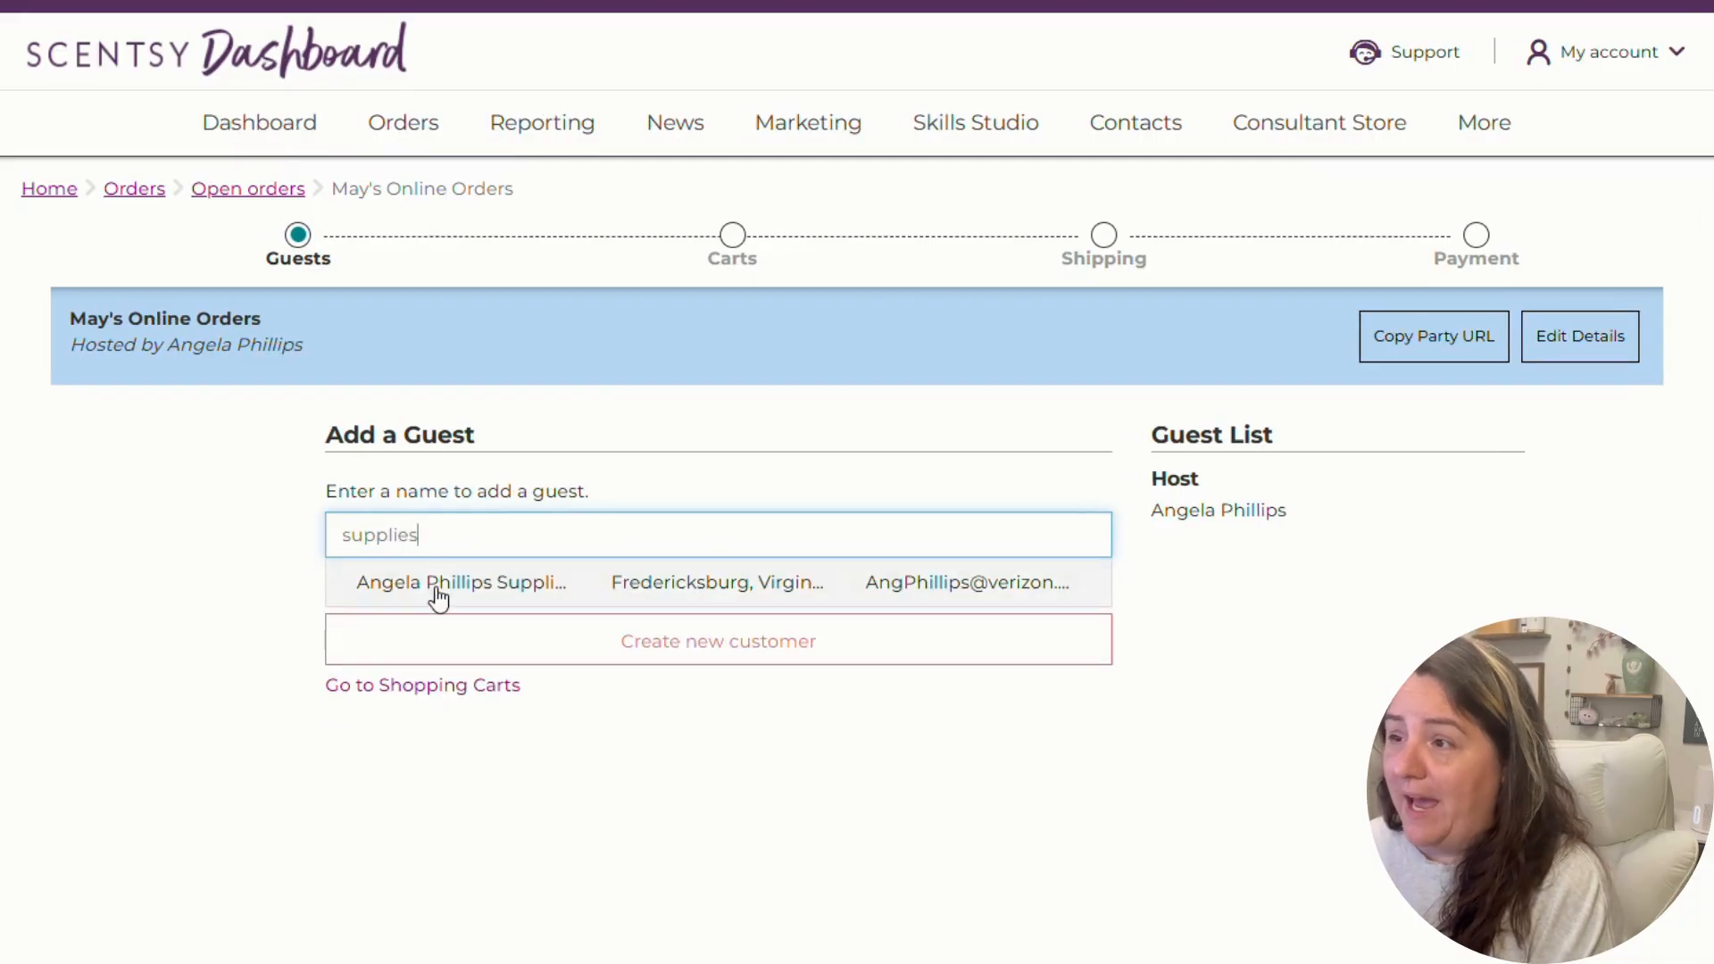
click(437, 584)
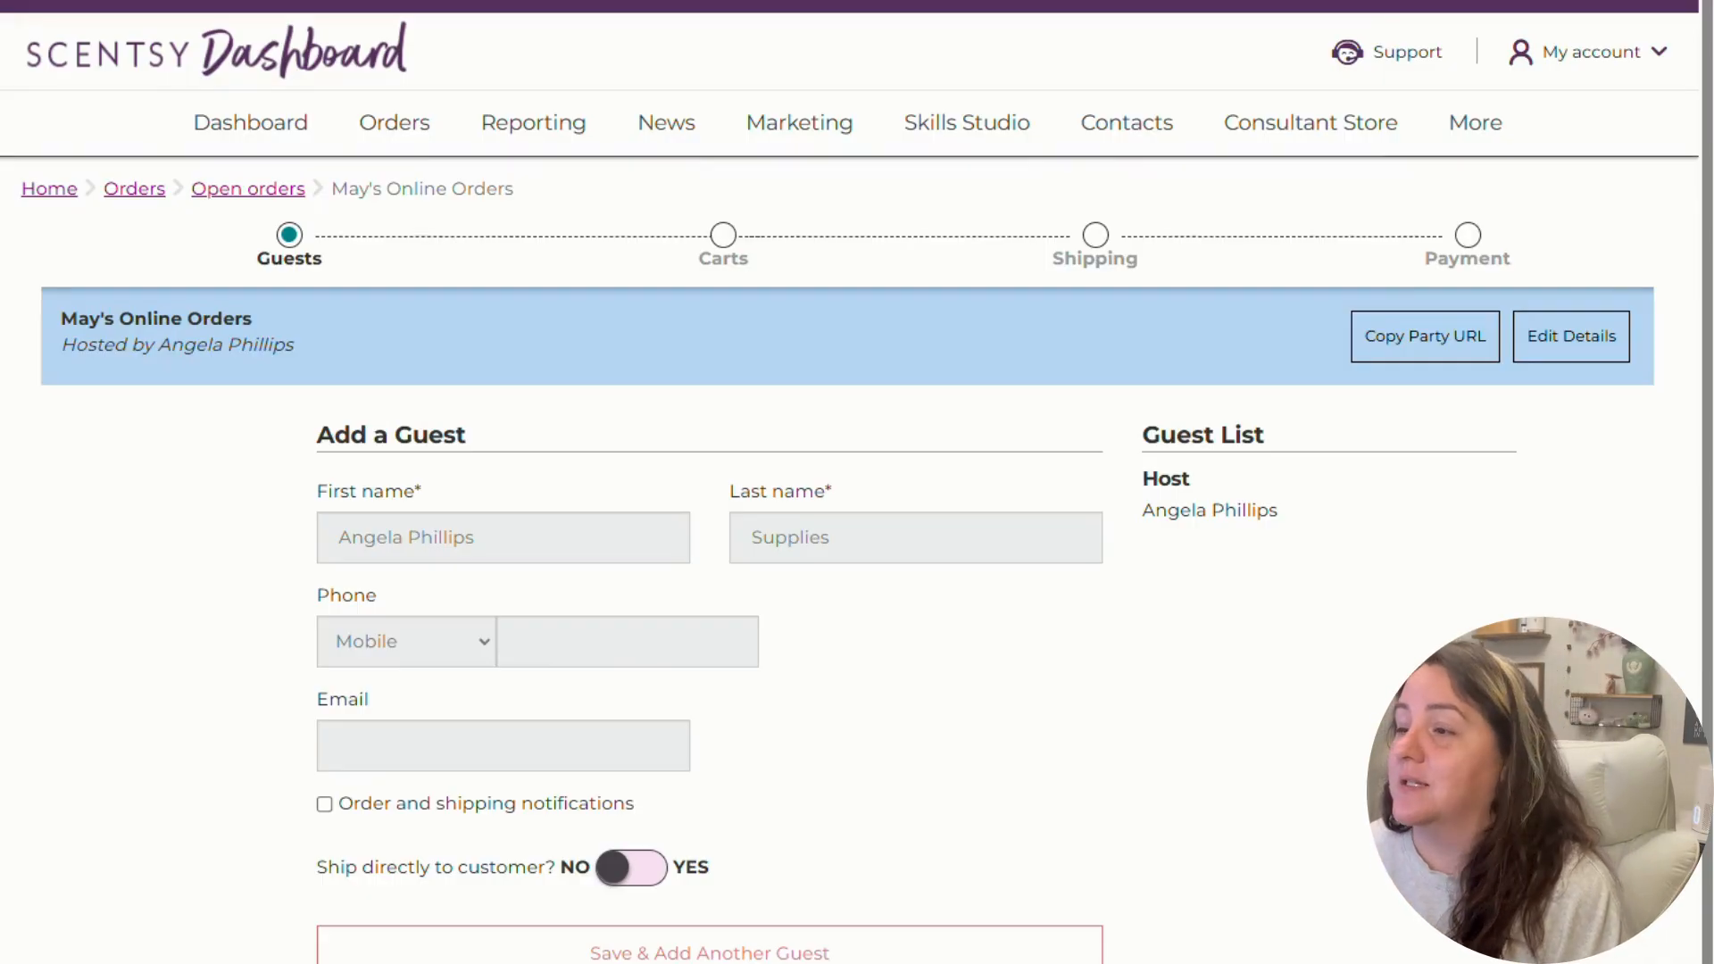
click(1182, 351)
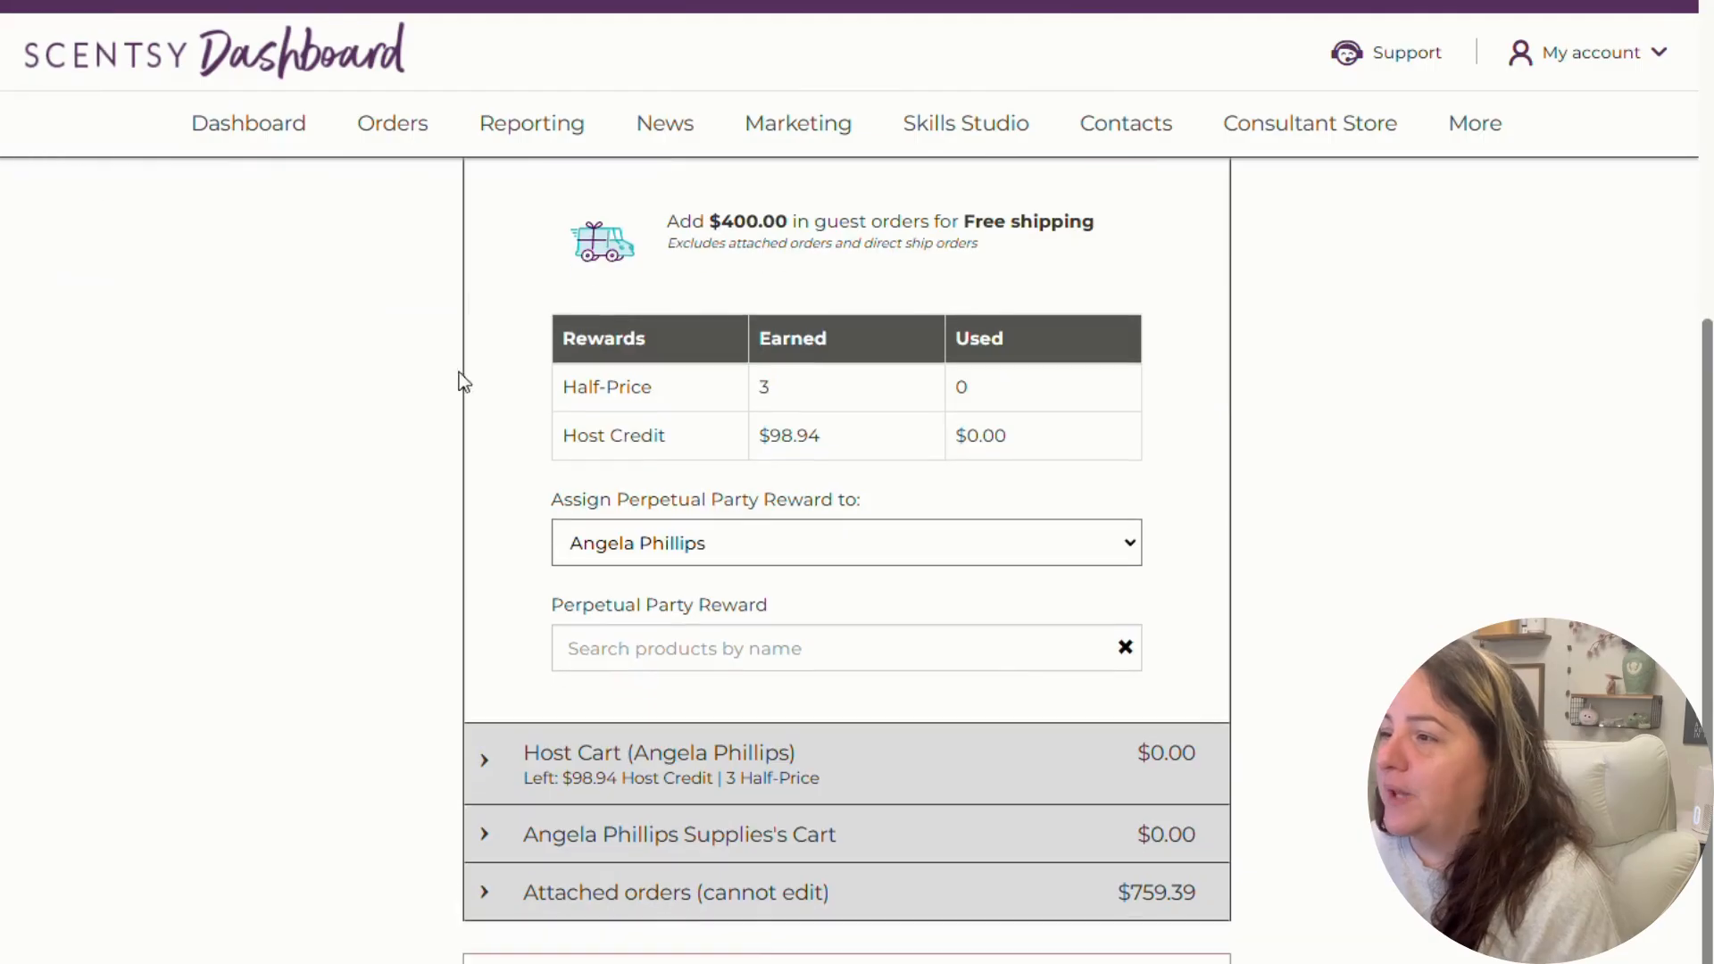
- Search for "whiff" in the supplies guest's cart and add one June Whiff Box
click(593, 792)
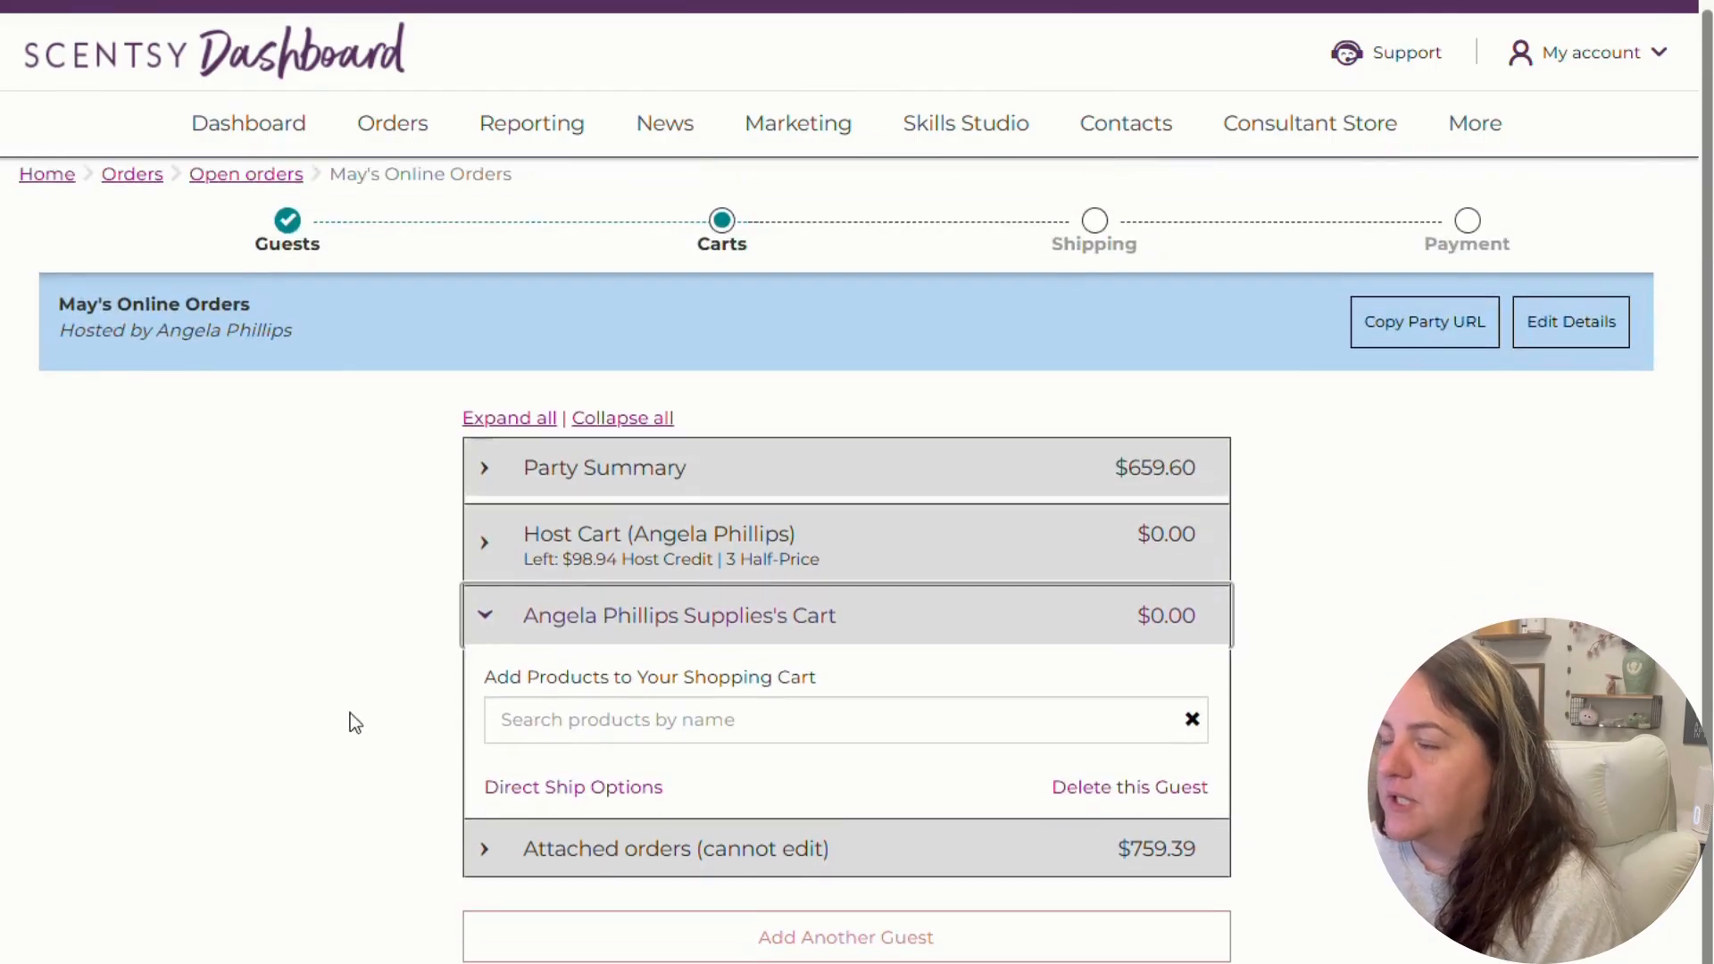
click(563, 719)
text(whiff)
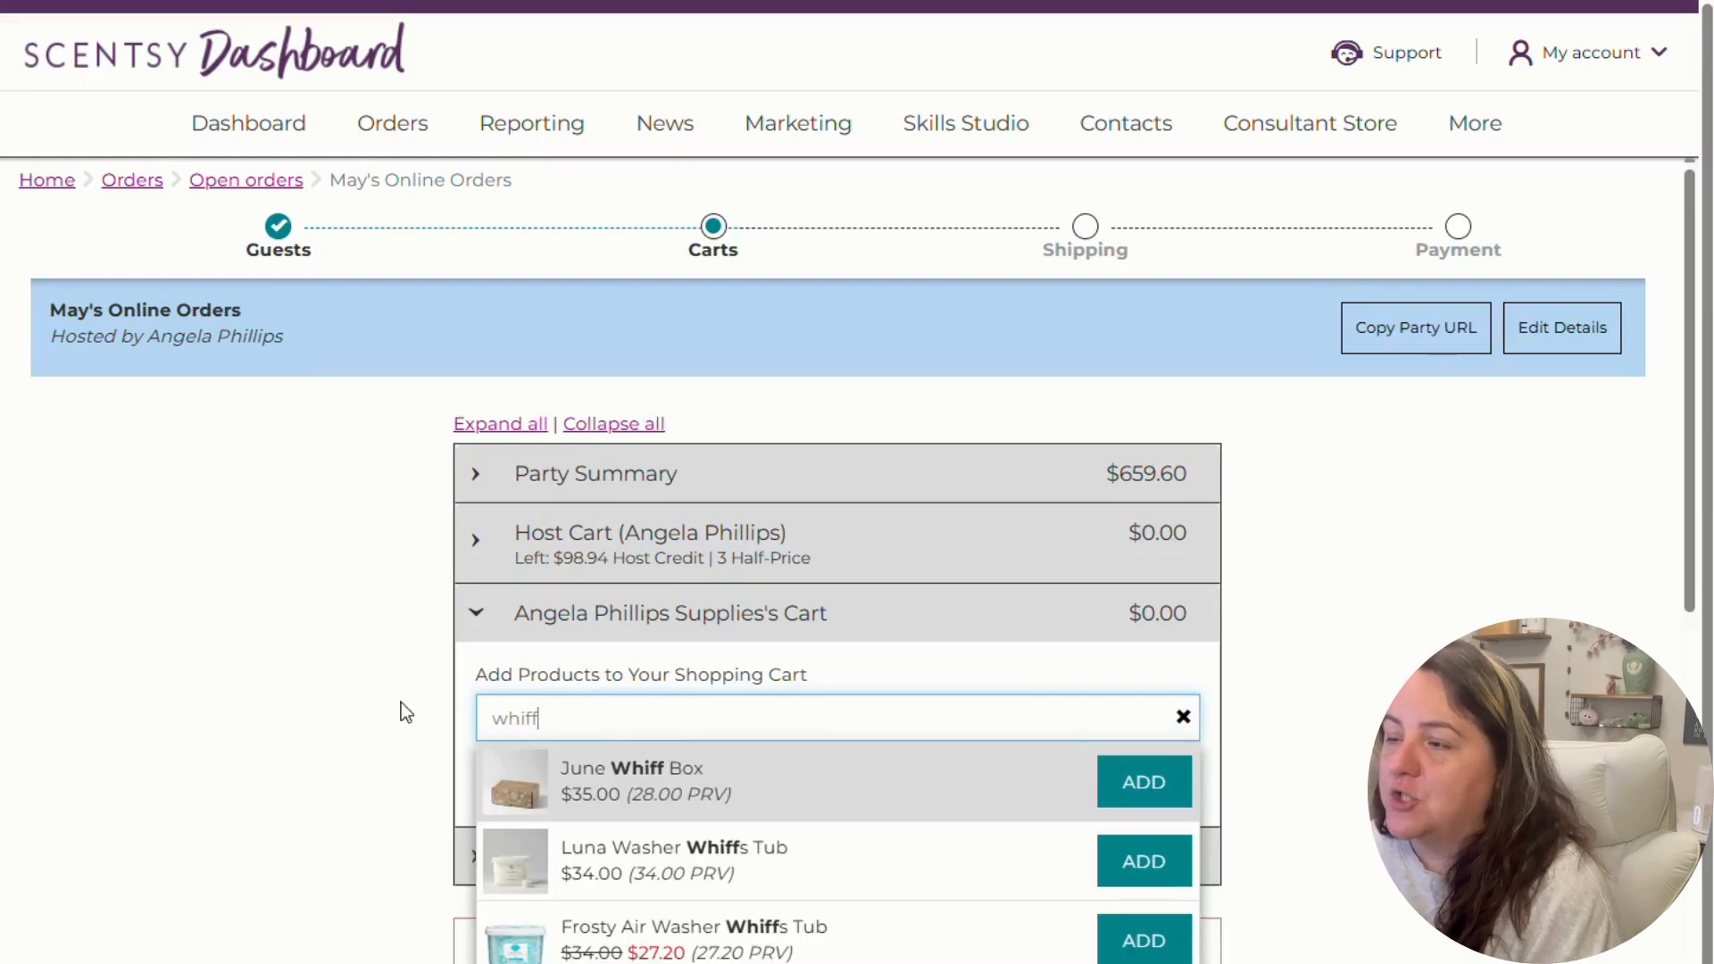
scroll(612, 604, down, 3)
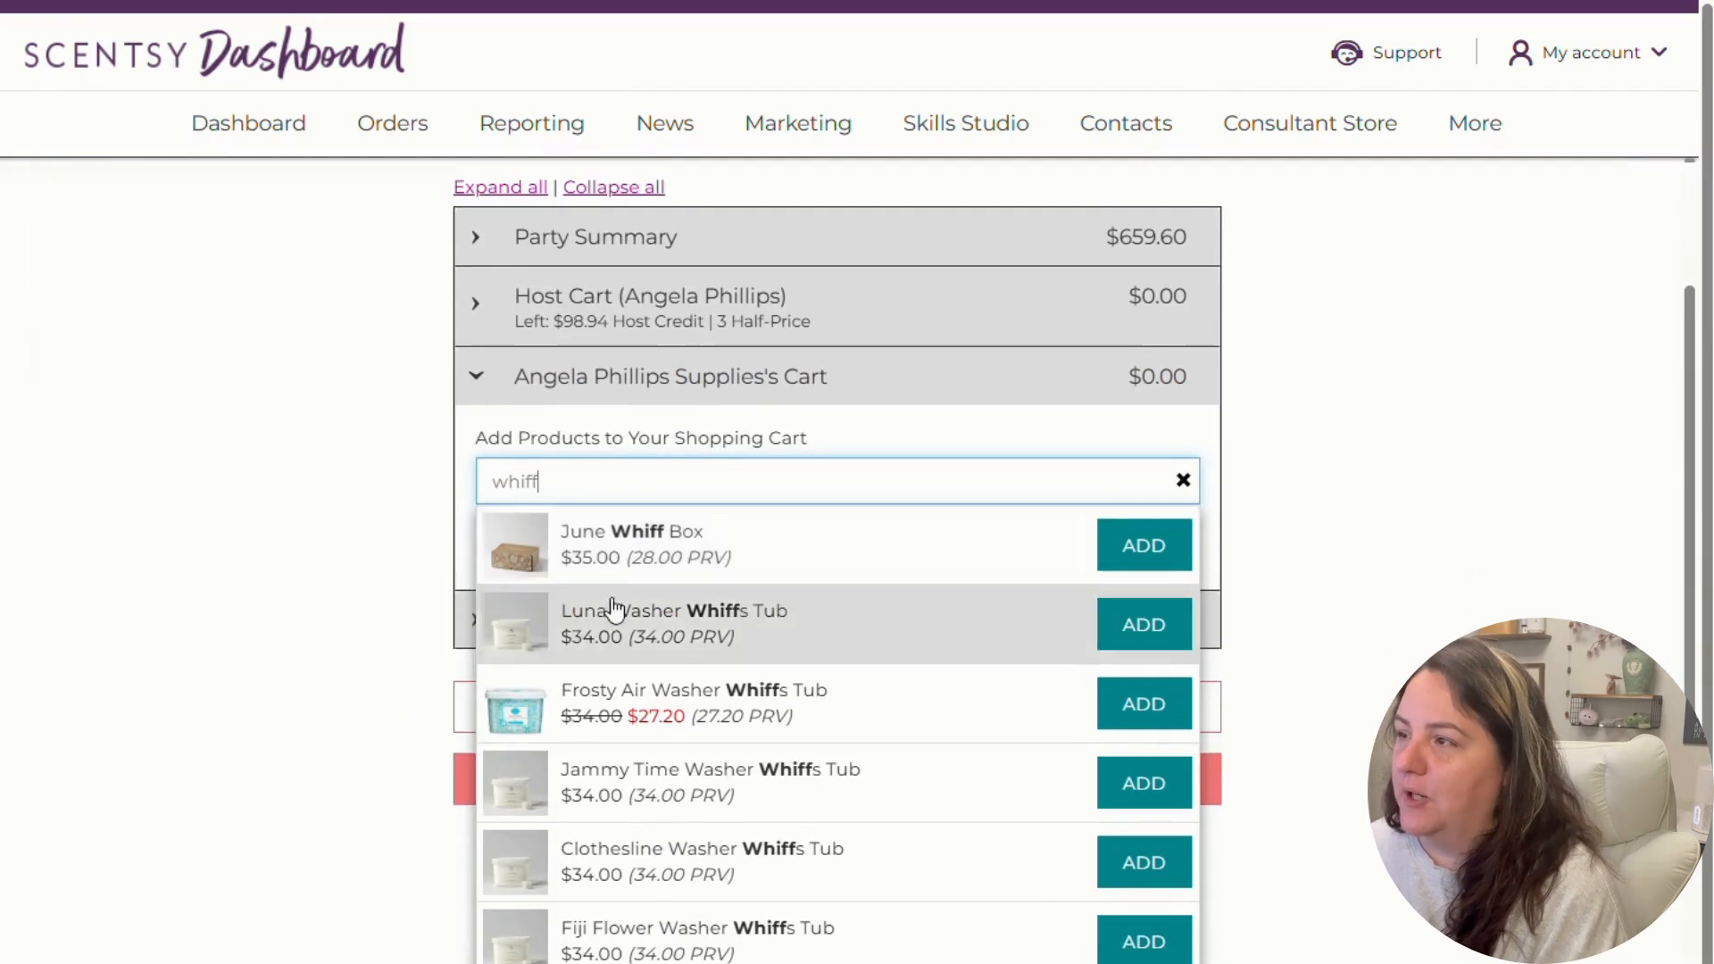
click(1116, 554)
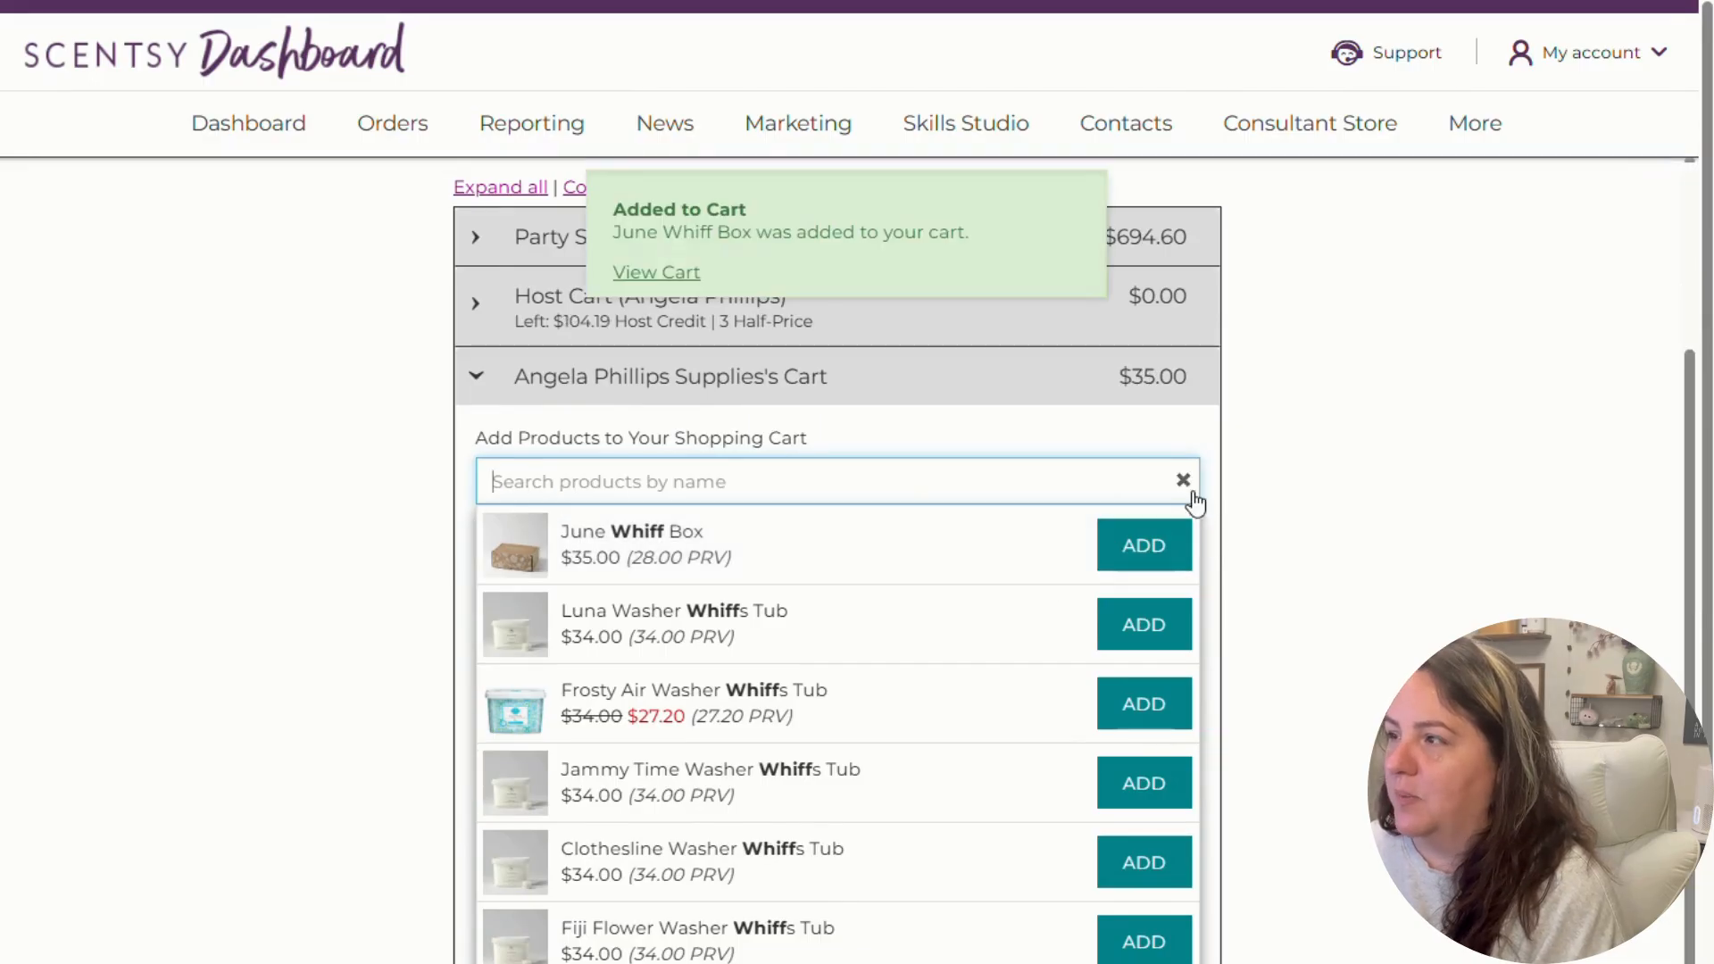
click(1312, 726)
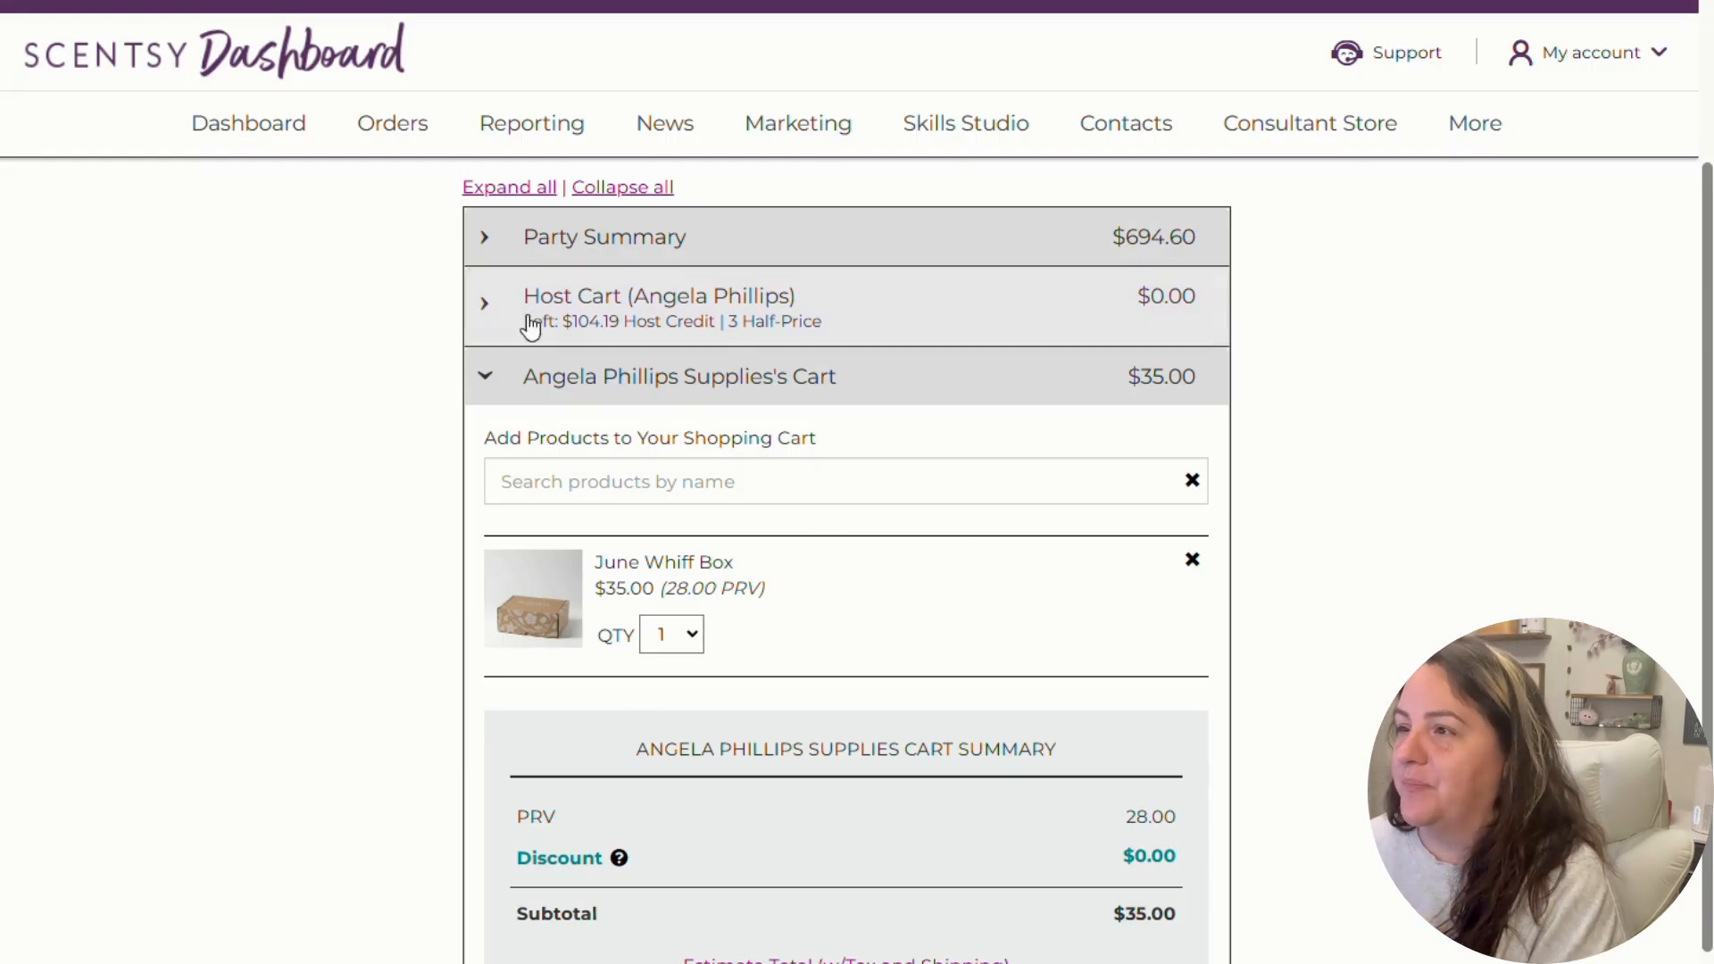
- Assign the Perpetual Party Reward to the supplies guest and add the Amazon Rain - Buttercup Belle Fragrance Flower as the reward
click(493, 252)
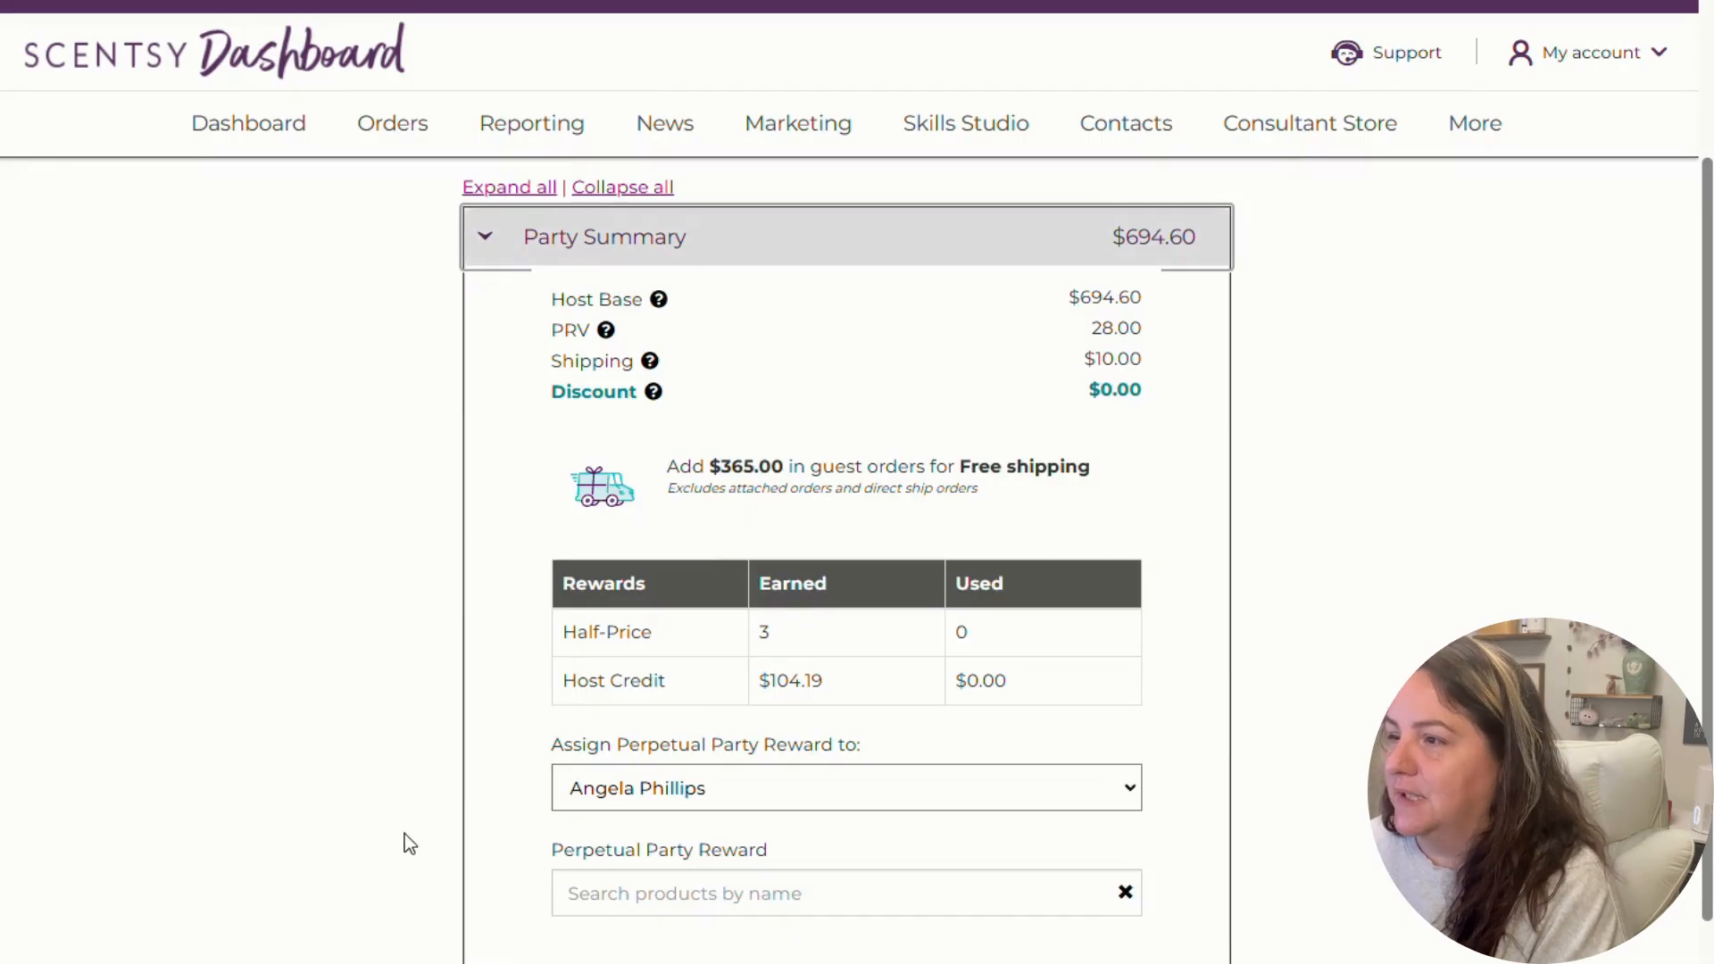
scroll(404, 834, down, 1)
click(721, 669)
click(717, 742)
click(613, 784)
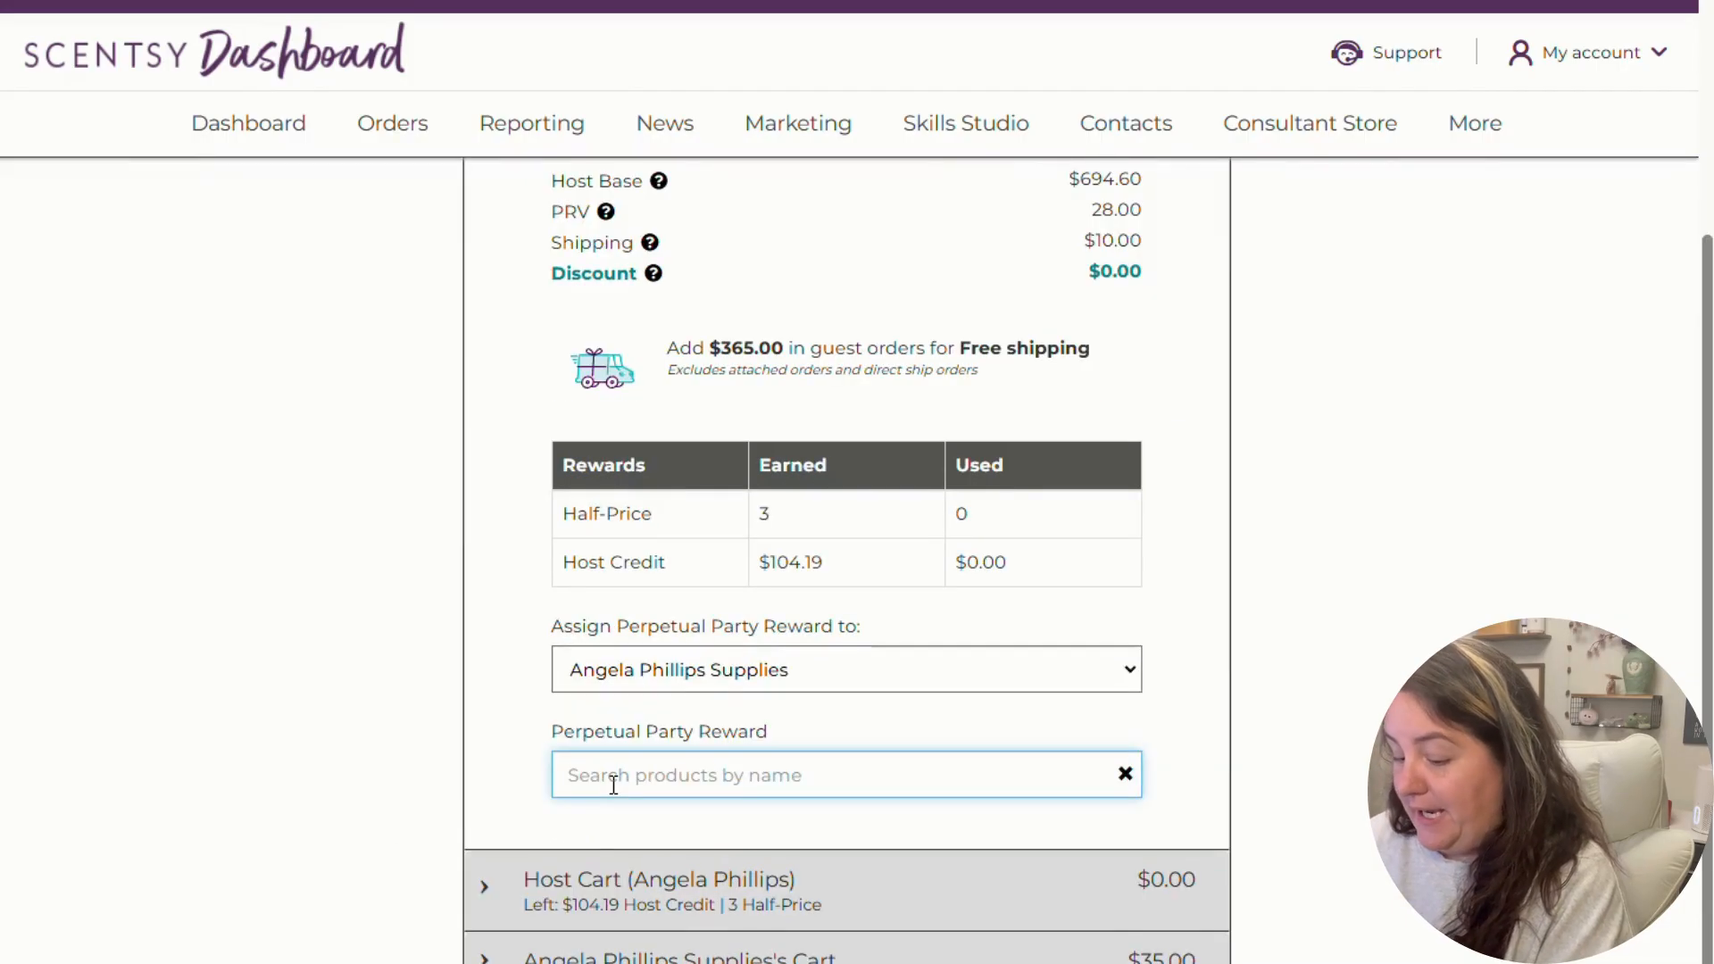
text(amazon)
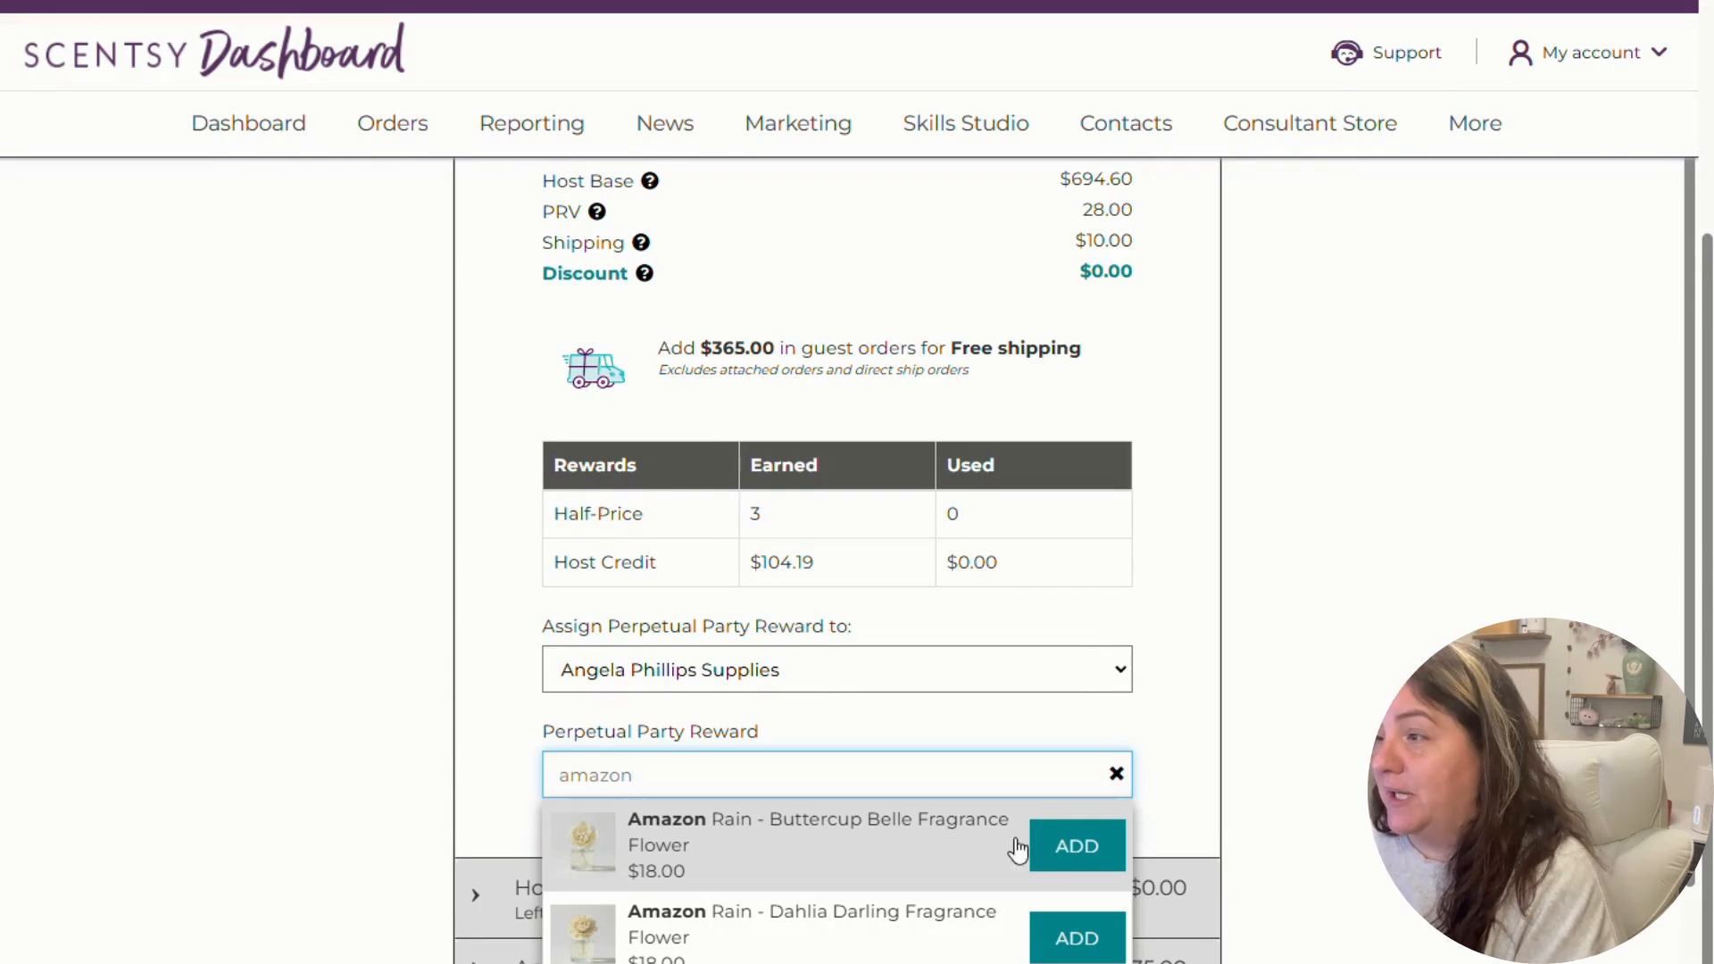
click(1091, 862)
- Review the supplies guest's cart with the reward item and reopen the party summary
scroll(885, 793, down, 3)
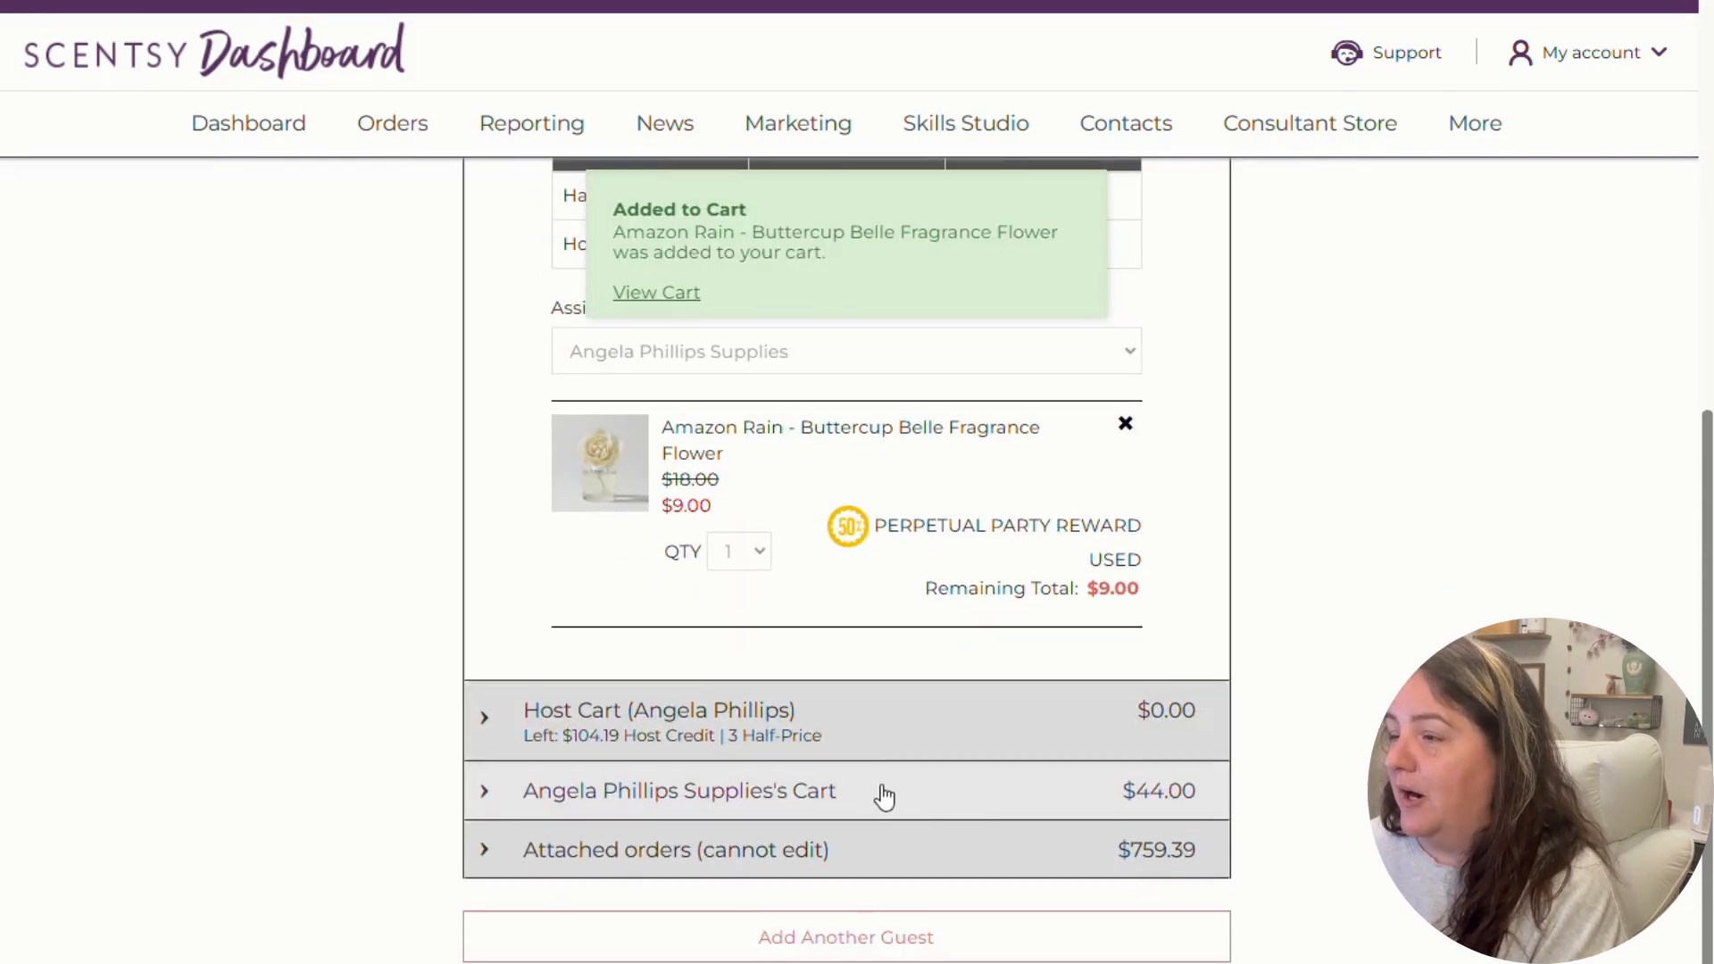
click(885, 793)
scroll(1362, 701, up, 3)
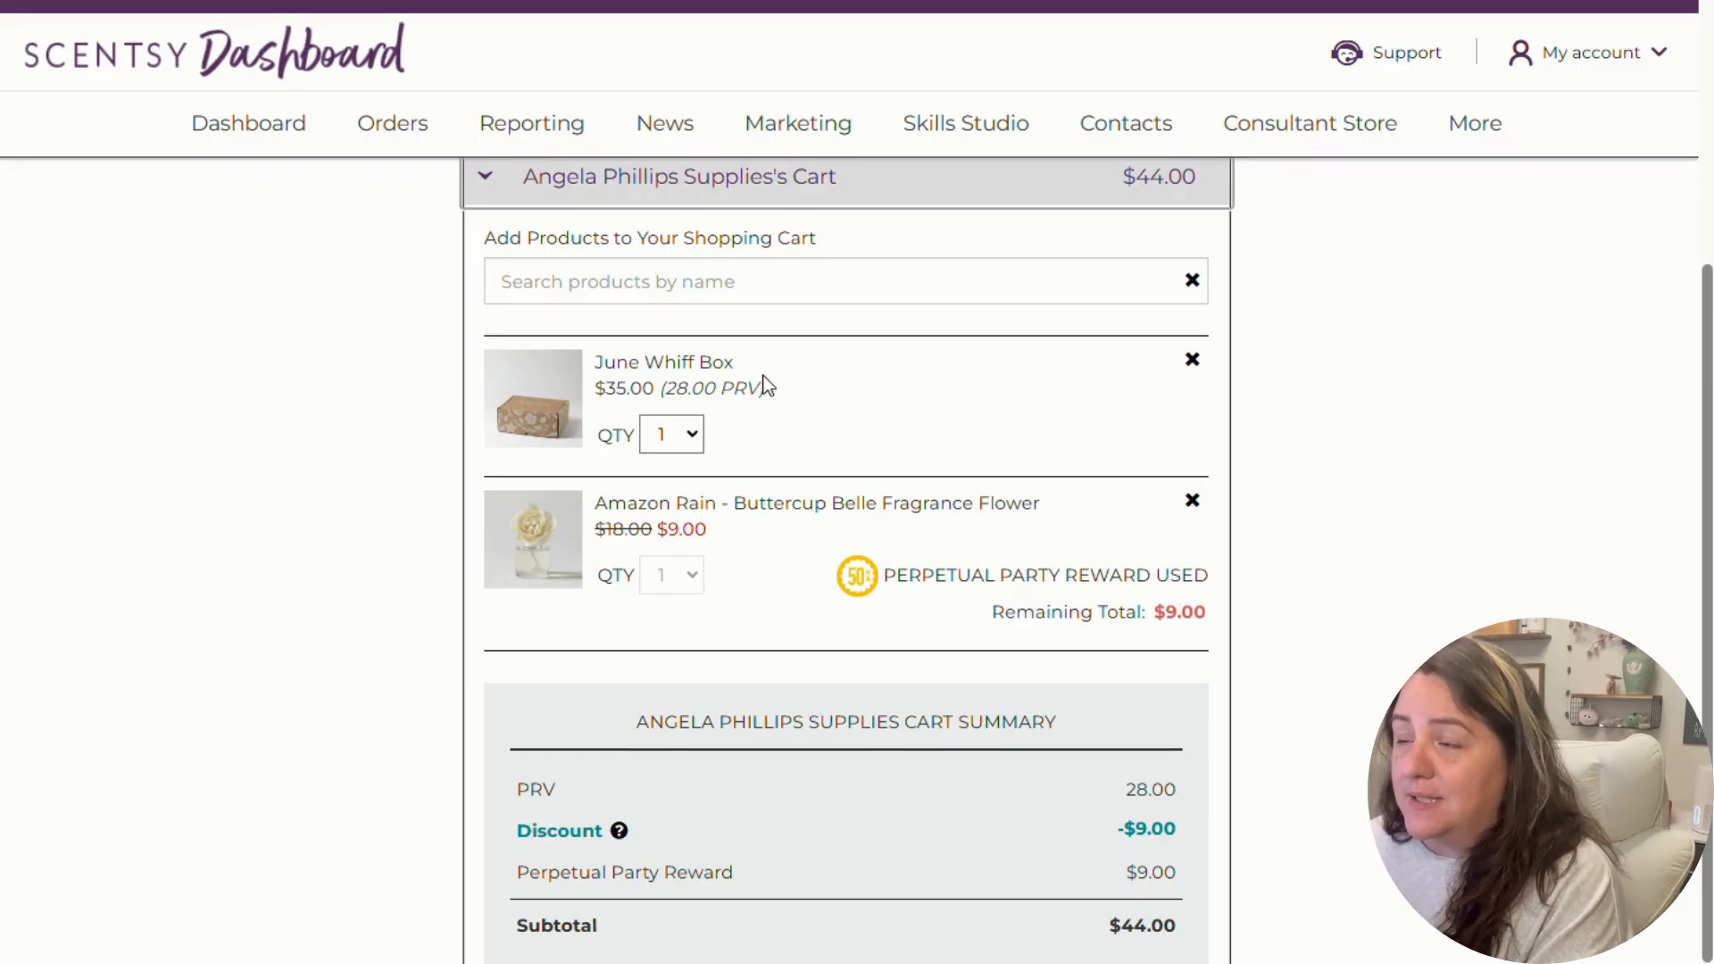
scroll(792, 545, up, 5)
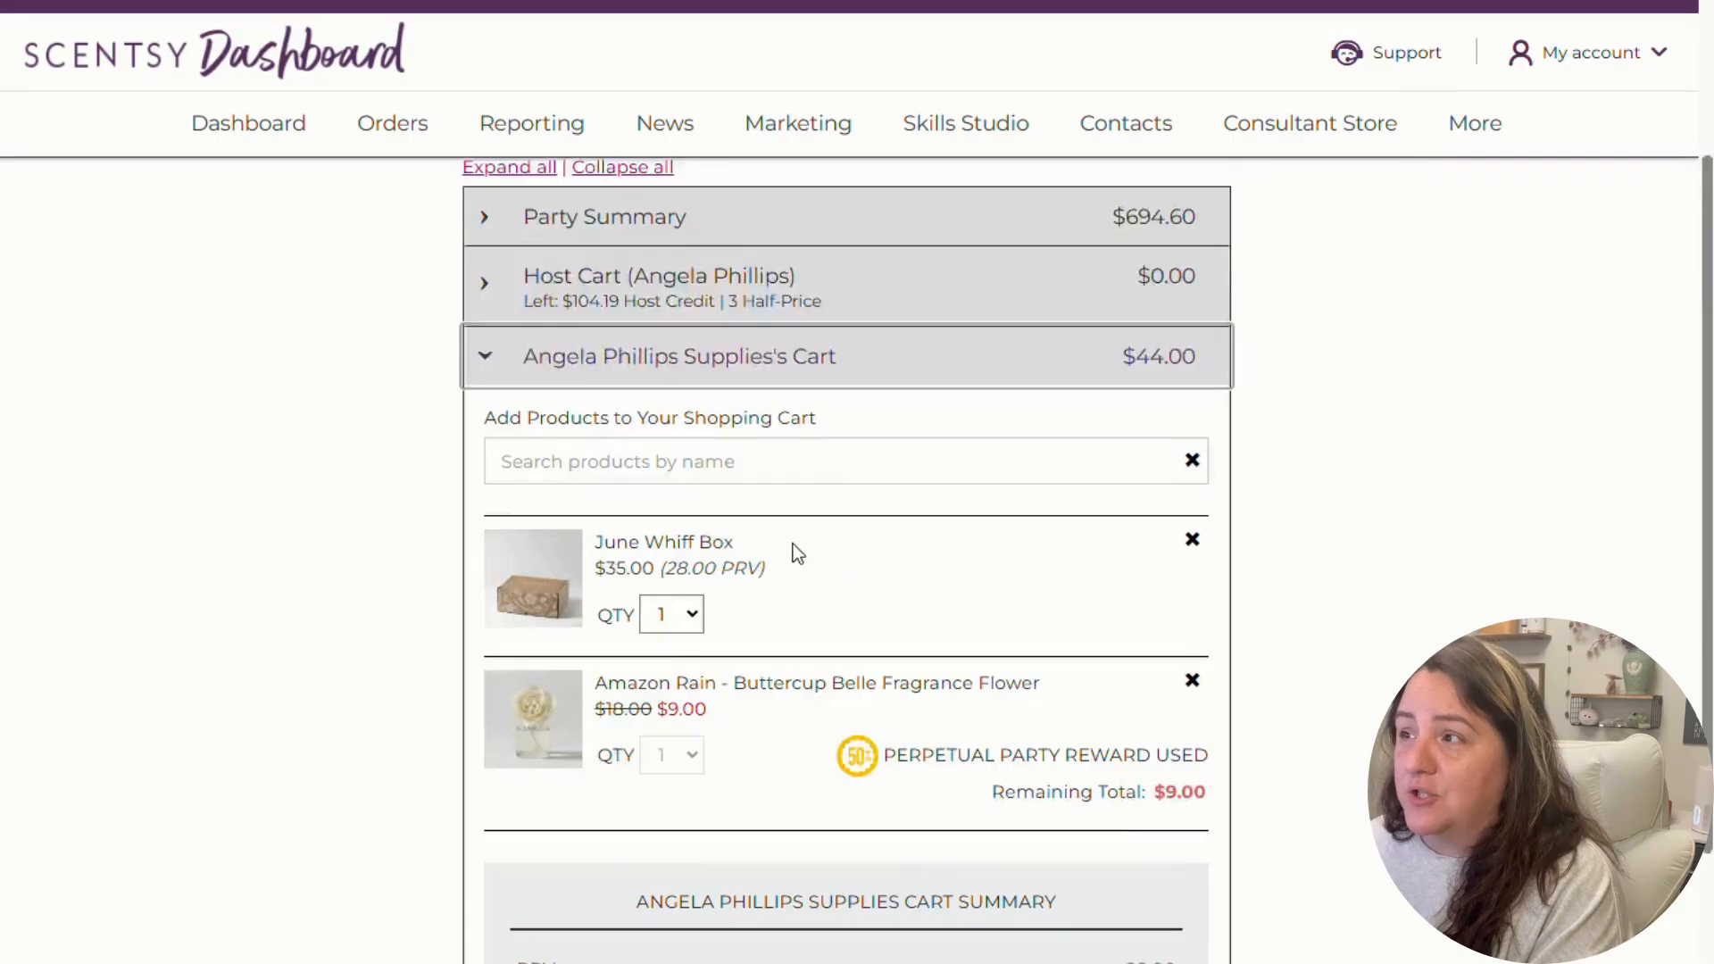
click(585, 495)
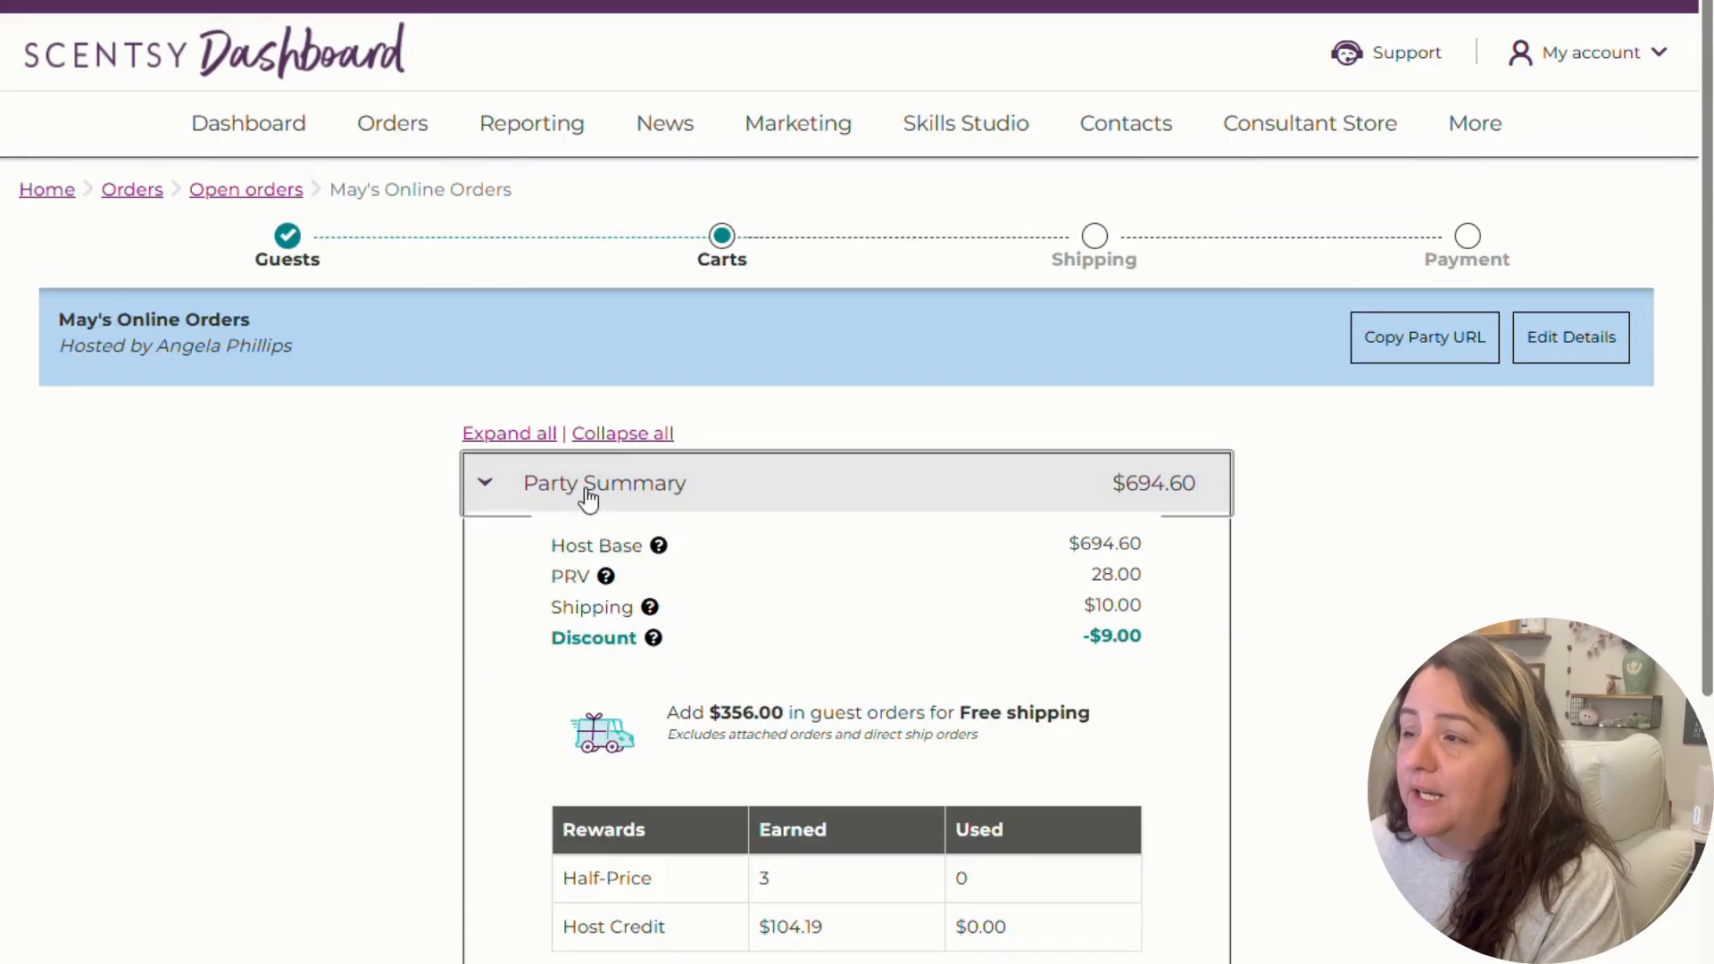
- Examine the host base and PRV amounts in the party summary along with the Perpetual Party Reward item
scroll(450, 533, down, 1)
drag(562, 458, 594, 460)
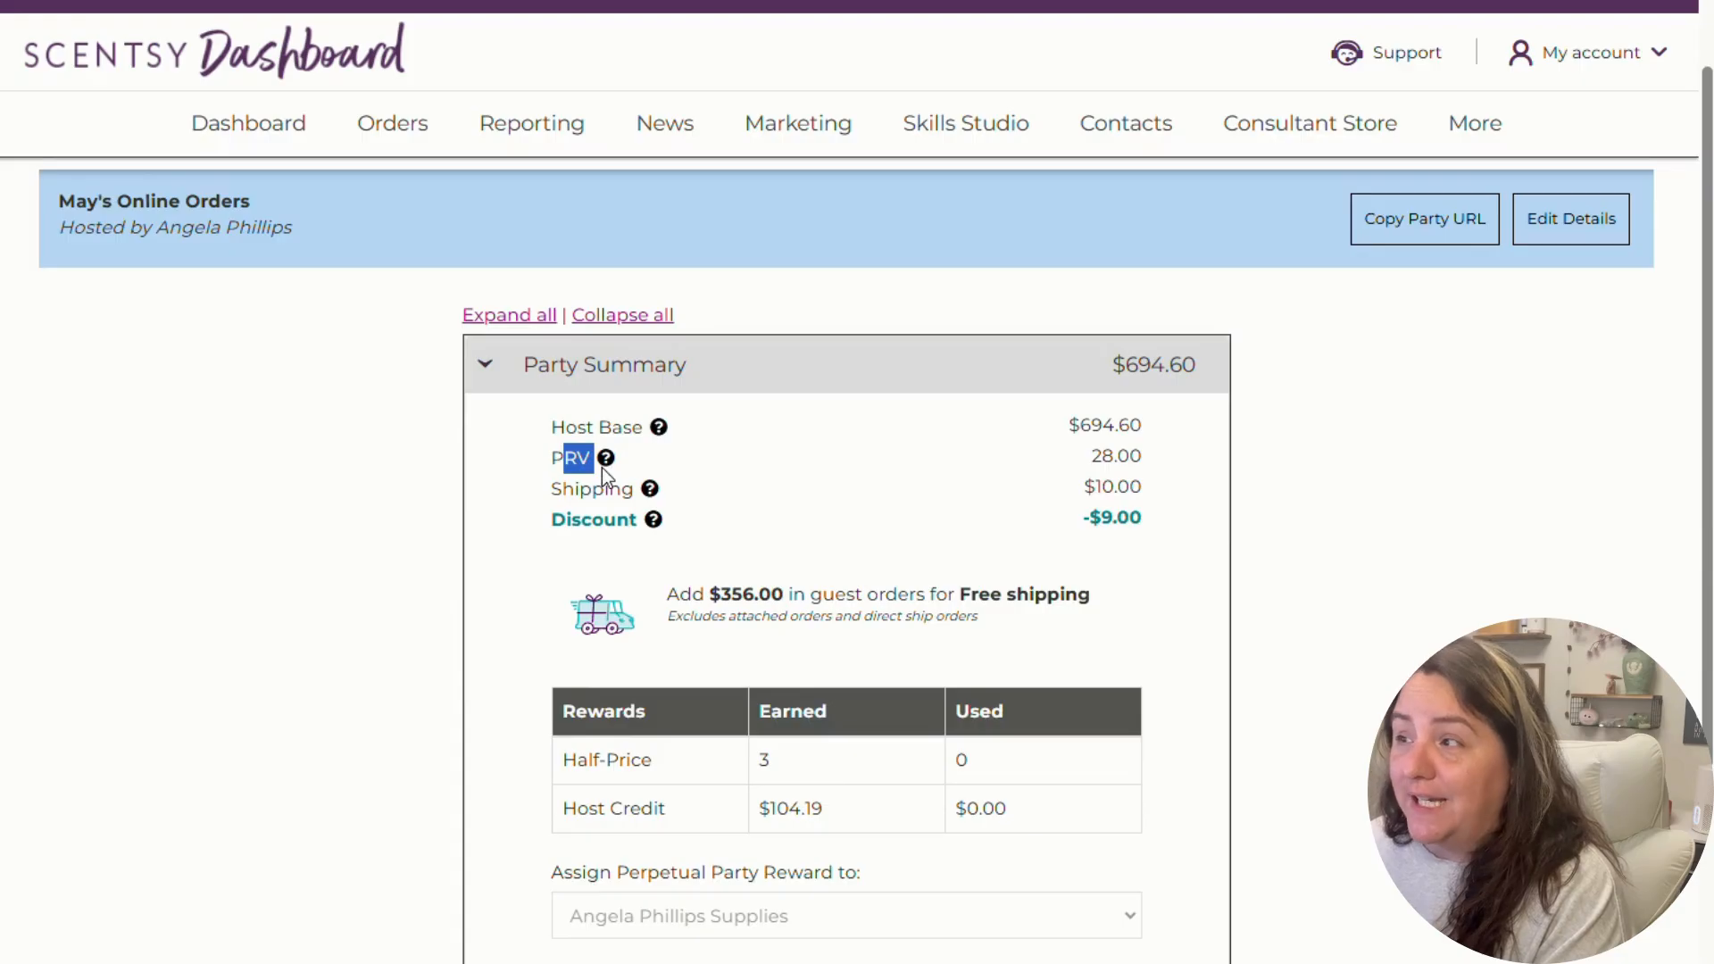
drag(1091, 456, 1145, 458)
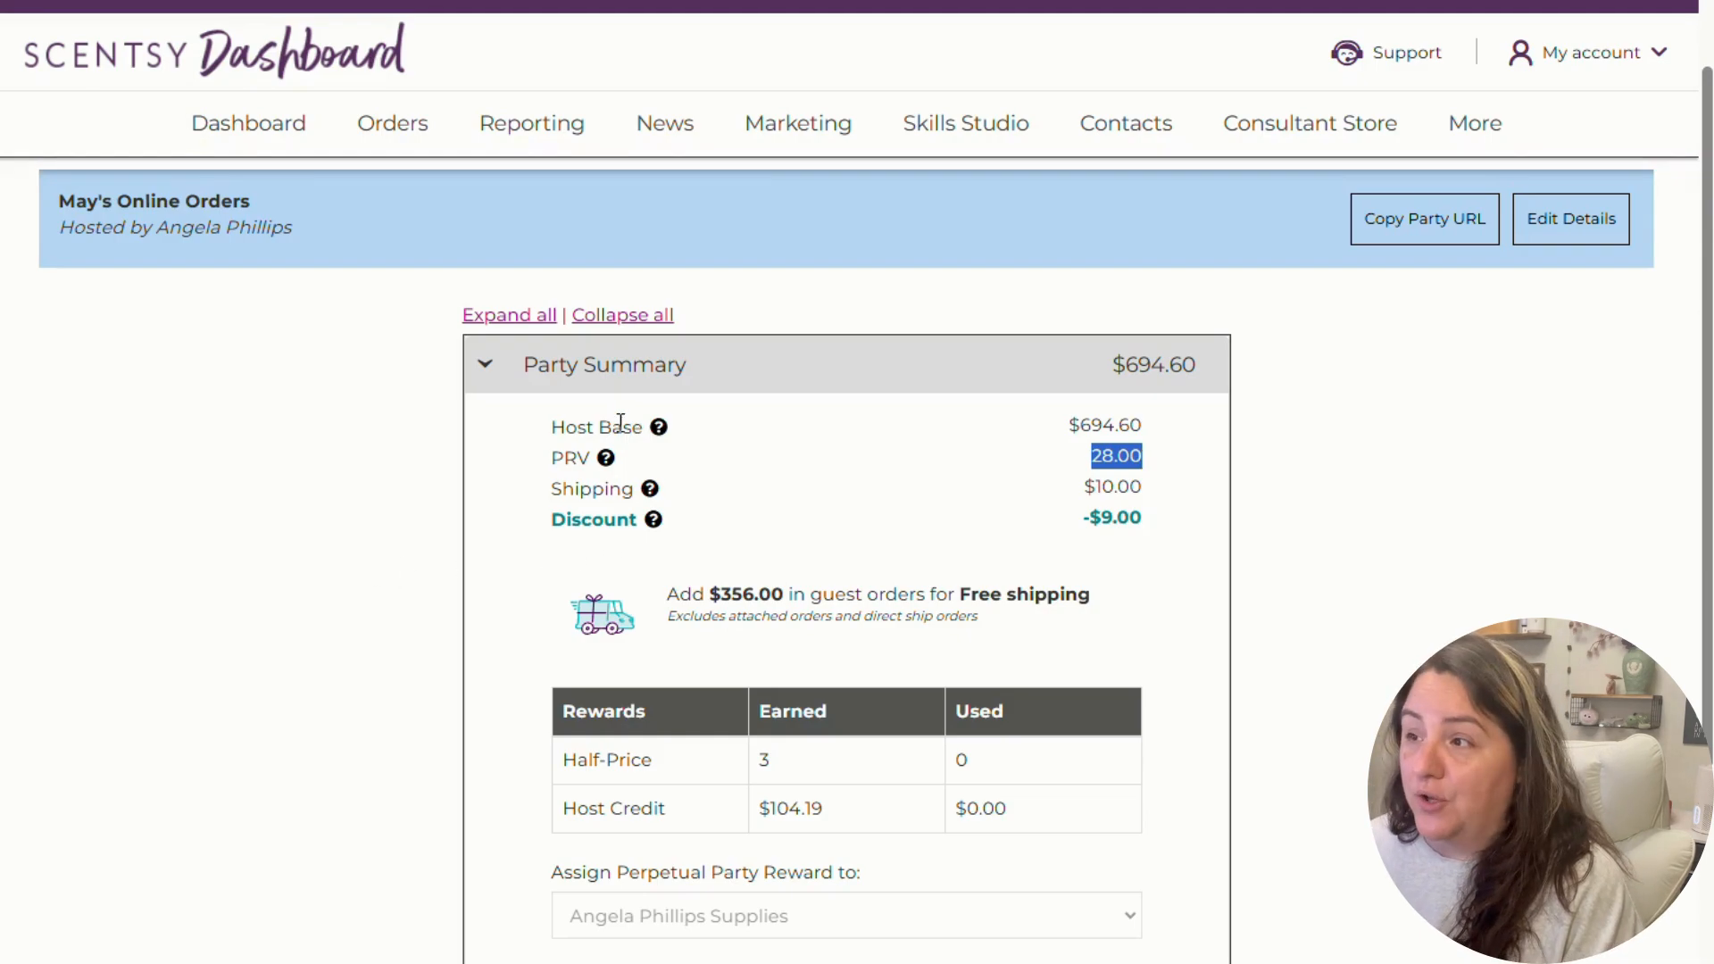
click(560, 432)
triple_click(560, 432)
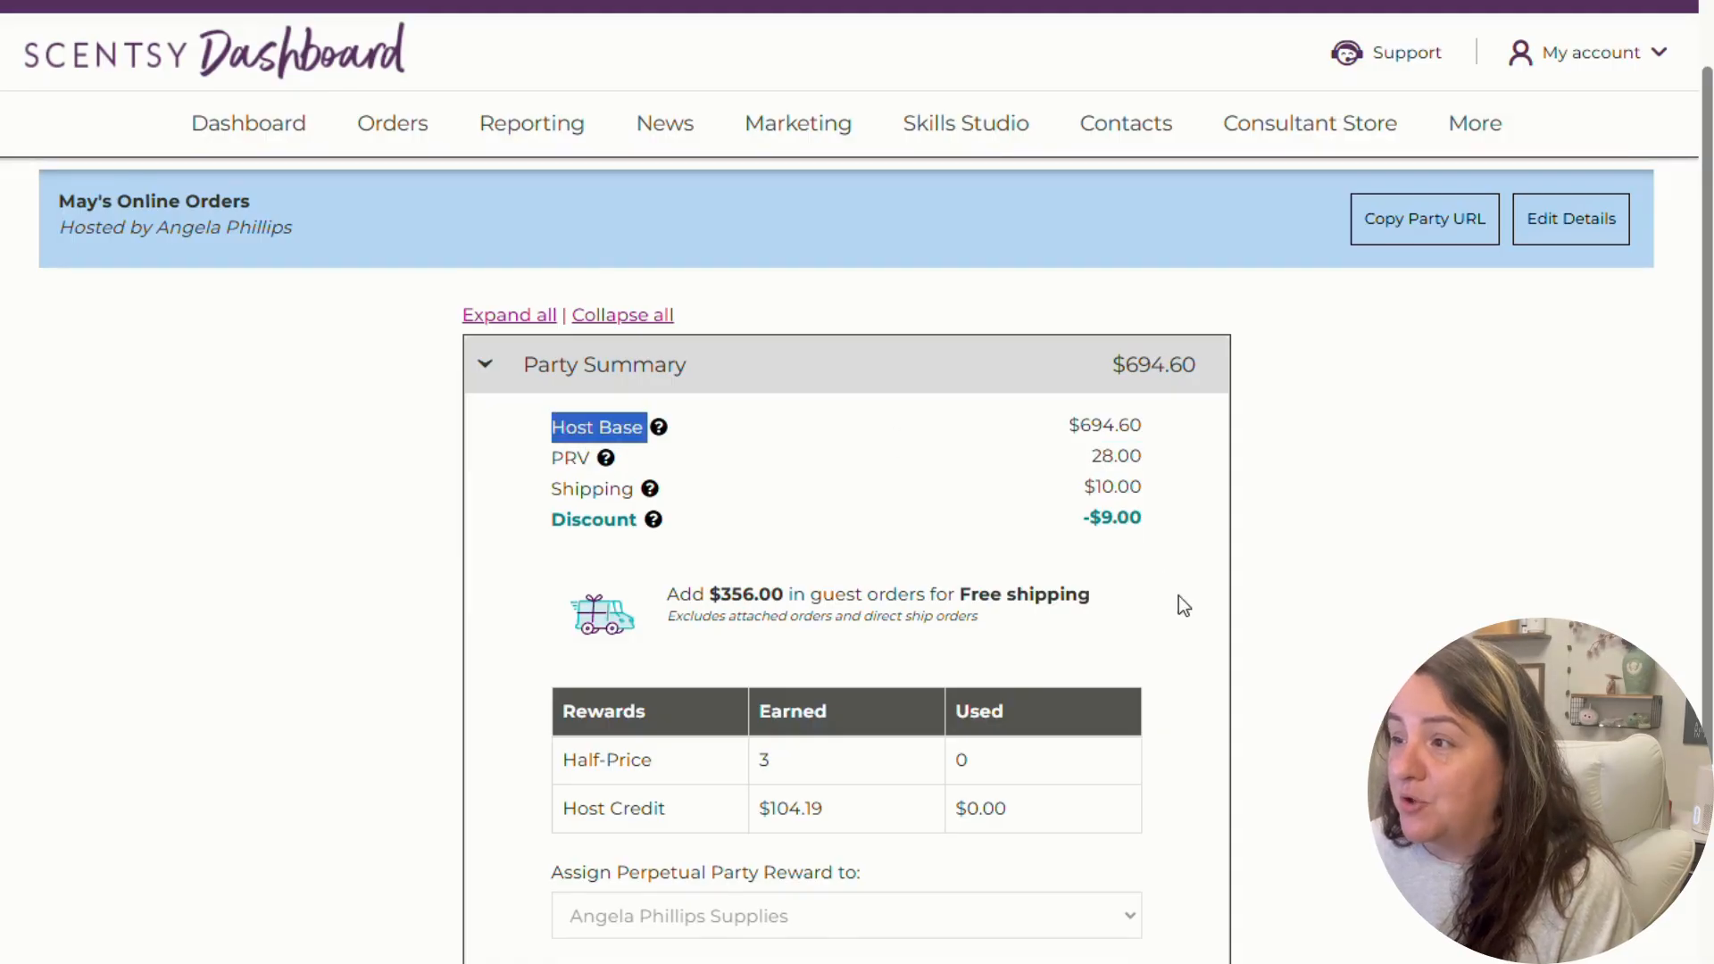
scroll(1169, 584, down, 5)
scroll(1187, 723, up, 4)
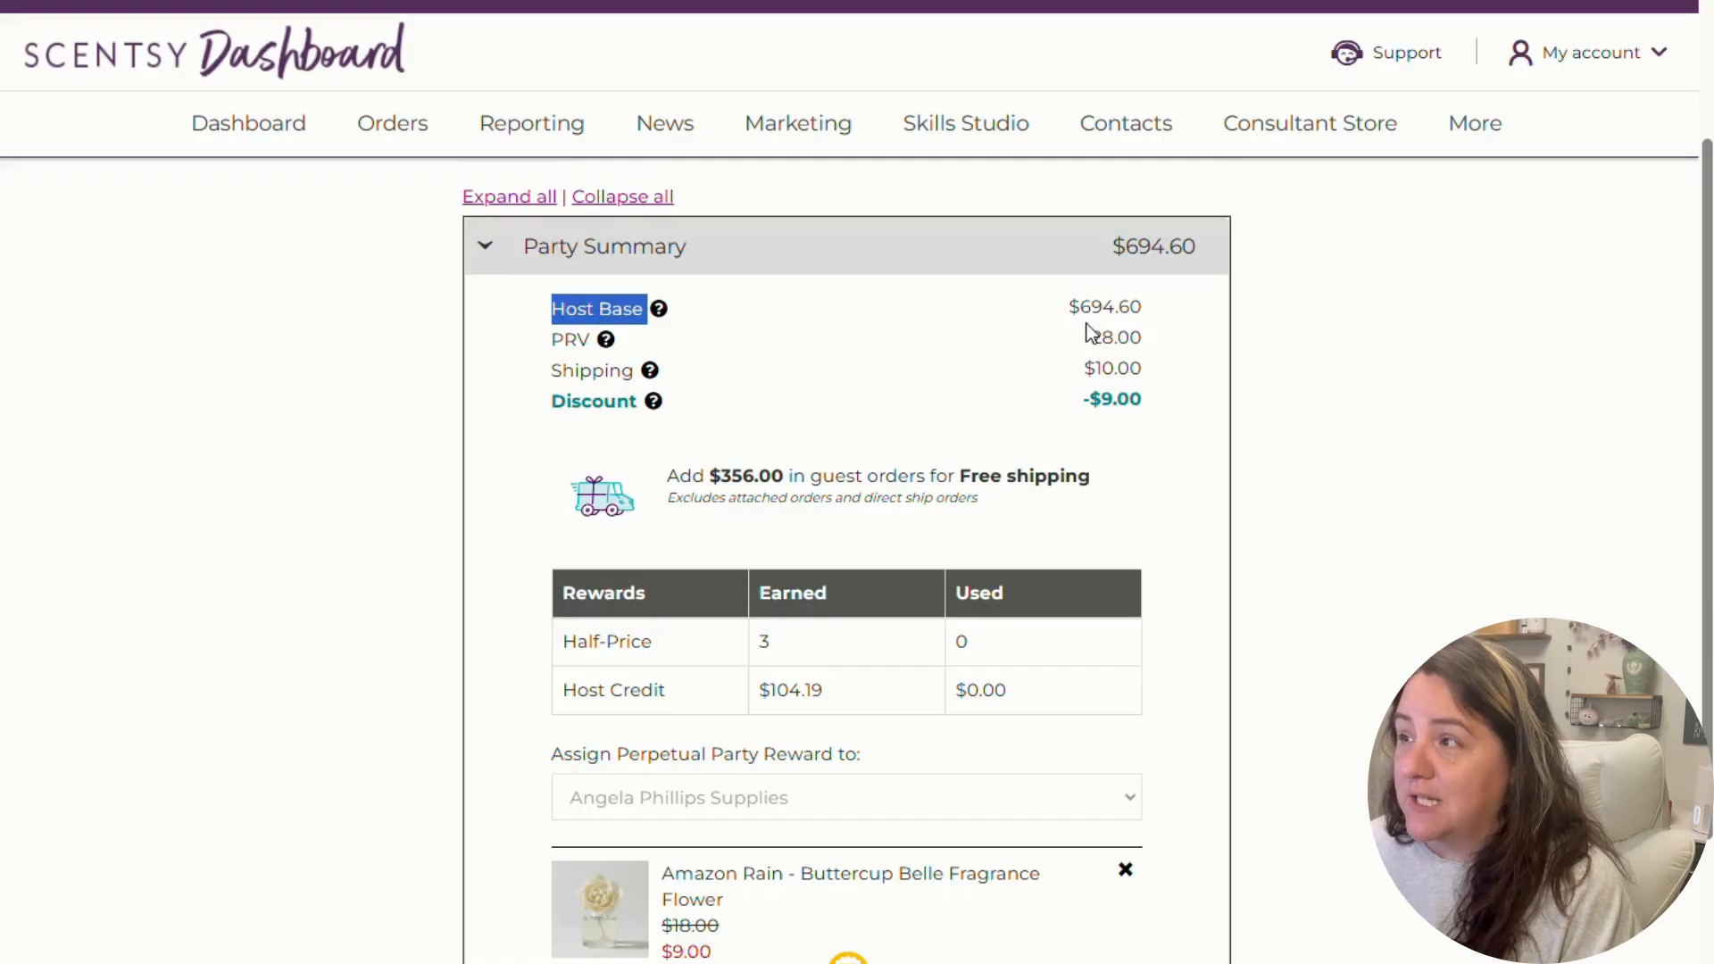
- Remove the Amazon Rain - Buttercup Belle Fragrance Flower reward and the June Whiff Box from the supplies guest's cart
click(1124, 872)
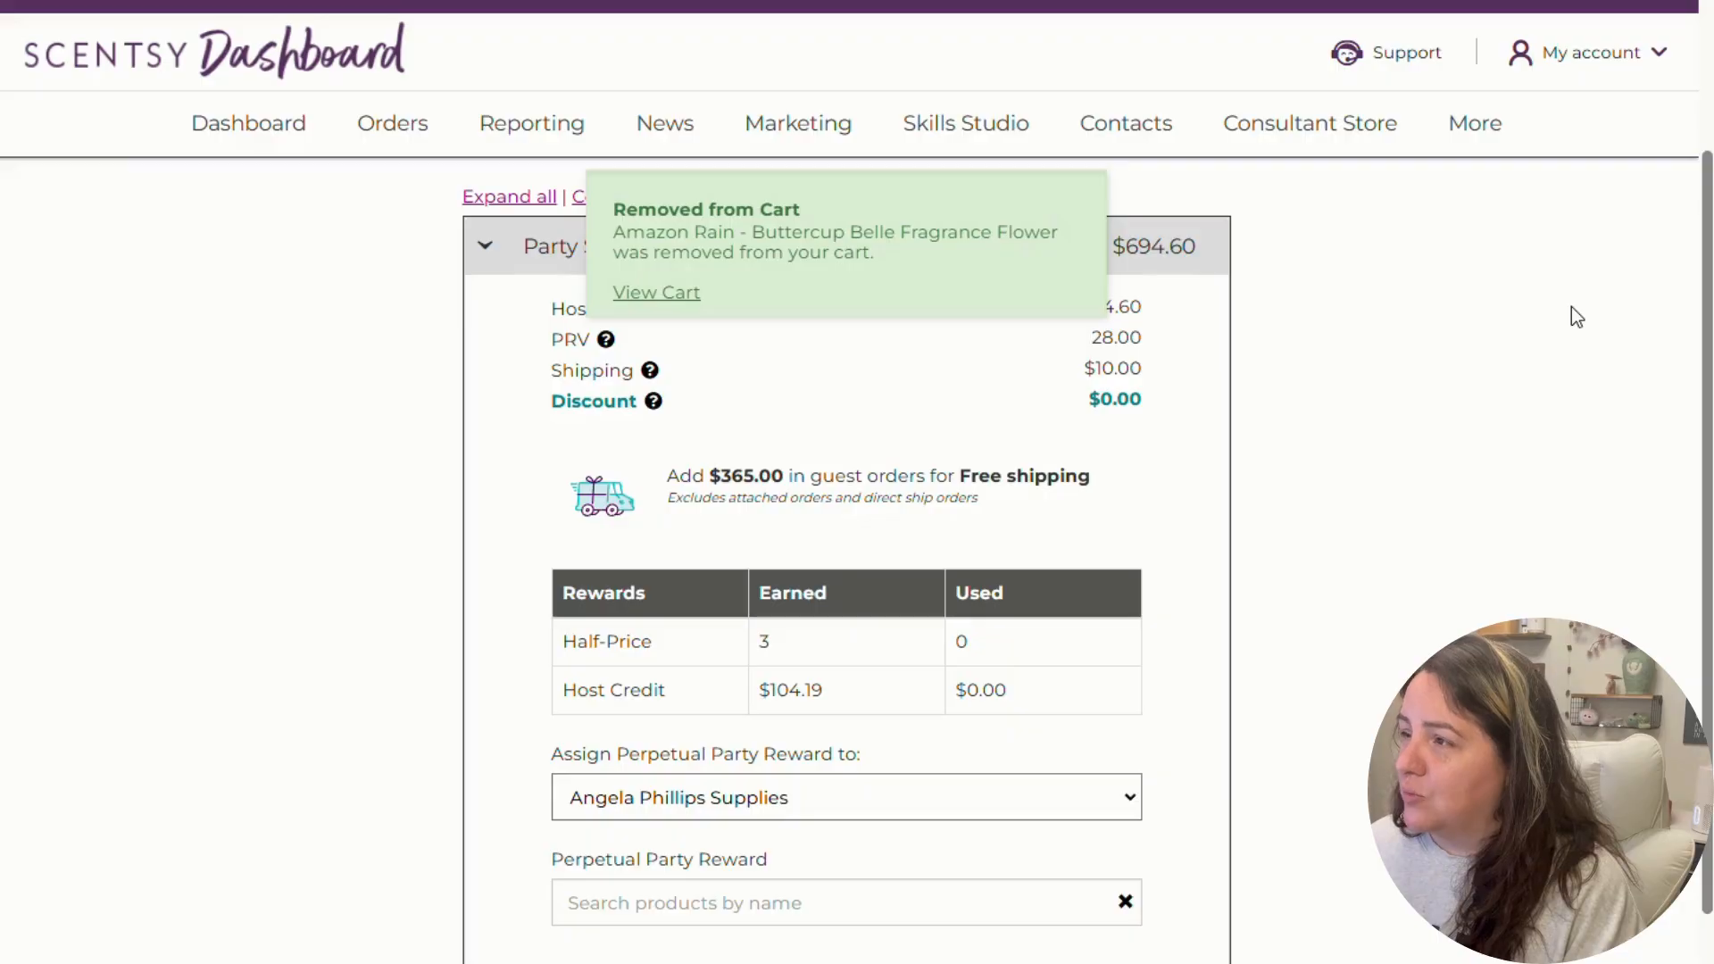
scroll(1576, 317, up, 3)
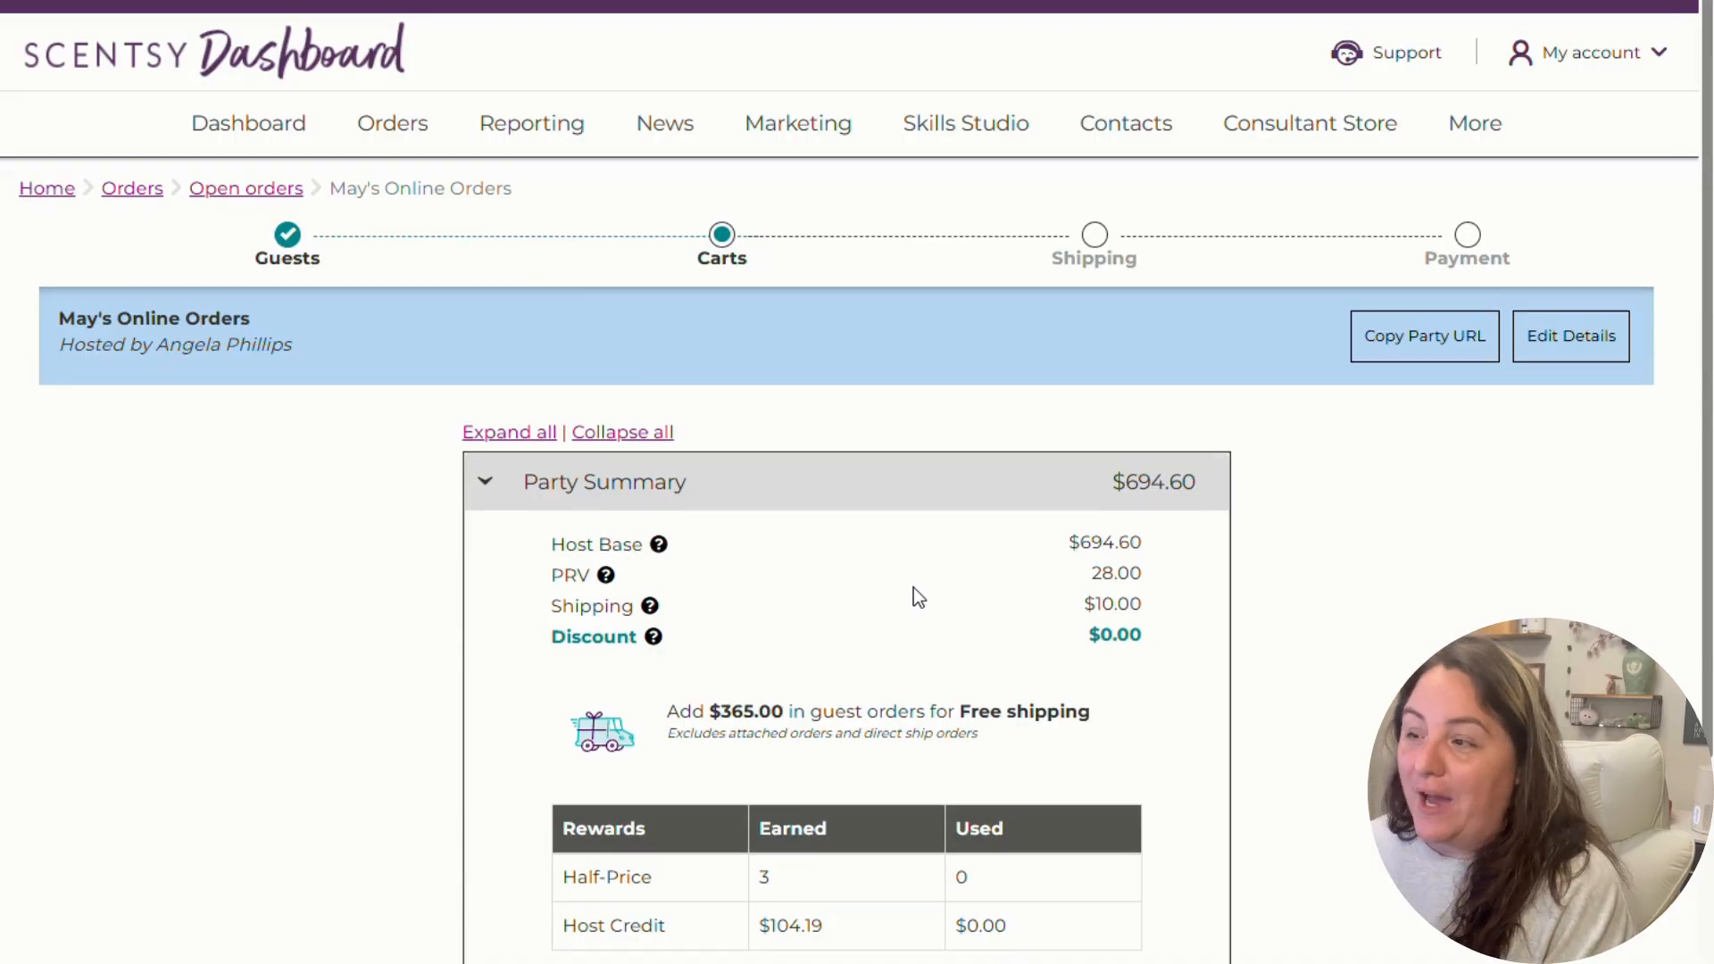
scroll(913, 592, down, 4)
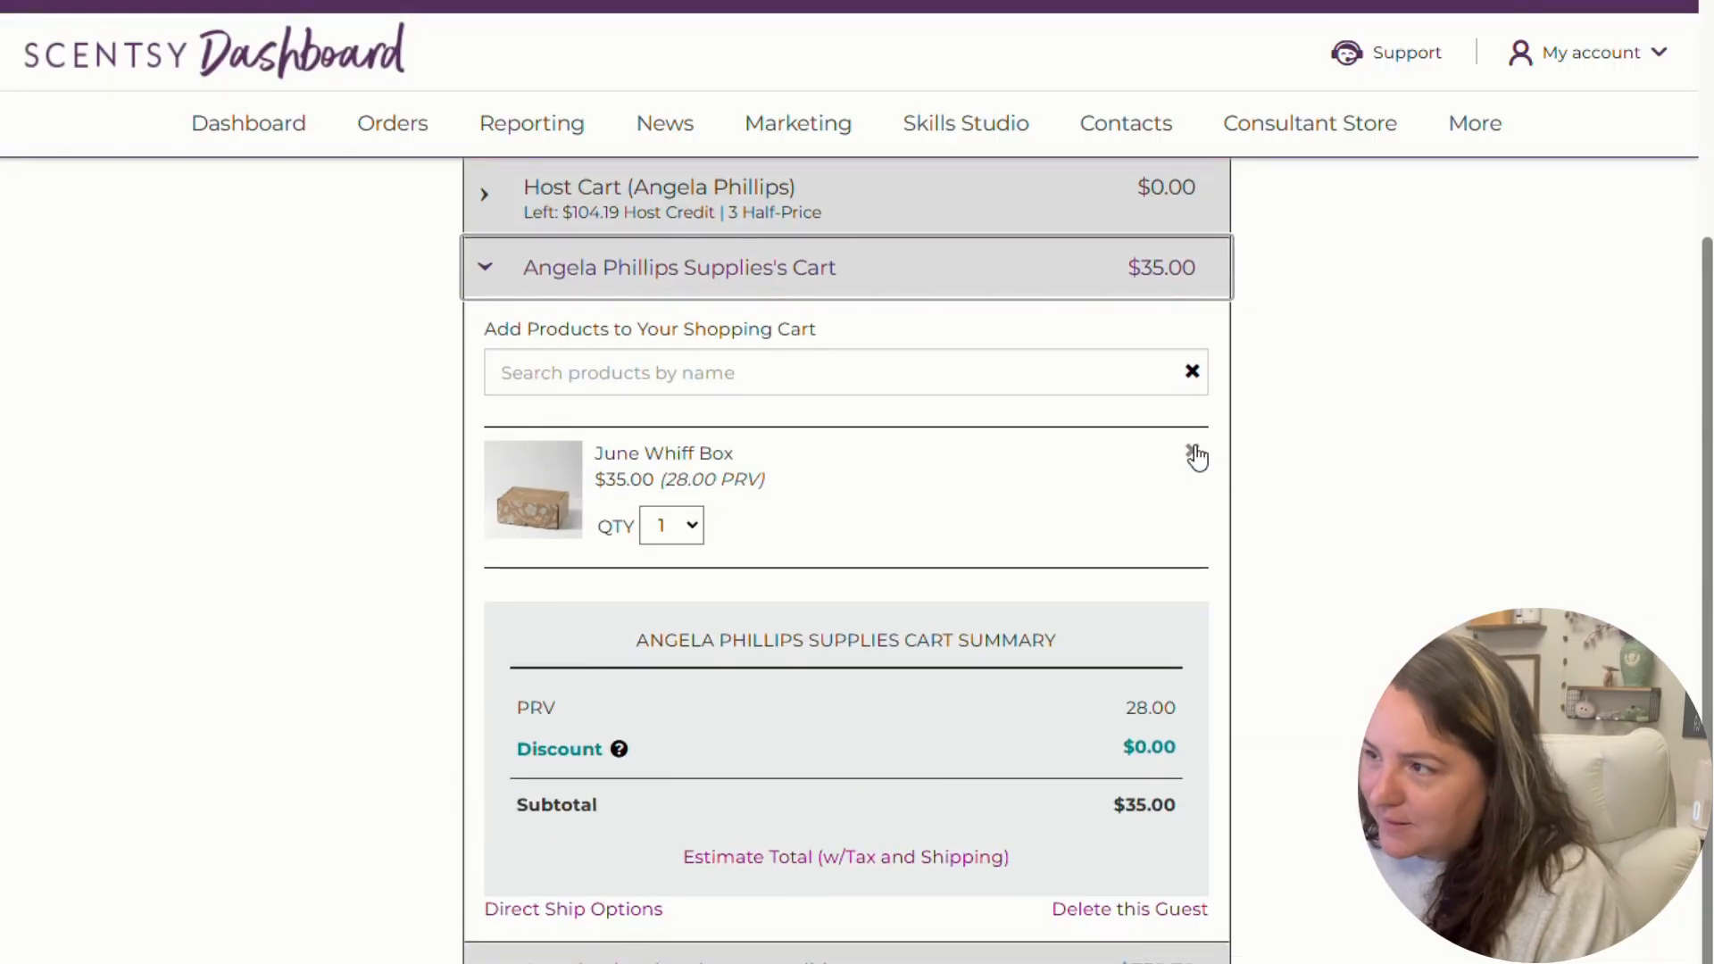
click(1196, 457)
- Review the host cart, then search for "donut" in the supplies guest's cart and clear the search
click(482, 553)
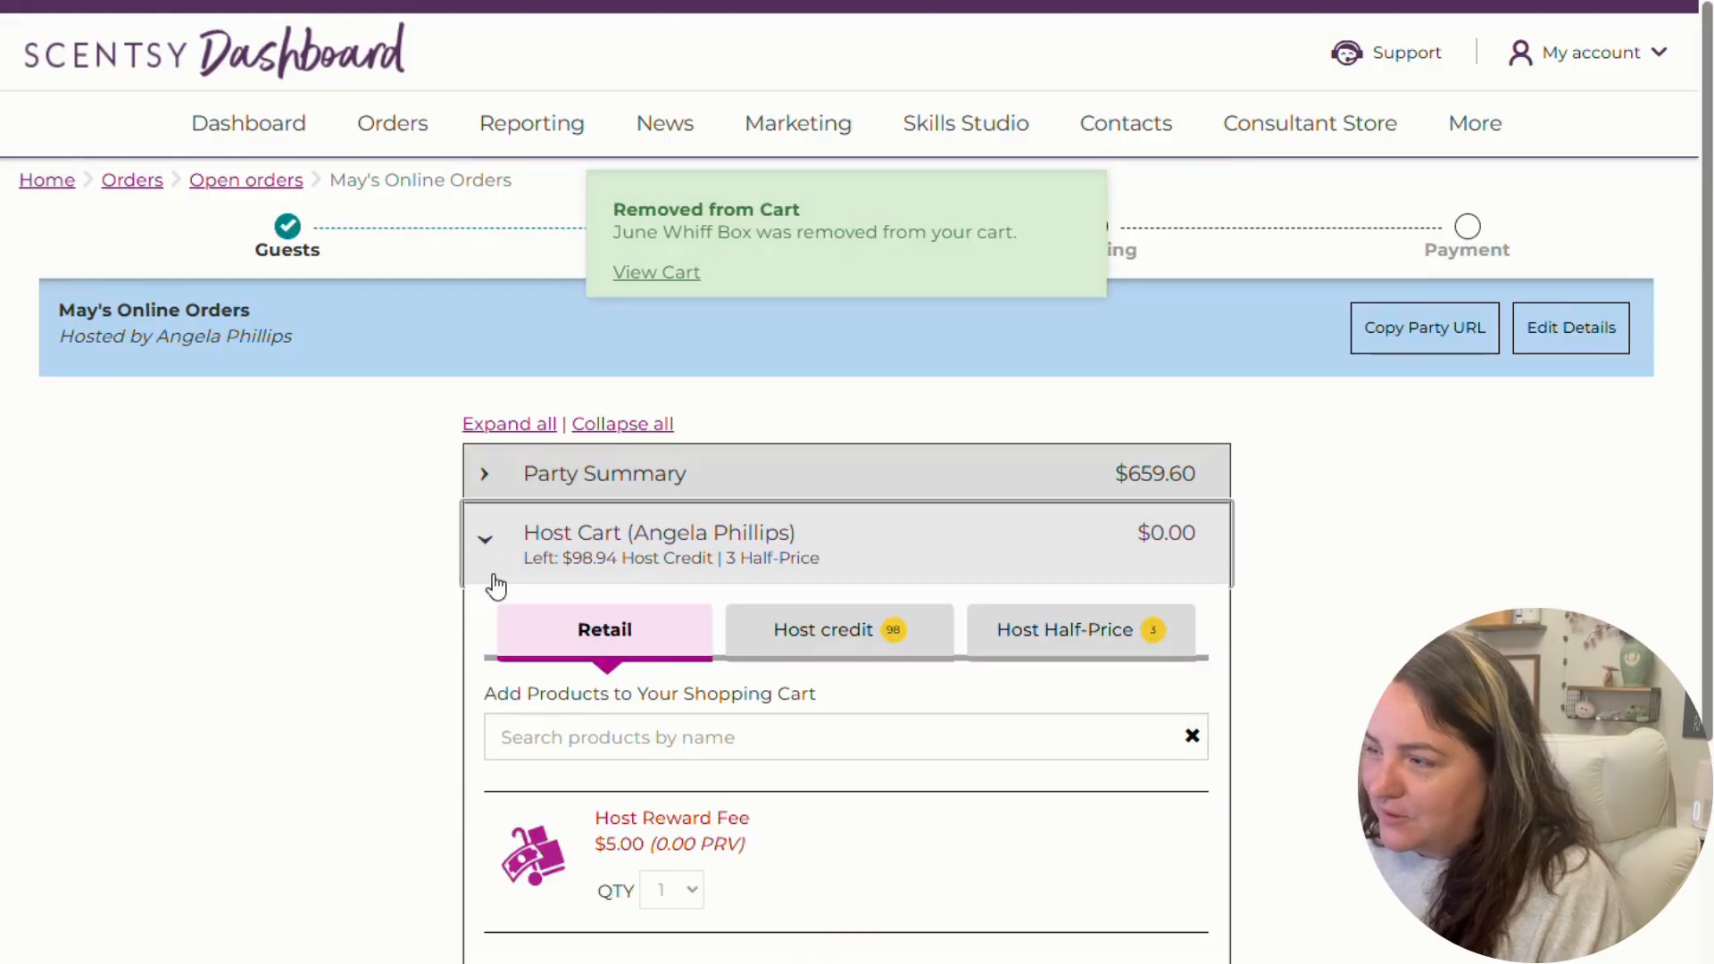
scroll(473, 669, down, 2)
scroll(427, 803, down, 4)
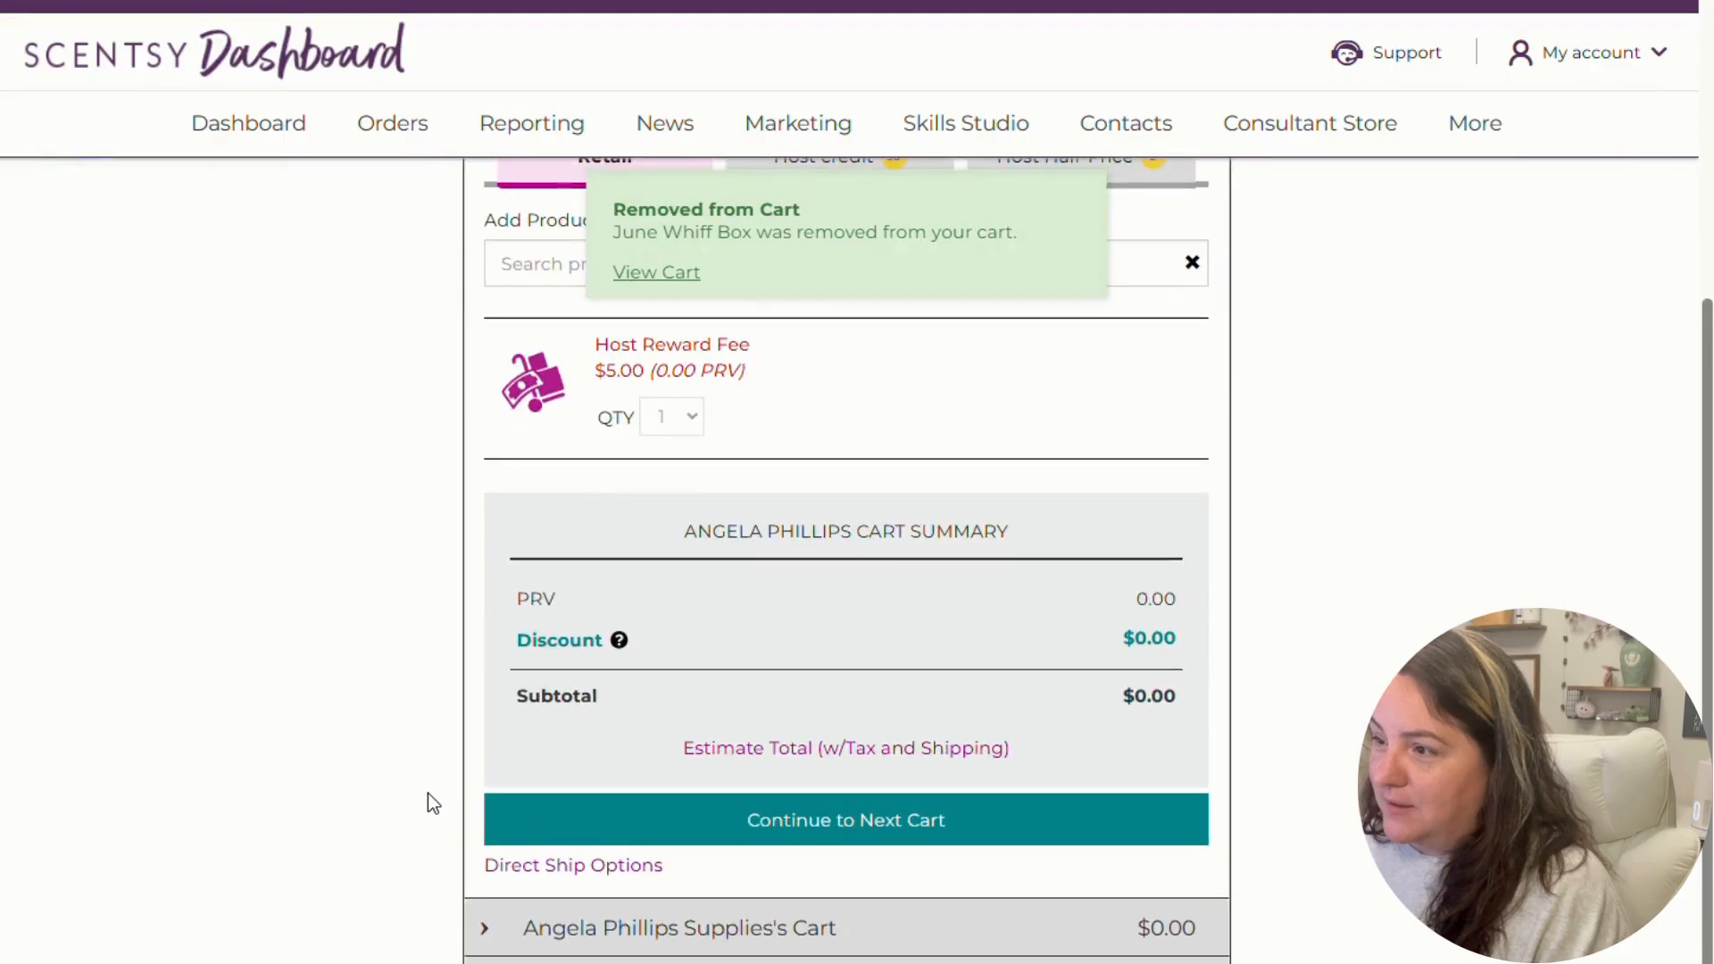
scroll(482, 794, down, 2)
click(544, 788)
click(620, 719)
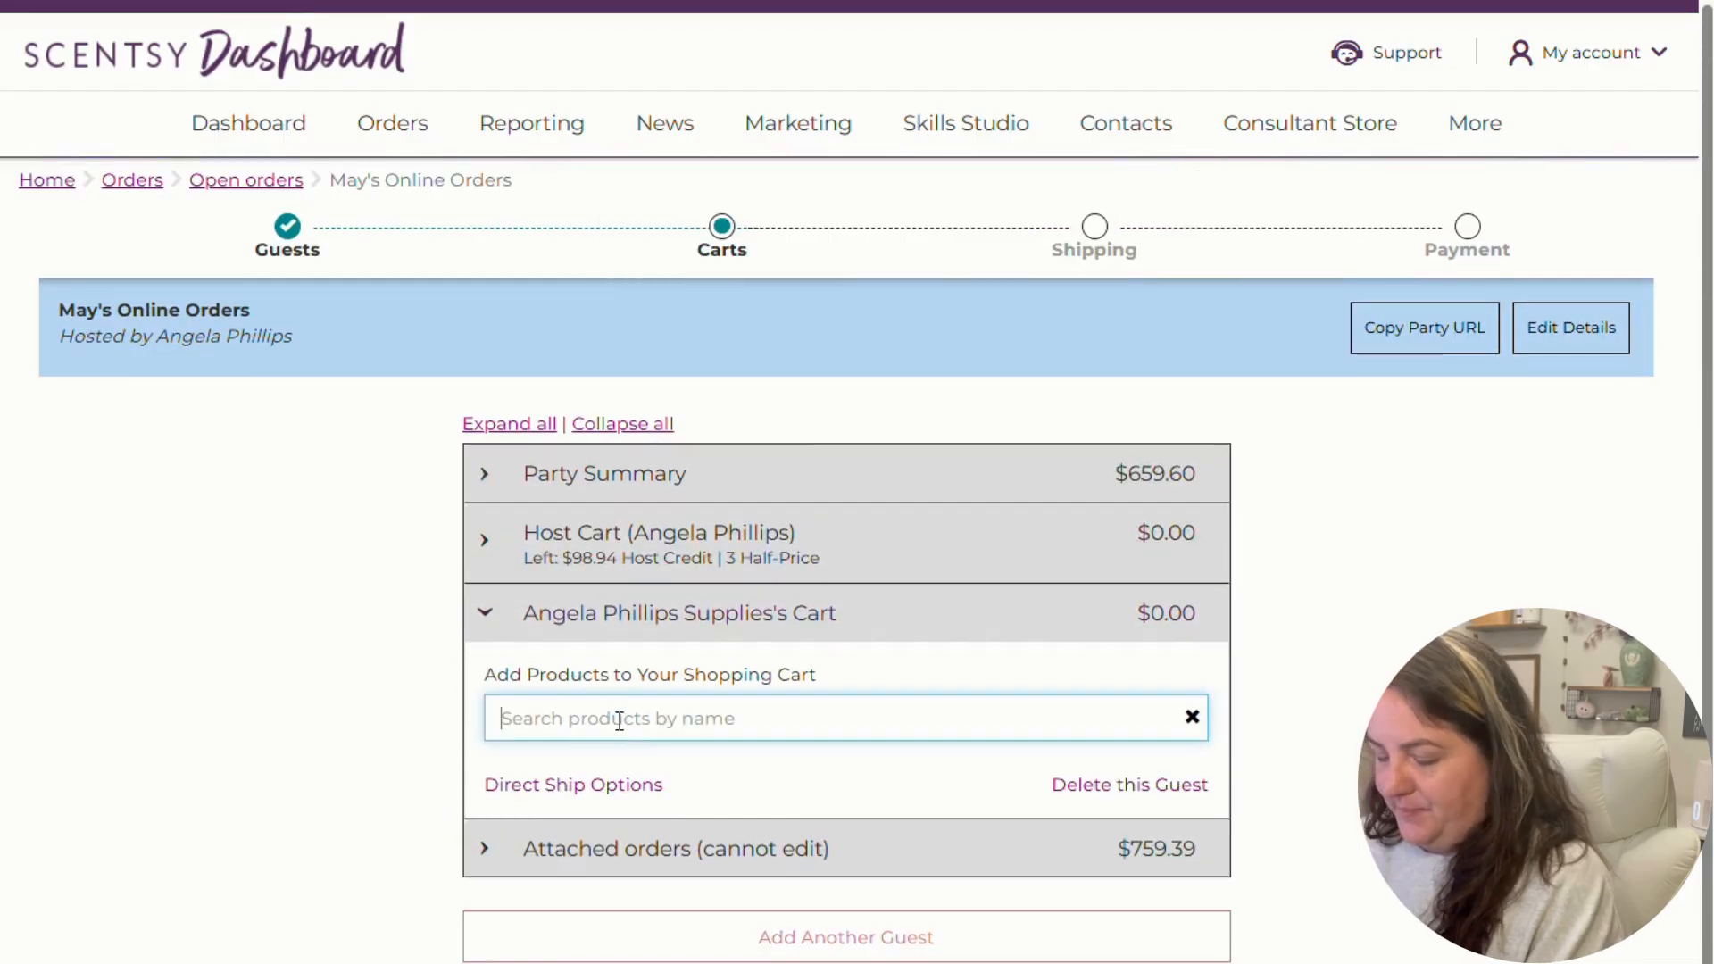
text(donut)
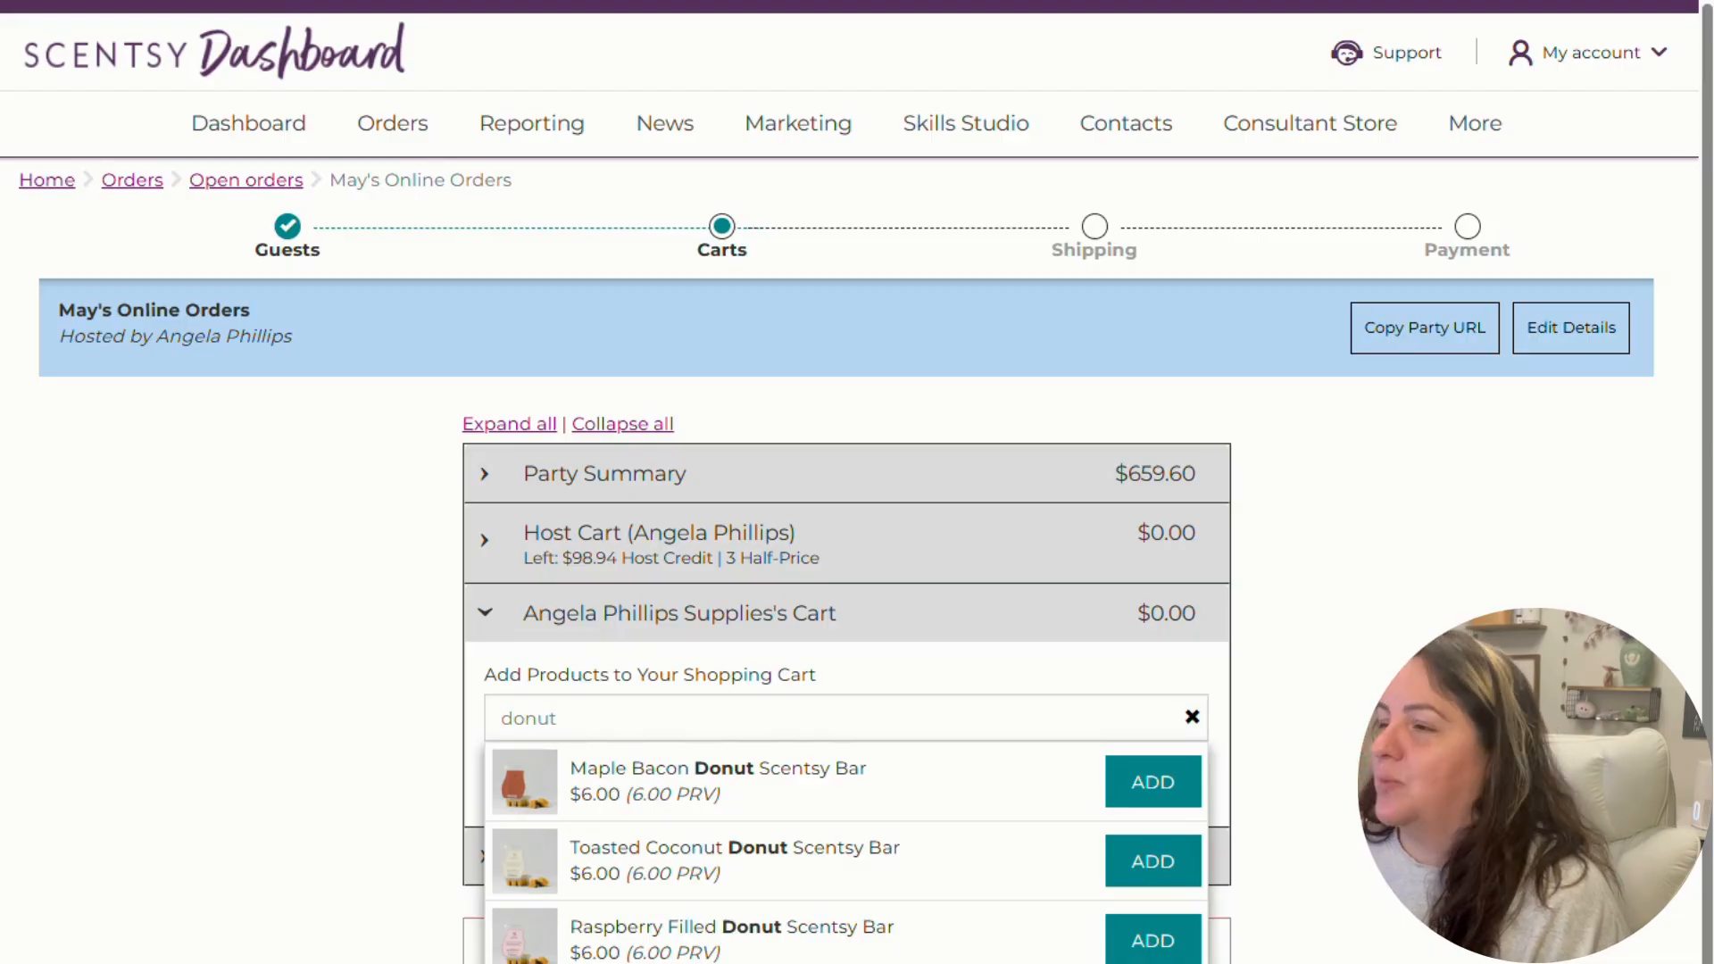
click(1192, 717)
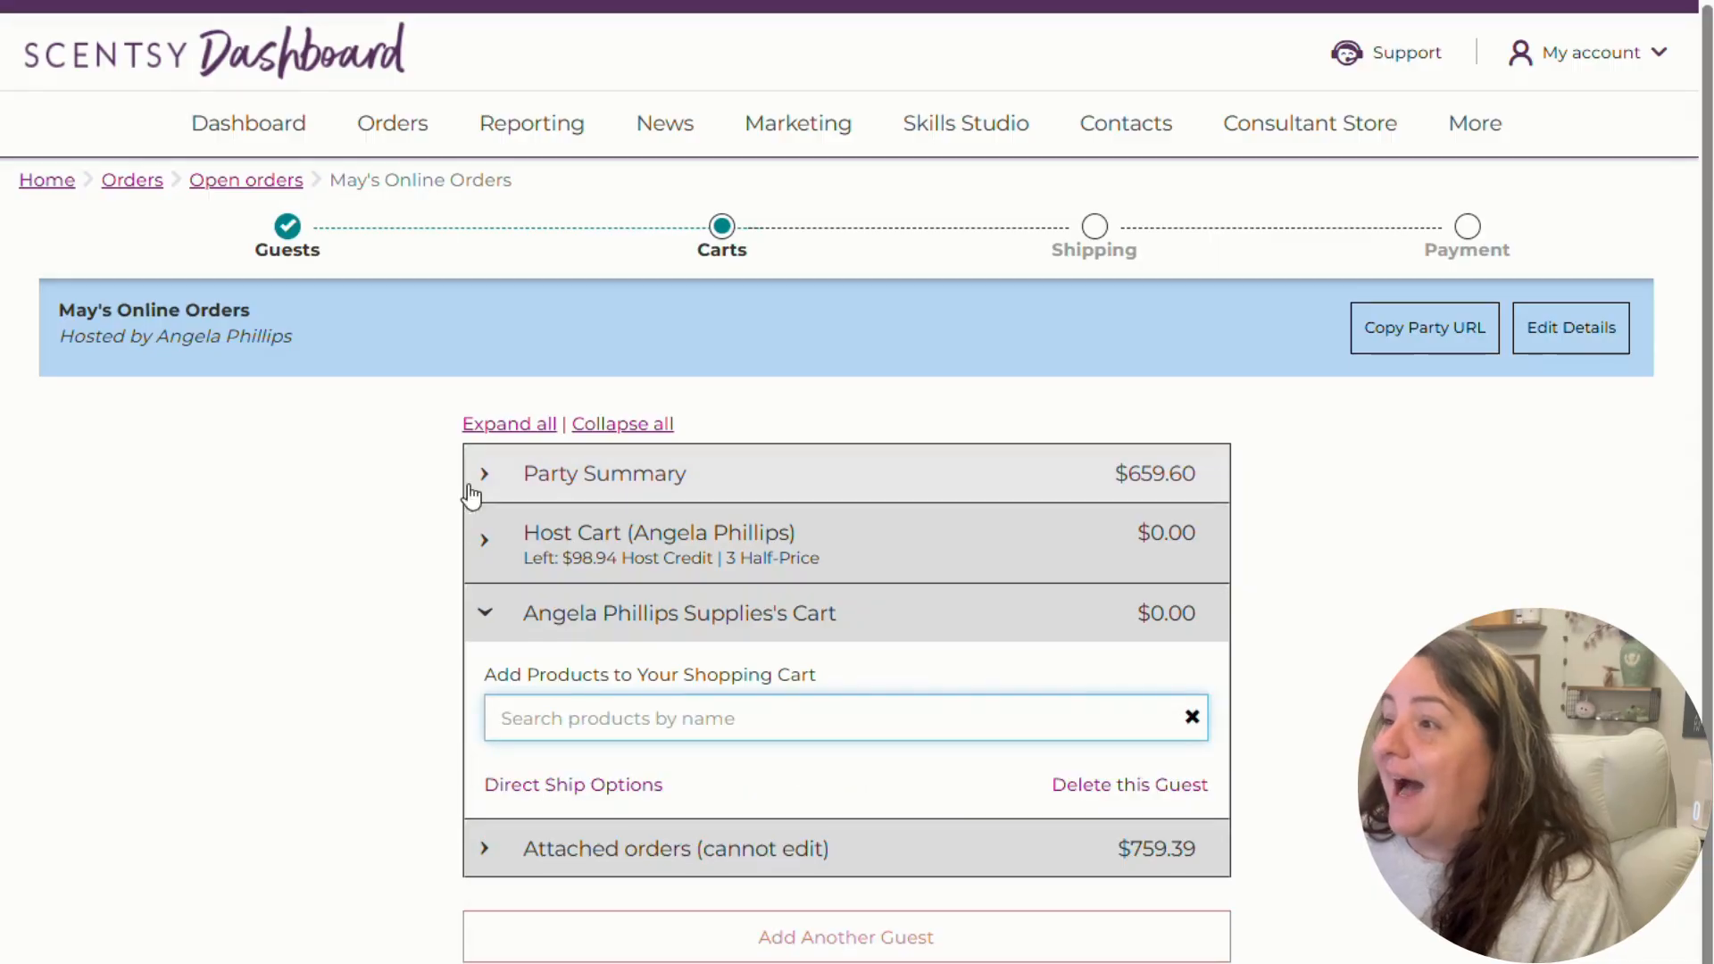
- Search for "oh," in the party summary and add the Oh, So Sweet Scentsy Bar 3-pack as the Perpetual Party Reward
click(485, 487)
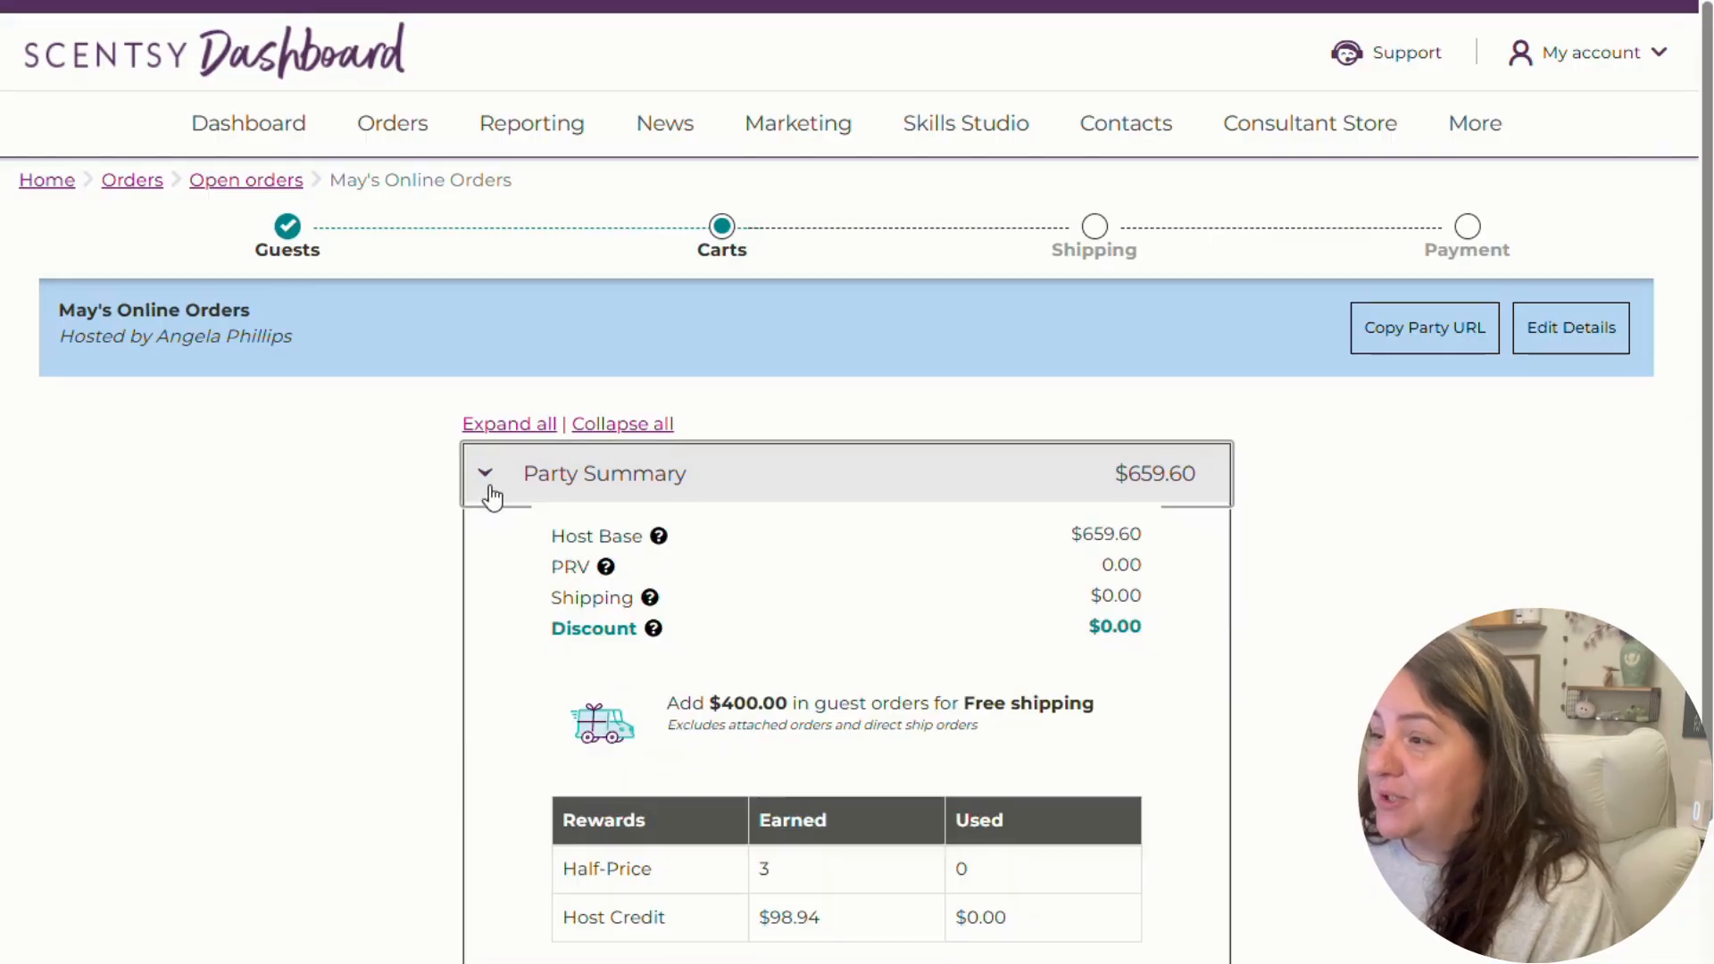
scroll(538, 757, down, 4)
click(710, 737)
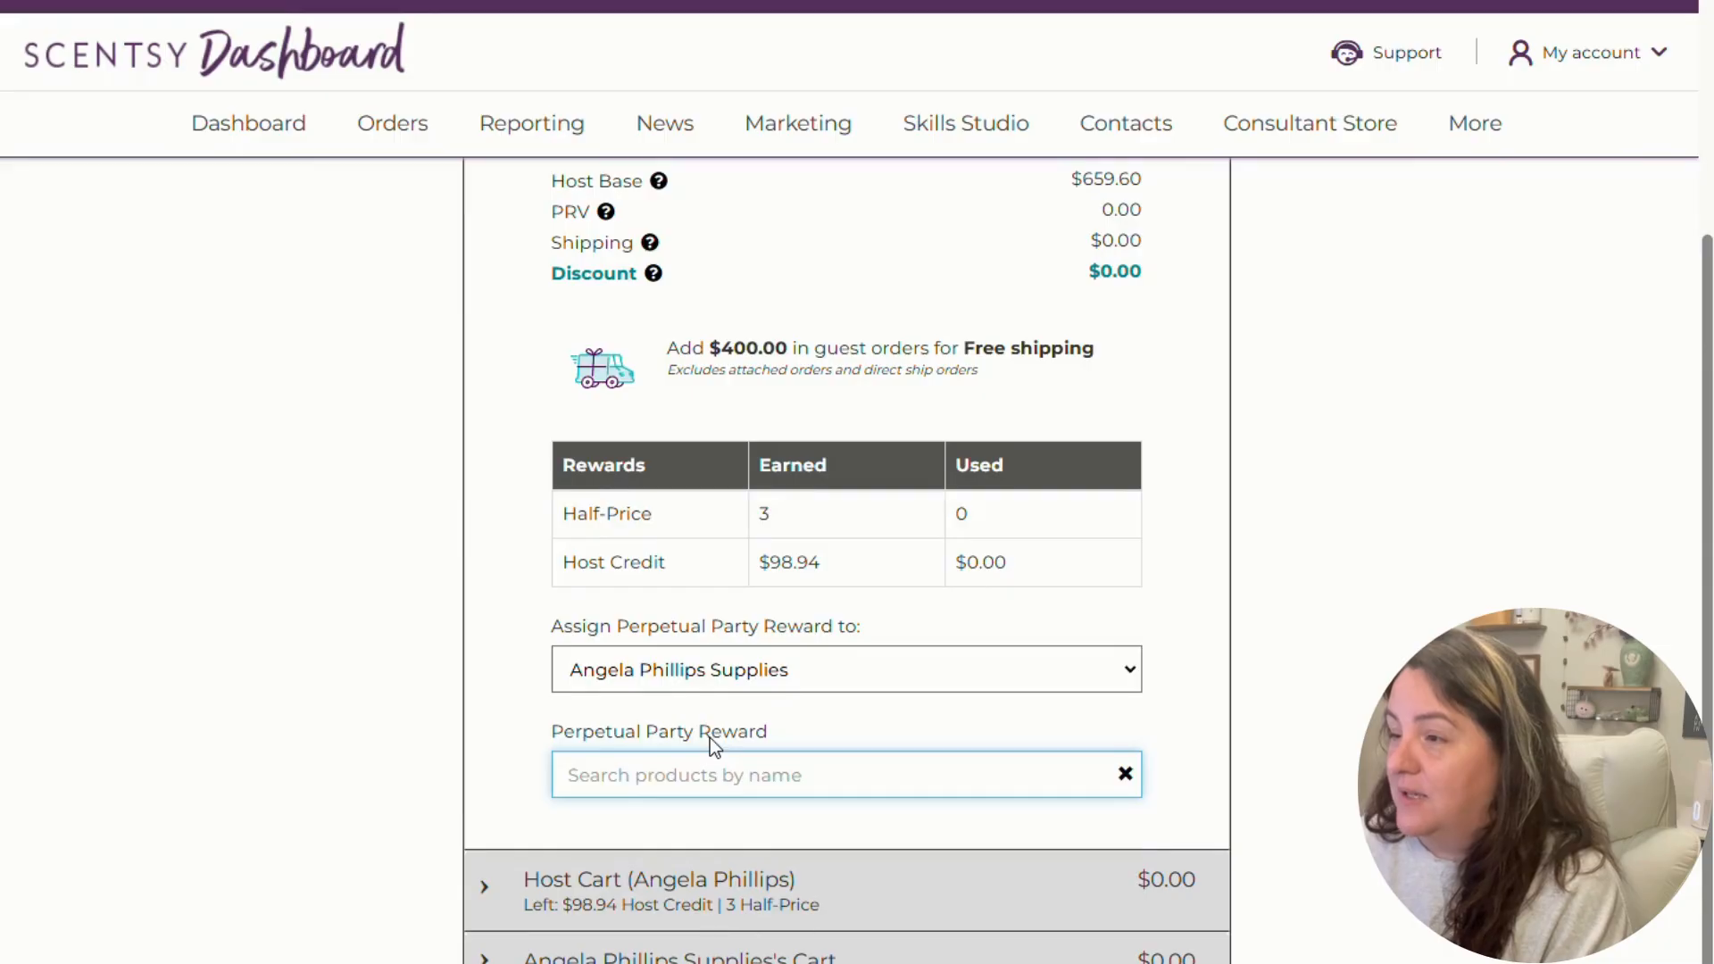
text(oh,)
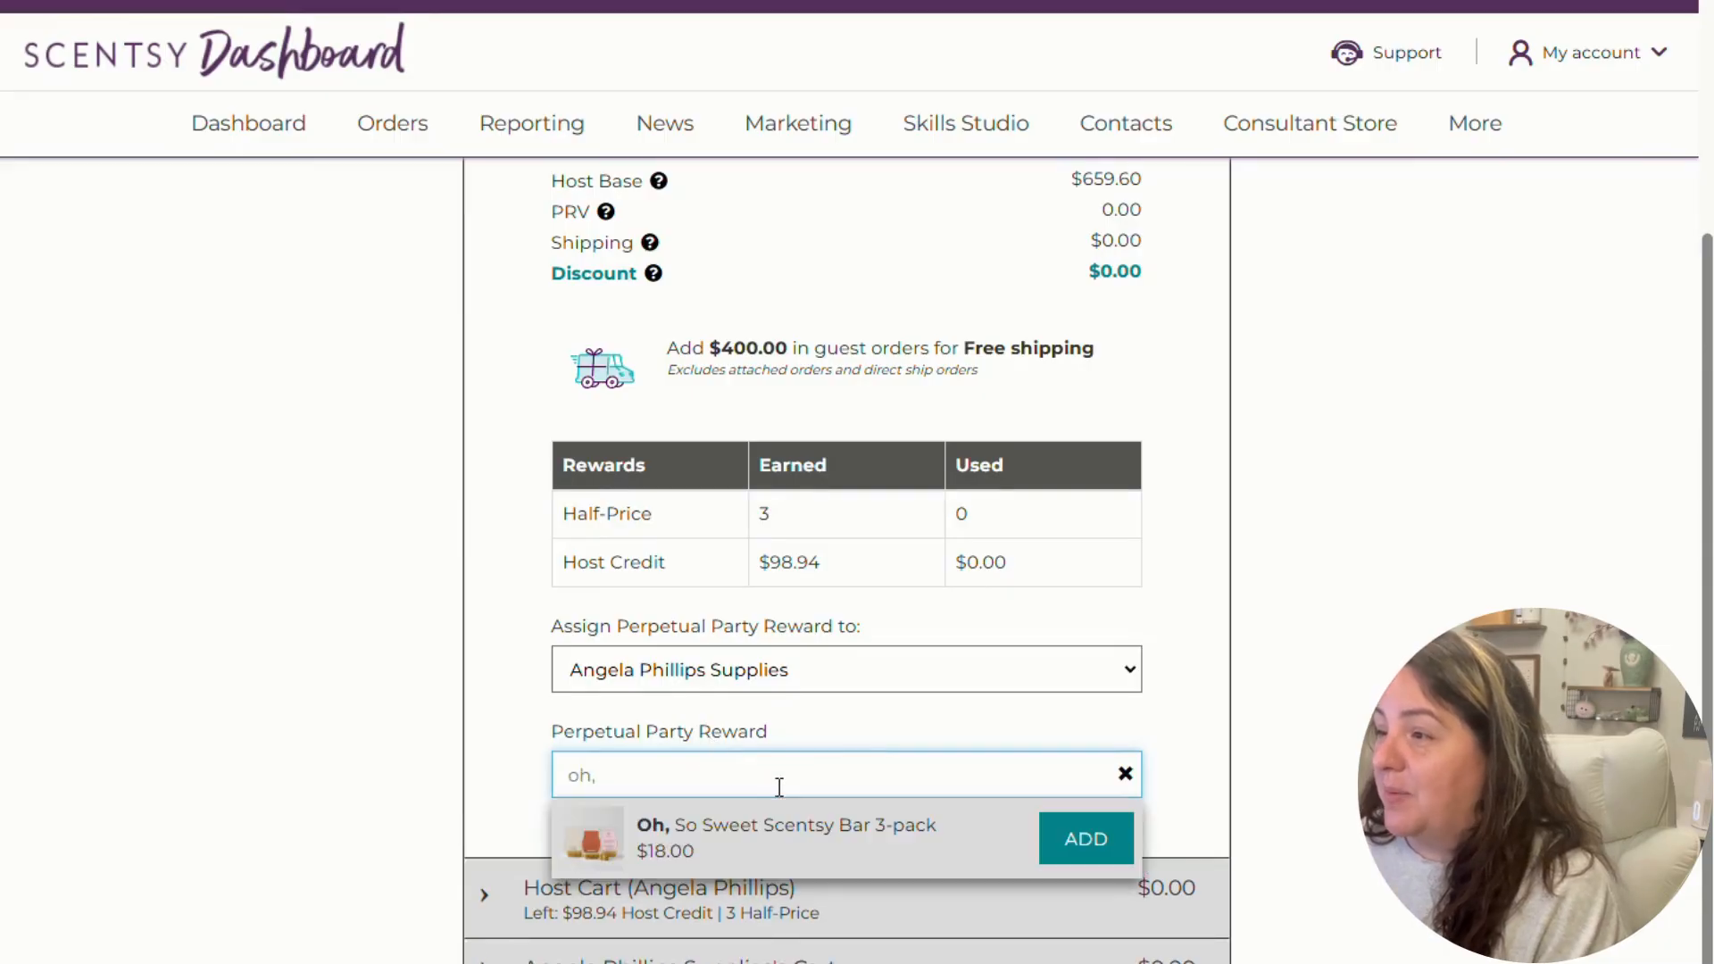
click(1087, 844)
scroll(1312, 848, down, 3)
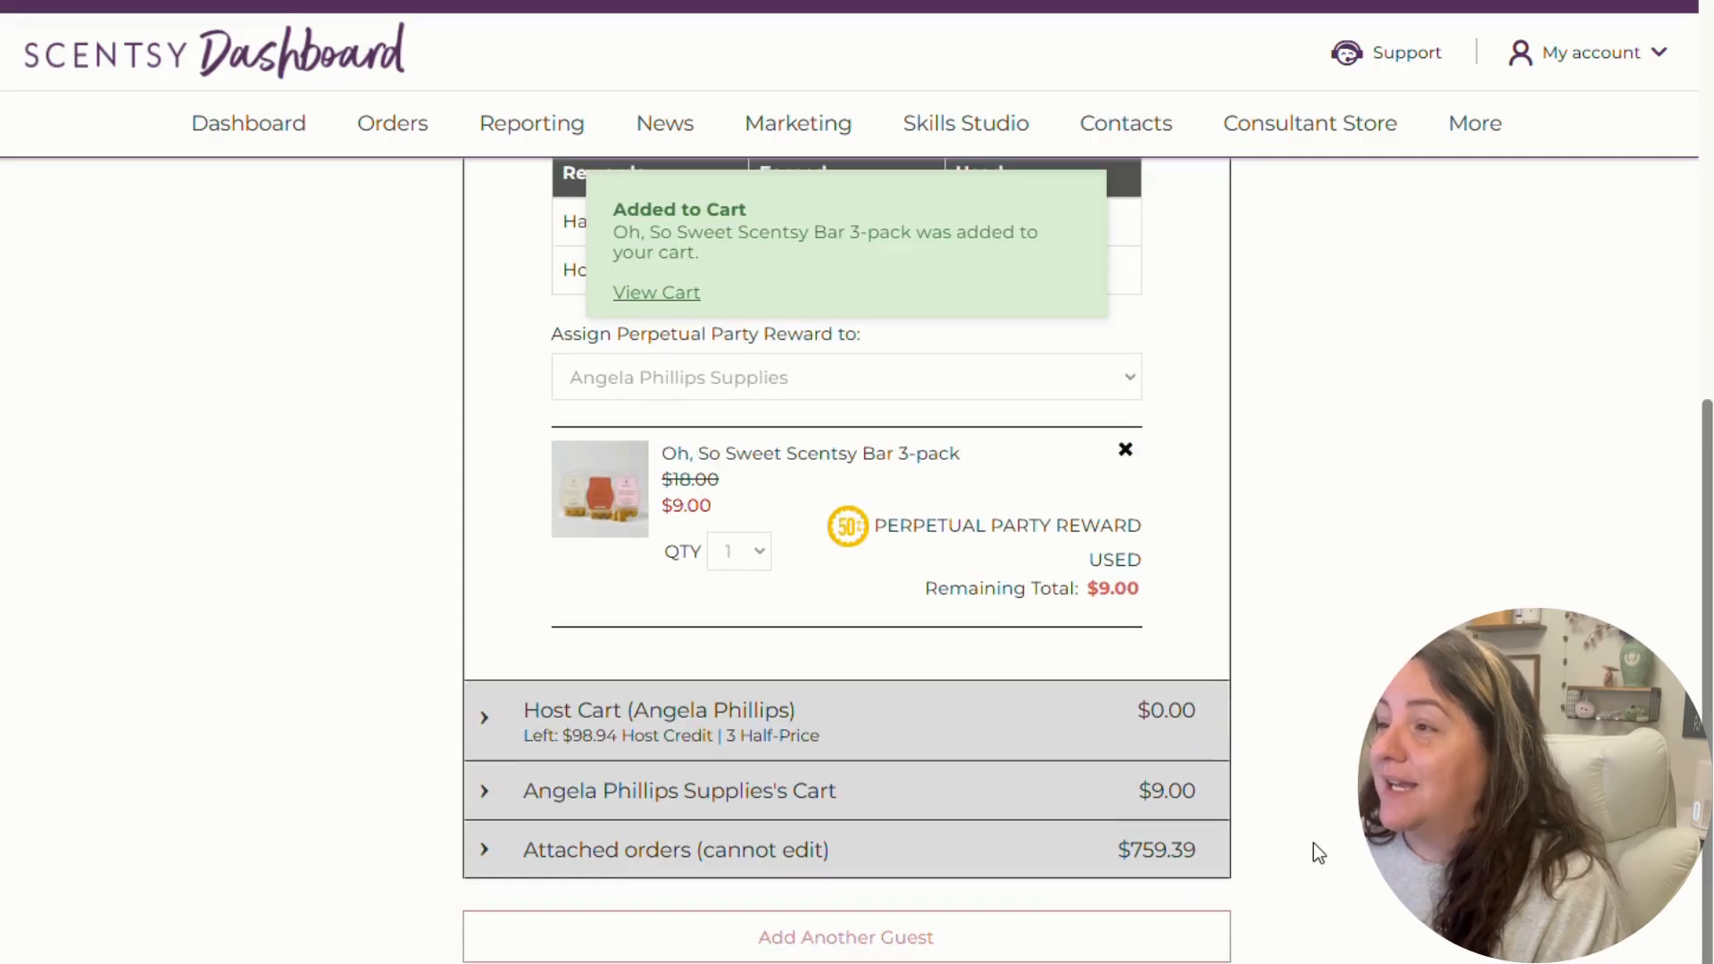
- Review the Oh, So Sweet 3-pack reward in the supplies guest's cart and in the party summary
click(1151, 815)
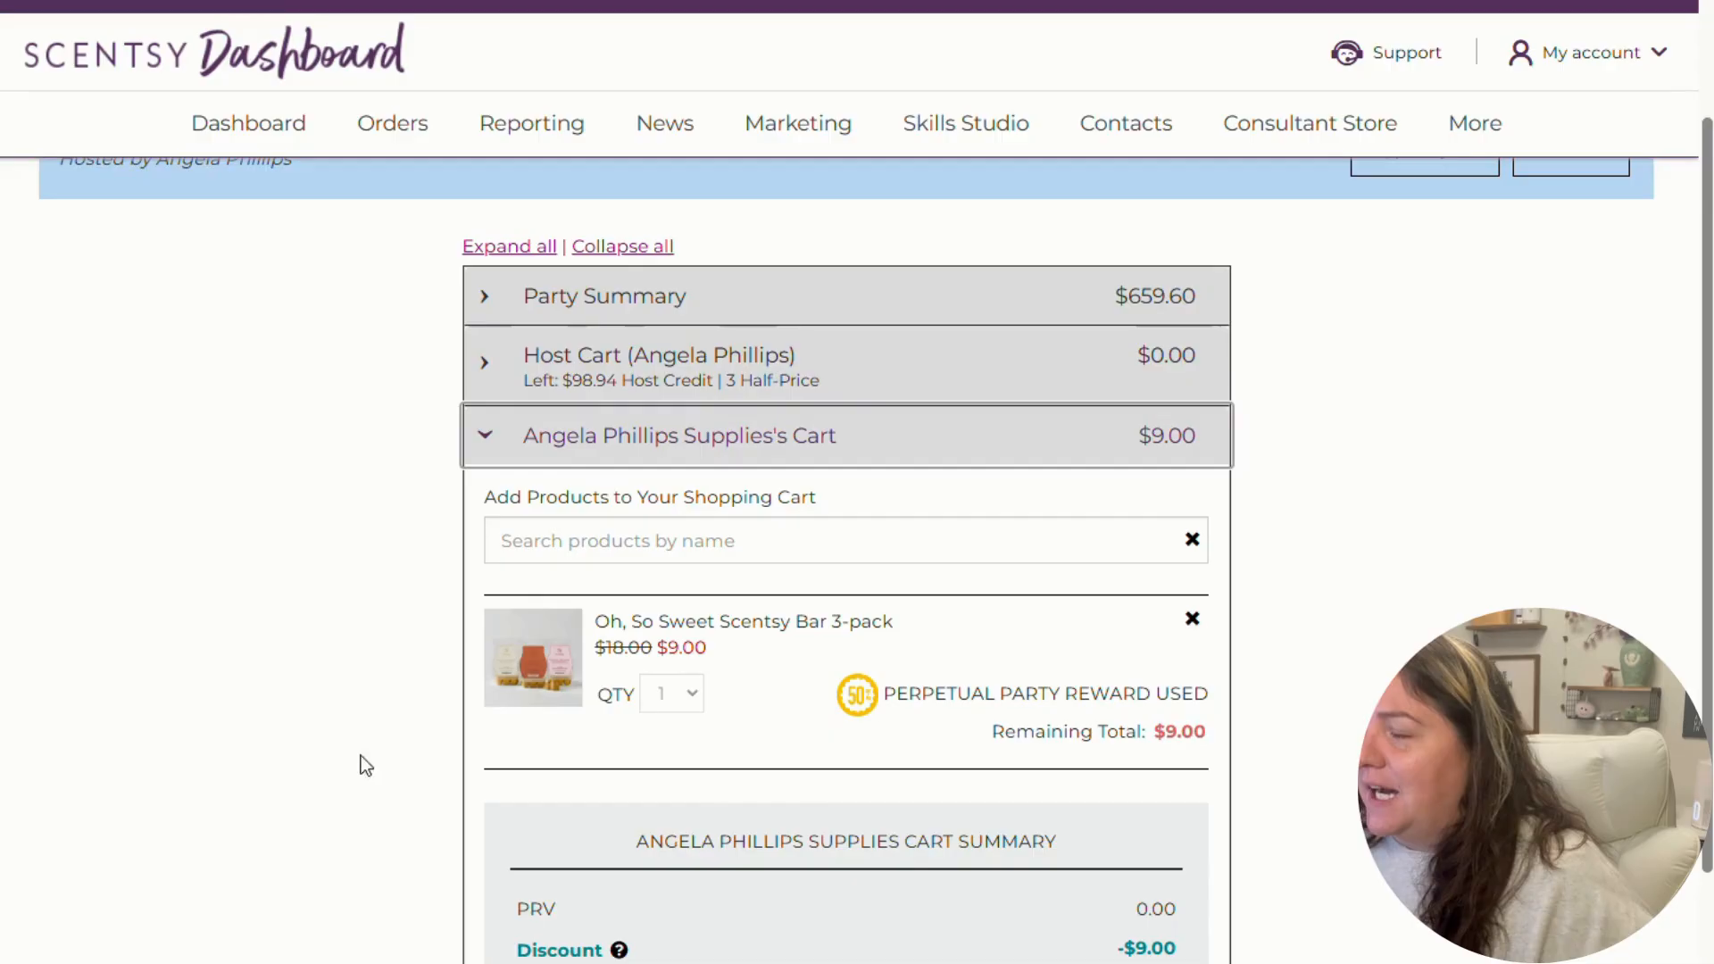
scroll(348, 727, down, 4)
click(742, 944)
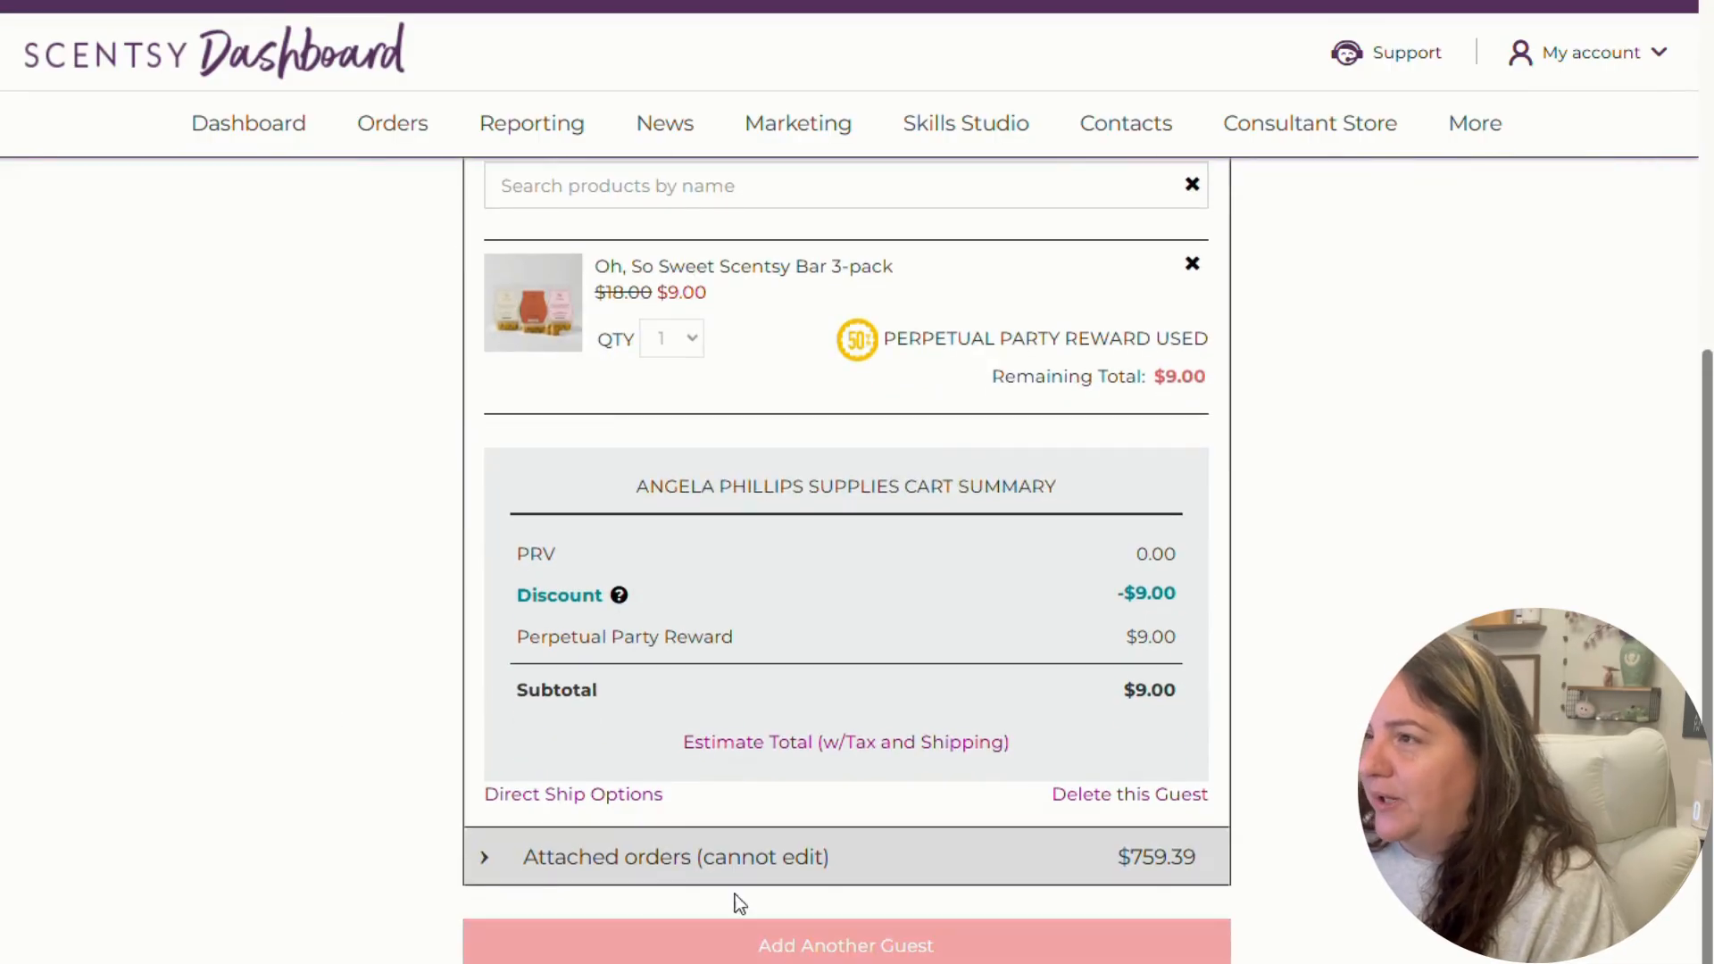
click(372, 518)
click(372, 597)
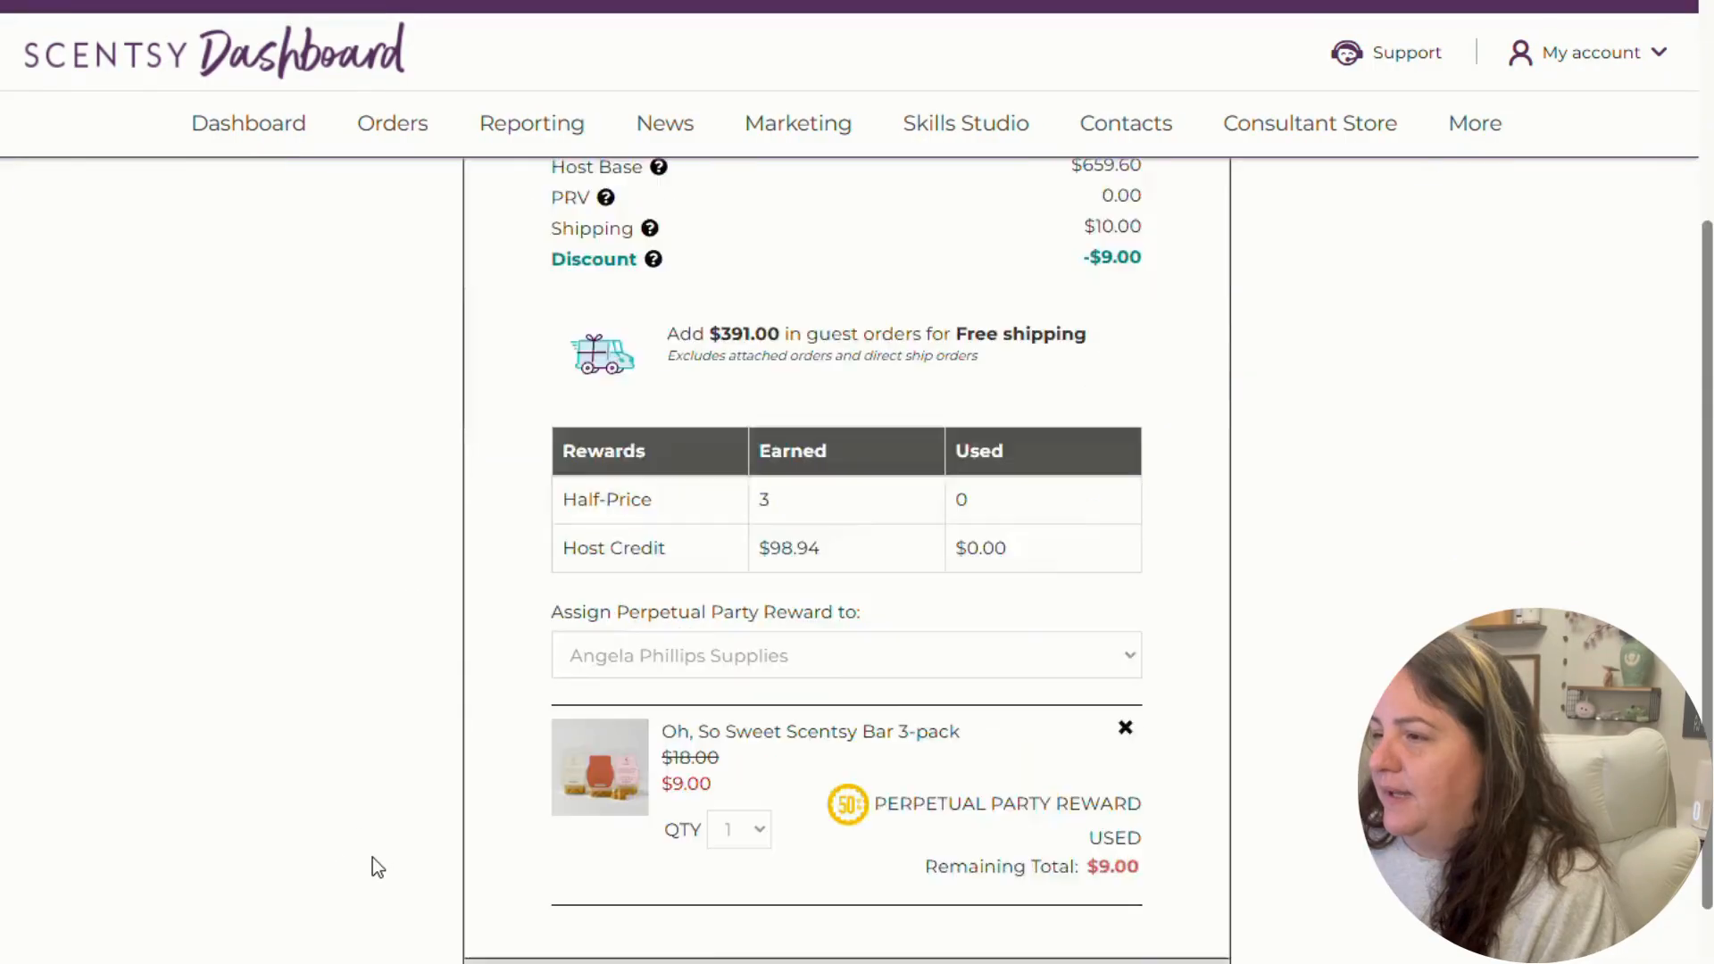
- Search for "red" in the newly added guest's cart and add several Red, White & Berry Pie Scentsy Bars
click(482, 807)
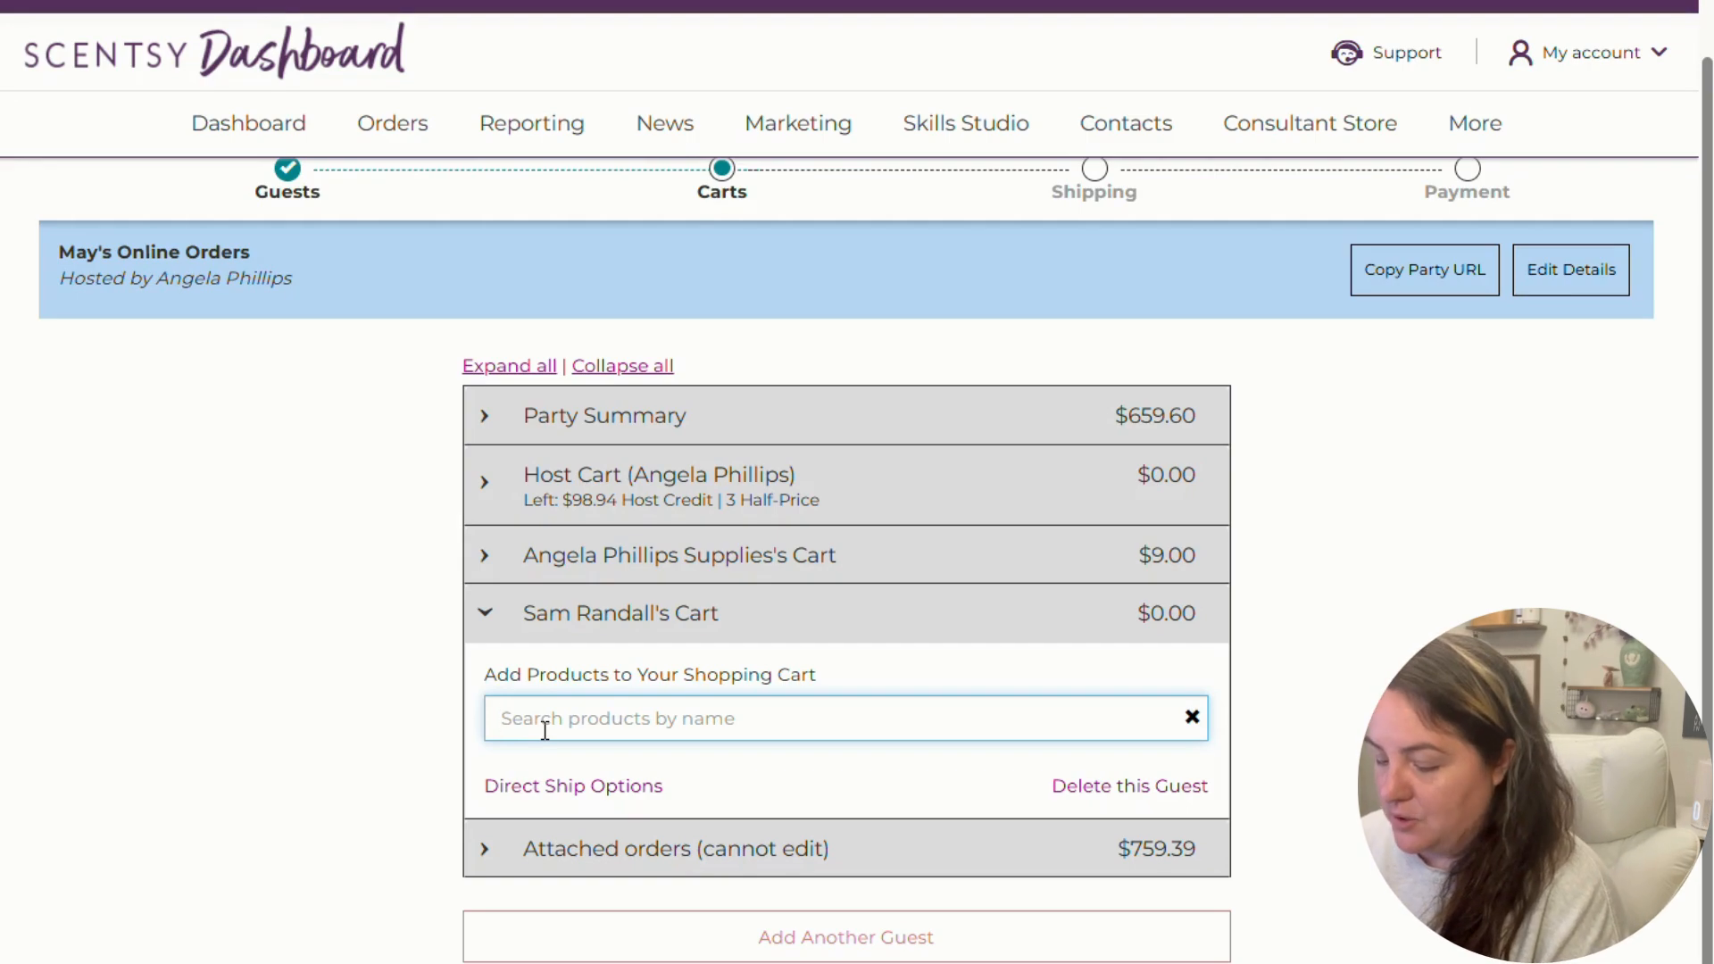
text(red)
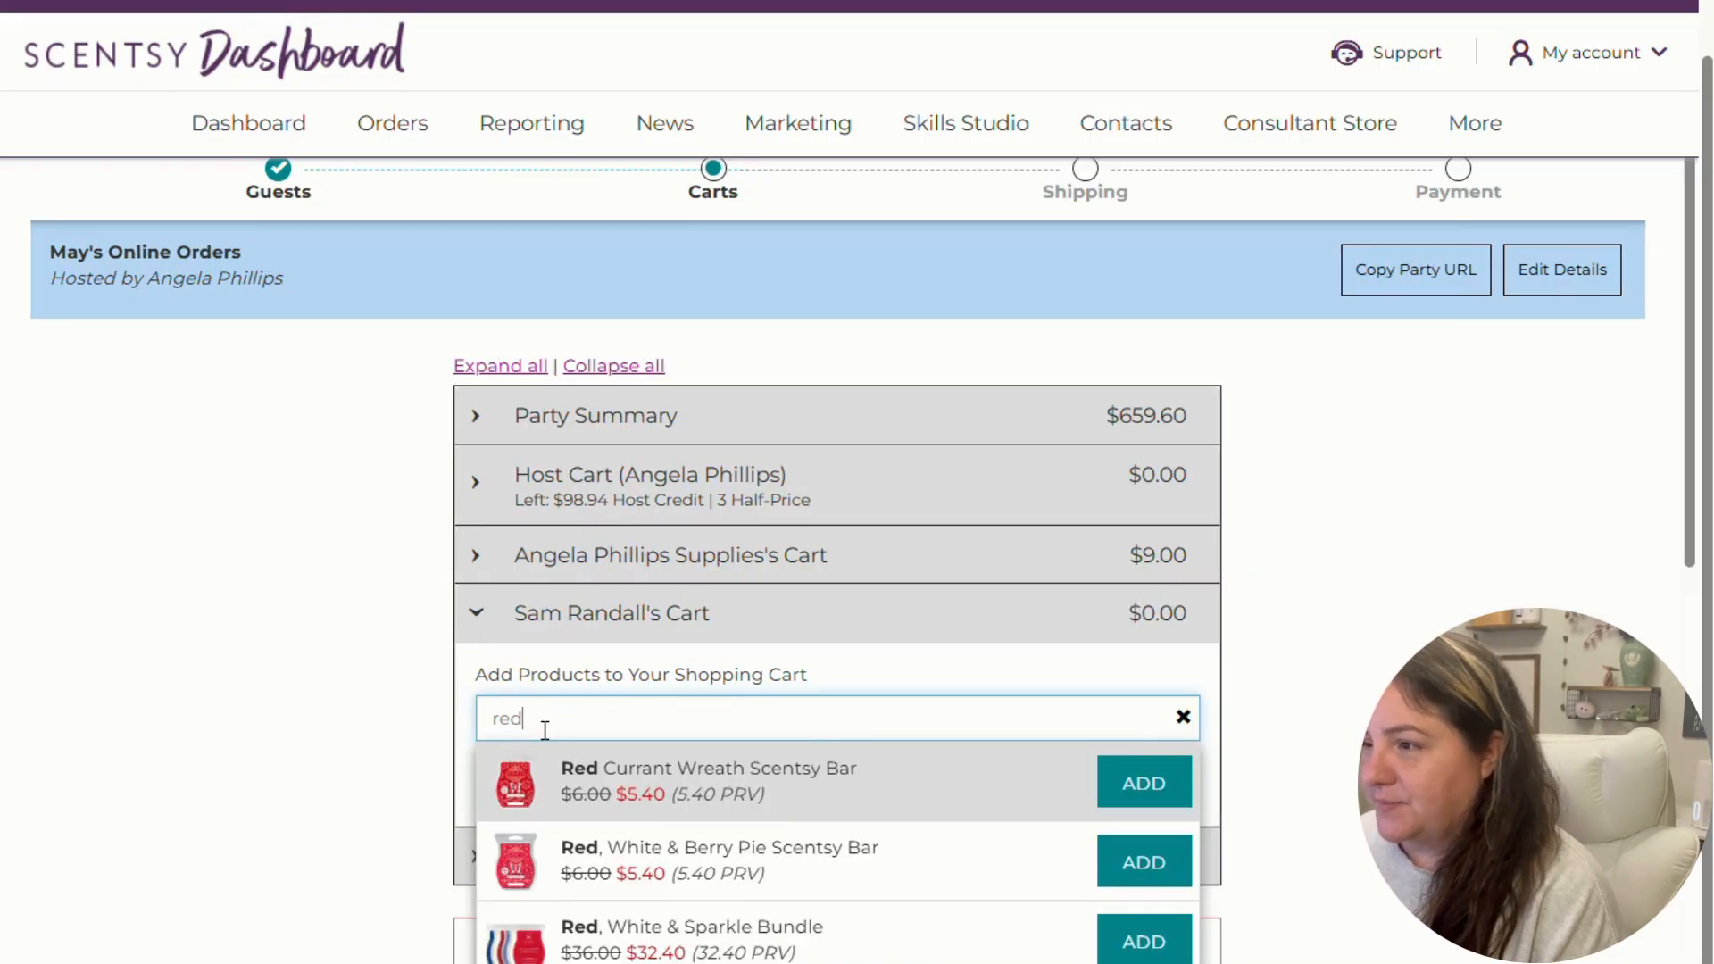
scroll(544, 730, down, 1)
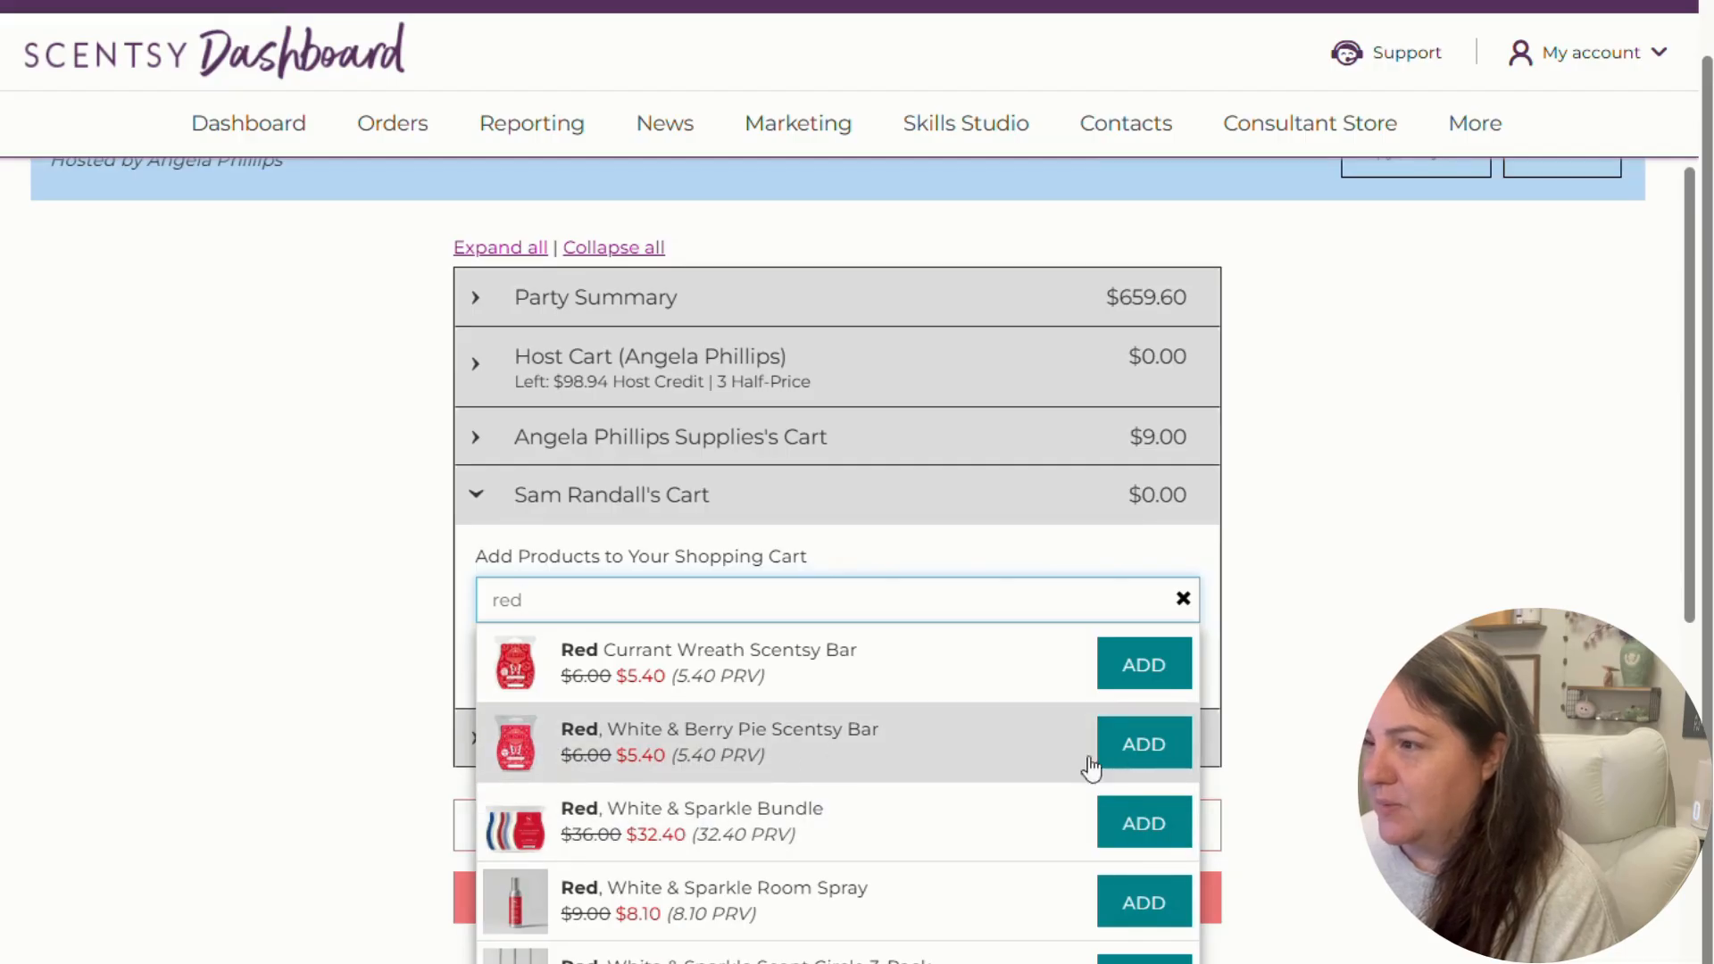
click(1146, 757)
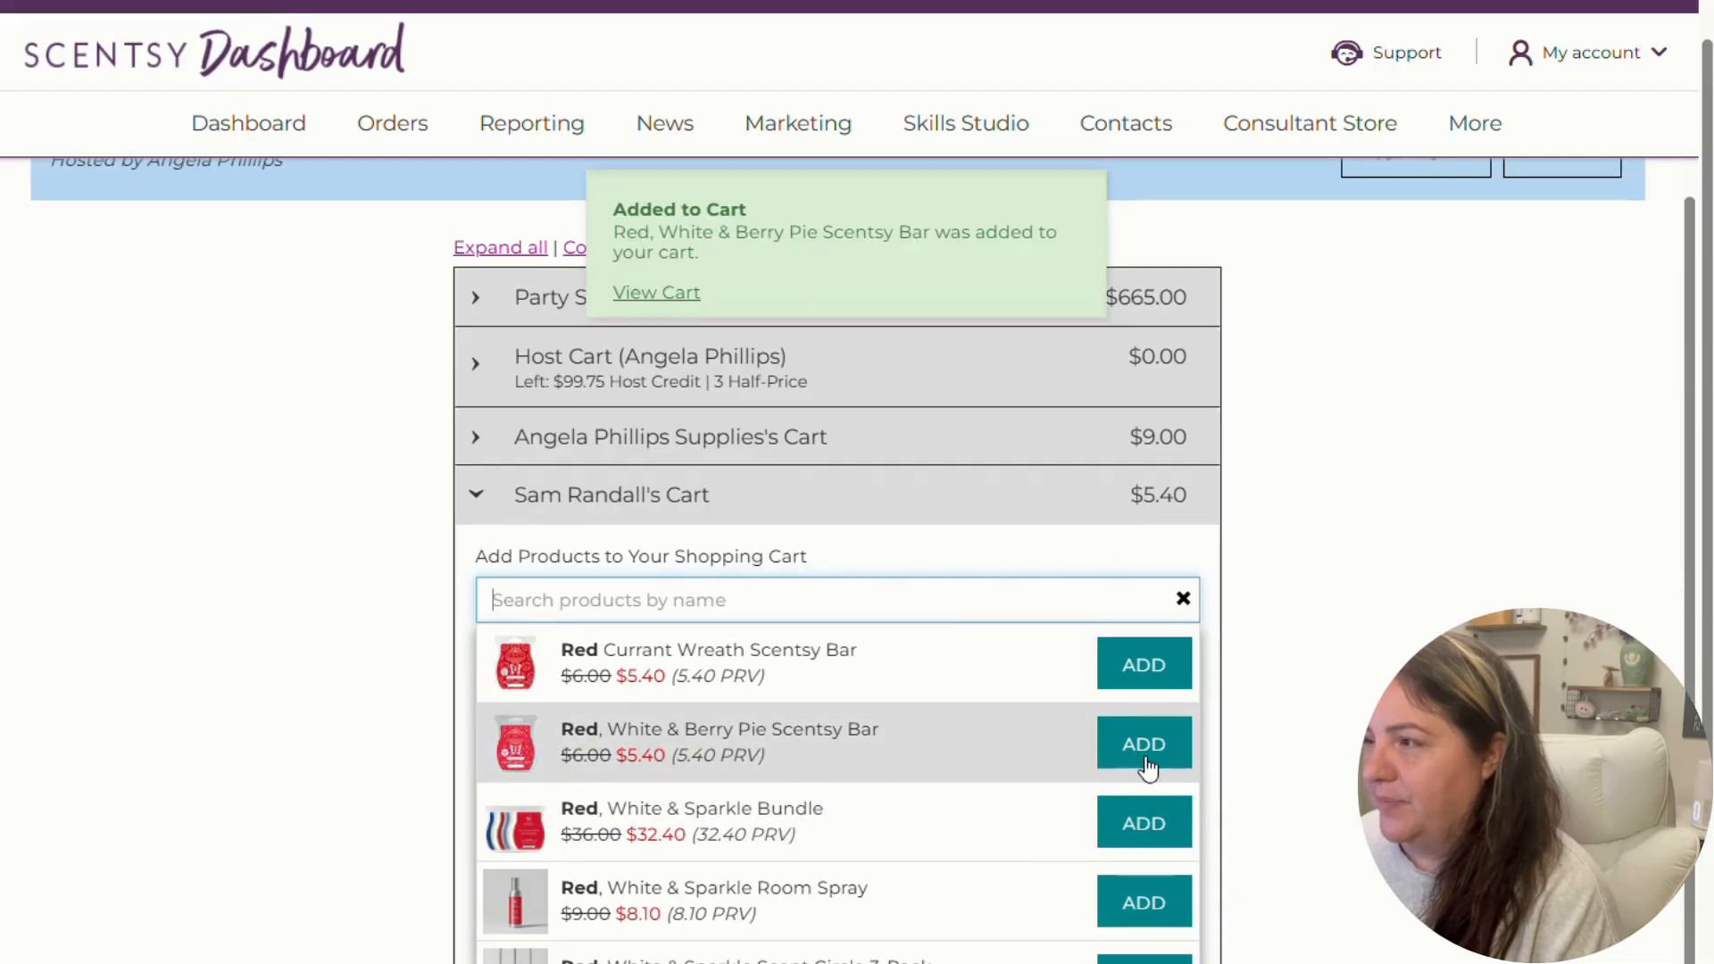
click(1146, 760)
click(1146, 761)
click(1146, 760)
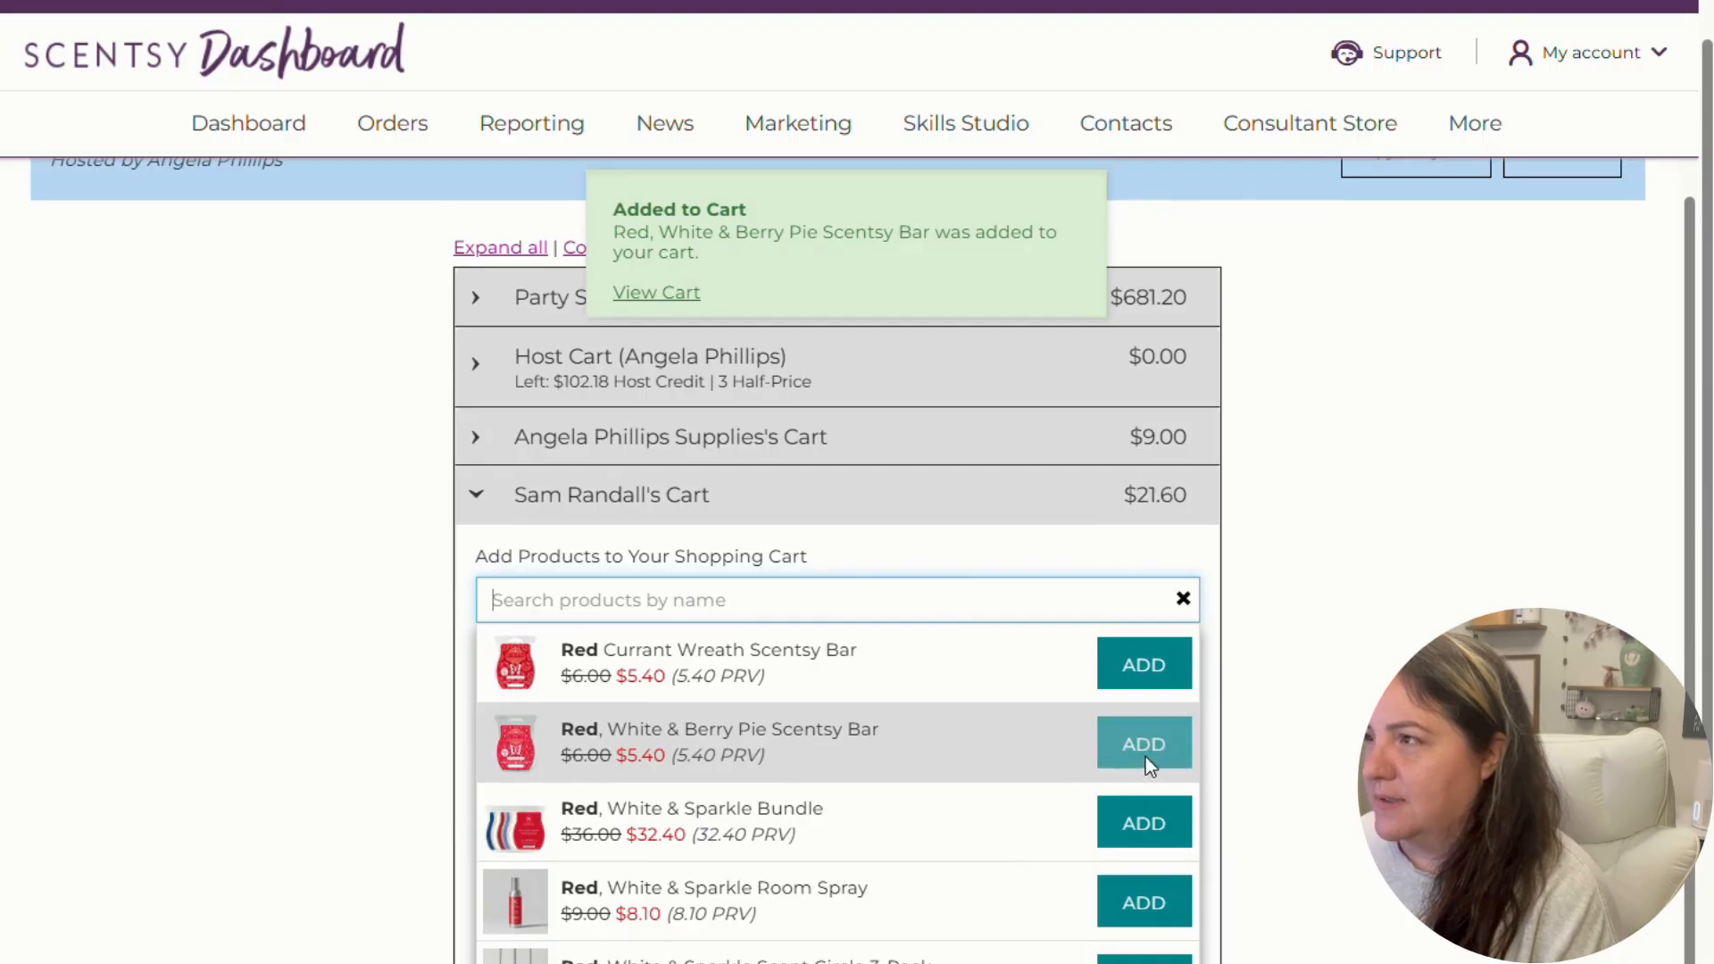
- Set the Red, White & Berry Pie Scentsy Bar quantity to 6, then remove the item from the new guest's cart
click(1180, 599)
click(668, 755)
click(663, 950)
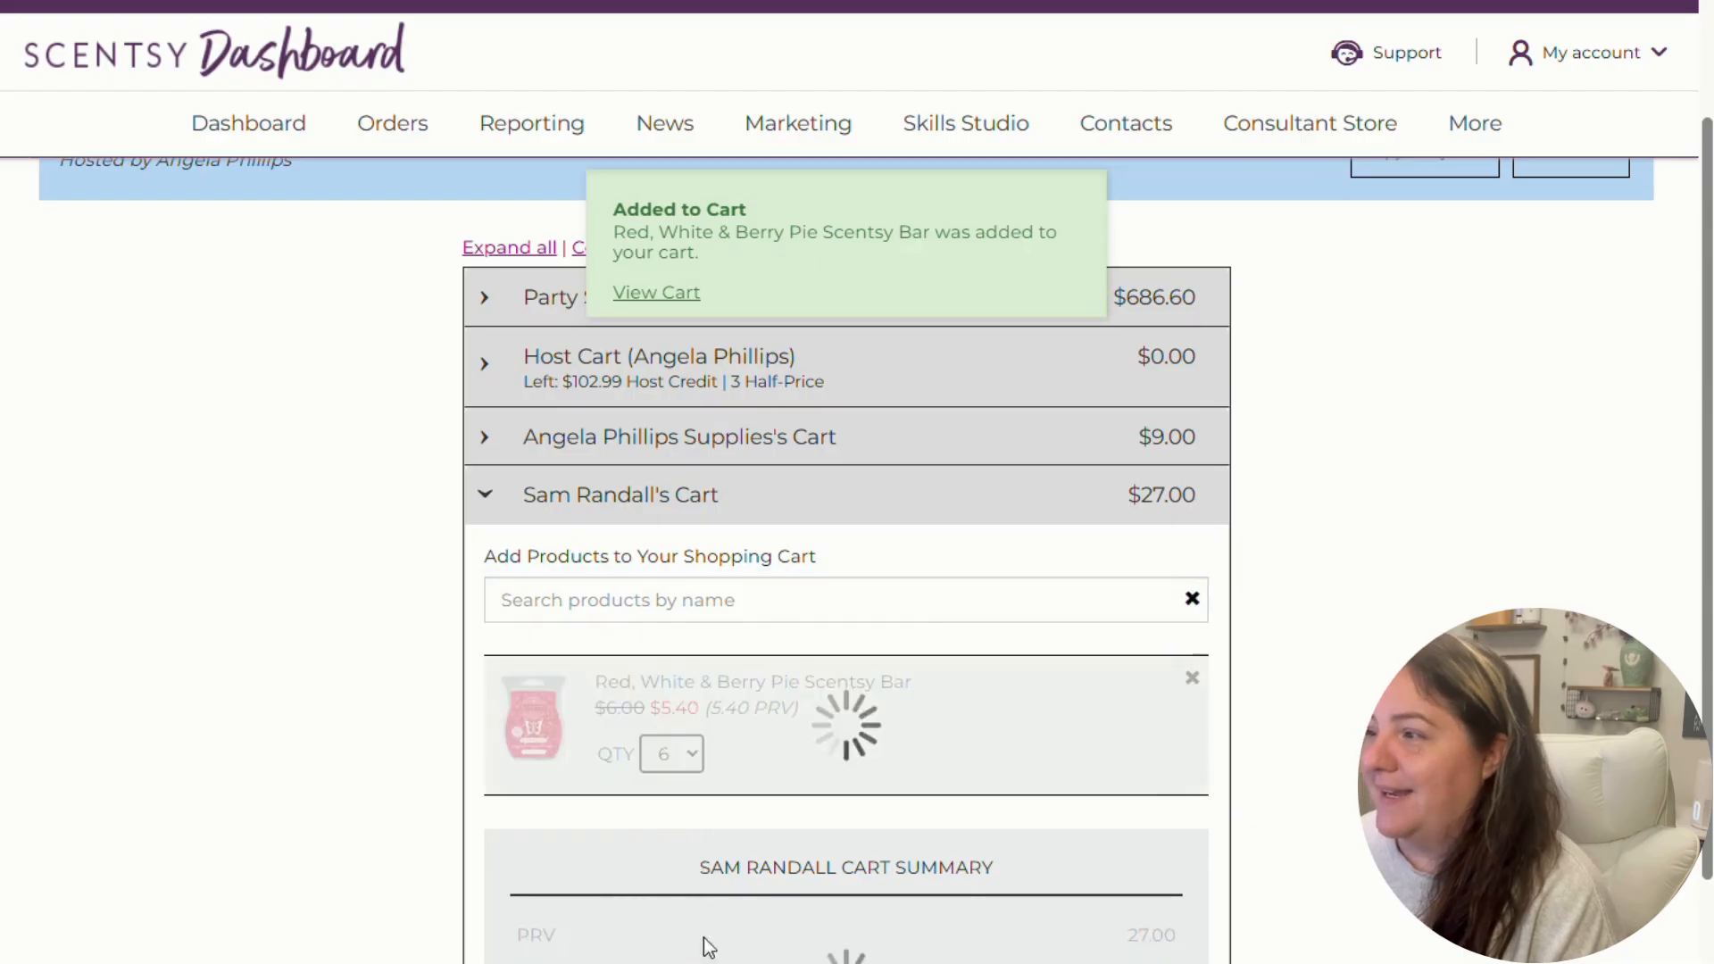
scroll(875, 925, down, 2)
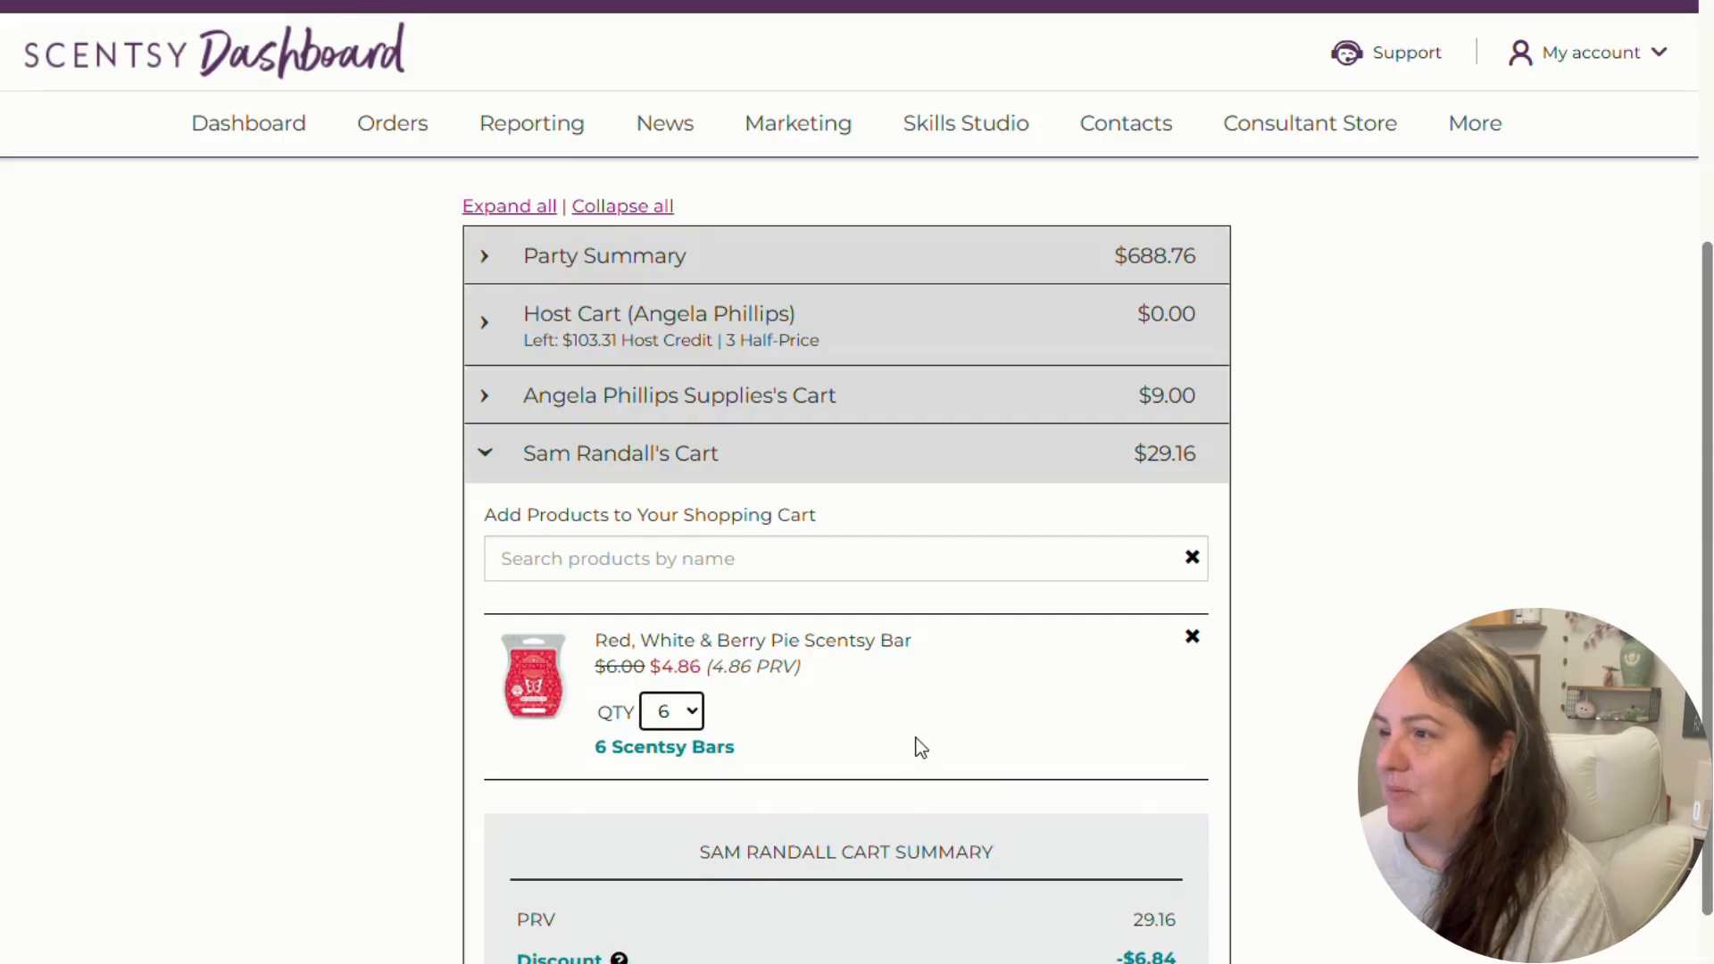
click(1190, 637)
- Search for "red" in the new guest's cart and add the Red, White & Sparkle Scentsy Bar with quantity 6
click(585, 710)
text(r)
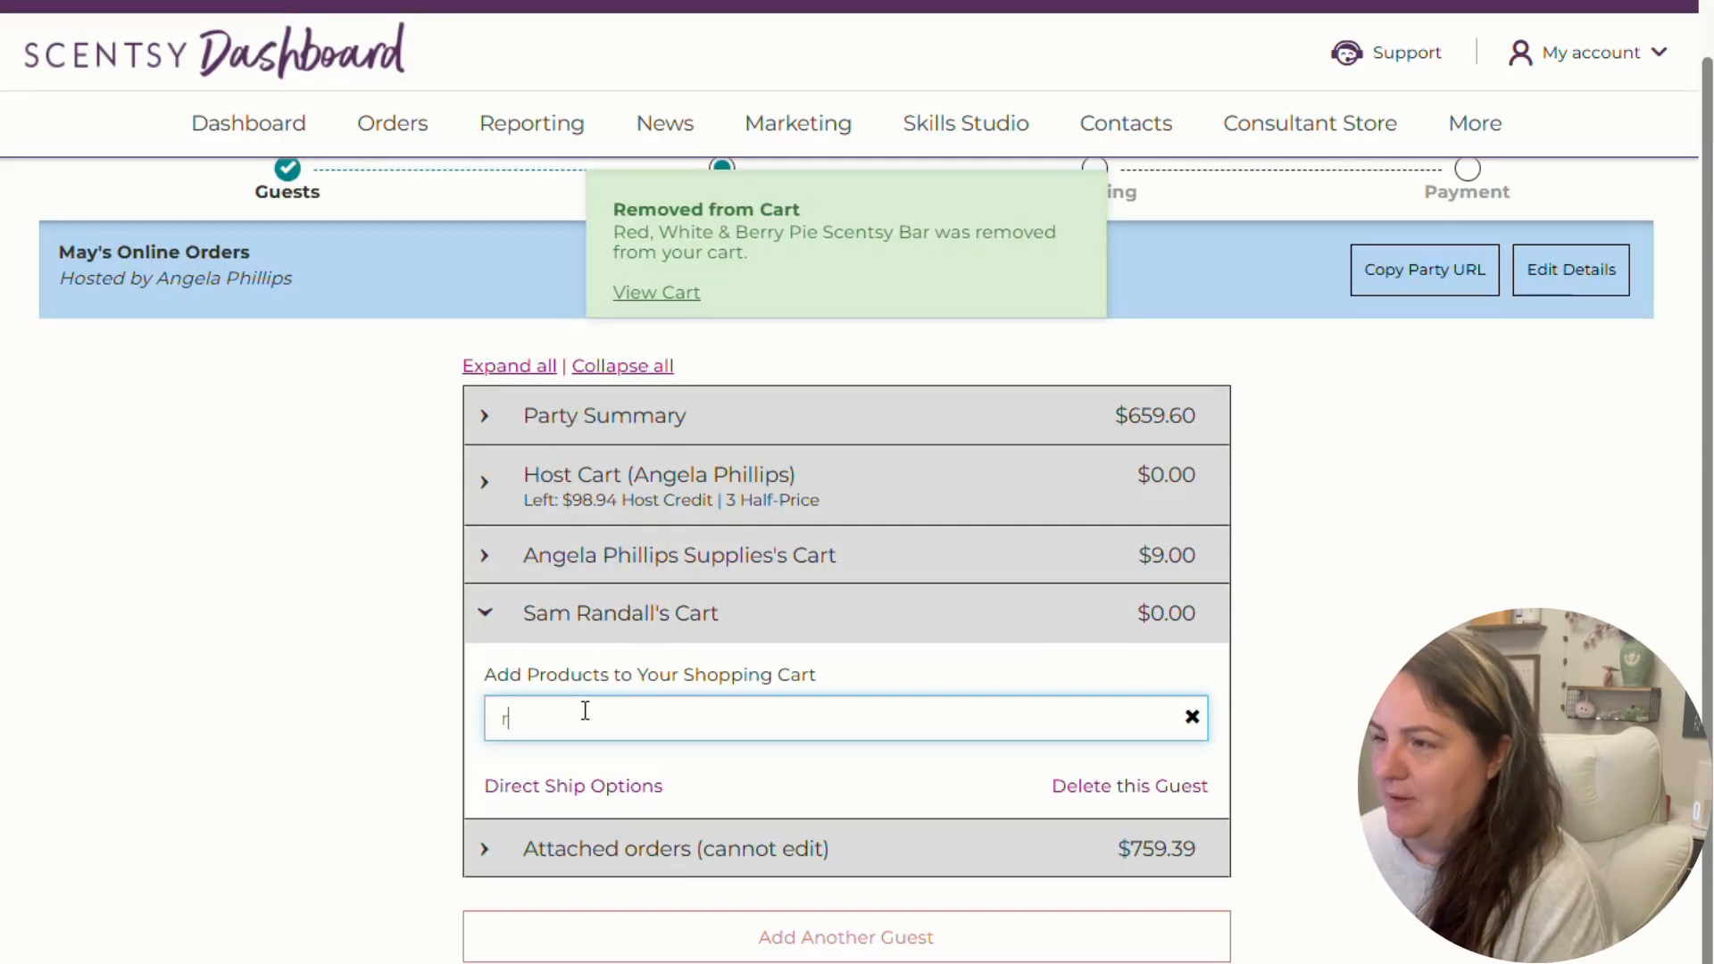
text(ed)
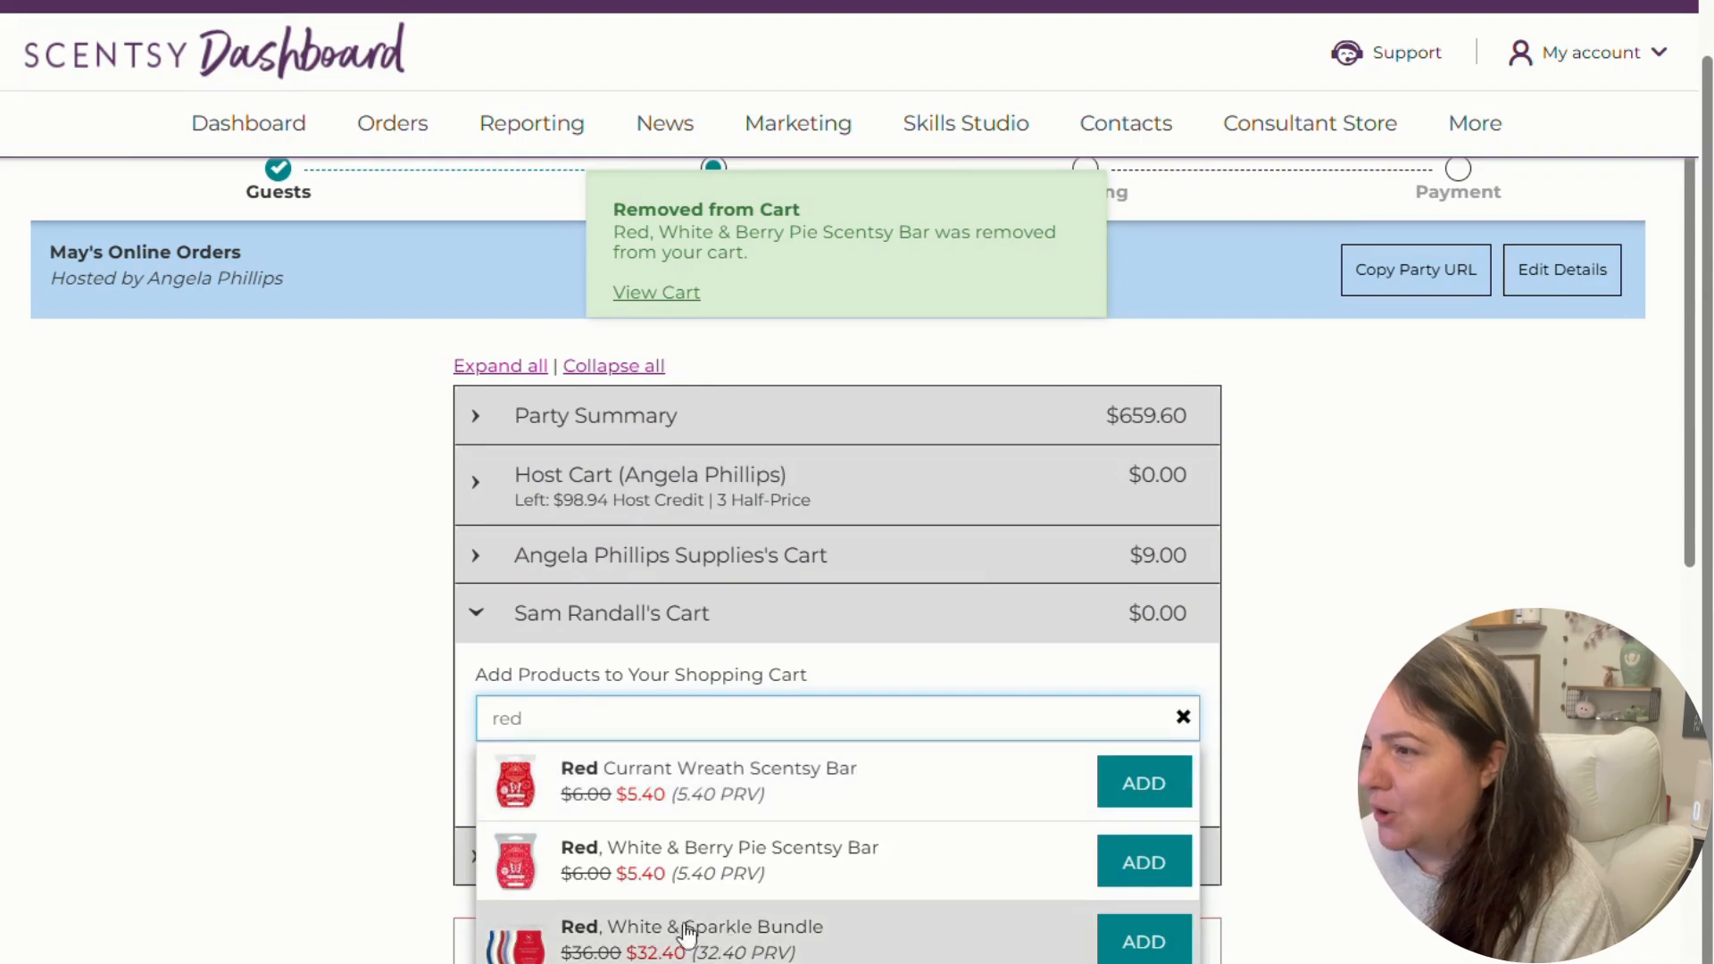
scroll(1093, 951, down, 5)
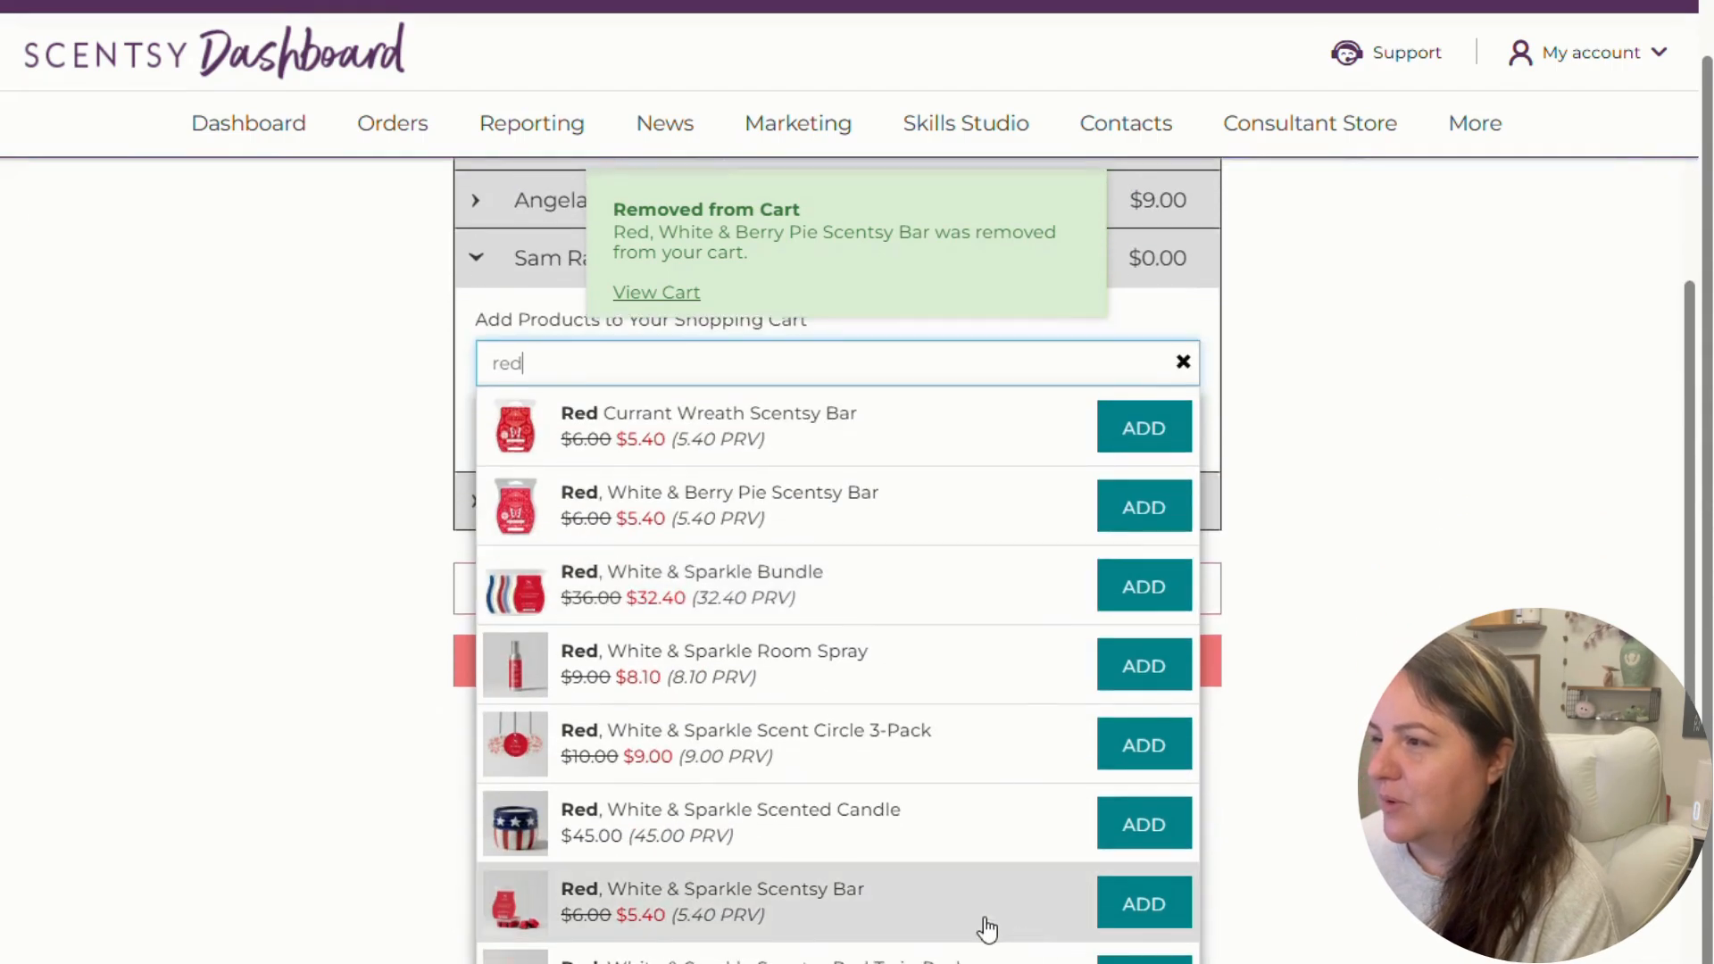
click(1112, 784)
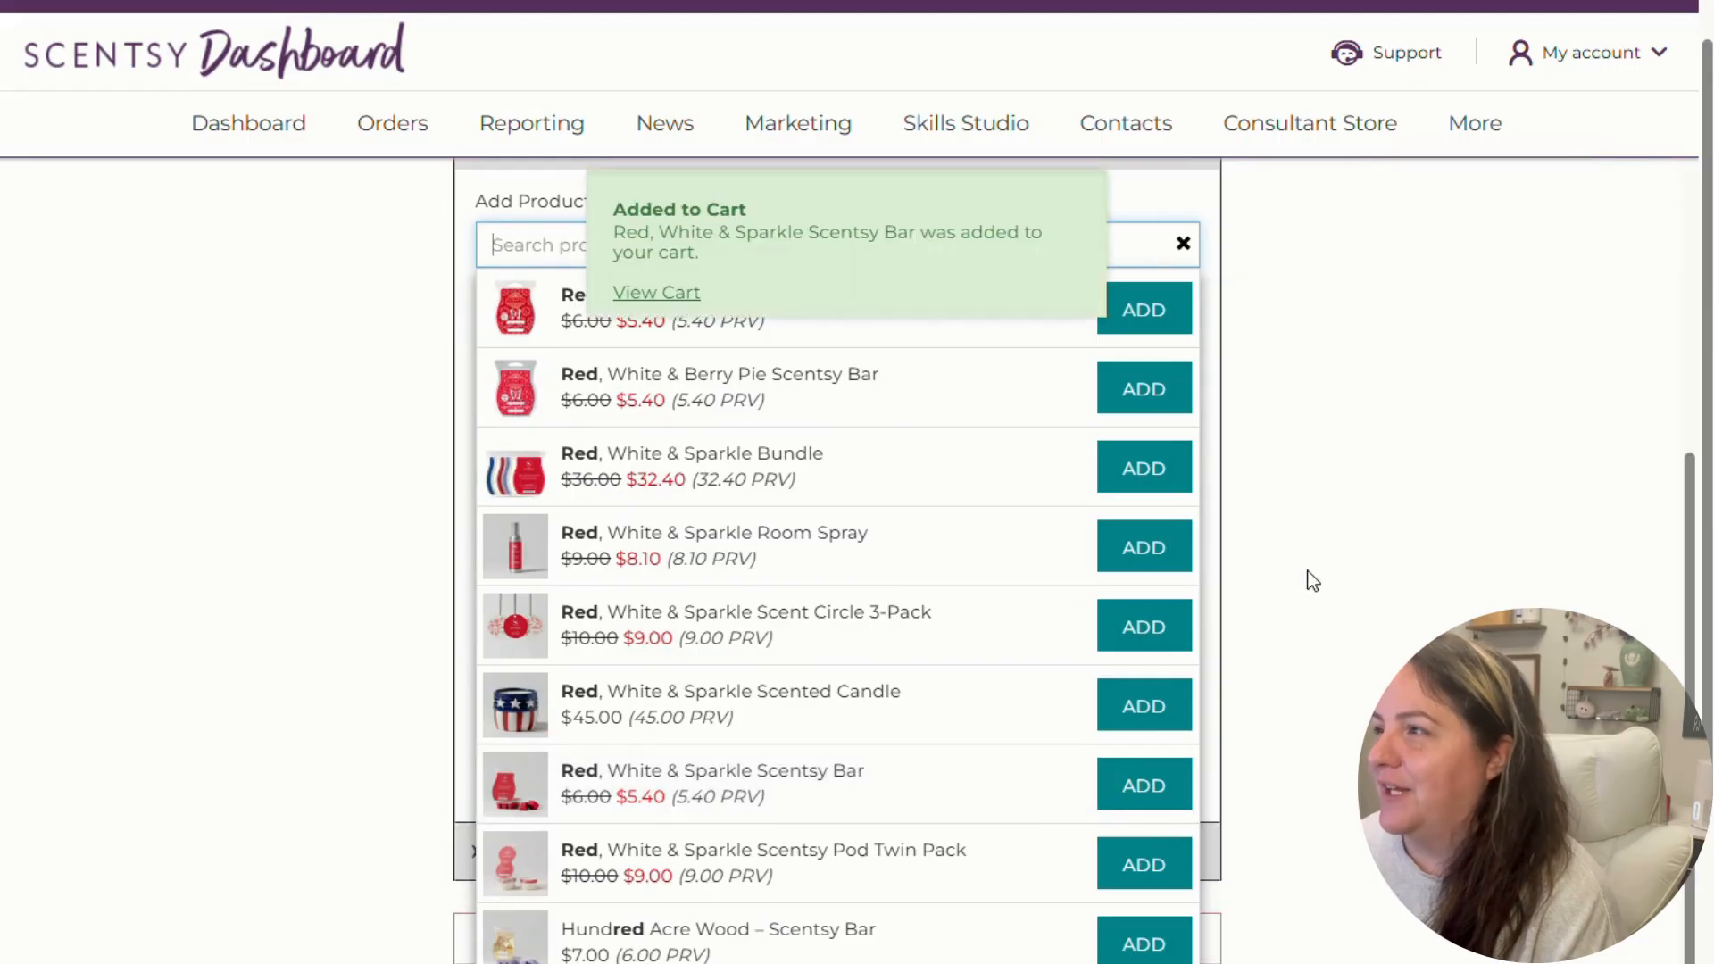
click(1184, 482)
click(668, 639)
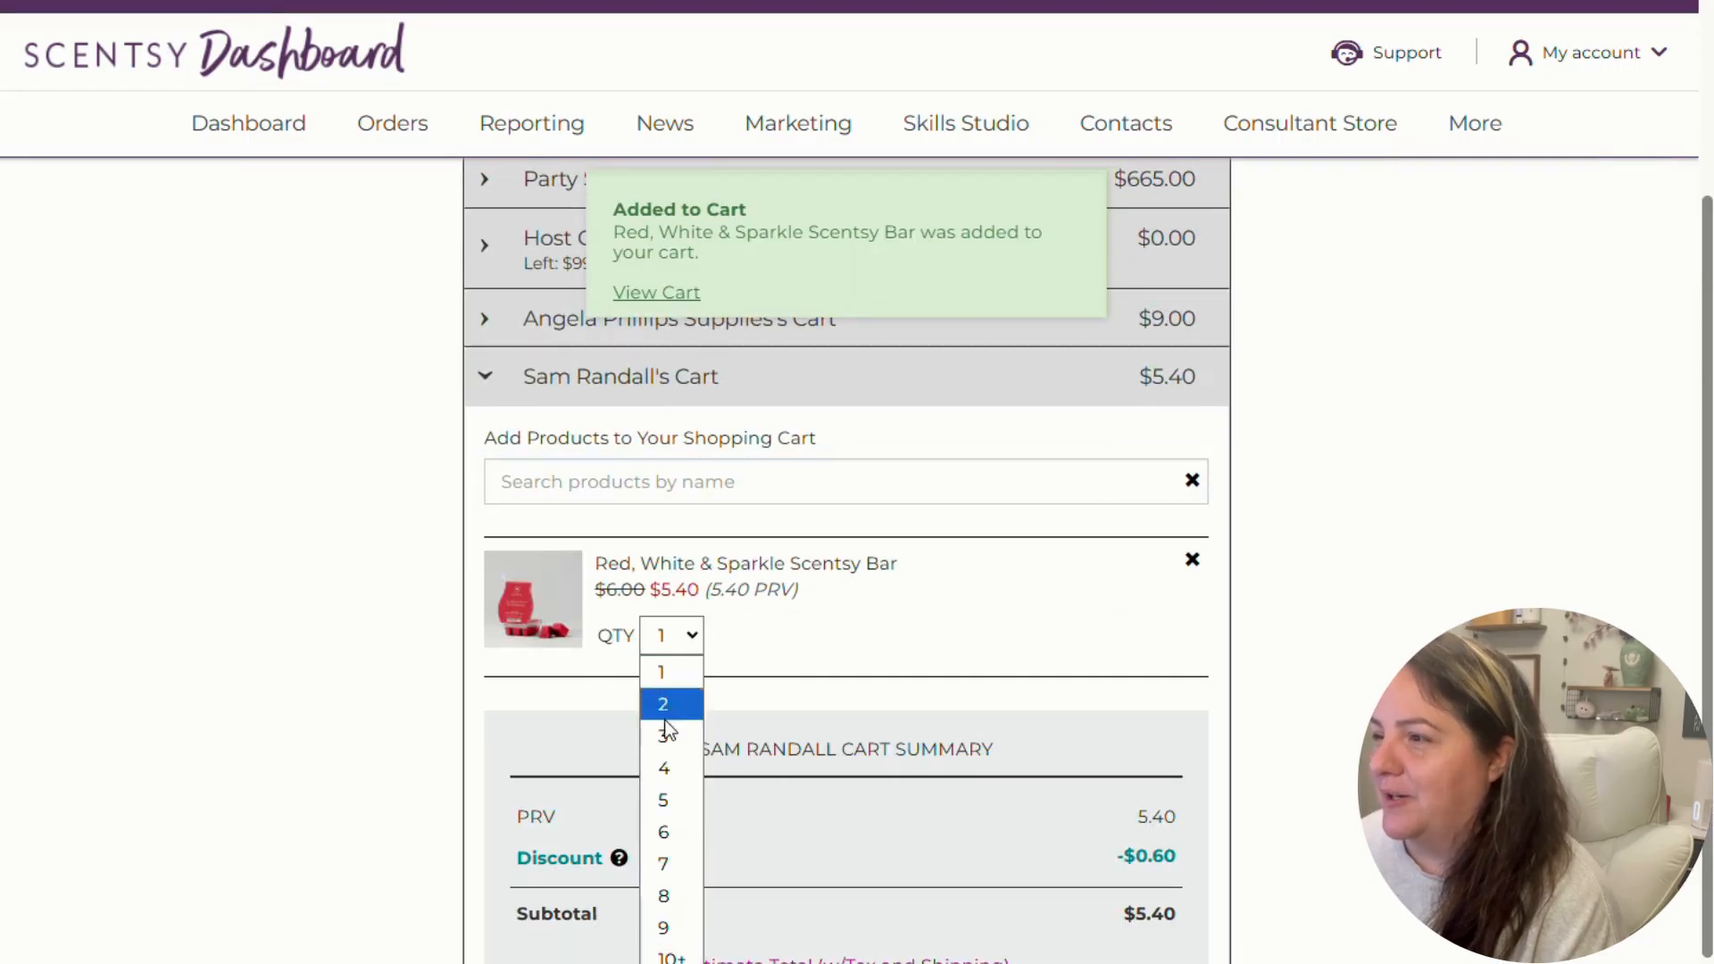
click(672, 830)
scroll(1282, 866, down, 2)
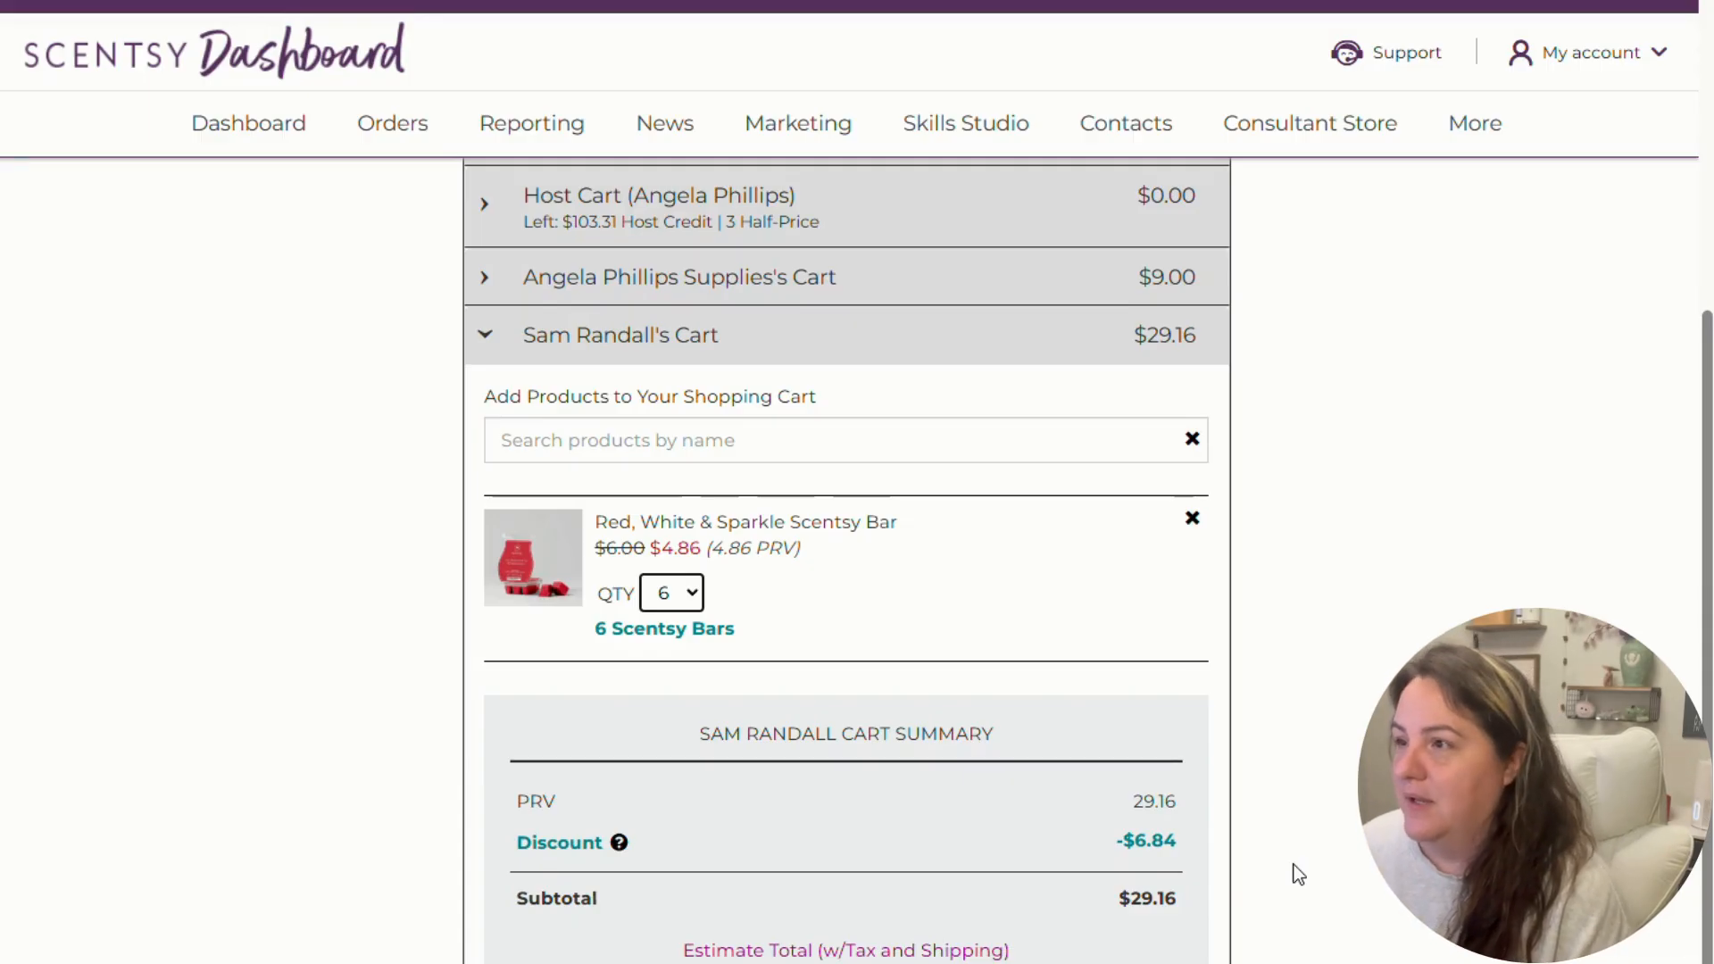
- Search for "6" in the supplies guest's cart and start building one 6 Scentsy Bars bundle
click(849, 299)
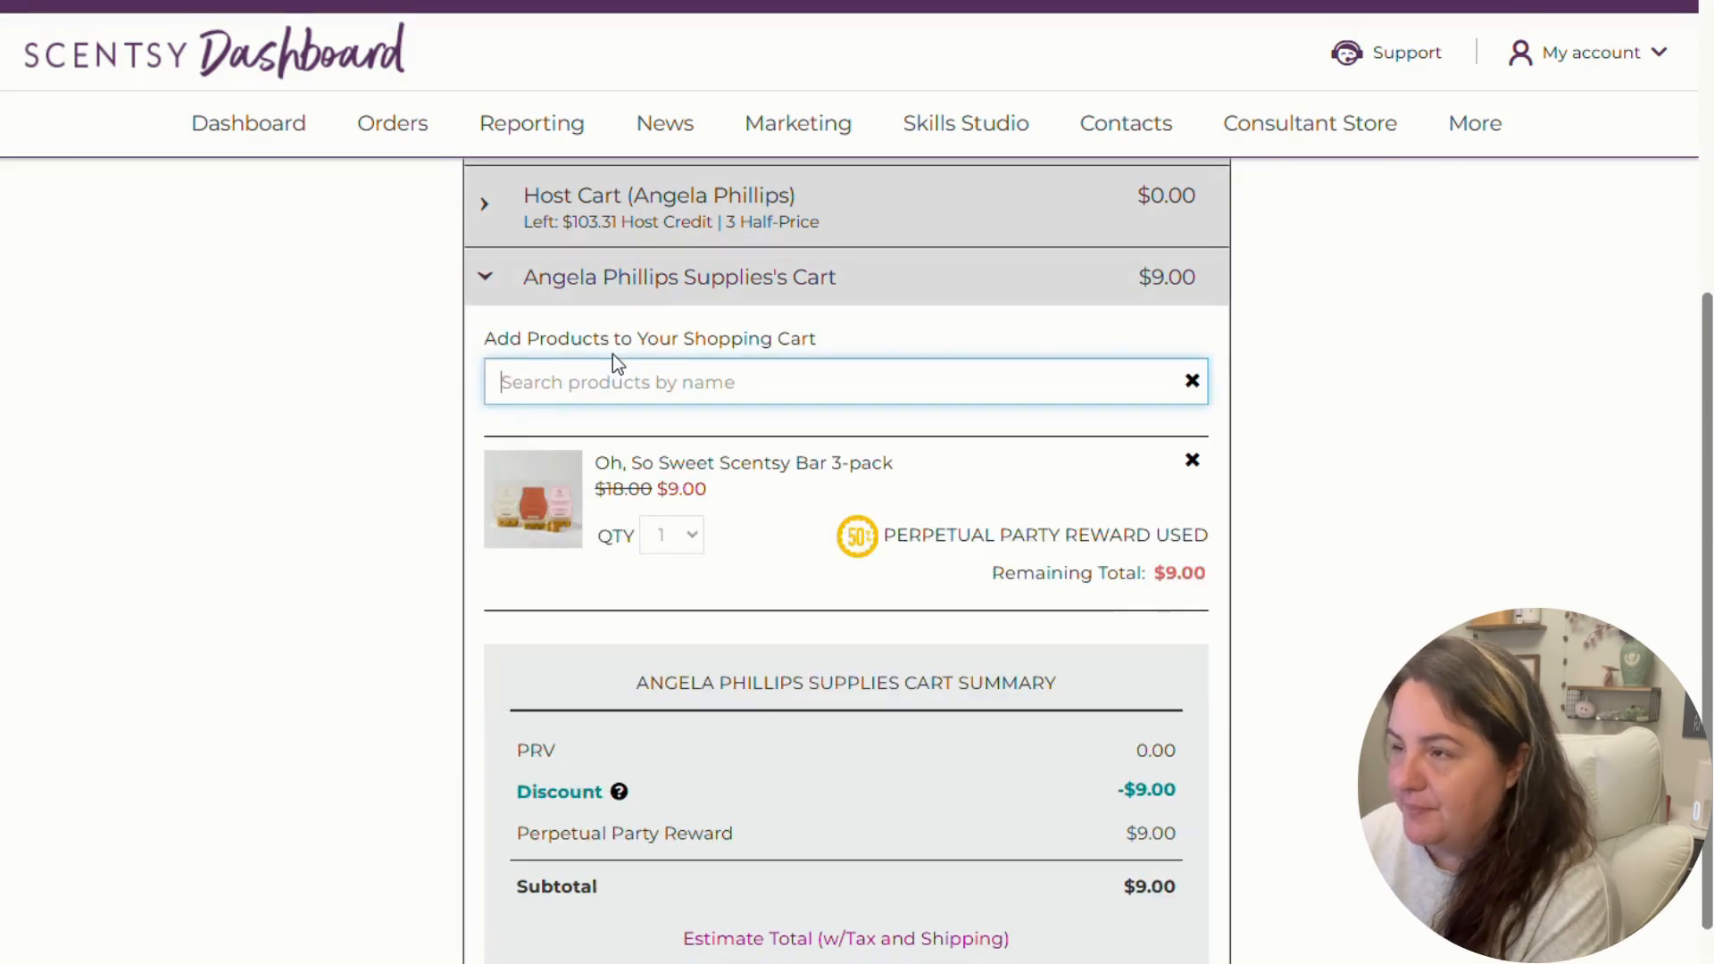
text(6)
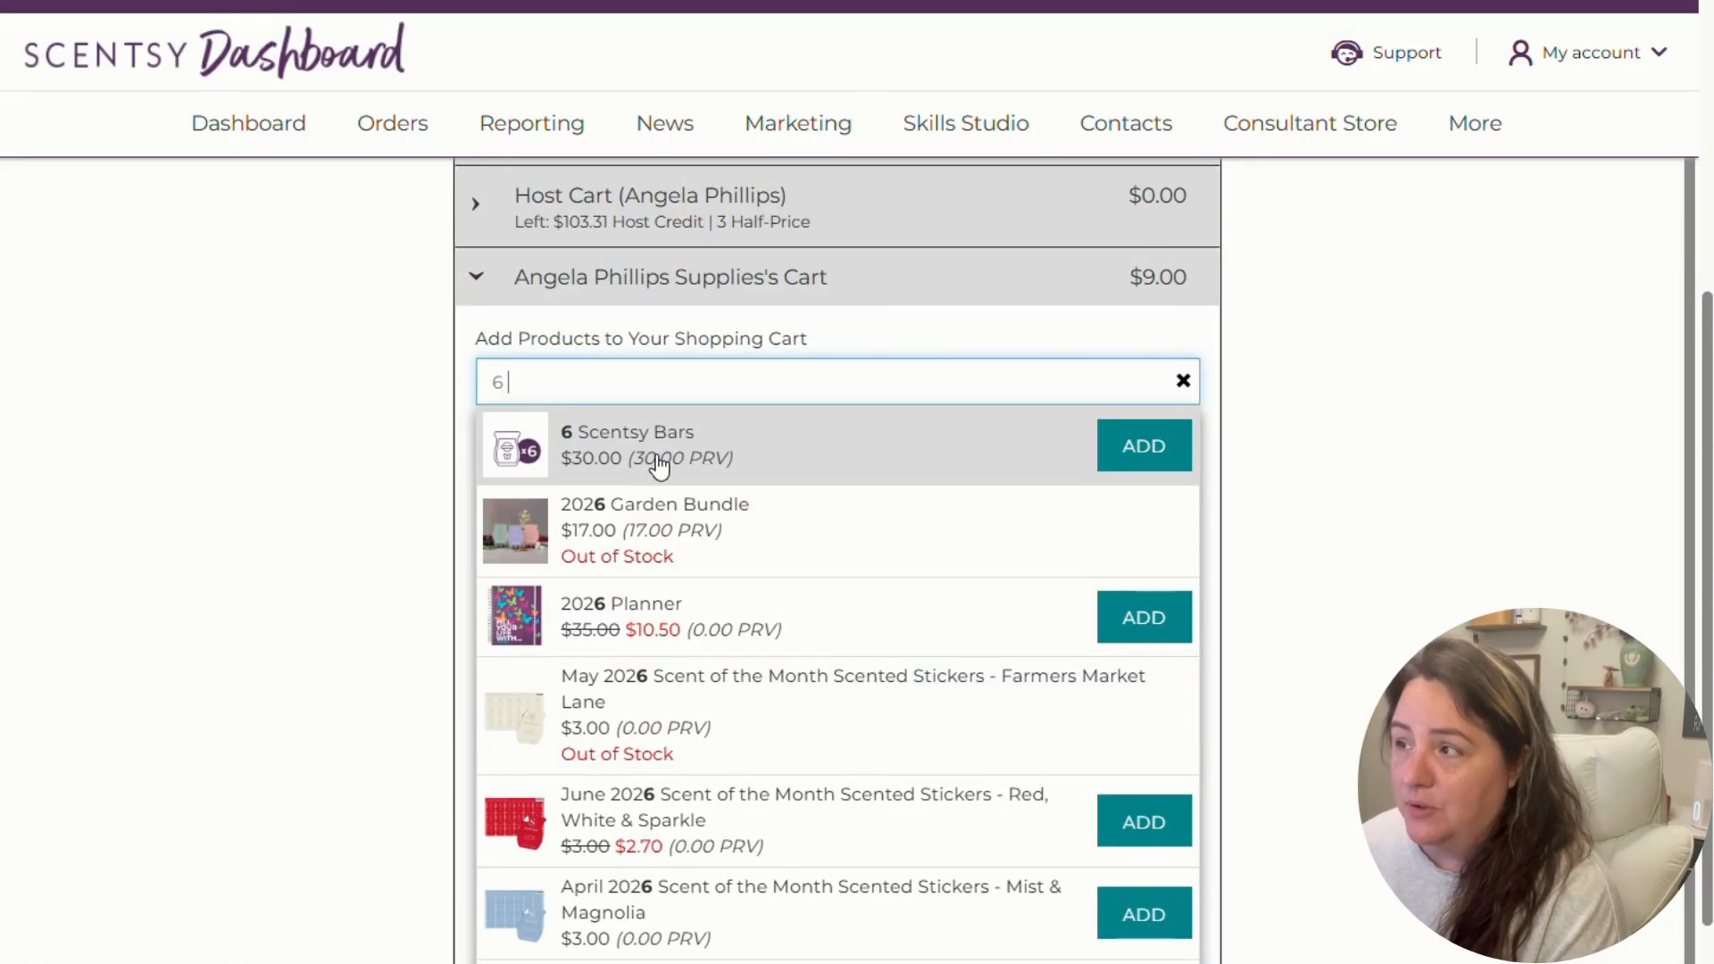
click(1114, 446)
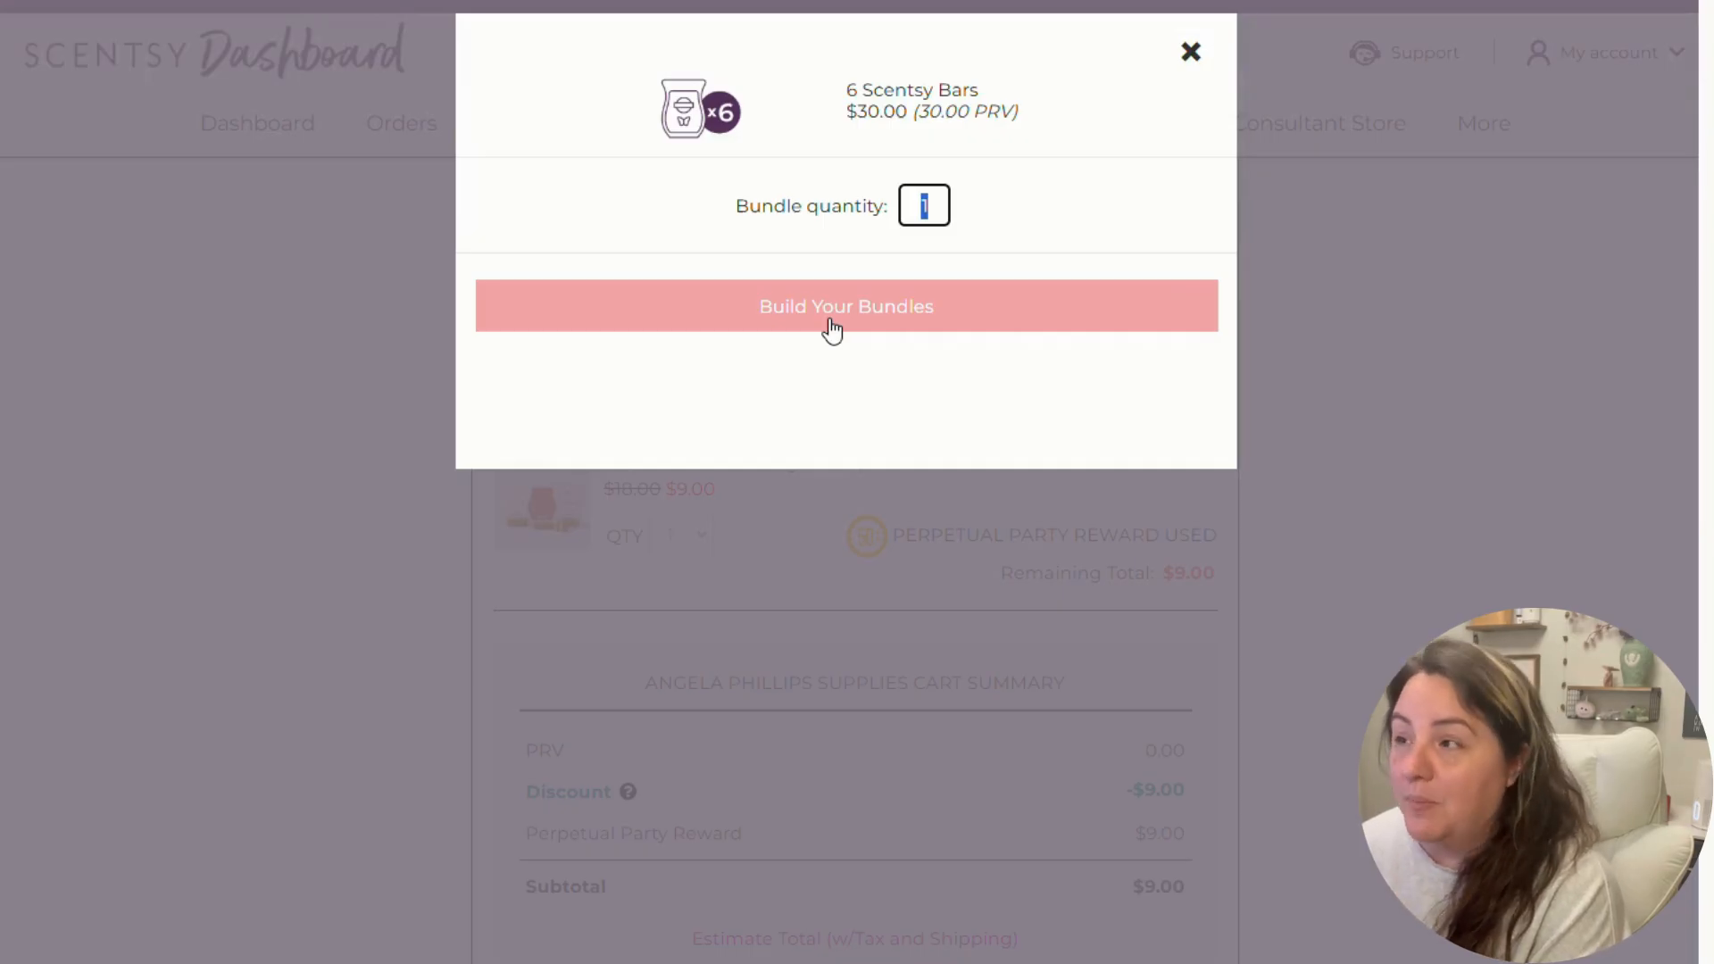
click(831, 330)
- Fill the bundle with six All You Need Is Love Scentsy Bars and save it to the supplies guest's cart
click(562, 515)
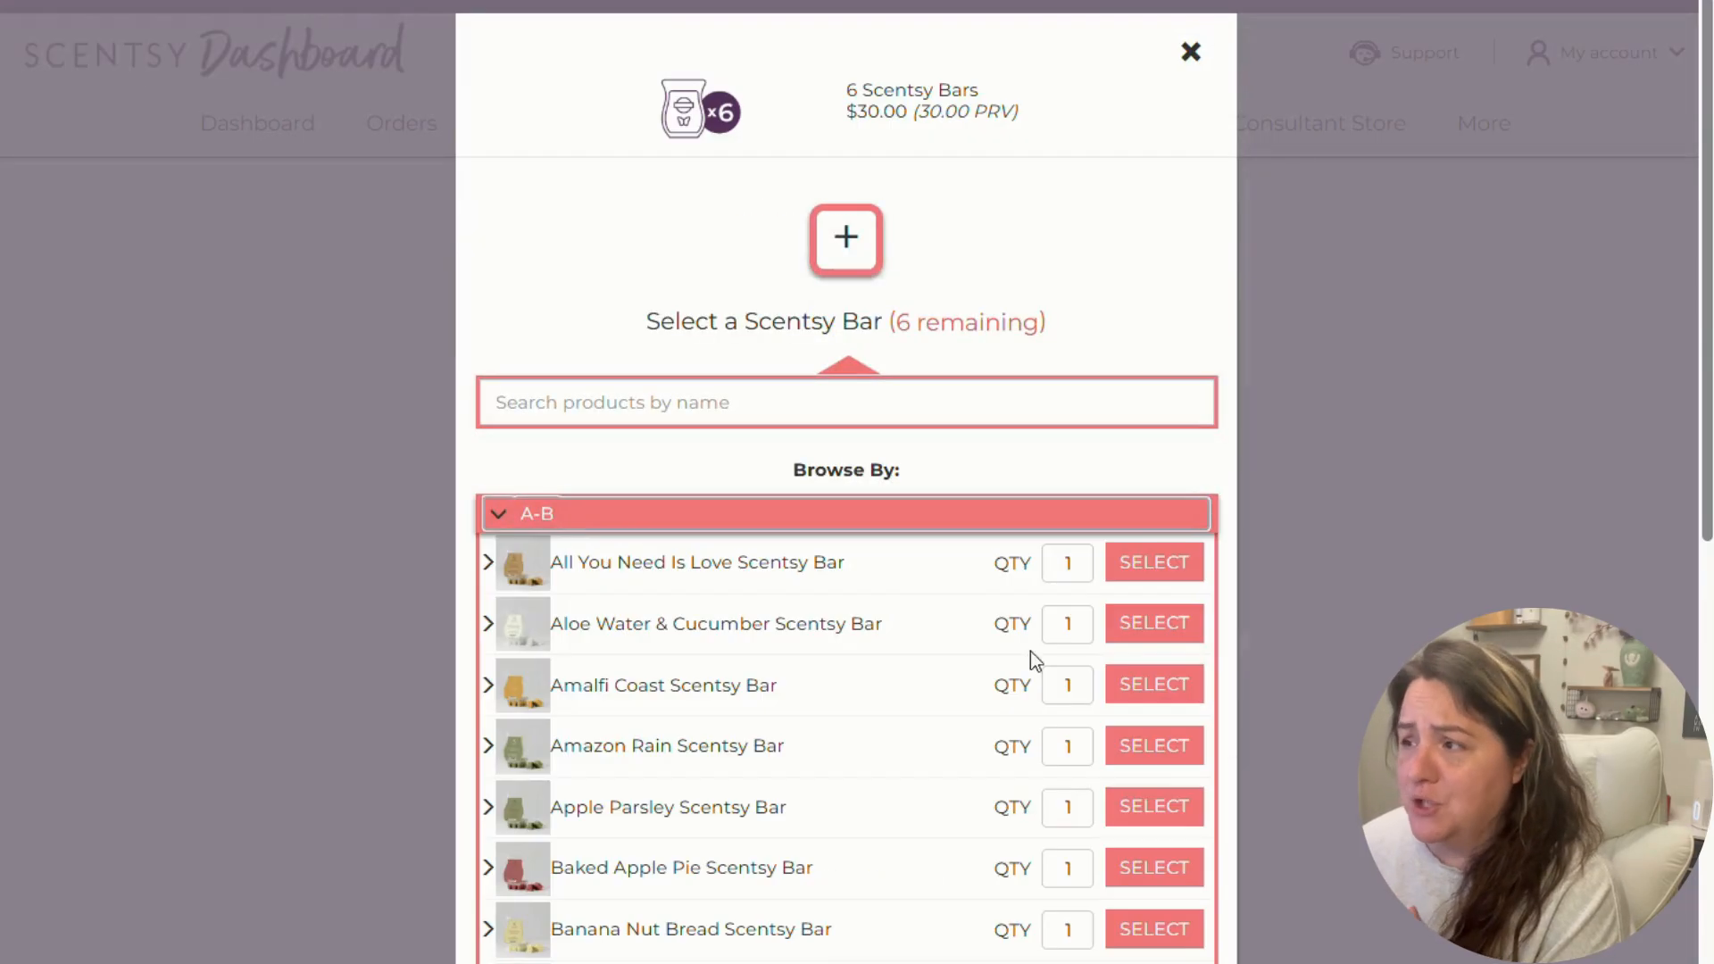
click(1185, 574)
click(1184, 574)
click(1185, 574)
click(1185, 574)
click(1184, 574)
click(1185, 573)
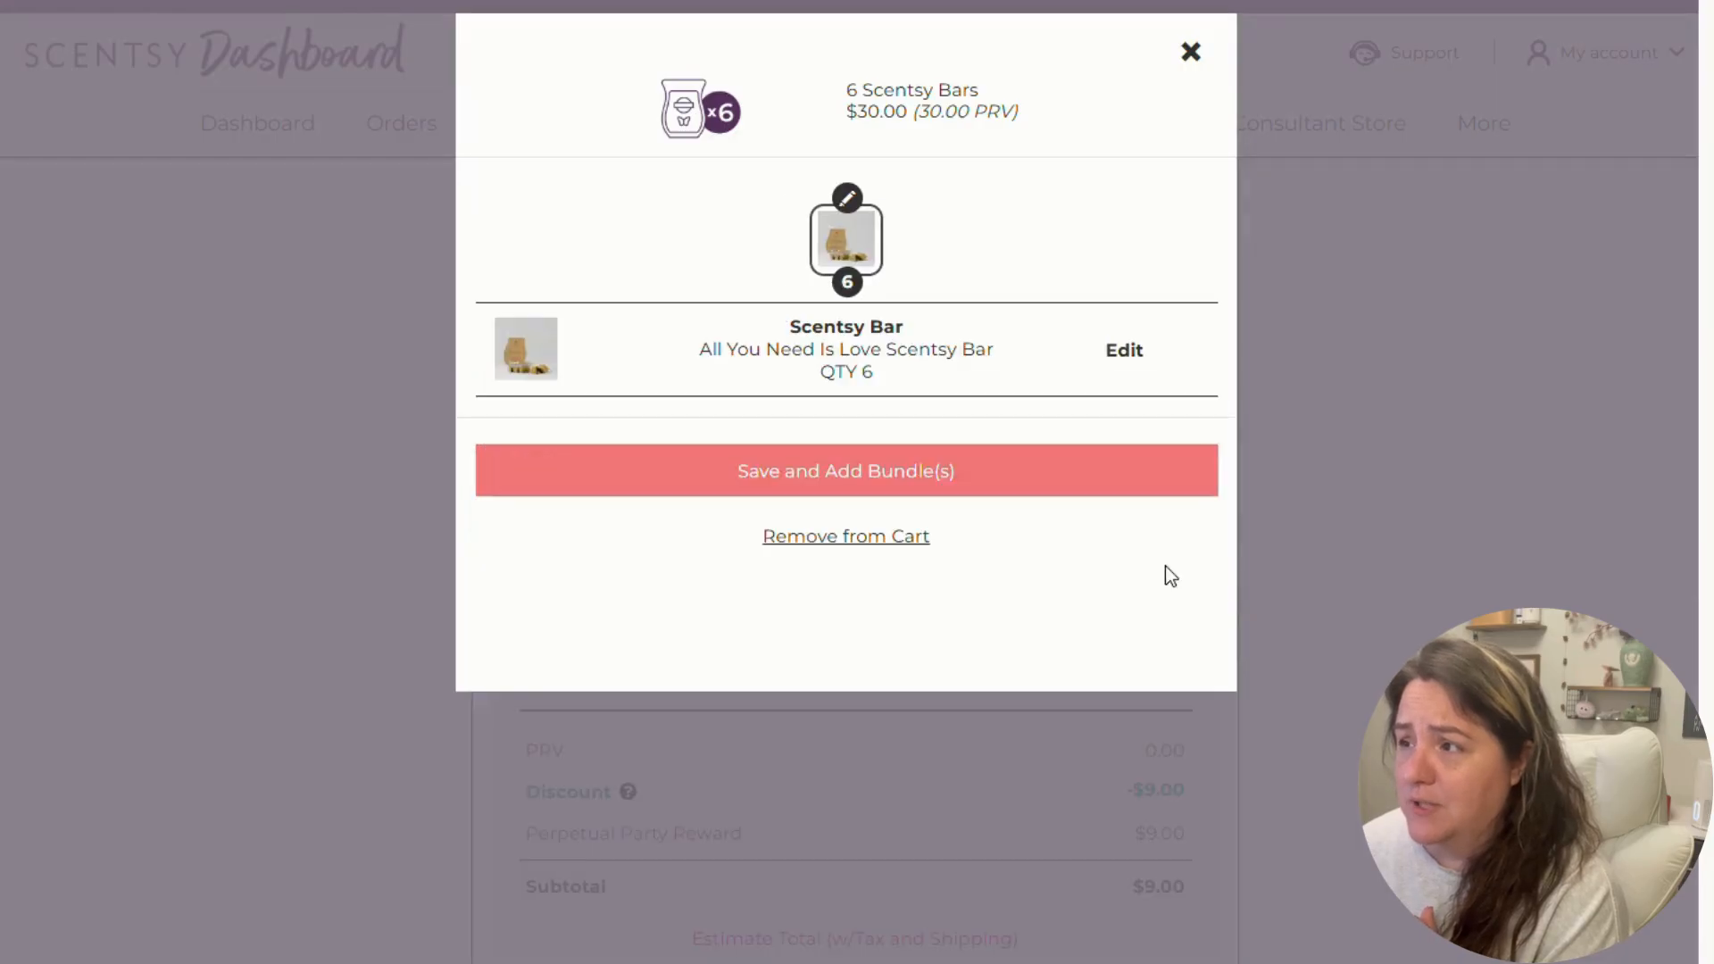
click(785, 469)
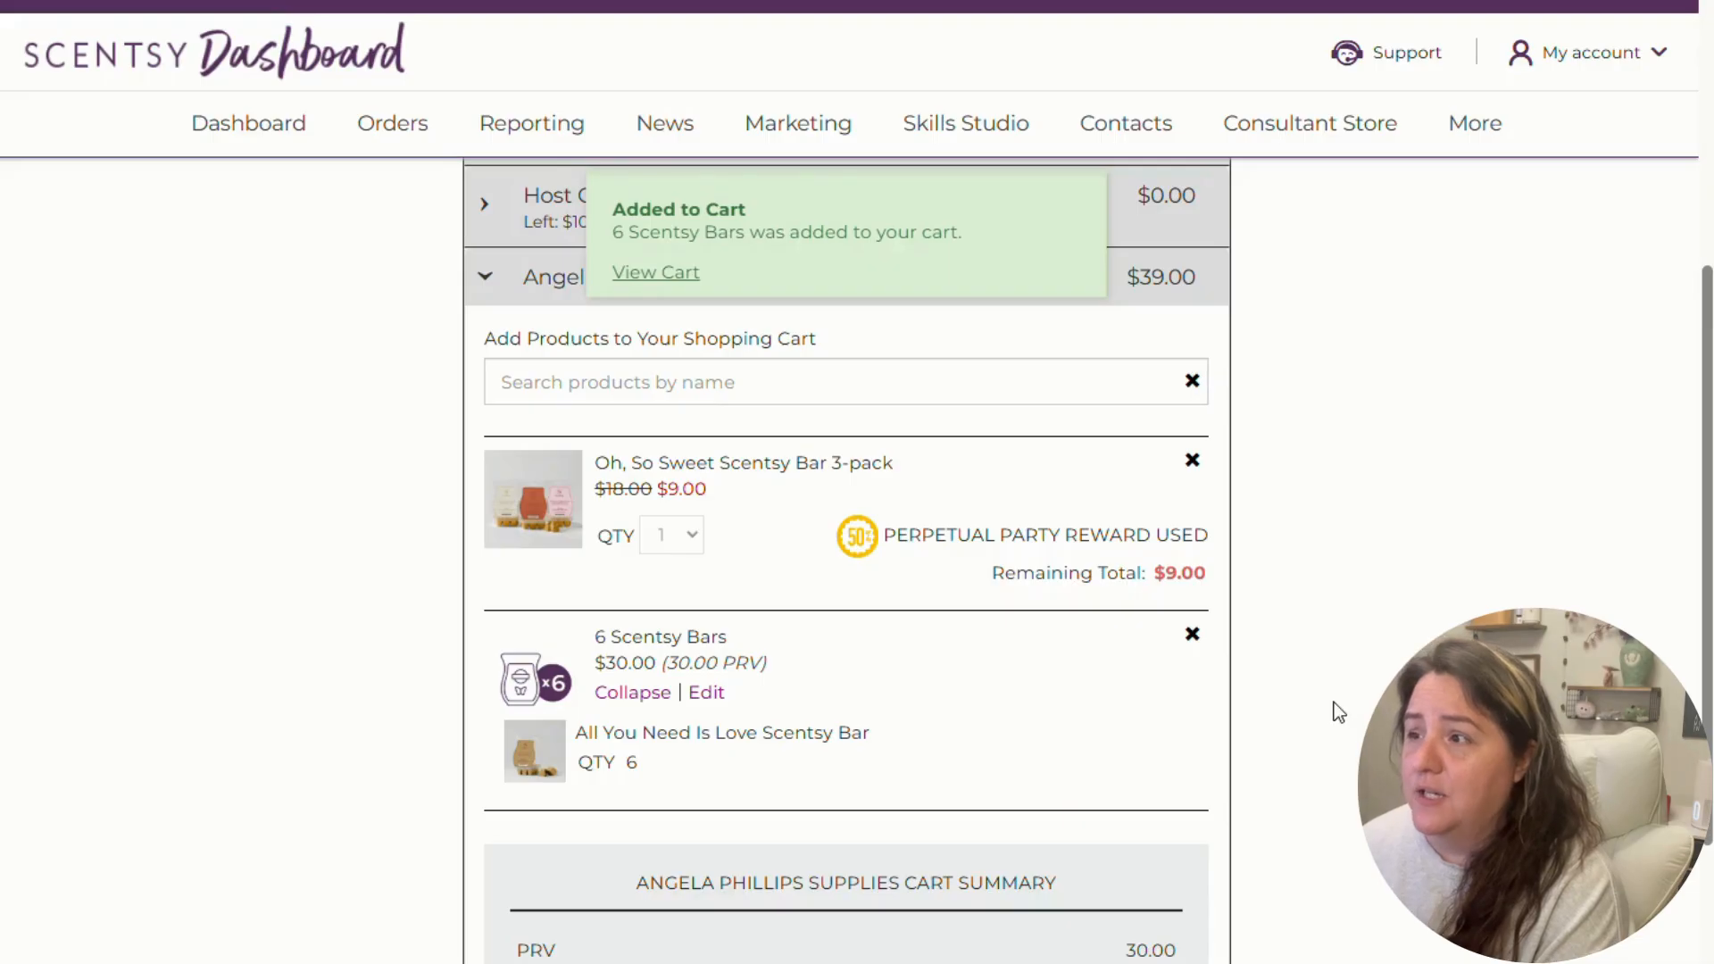
- Compare the supplies guest's cart summary with the new guest's cart of six individual Red, White & Sparkle Scentsy Bars
scroll(983, 640, down, 1)
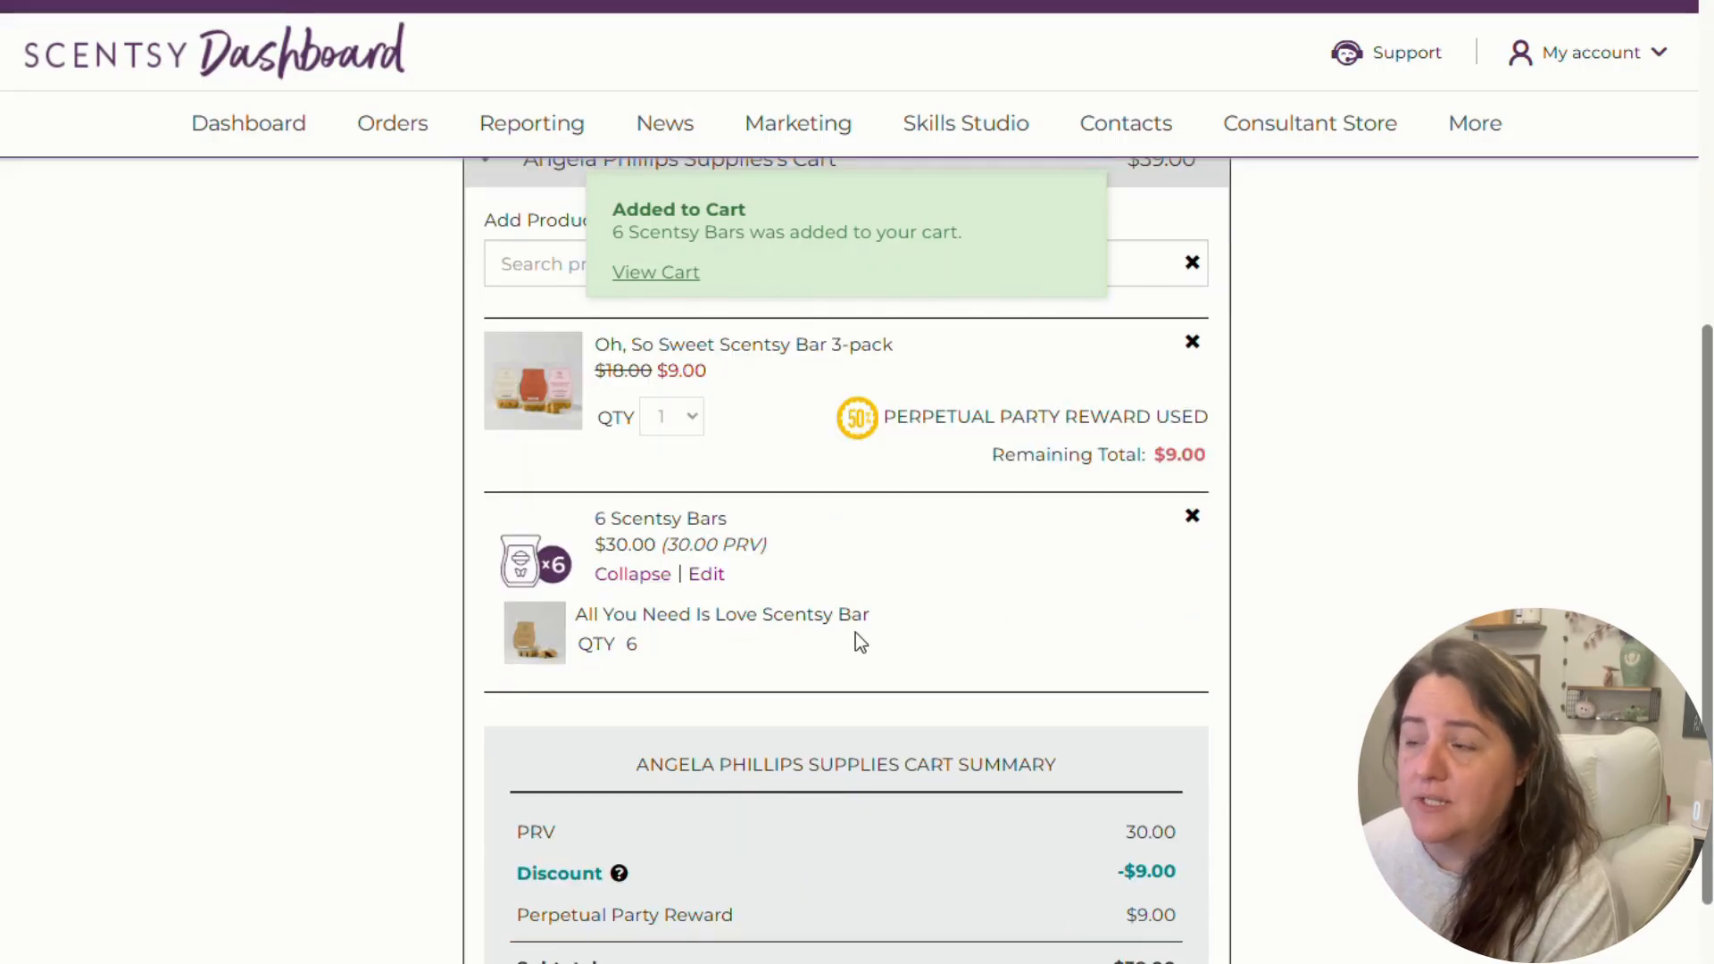
scroll(871, 636, down, 4)
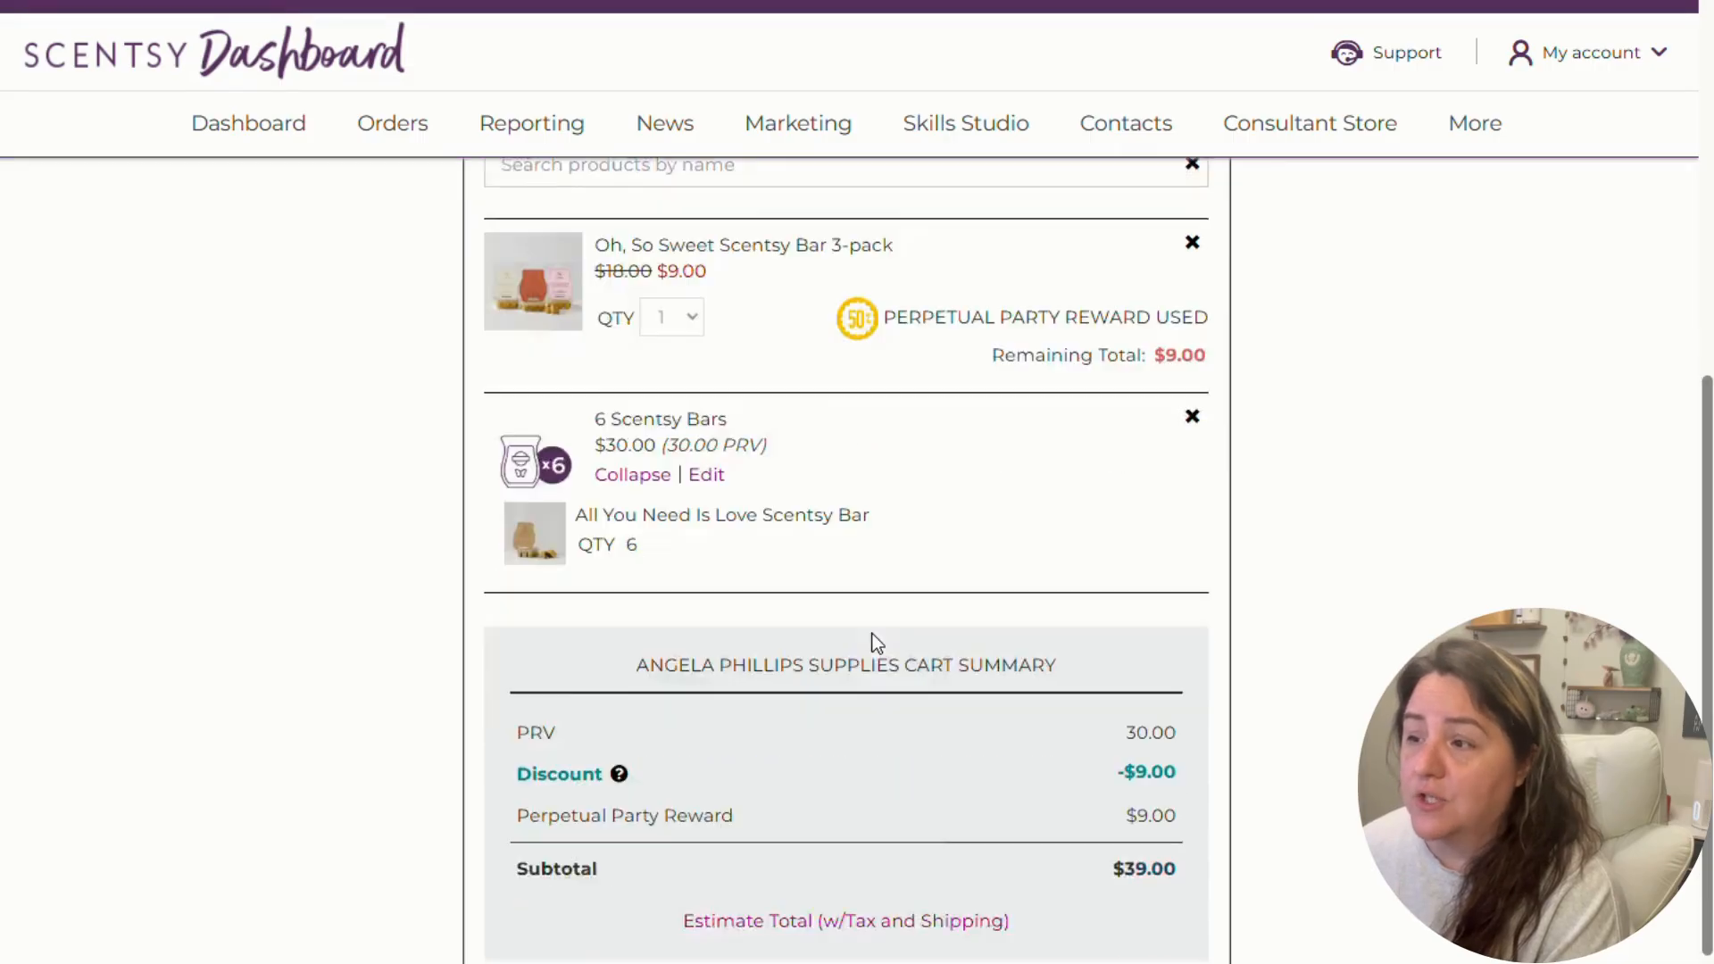
click(688, 791)
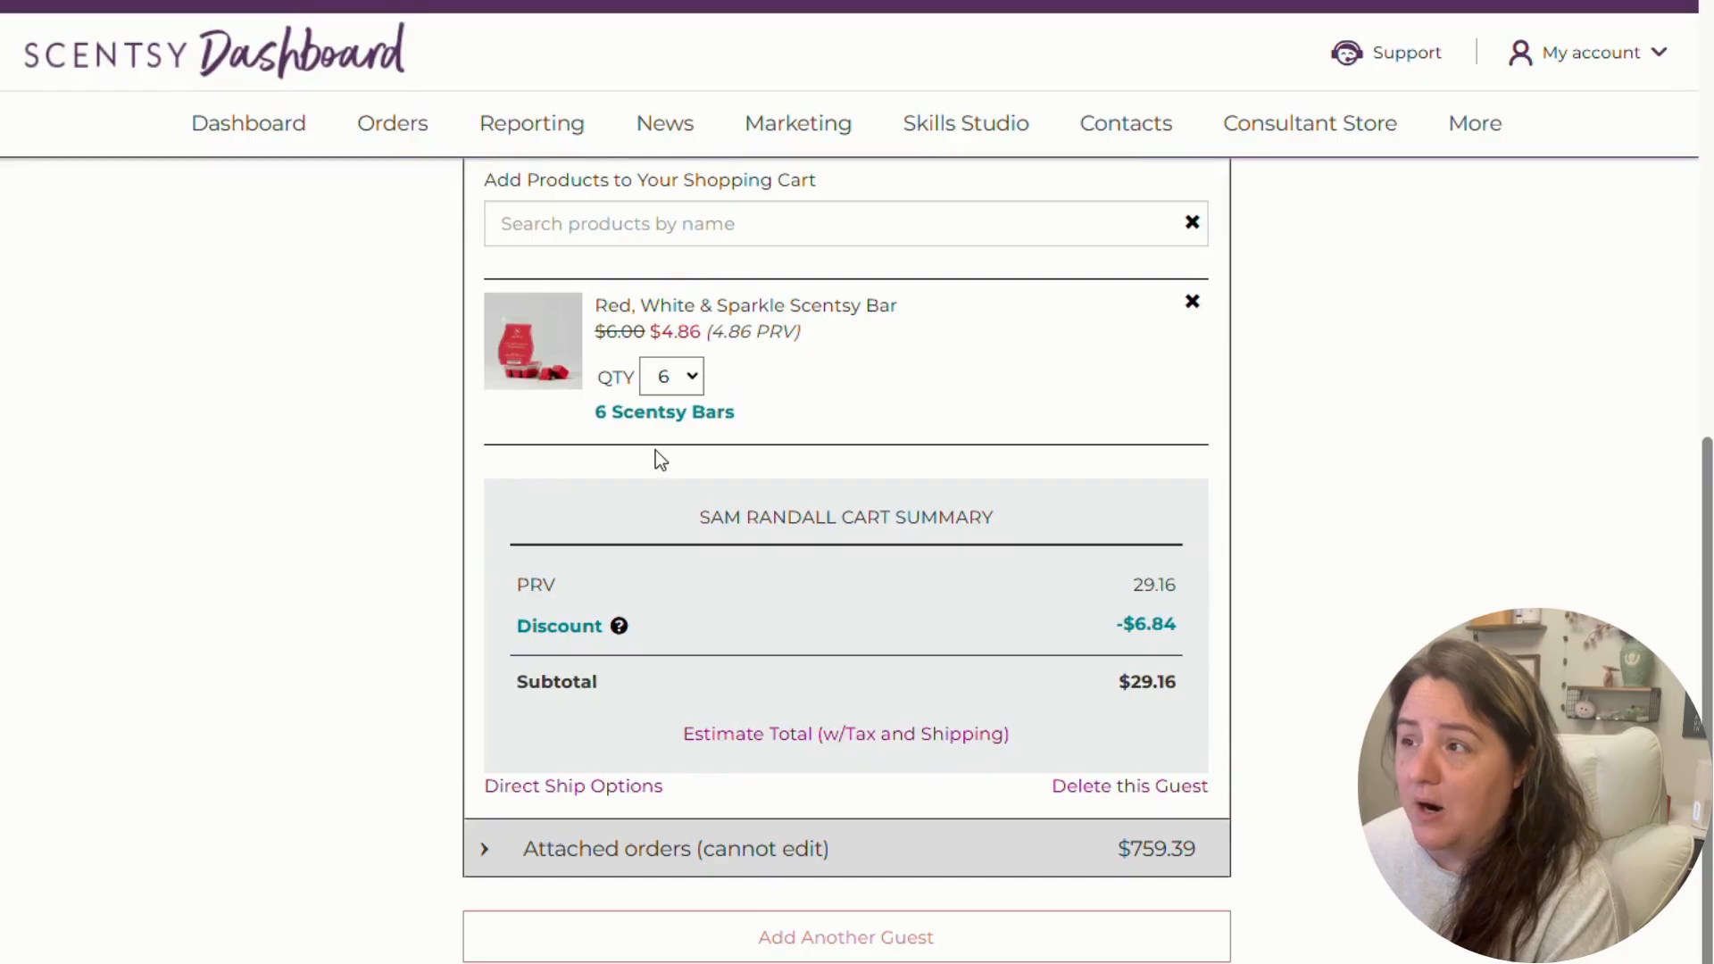
scroll(659, 460, up, 1)
scroll(658, 461, up, 1)
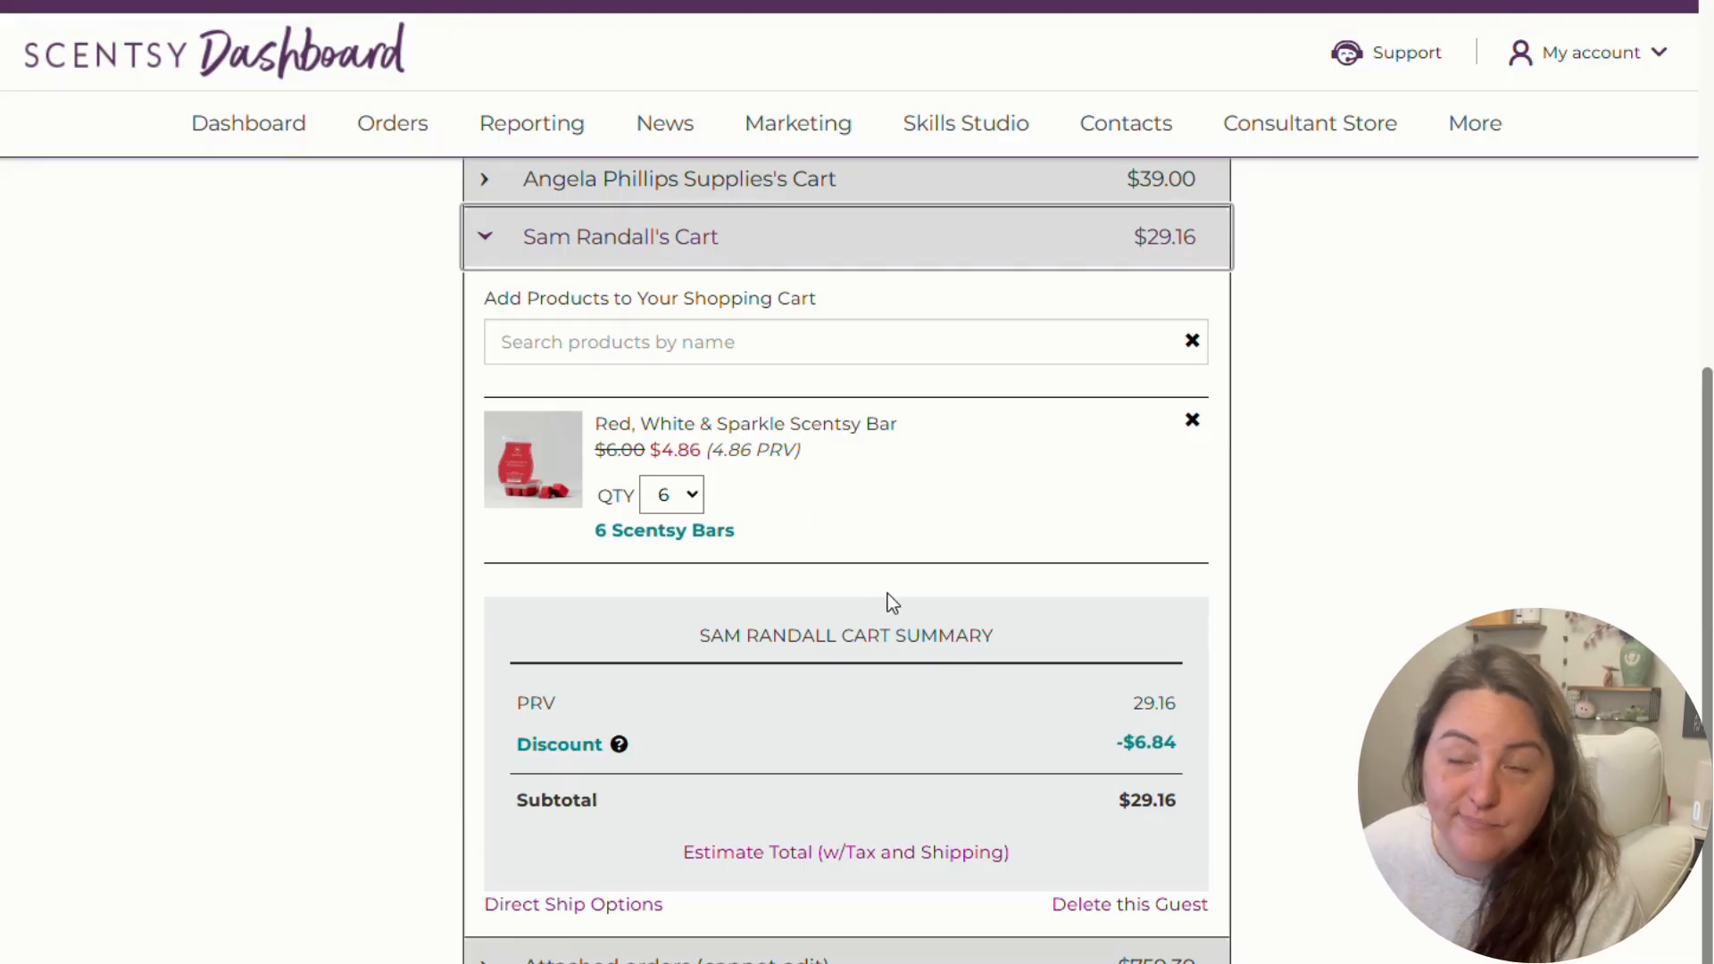
scroll(887, 593, up, 1)
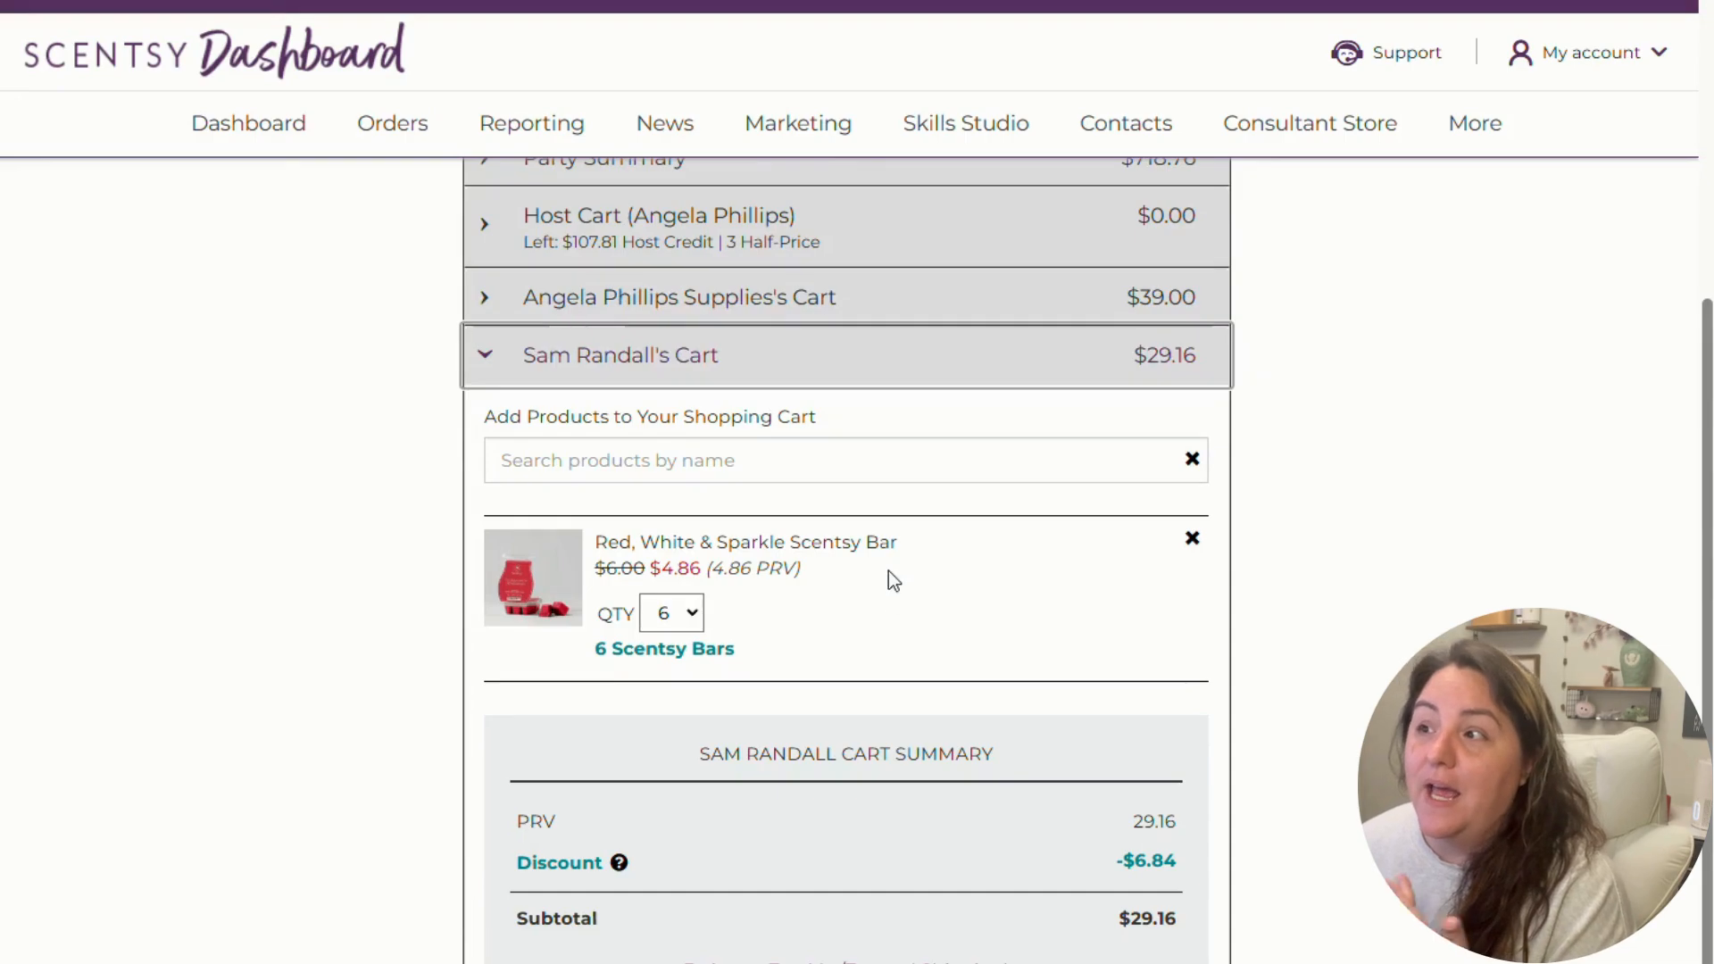
- Search for "glory" in the new guest's cart, add the Old Glory Warmer, and check the bundle discount in the cart summary
click(651, 451)
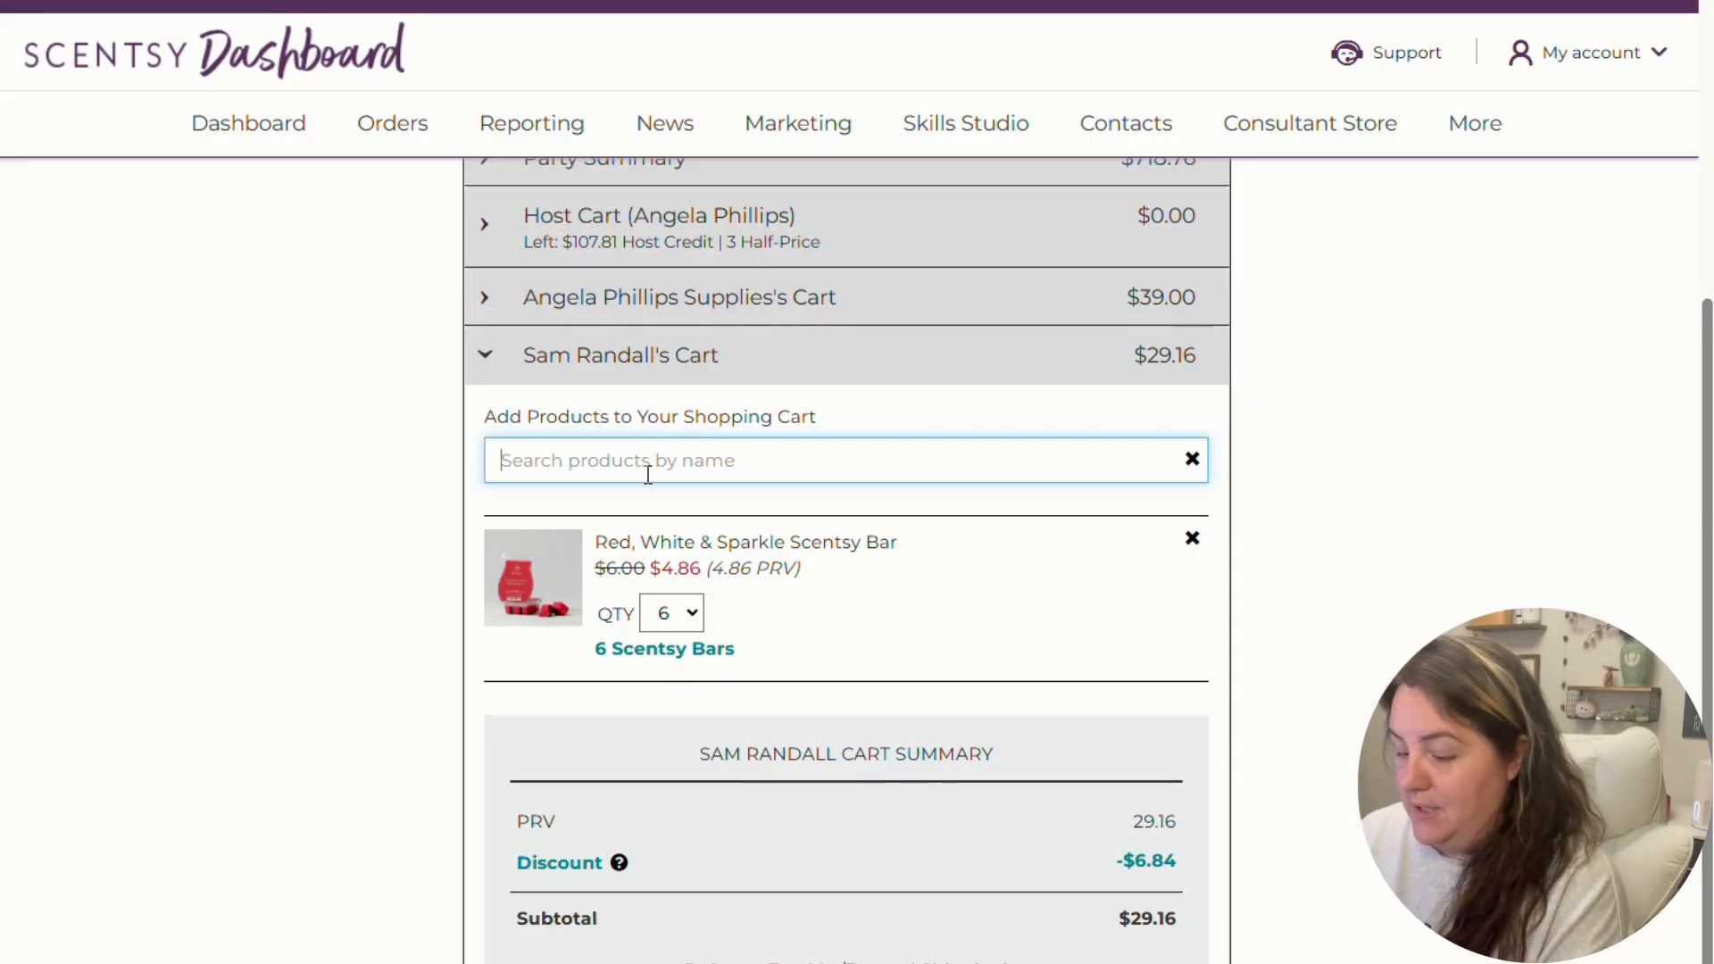
text(glory)
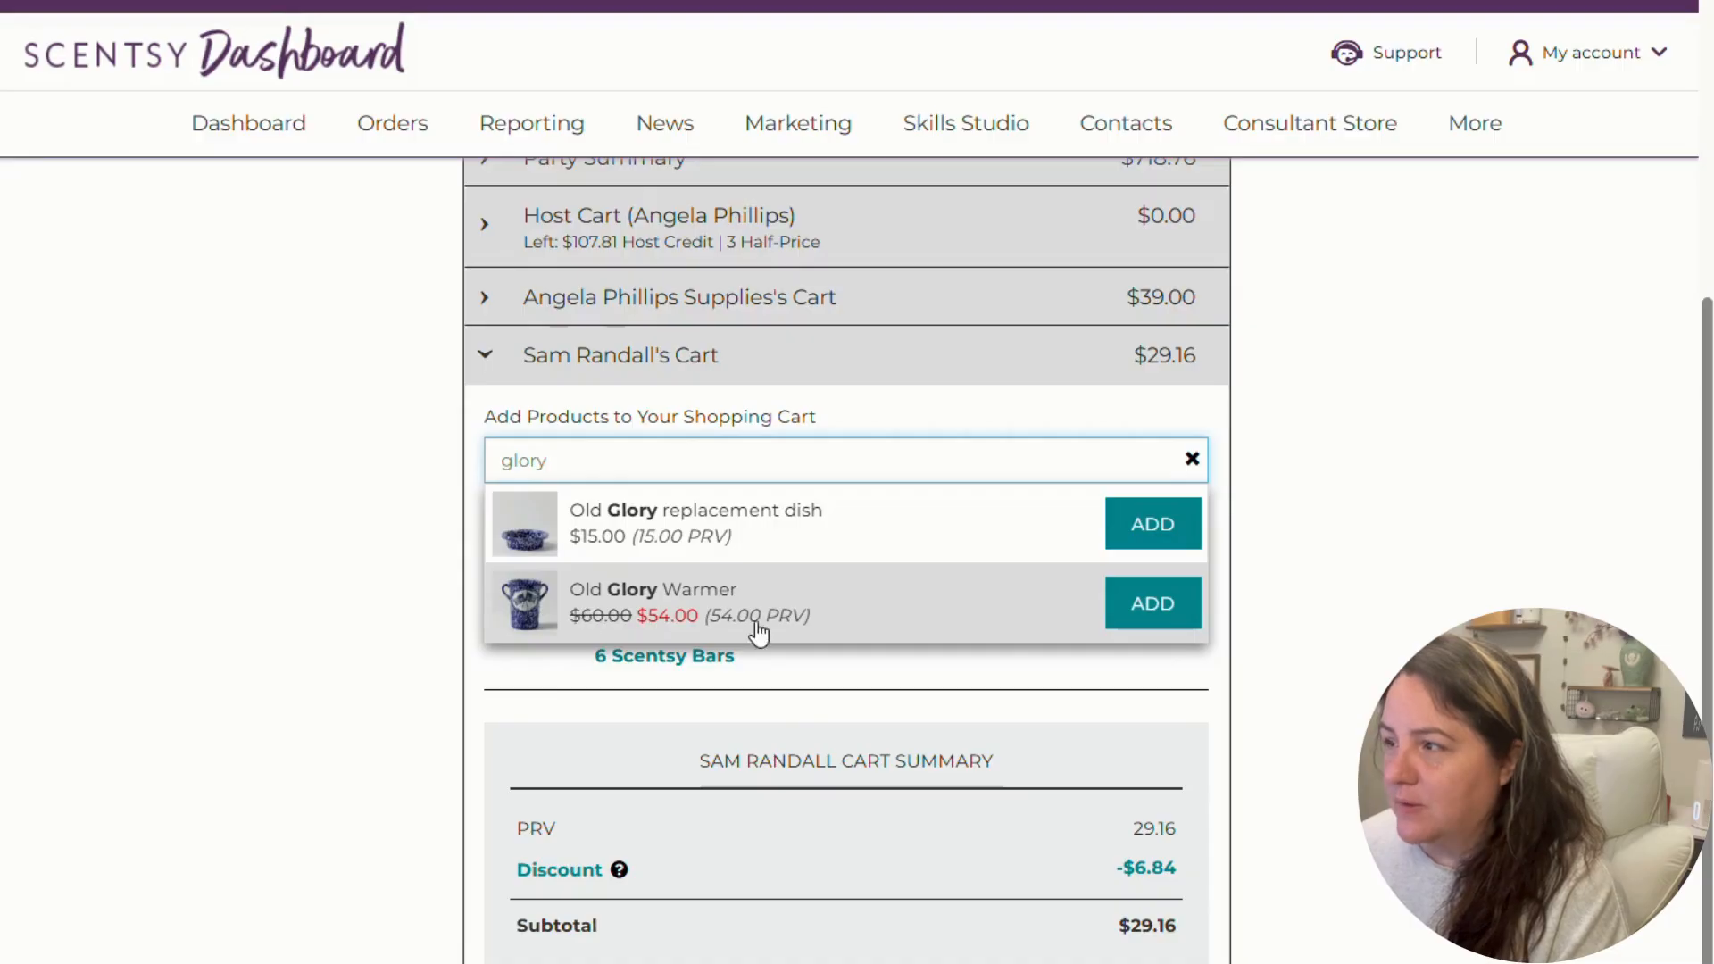
click(1152, 603)
scroll(1316, 848, down, 1)
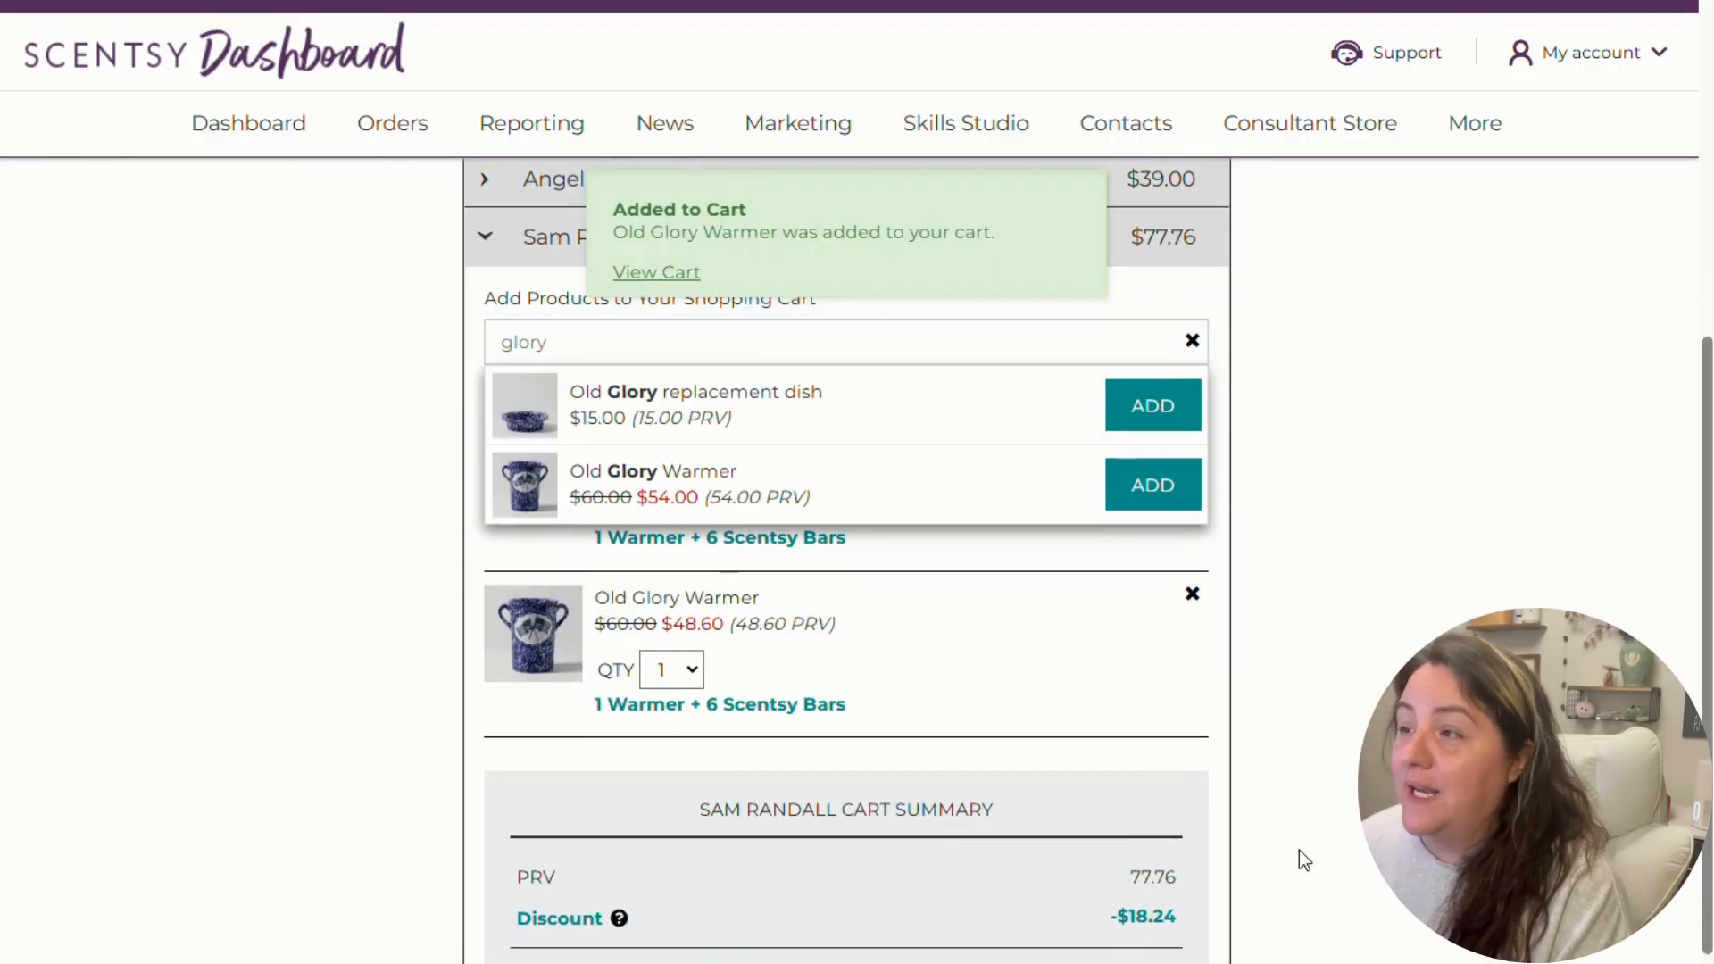
click(1191, 340)
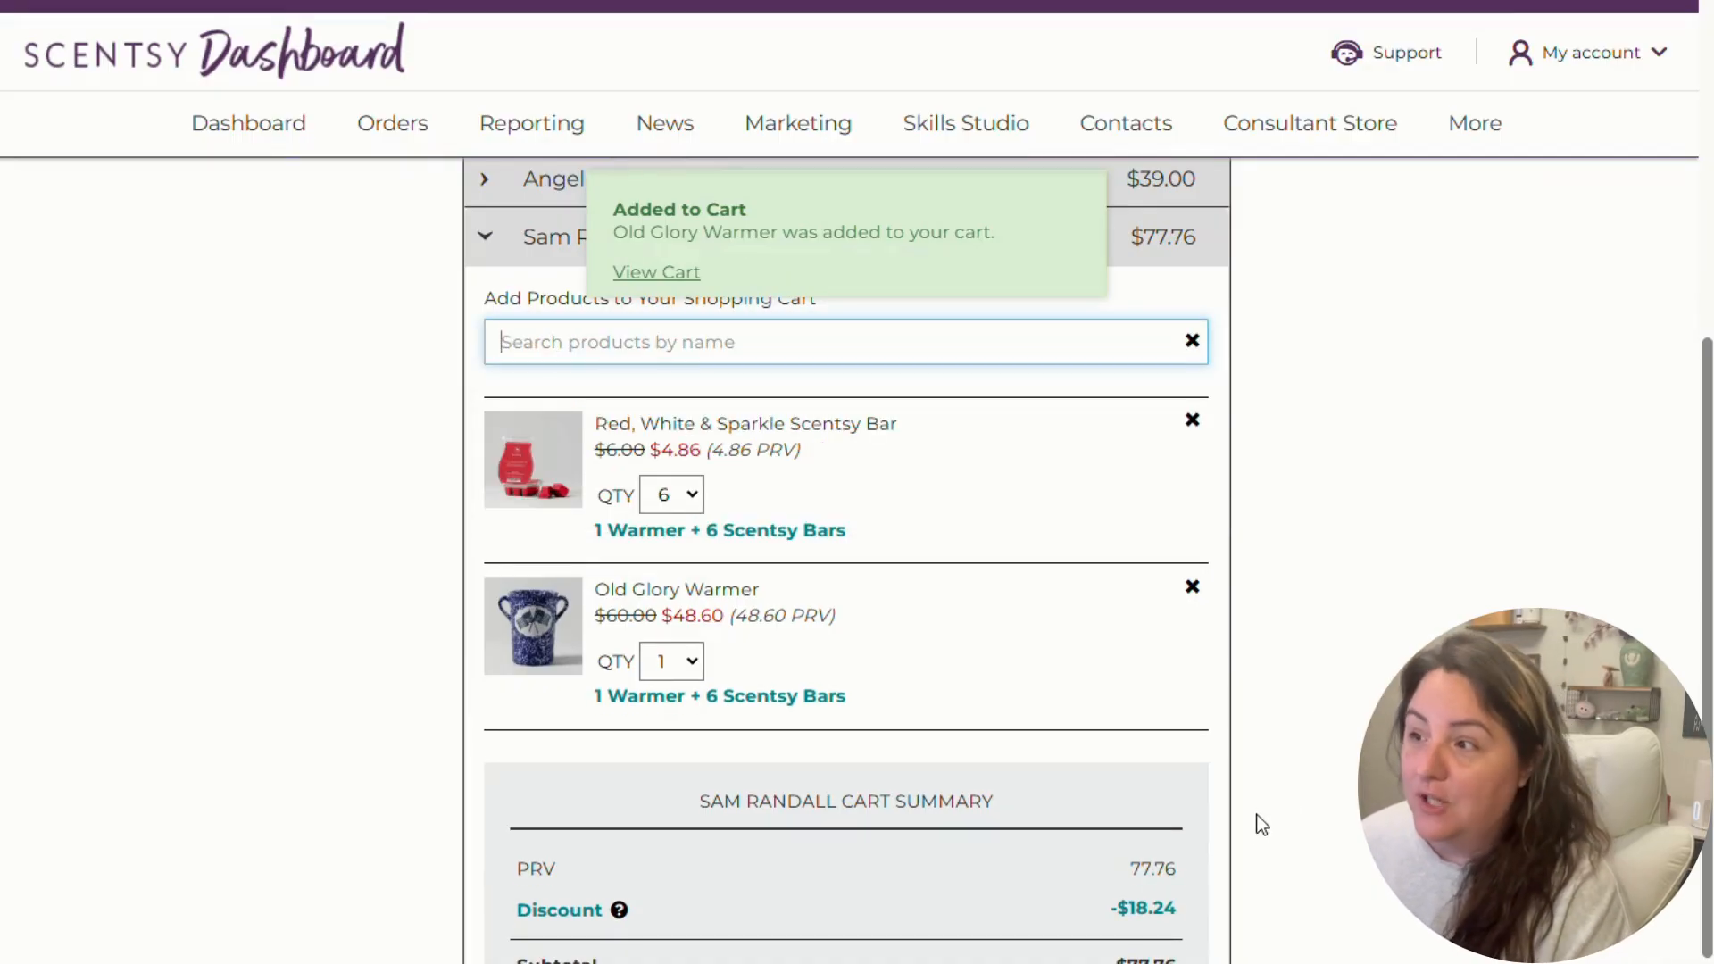
scroll(1261, 823, up, 1)
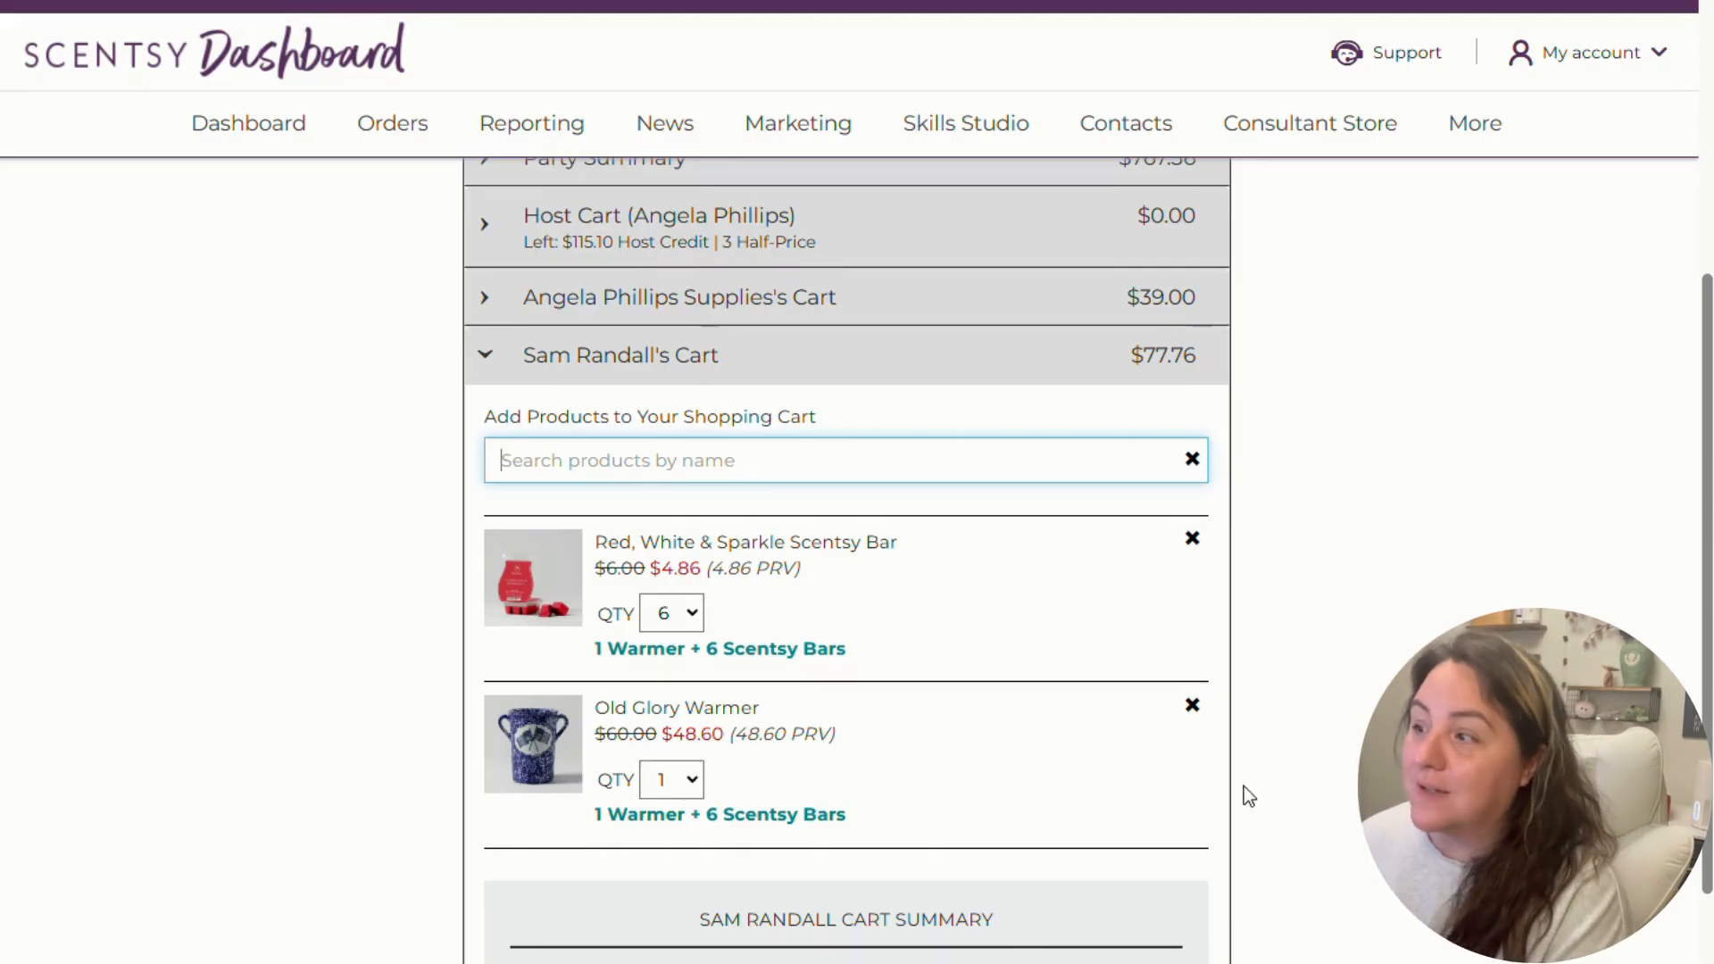
scroll(1245, 786, down, 2)
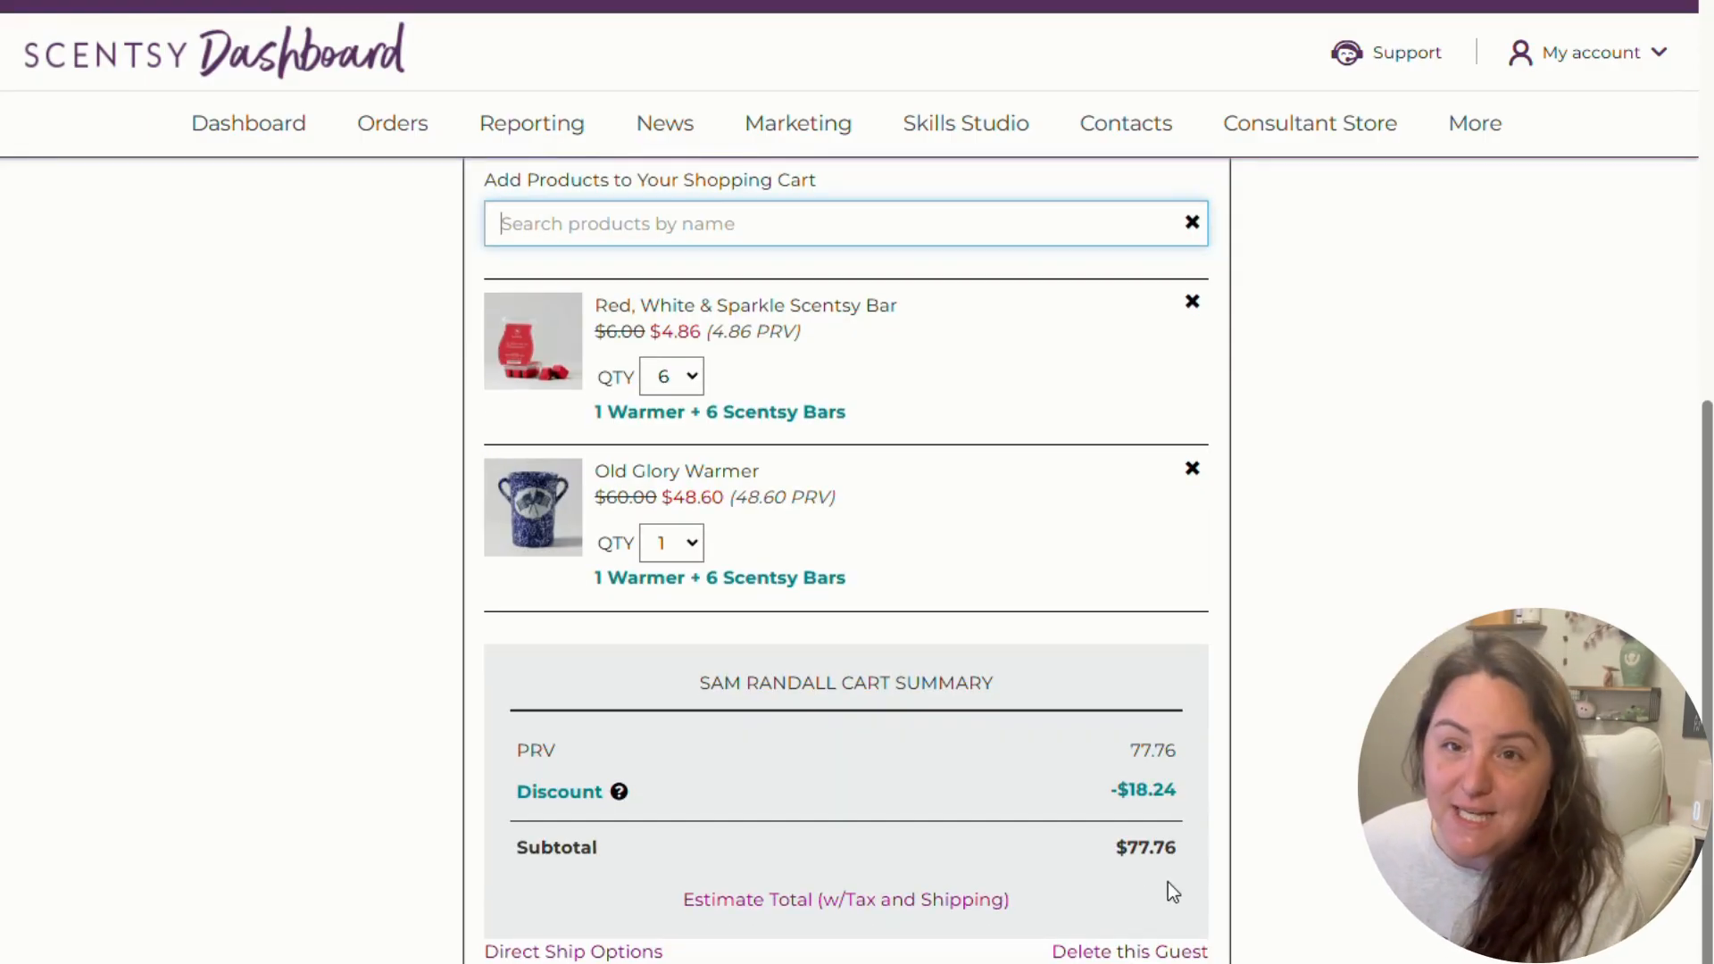
- Search for "glory" in the supplies guest's cart and add the Old Glory Warmer
scroll(982, 790, up, 4)
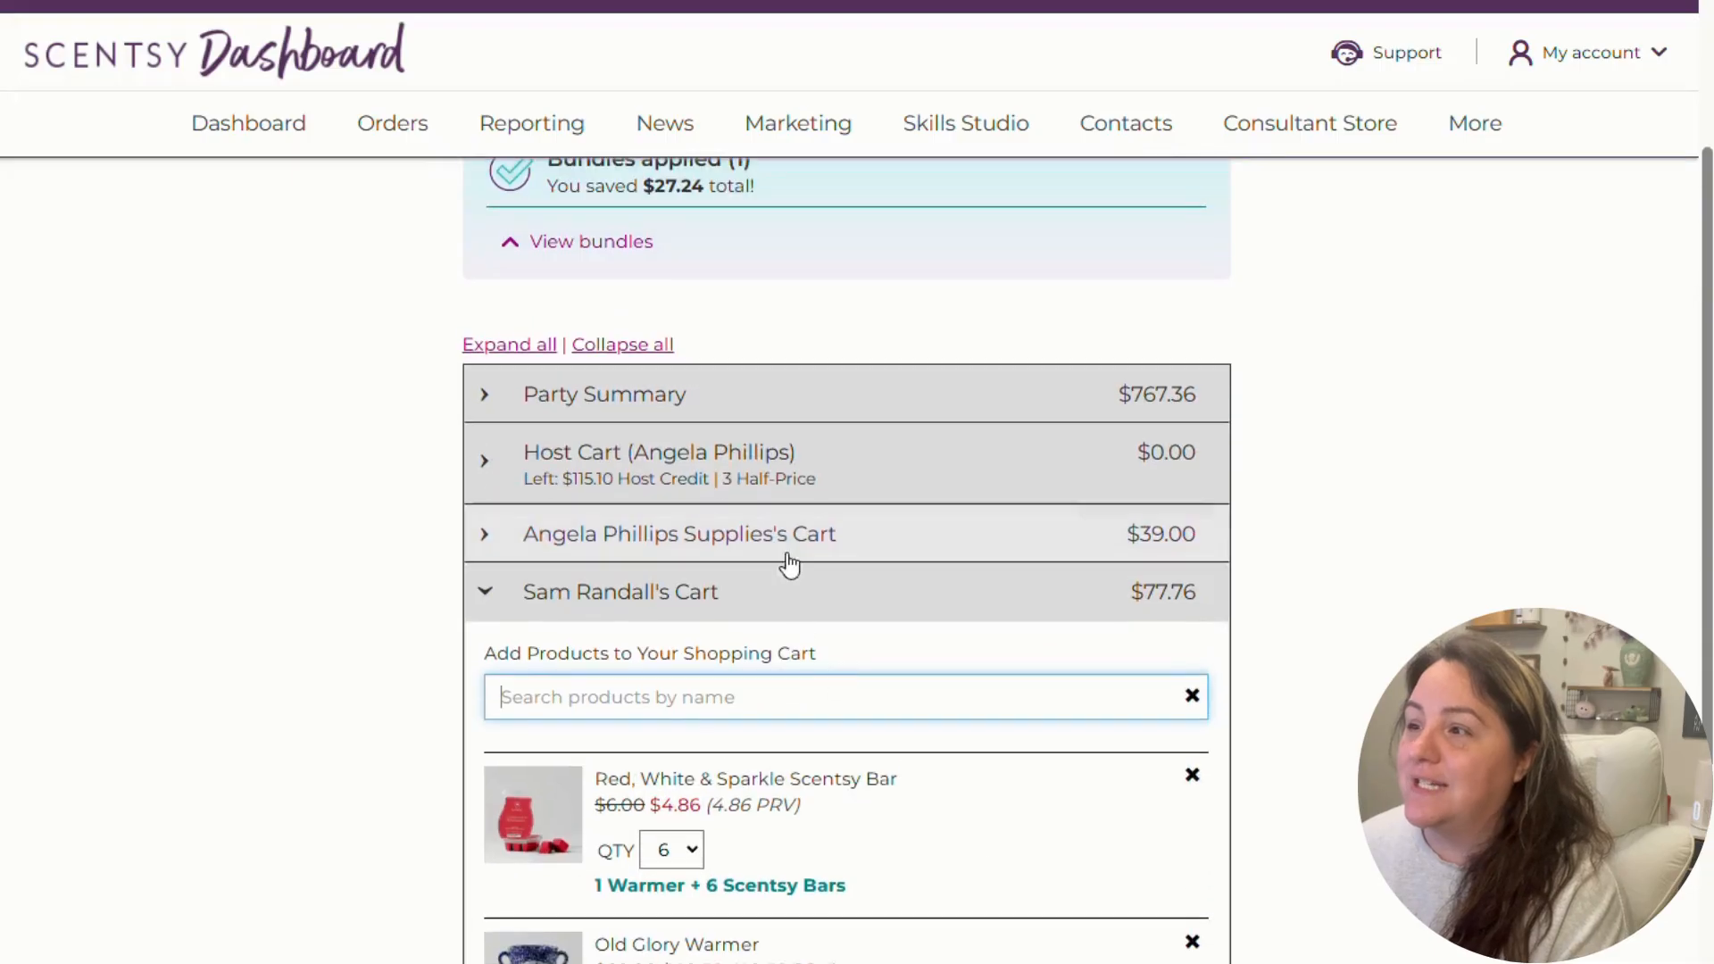
click(789, 563)
scroll(757, 830, down, 1)
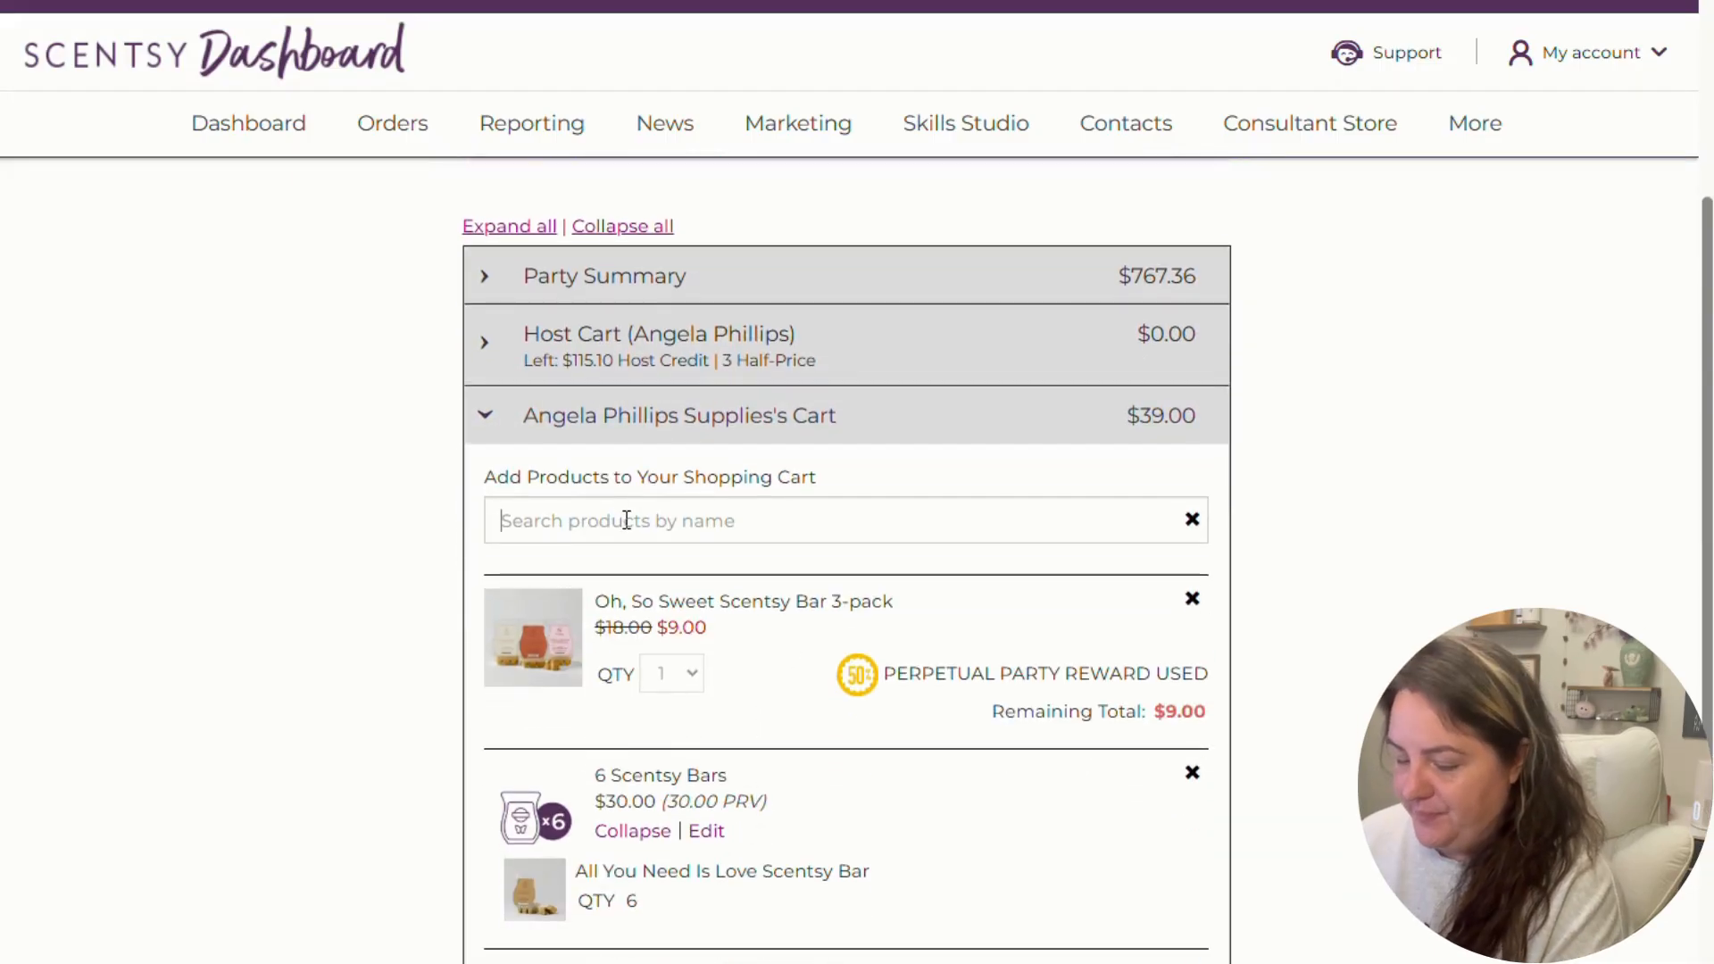
click(626, 521)
text(glory)
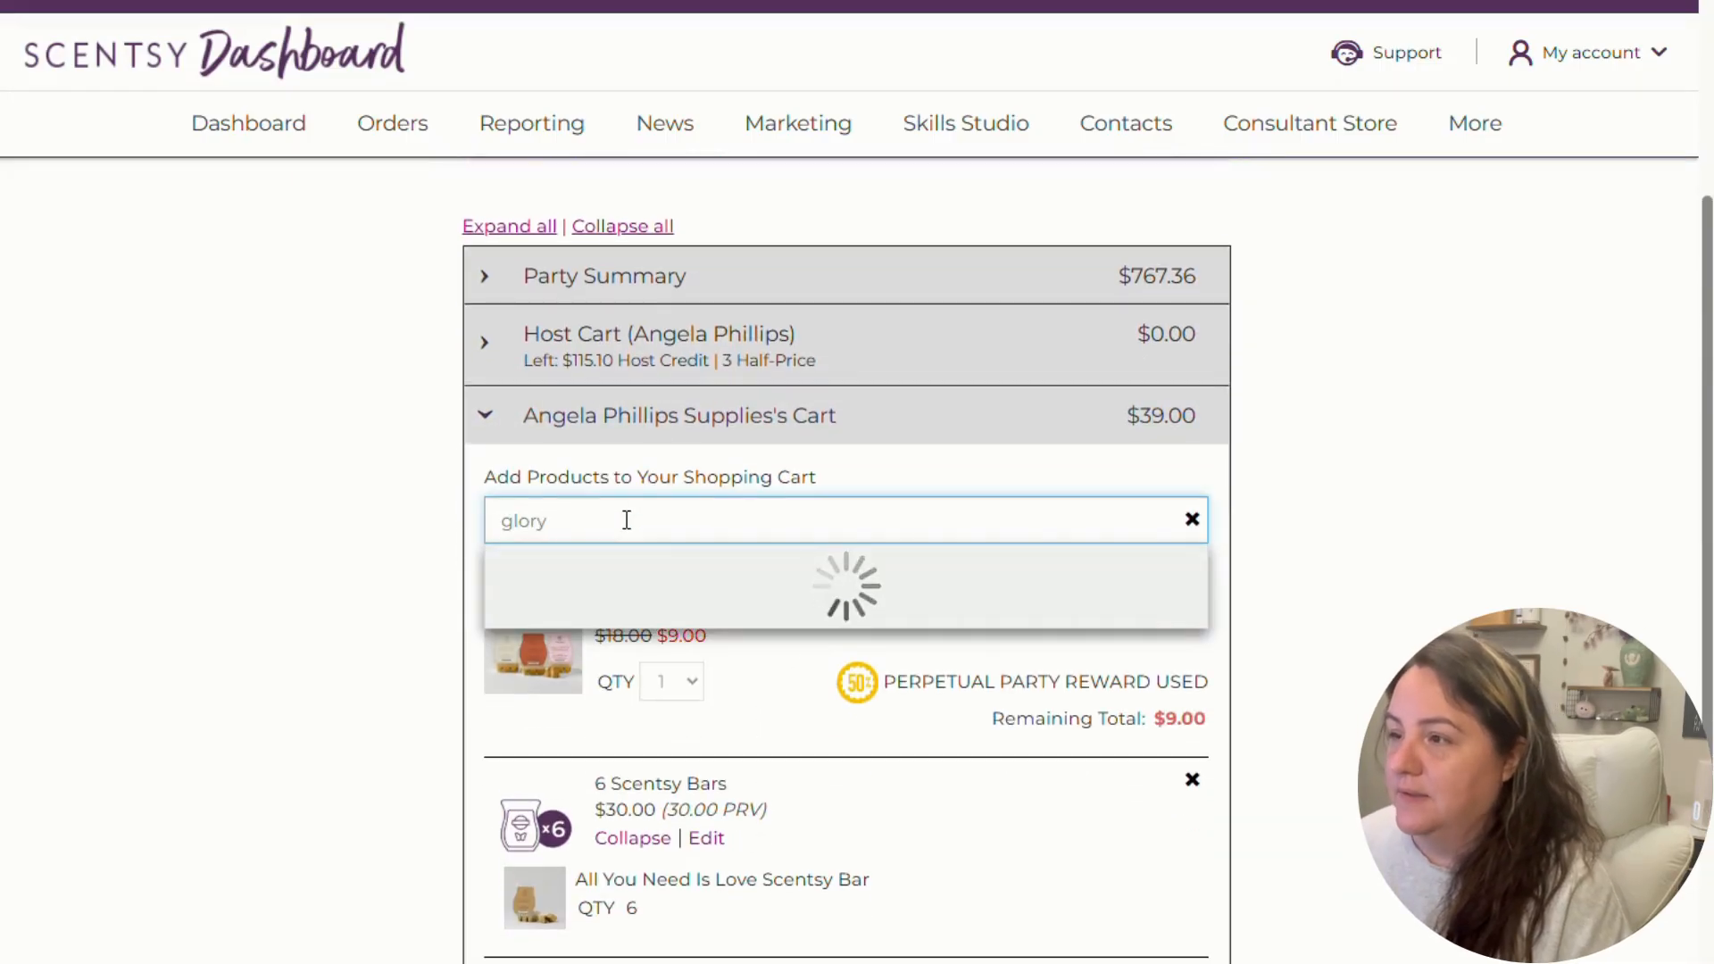
click(1140, 669)
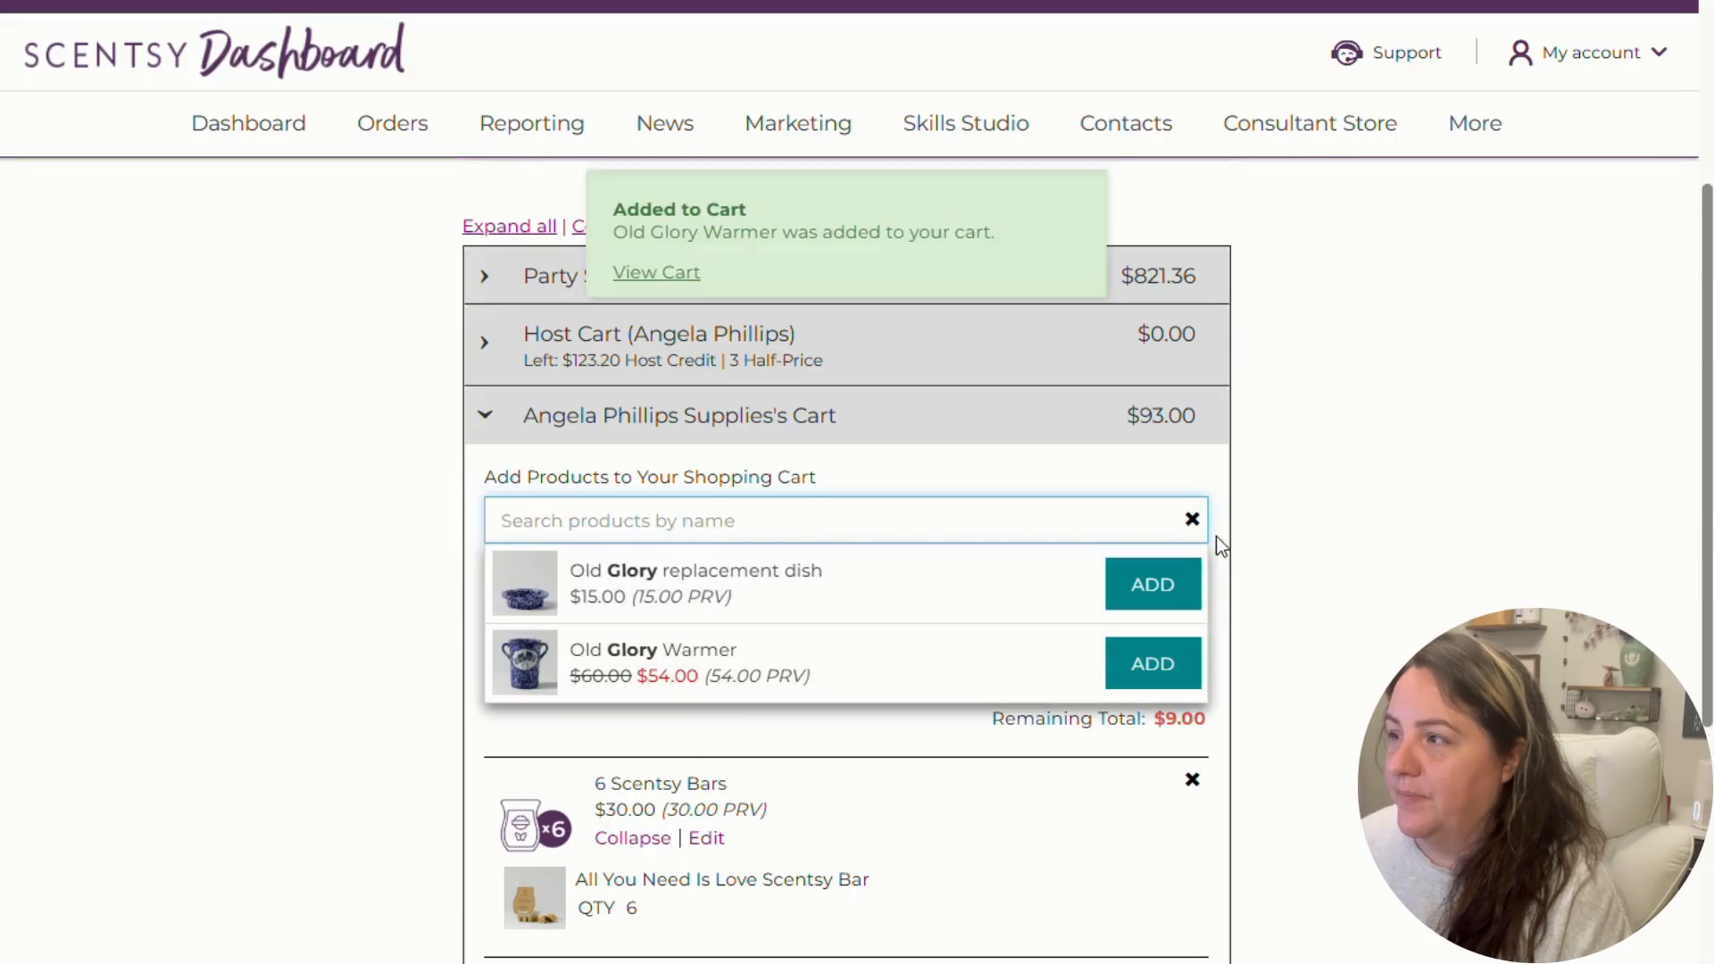
- Examine how the Old Glory Warmer is priced alongside the 6 Scentsy Bars bundle in the supplies guest's cart and summary
scroll(1332, 805, down, 1)
scroll(1331, 805, down, 4)
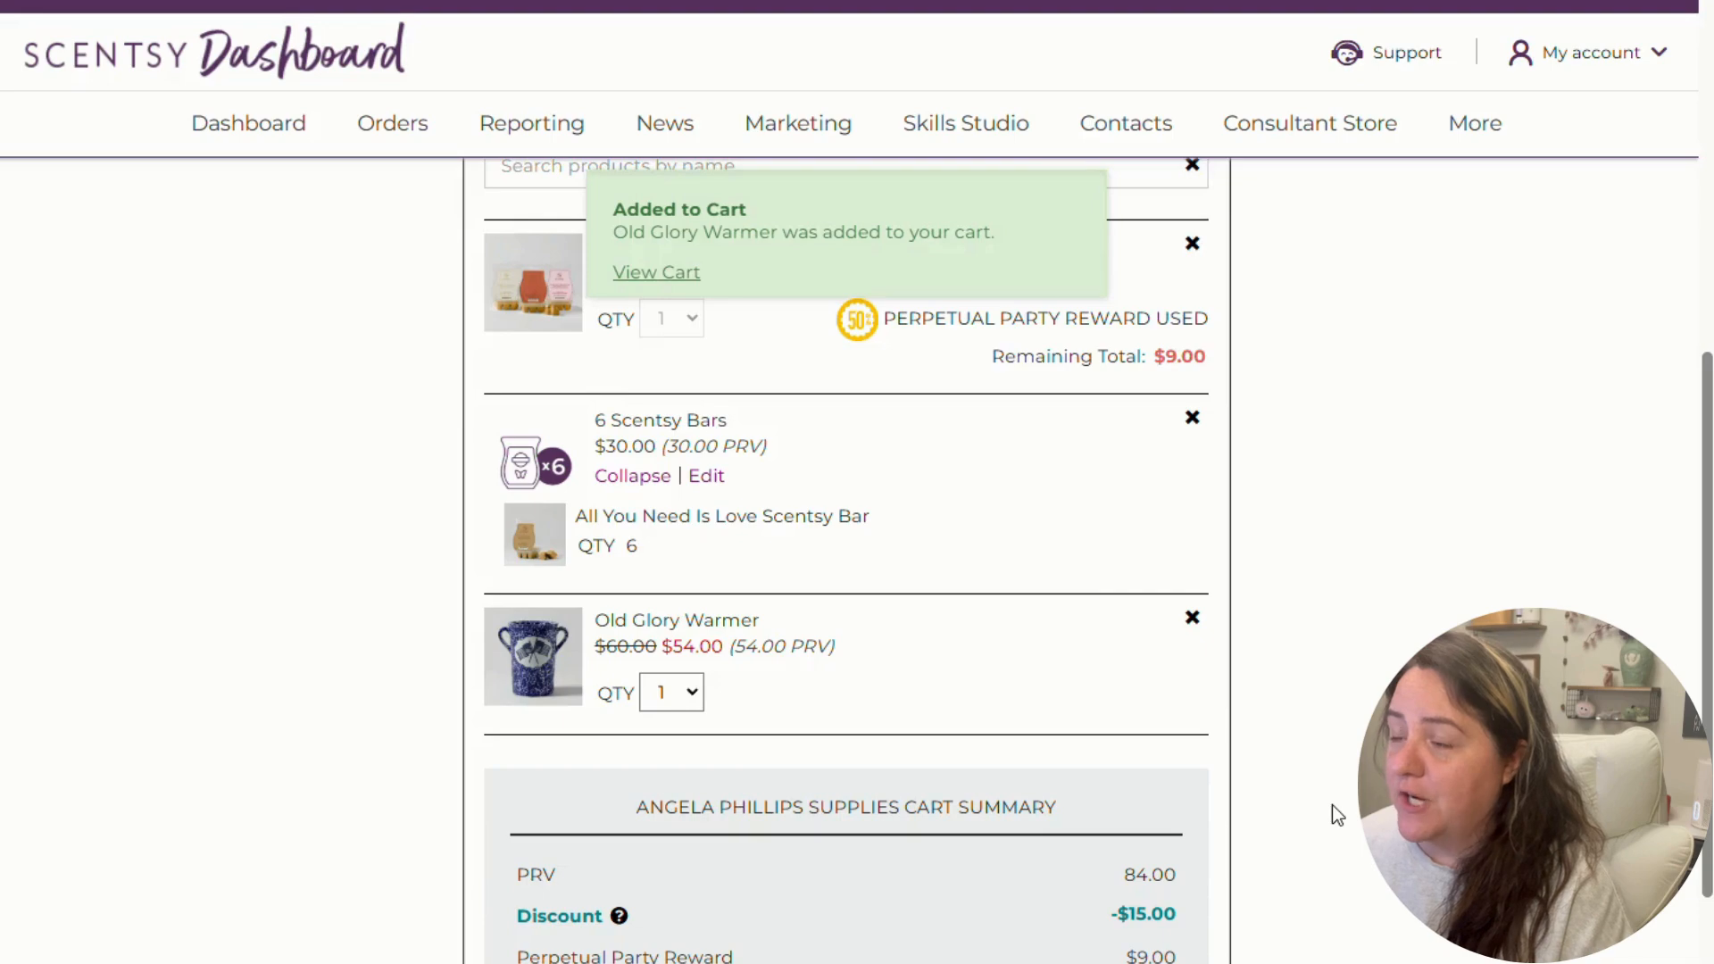
scroll(1332, 805, up, 1)
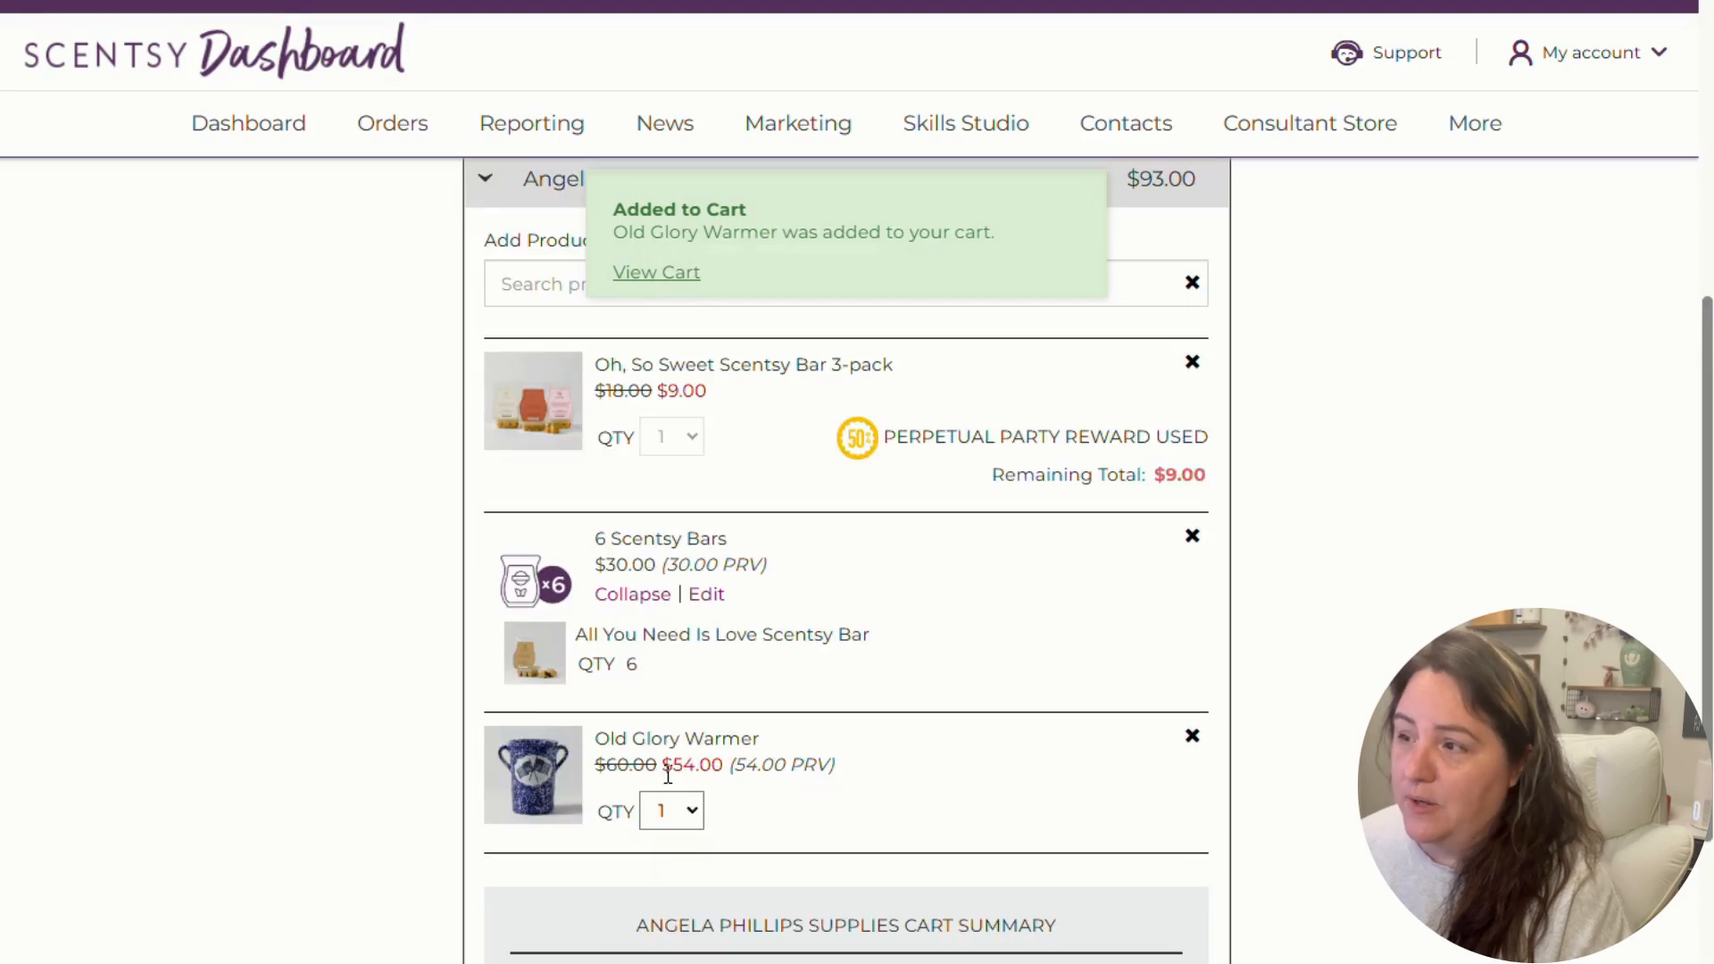
scroll(682, 785, down, 1)
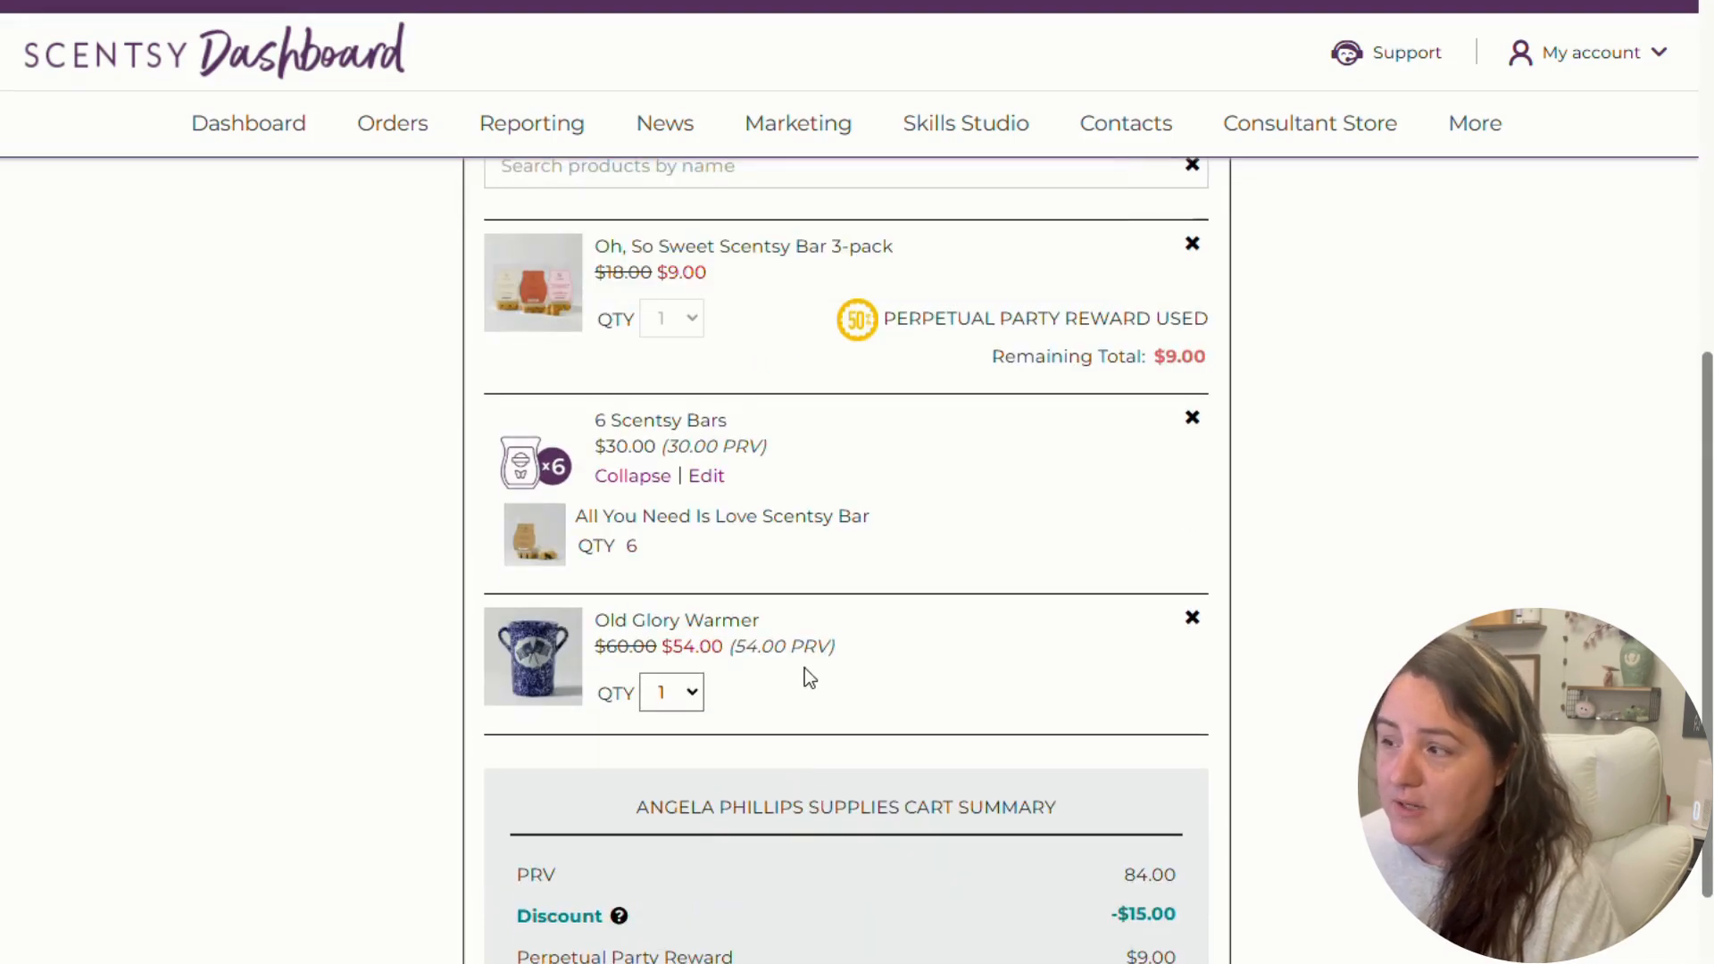
scroll(805, 668, down, 4)
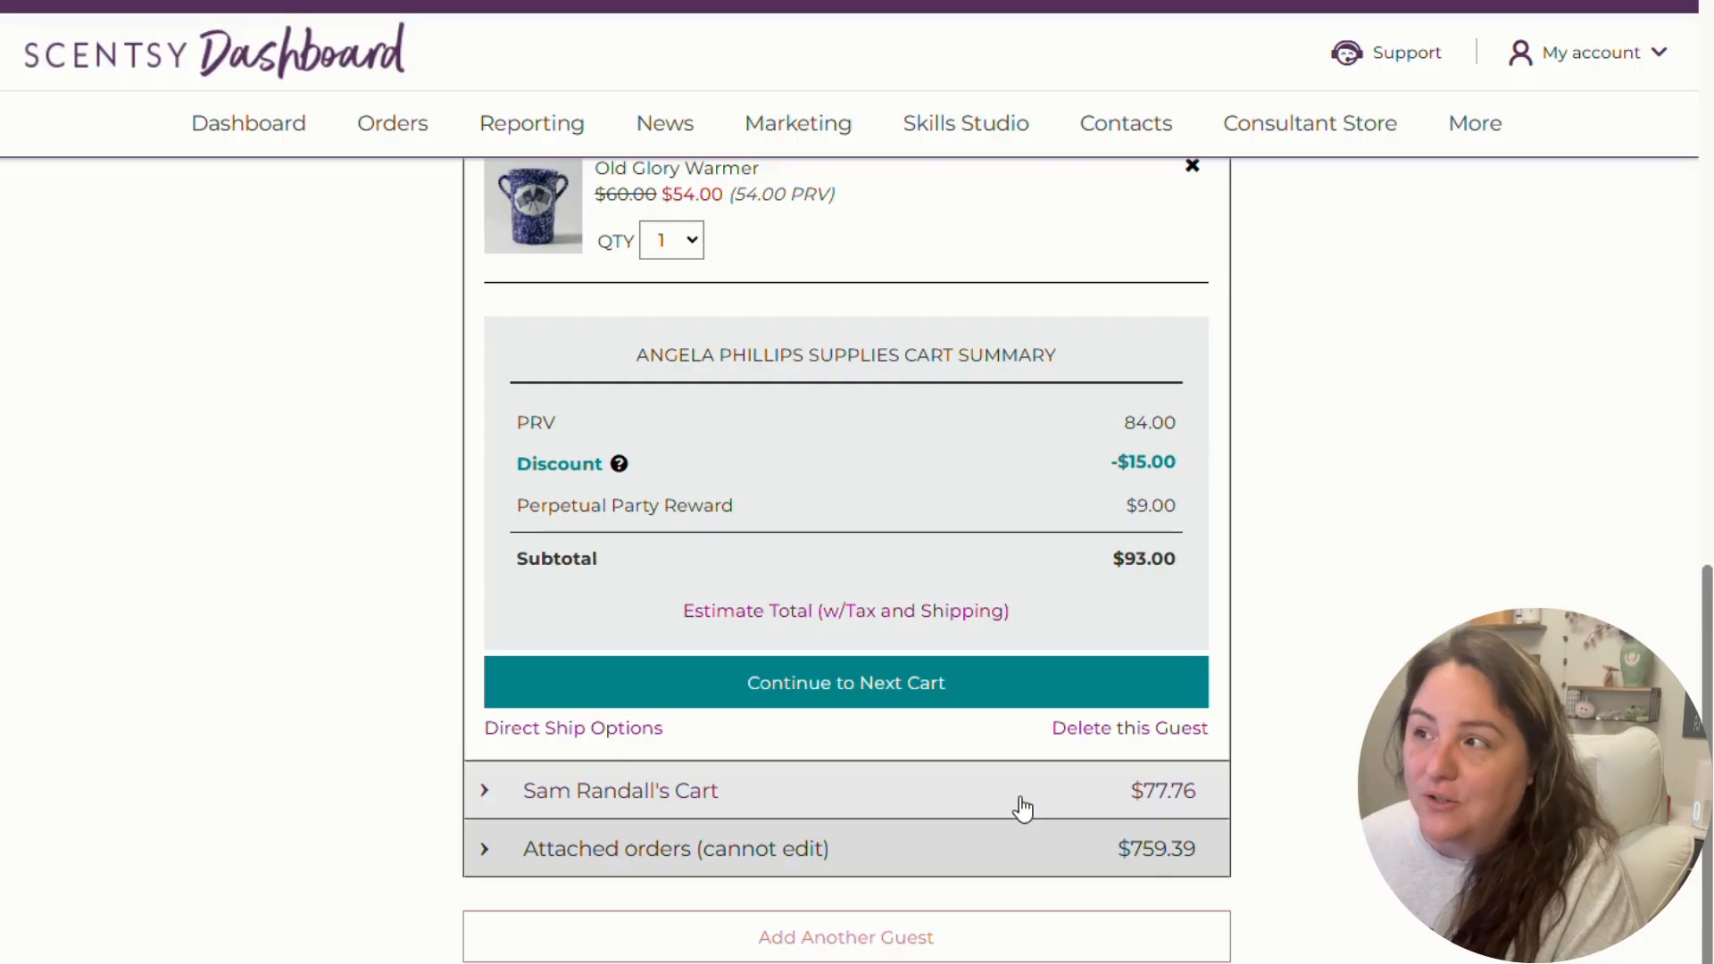
scroll(889, 532, up, 1)
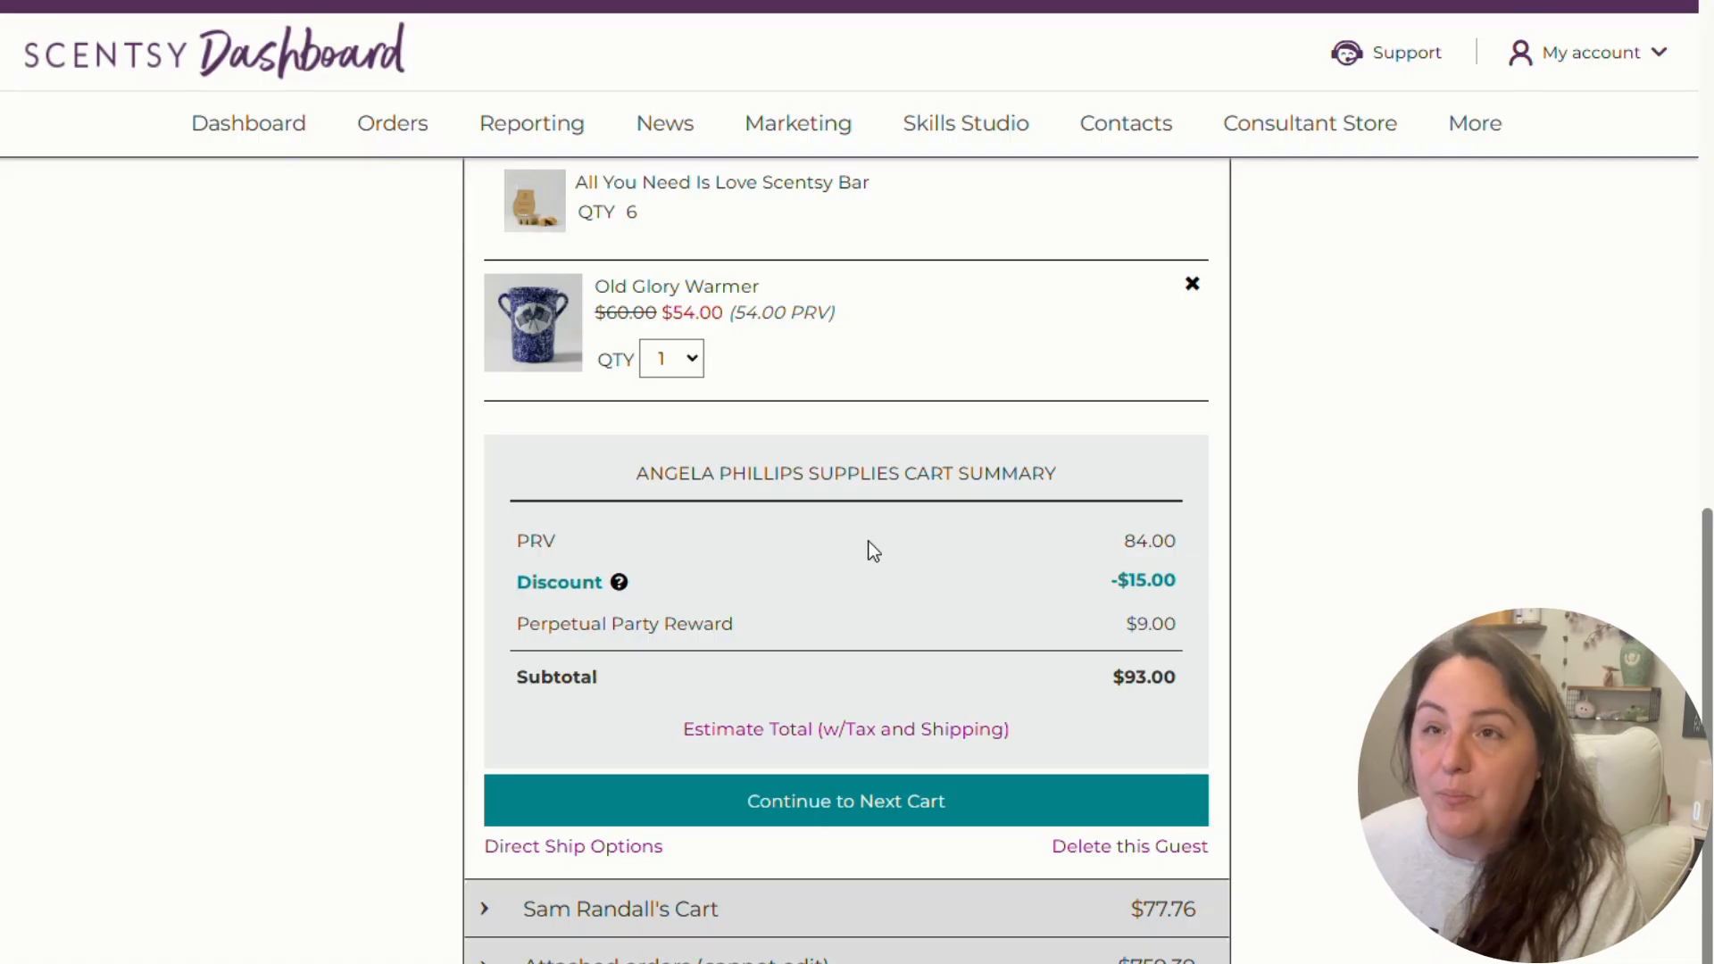
scroll(874, 544, up, 1)
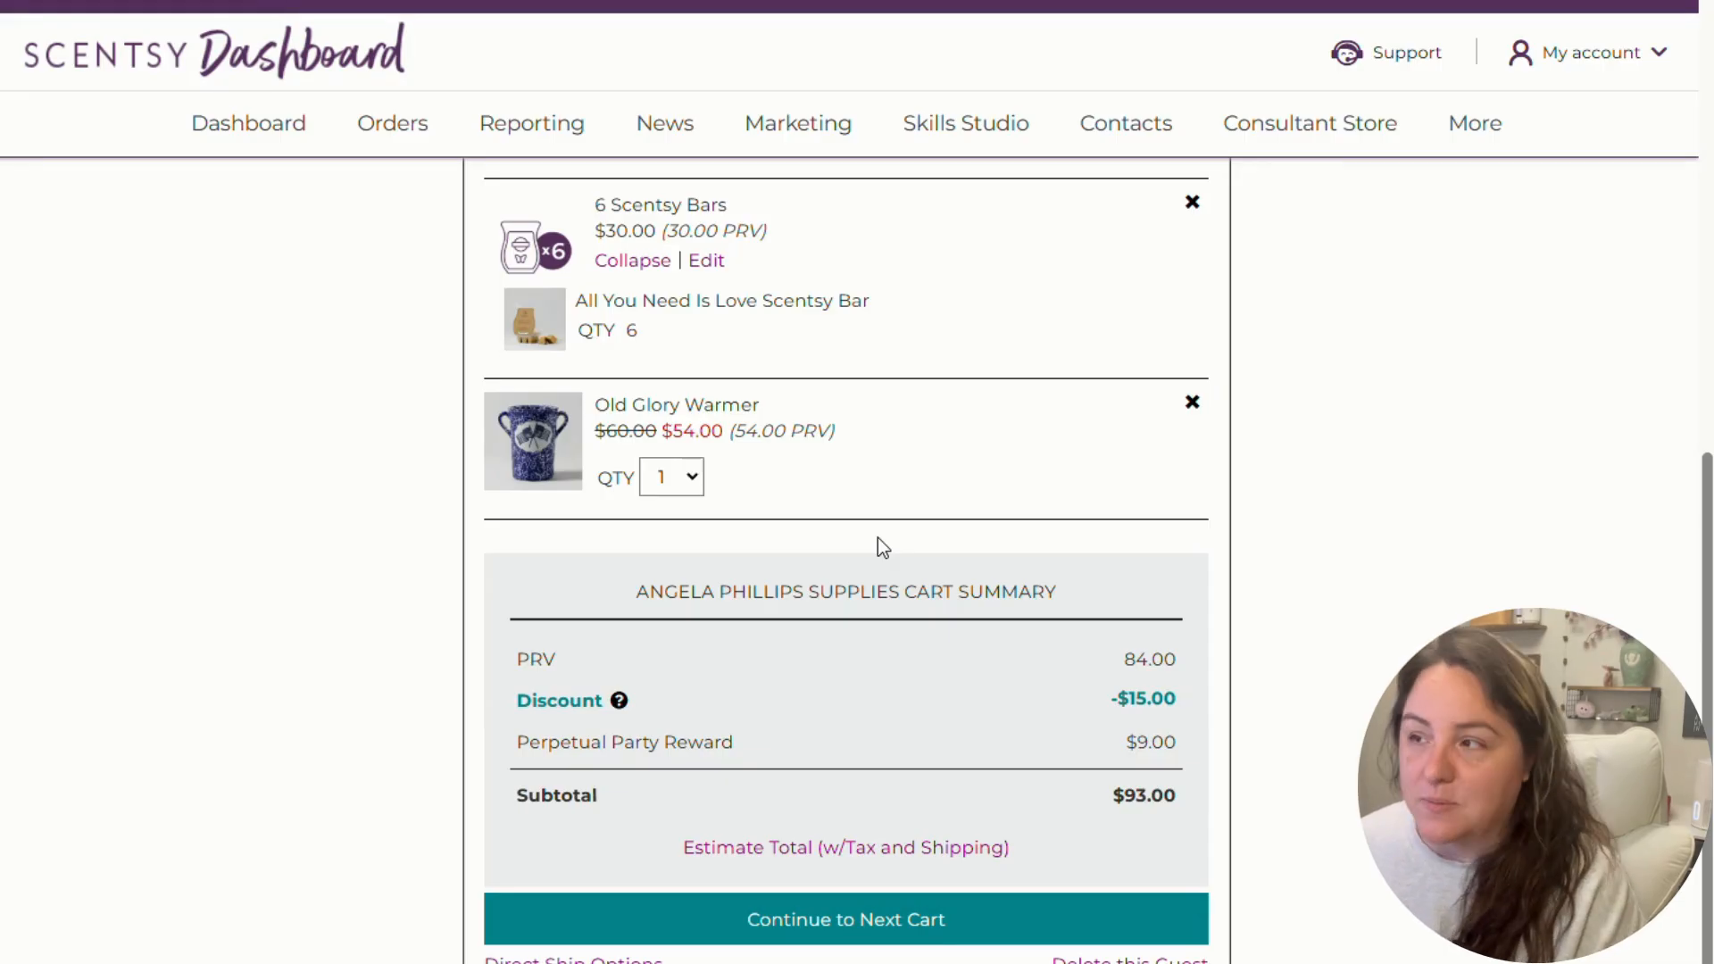
scroll(877, 538, up, 1)
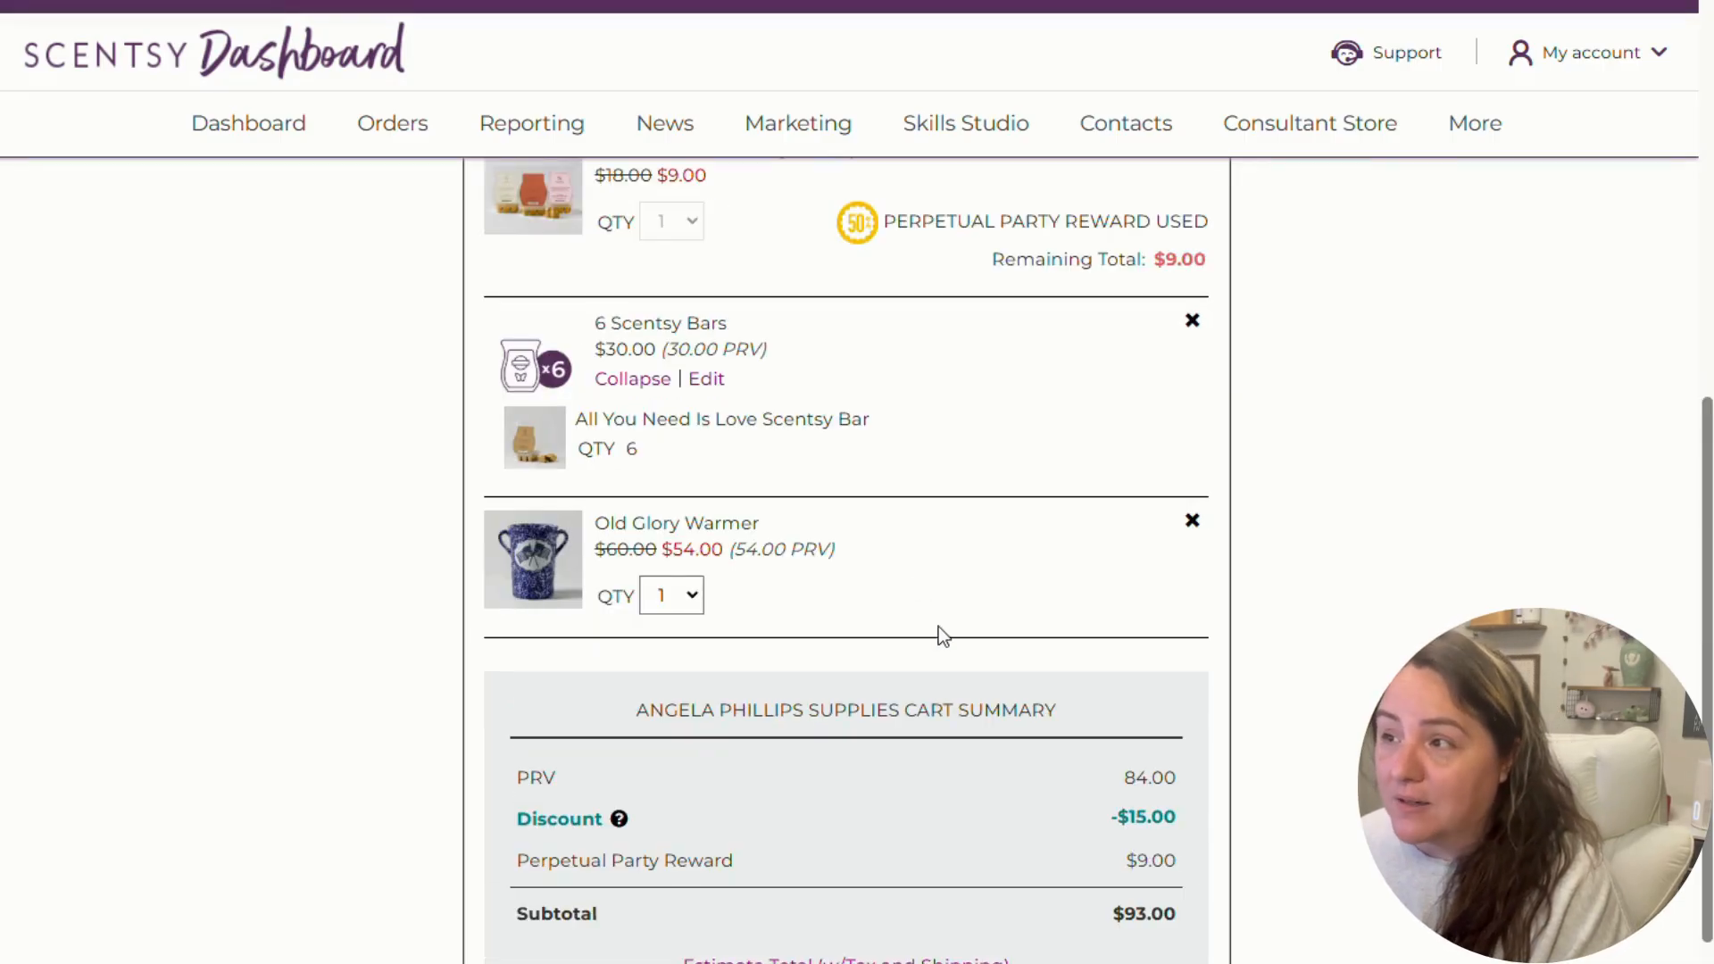
- Replace the 6 Scentsy Bars bundle in the supplies guest's cart with individual All You Need Is Love Scentsy Bars, quantity 6
click(1192, 321)
click(623, 526)
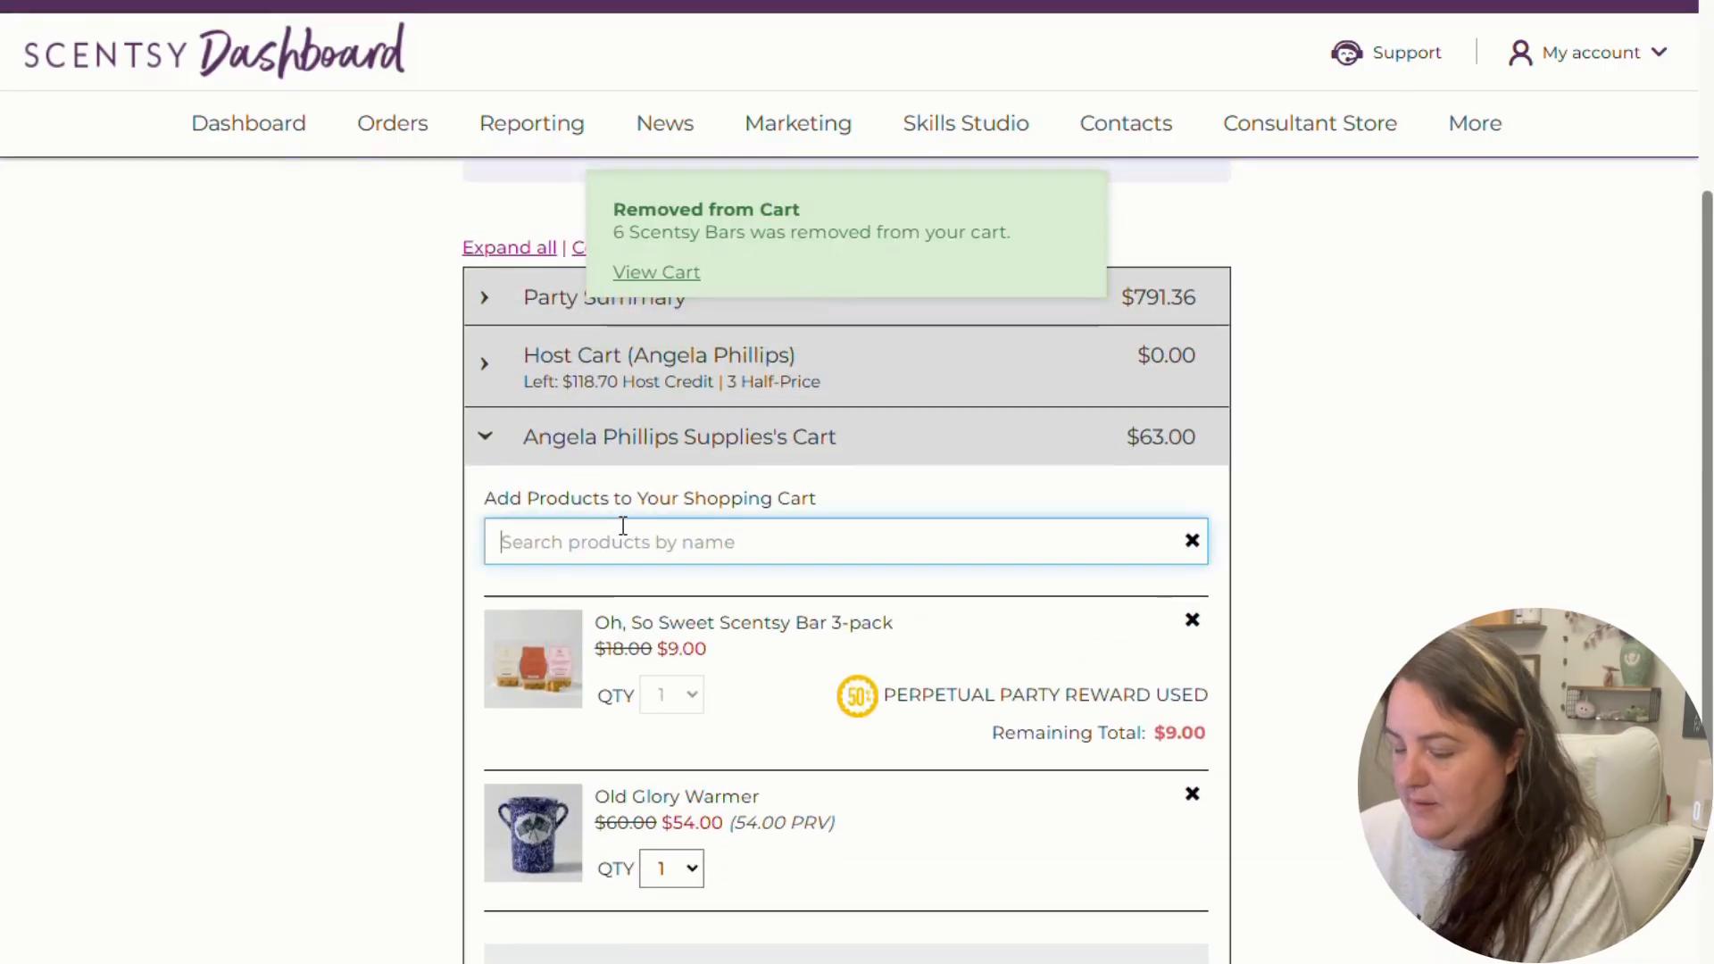
text(all you need)
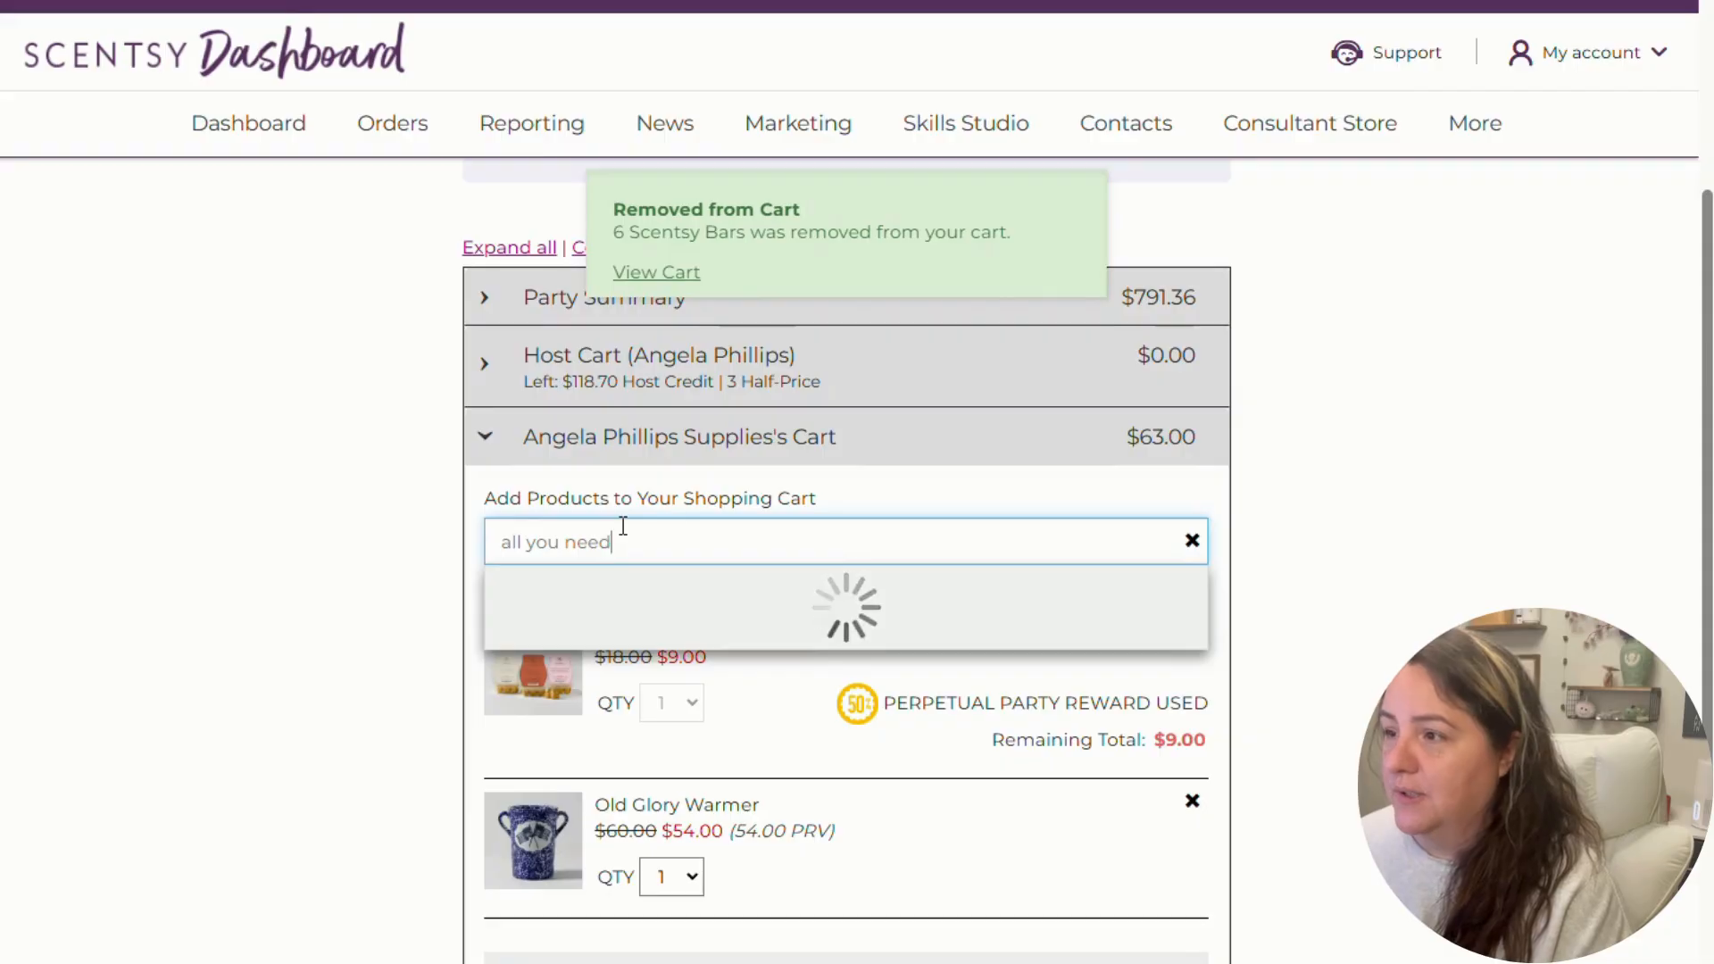
click(1187, 624)
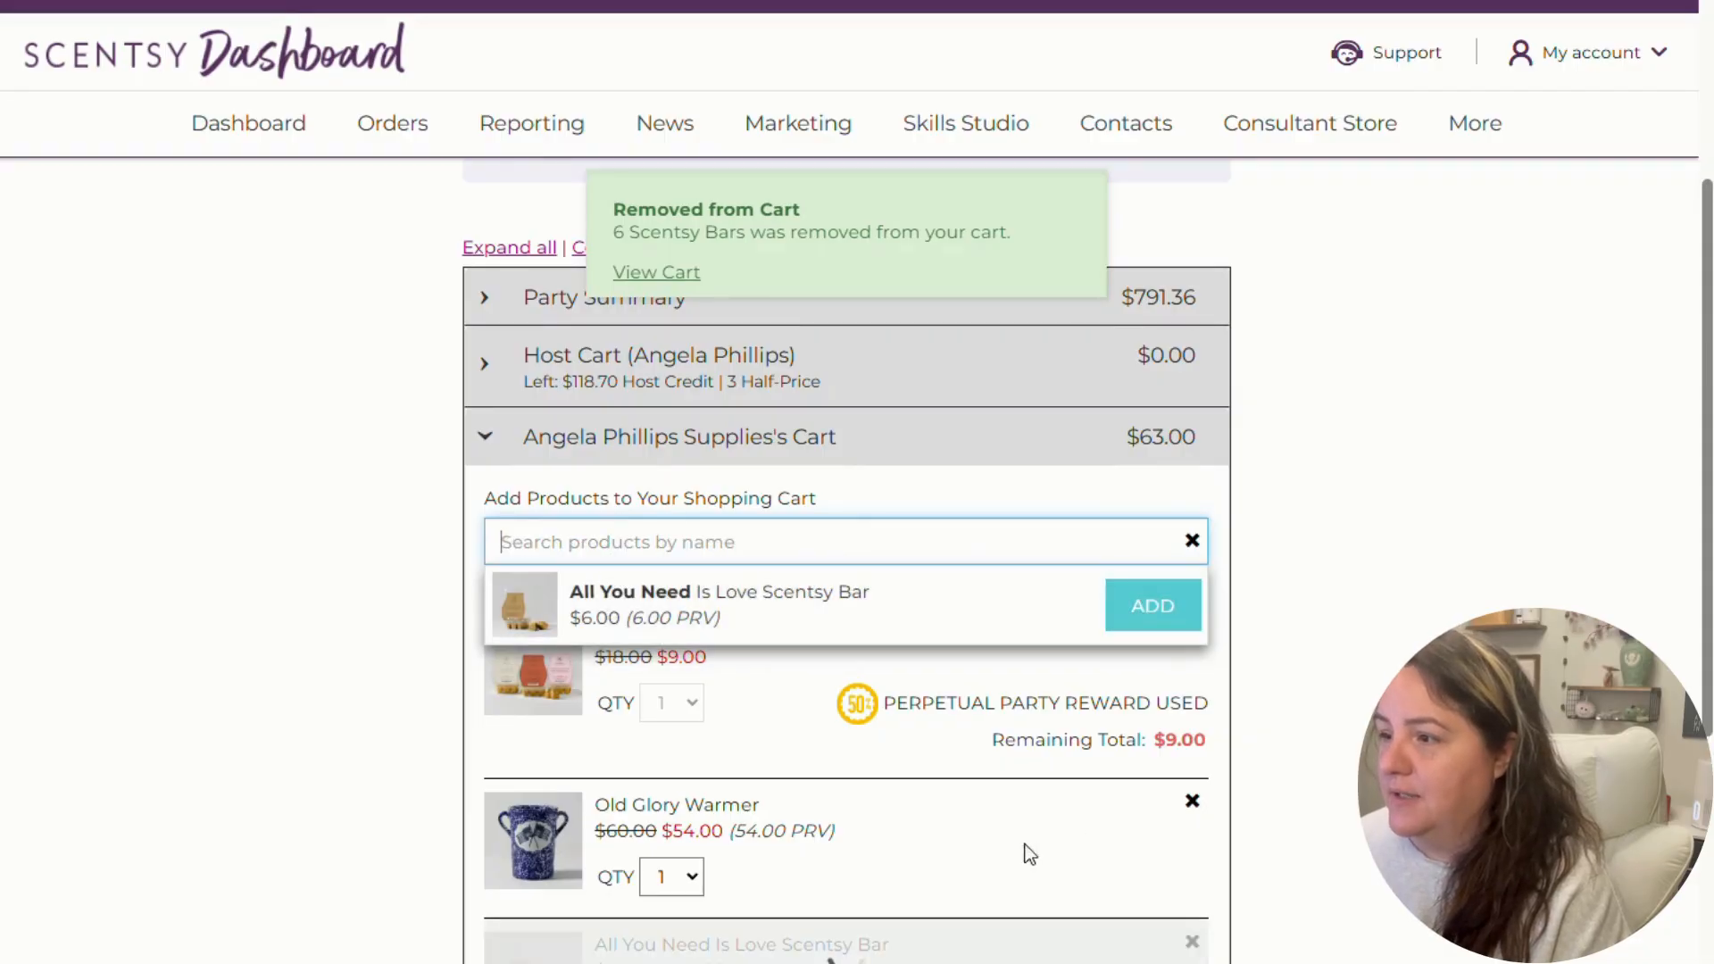
click(671, 962)
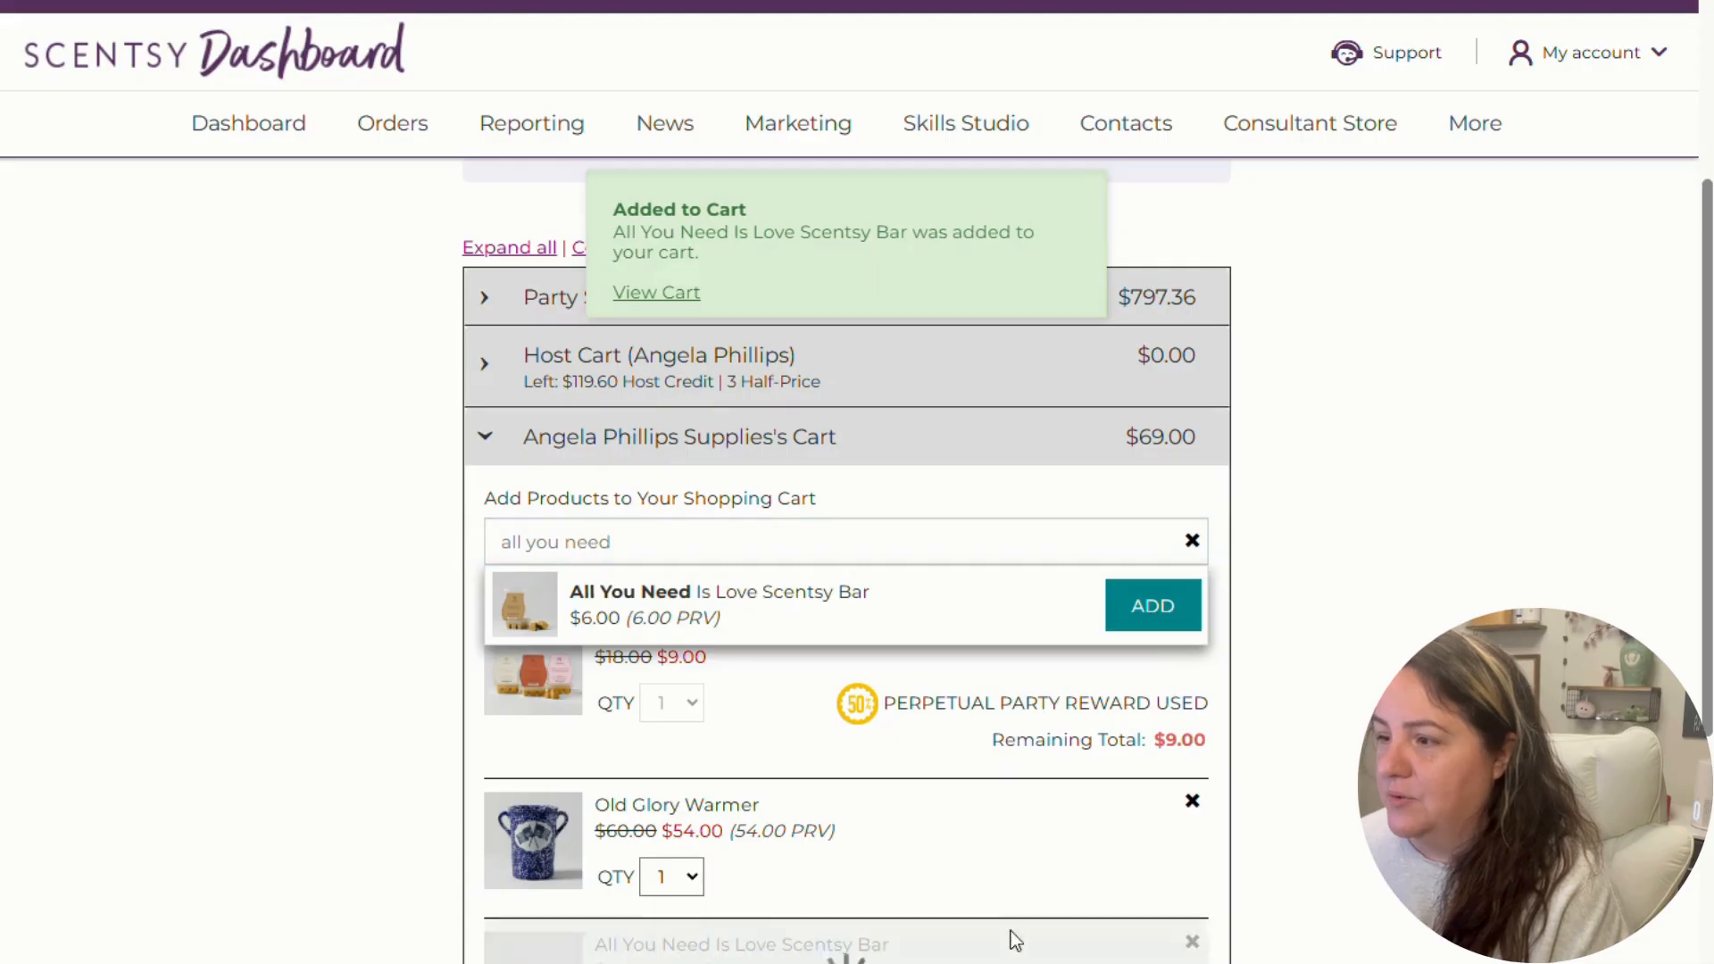
scroll(1335, 718, down, 2)
scroll(1339, 741, down, 2)
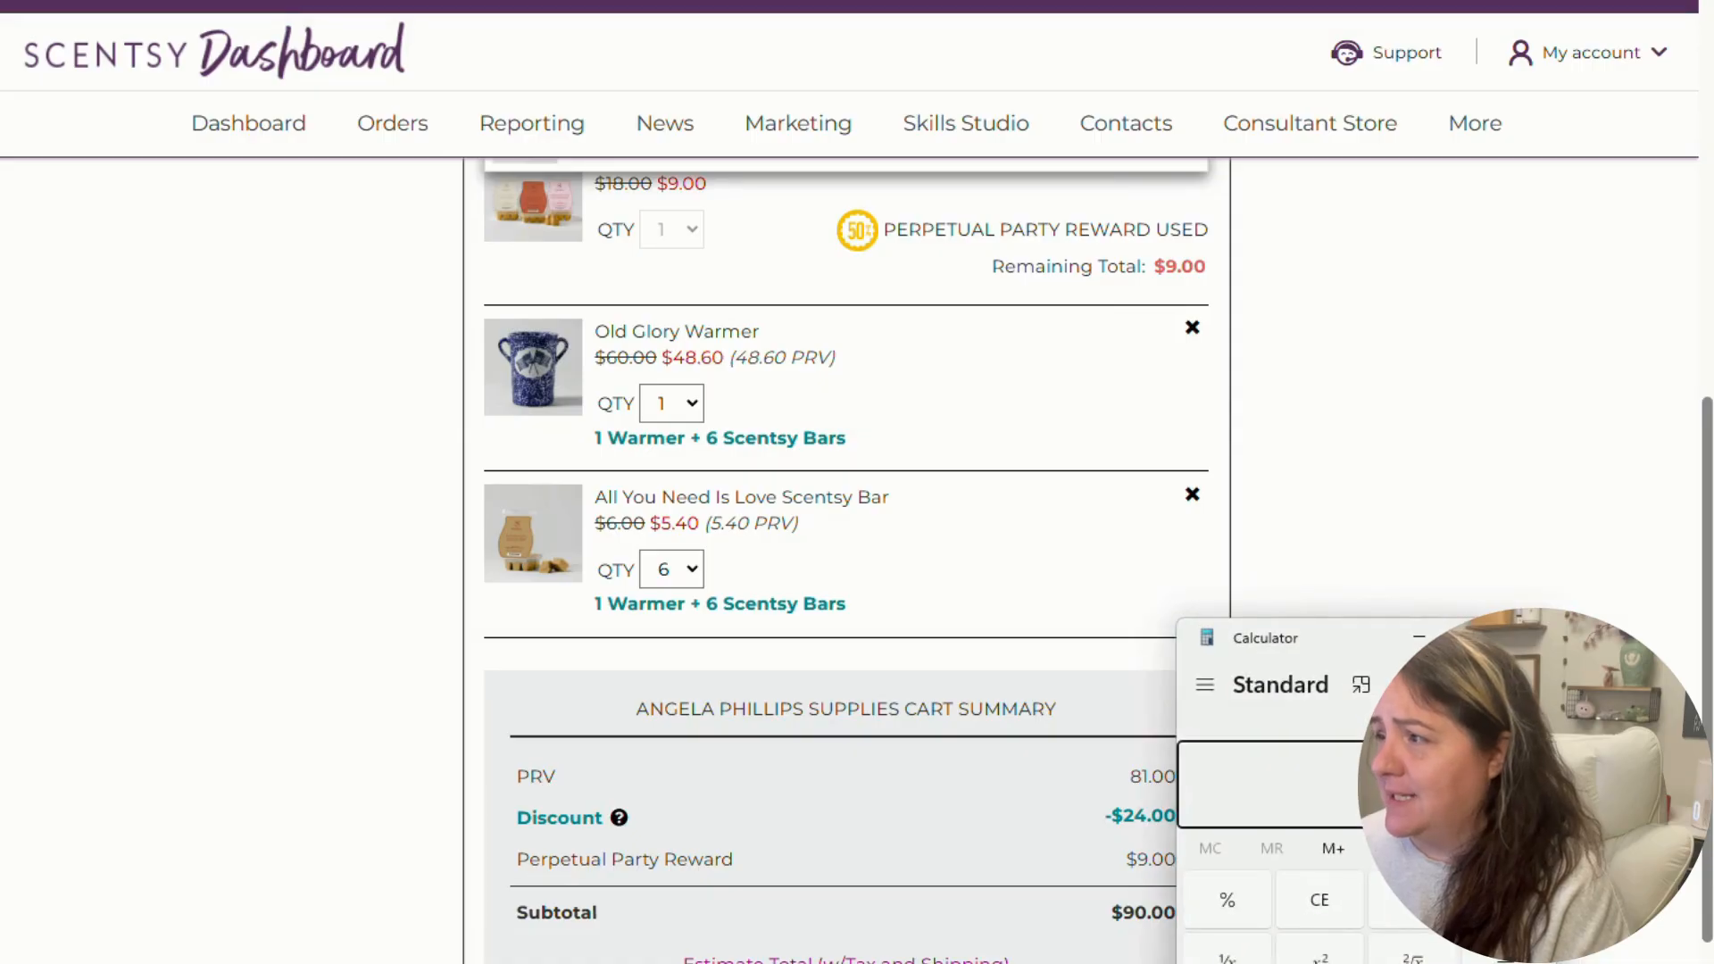
- In Calculator, add six Scentsy Bars at 5.4 each to the warmer at 48.6, and close the calculator
drag(1362, 643, 1475, 266)
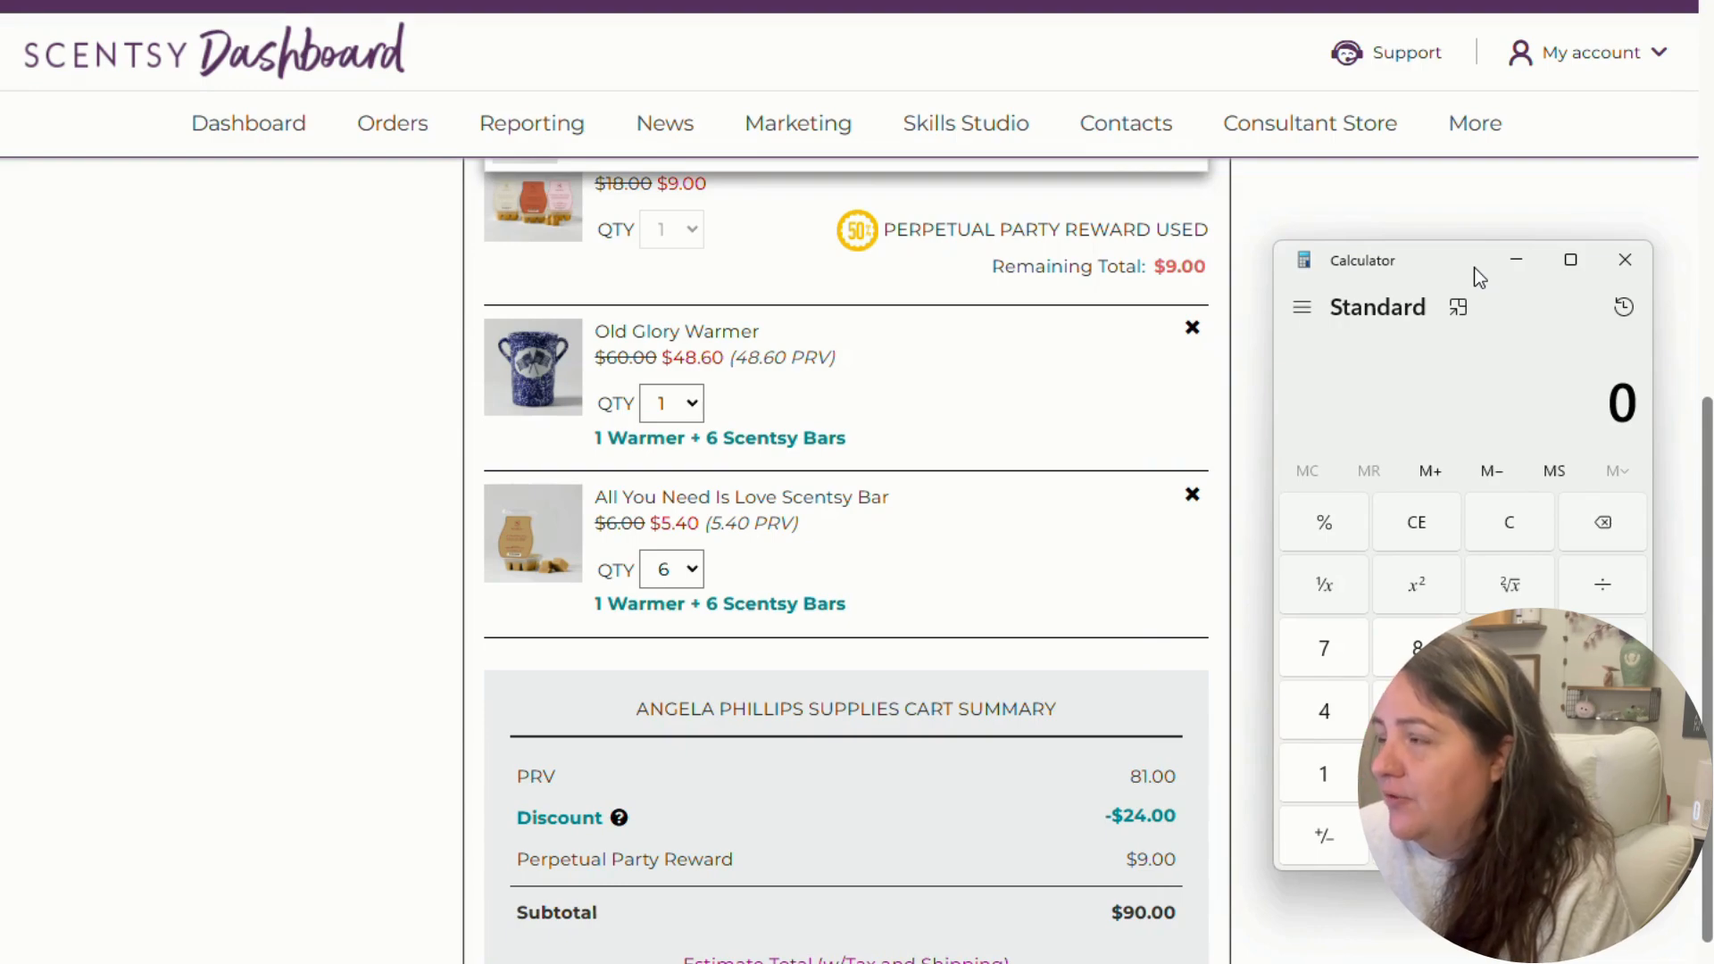
text(48.6+)
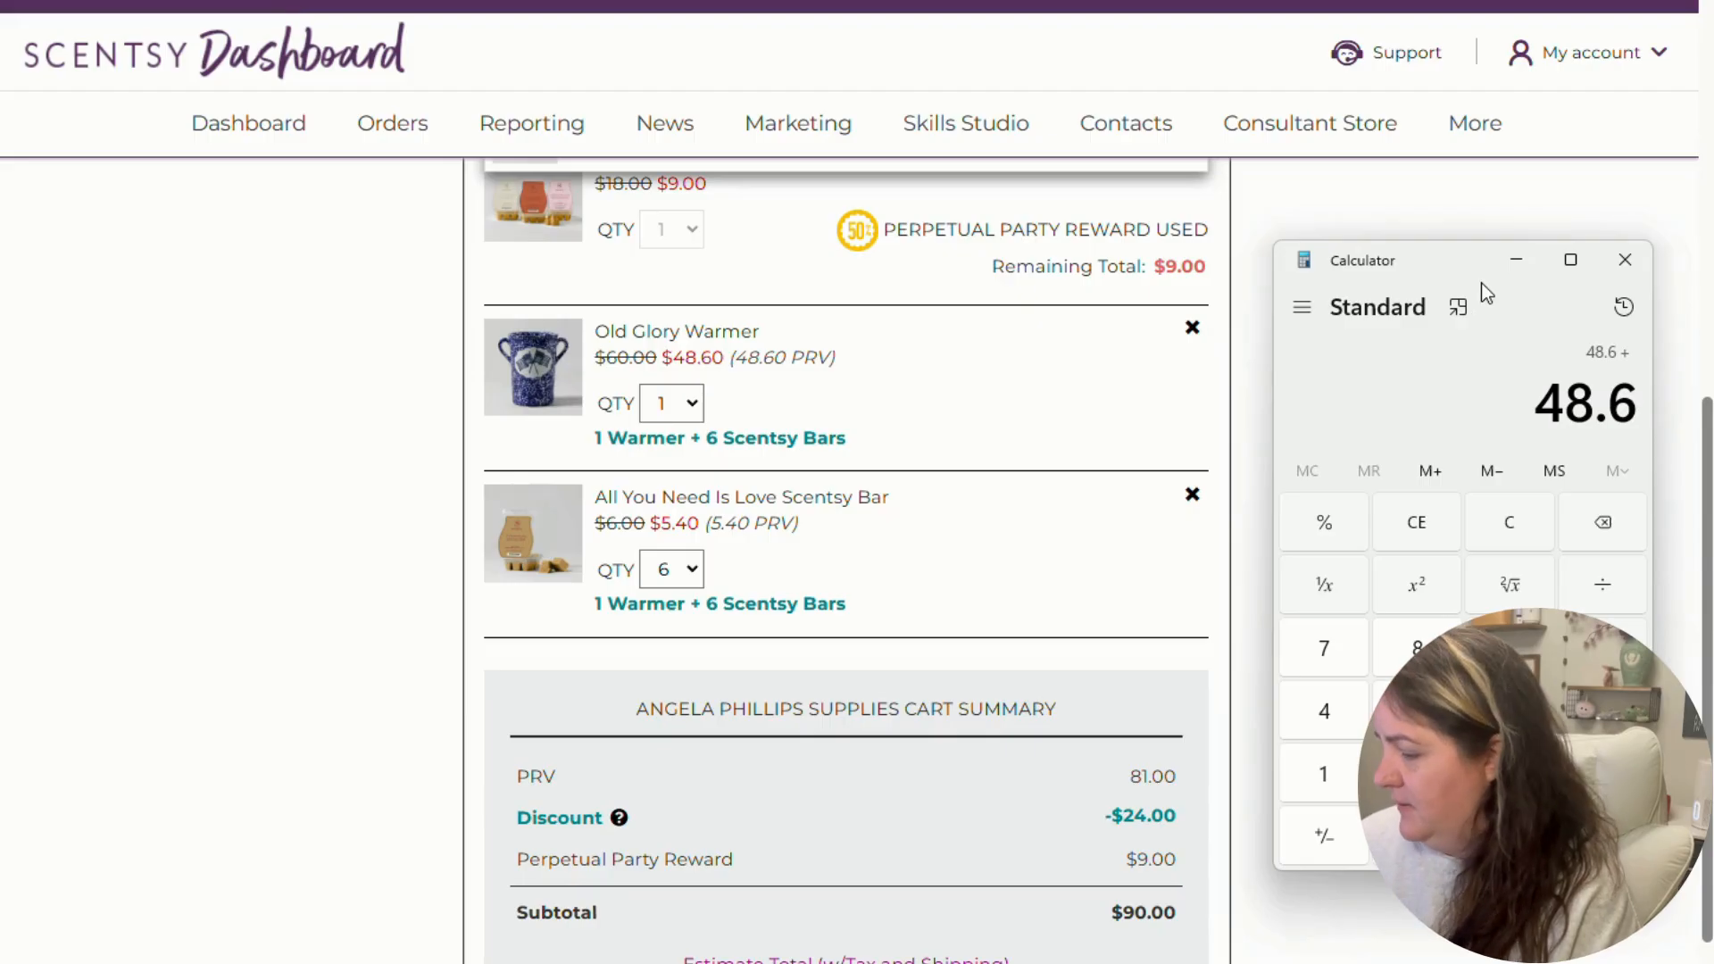
click(1492, 525)
text(5.4*)
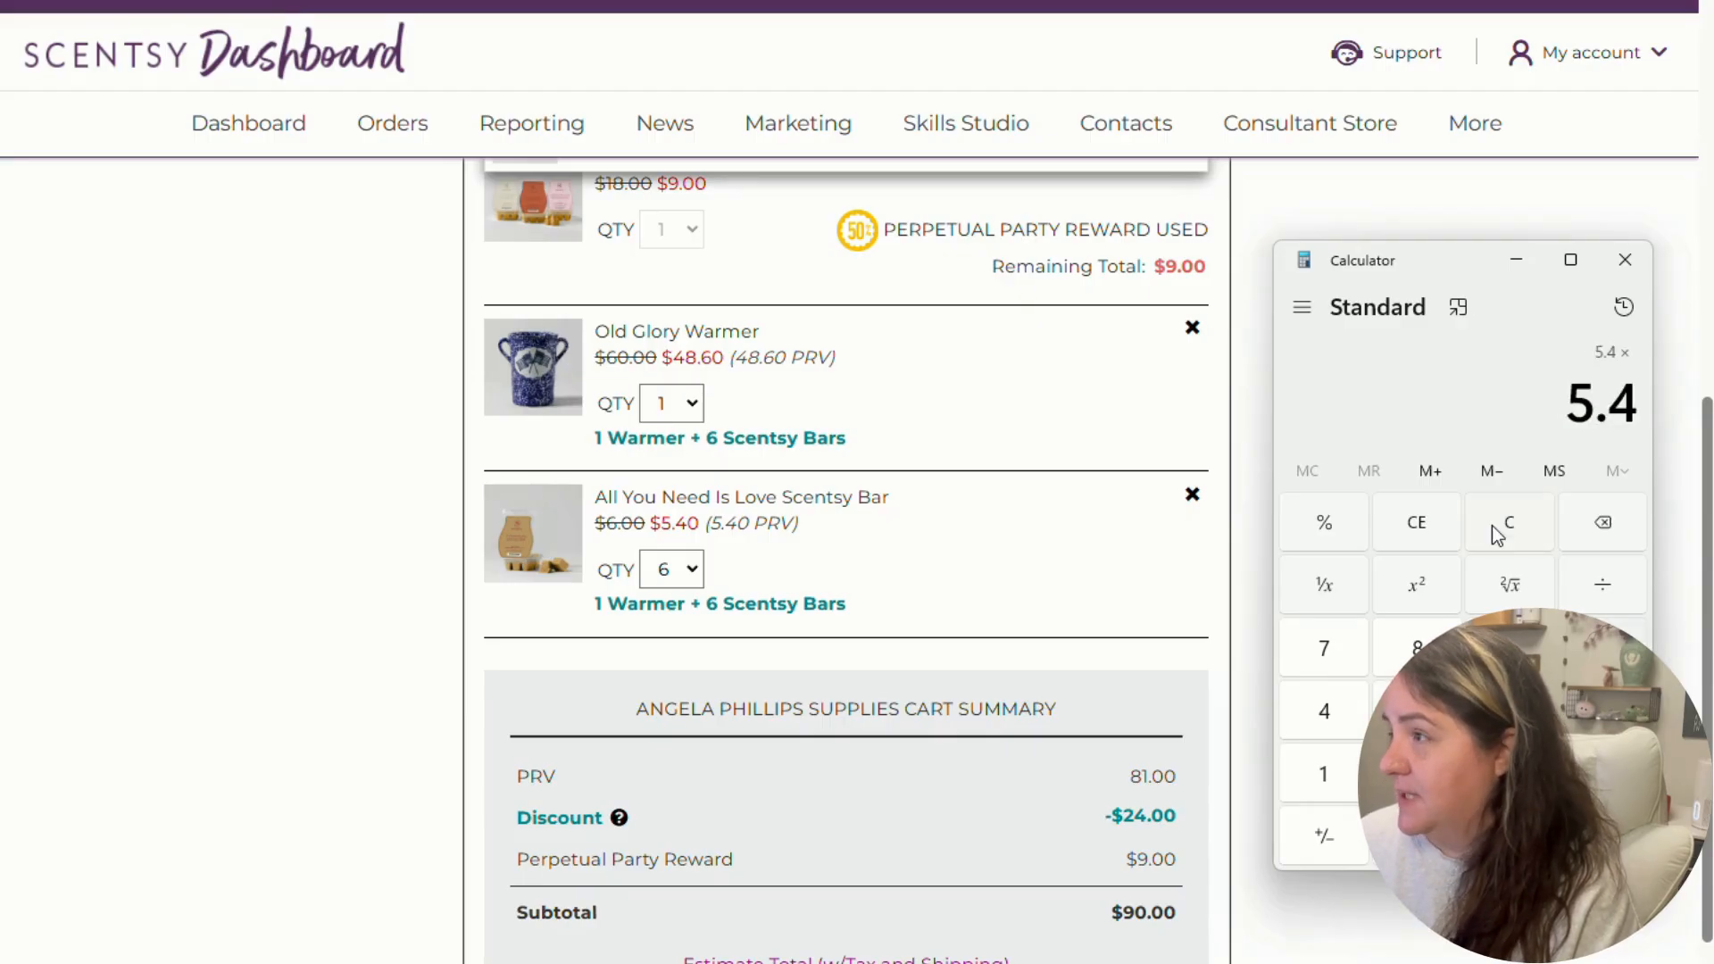
text(6)
key(Return)
text(+48.6)
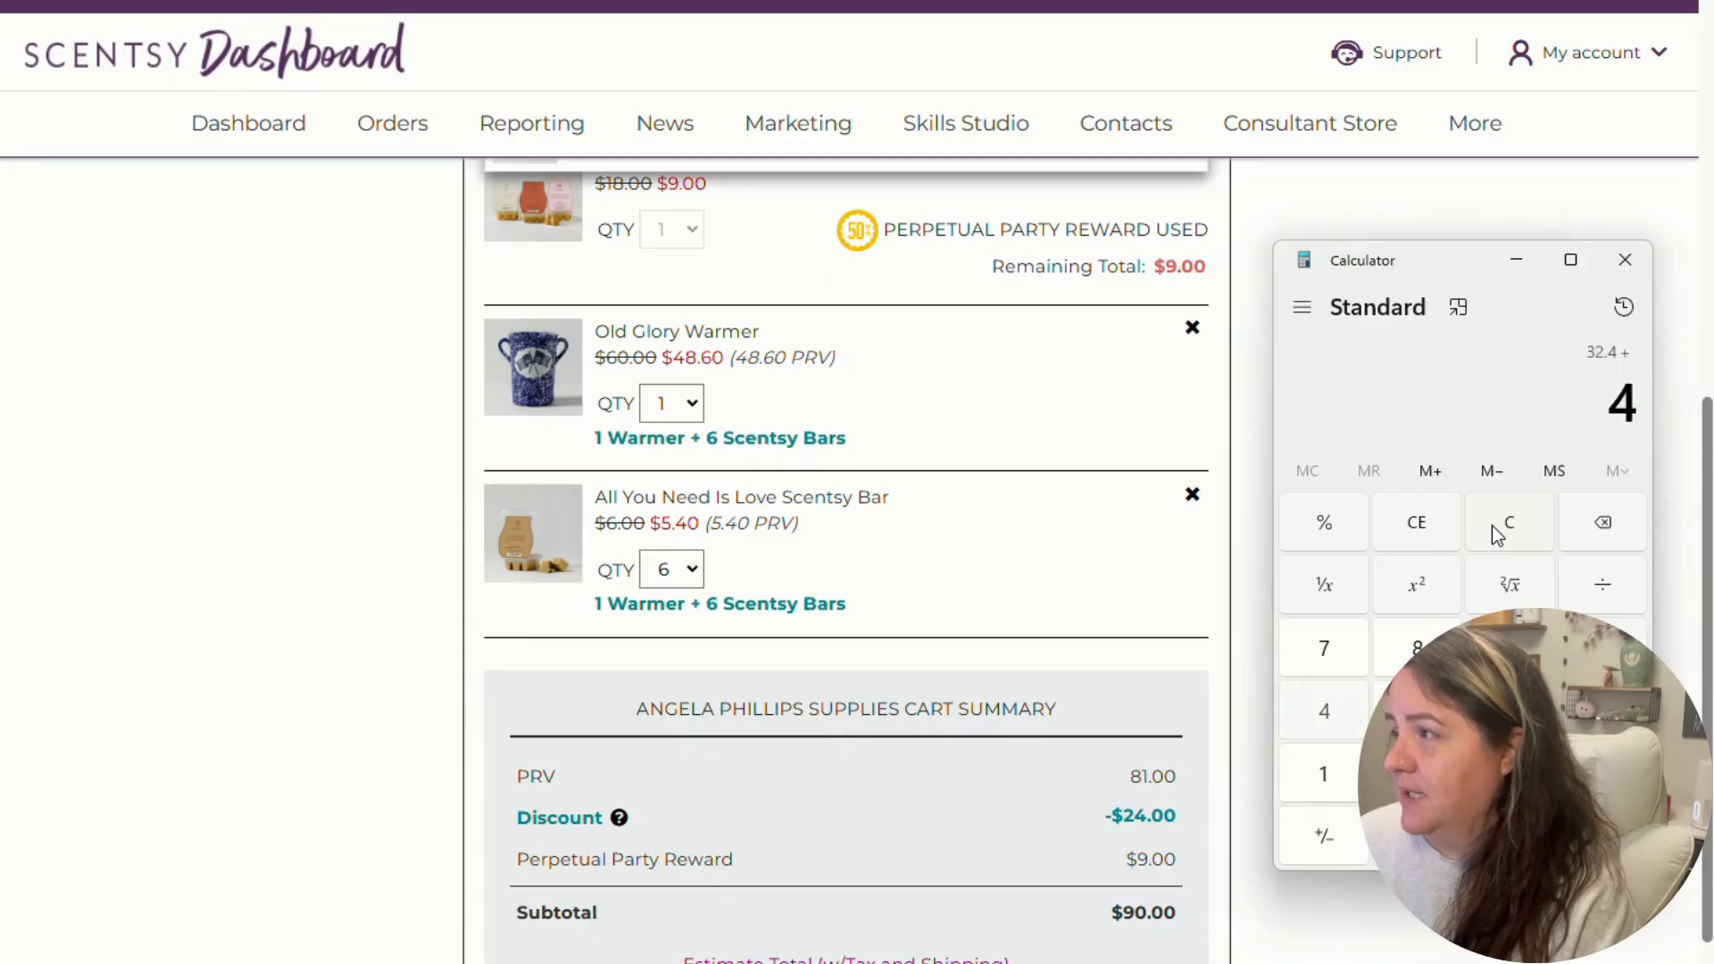
key(Return)
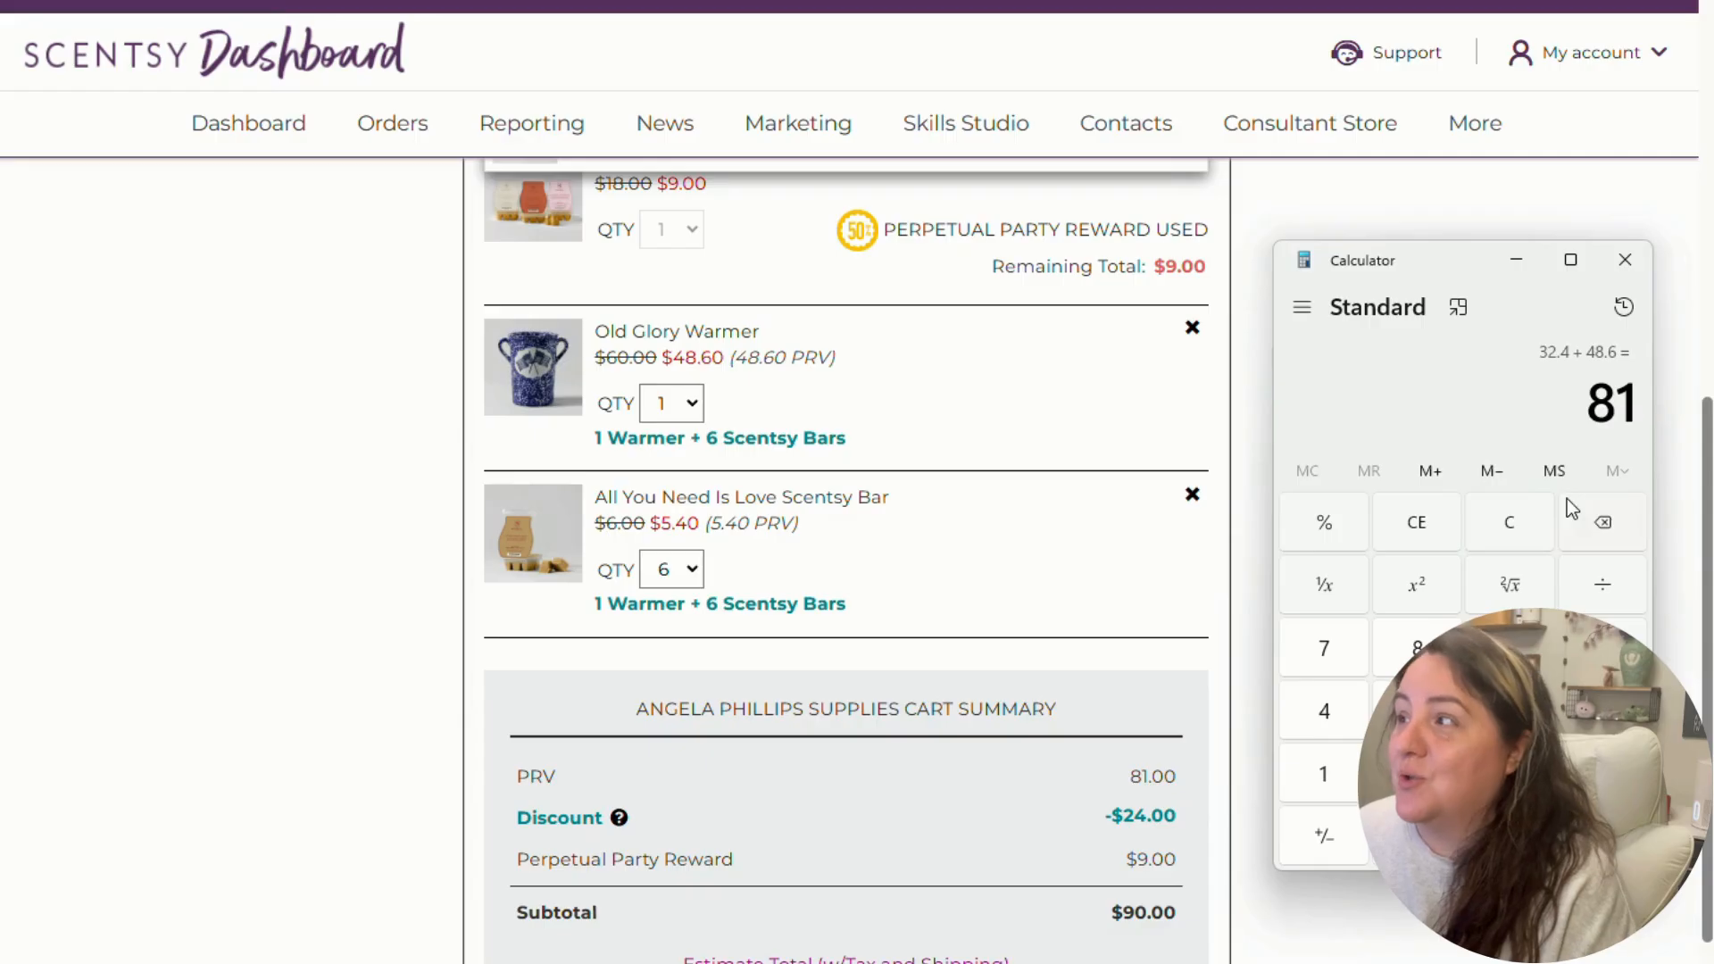
click(1535, 519)
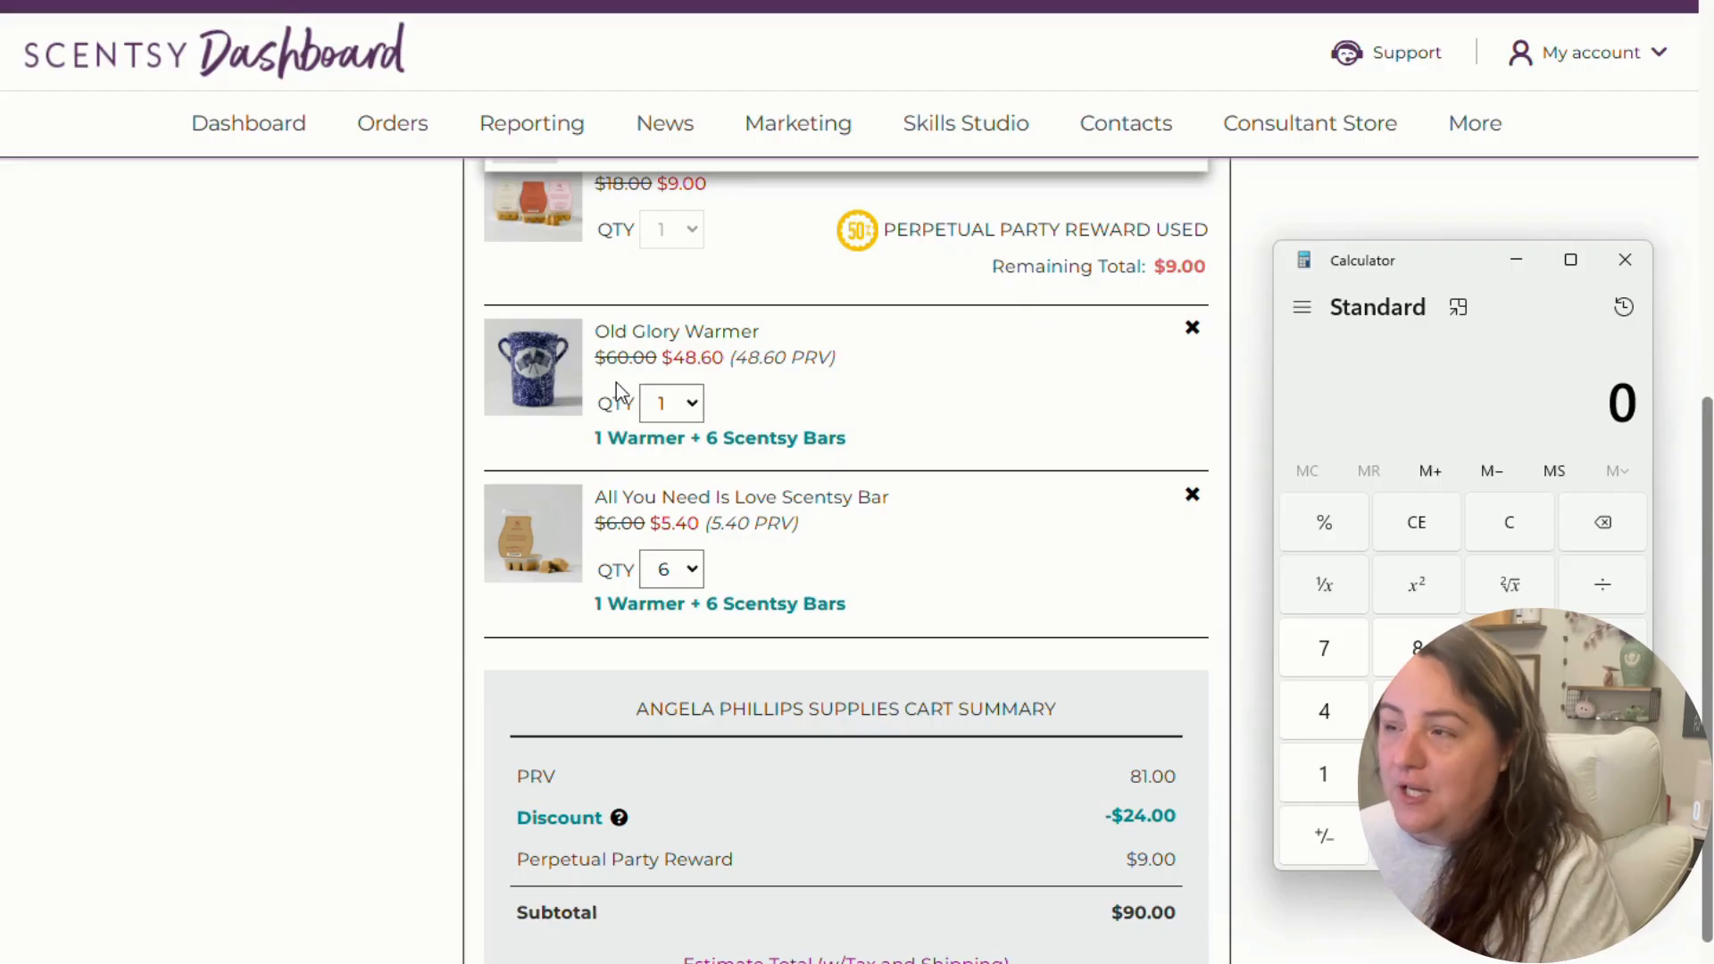
click(1624, 259)
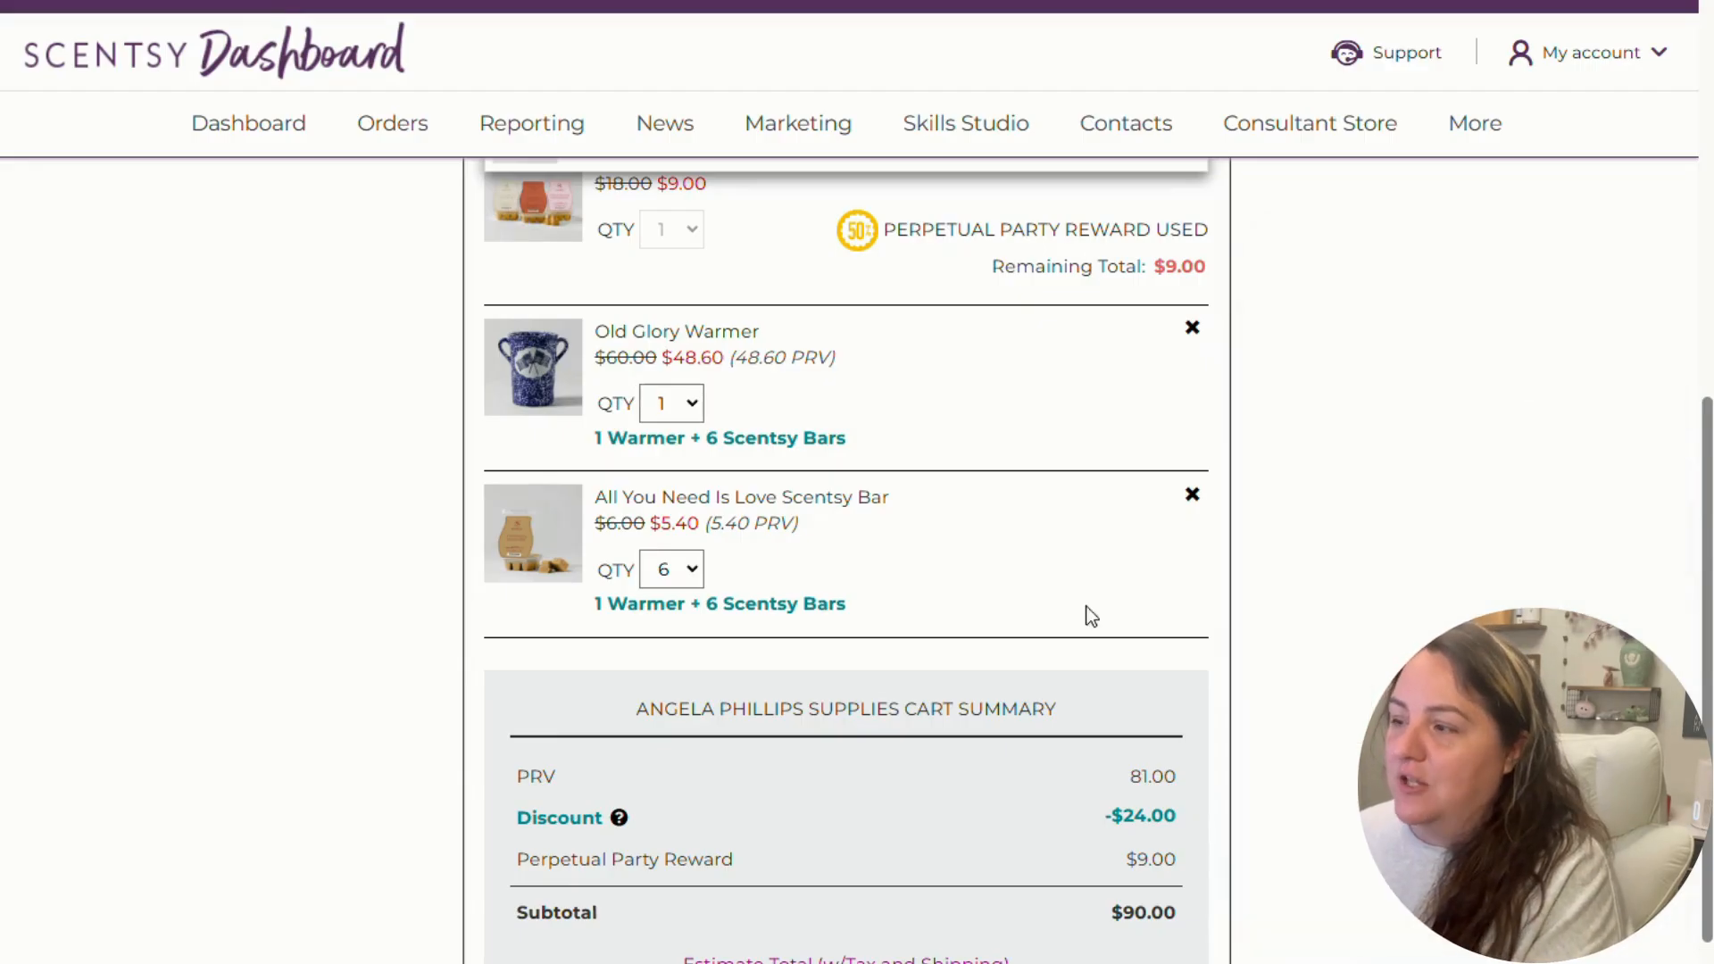
- Compare the 1 Warmer + 6 Scentsy Bars pricing in the new guest's cart with the supplies guest's cart
scroll(1036, 629, down, 1)
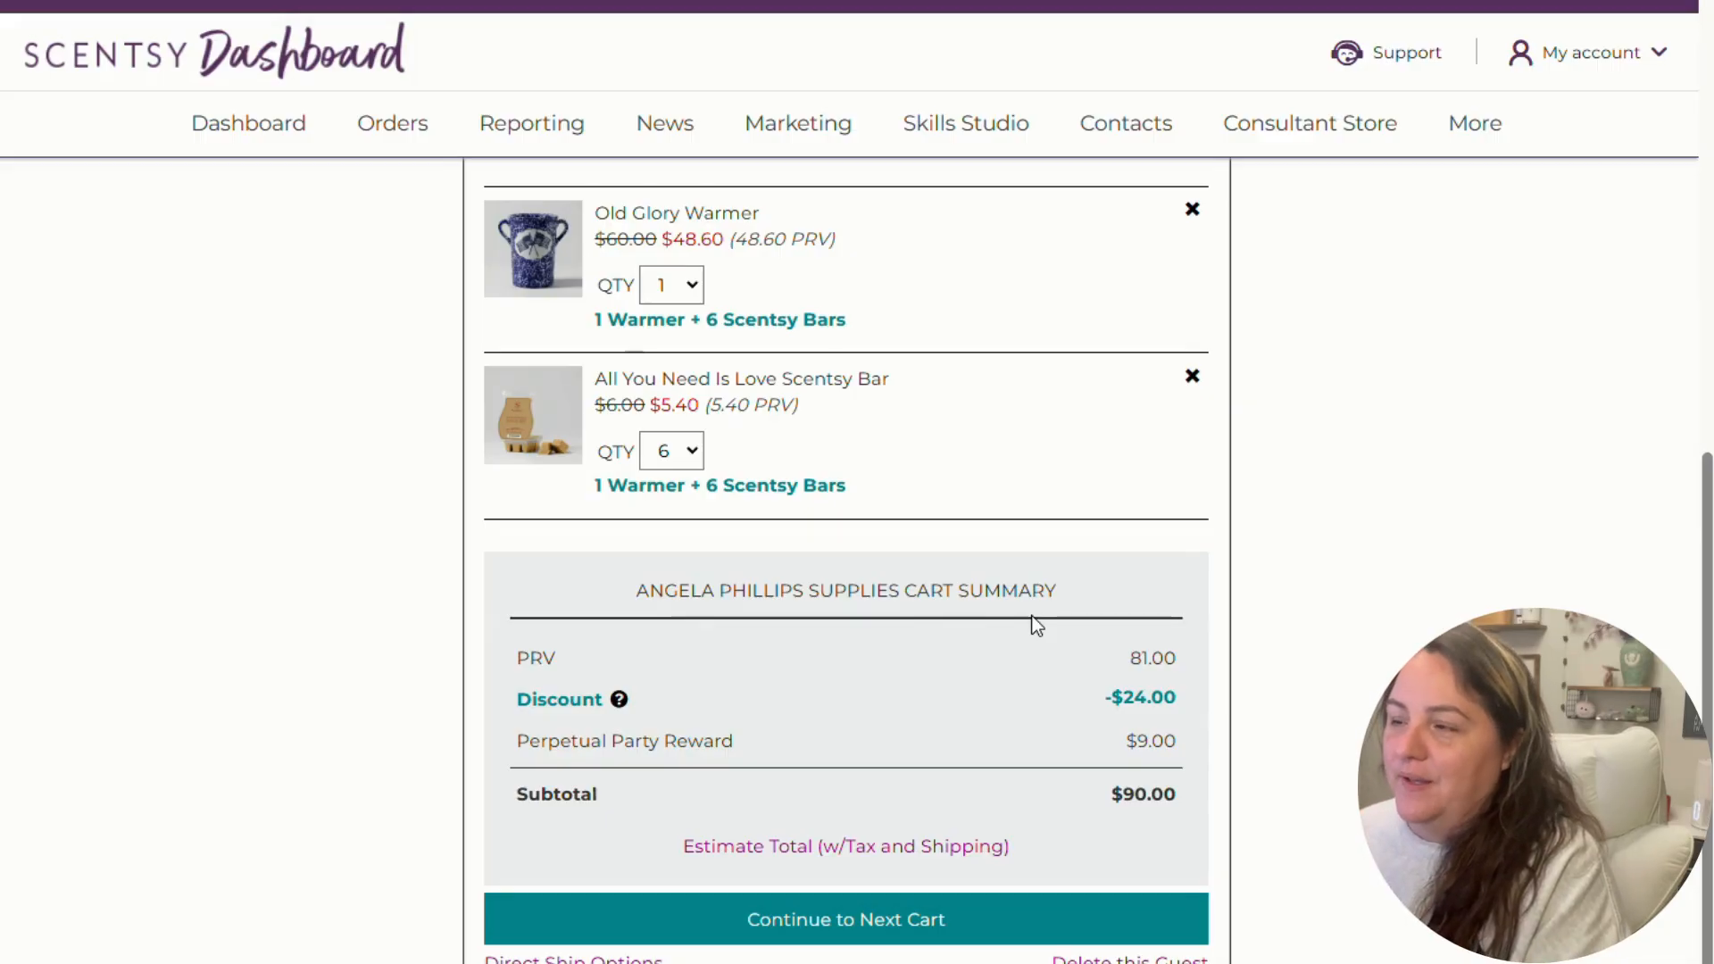
scroll(1035, 625, down, 2)
click(727, 815)
scroll(716, 443, up, 1)
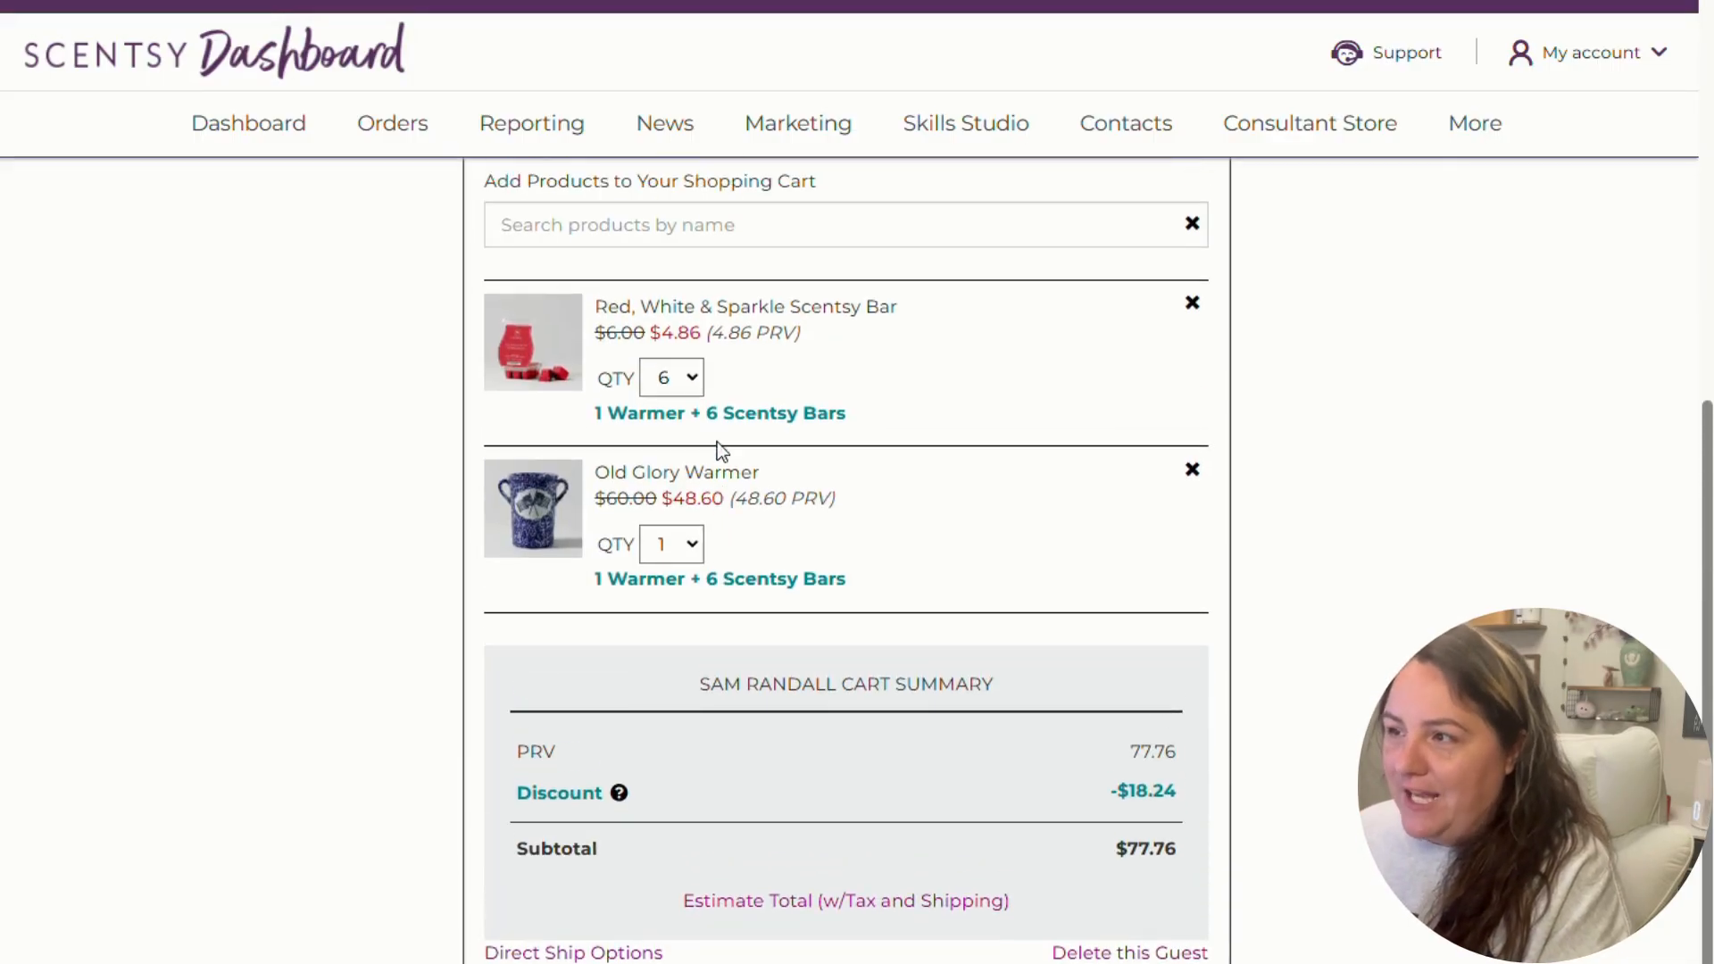
scroll(785, 587, up, 3)
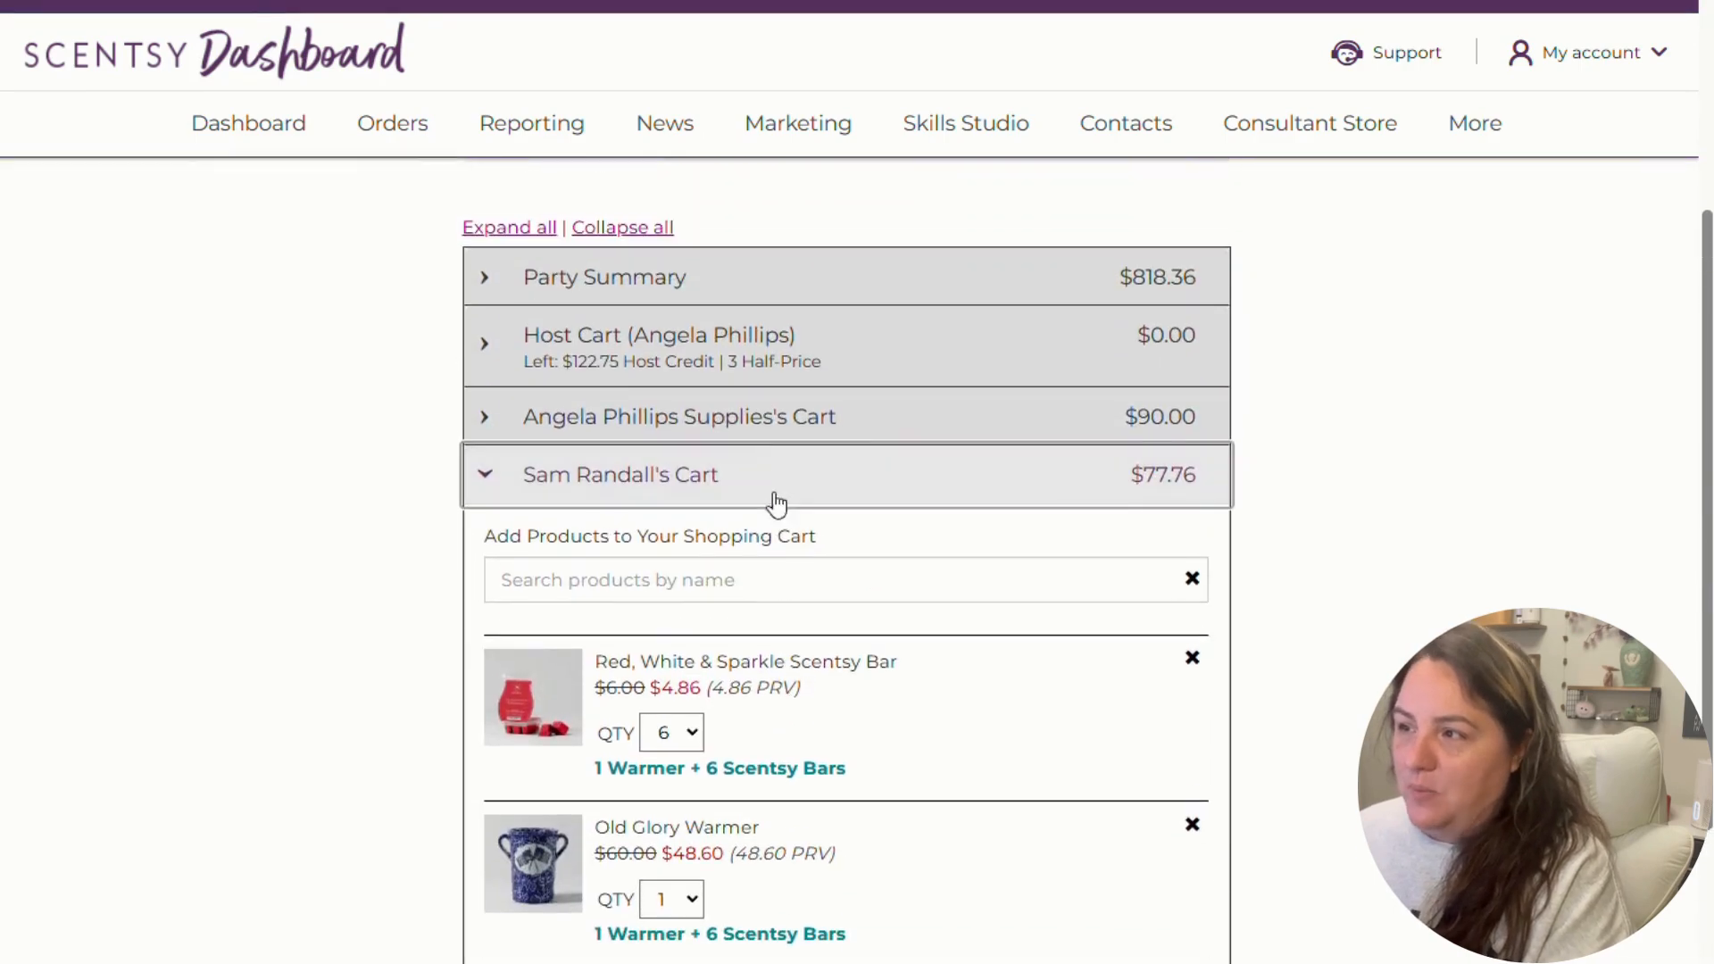
click(770, 427)
scroll(875, 620, down, 2)
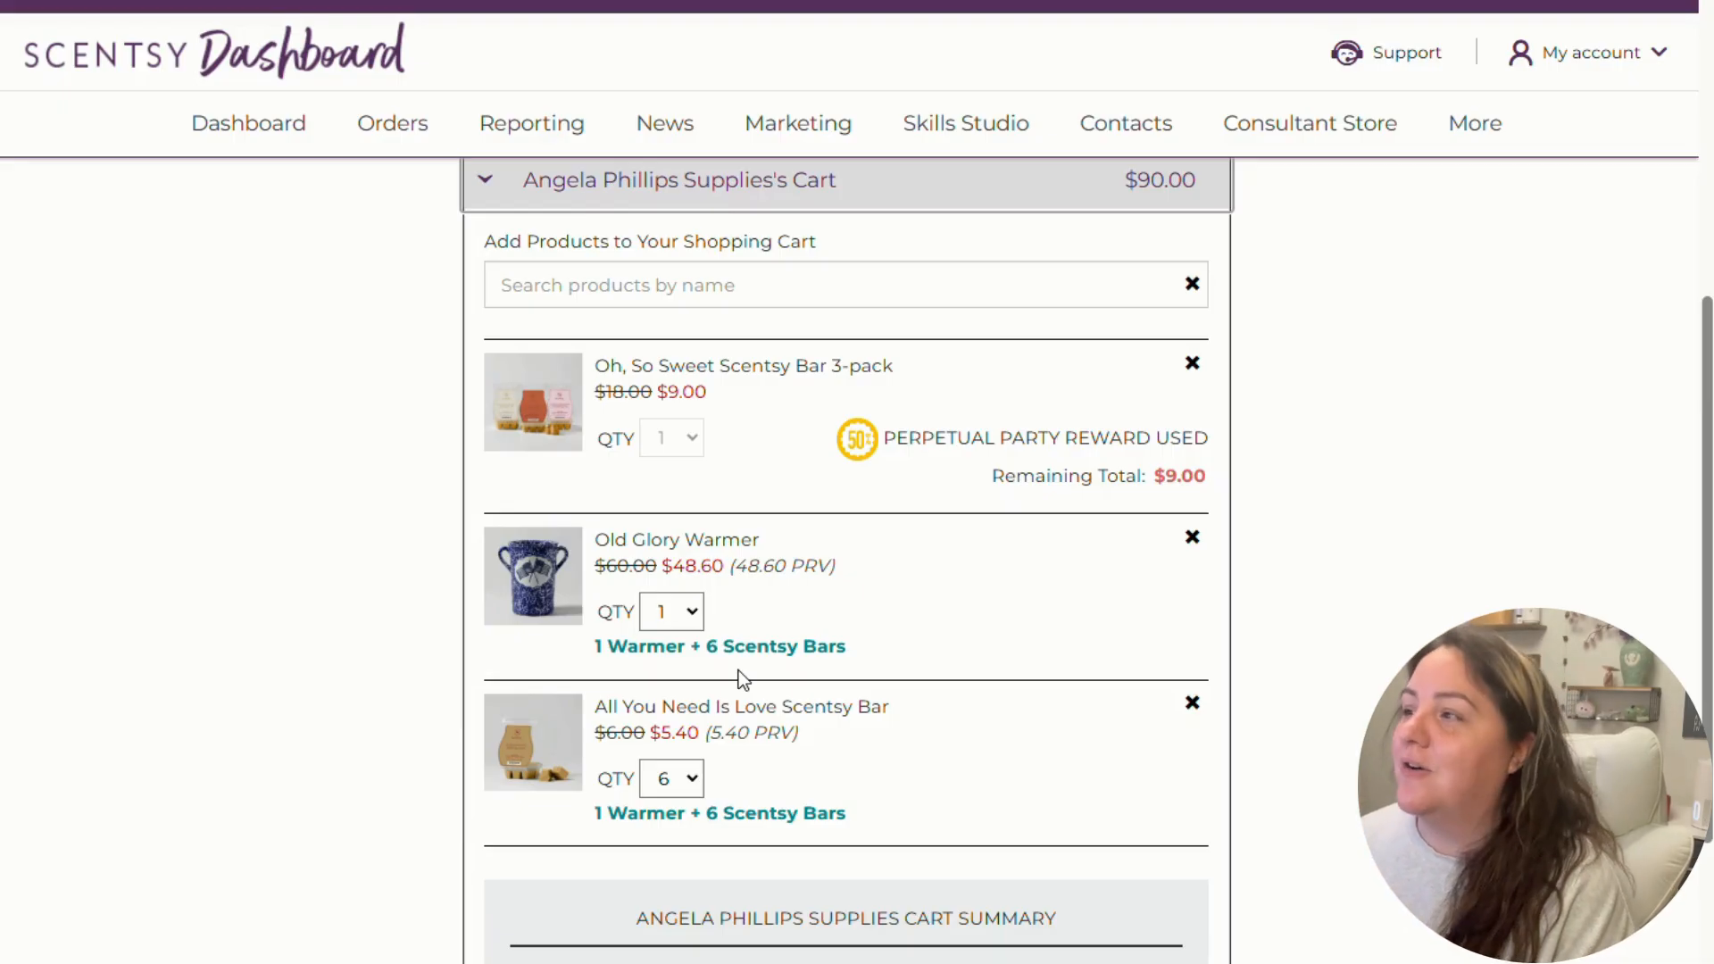
- Remove the Old Glory Warmer and the All You Need Is Love Scentsy Bars from the supplies guest's cart
click(1192, 537)
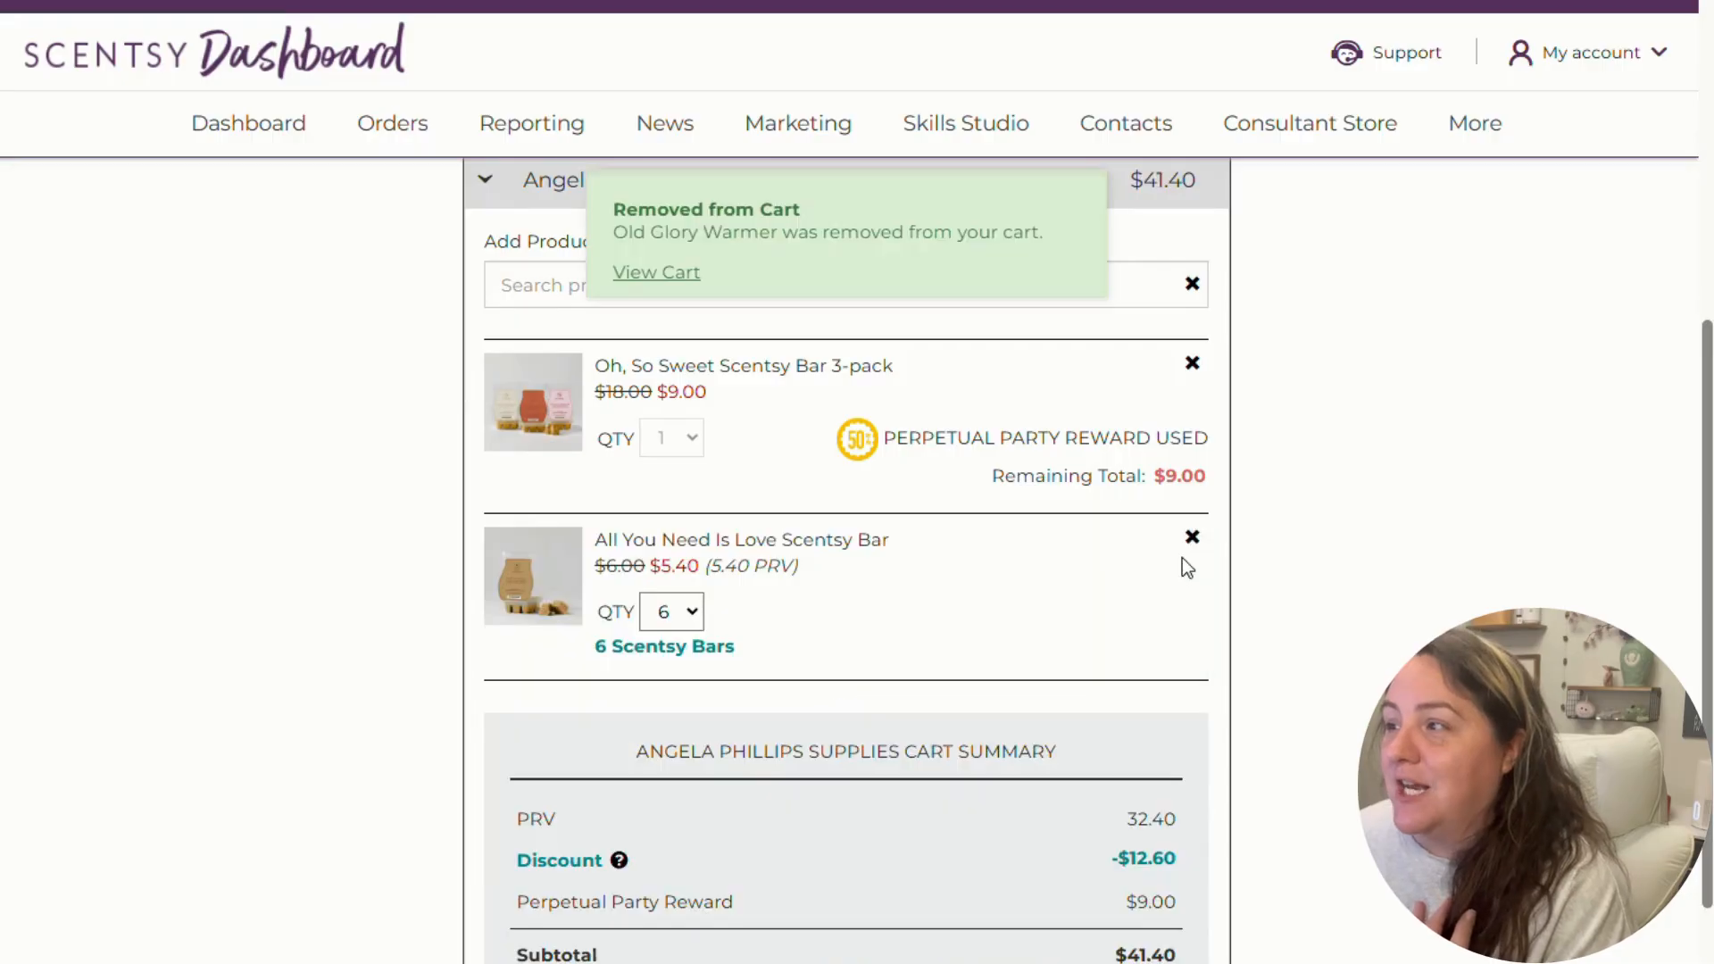
click(1187, 547)
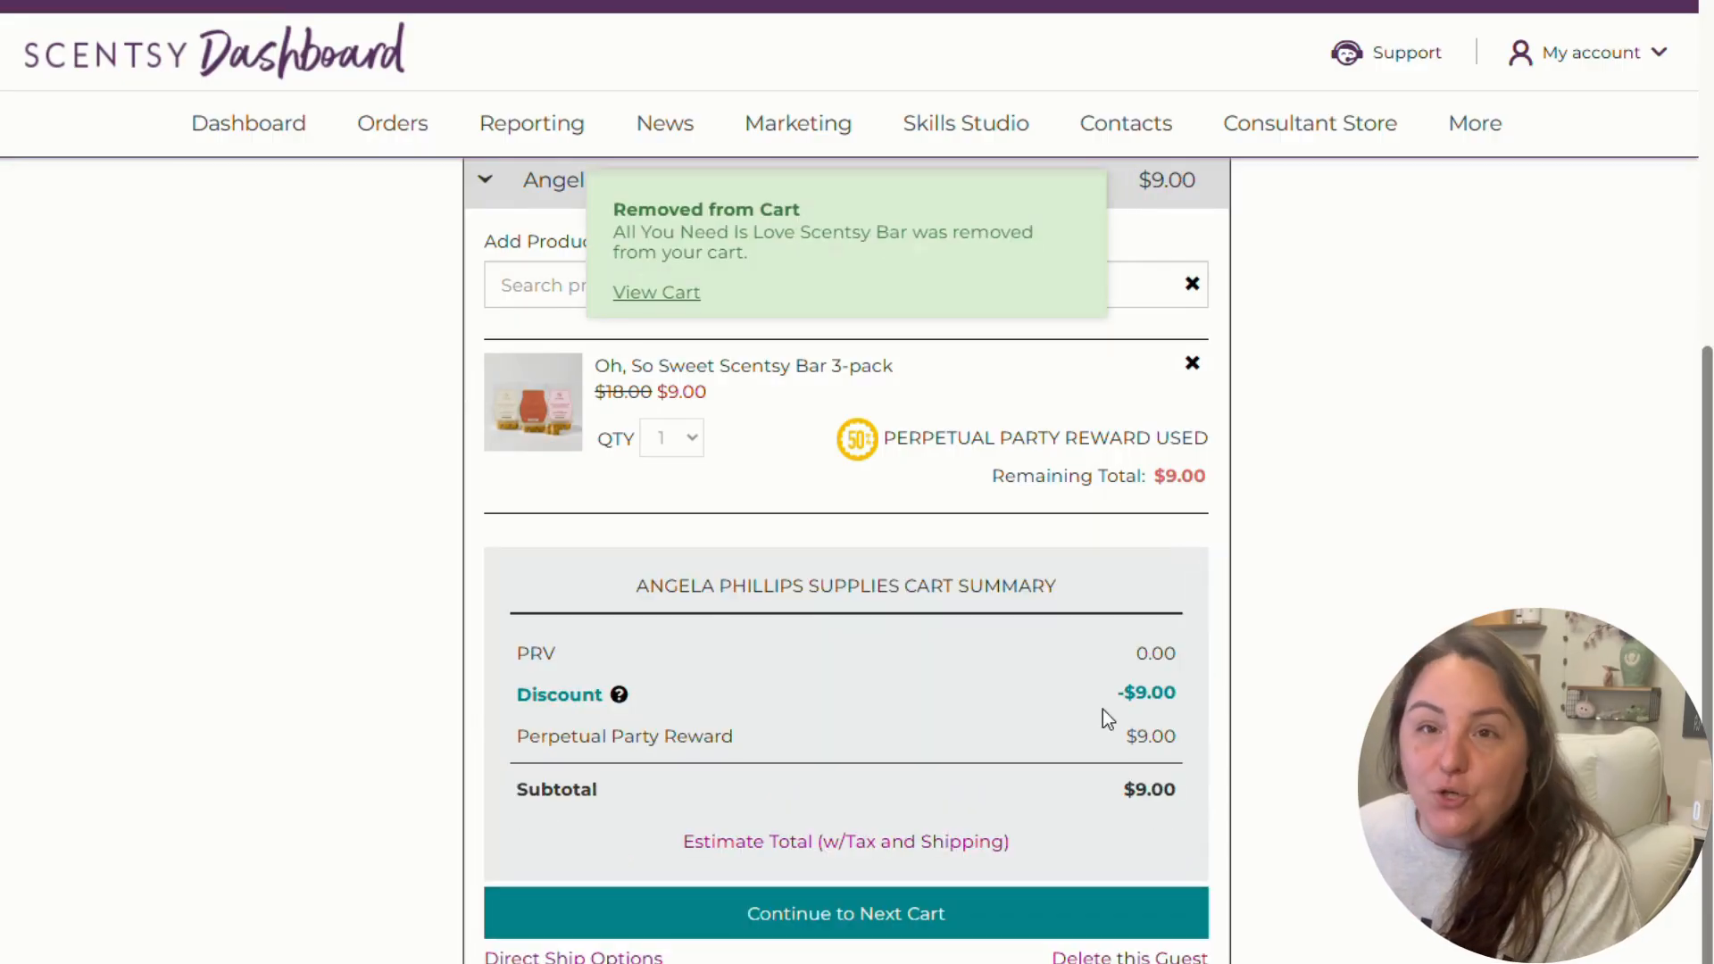
scroll(1100, 696, down, 1)
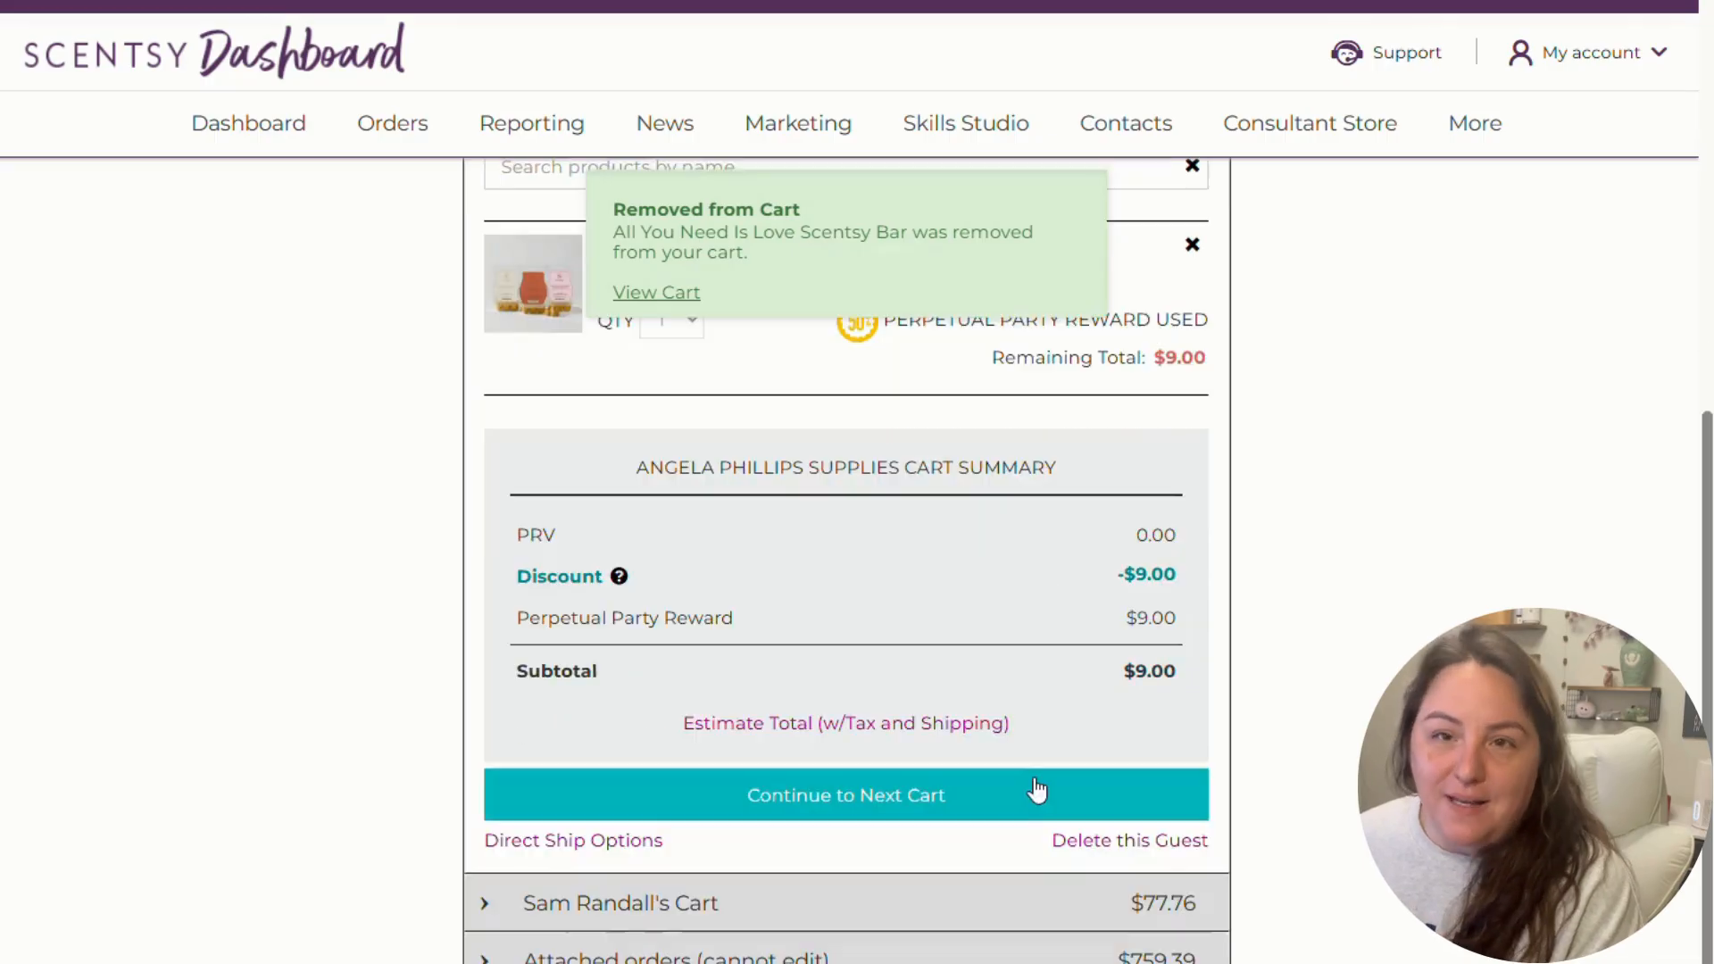
scroll(1030, 755, up, 2)
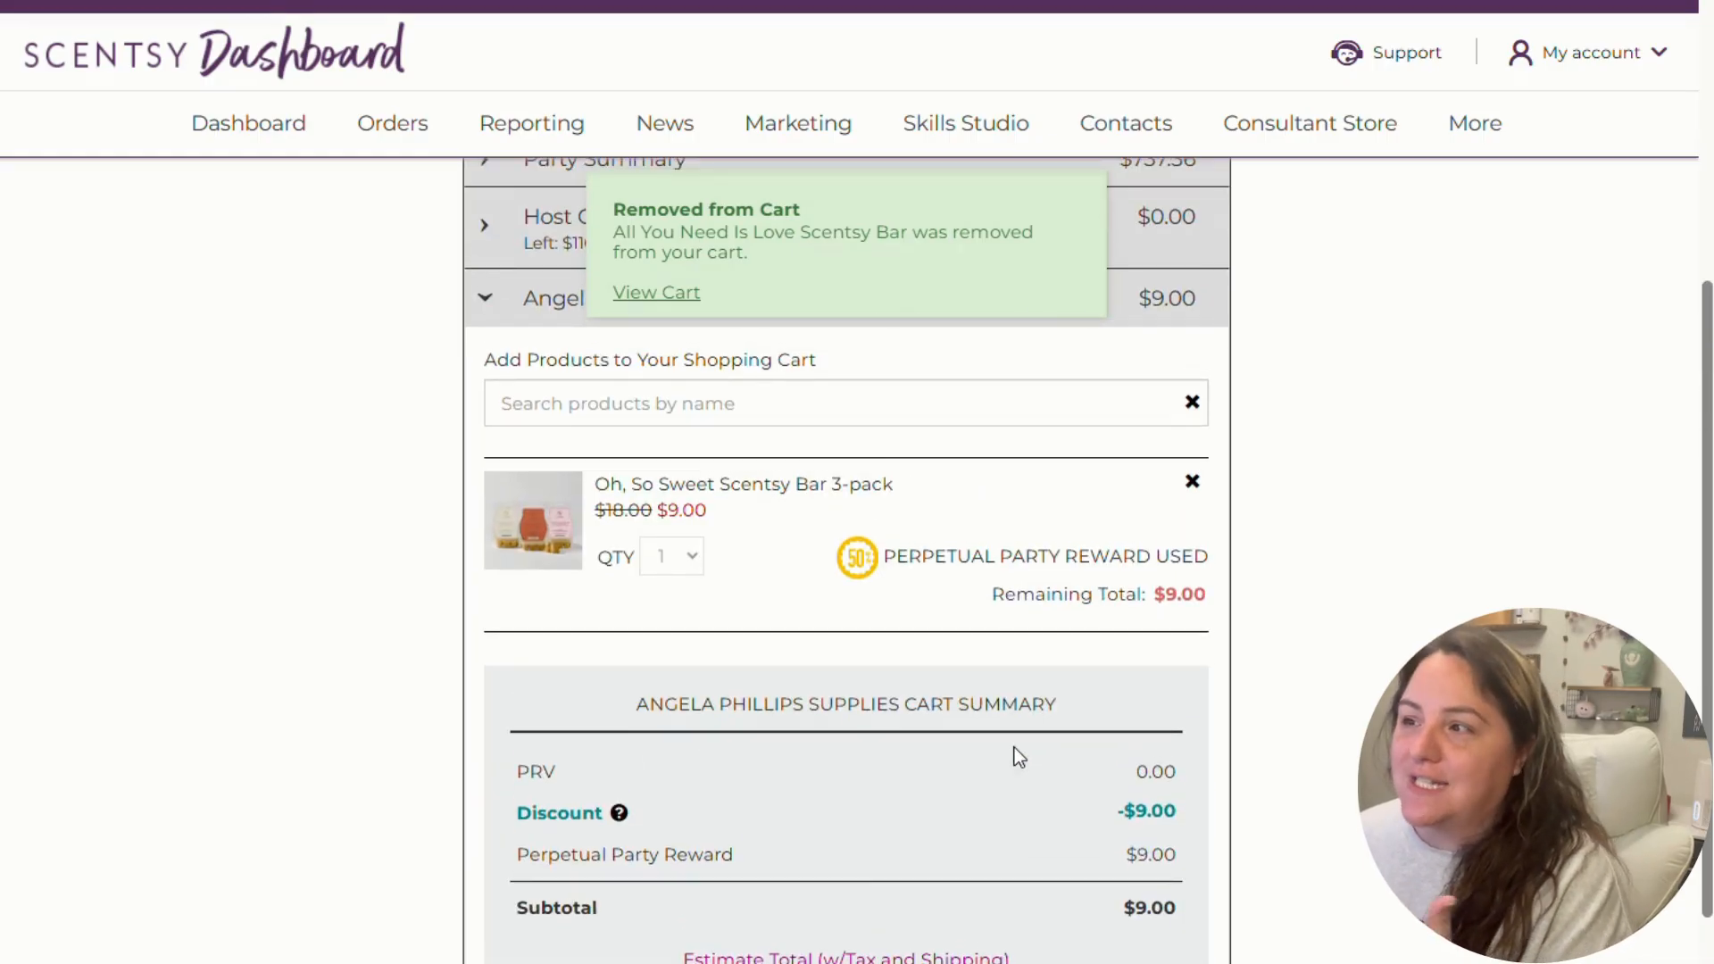
scroll(1018, 757, up, 2)
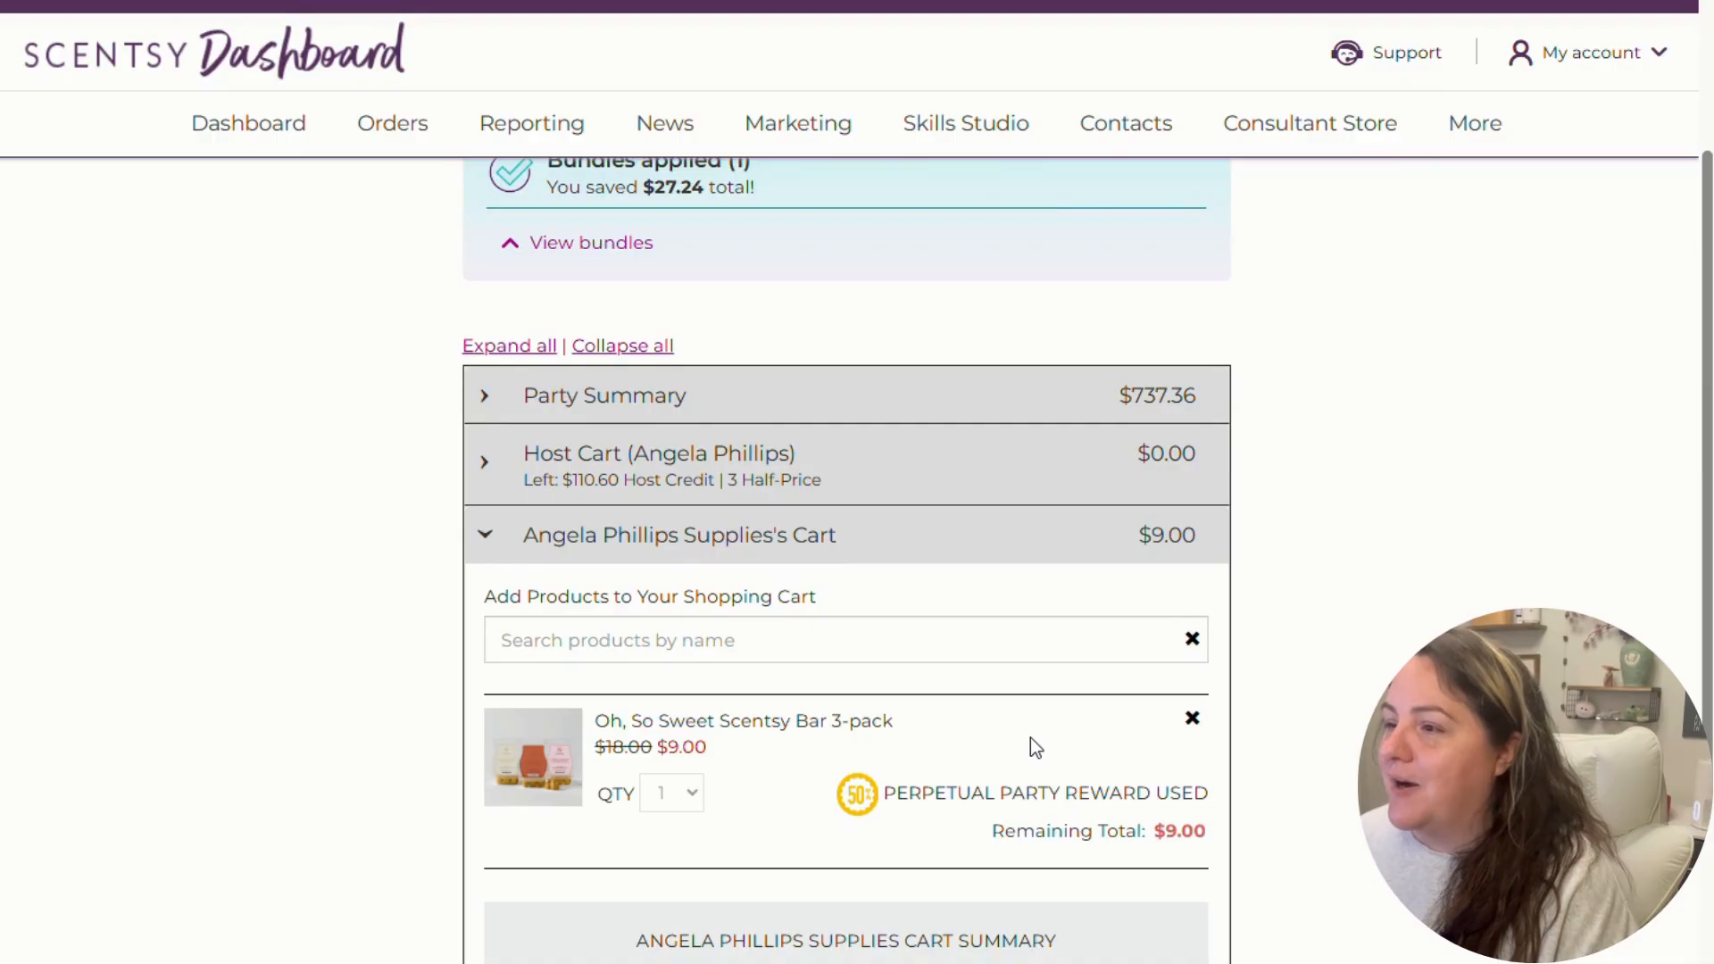
- Remove the Red, White & Sparkle Scentsy Bars and the Old Glory Warmer from the new guest's cart
scroll(1030, 738, down, 5)
click(907, 803)
scroll(956, 791, down, 2)
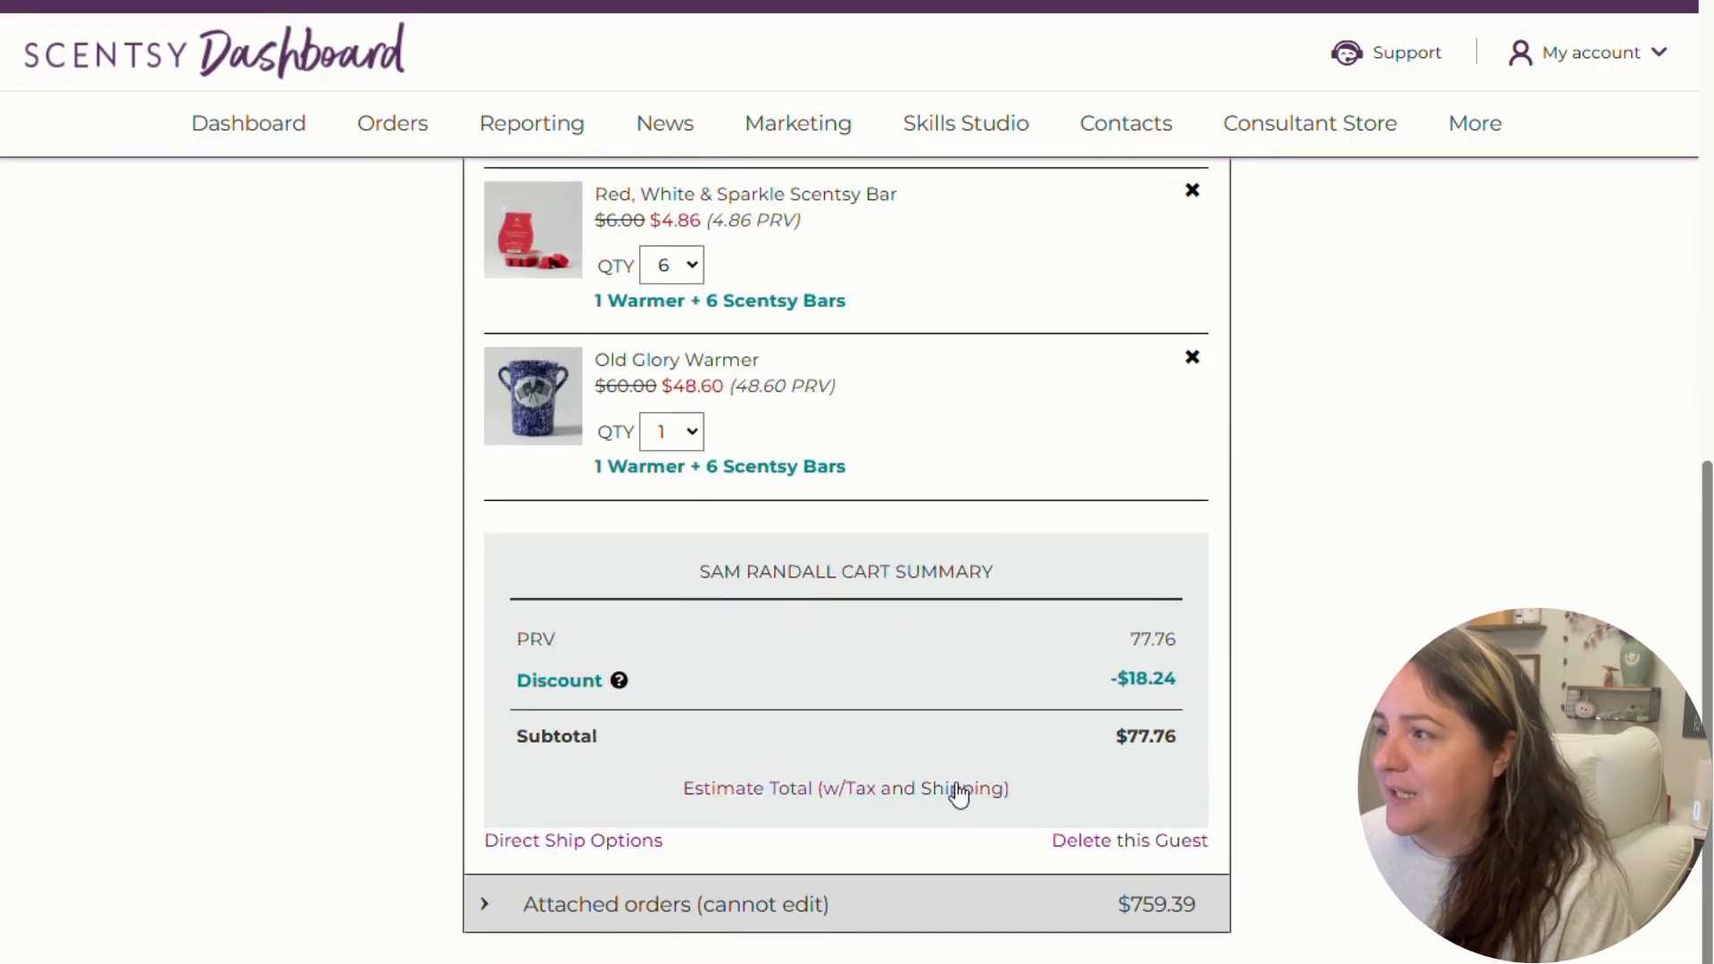
scroll(1071, 660, up, 3)
click(1191, 545)
scroll(1179, 566, up, 2)
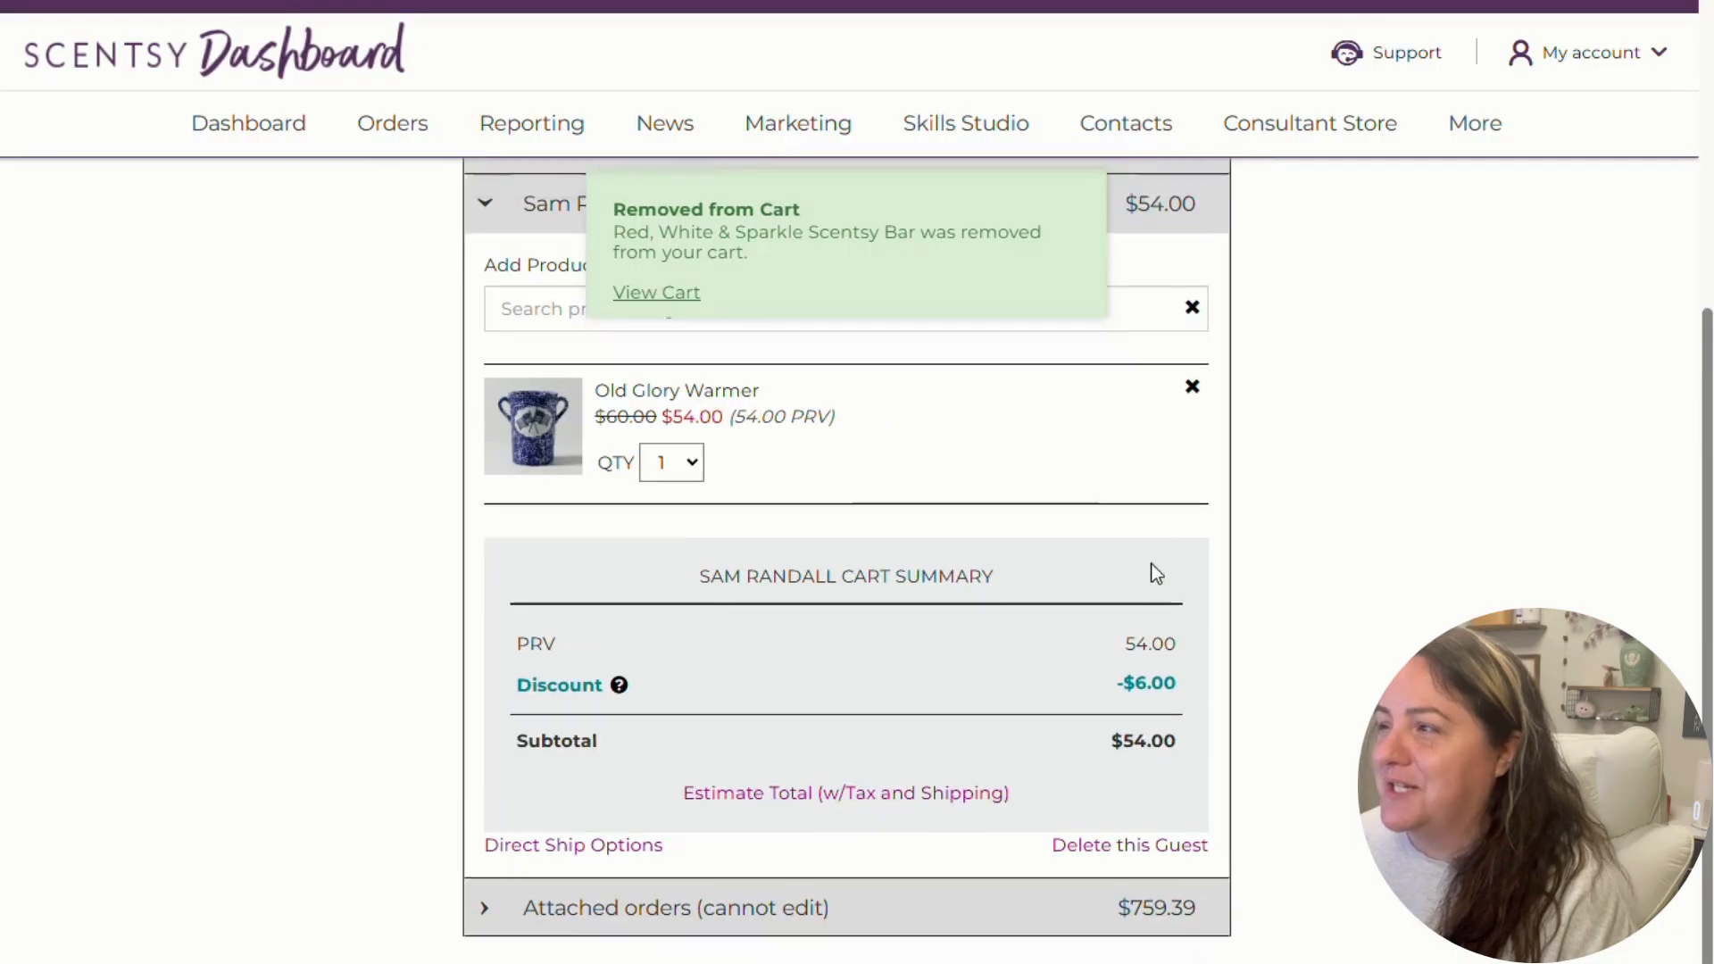
click(1193, 589)
- Search for "6" in the new guest's cart, add the 6 Scentsy Bars bundle, and start building it
scroll(982, 625, up, 2)
click(615, 722)
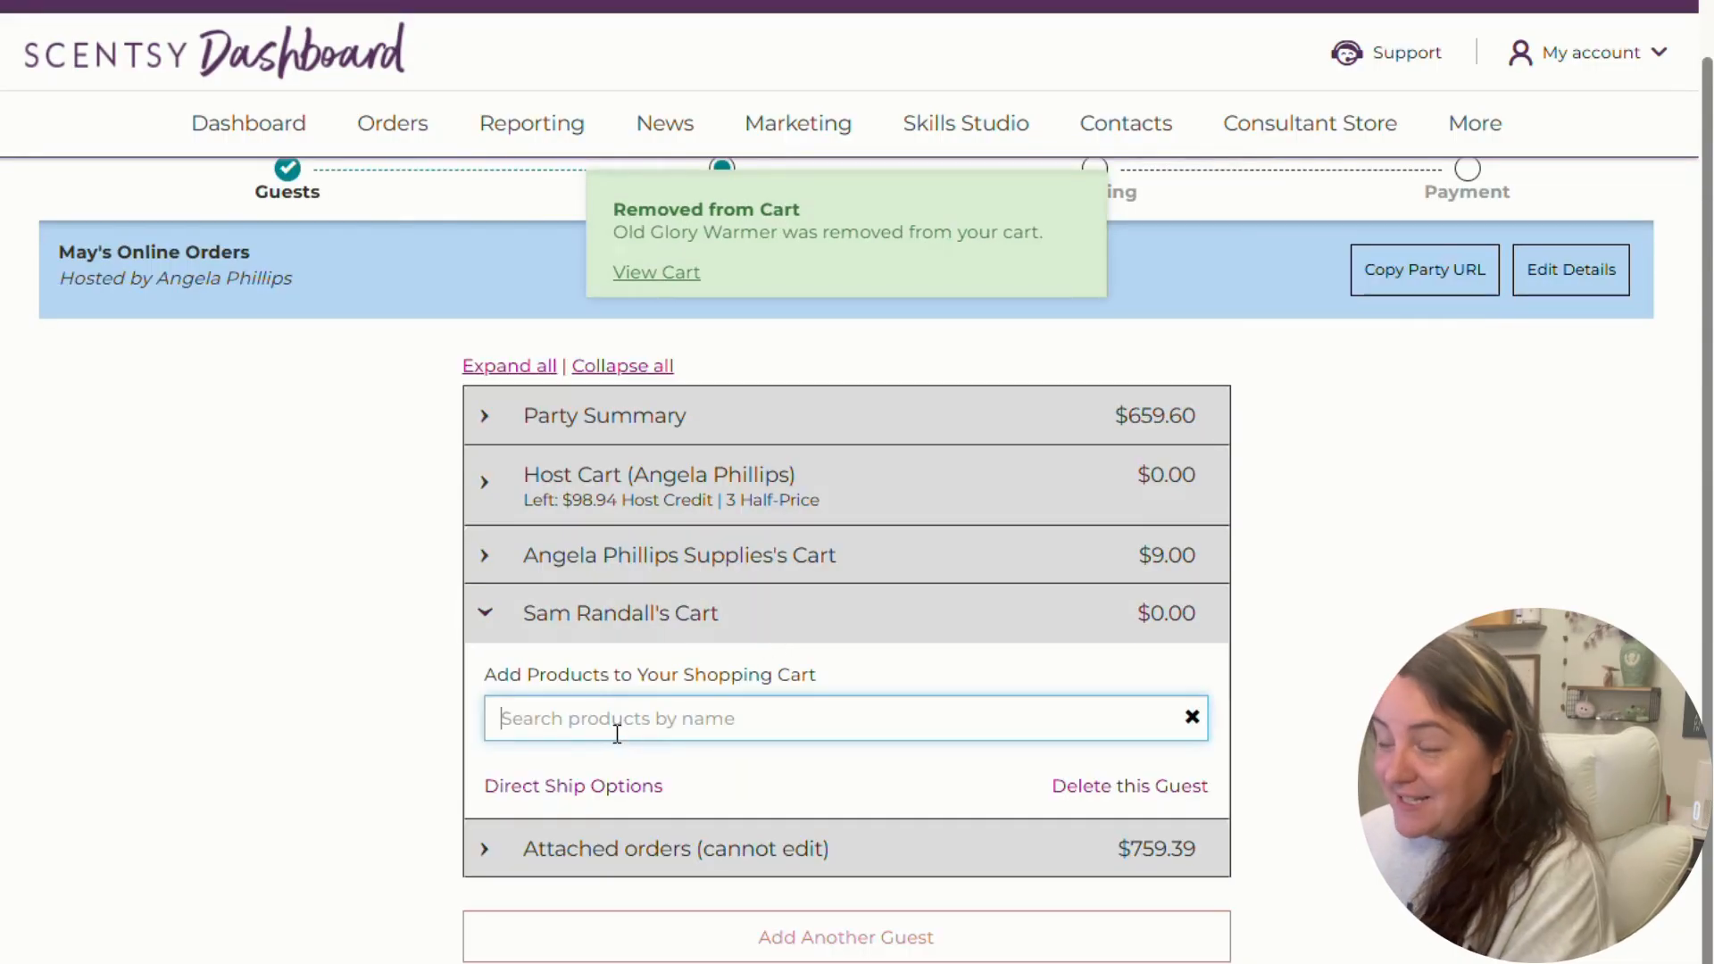
text(6)
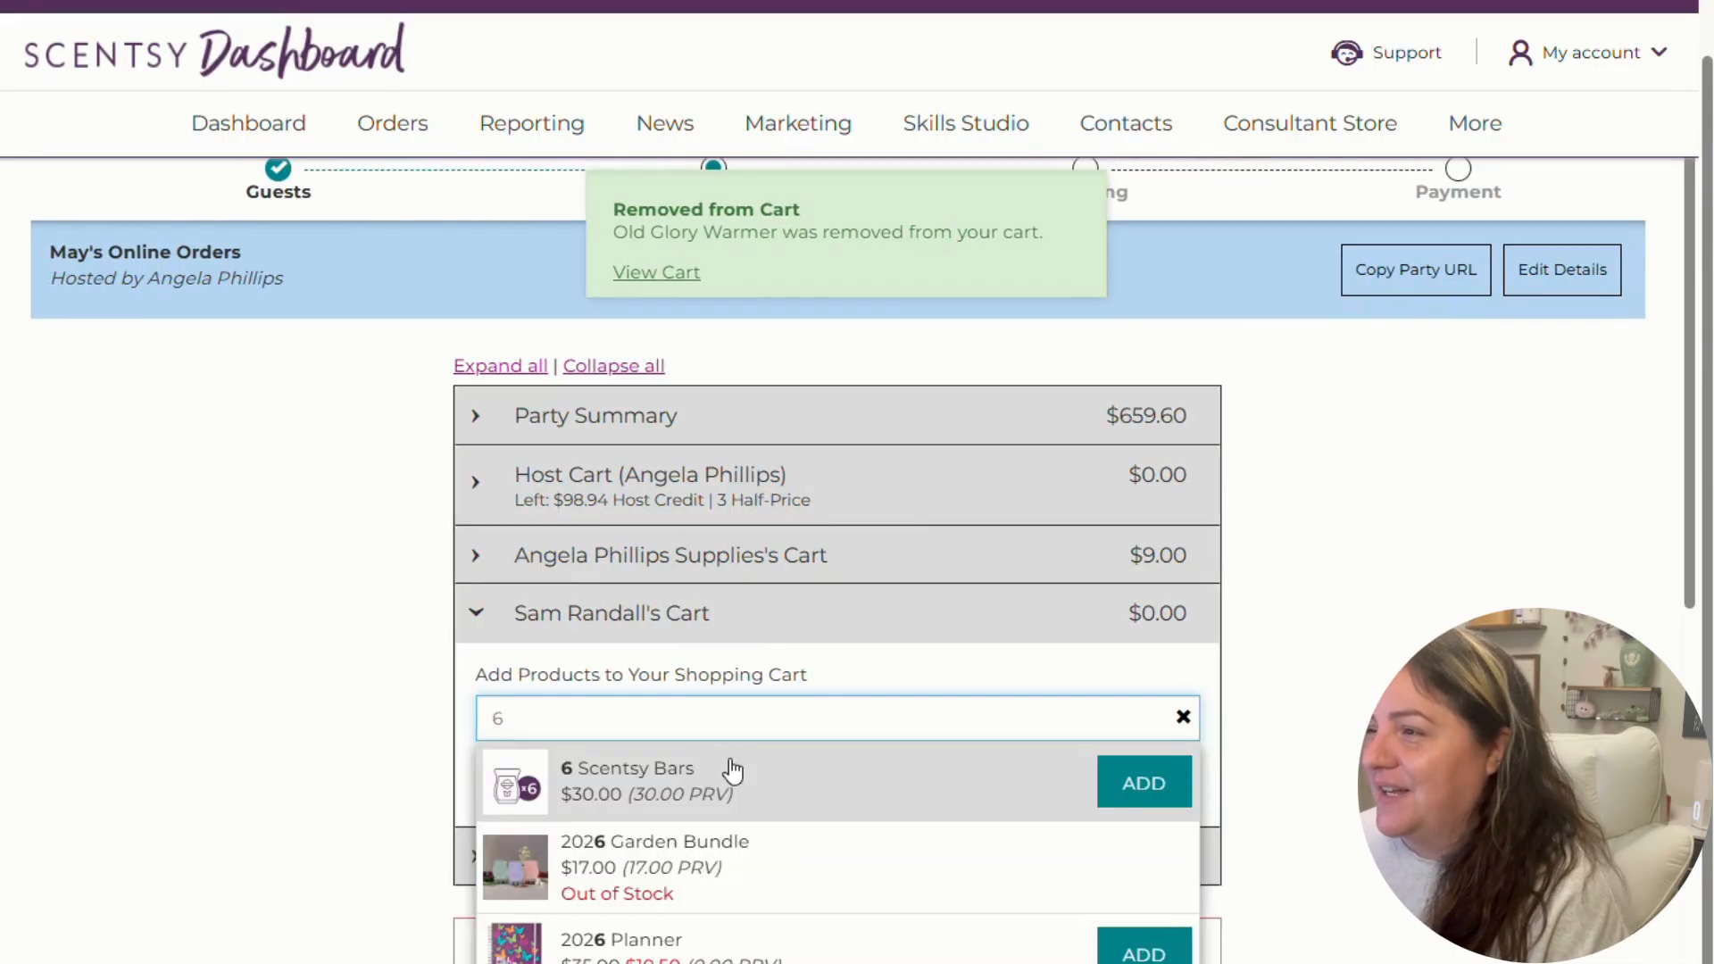
click(1143, 783)
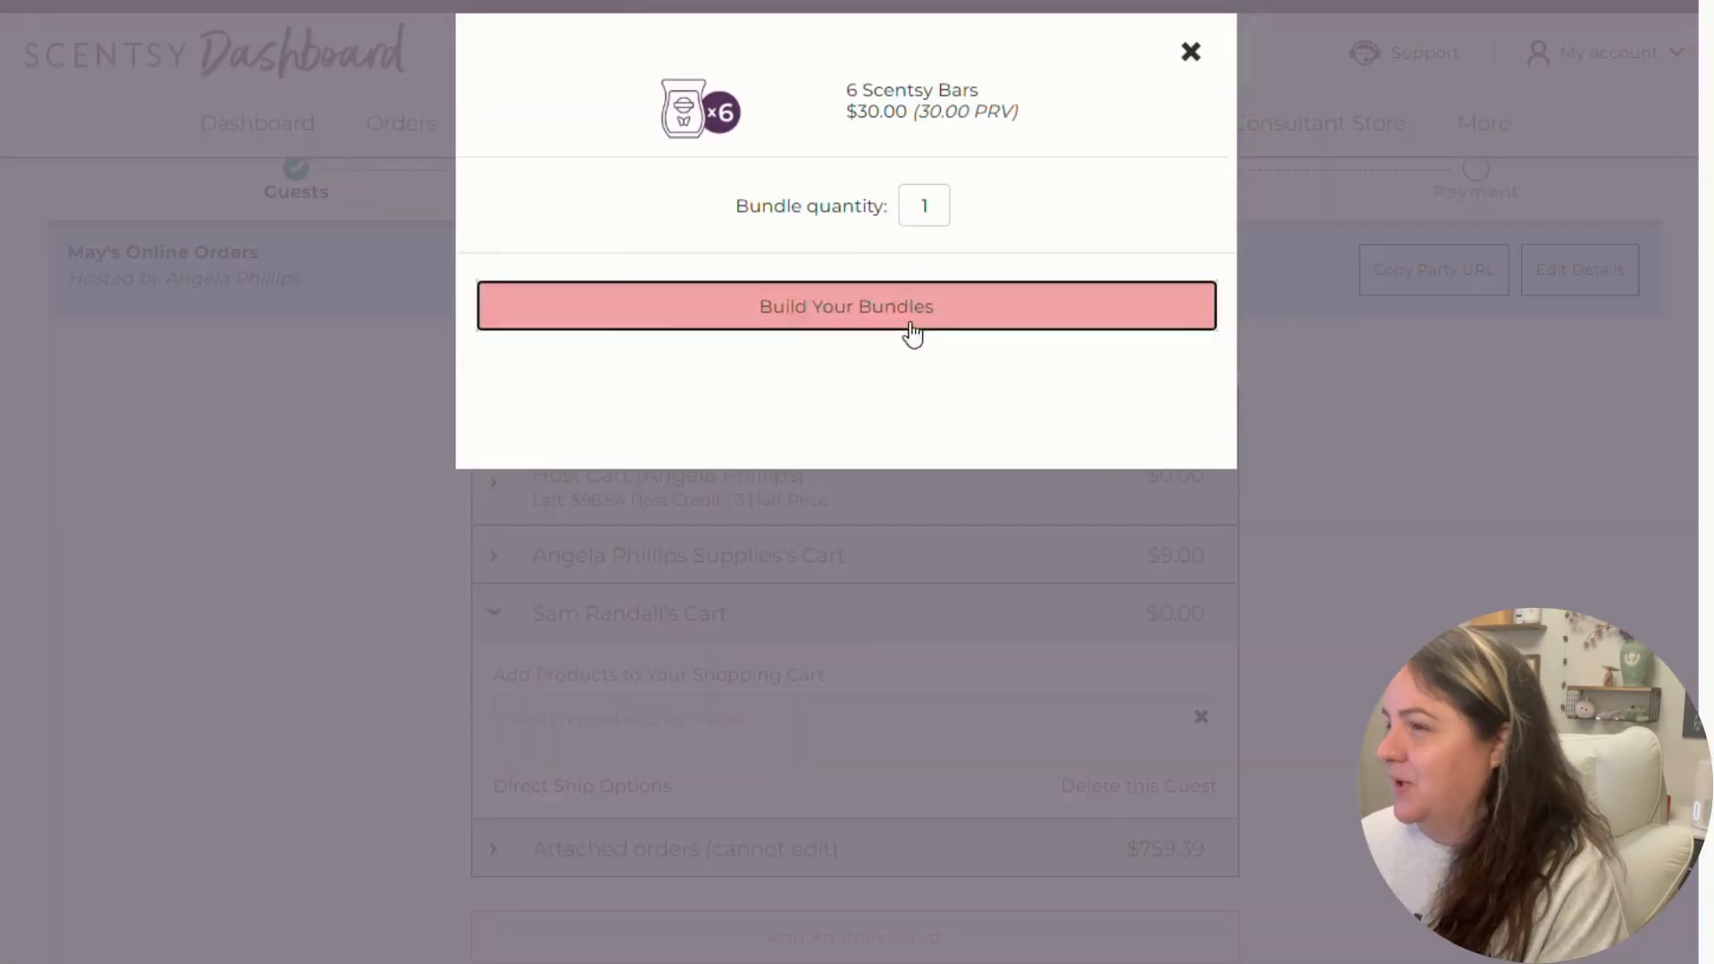
click(910, 337)
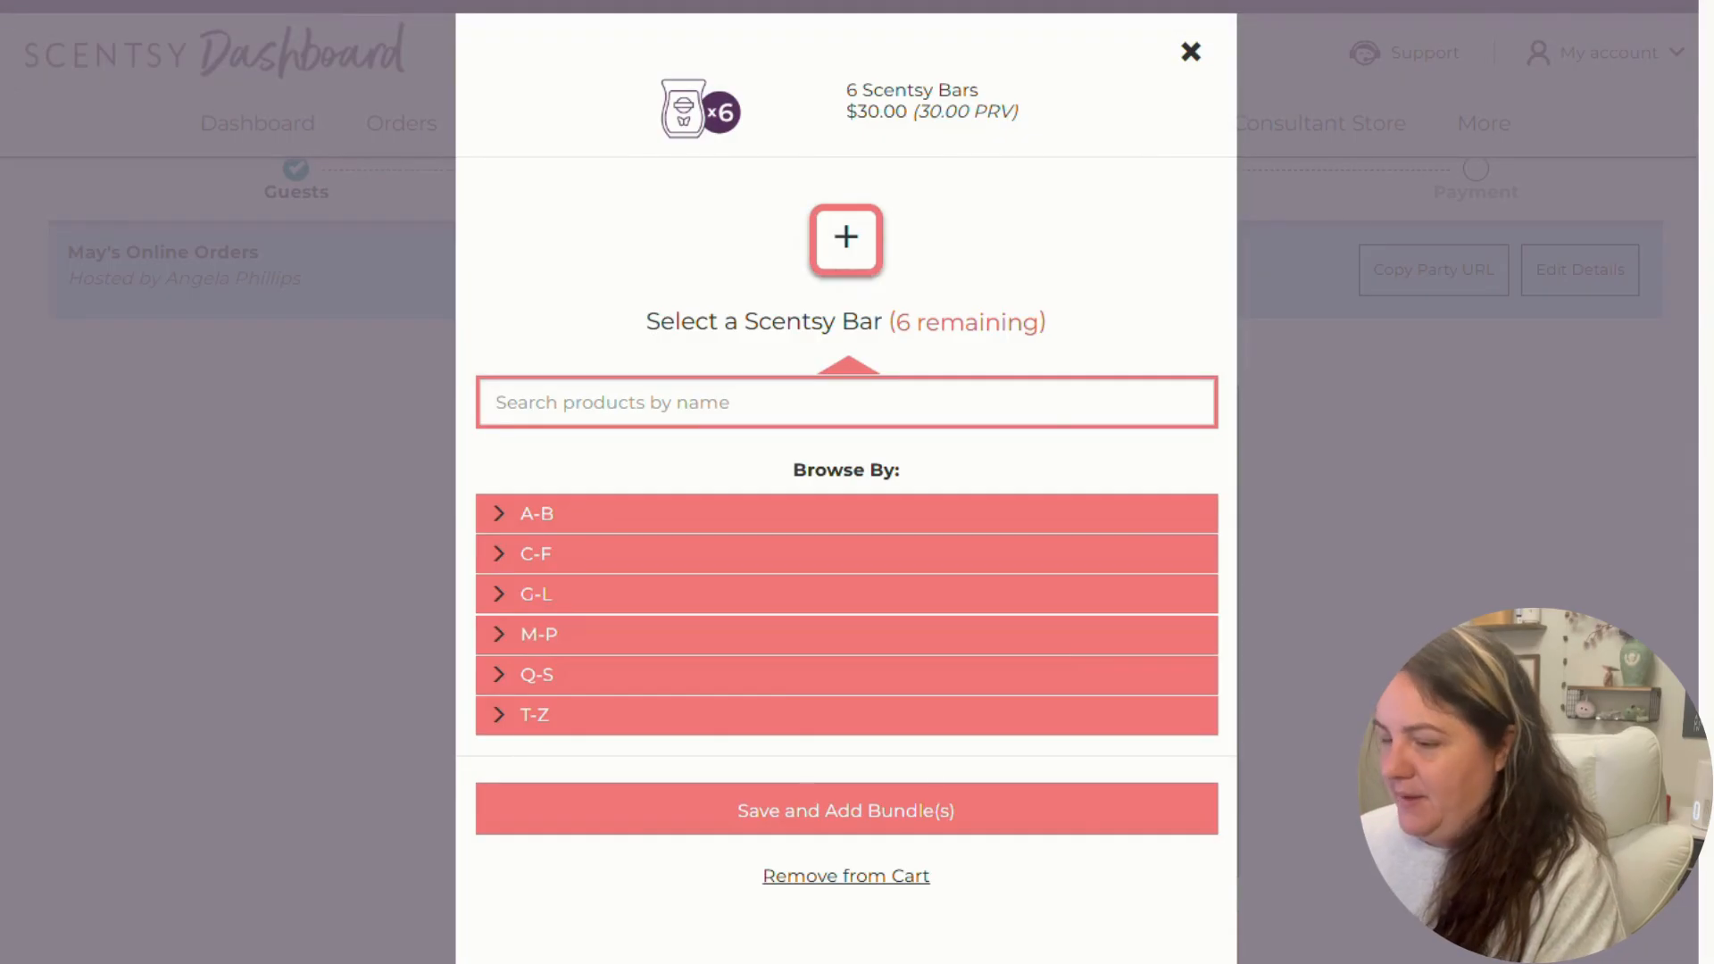
- Search the bundle's Scentsy Bar choices for "amb", "cuc" and "blos" without selecting any
click(617, 393)
text(amb)
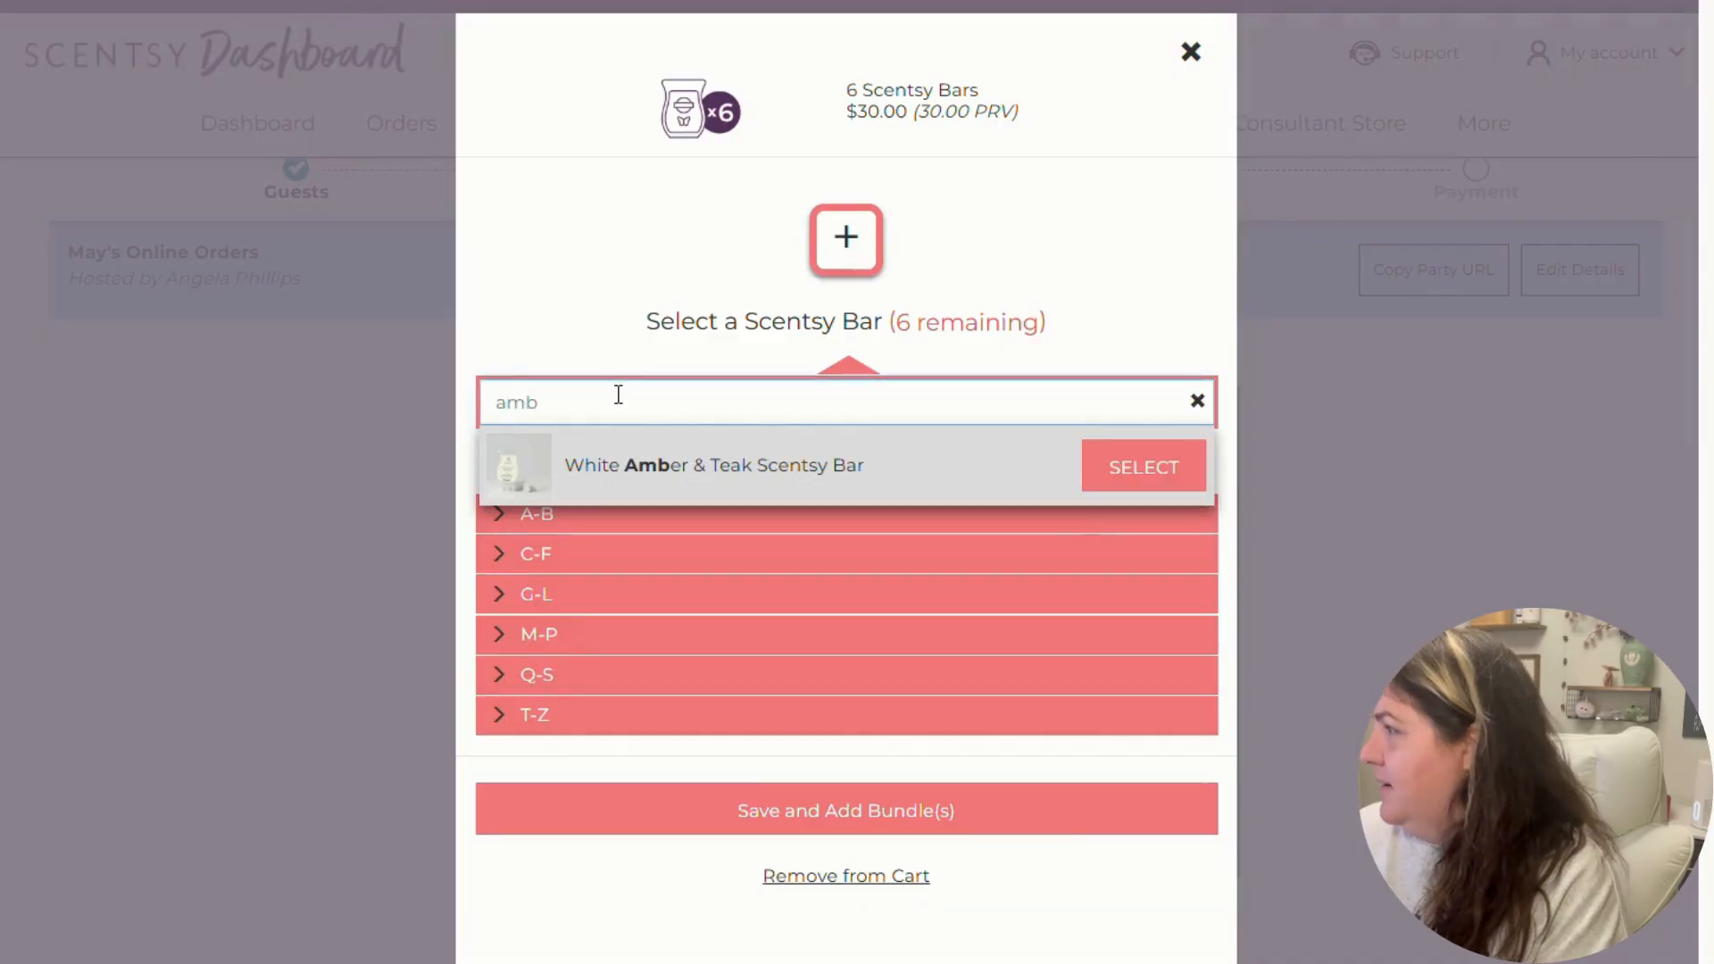
key(BackSpace)
key(BackSpace)
key(BackSpace)
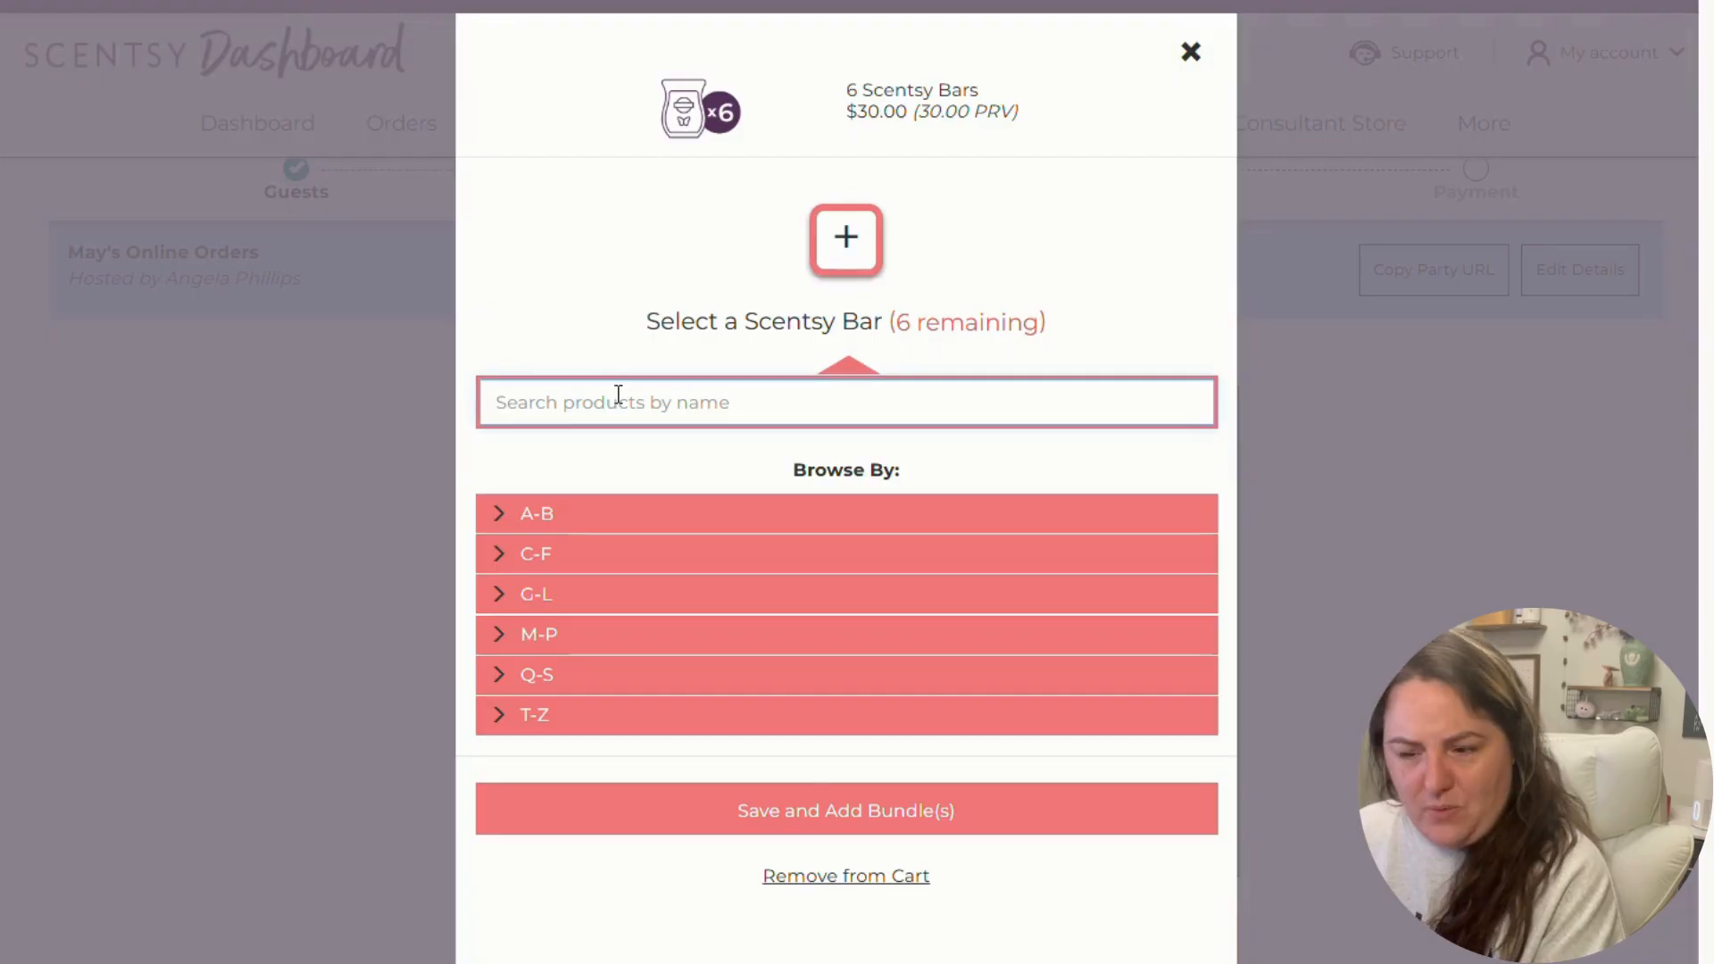
text(cuc)
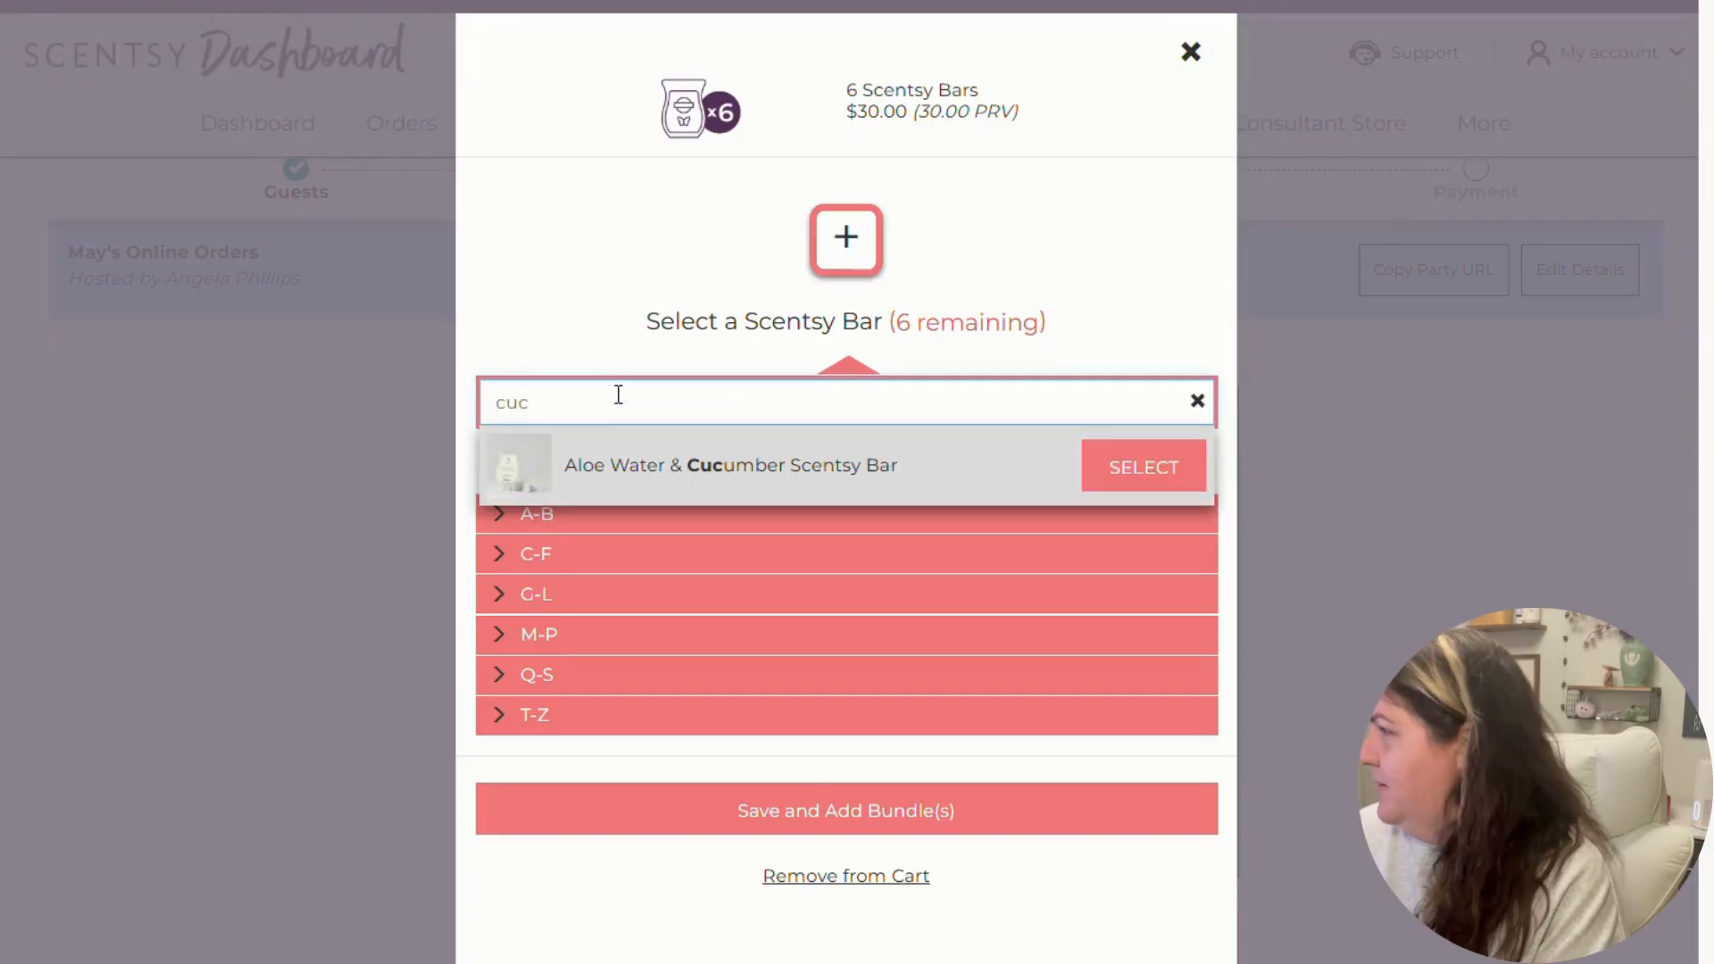
key(BackSpace)
key(BackSpace)
key(BackSpace)
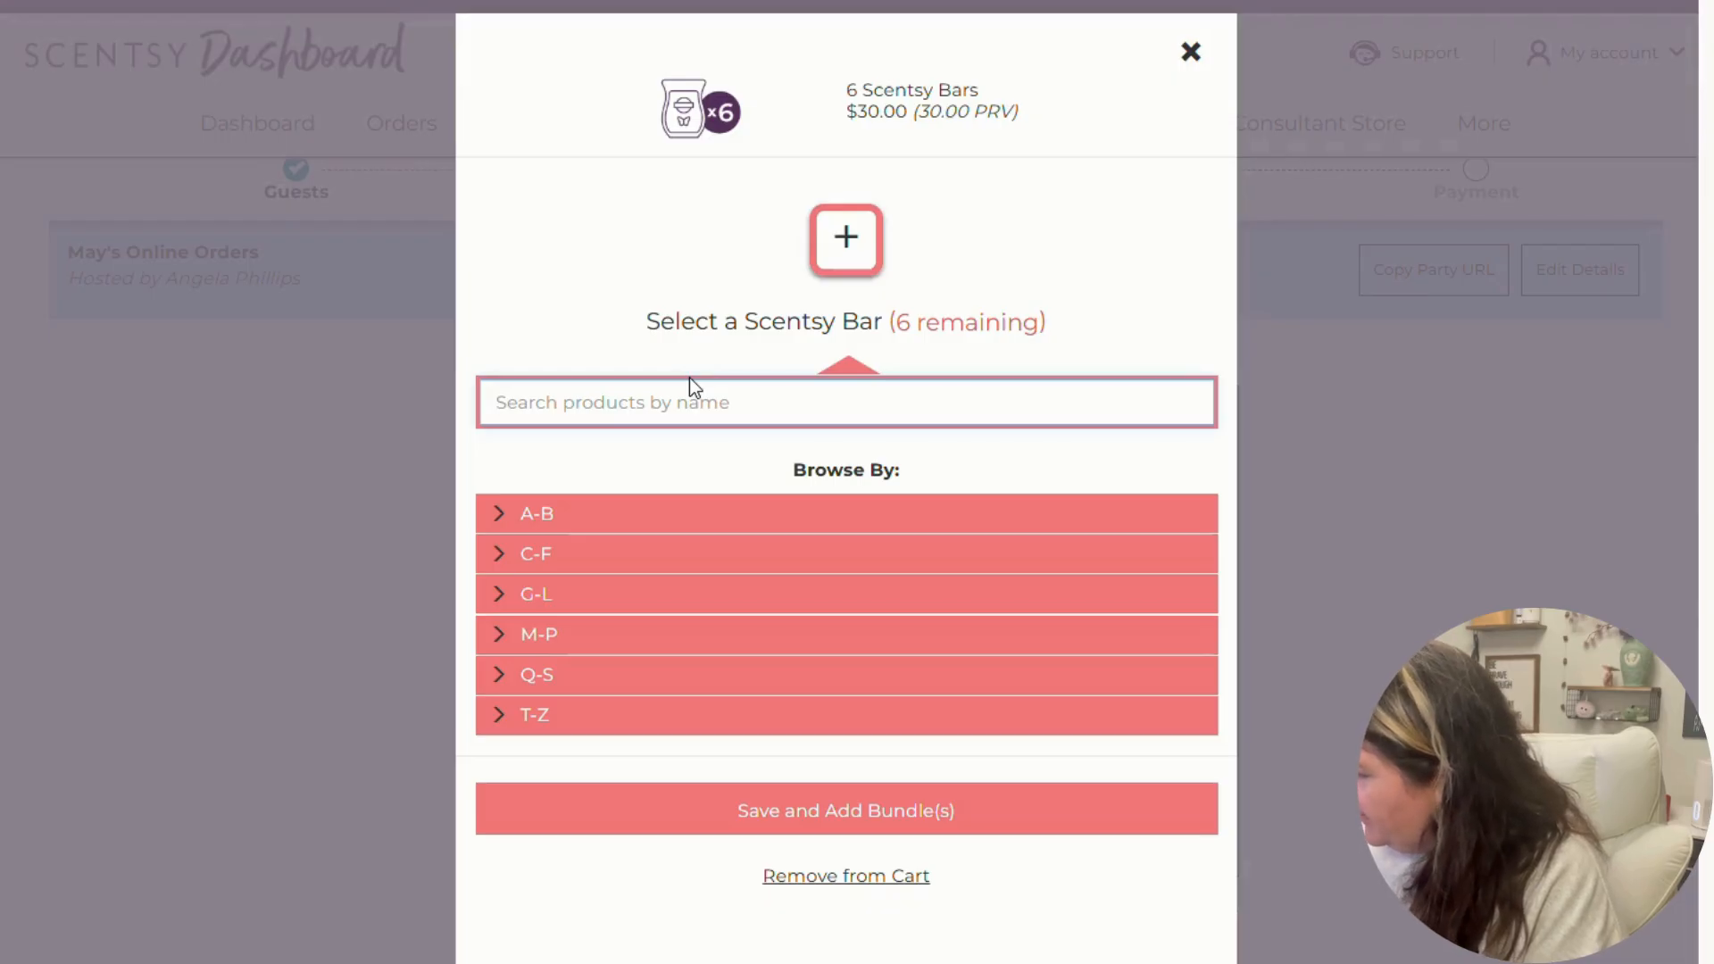
text(blos)
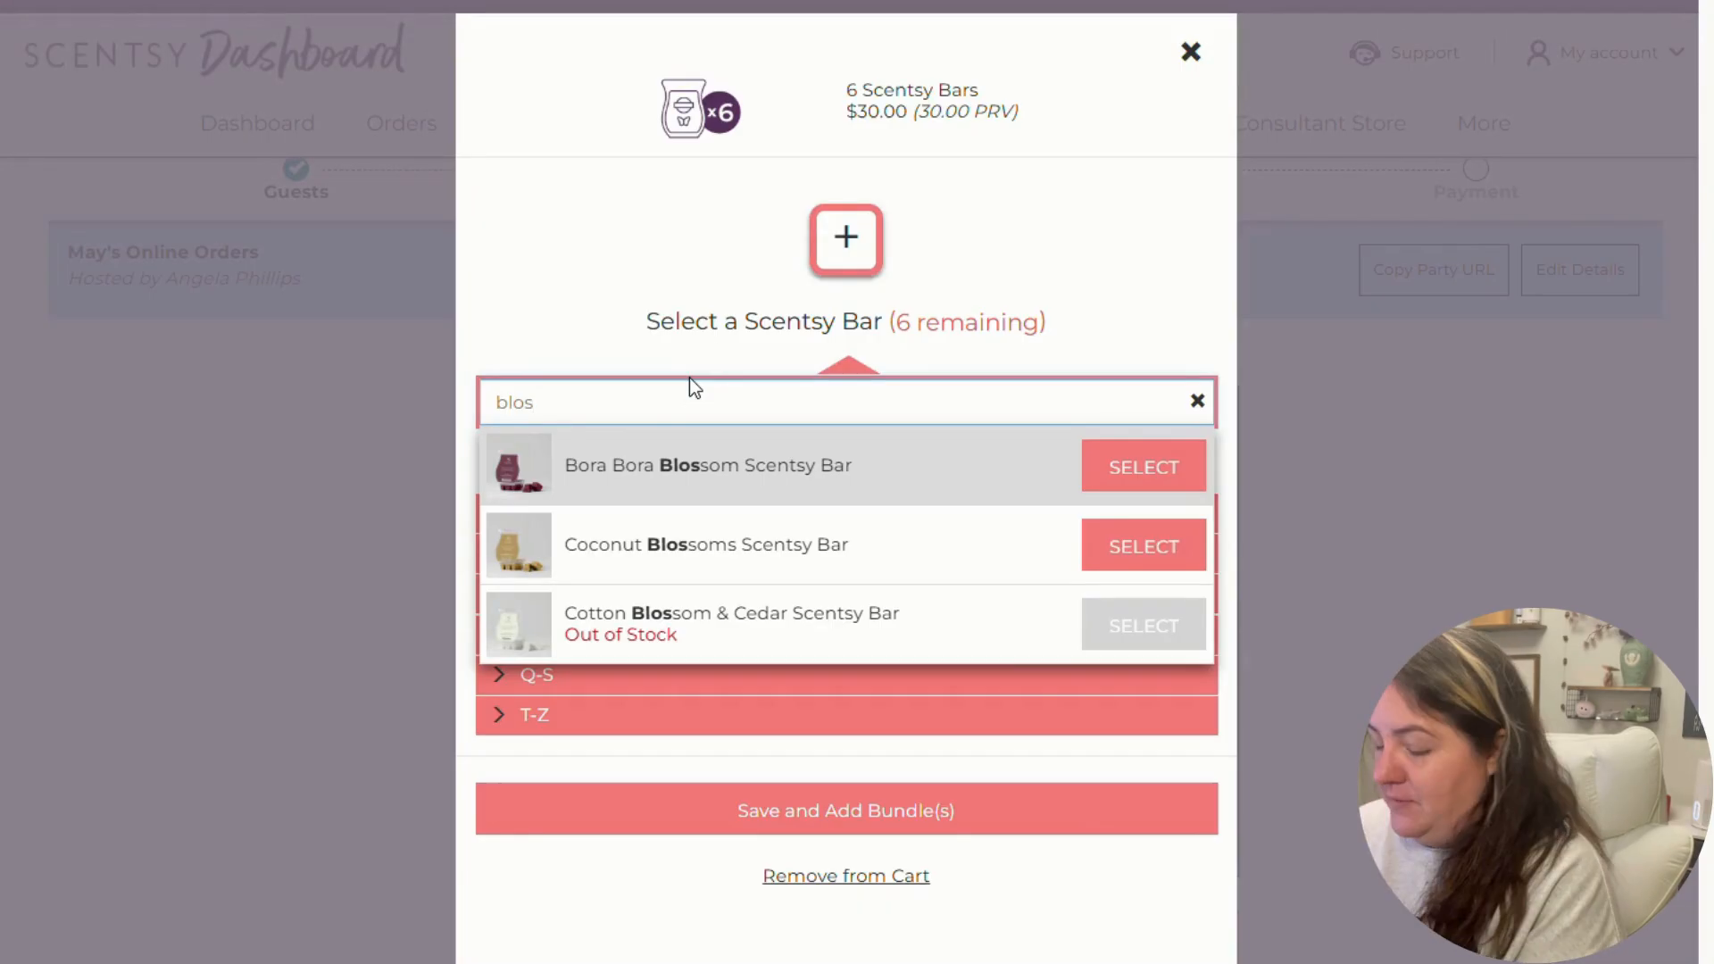
key(BackSpace)
key(BackSpace)
key(BackSpace)
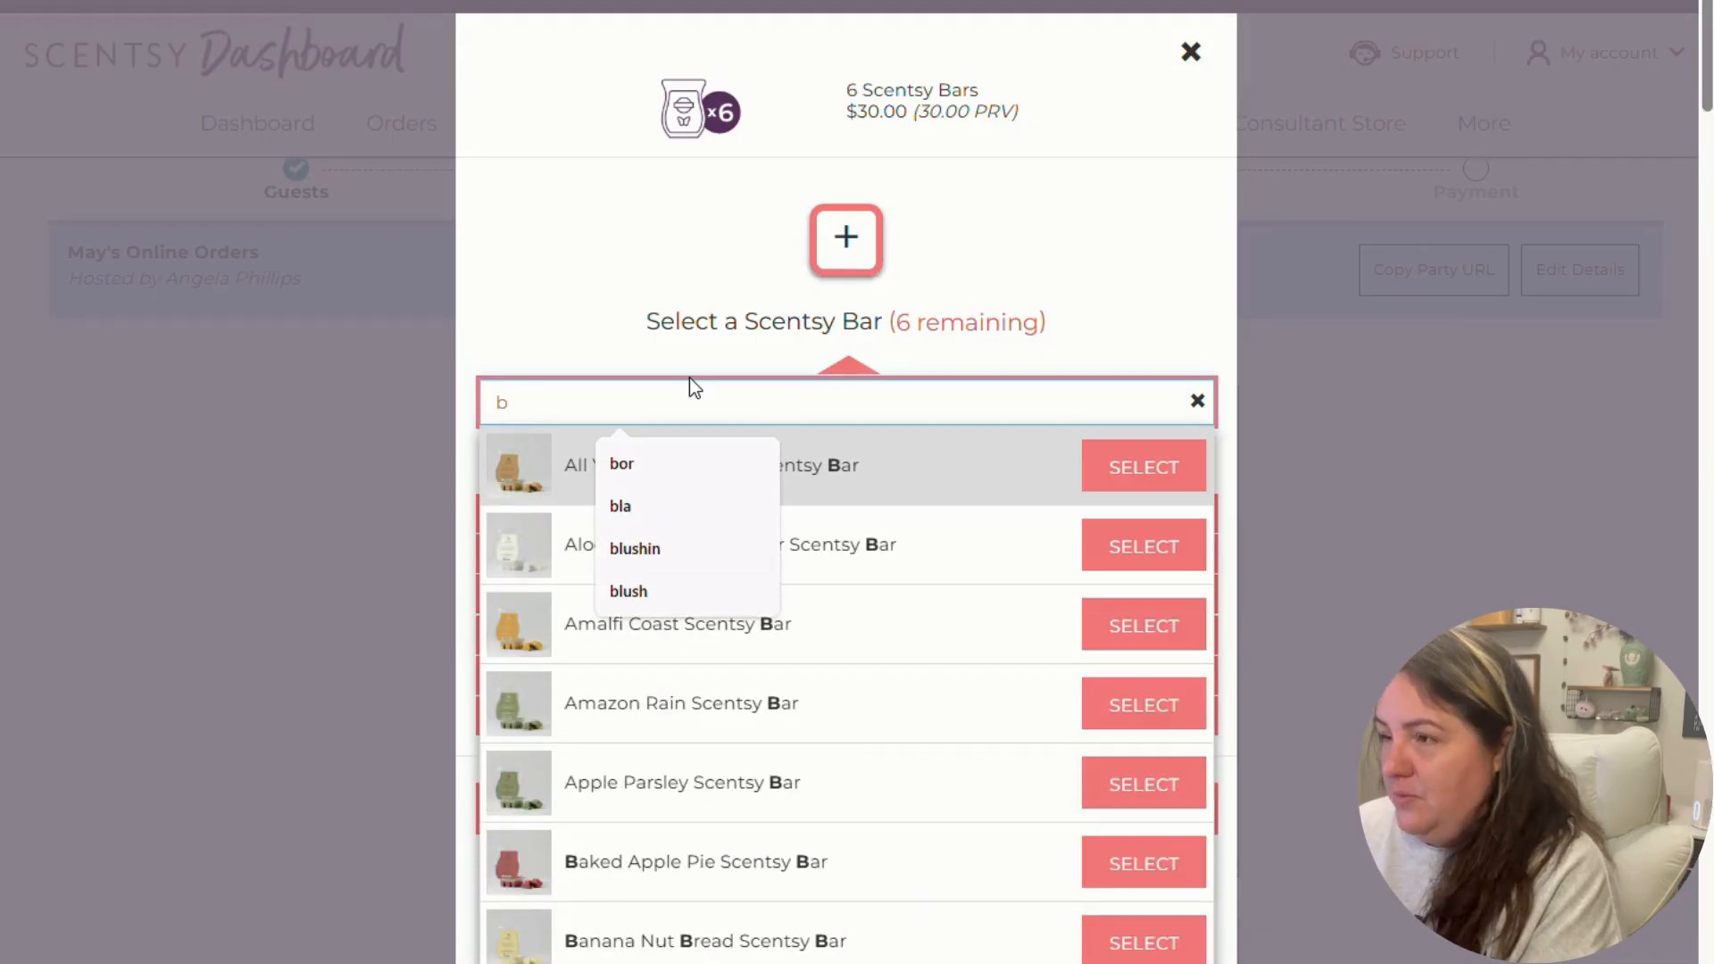
- Search for "honey" and select the Honeysuckle Dew Scentsy Bar for the bundle
text(honey)
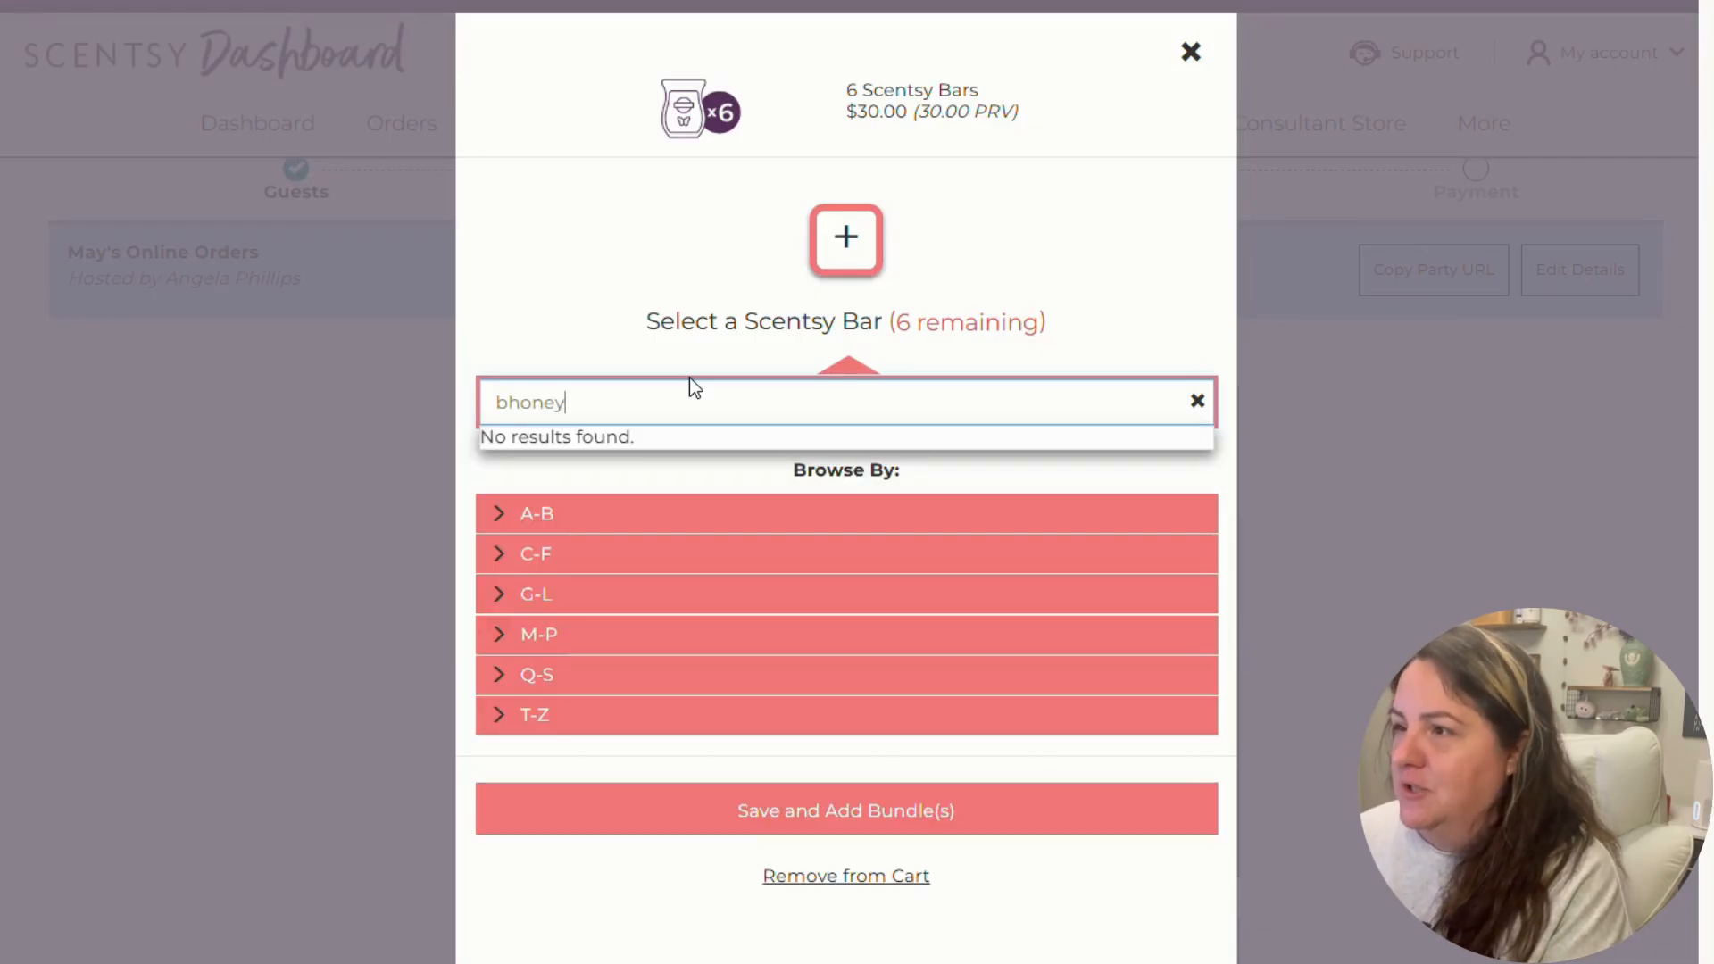
key(Home)
key(Delete)
click(1121, 483)
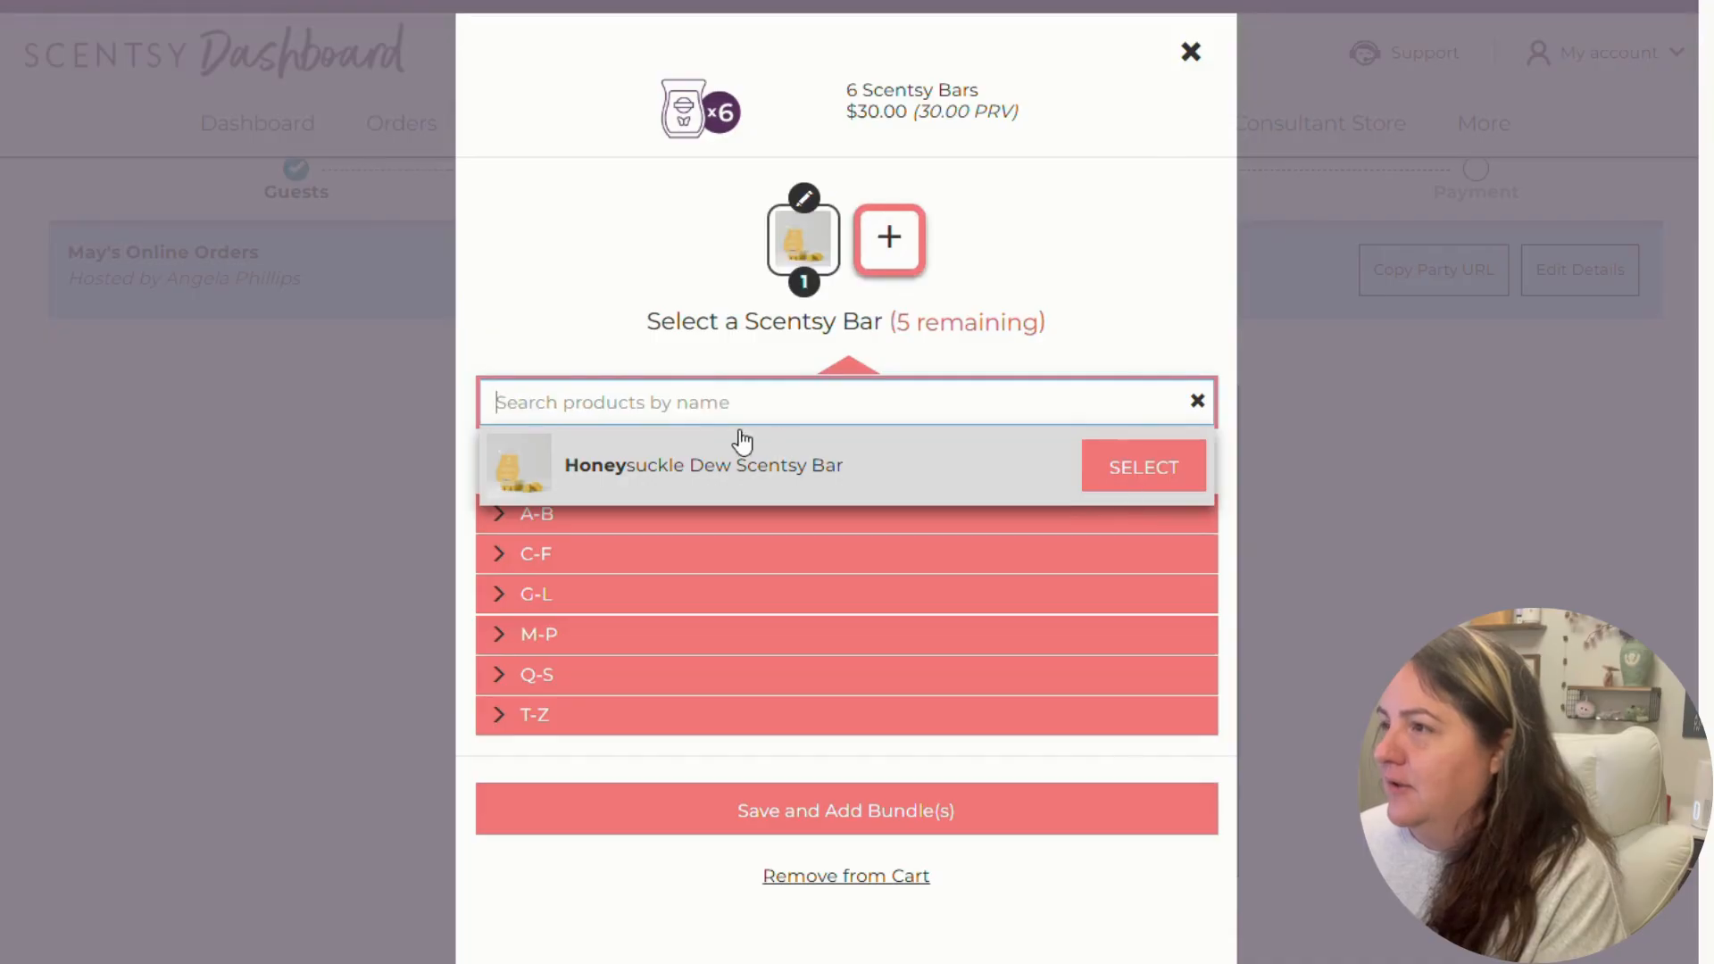
- Search for "sere" and "mist" to add the Serene Succulent and Mist & Magnolia Scentsy Bars to the bundle
click(576, 384)
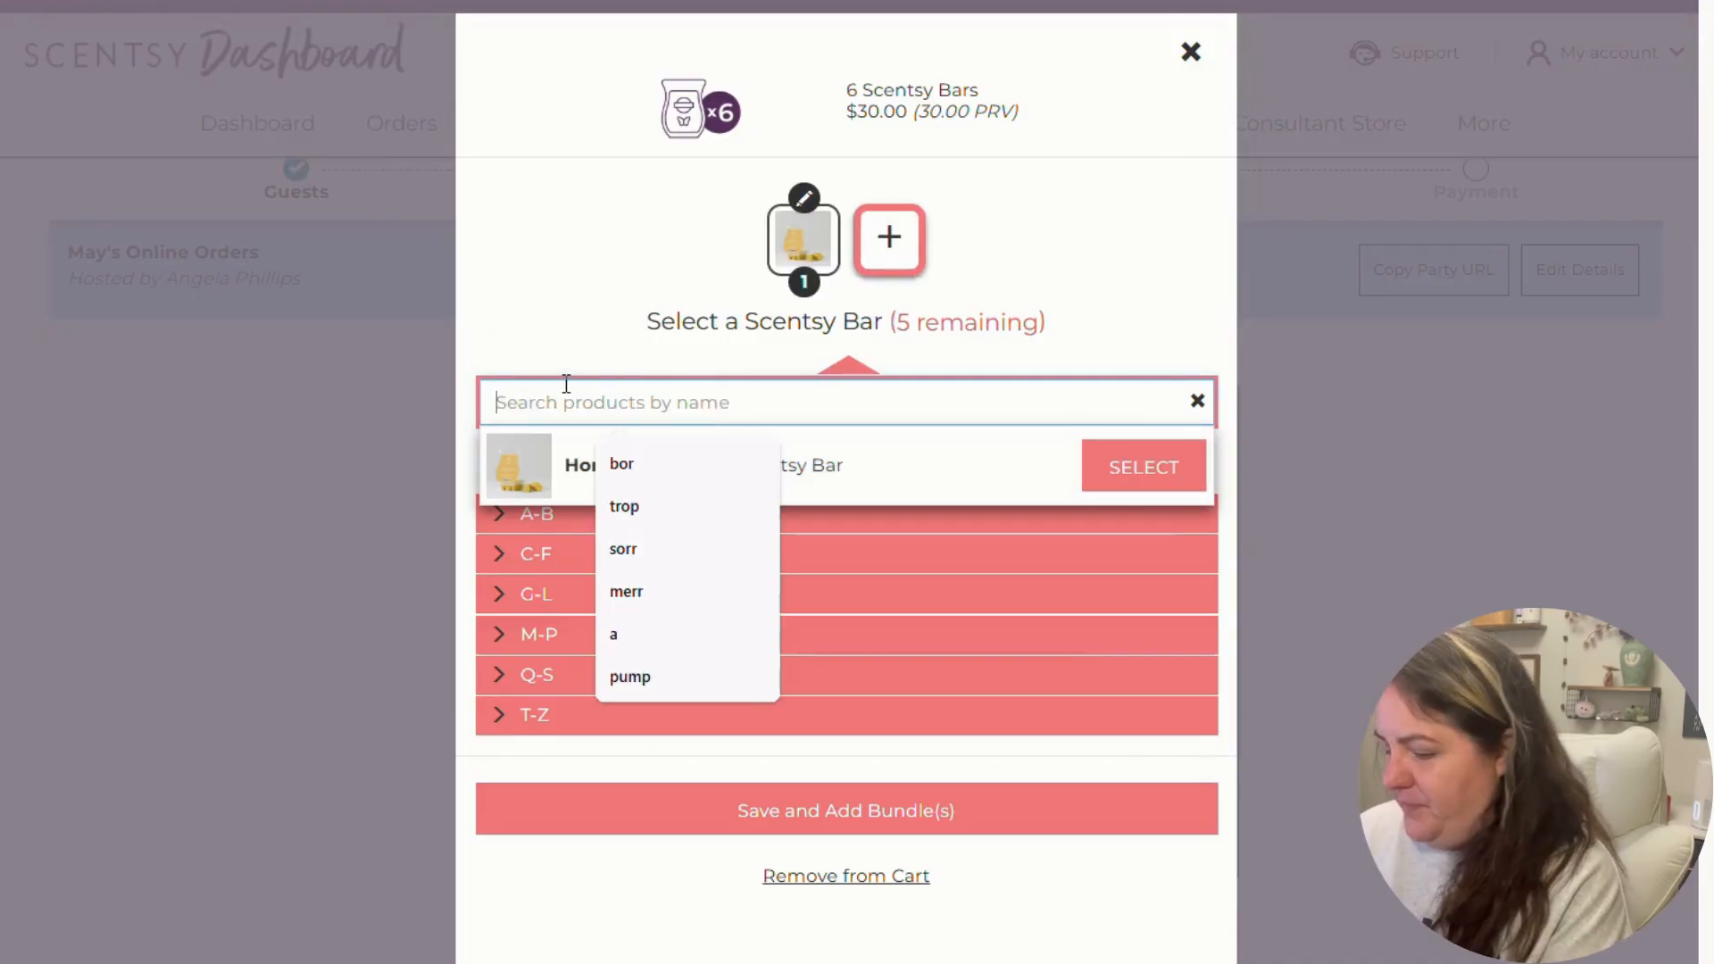
text(sere)
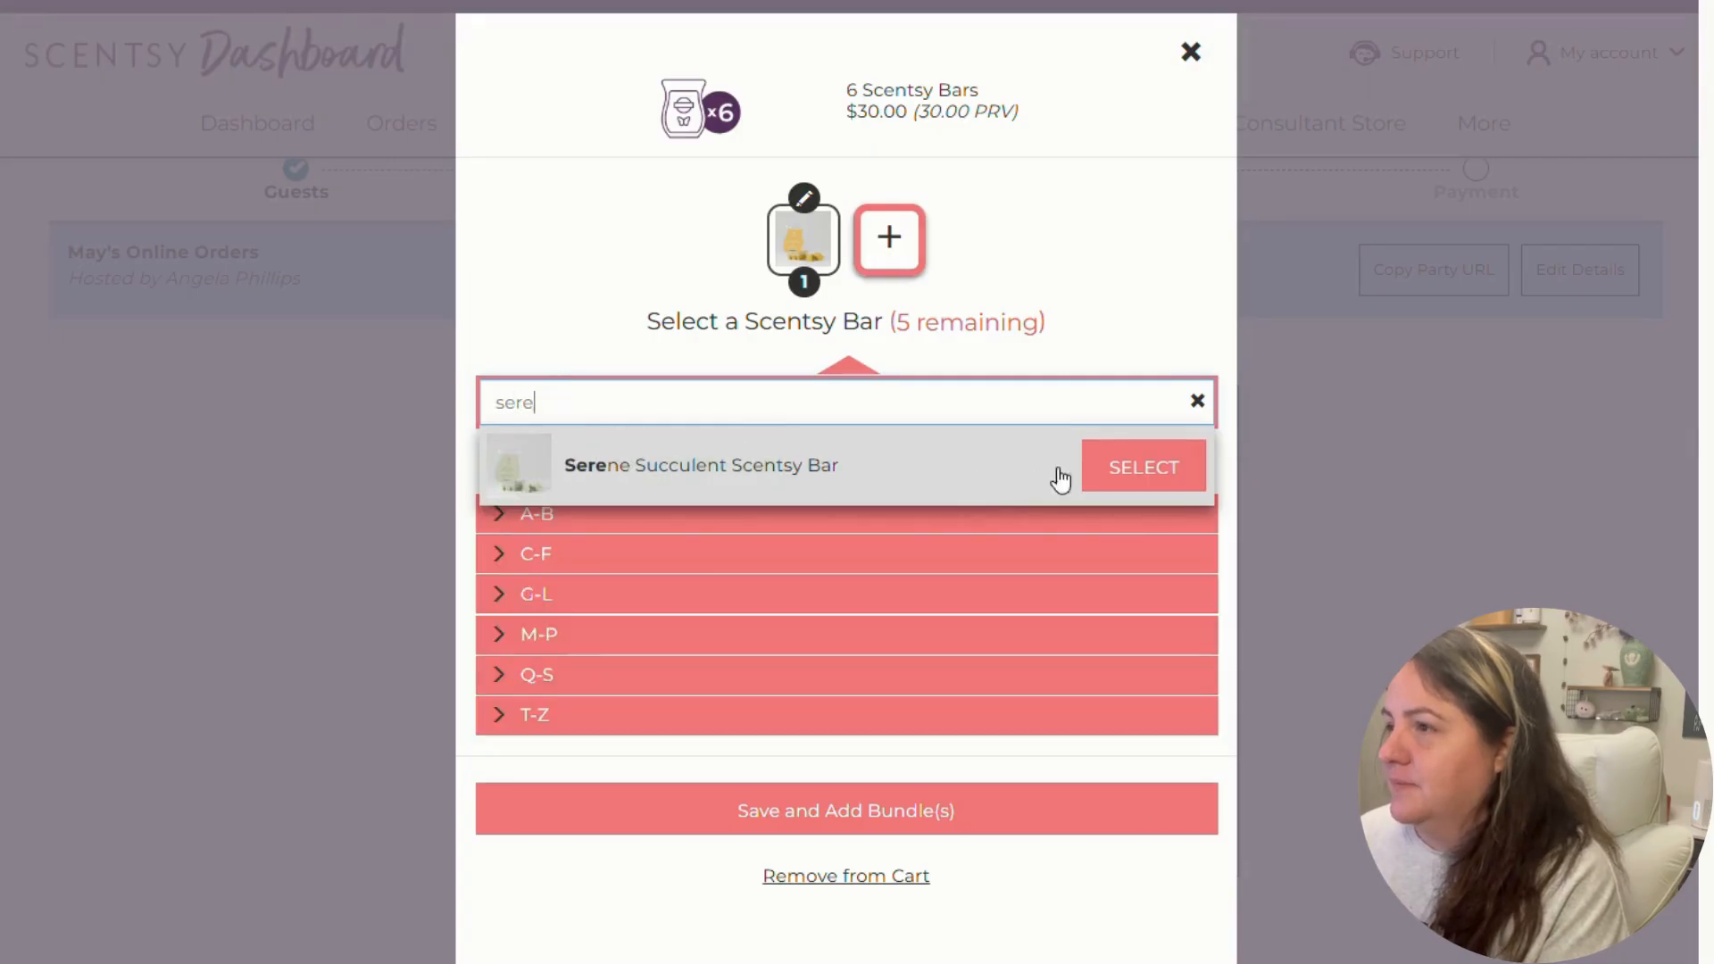
click(1129, 467)
click(605, 395)
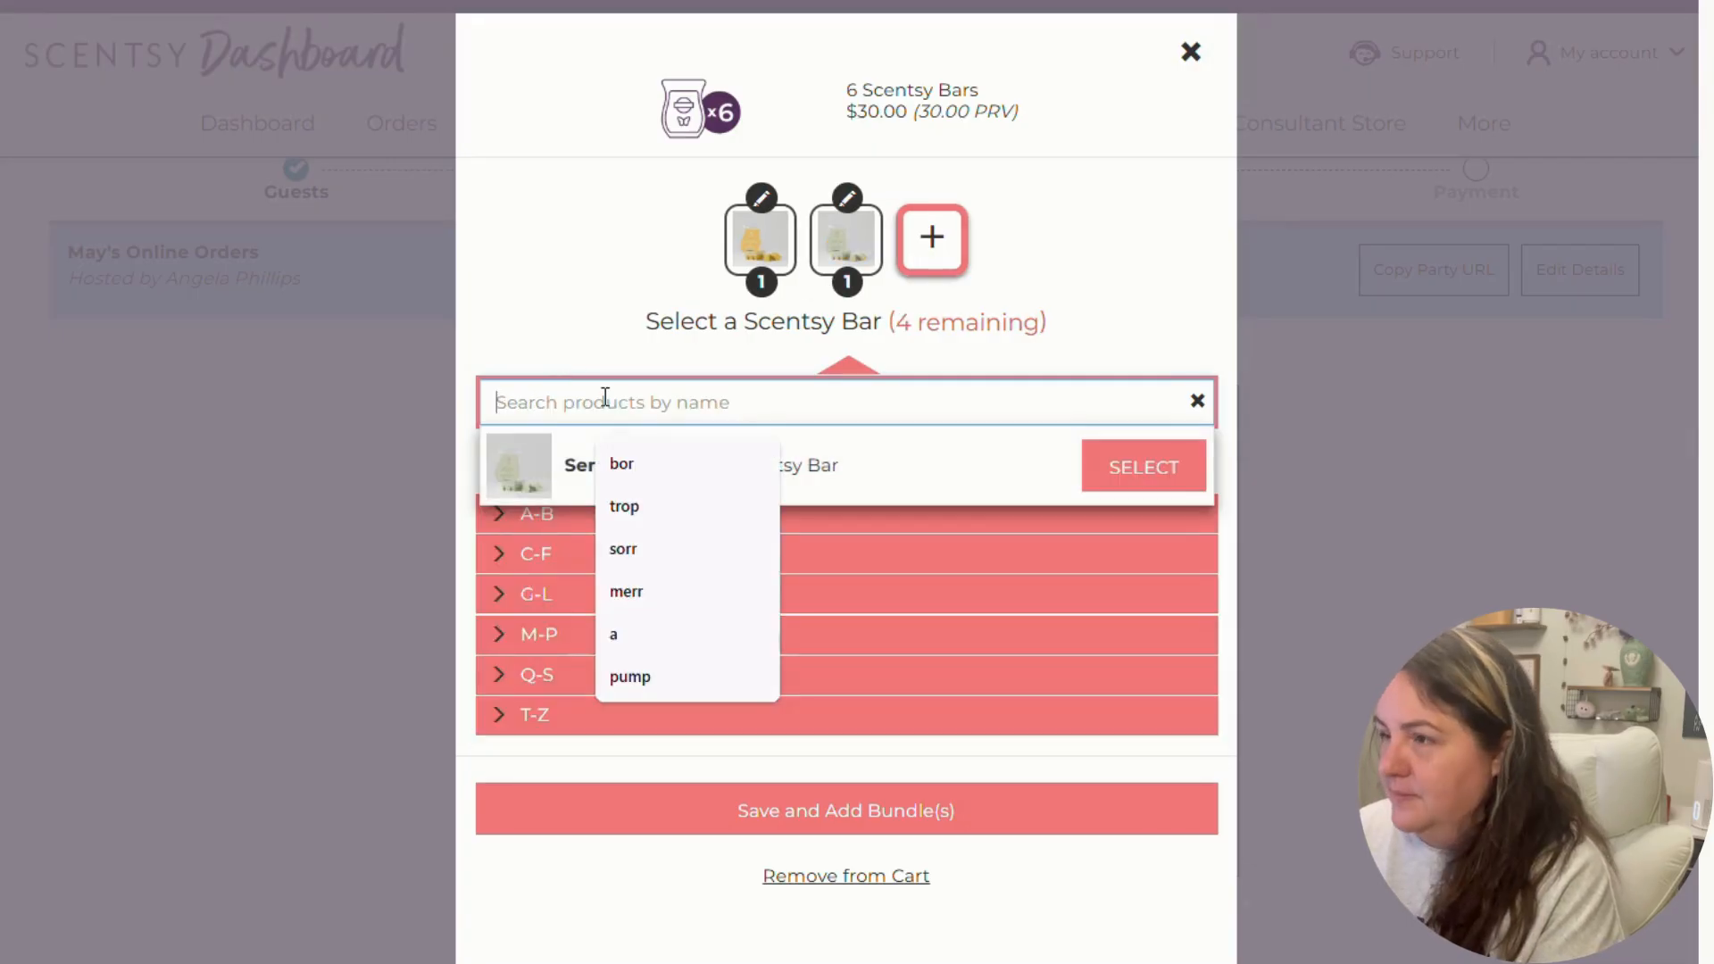
text(mist)
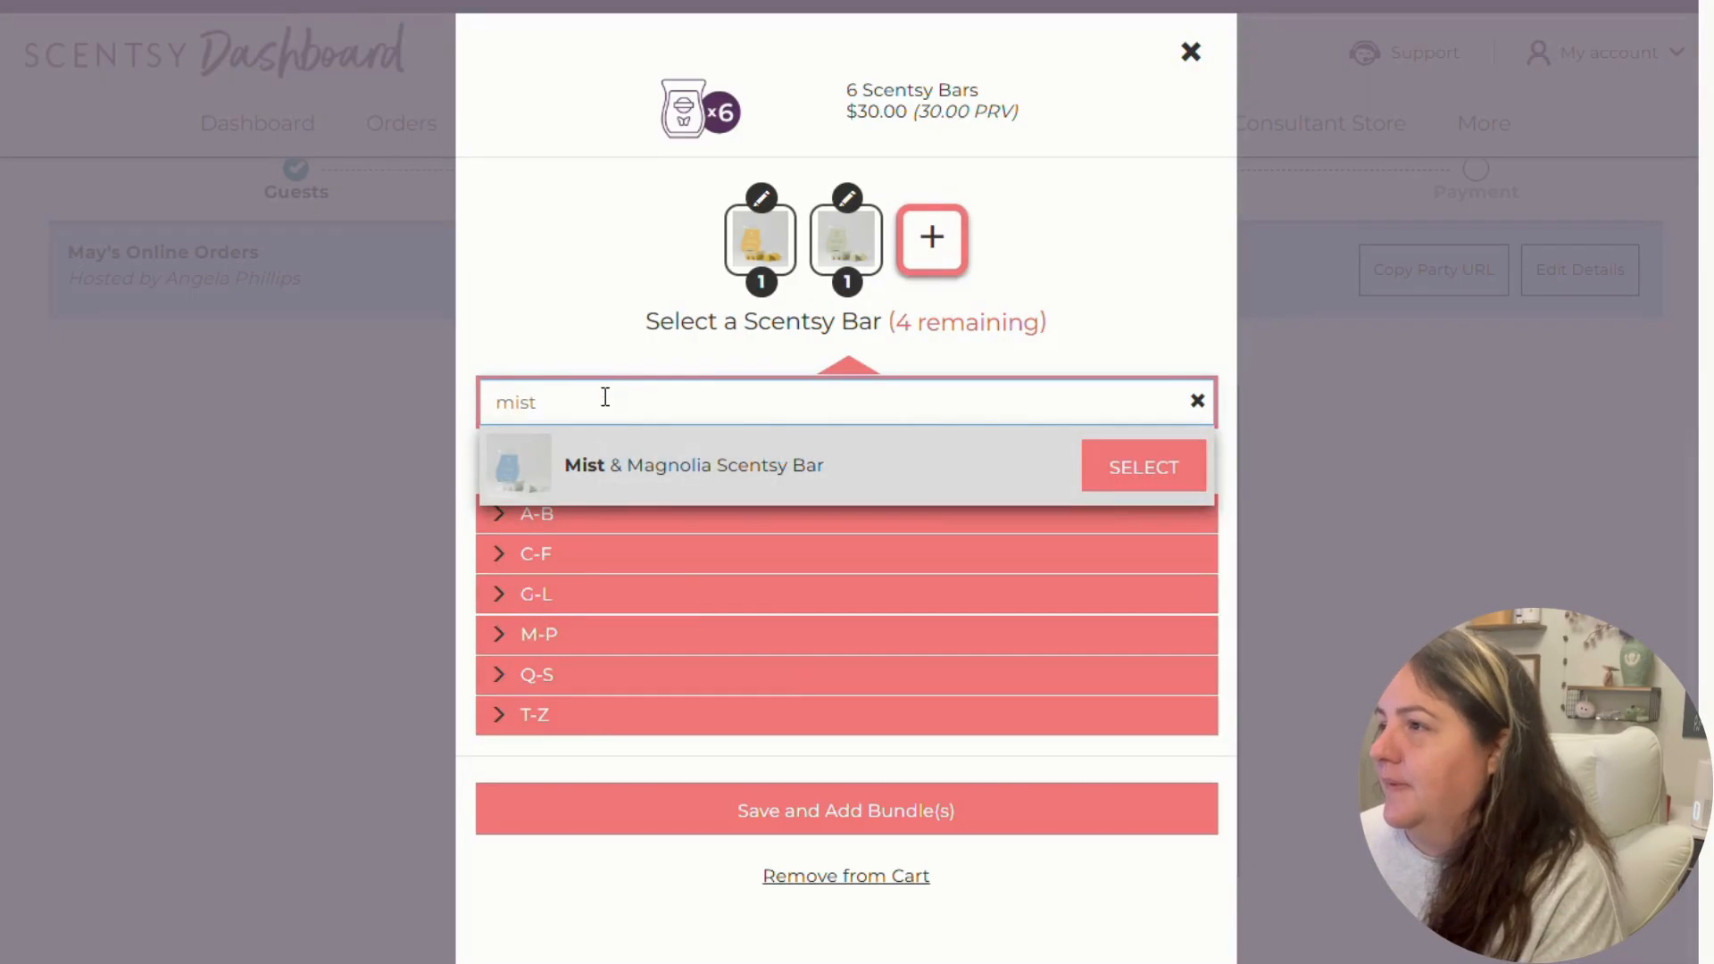
click(1136, 482)
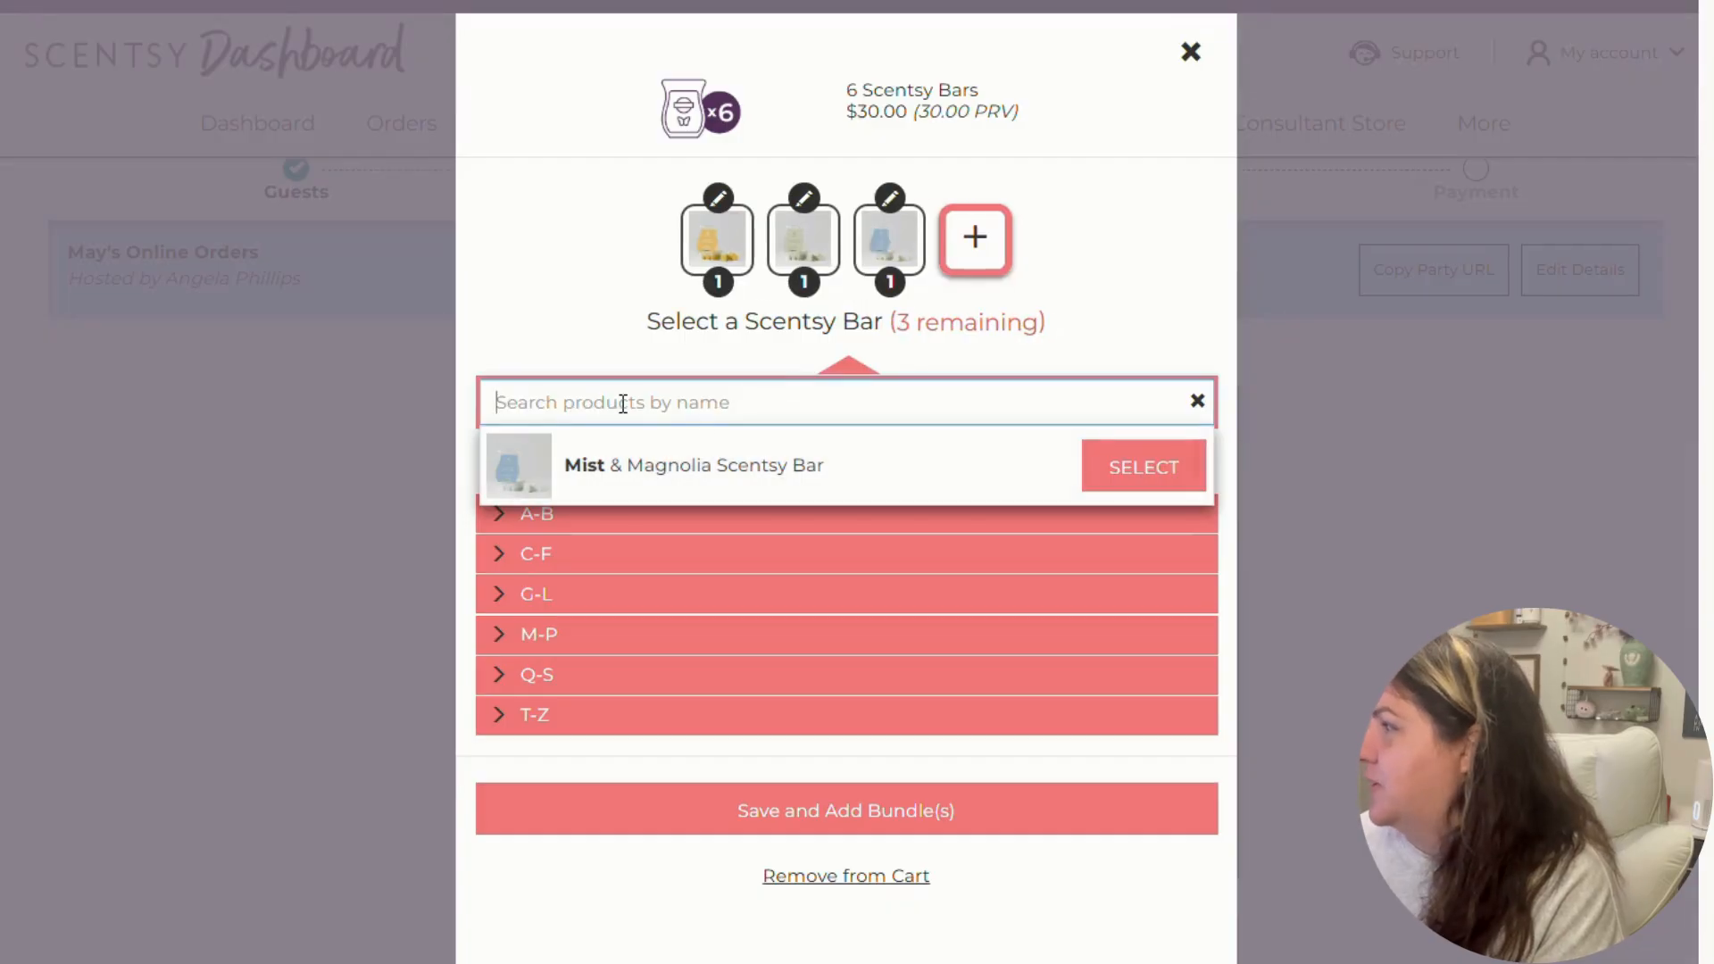
- Search for "wat" and "amb" to add one Water Lily & Verbena and two White Amber & Teak Scentsy Bars, and save the bundle
text(wat)
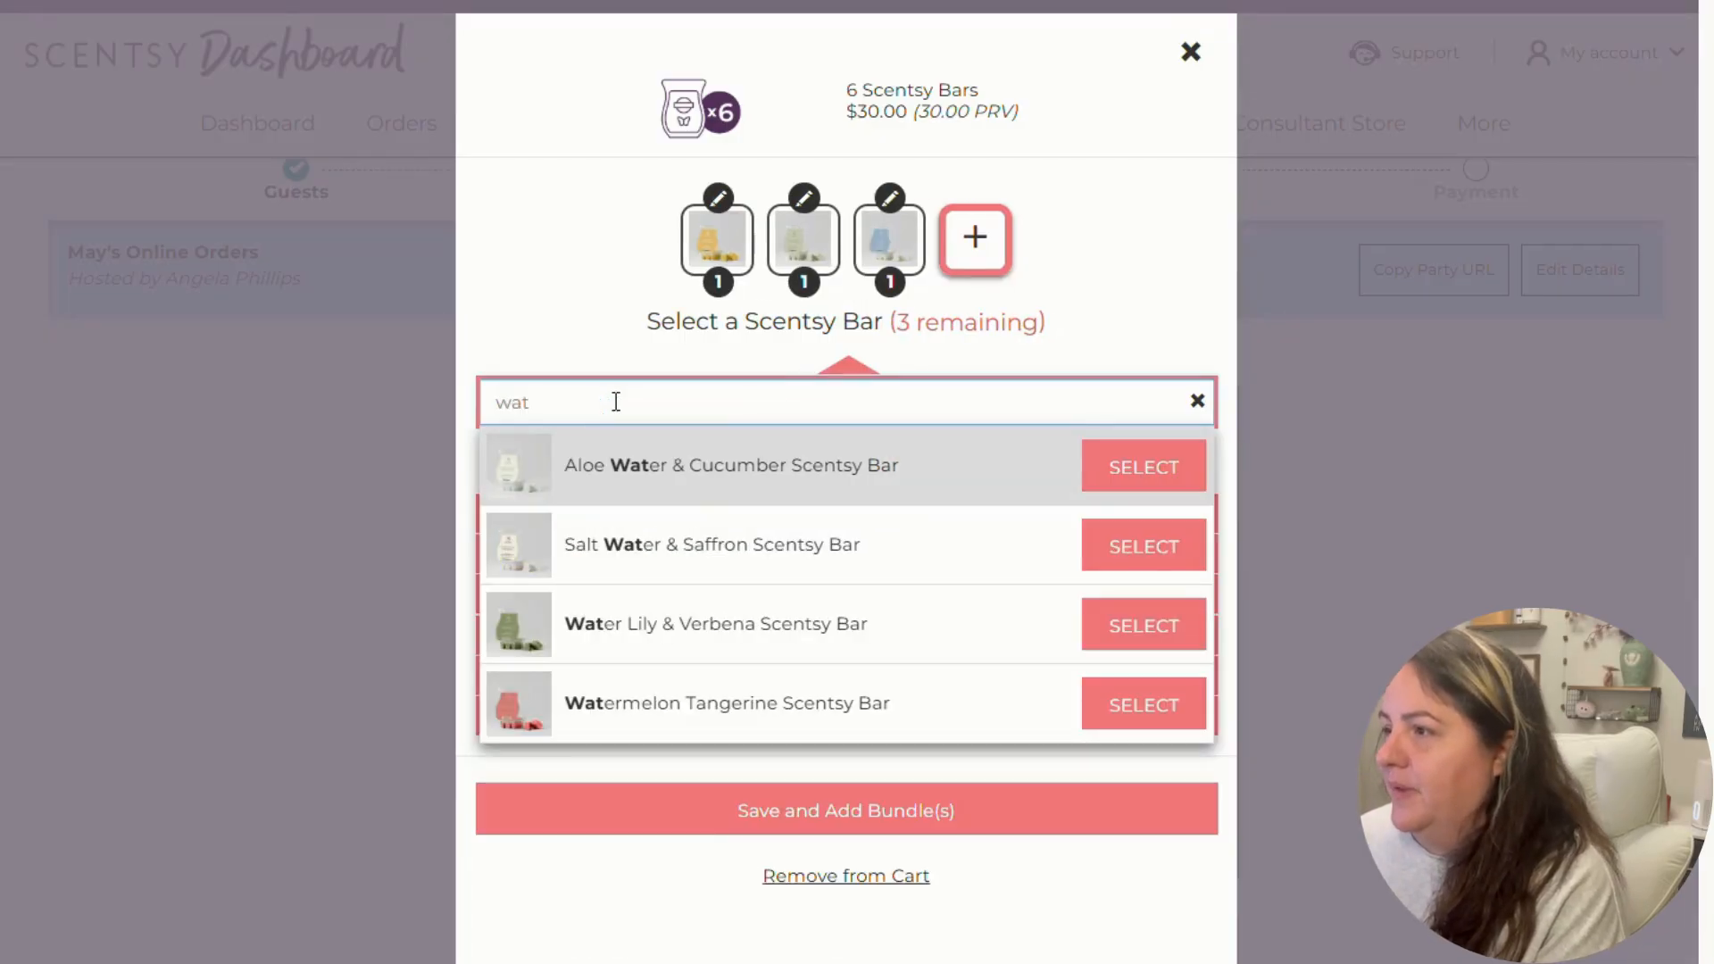
click(1096, 625)
click(654, 407)
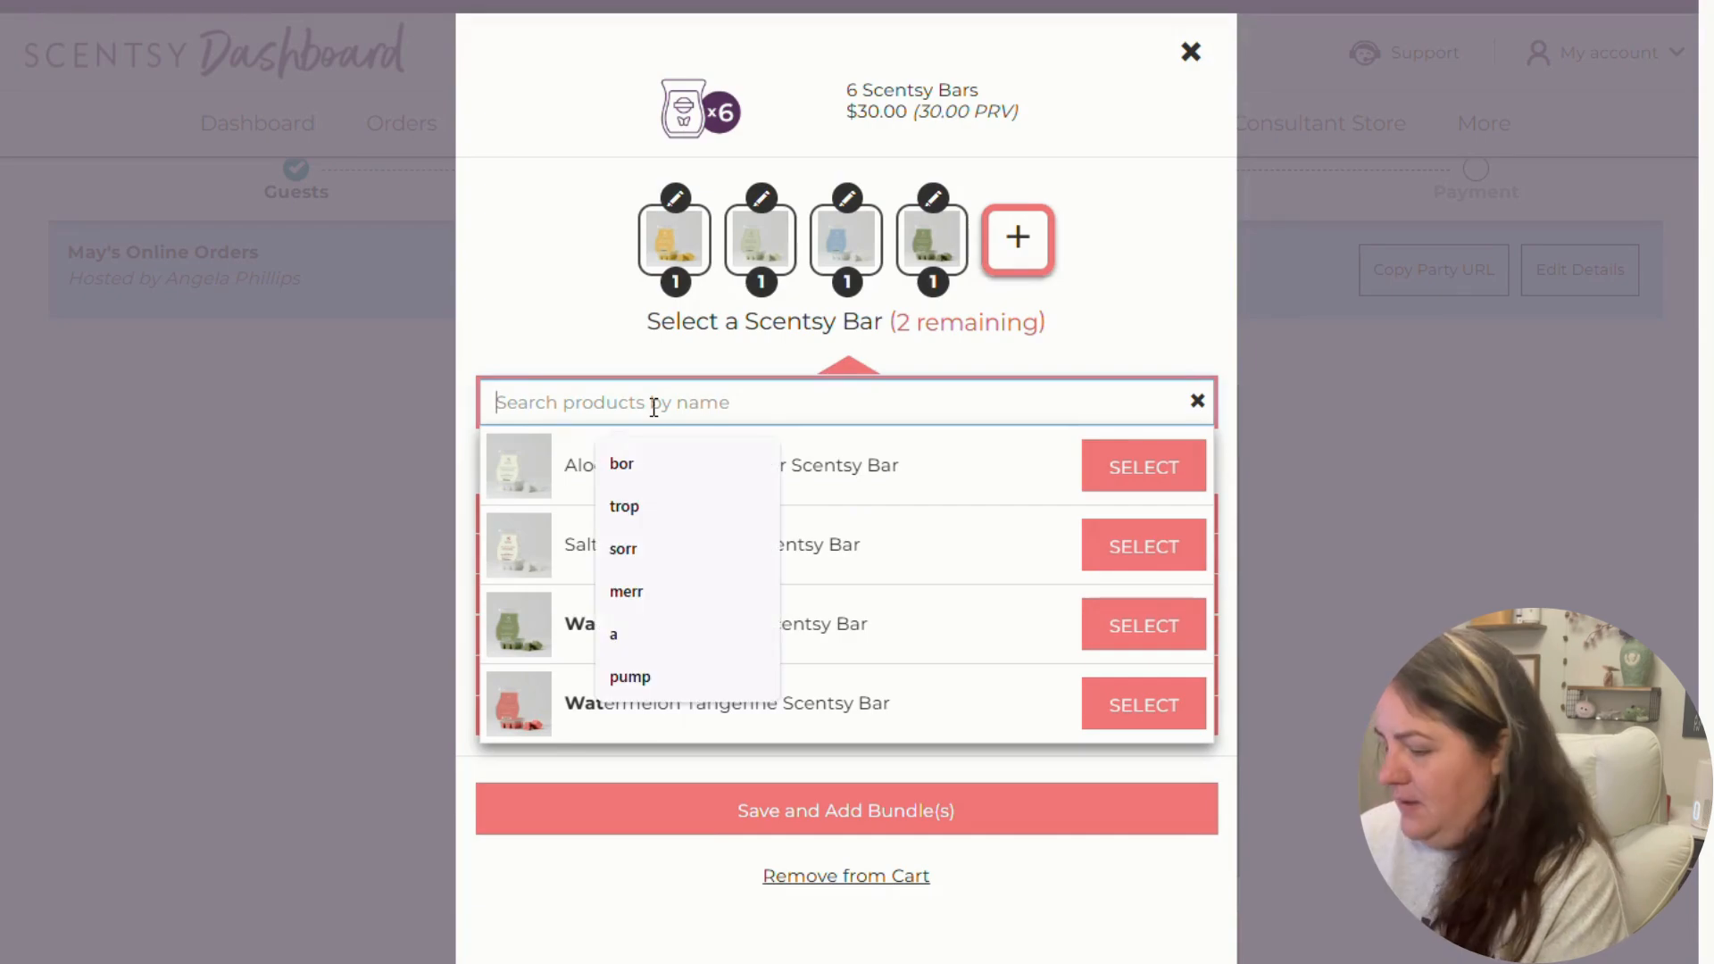
text(amb)
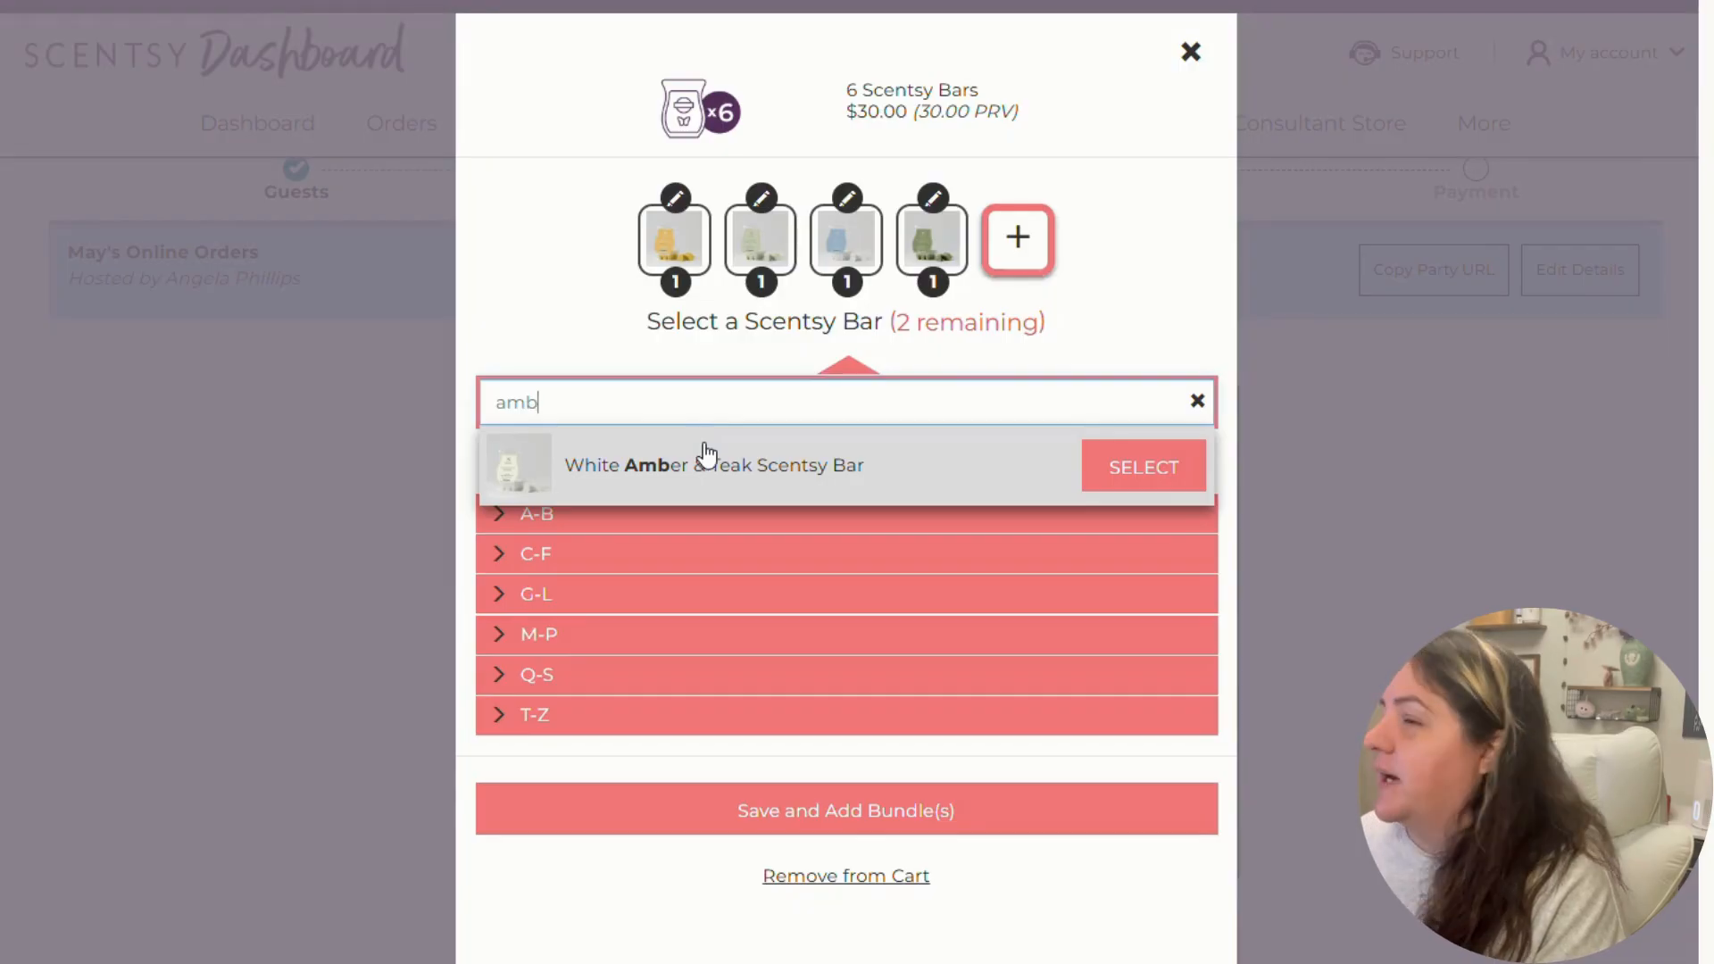
double_click(561, 399)
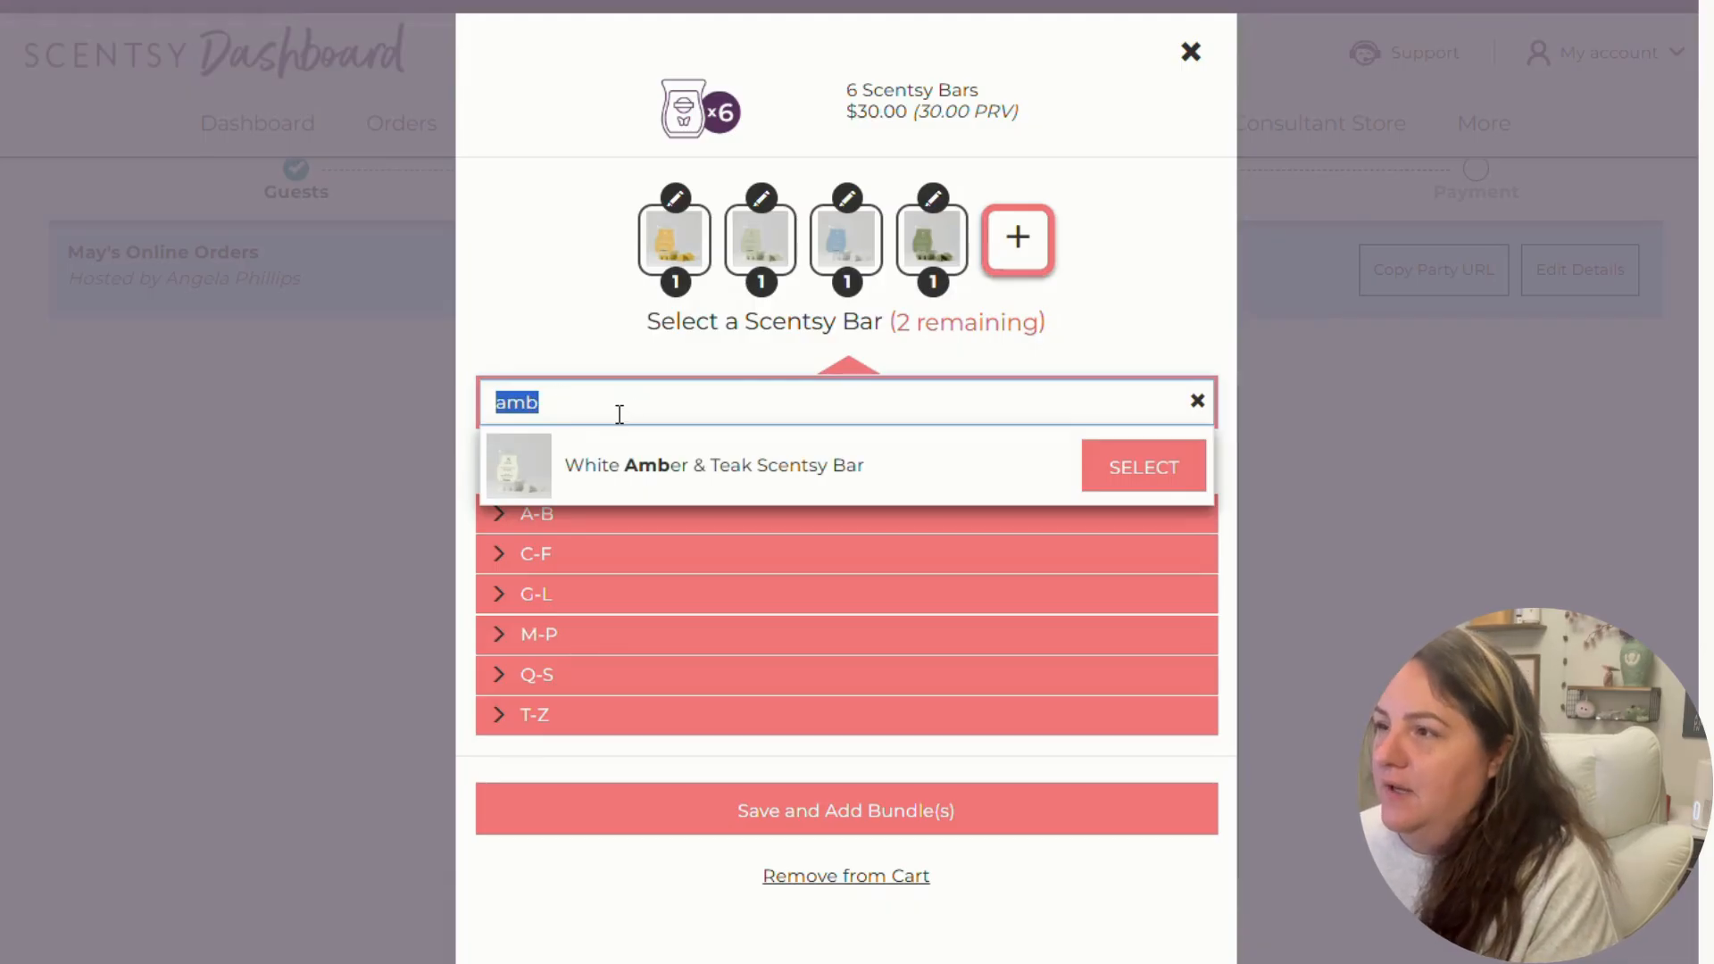
click(1126, 473)
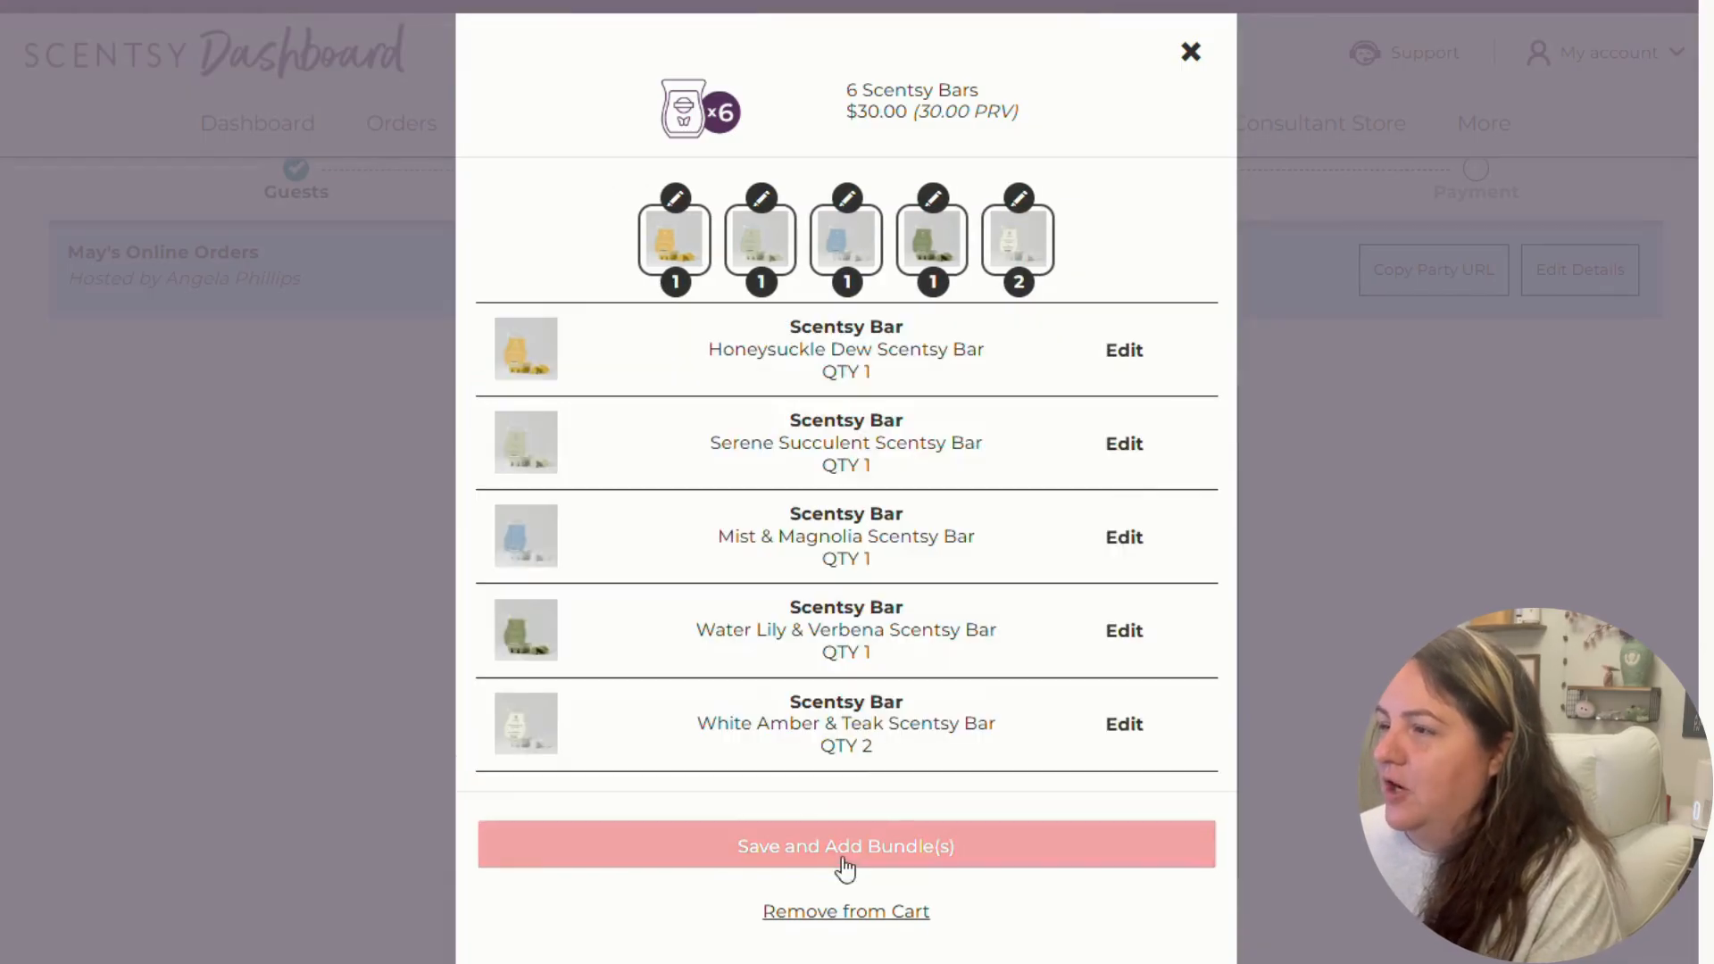
click(844, 825)
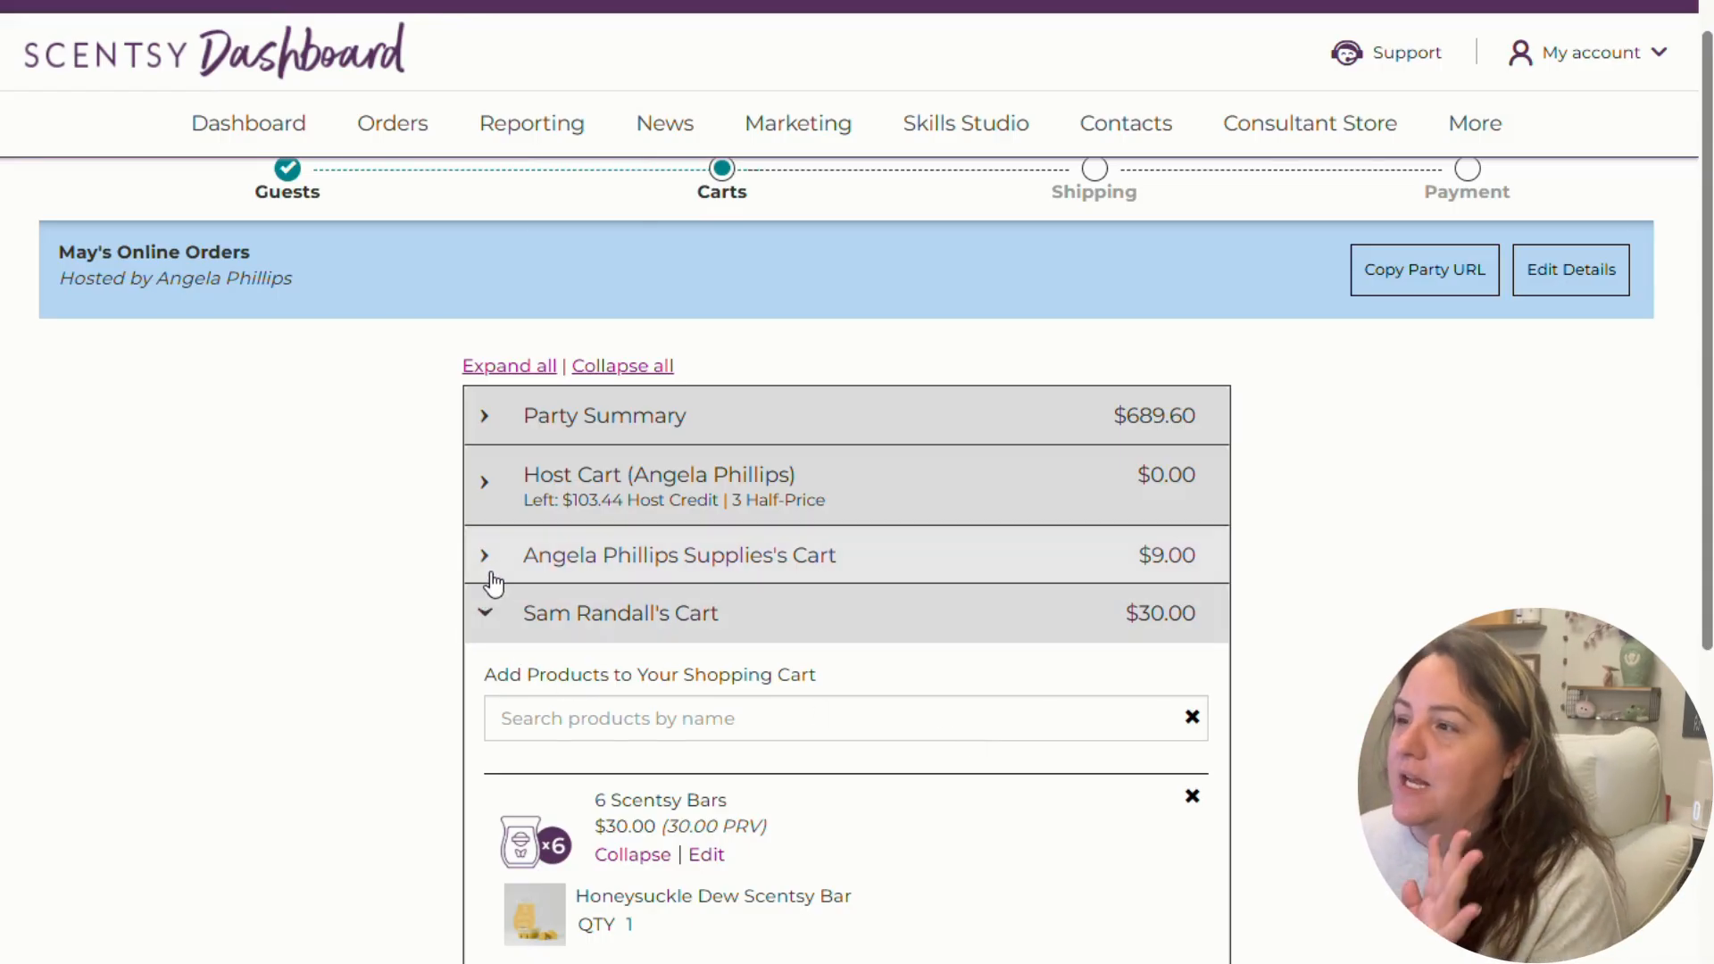
- Search the guest's cart products for "t", "6" and "pod", browse the pod choices, and clear the search
click(585, 716)
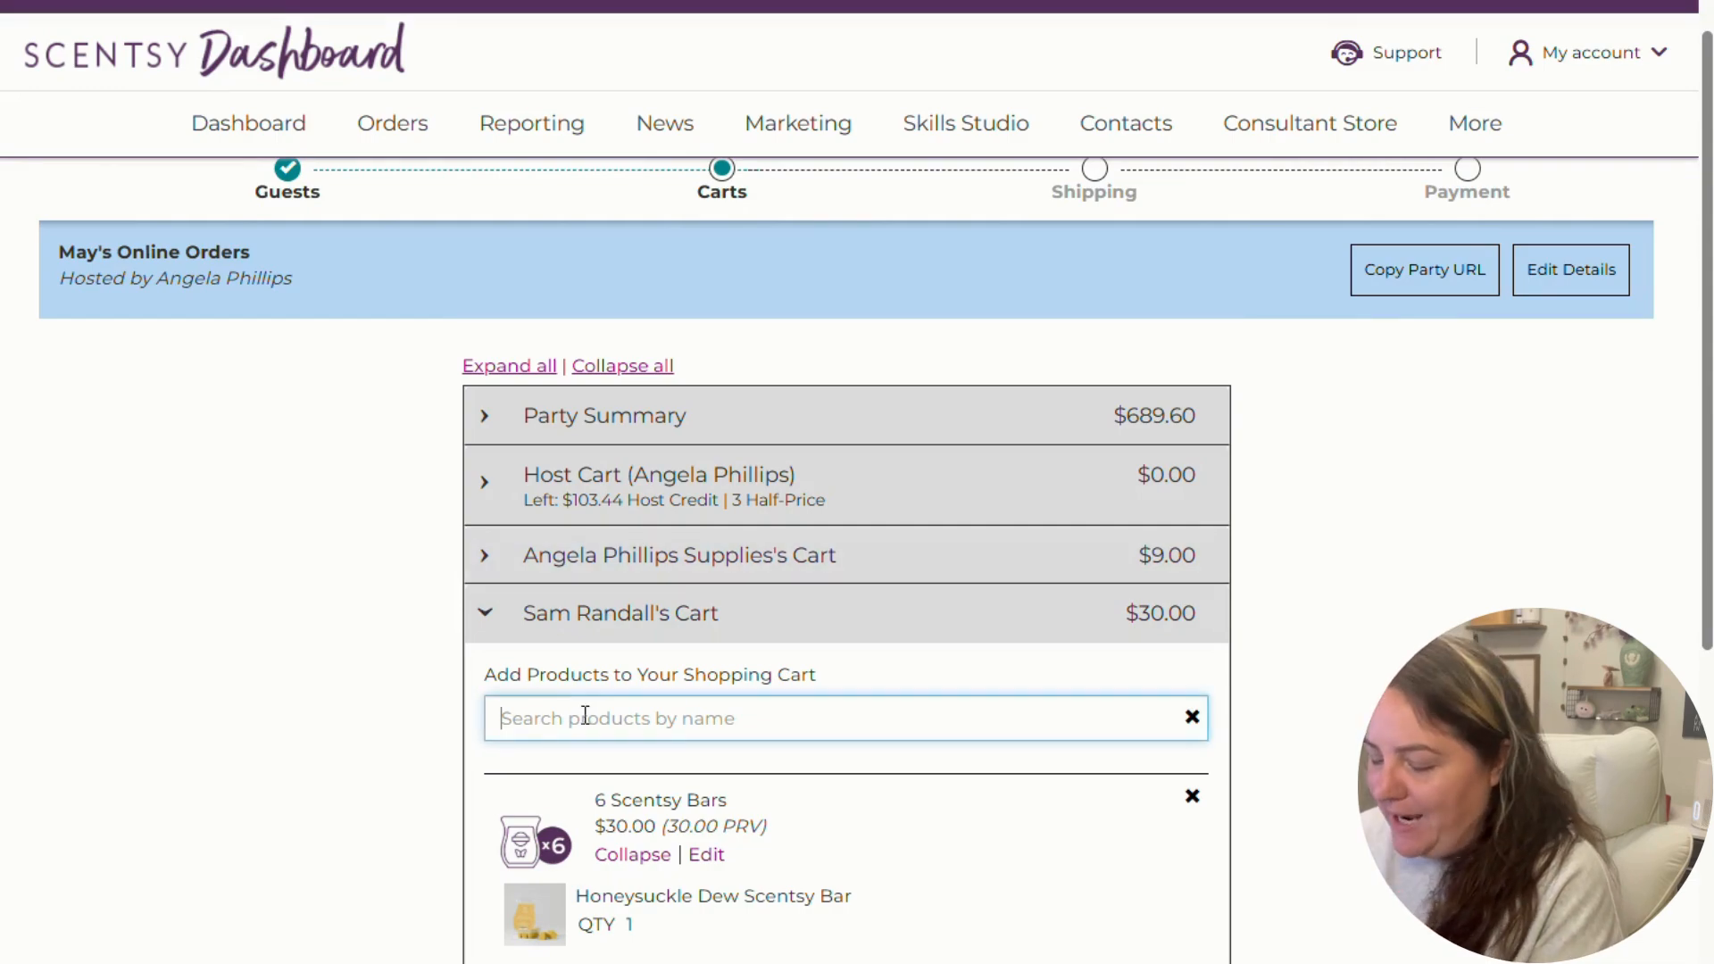
text(t)
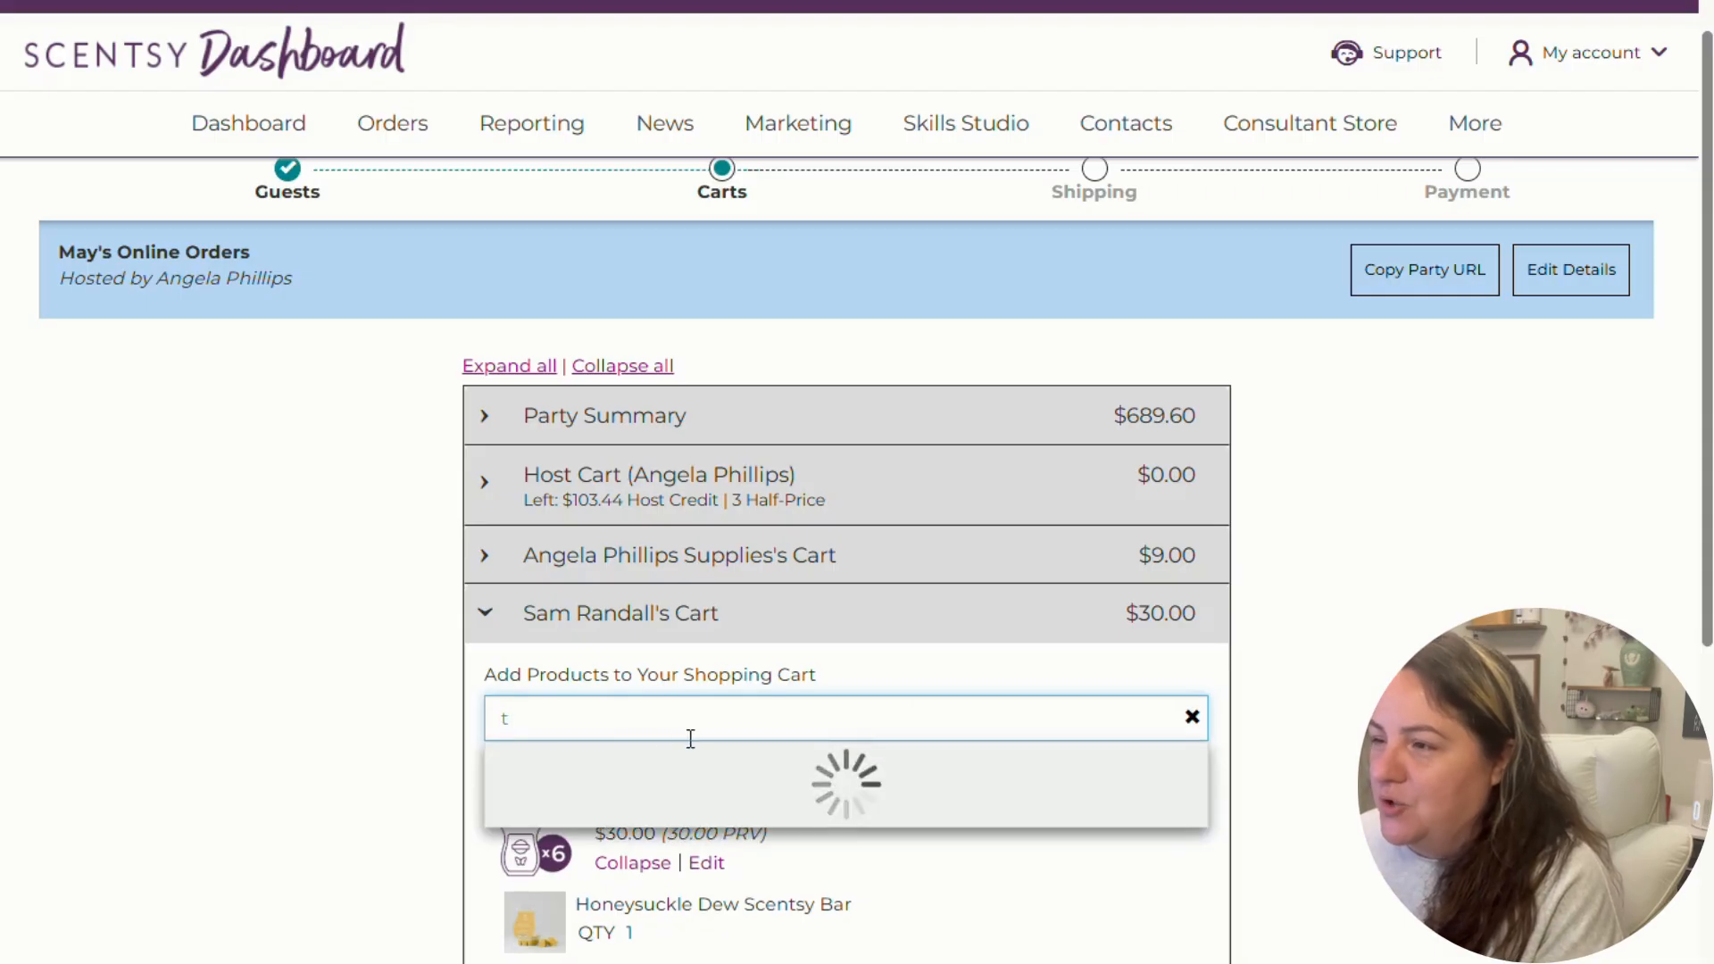
drag(693, 723, 401, 716)
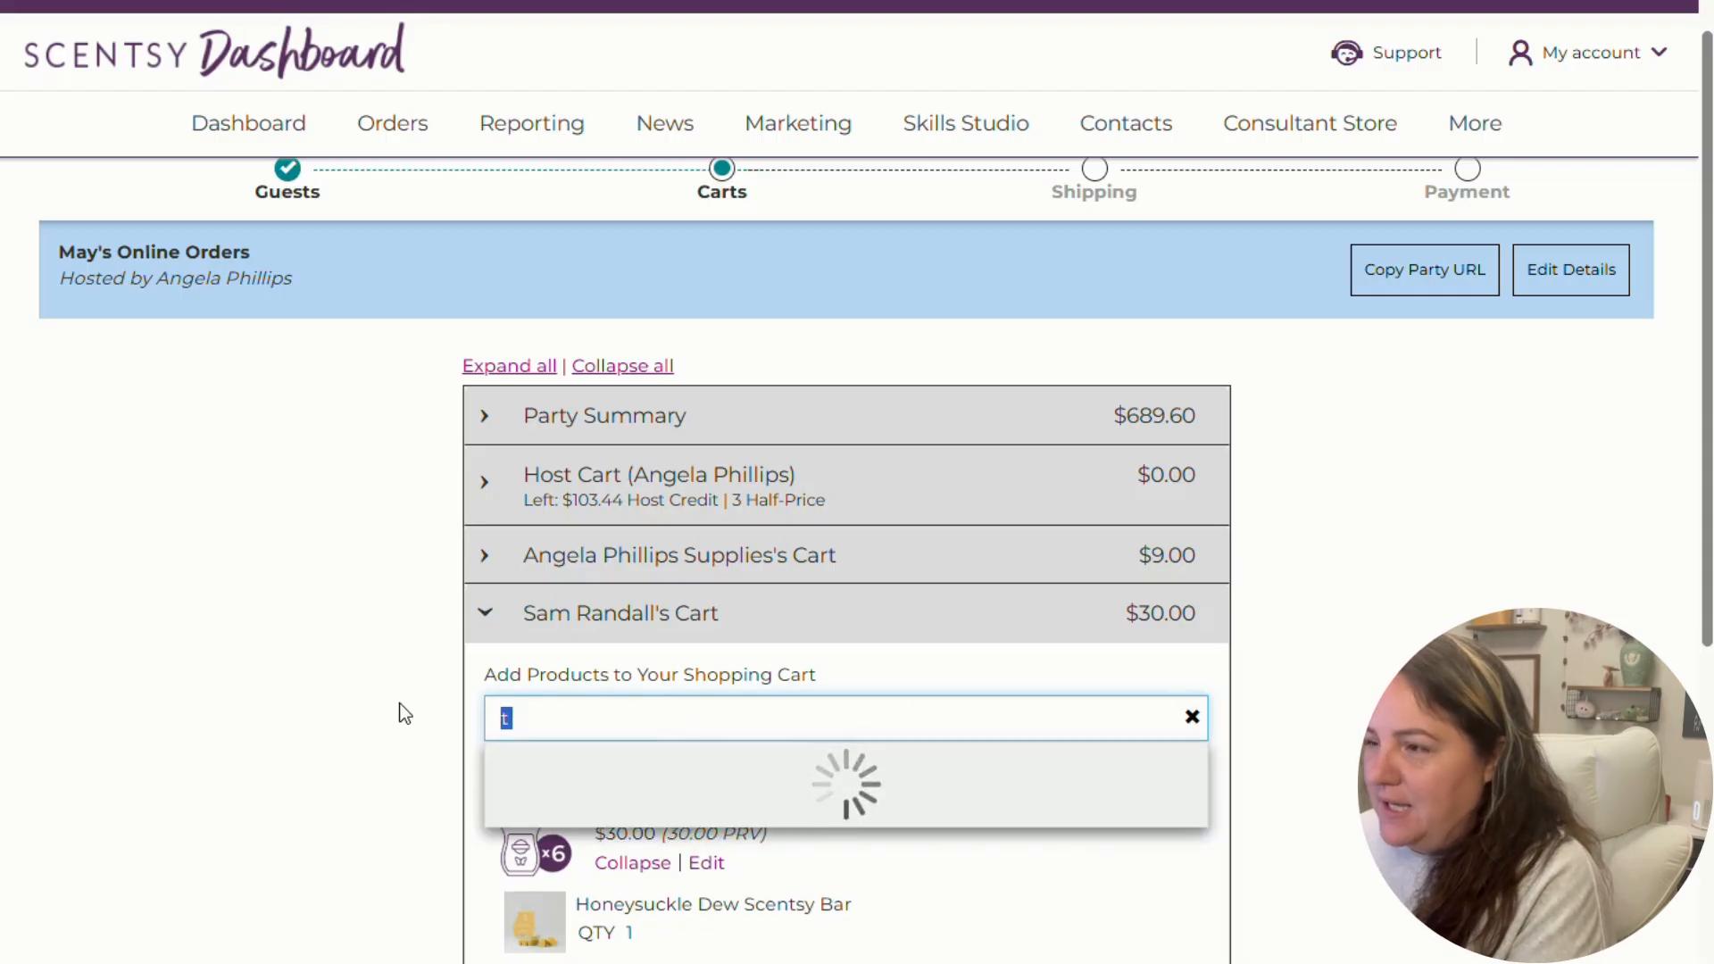
text(6)
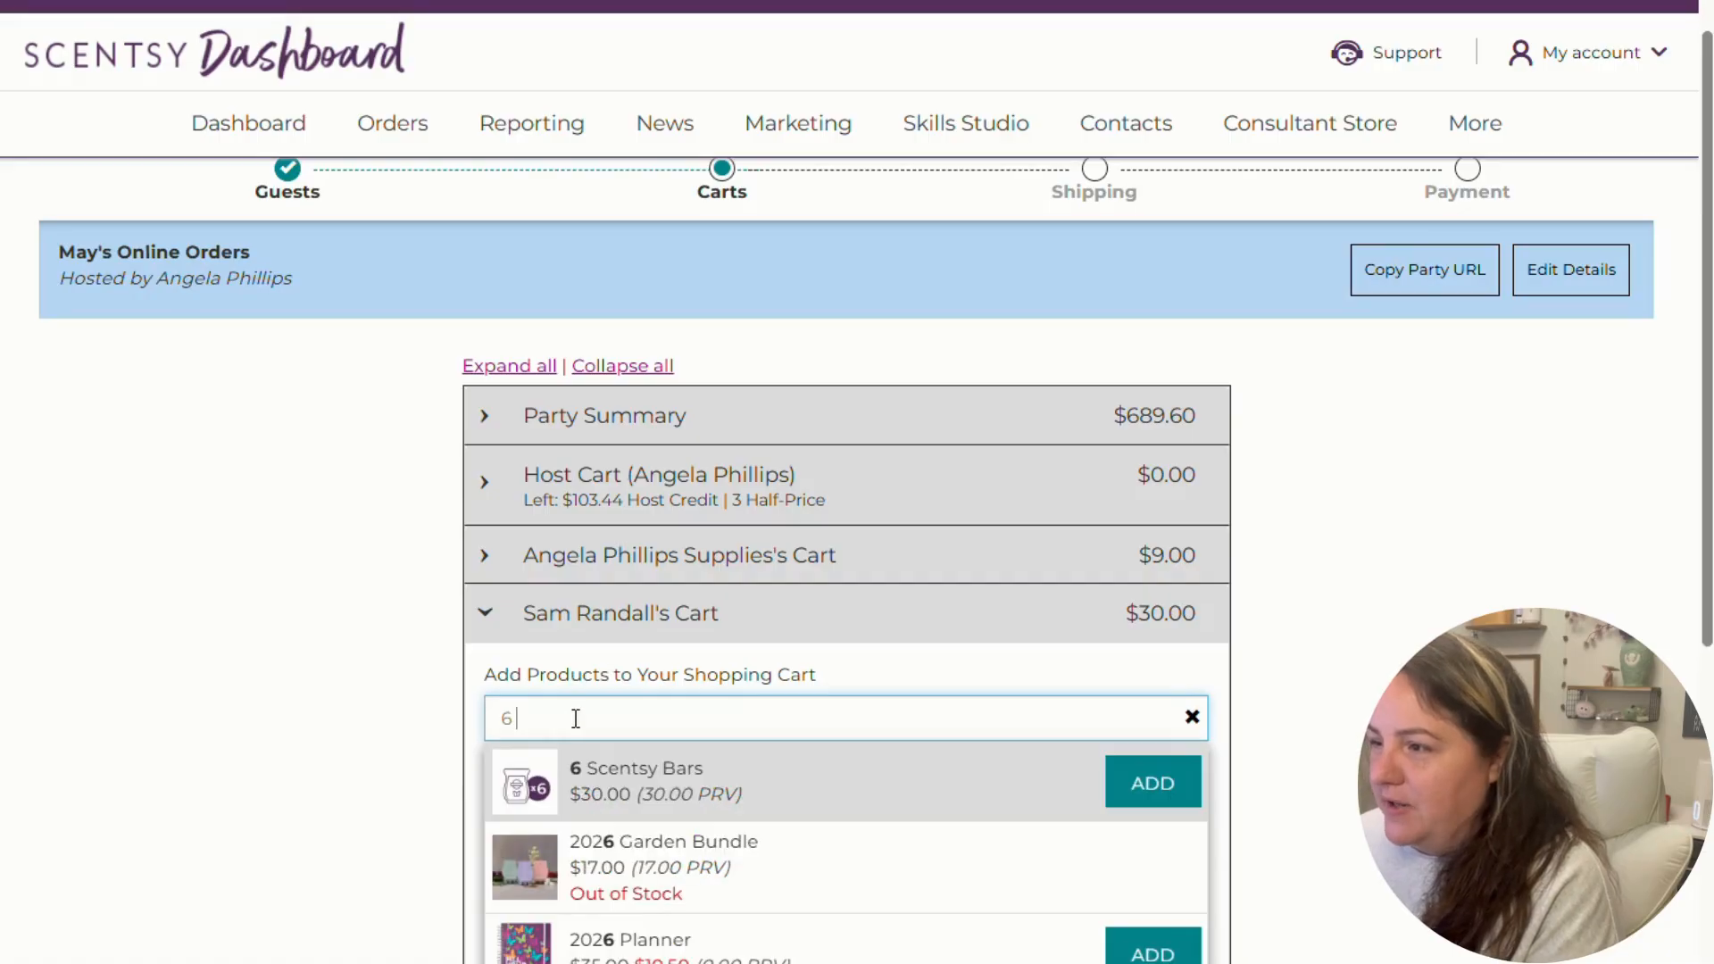
double_click(522, 732)
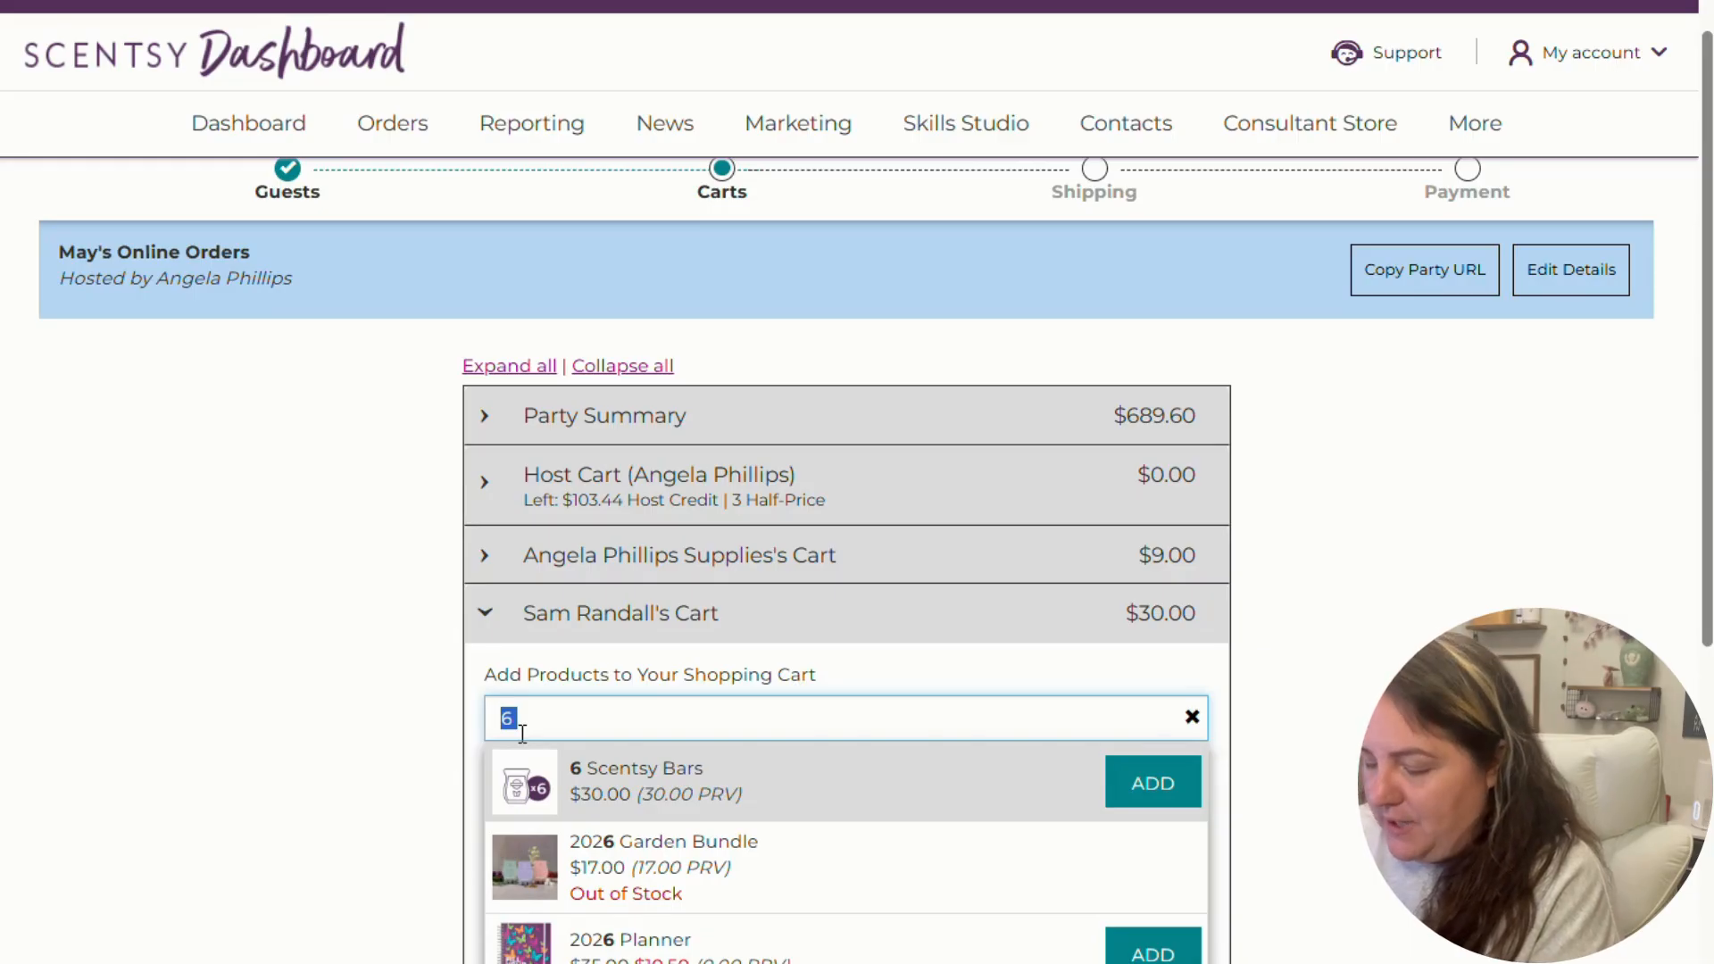
text(pod)
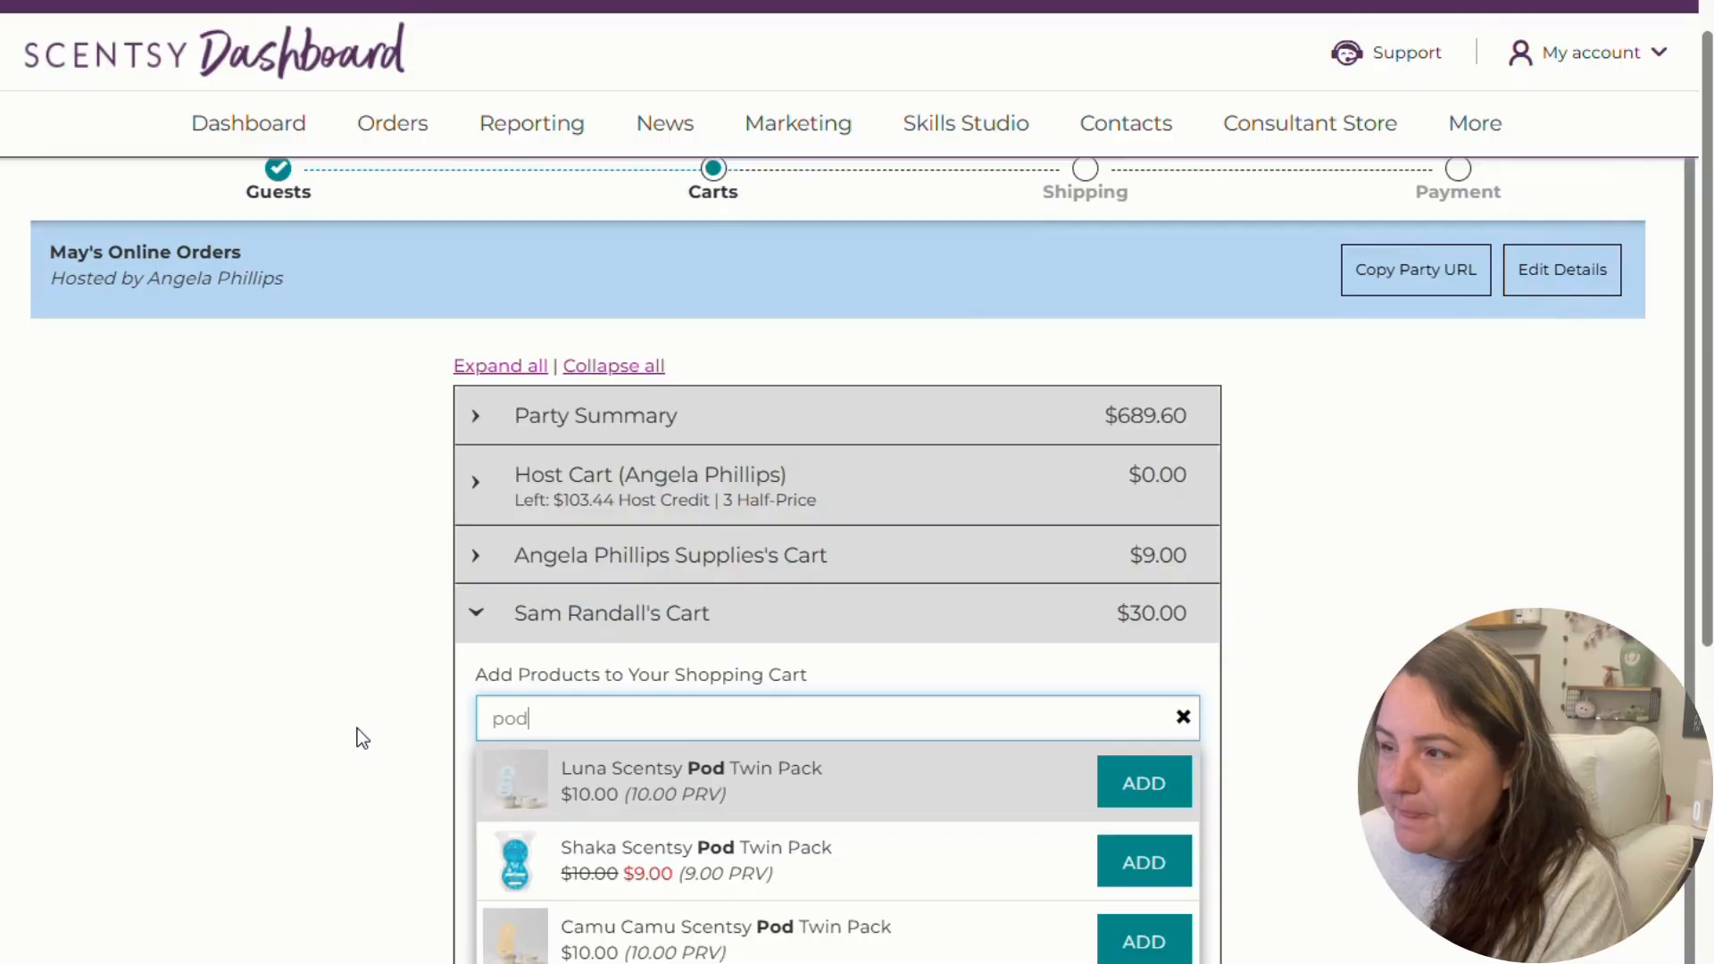
scroll(364, 736, down, 3)
scroll(902, 888, down, 6)
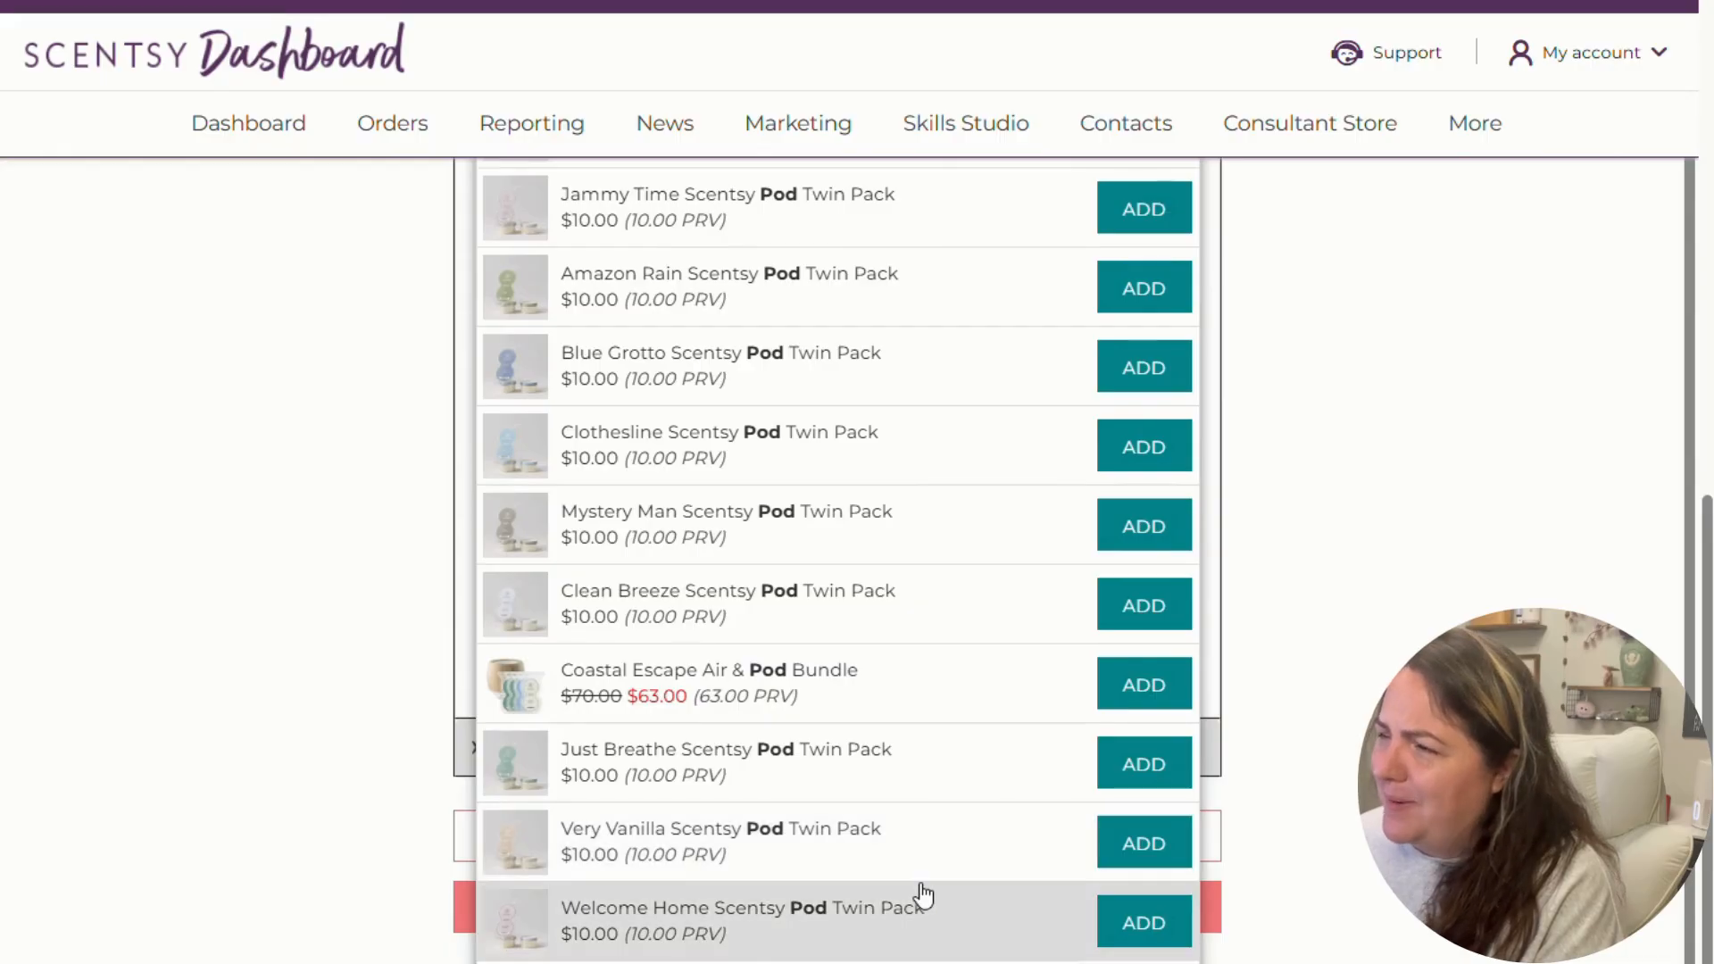
scroll(924, 895, up, 10)
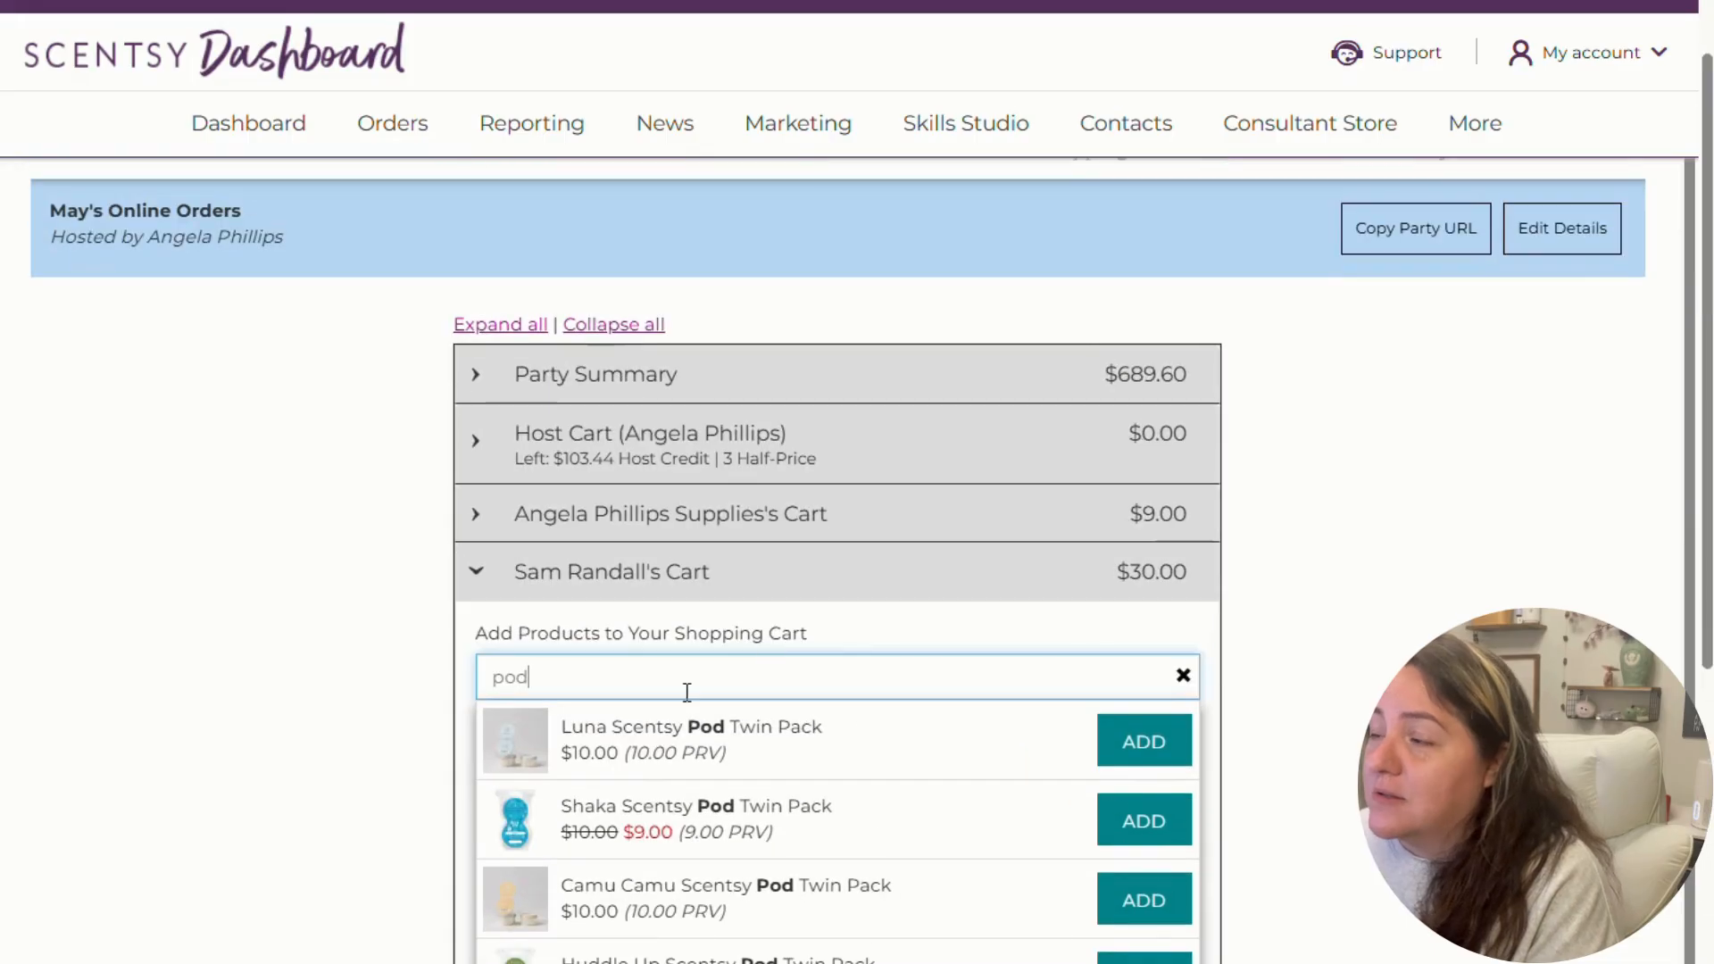
click(1183, 676)
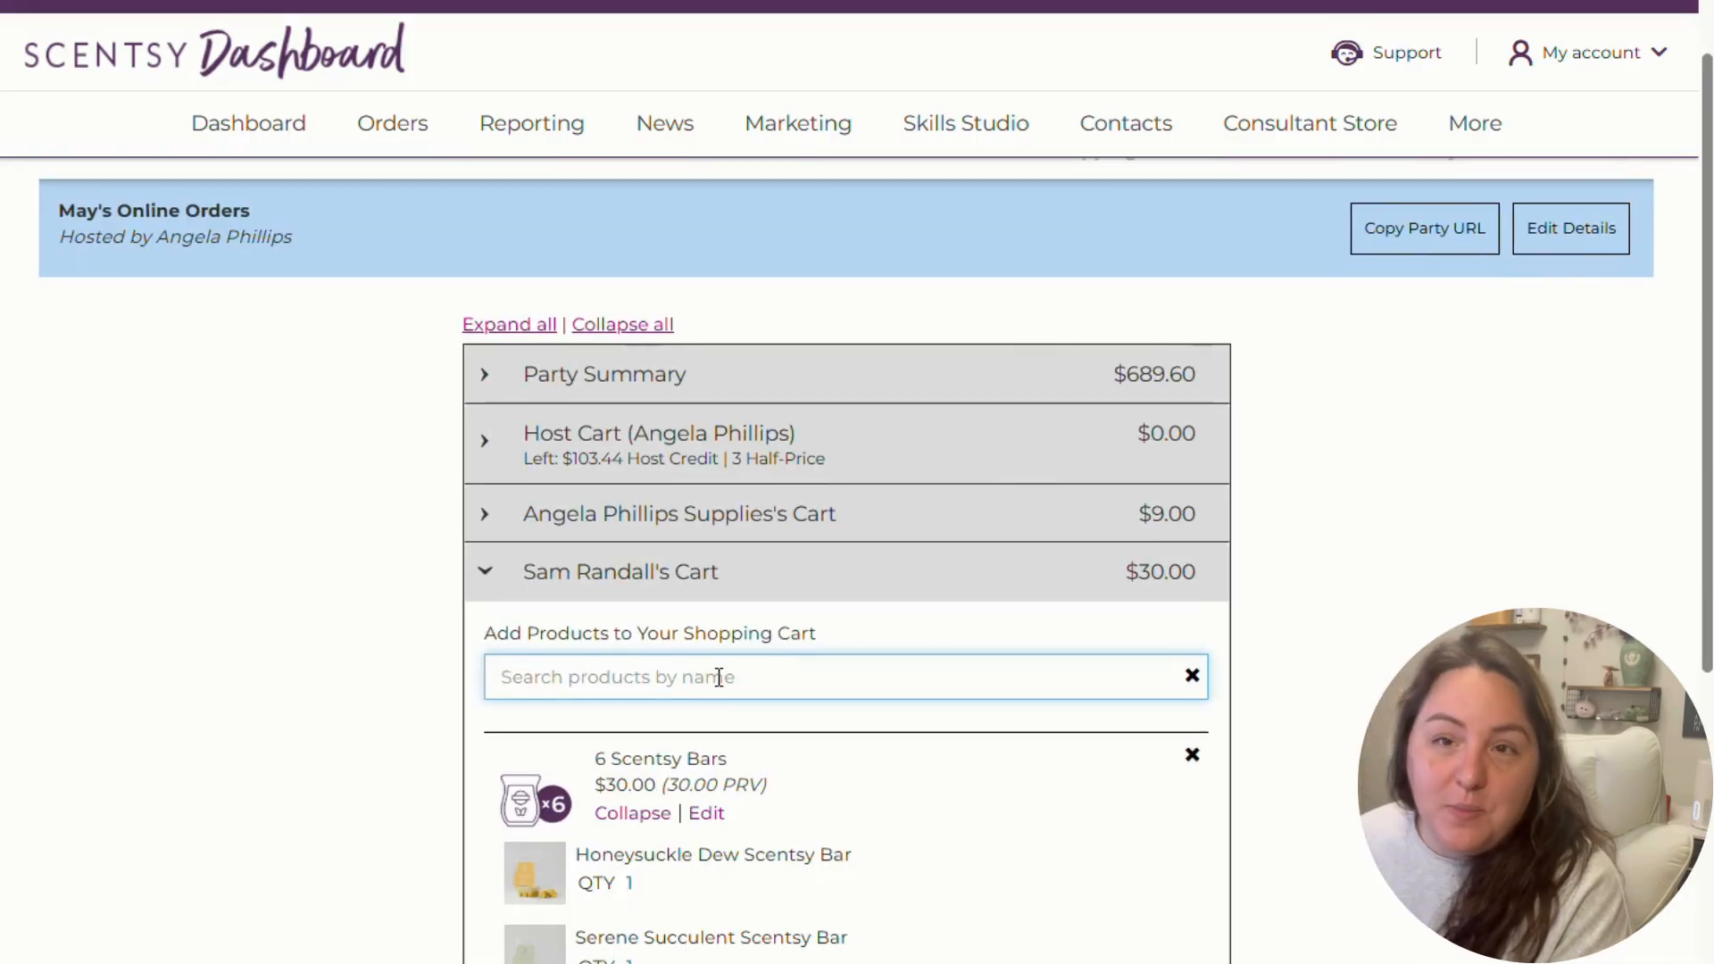
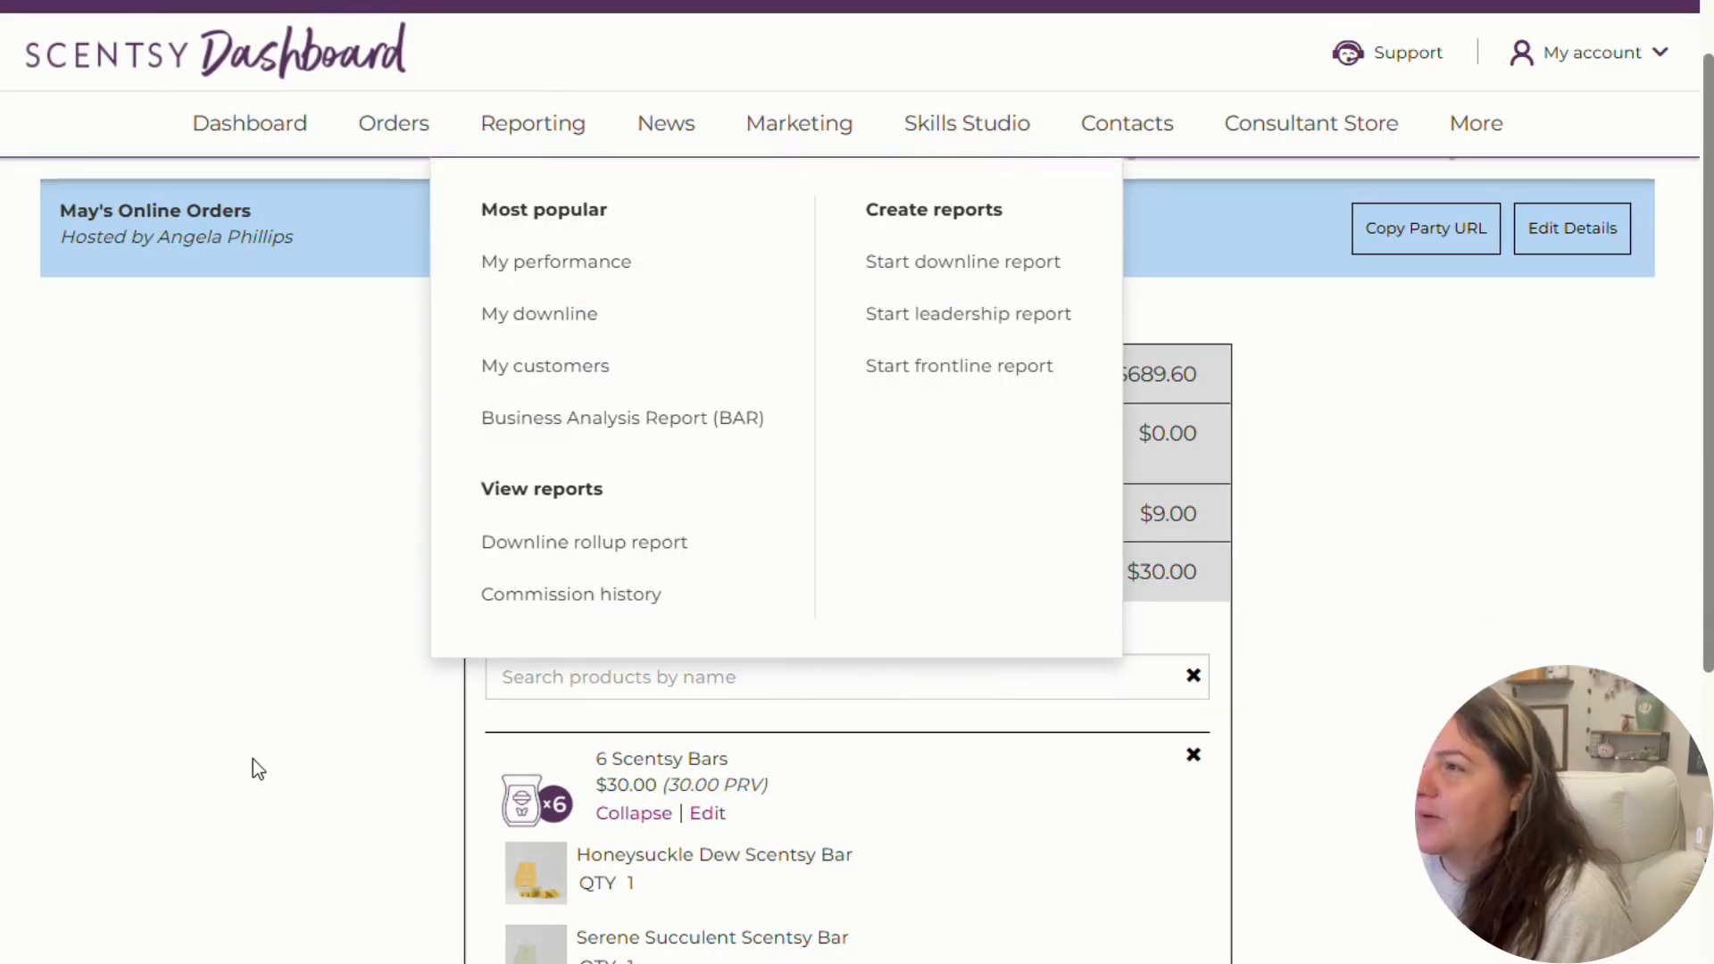
- Open the host cart and view its available host credit
scroll(254, 757, down, 3)
scroll(253, 755, up, 5)
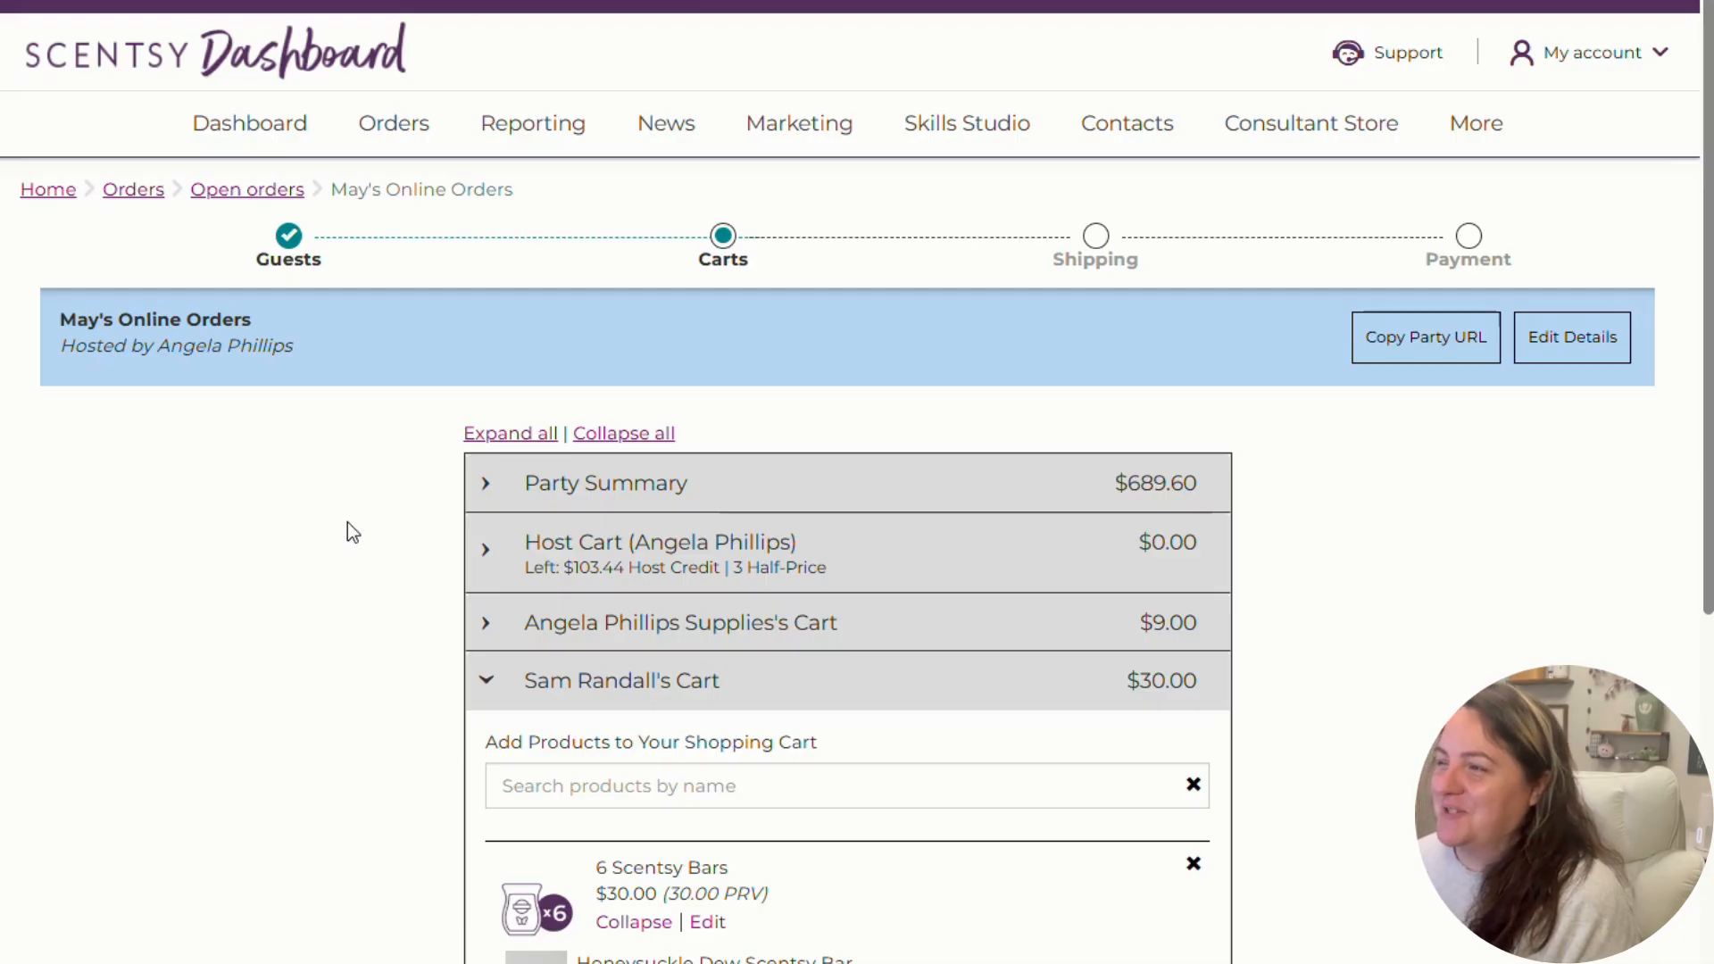
click(504, 584)
scroll(346, 630, down, 3)
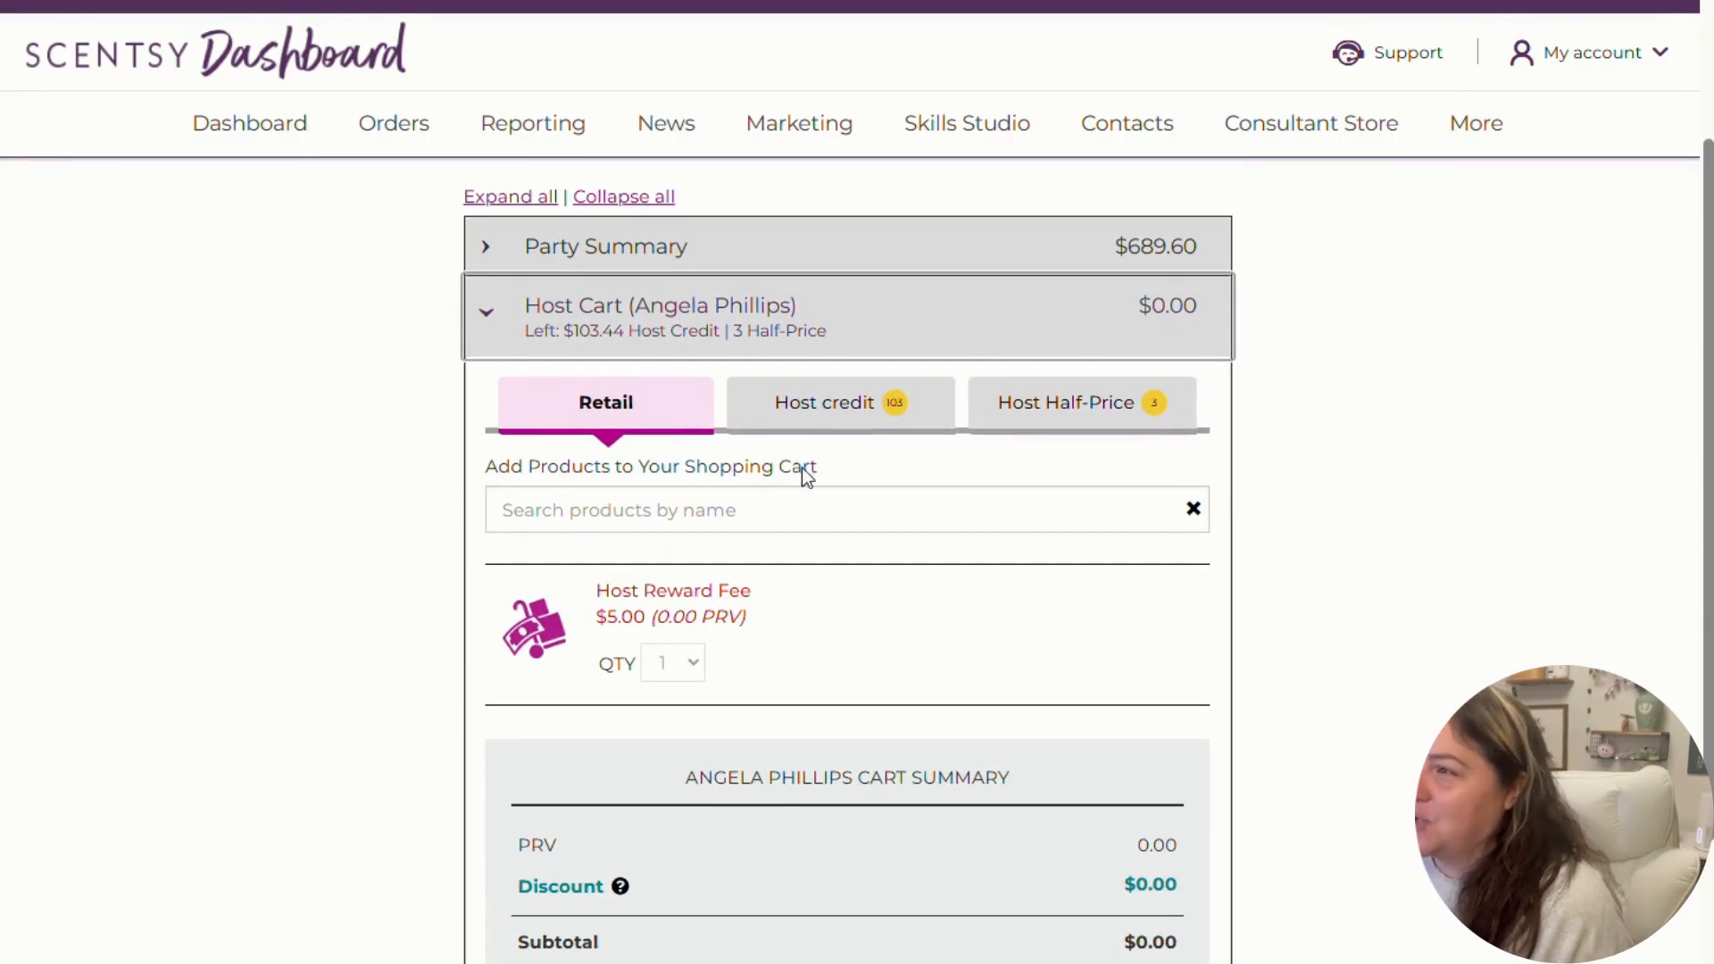
click(829, 427)
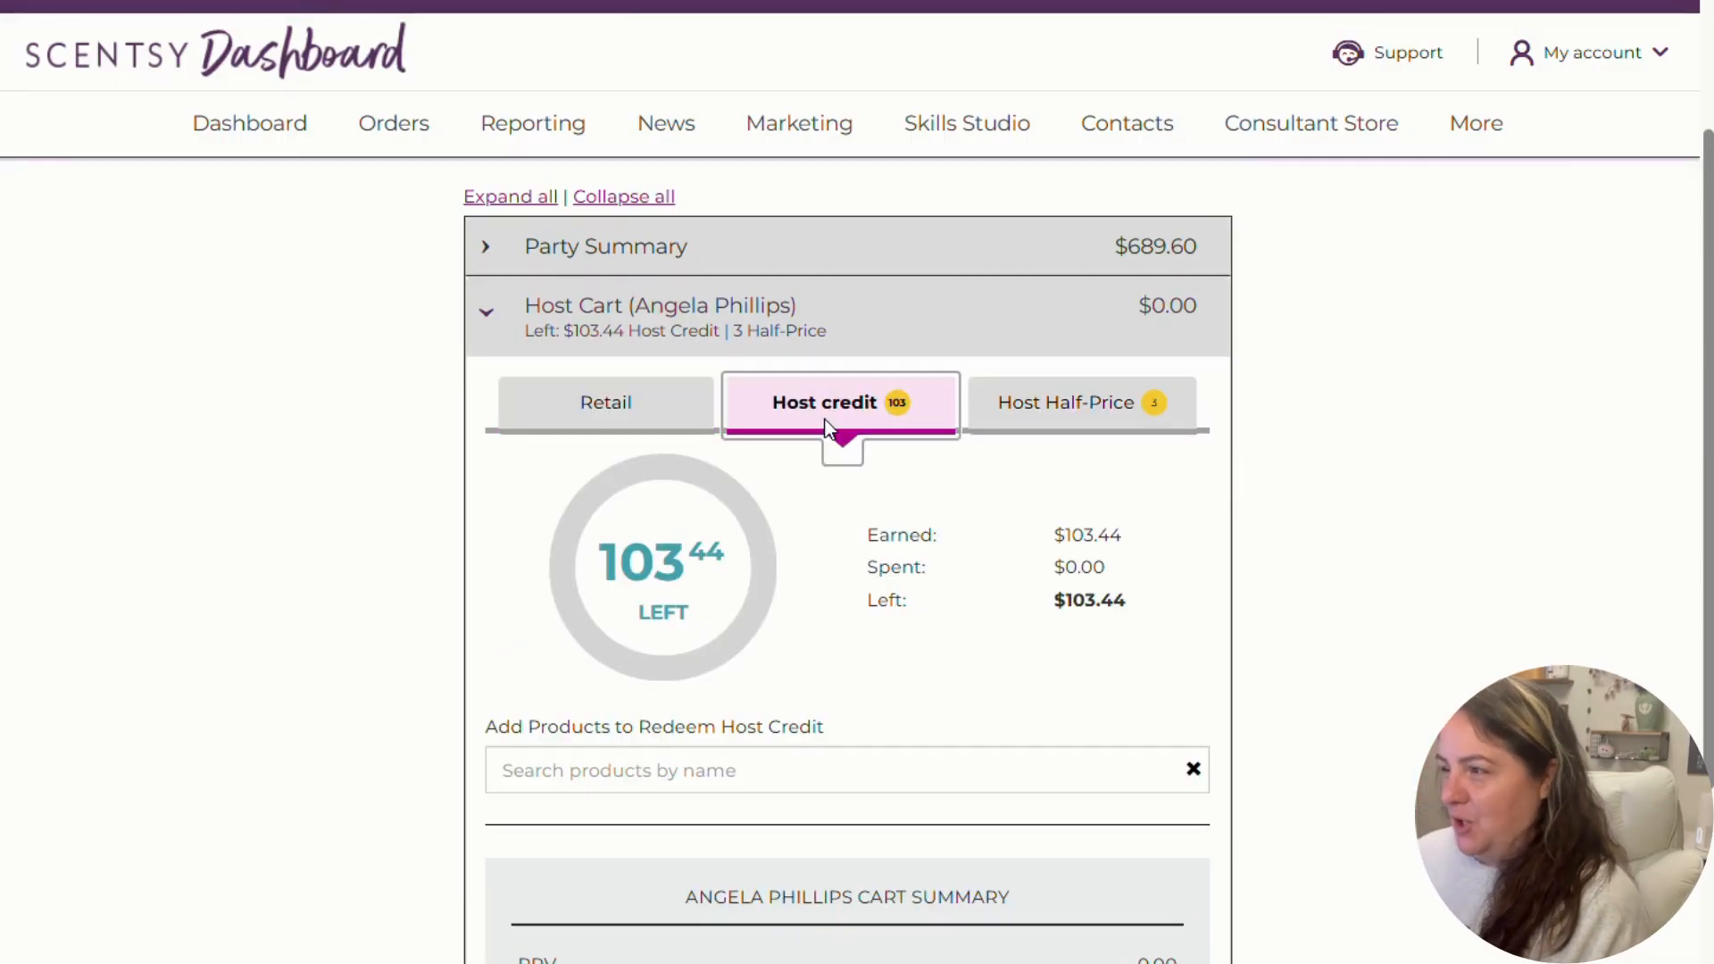
click(686, 772)
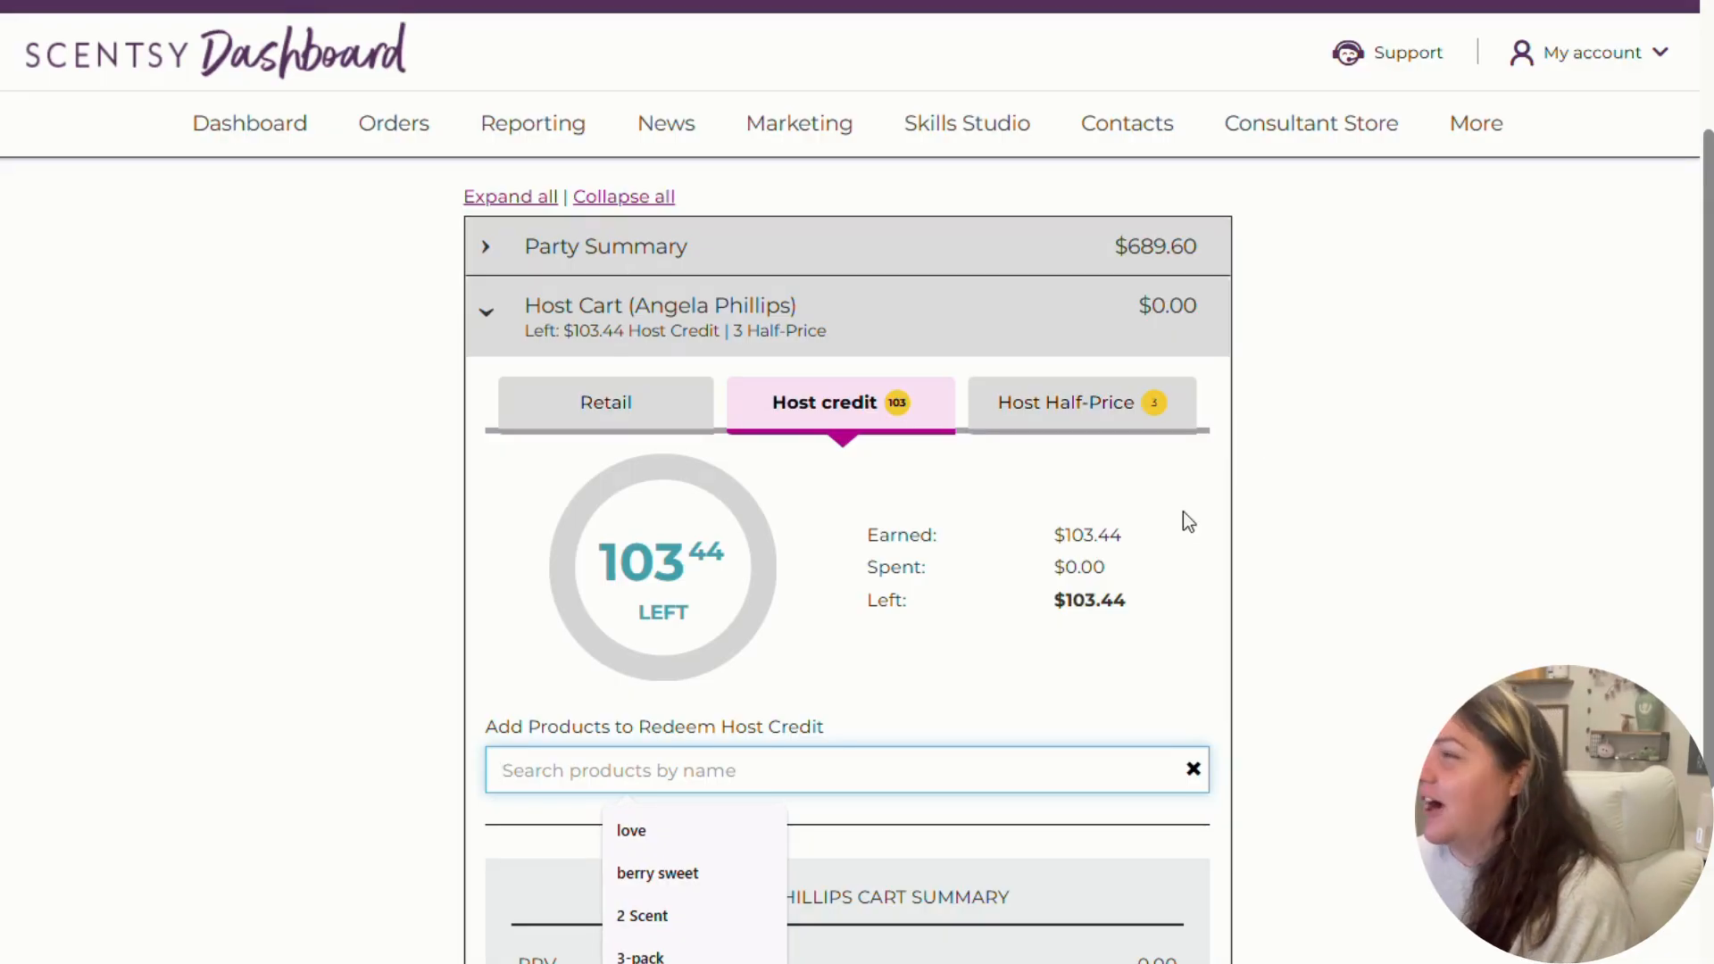
- Search the host's half-price products for "6" and add the $65 Warmer & 6 Scentsy Bars bundle
click(1087, 421)
click(552, 769)
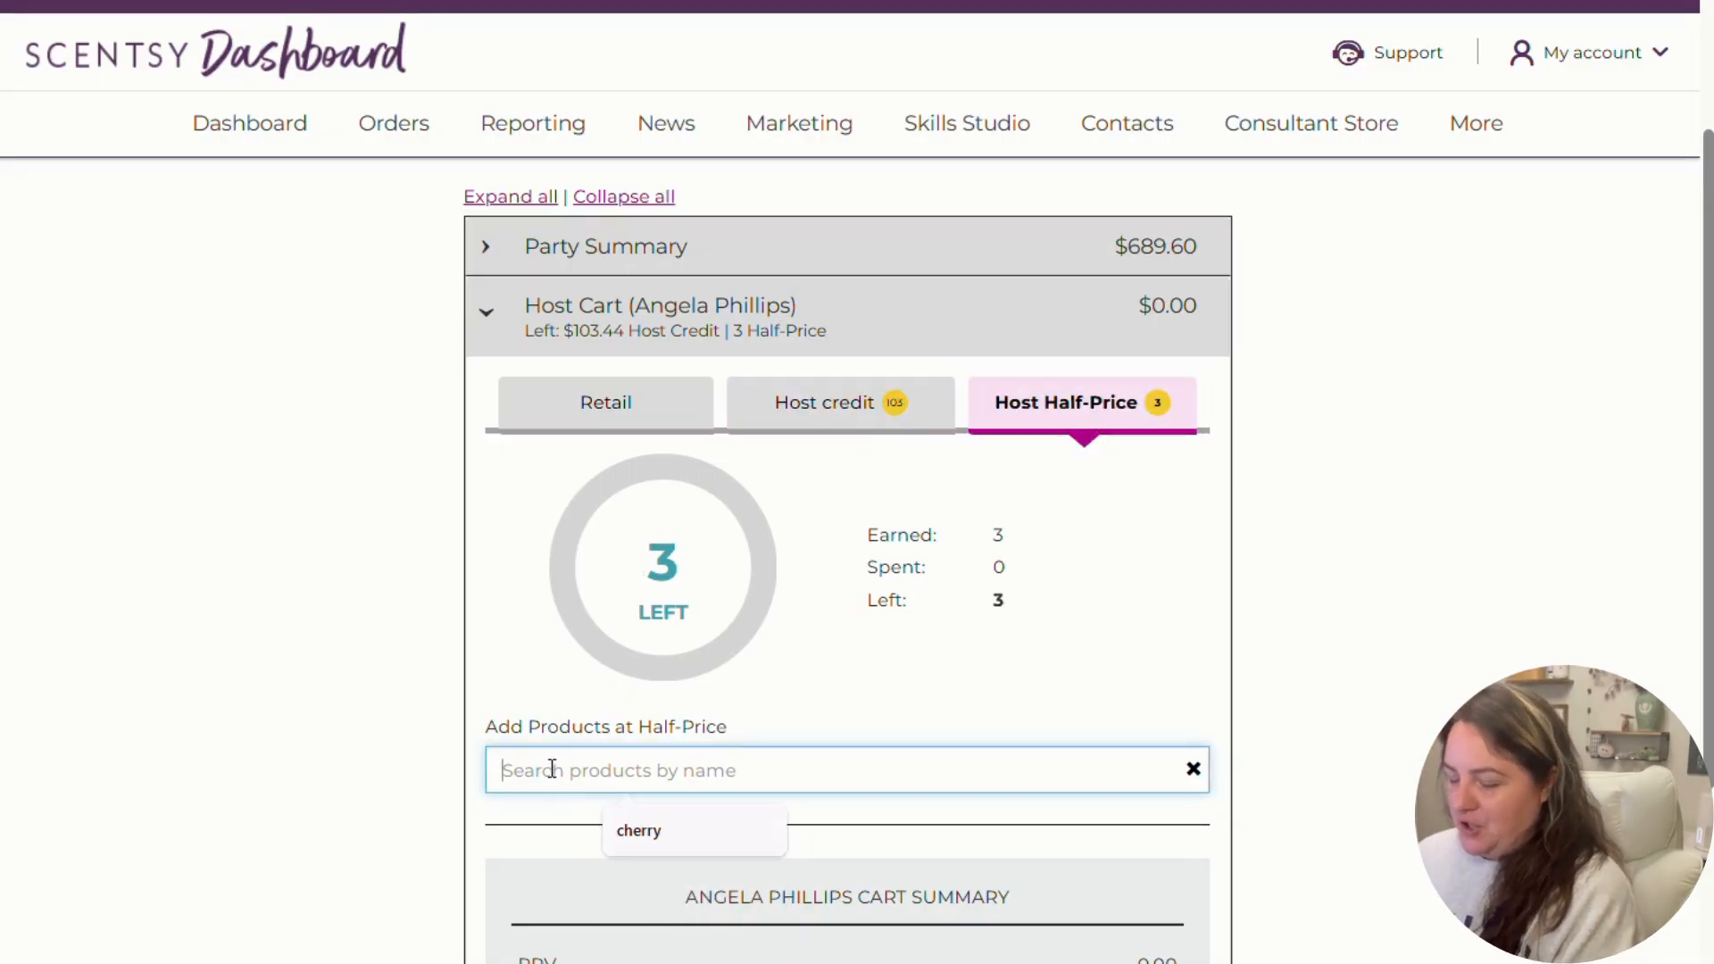
text(6)
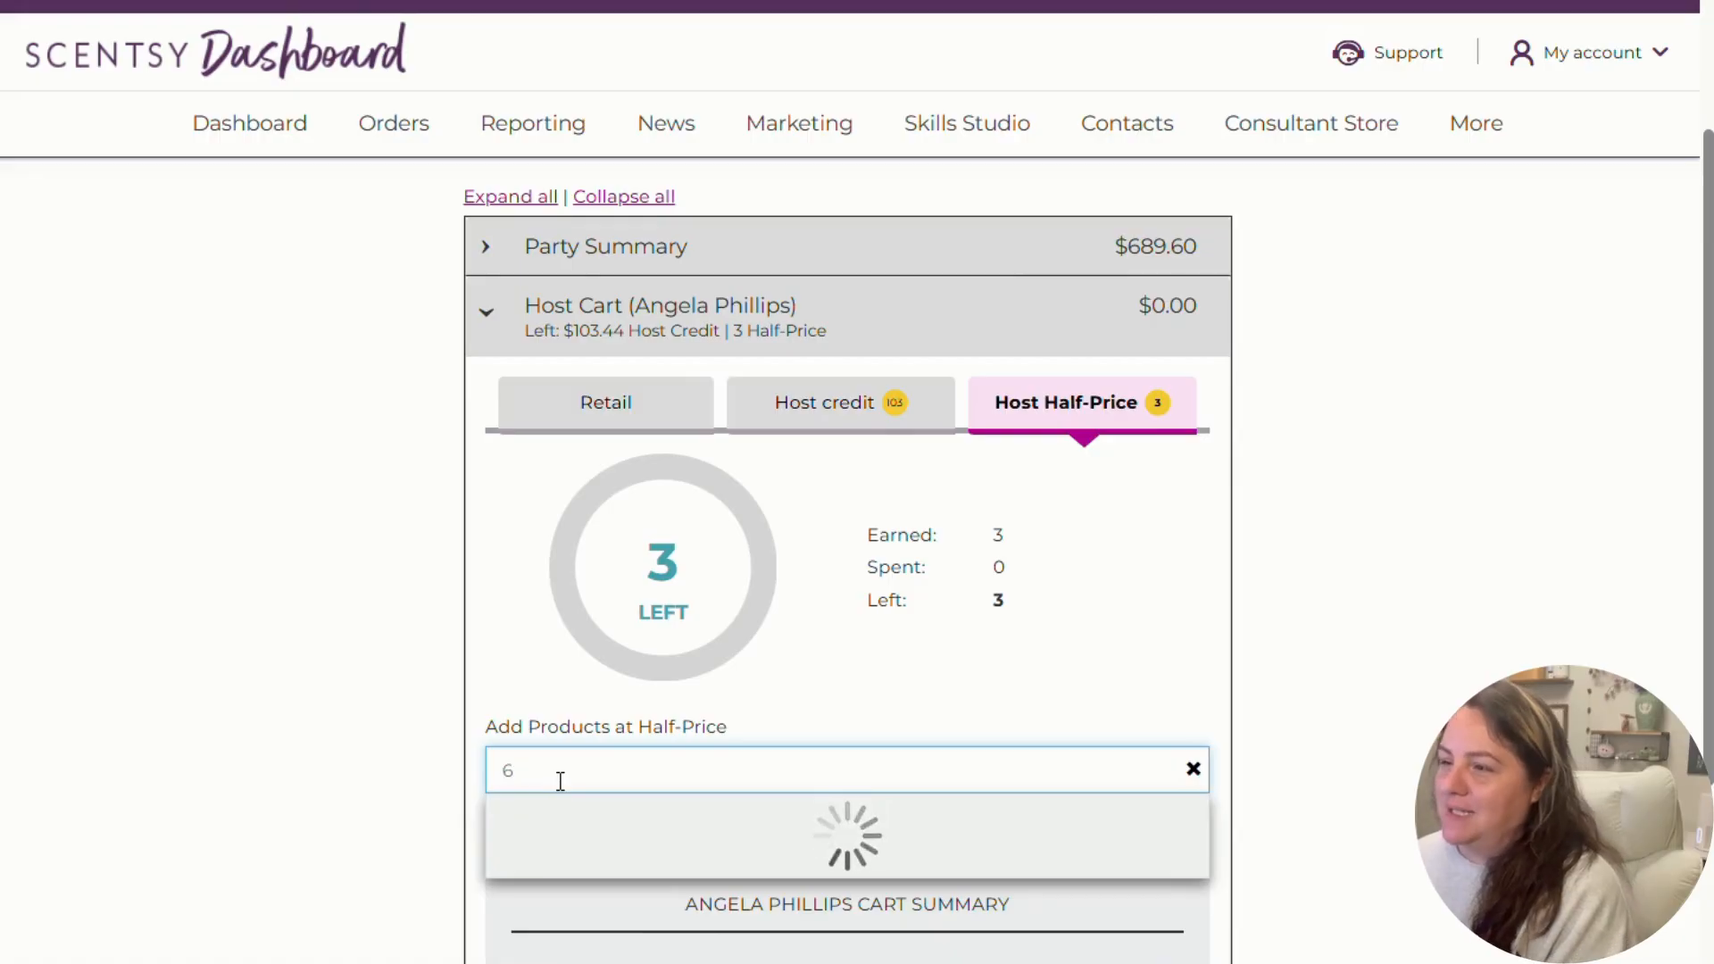
scroll(580, 750, down, 4)
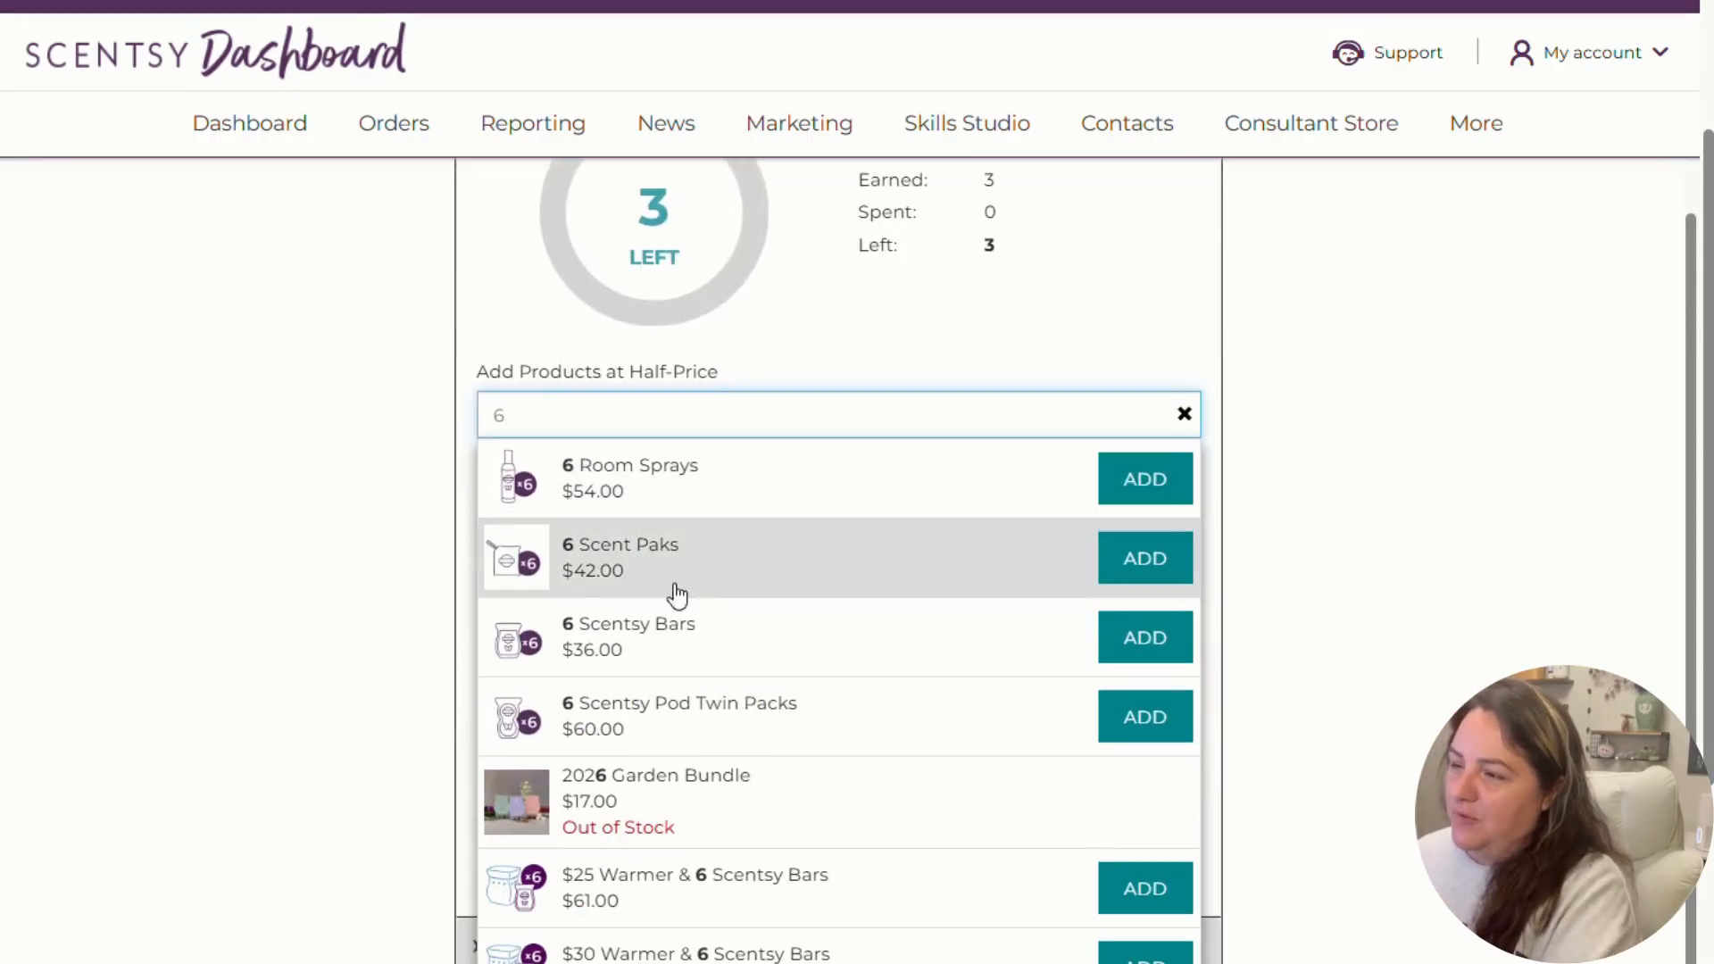
scroll(701, 688, down, 1)
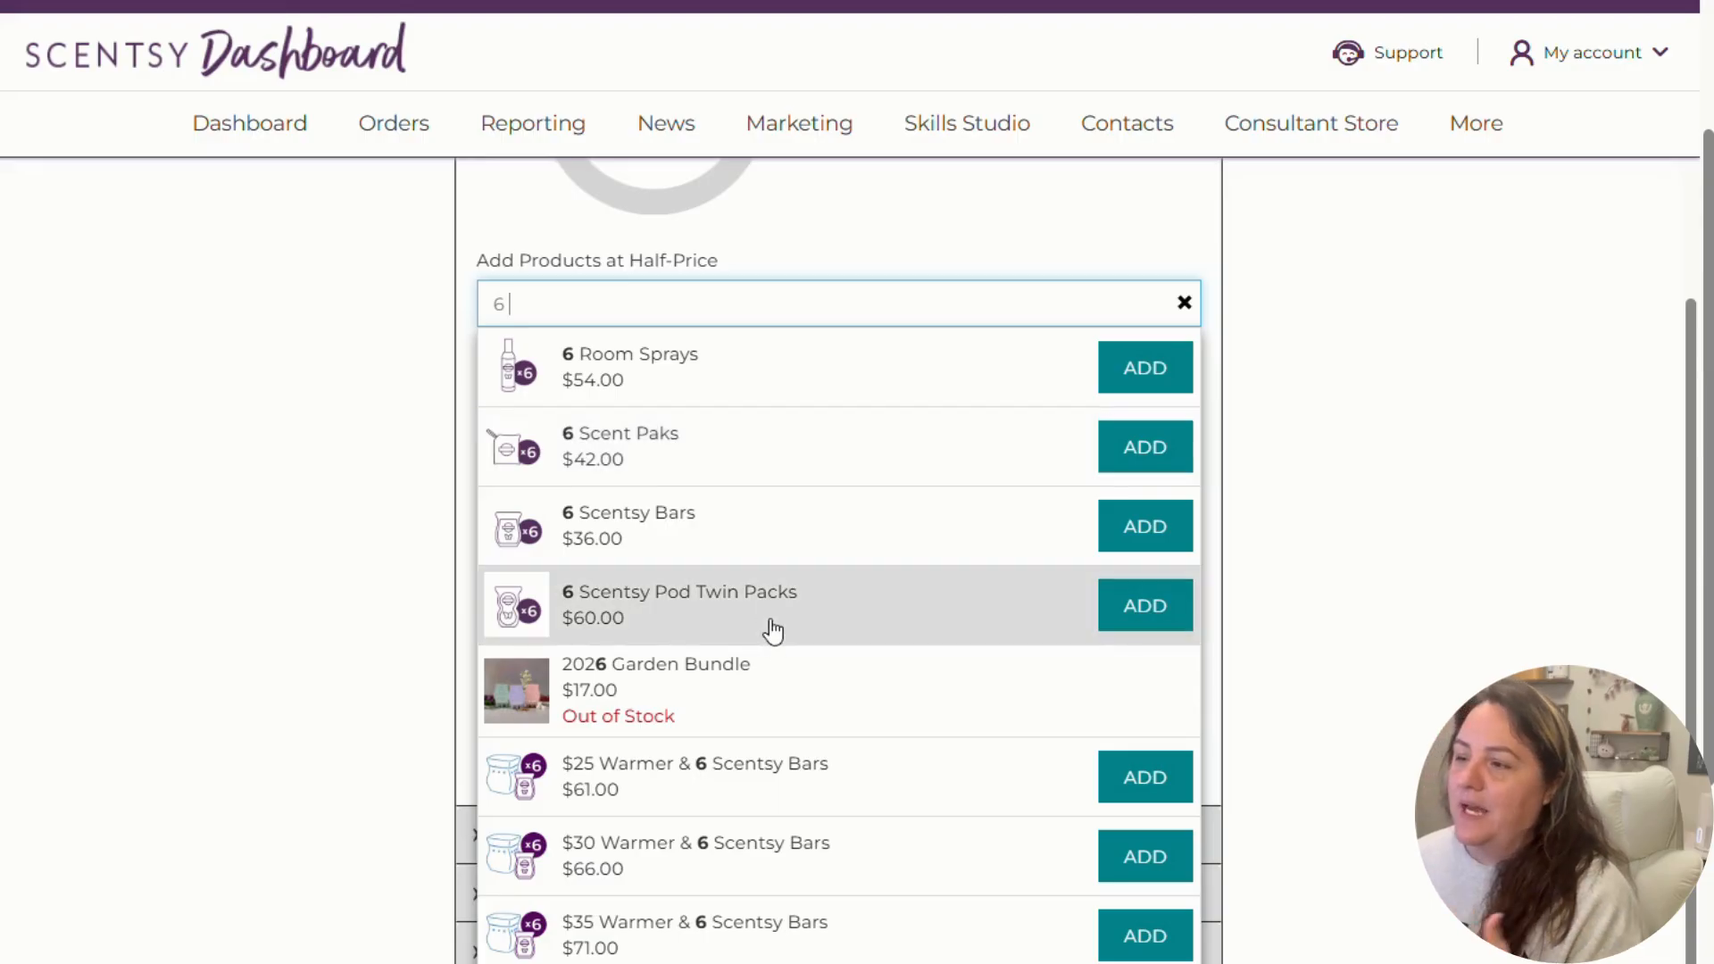
scroll(773, 631, down, 1)
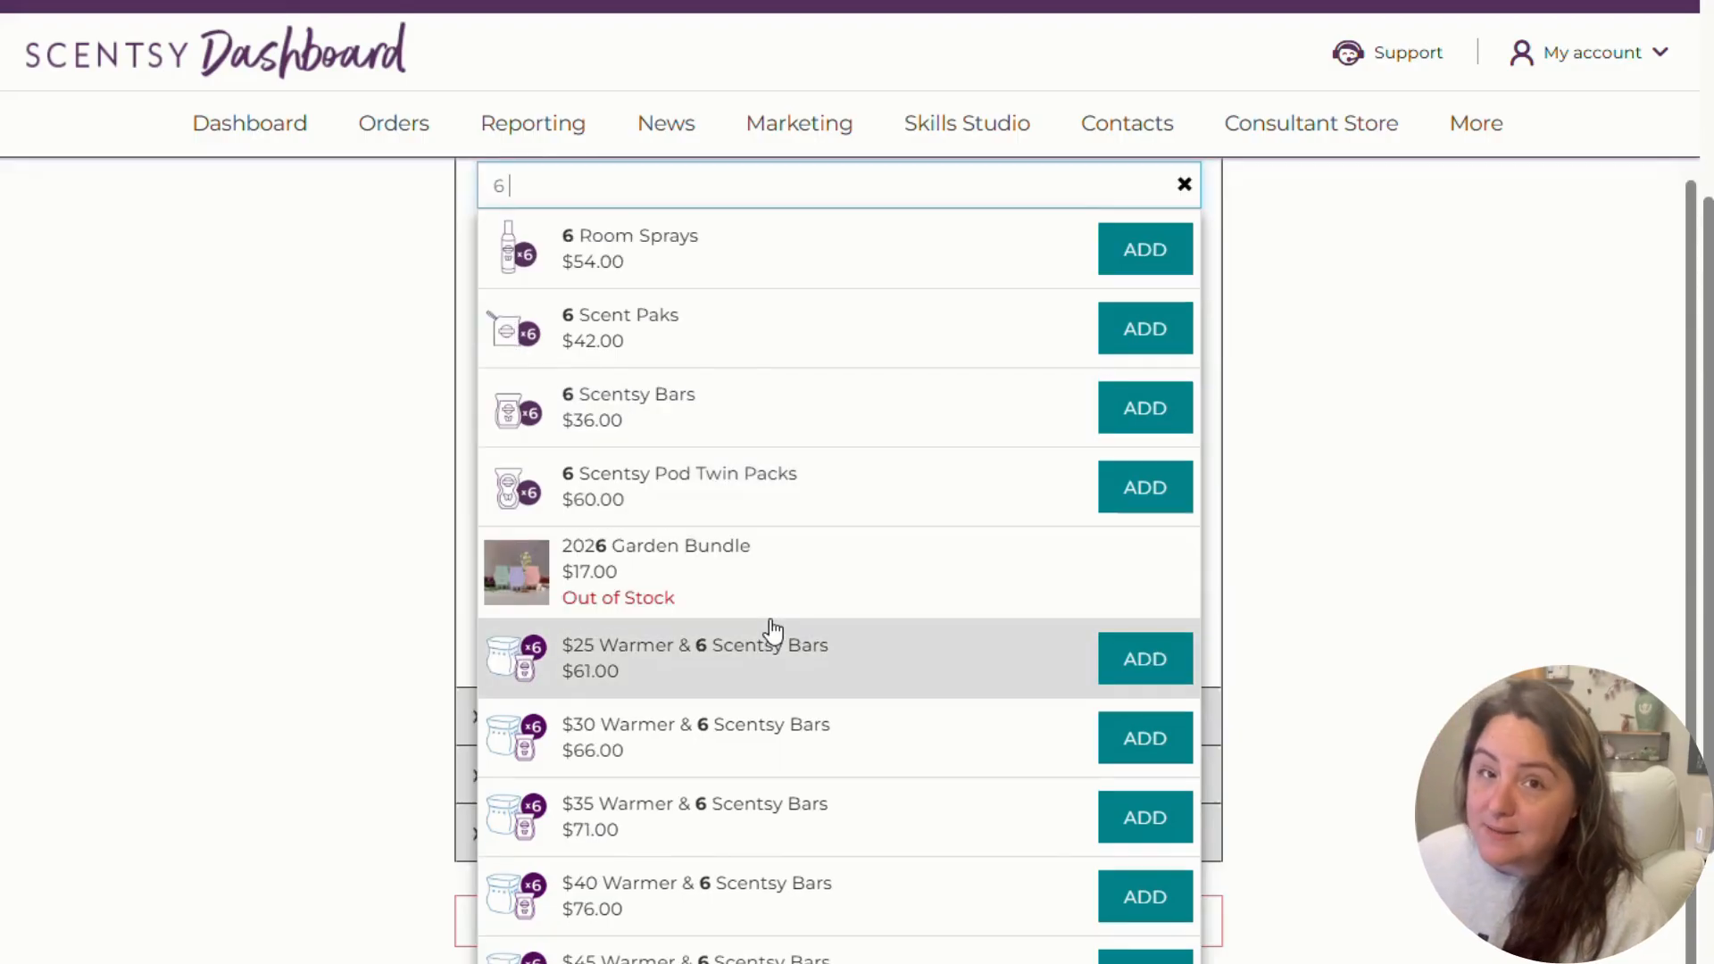
scroll(765, 903, down, 1)
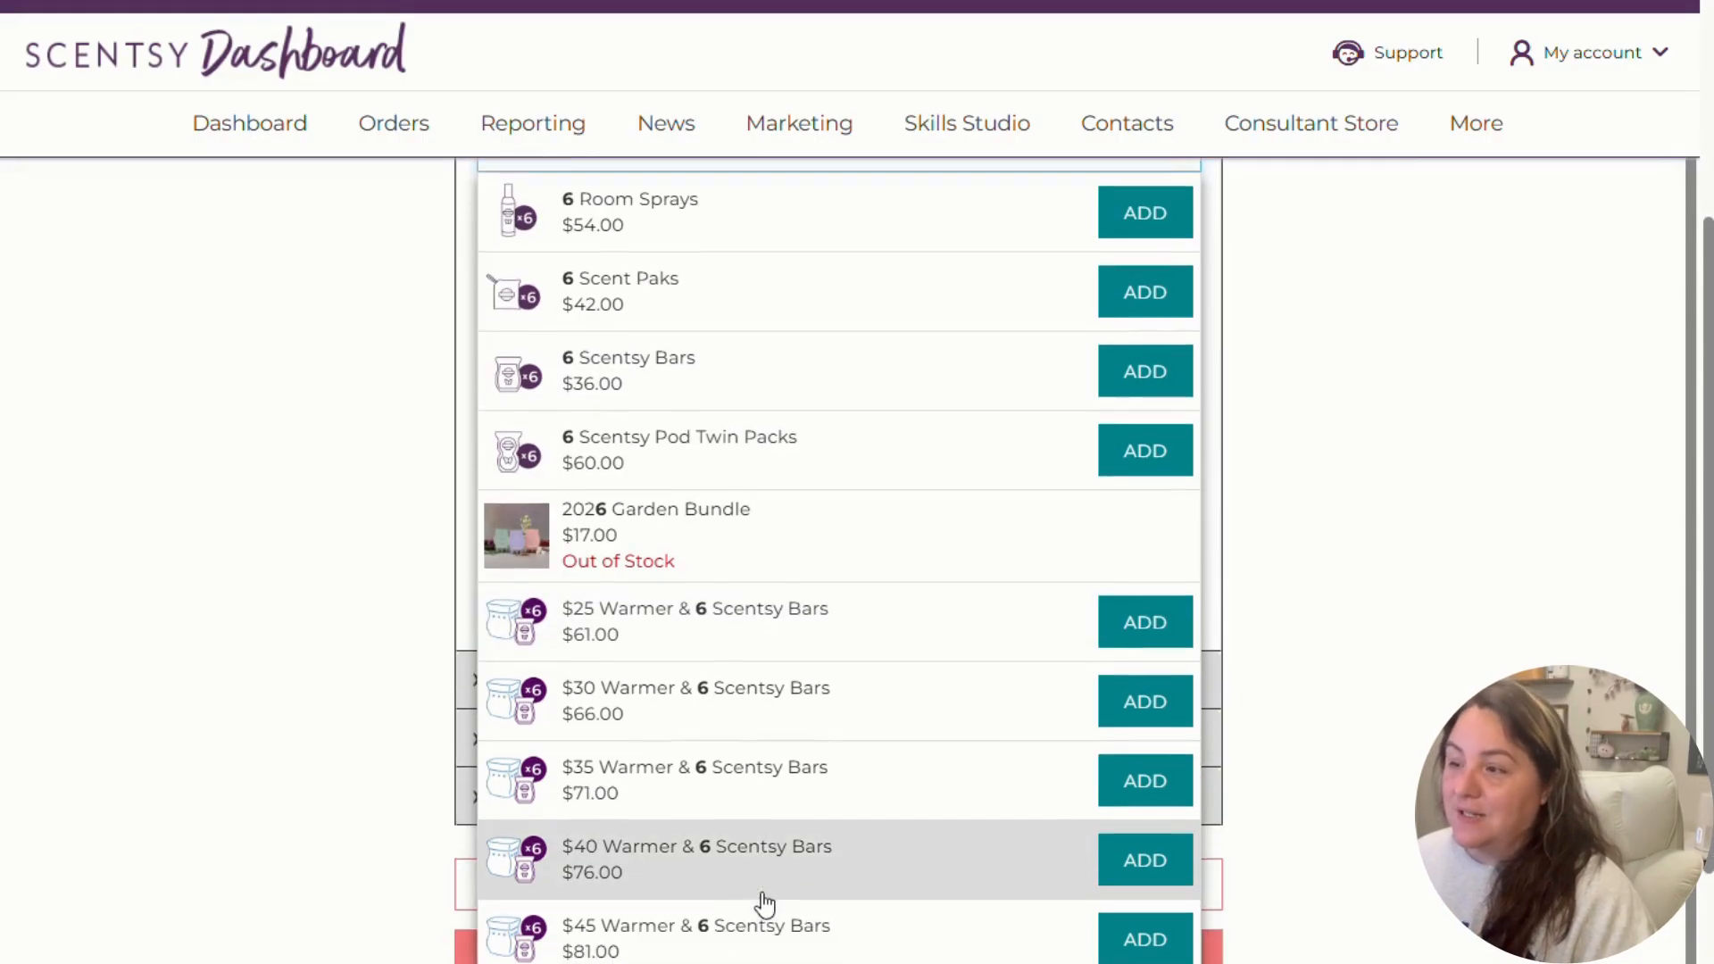
scroll(765, 903, down, 3)
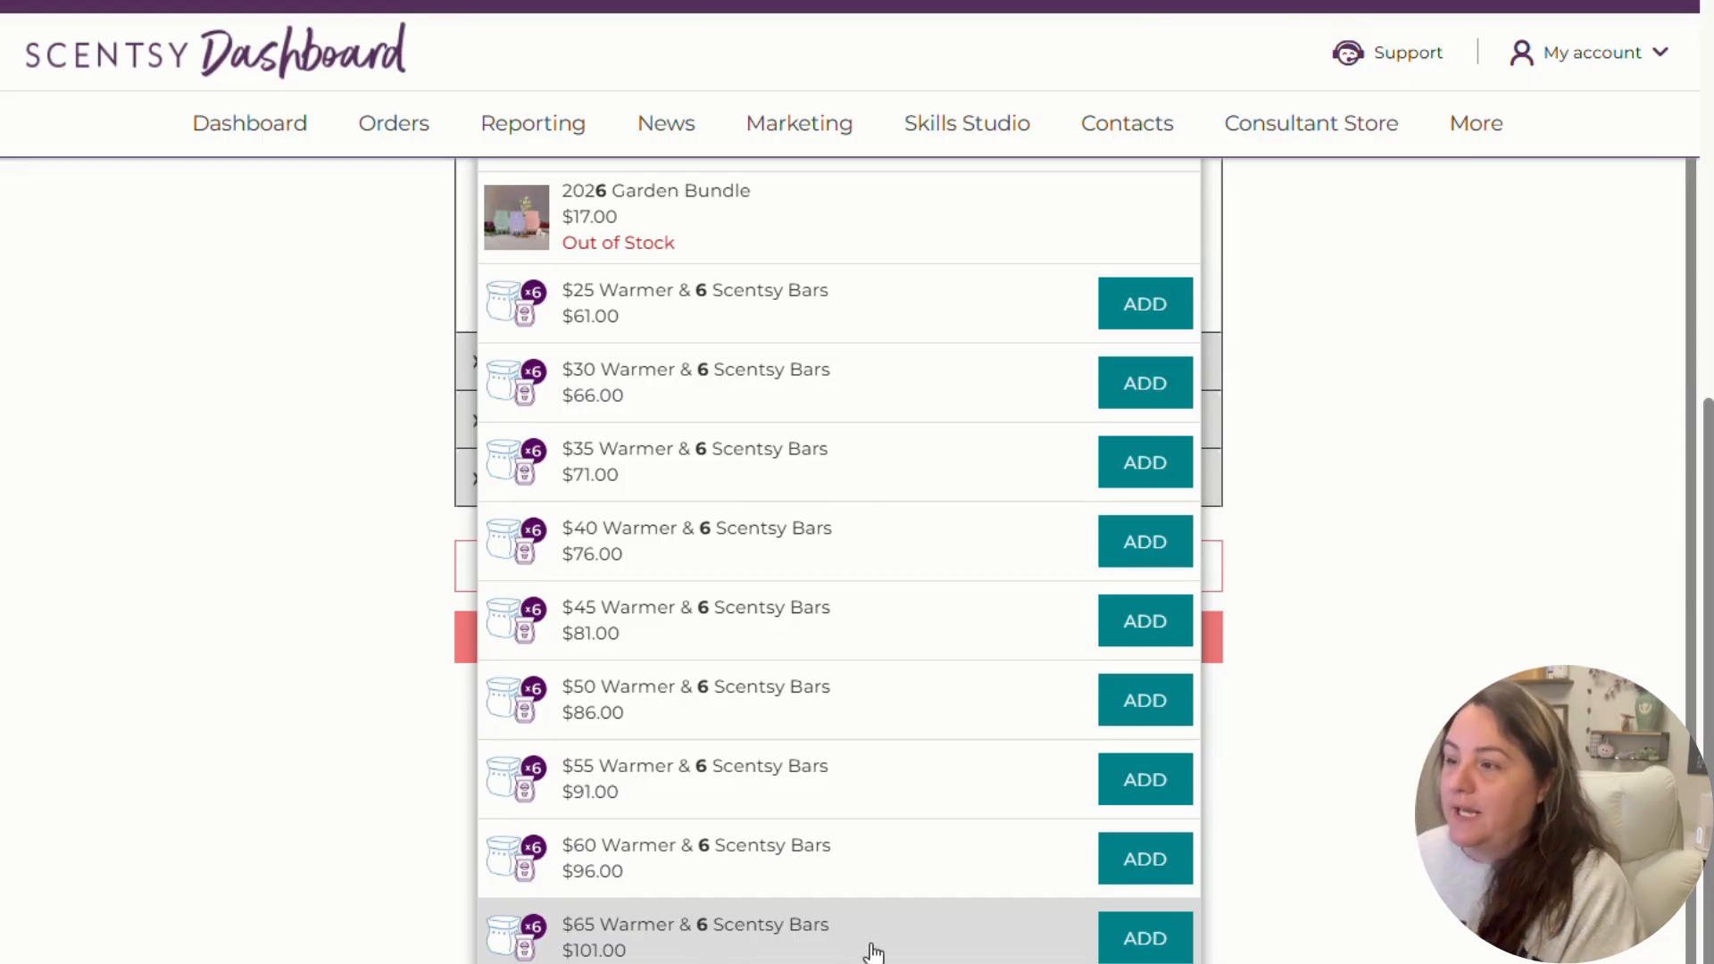
click(1175, 952)
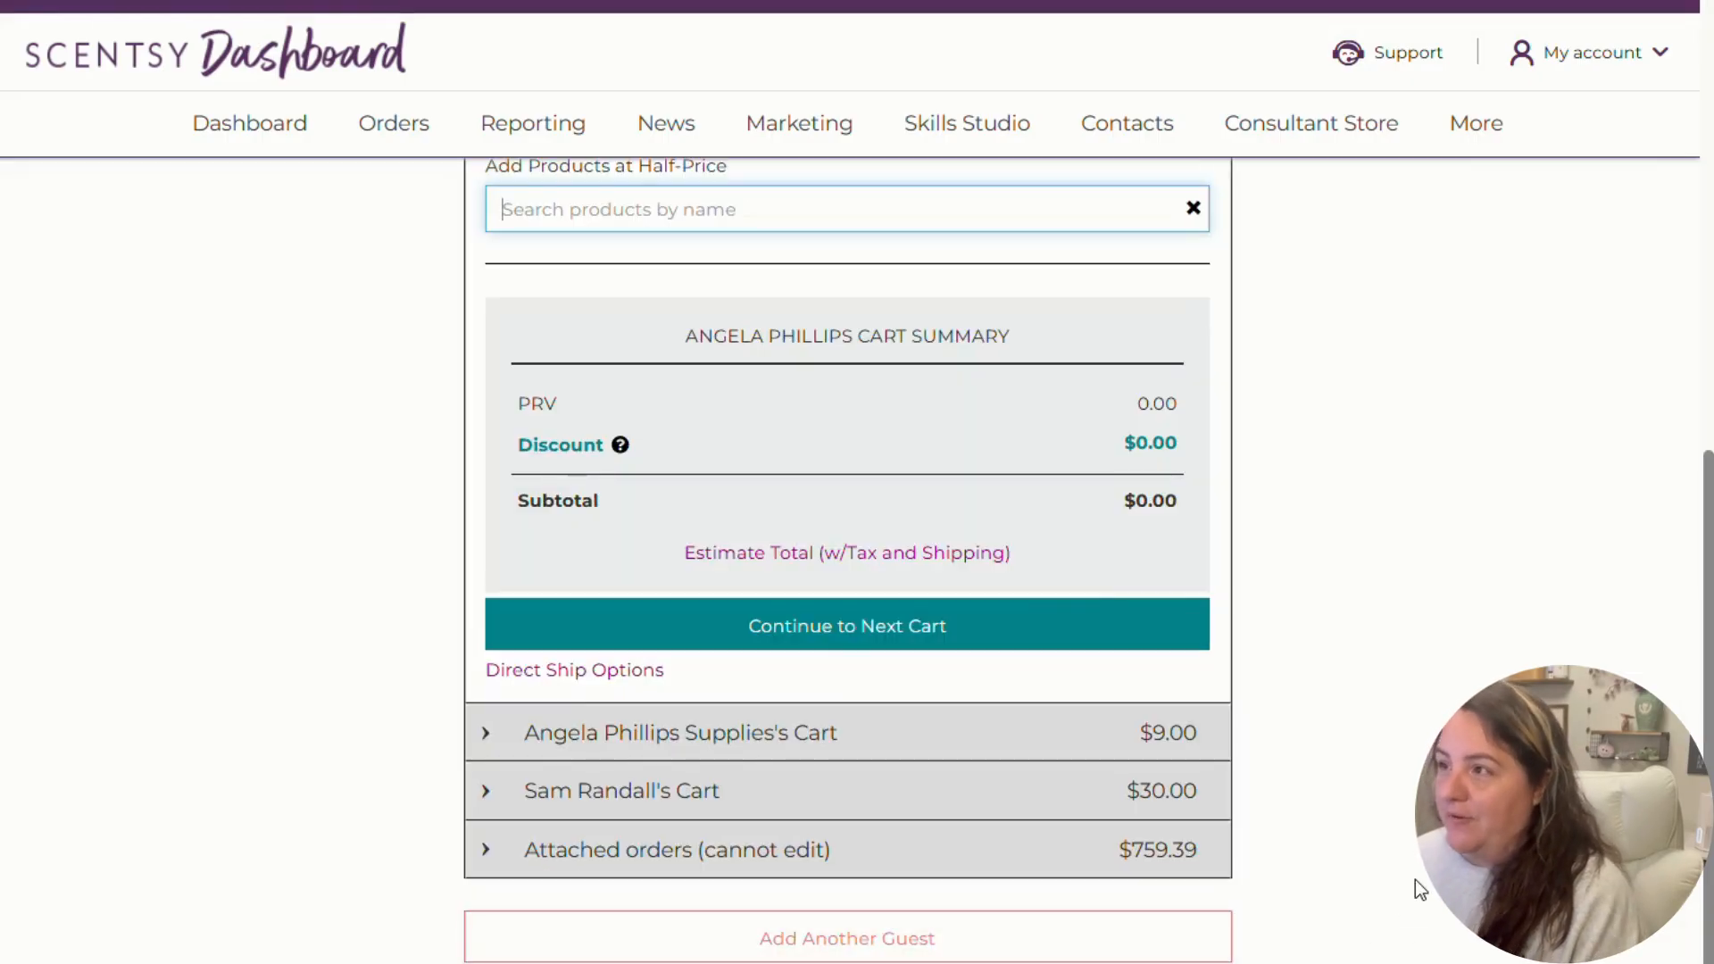
scroll(1361, 857, up, 2)
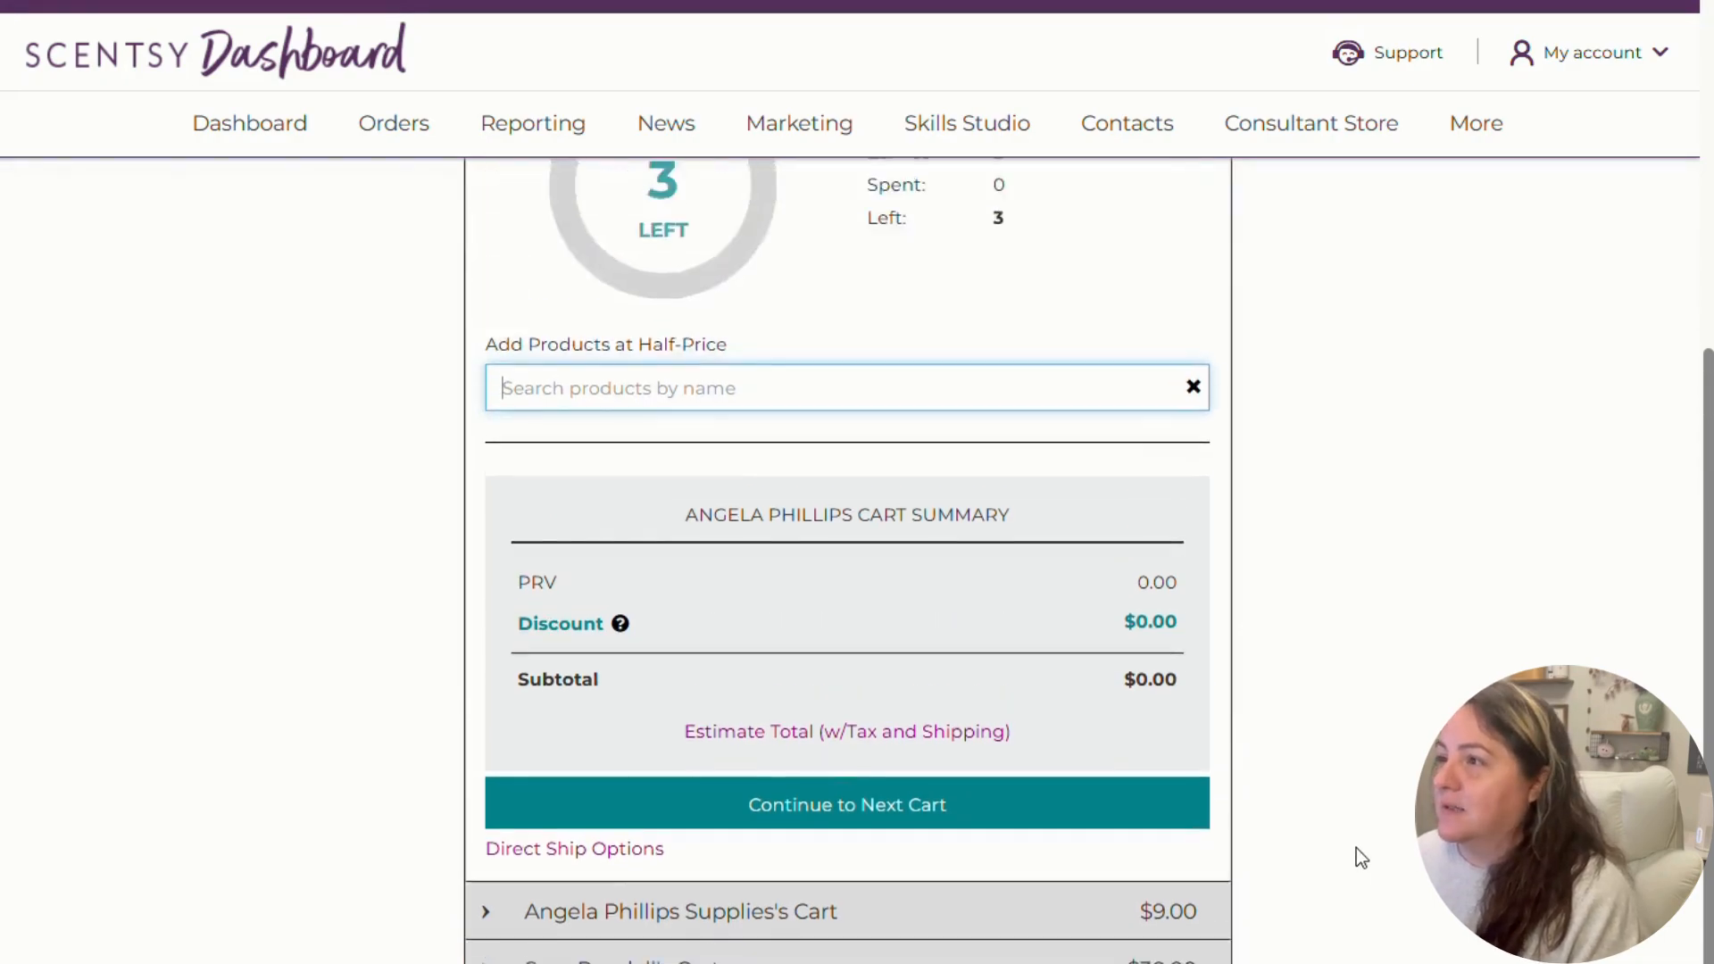
scroll(1355, 846, up, 3)
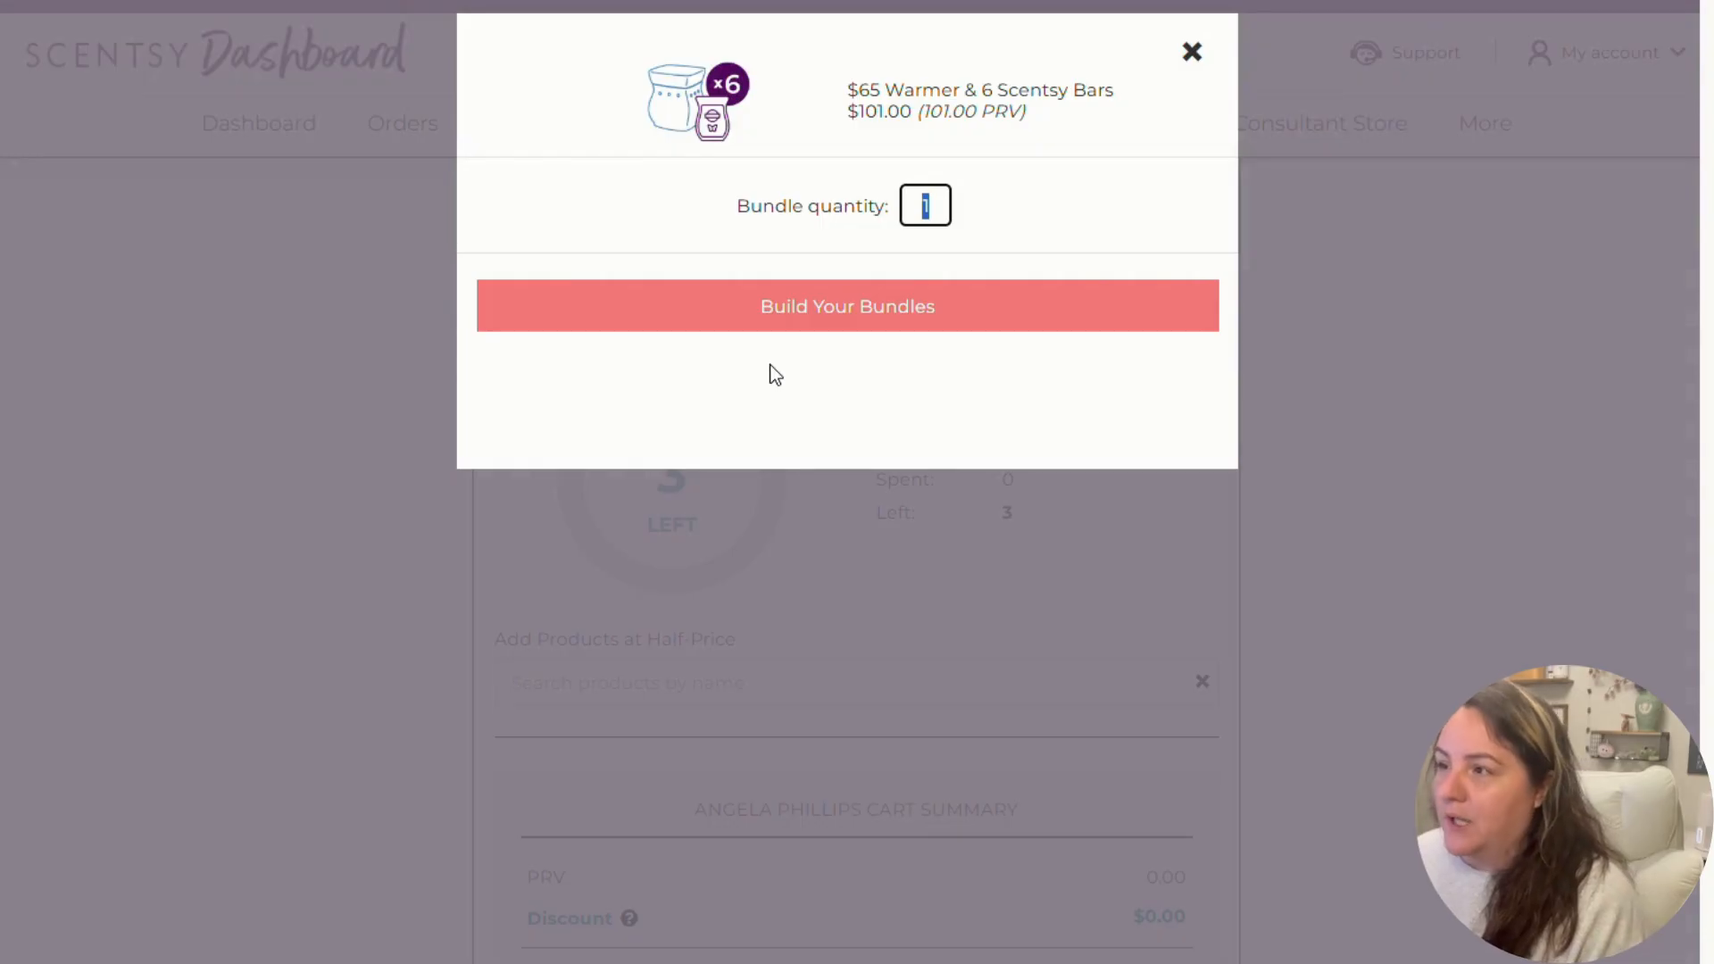
- Start building one half-price bundle and select the Confetti Glow – Taupe Warmer for it
click(774, 308)
click(599, 522)
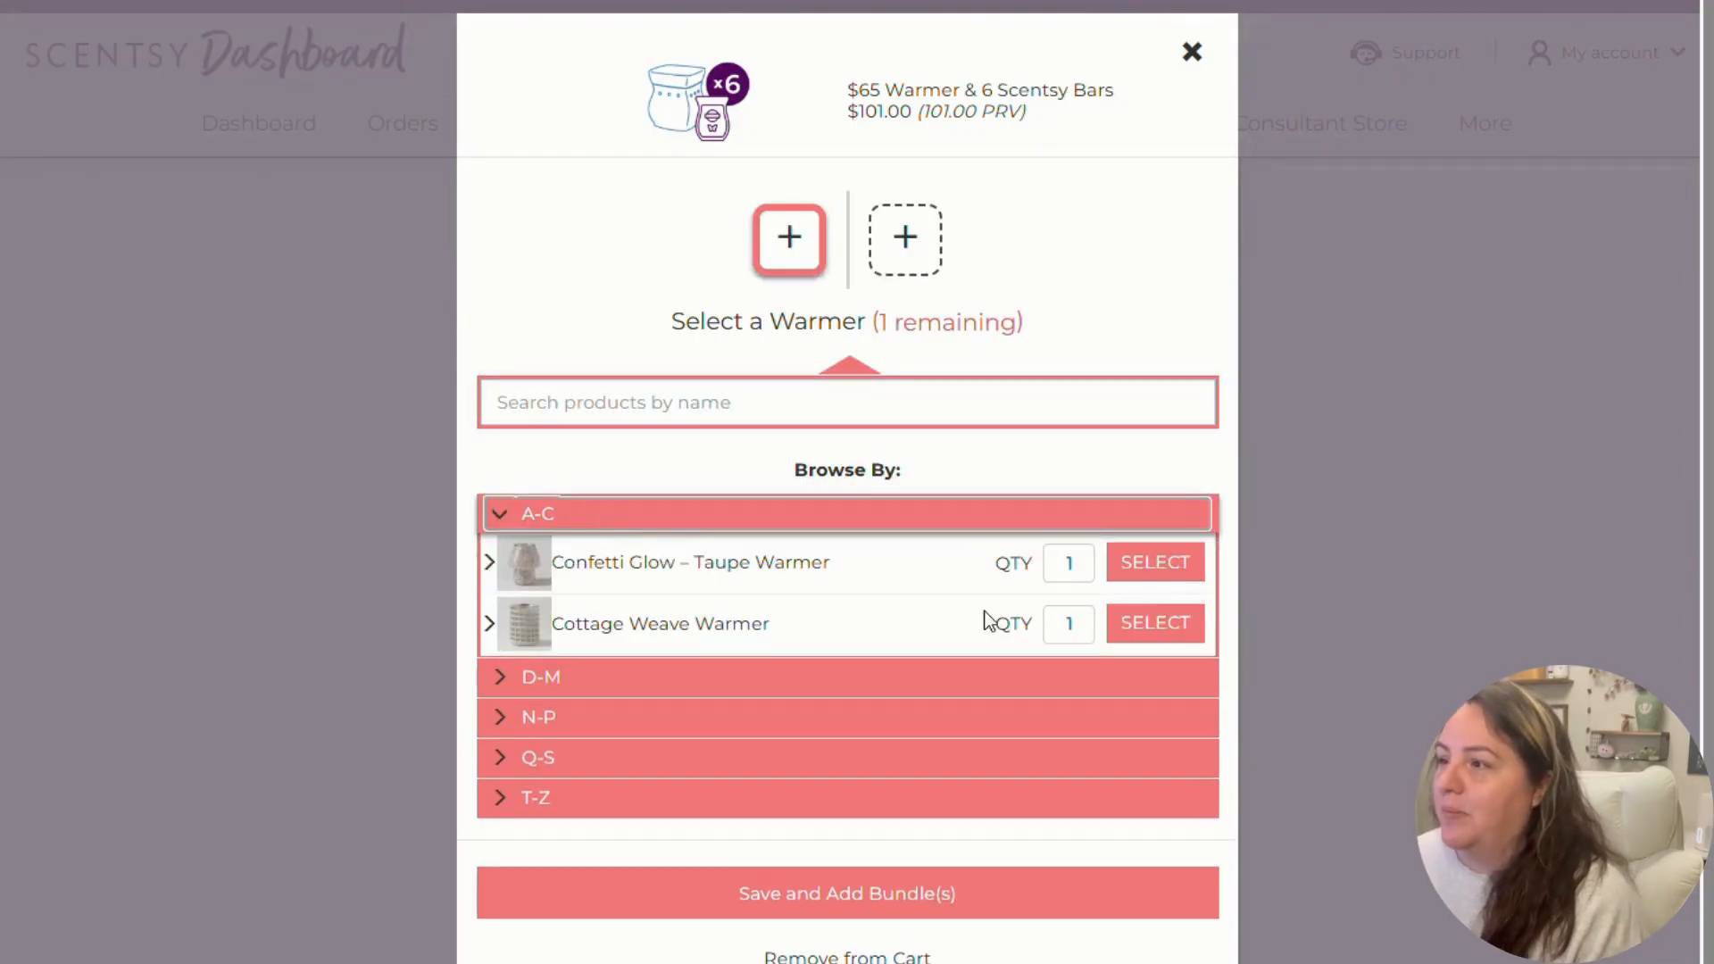
click(1194, 573)
- Fill the bundle with six Farmers Market Lane Scentsy Bars and save it to the host cart
click(631, 598)
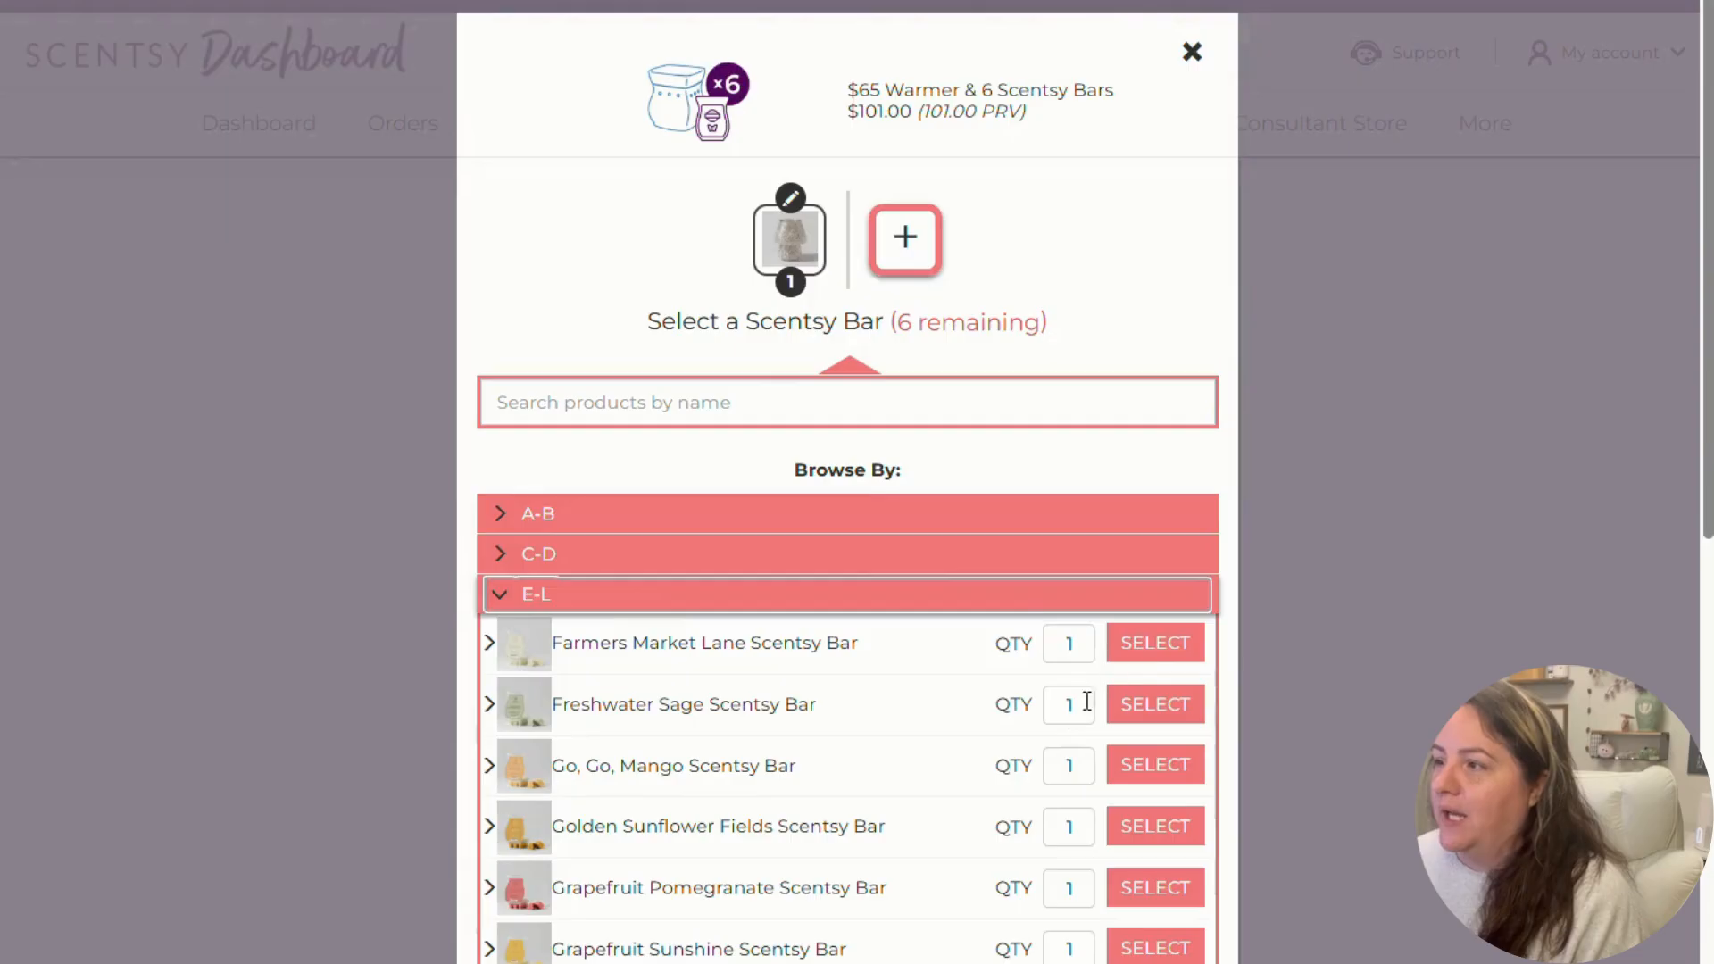
click(1156, 643)
click(1155, 642)
click(1155, 643)
click(1155, 642)
click(1155, 642)
click(1155, 643)
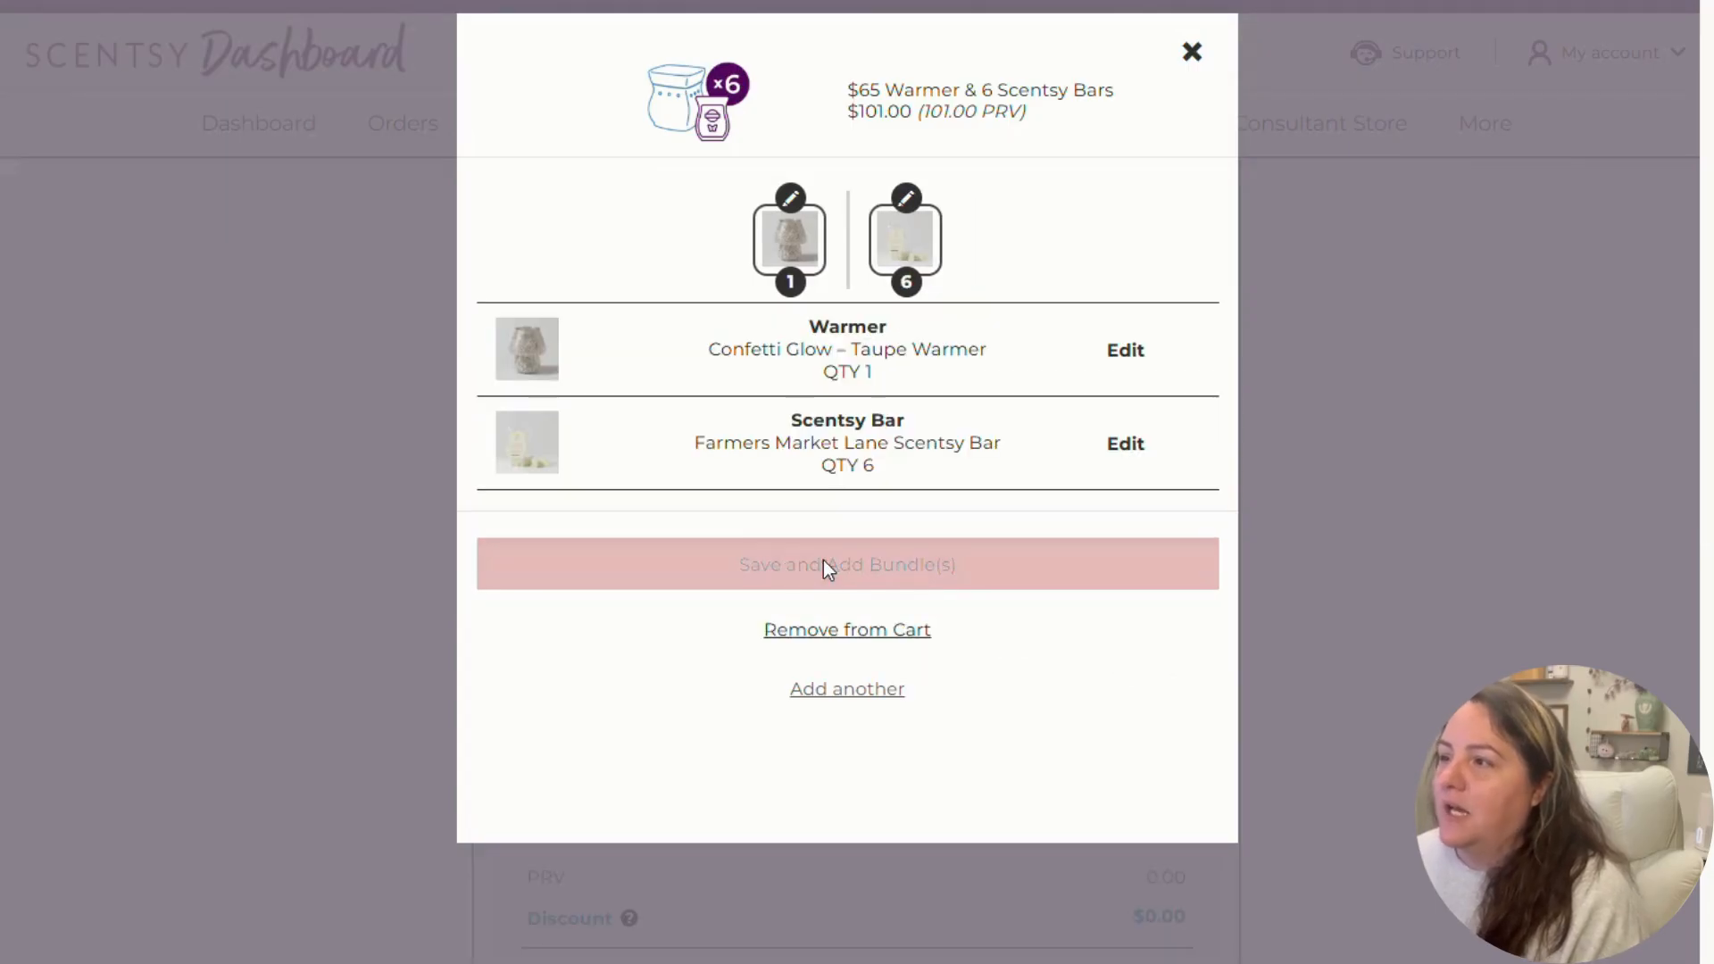
click(823, 566)
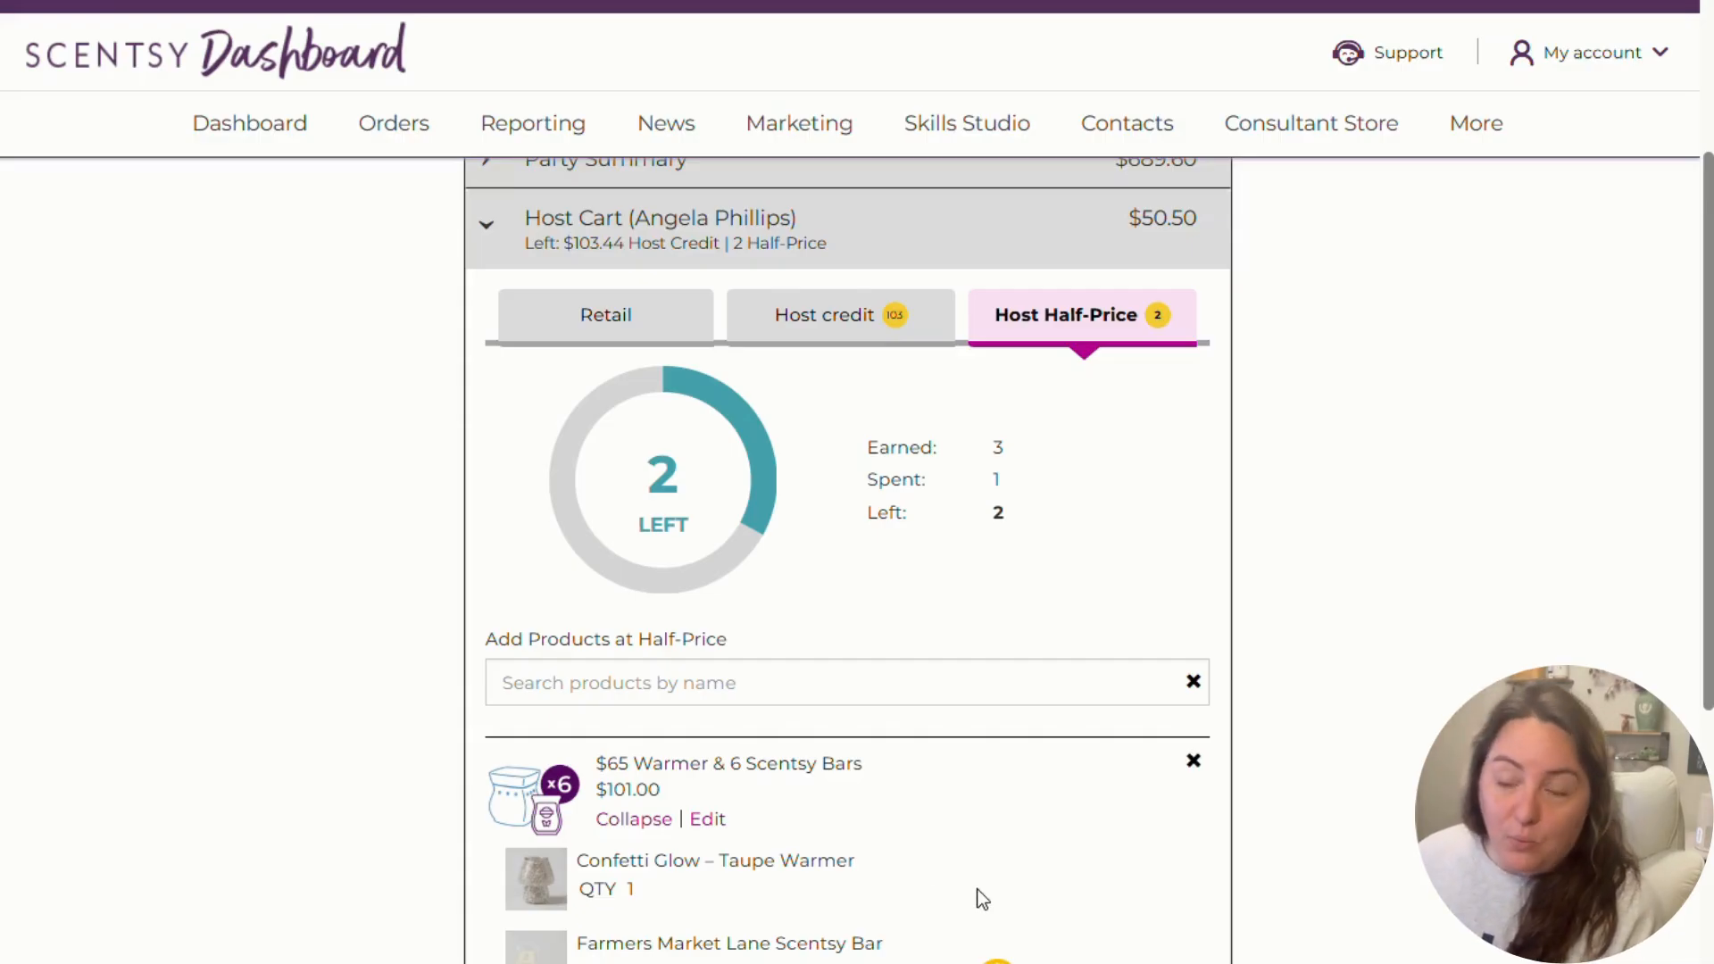
- Edit the half-price bundle in the host cart and replace its warmer with the Pick of the Bunch Warmer
click(708, 823)
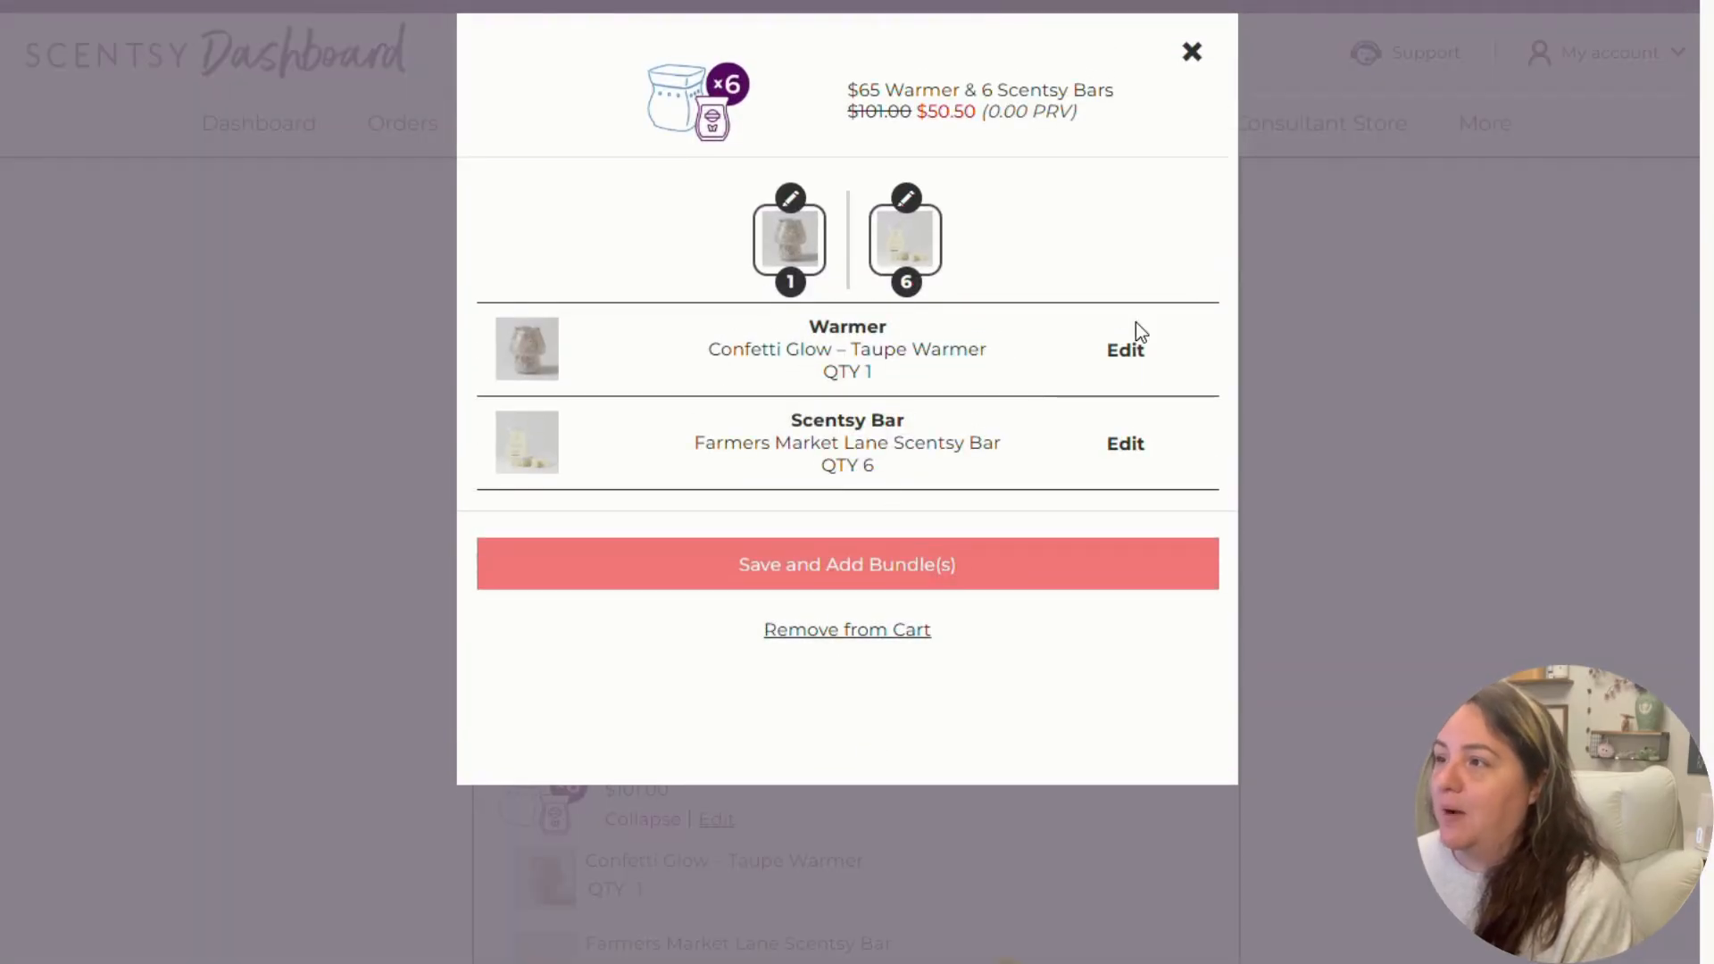
click(1123, 350)
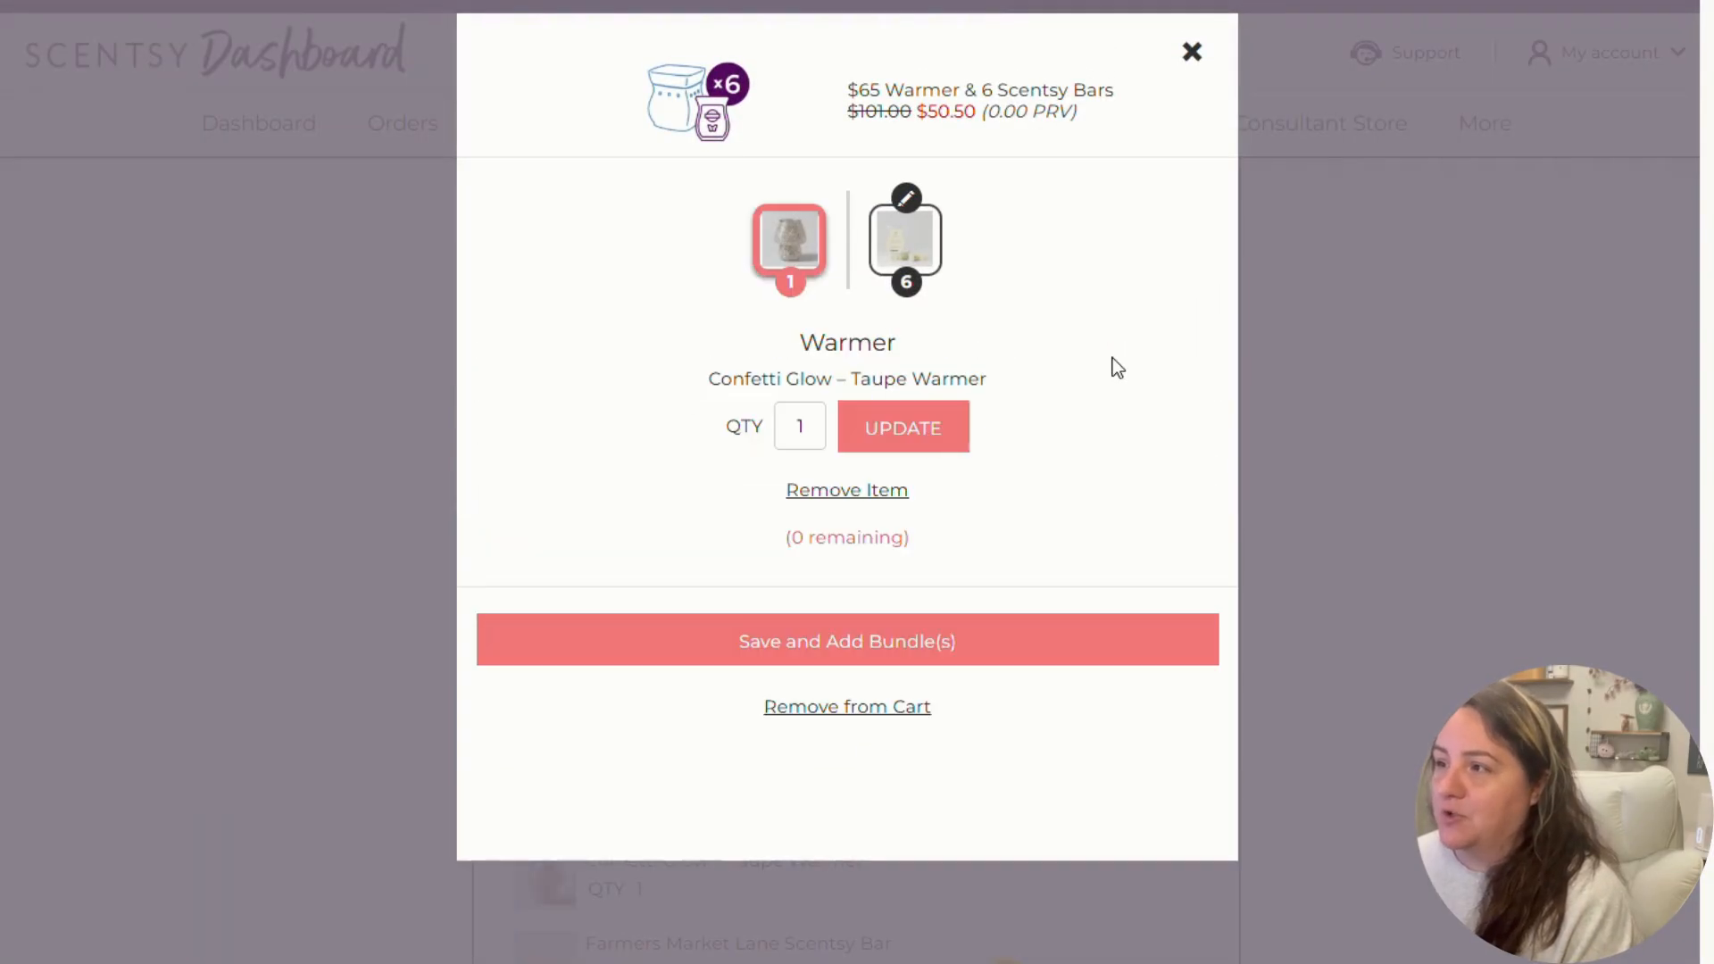
click(813, 493)
click(542, 597)
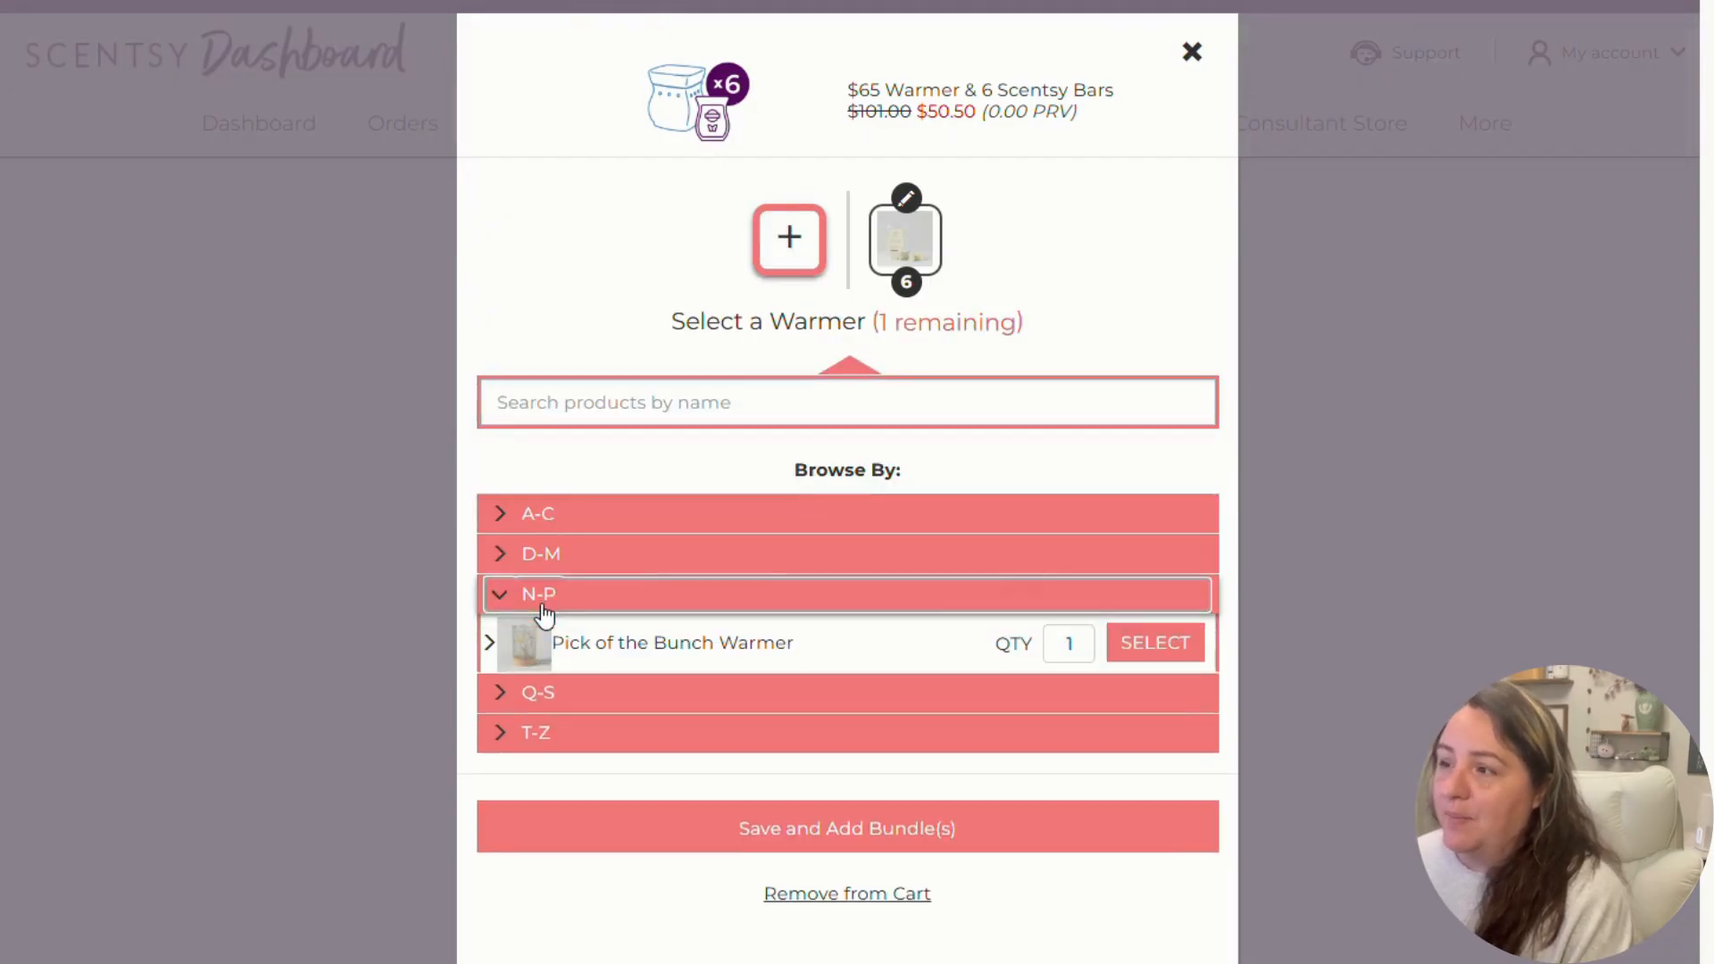
click(1161, 648)
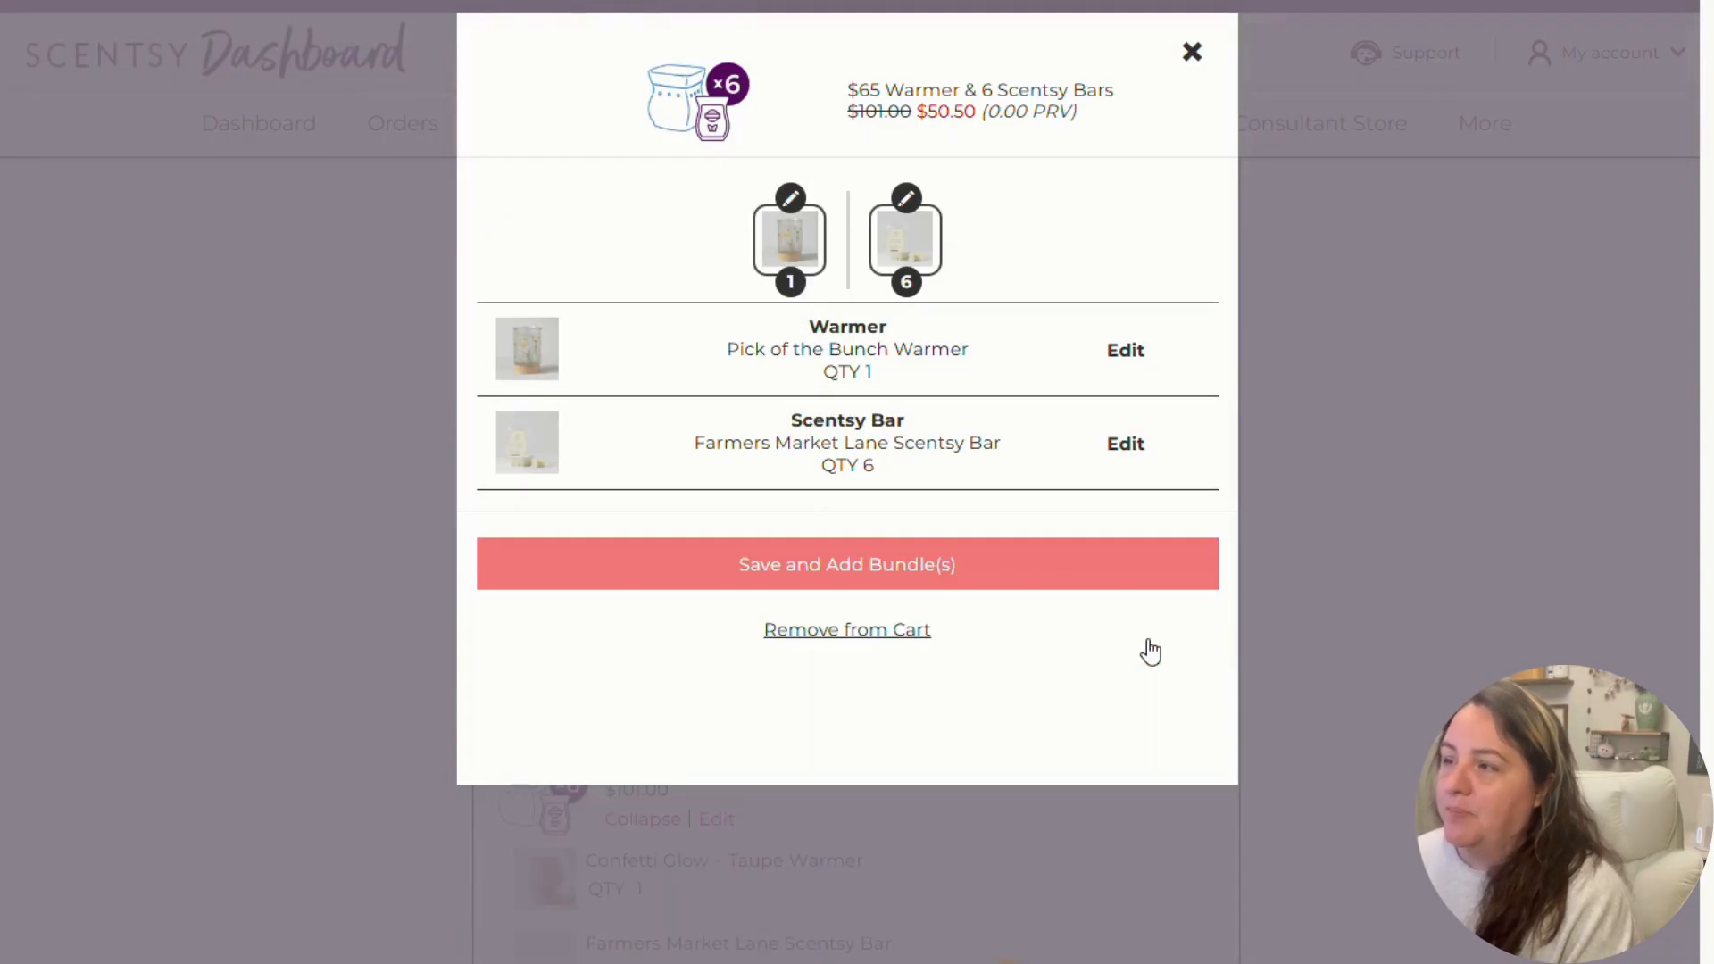
- Set the bundle's Farmers Market Lane Scentsy Bar quantity to 4
click(1126, 455)
double_click(788, 425)
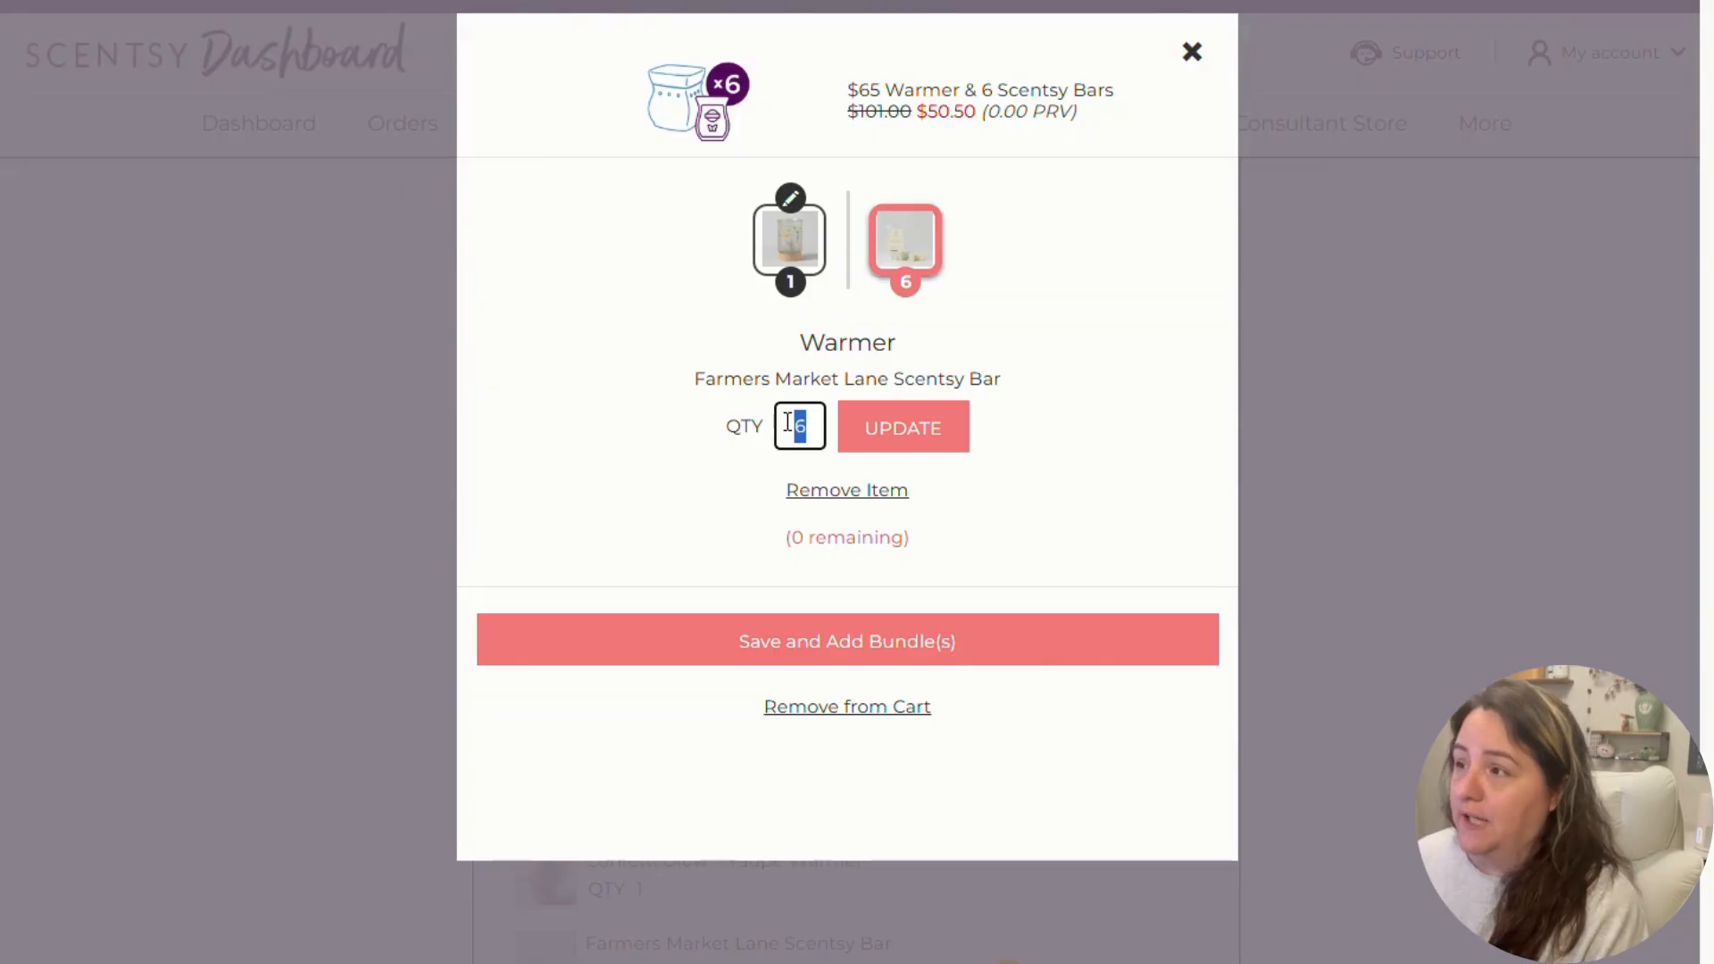
click(892, 428)
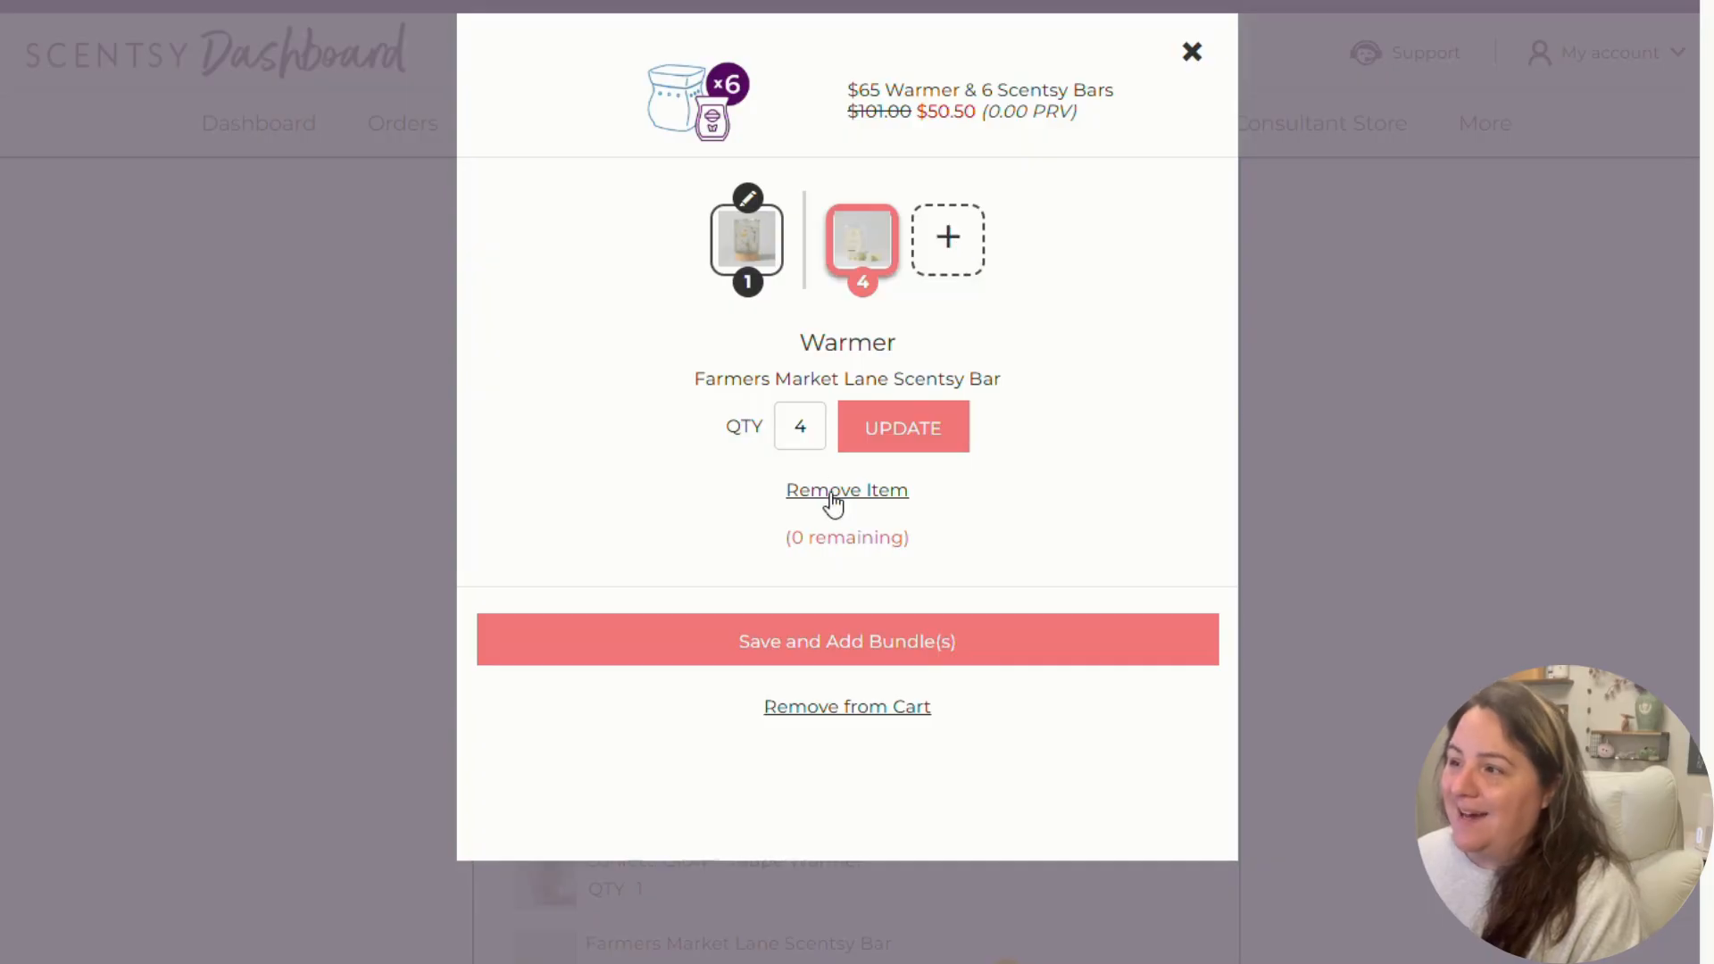
- Fill the bundle's open bar slots with two Magnolia Linen Scentsy Bars and save the bundle to the host cart
click(944, 247)
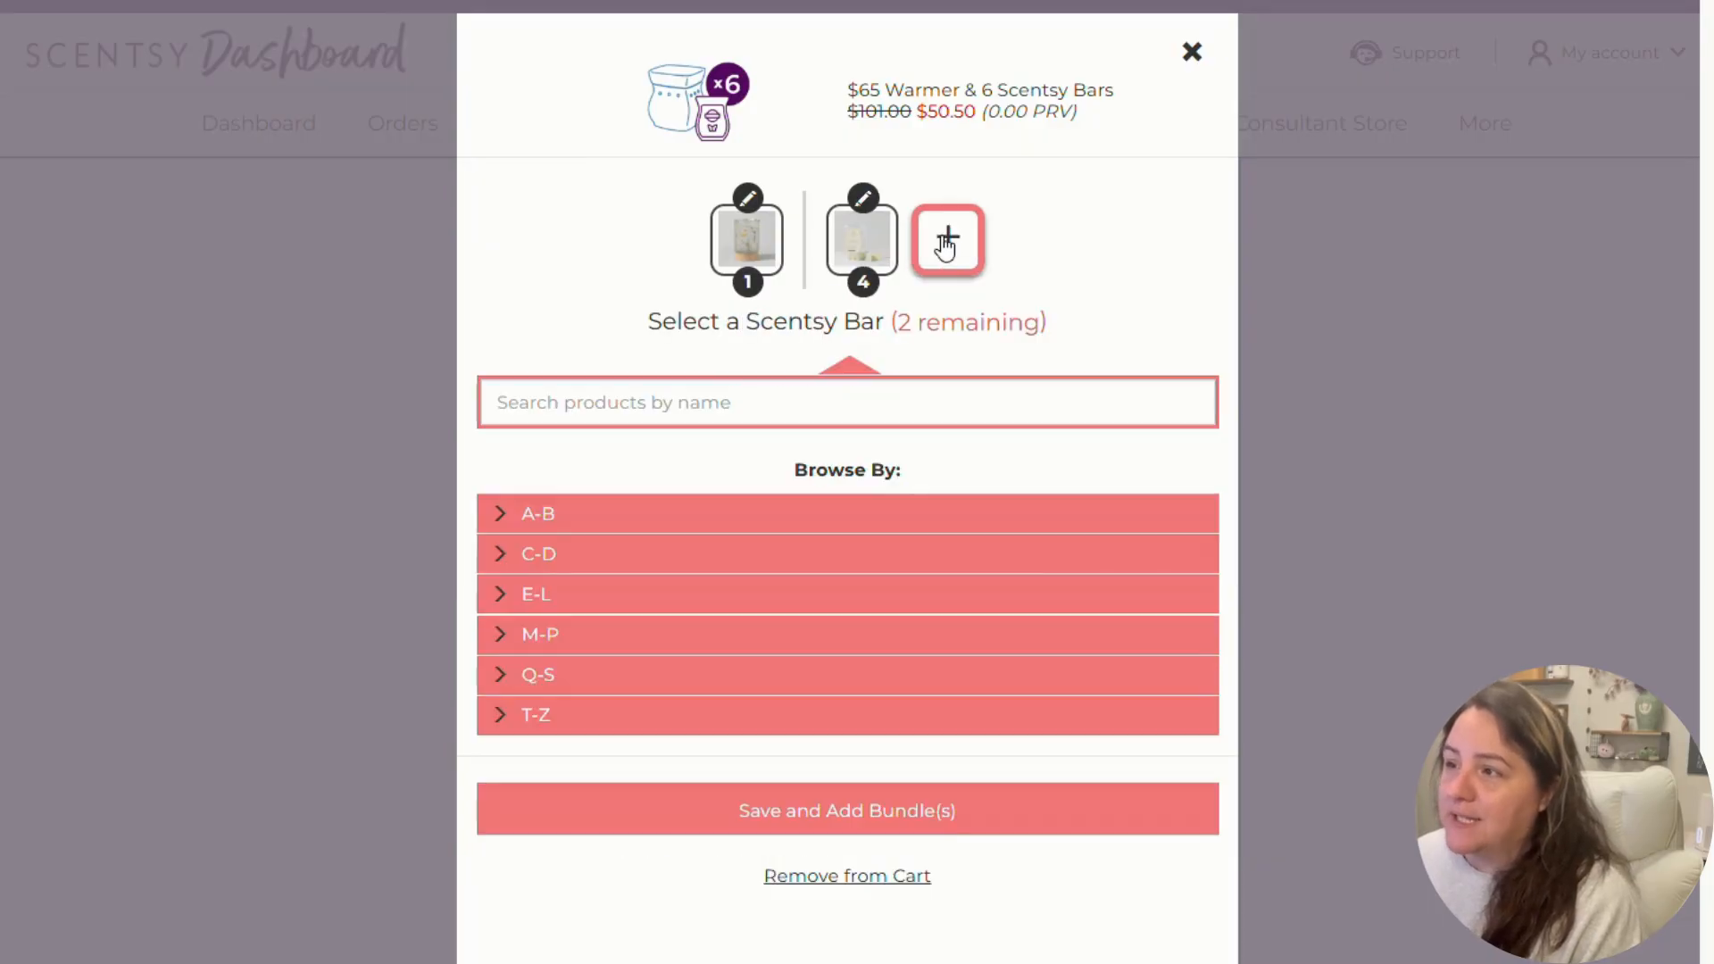
click(619, 398)
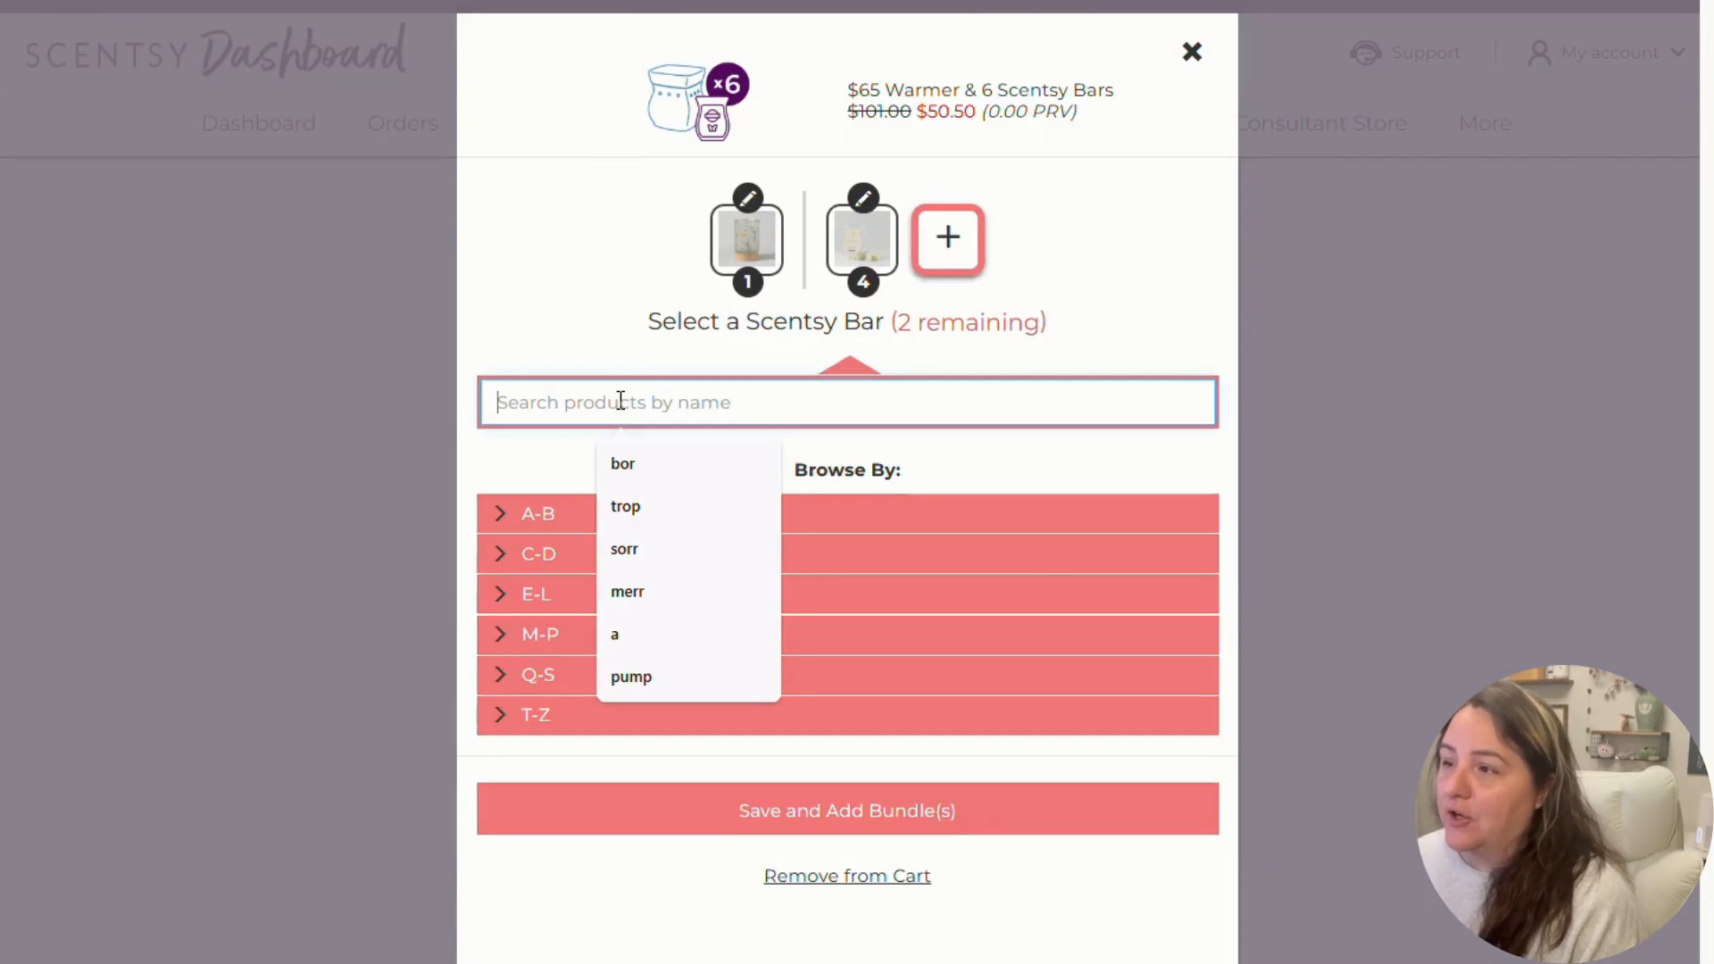
click(509, 634)
click(1150, 749)
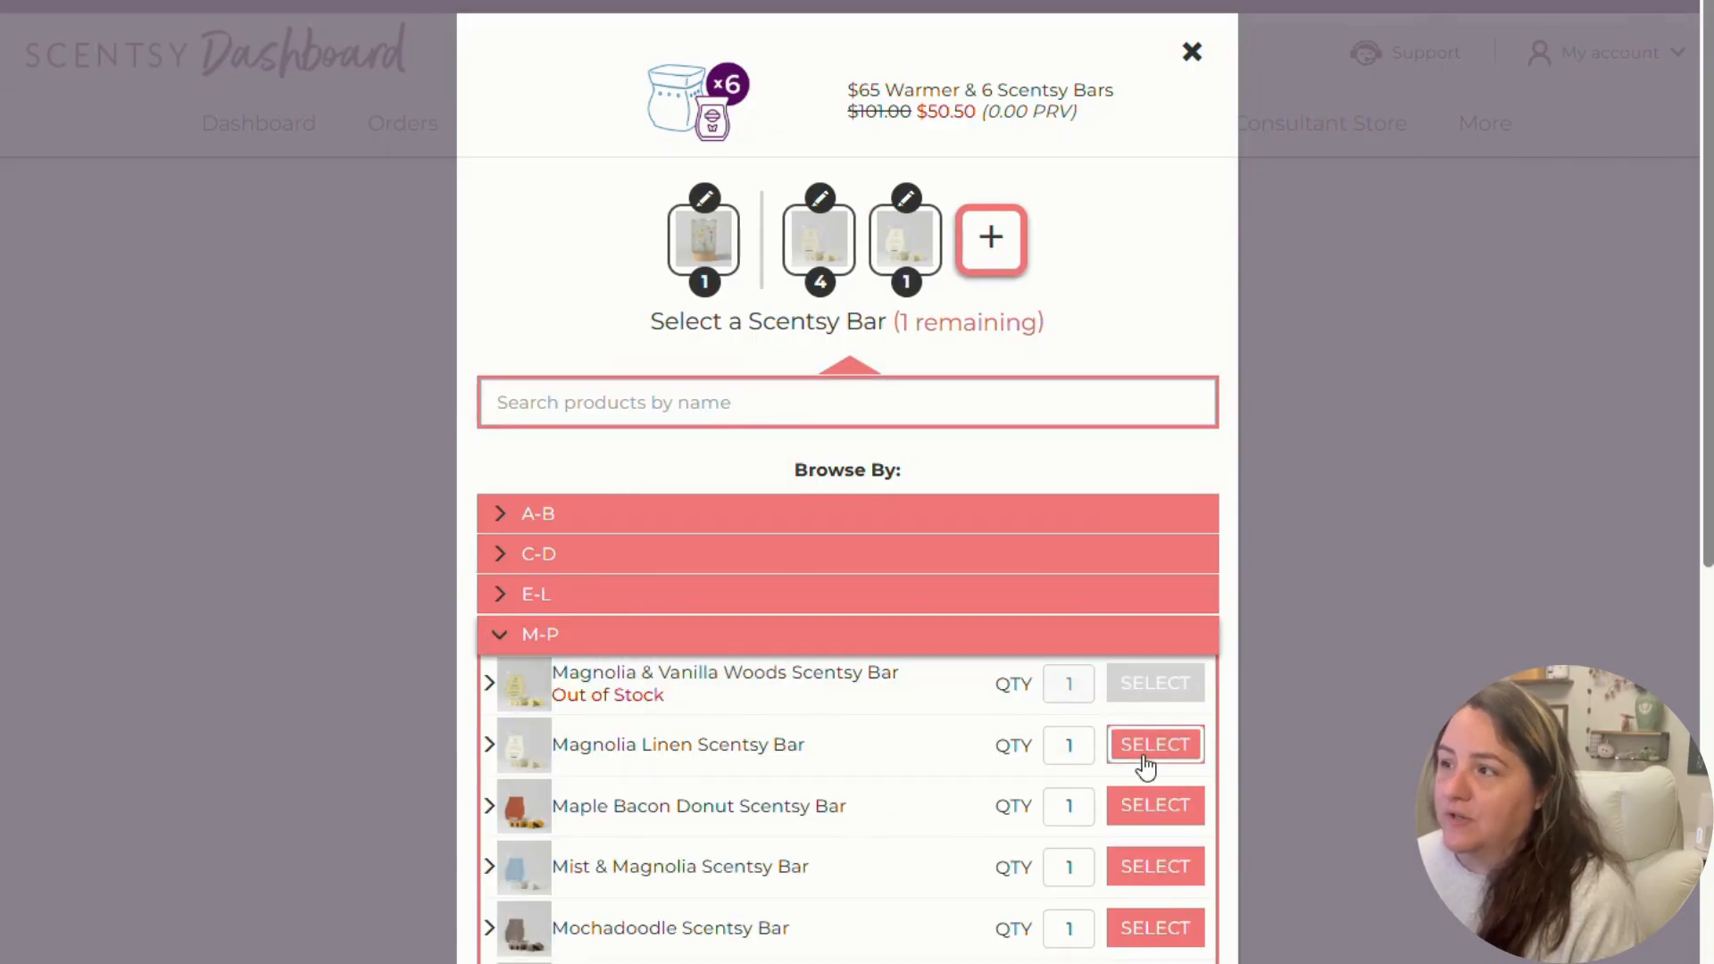
click(1150, 749)
click(891, 674)
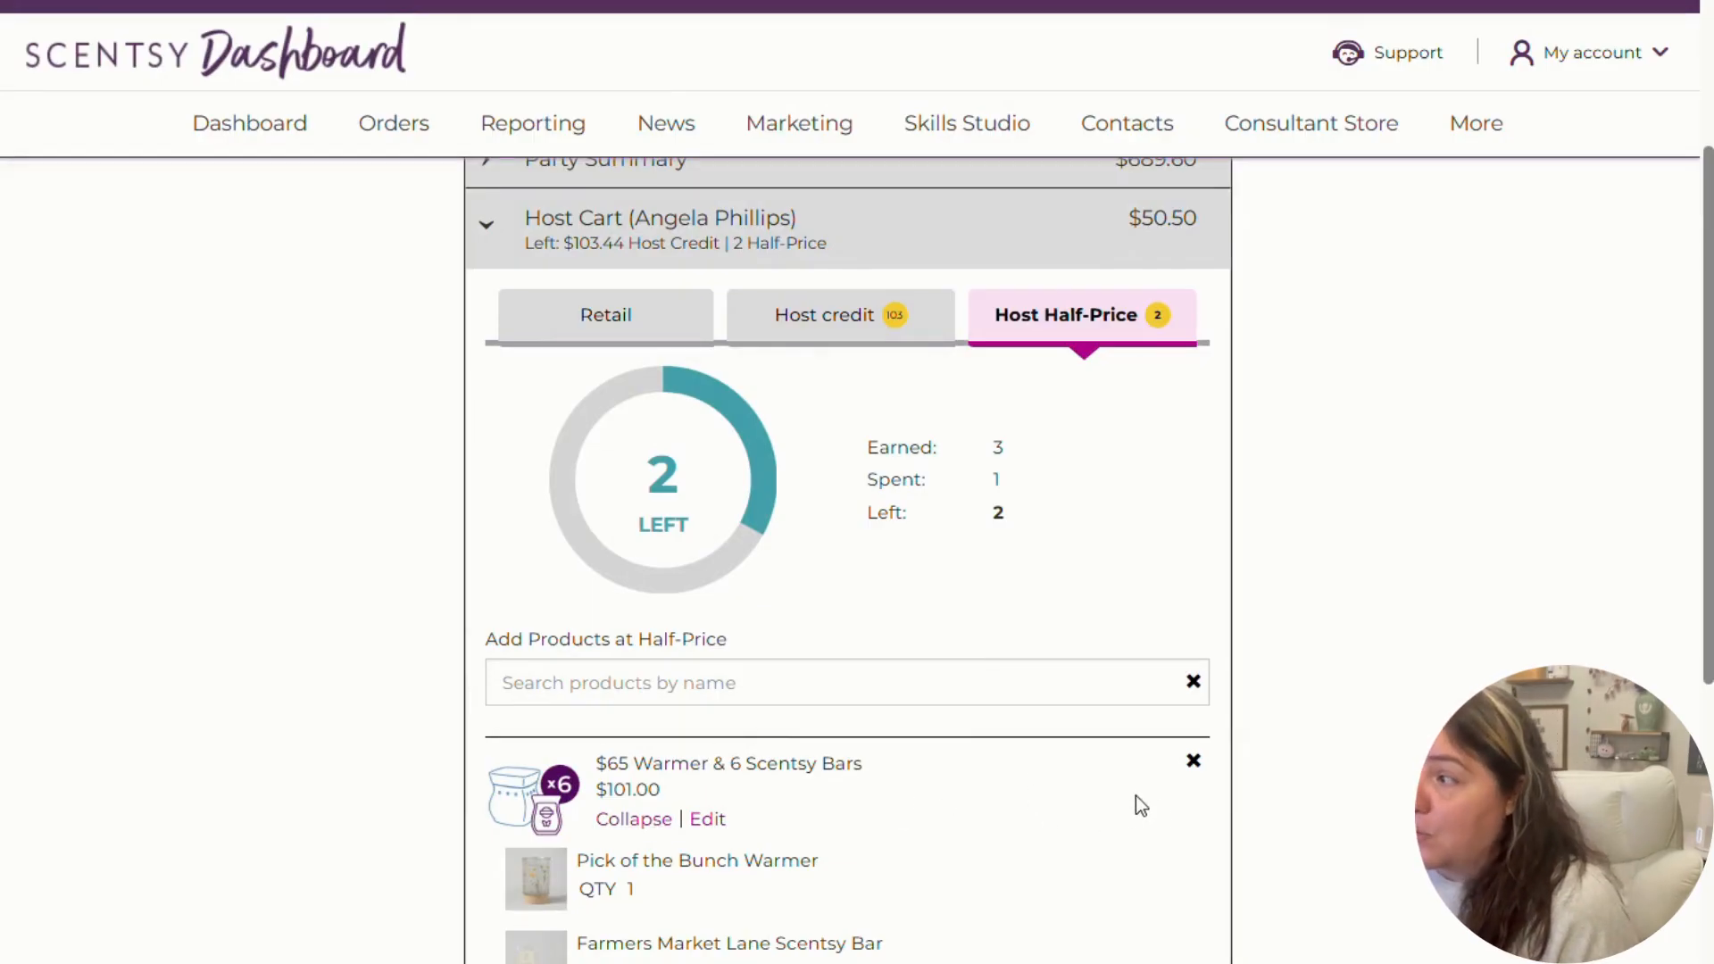
- Remove the $65 Warmer & 6 Scentsy Bars bundle from the host cart and search the half-price products for "6" and "3"
click(1194, 761)
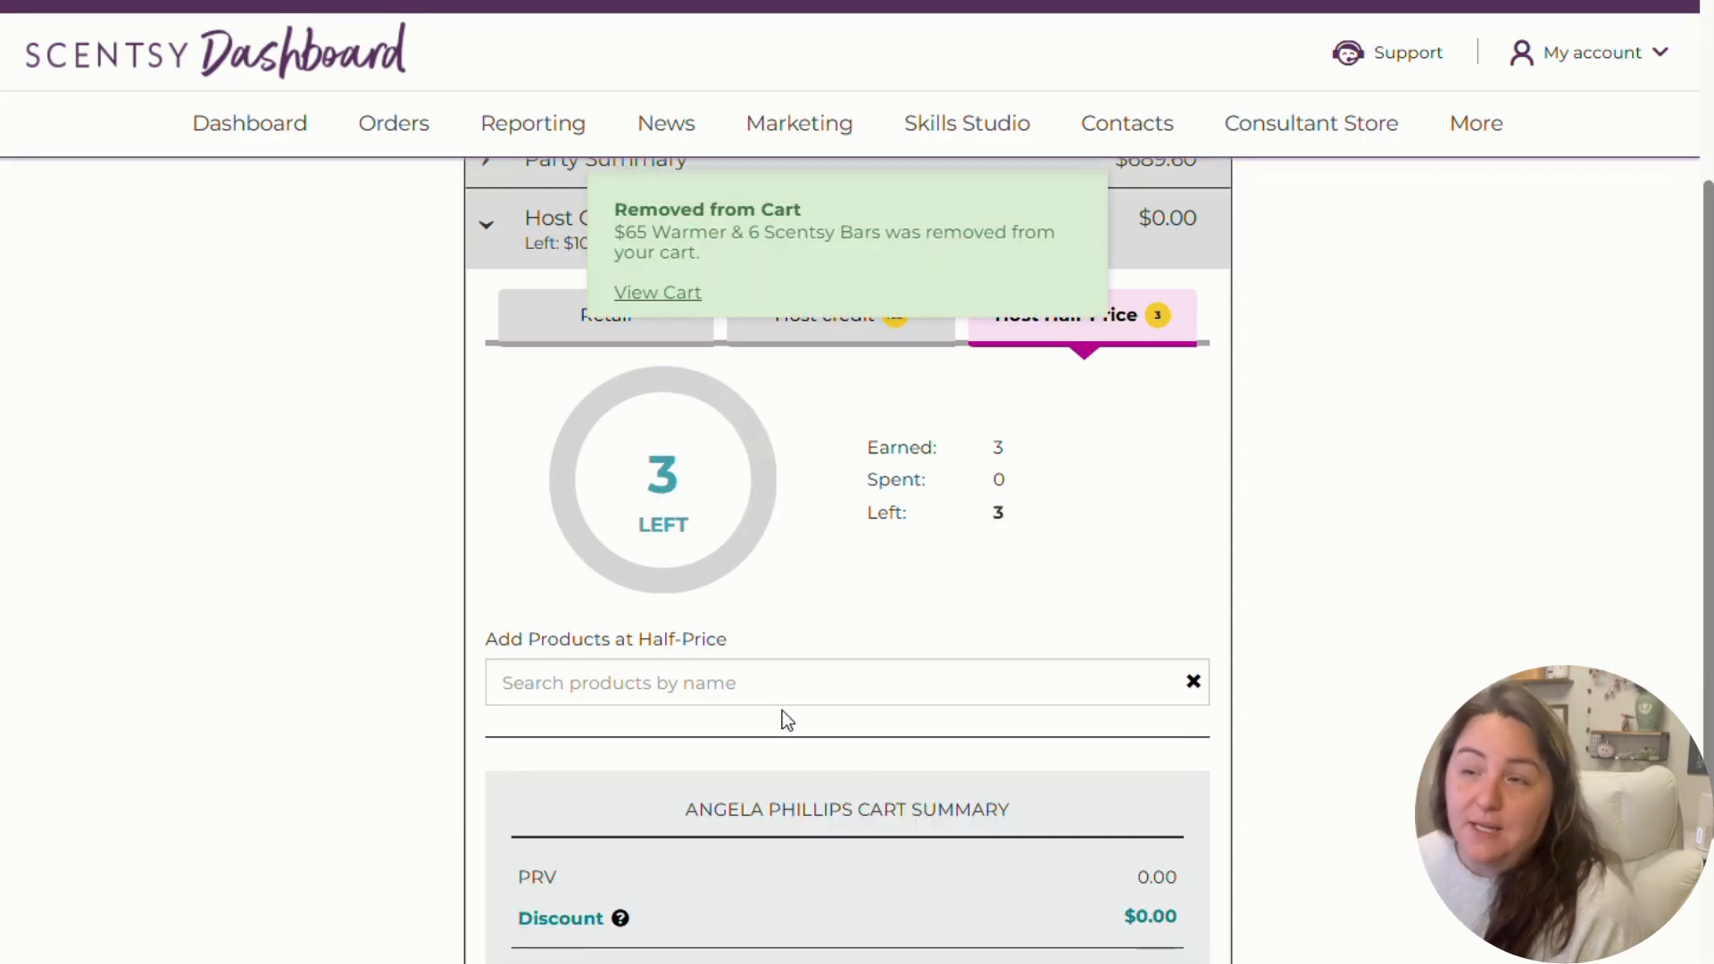
click(668, 700)
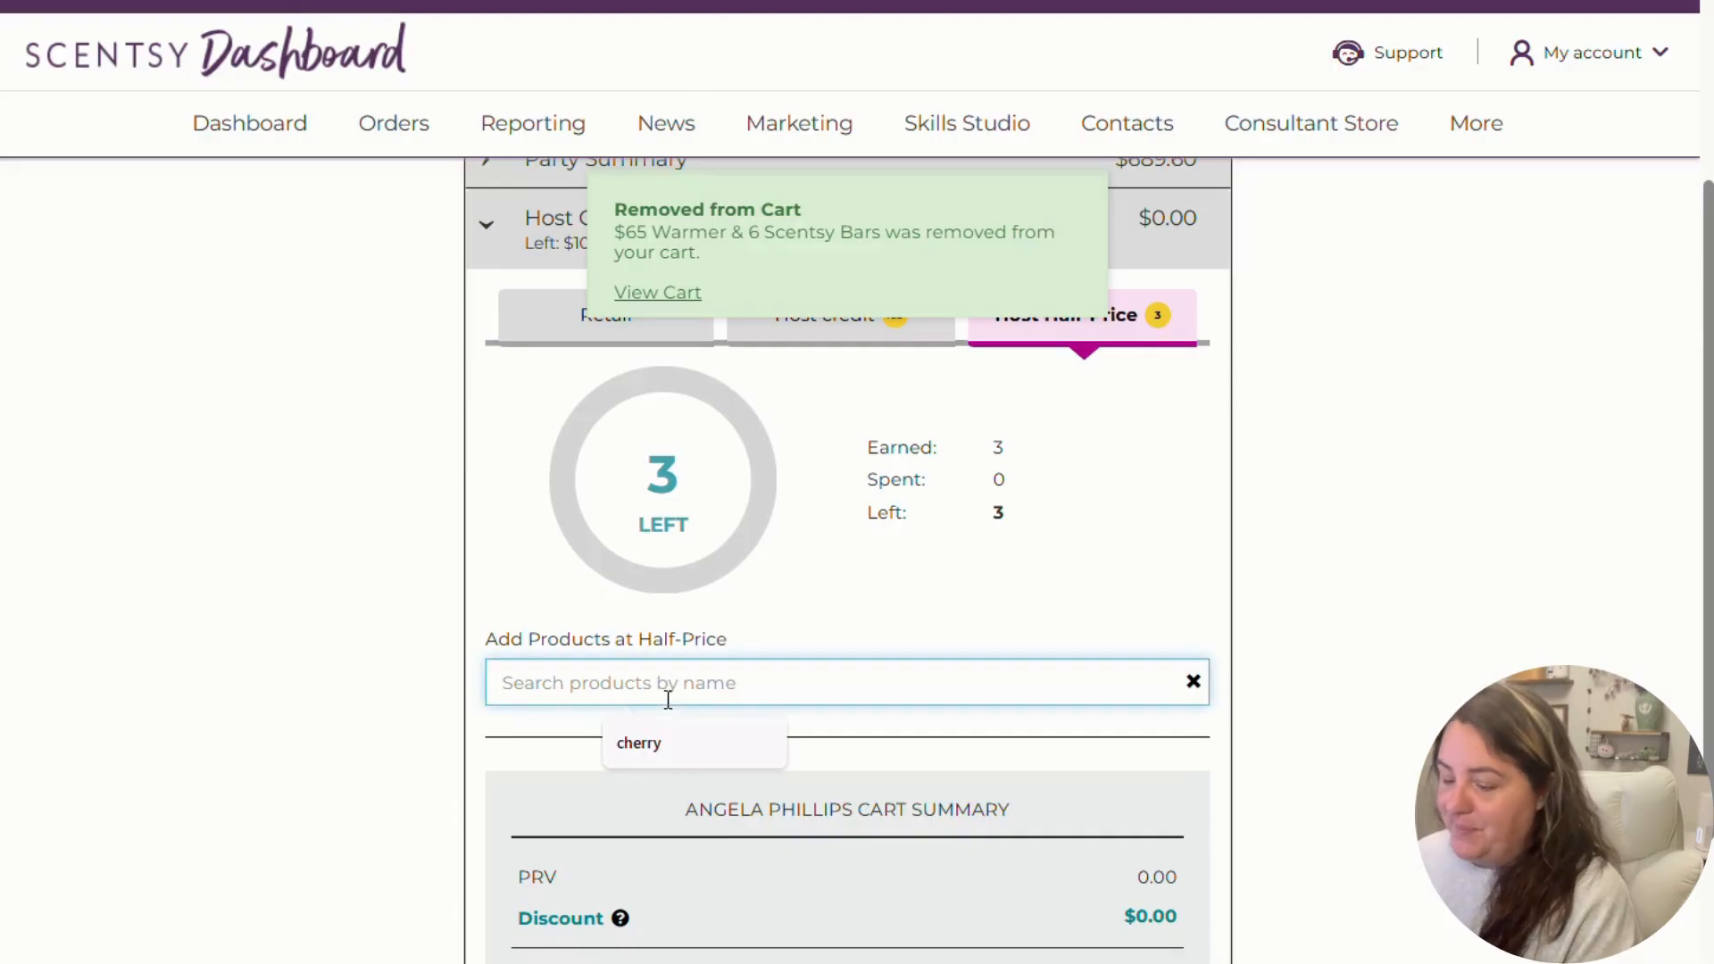
text(6)
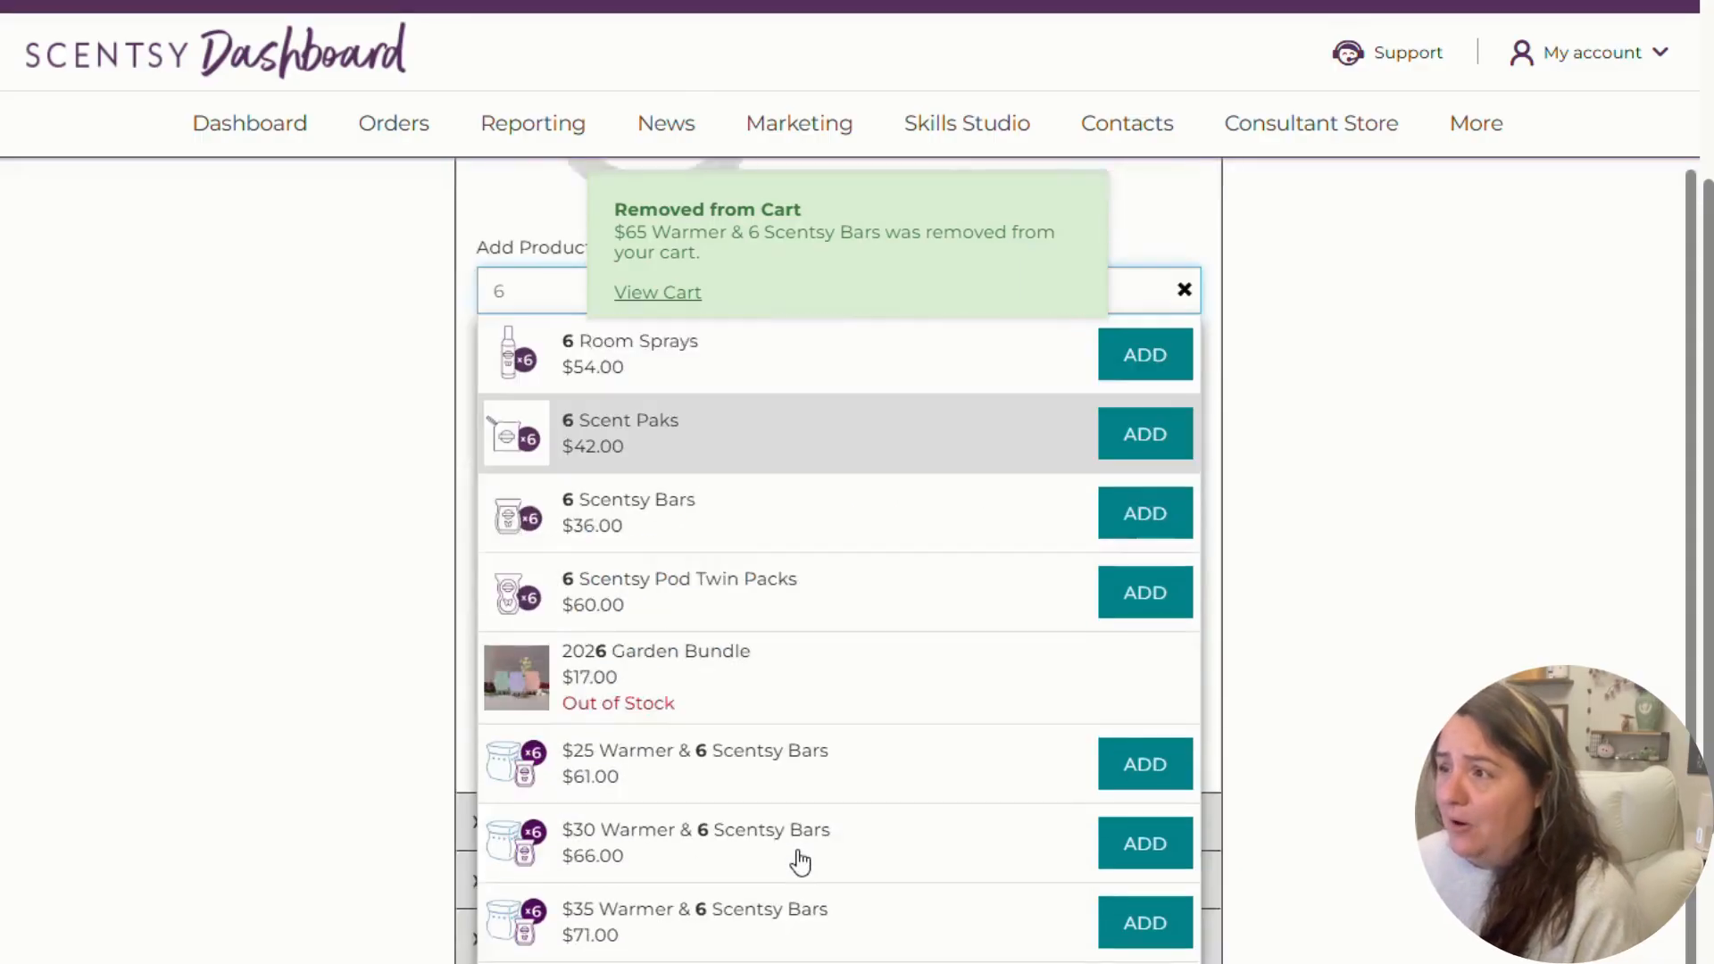
key(BackSpace)
text(3)
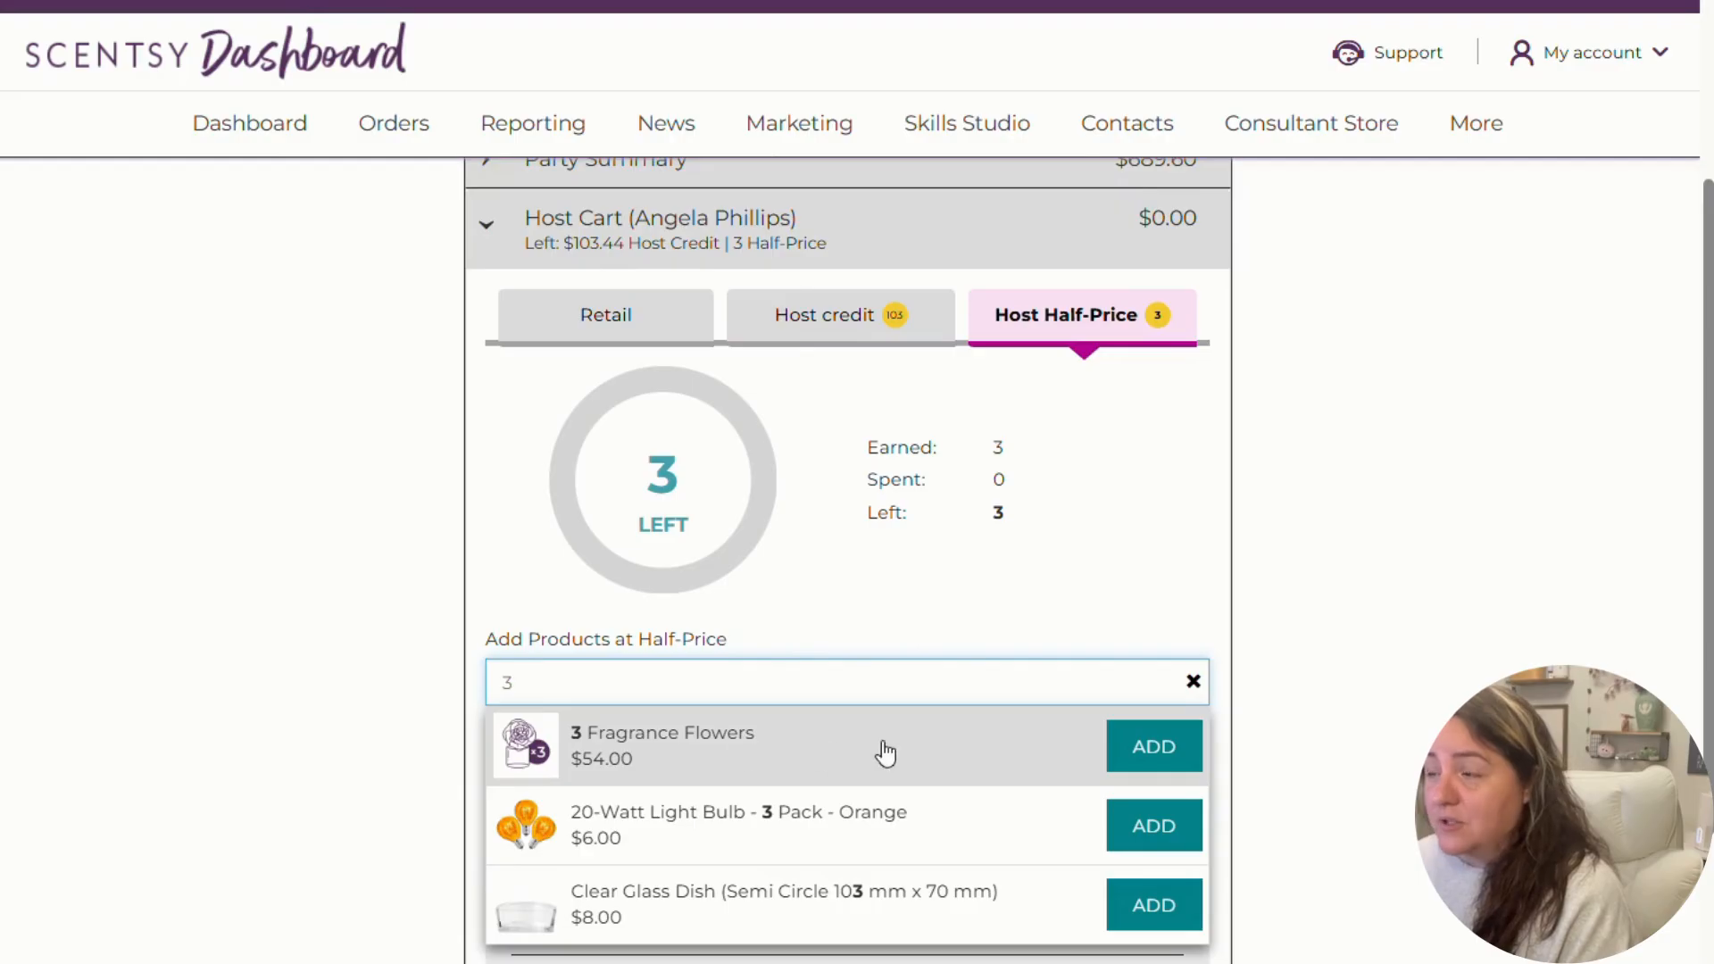
- Search the half-price products for "scent circle" and start building one 2 Scent Circle 3-Packs bundle
drag(634, 682, 423, 678)
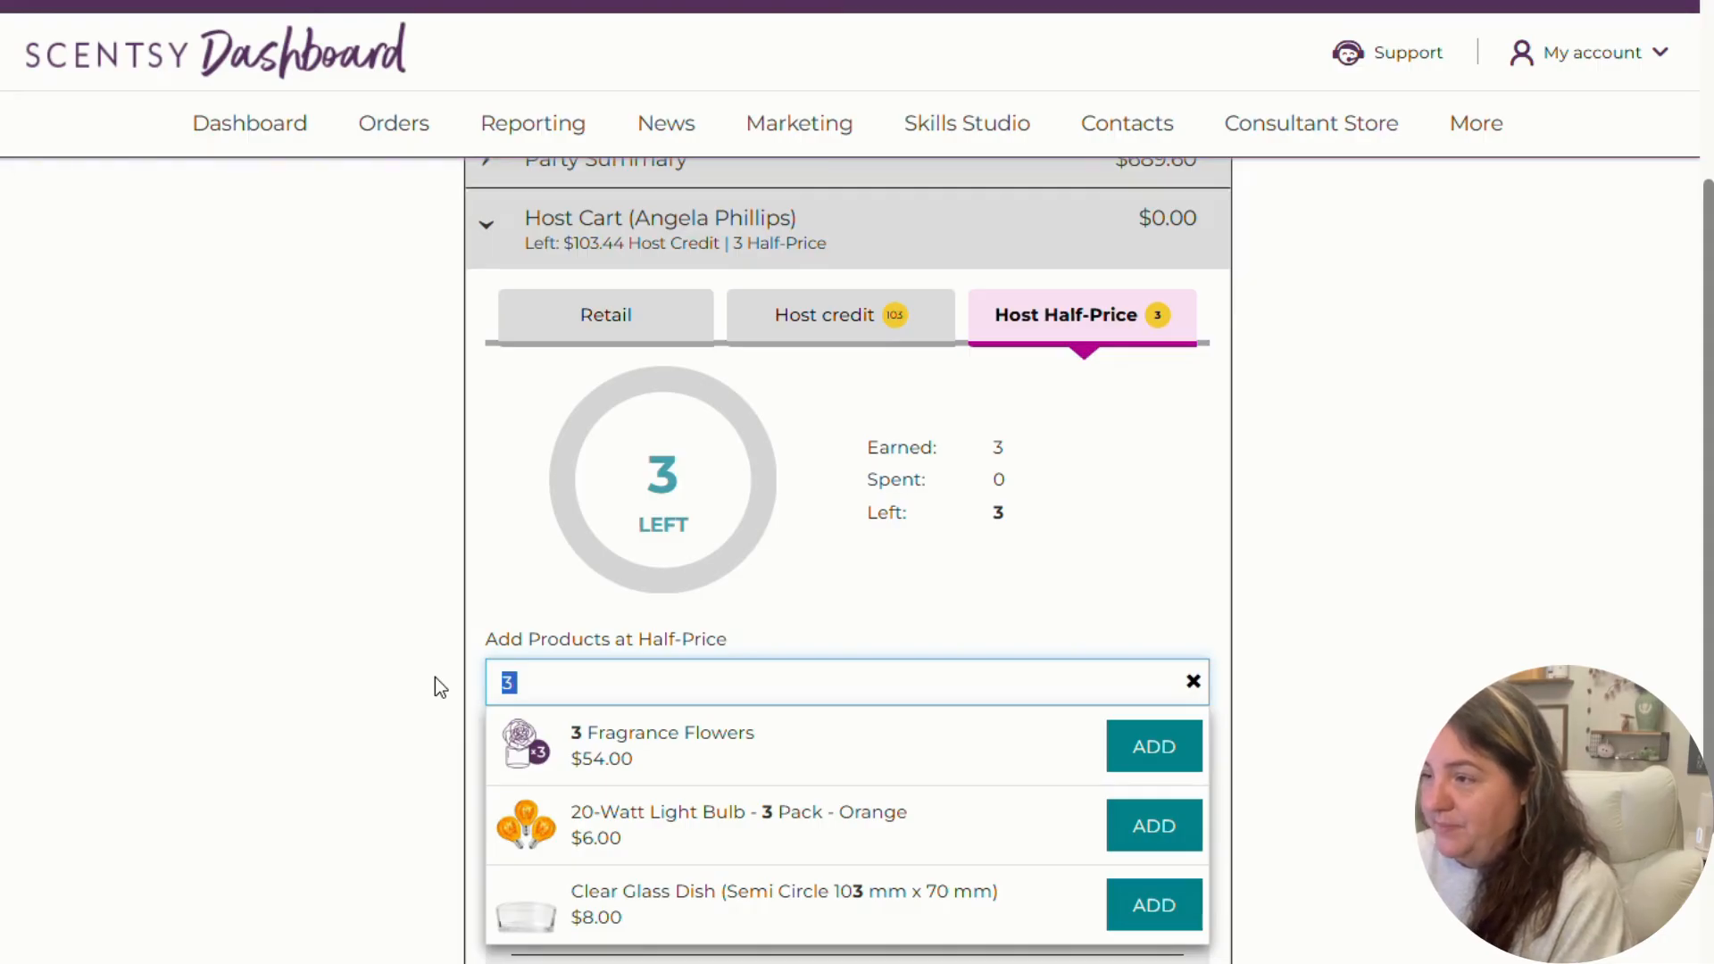
text(scent circle)
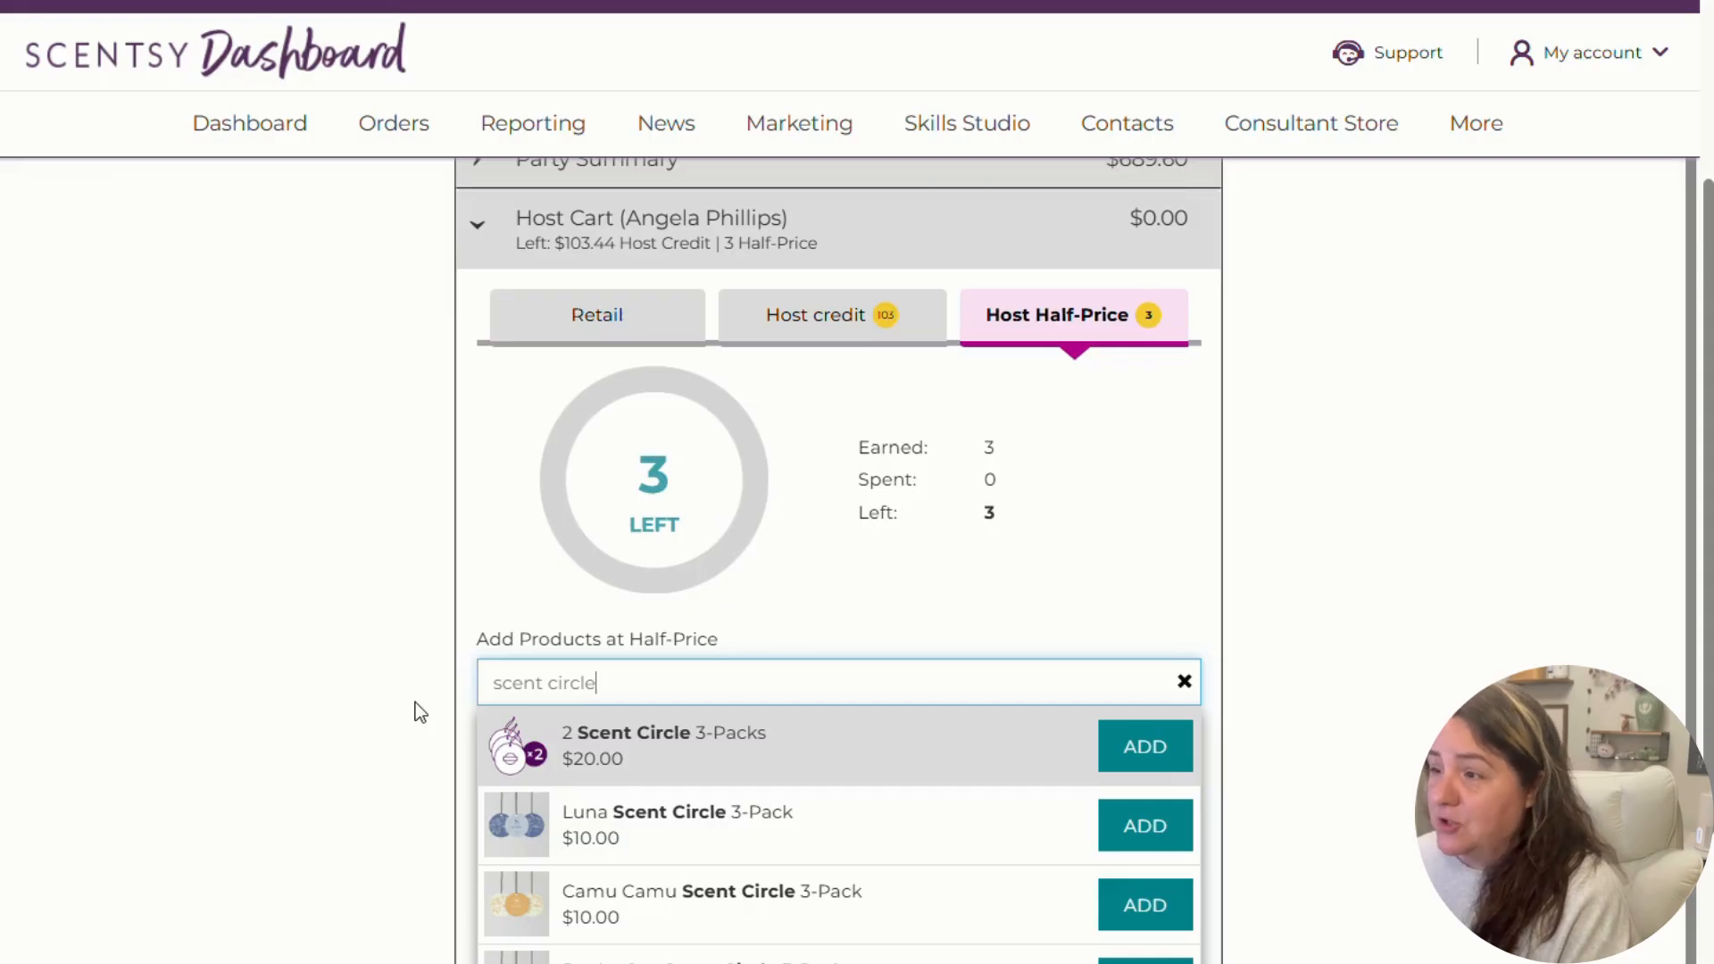
scroll(571, 821, down, 5)
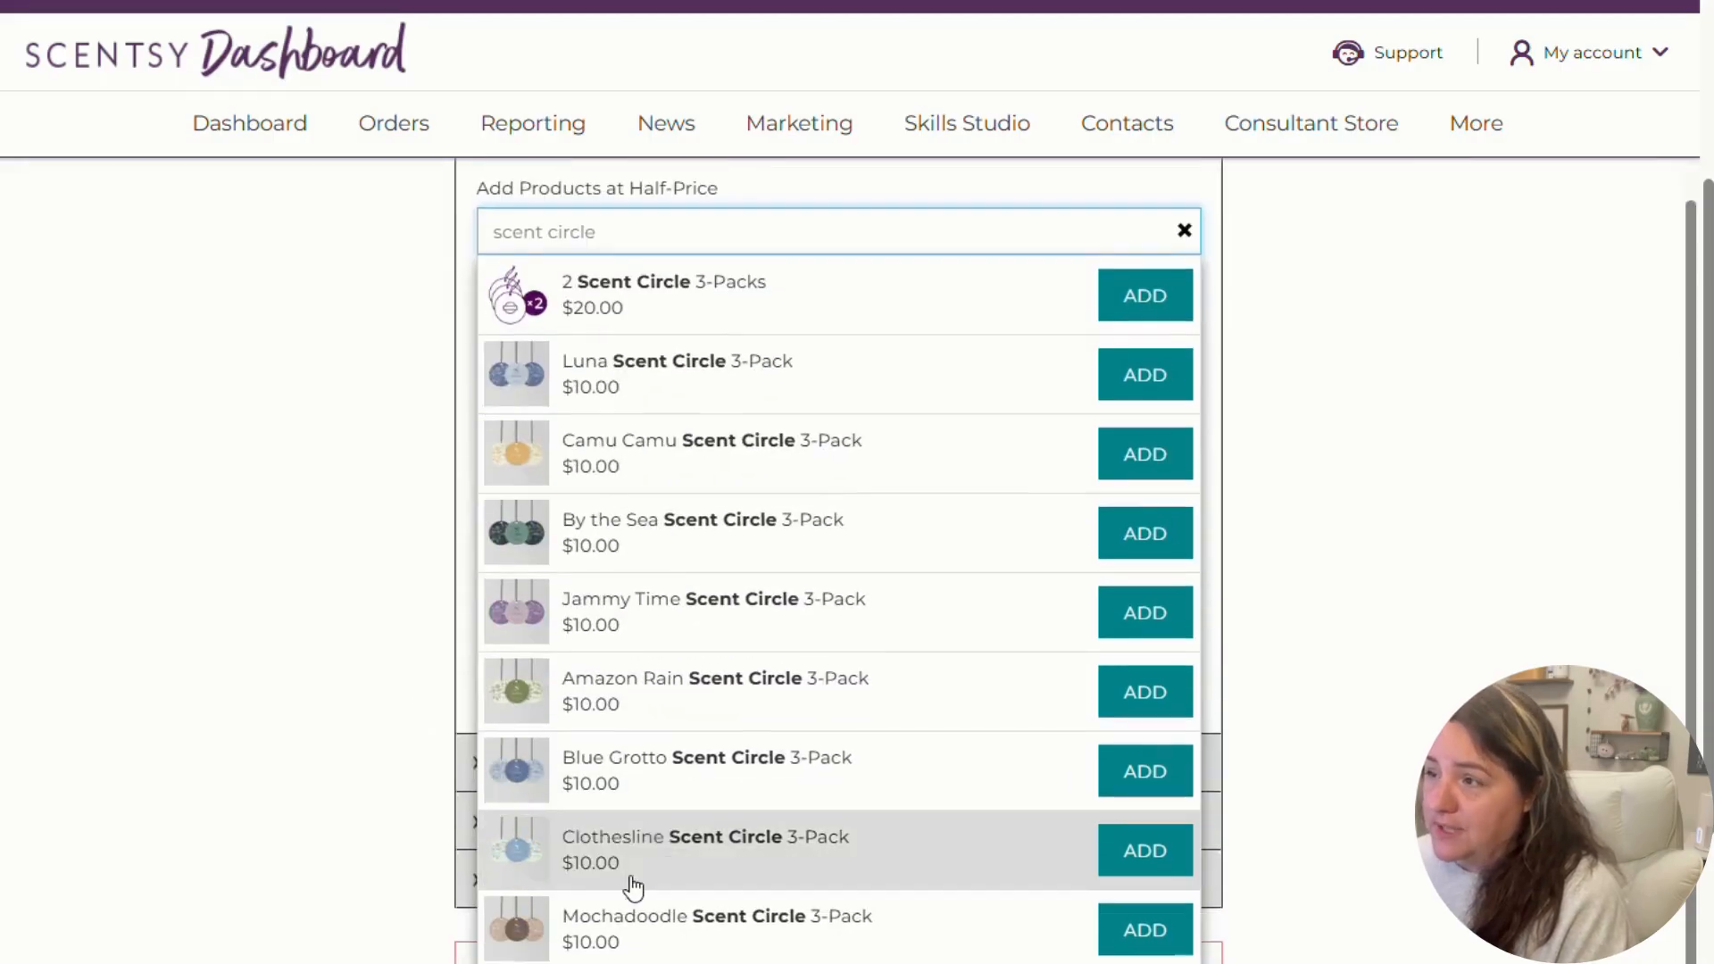
scroll(589, 768, up, 4)
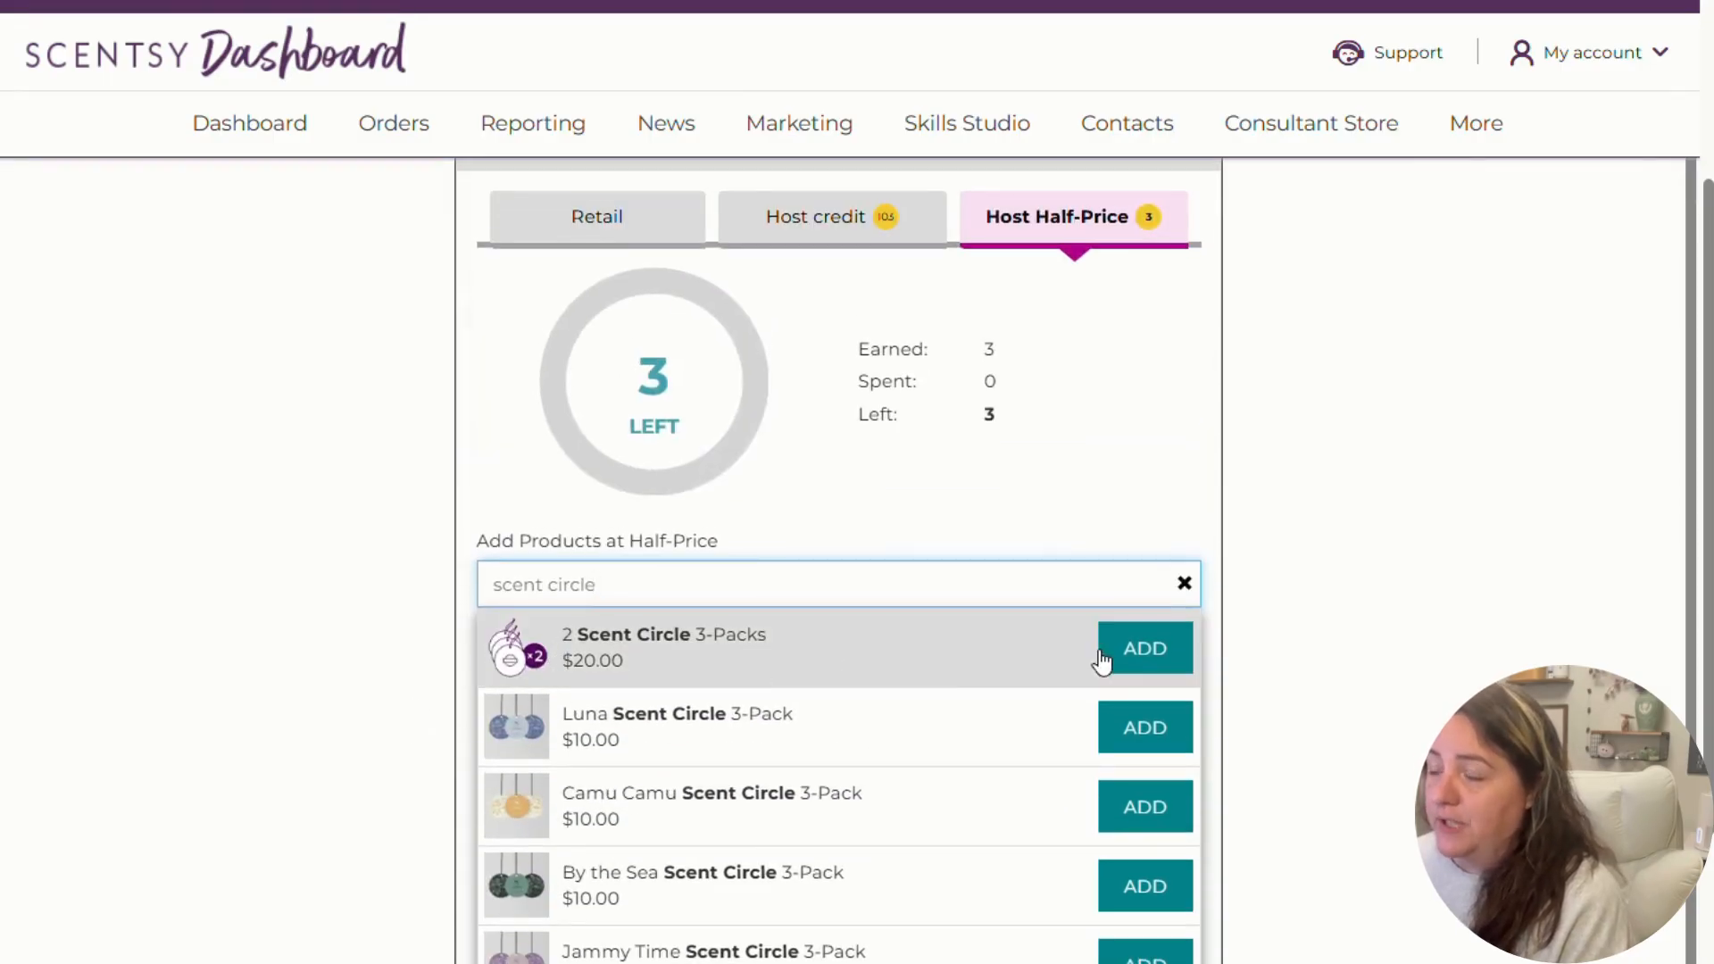
click(1136, 650)
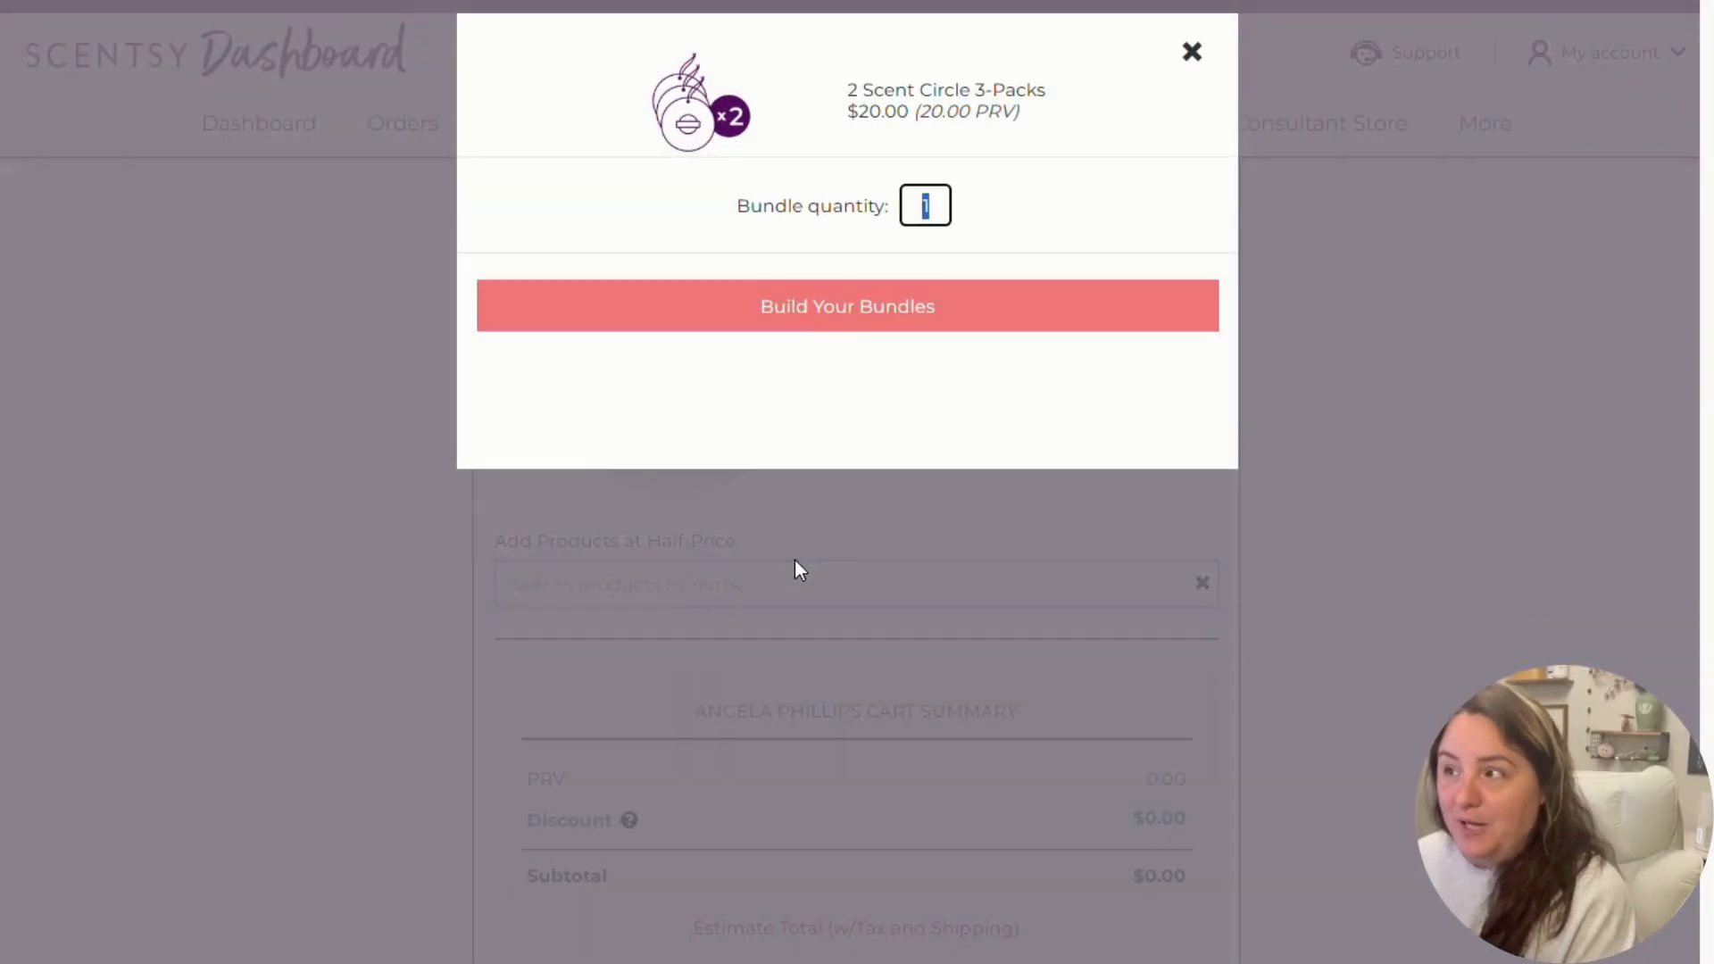
click(834, 314)
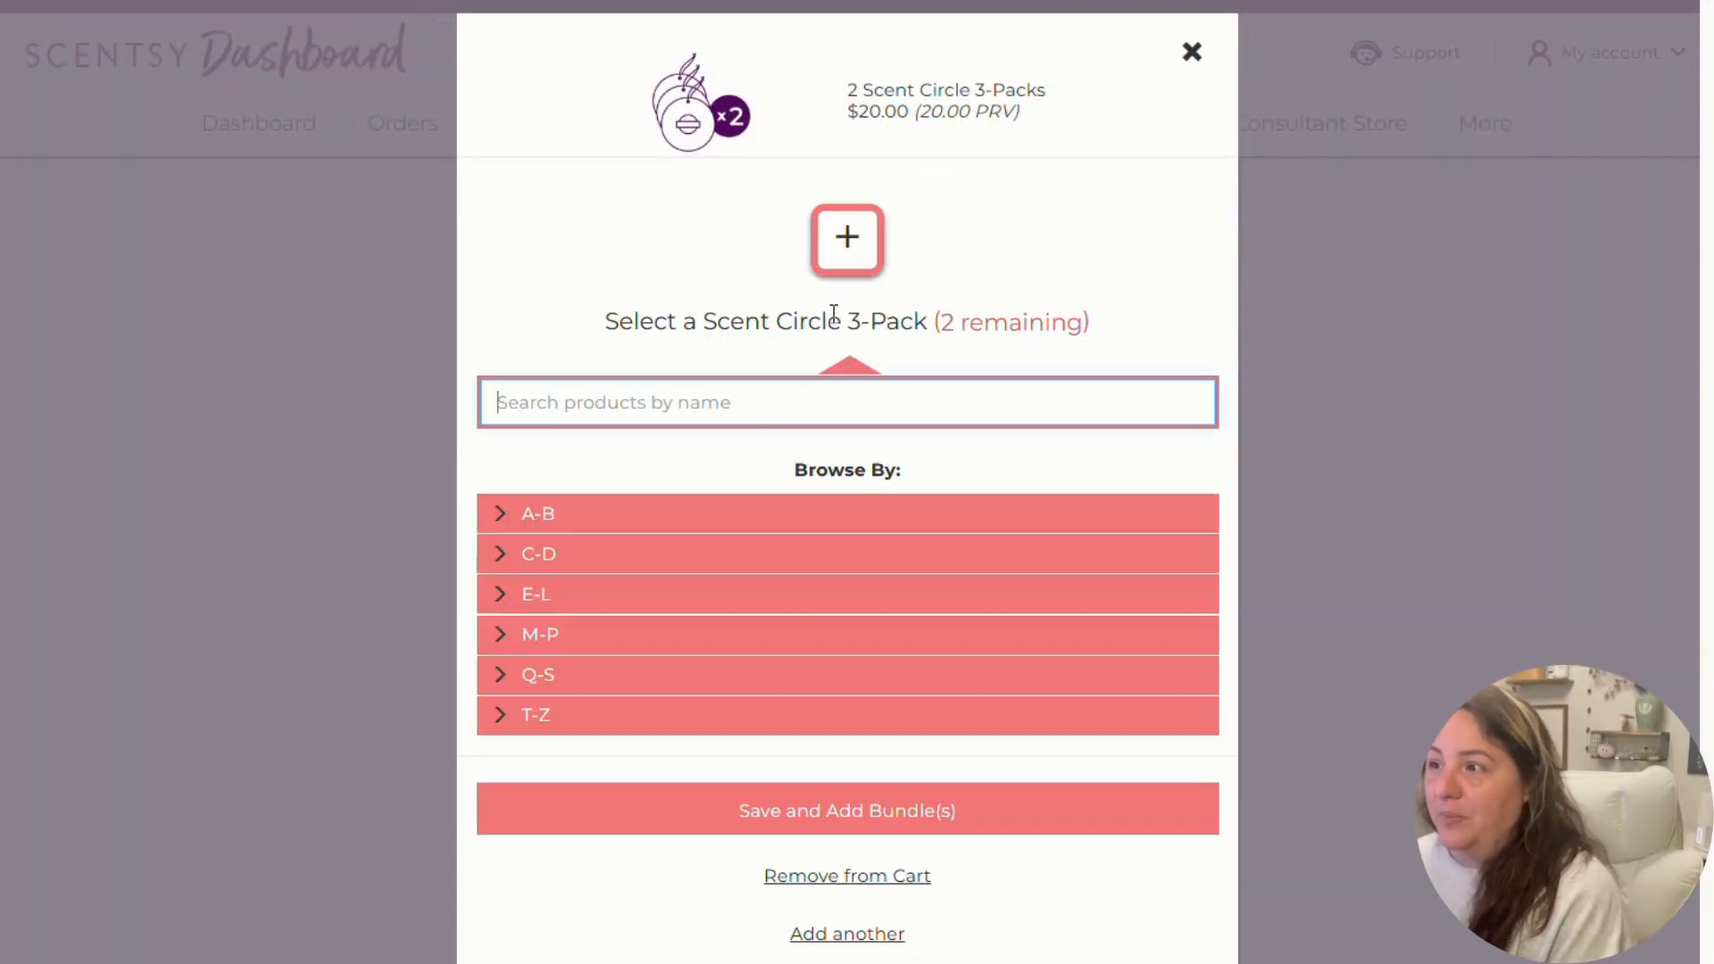
- Fill the bundle with the Jammy Time and Lemon Sugar & Sage Scent Circle 3-Packs and save it to the host cart
click(547, 612)
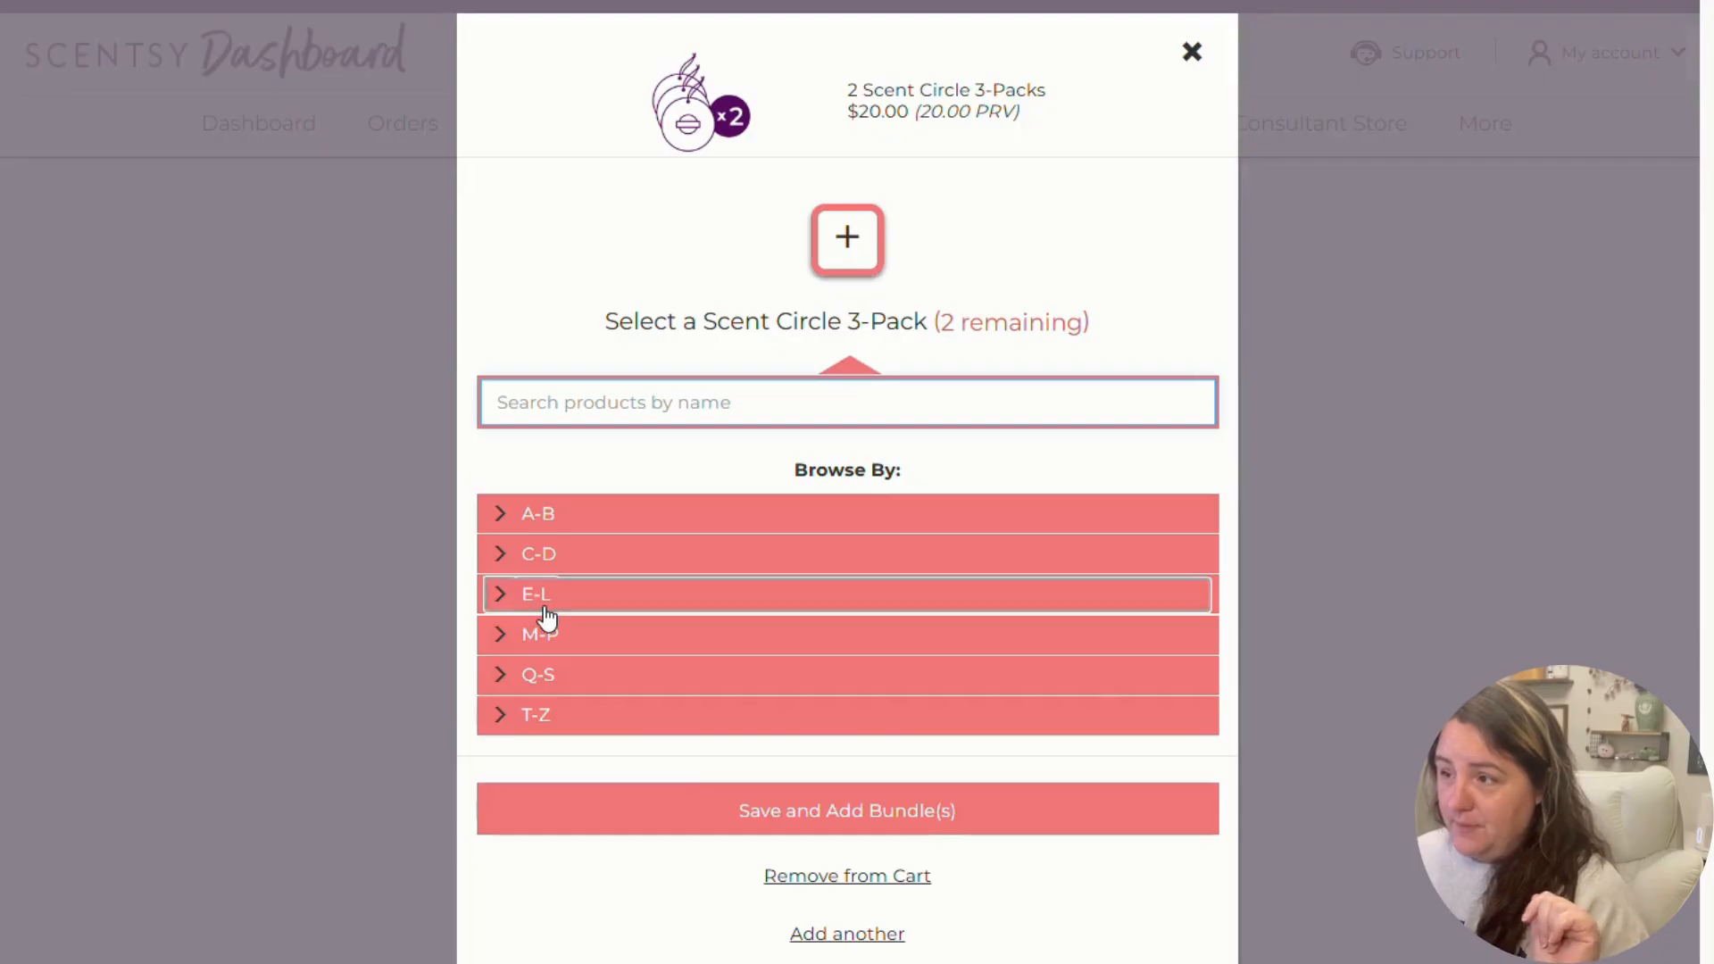
scroll(705, 803, down, 3)
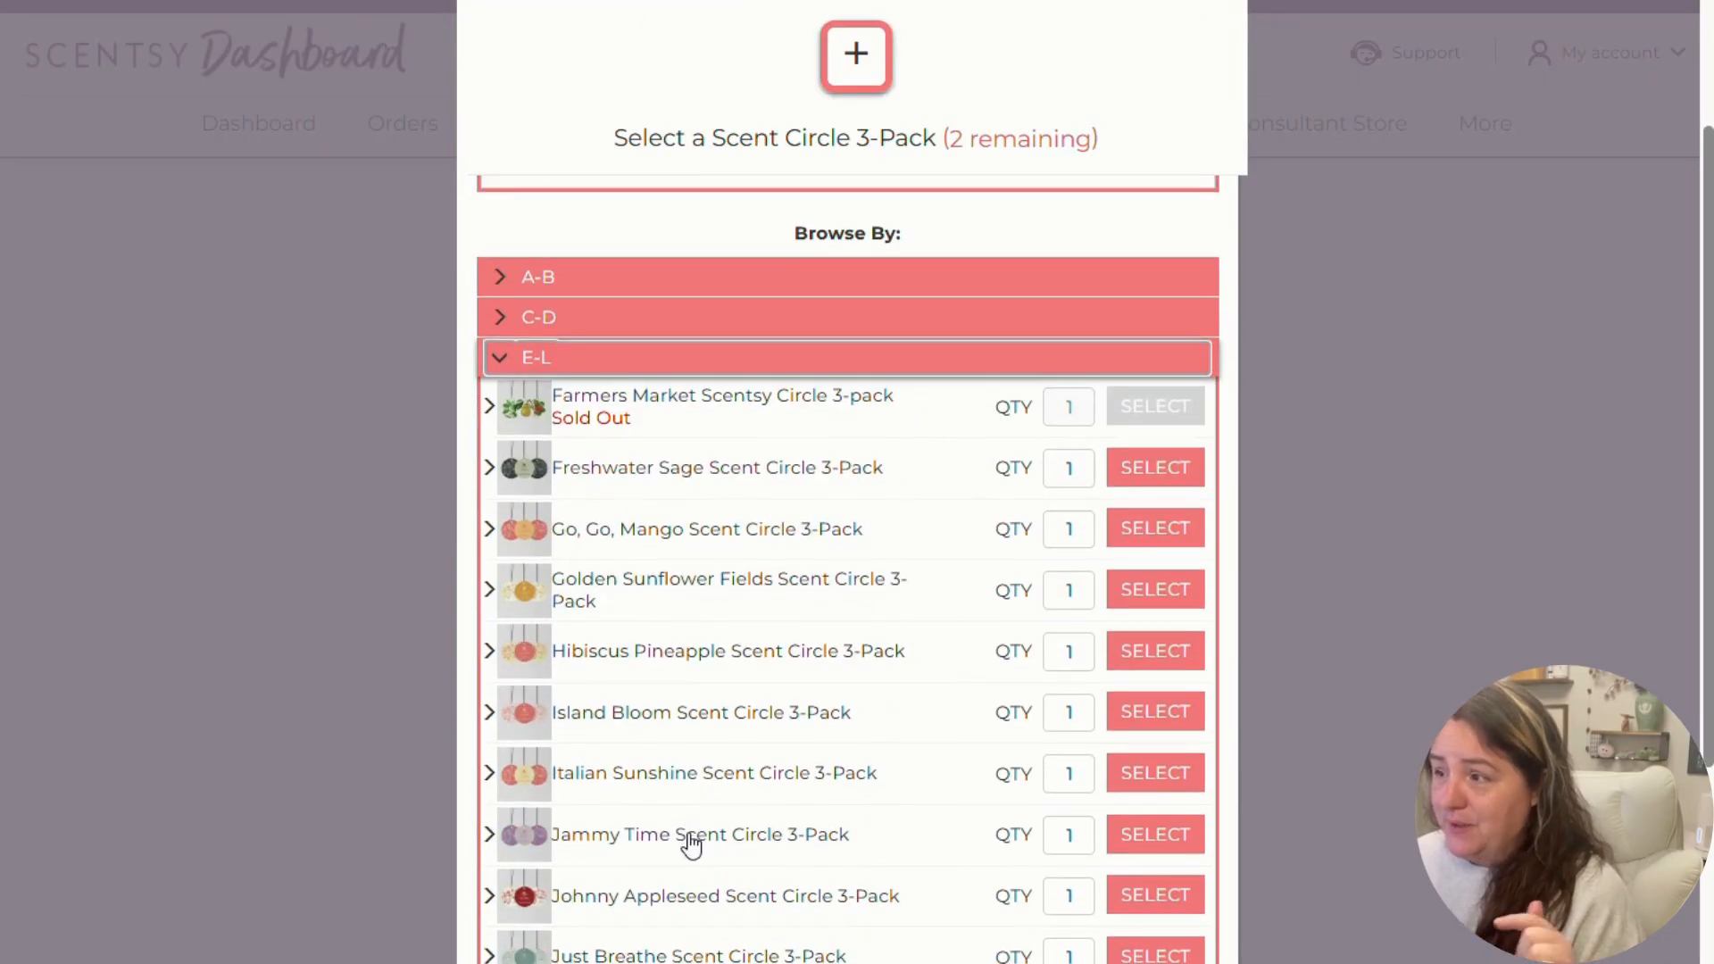
click(1118, 850)
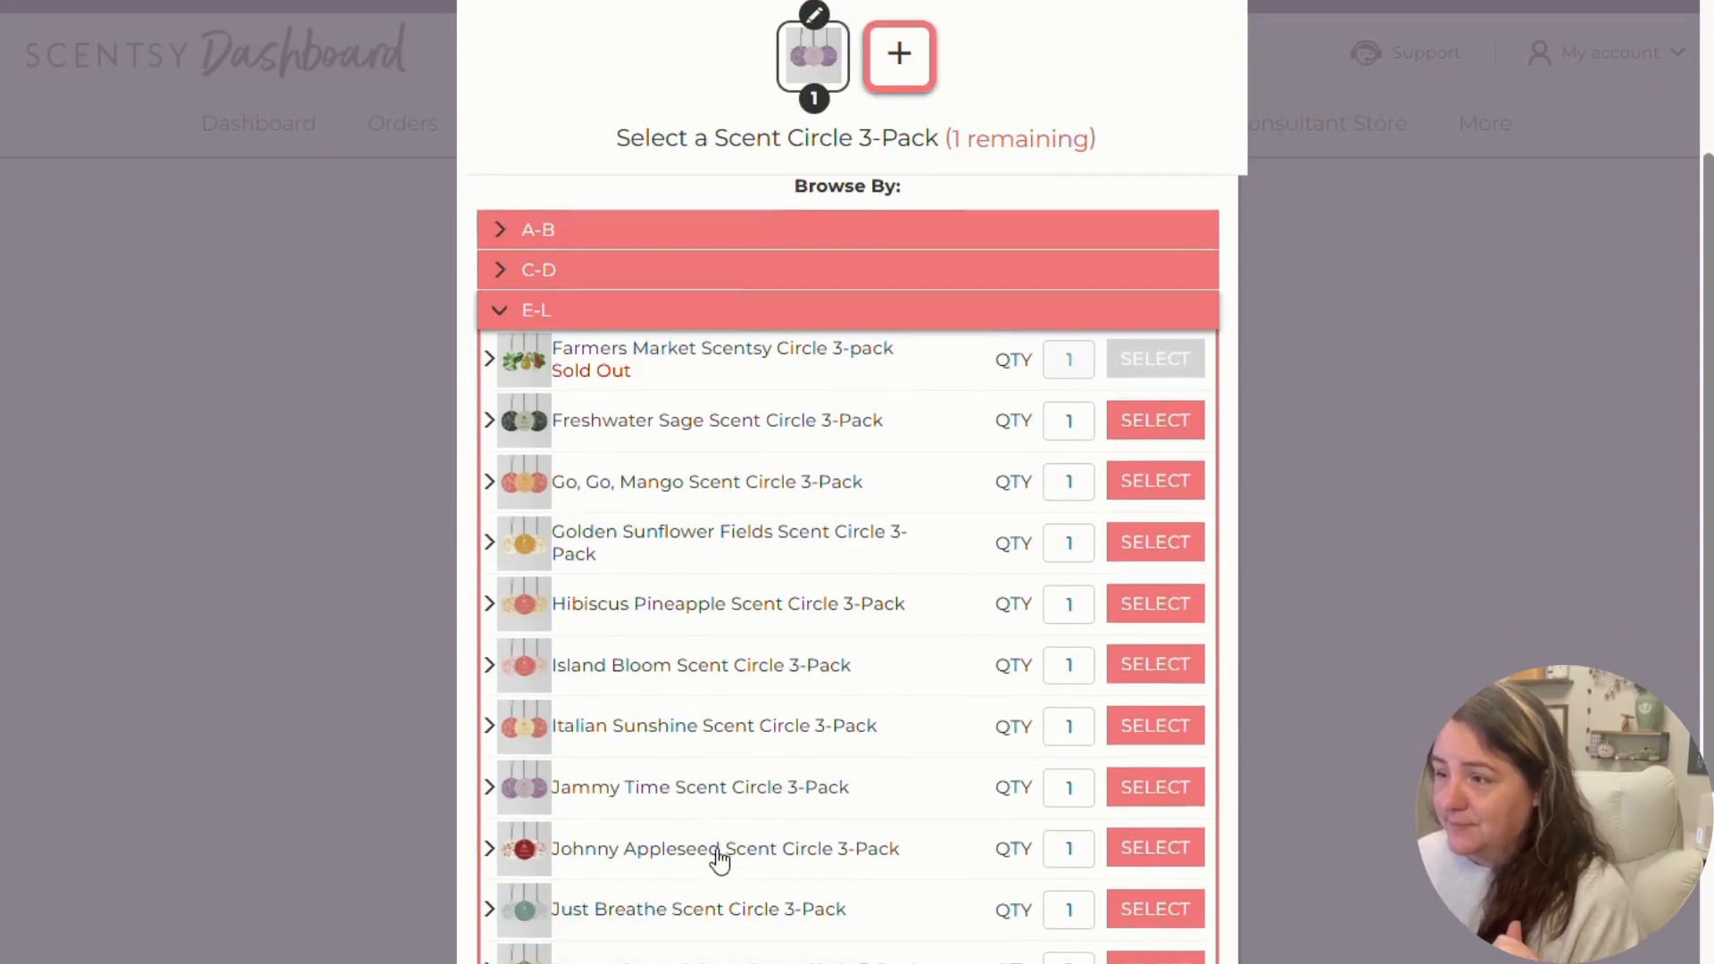
scroll(720, 859, down, 5)
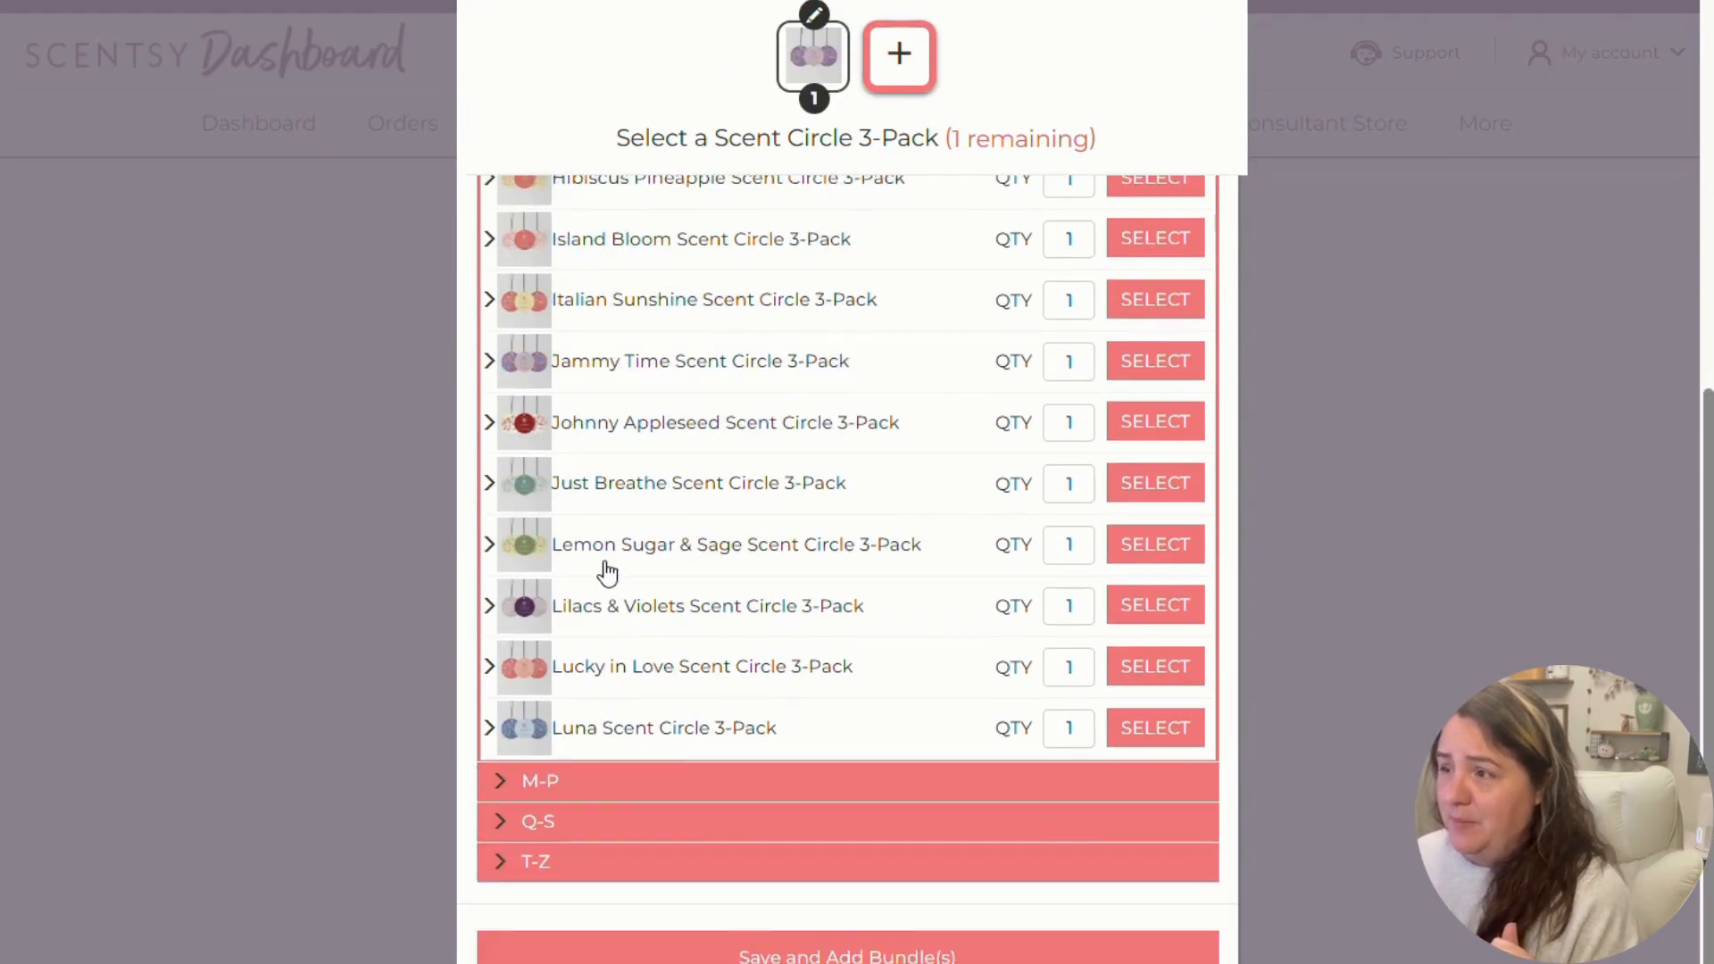
click(1125, 558)
click(798, 581)
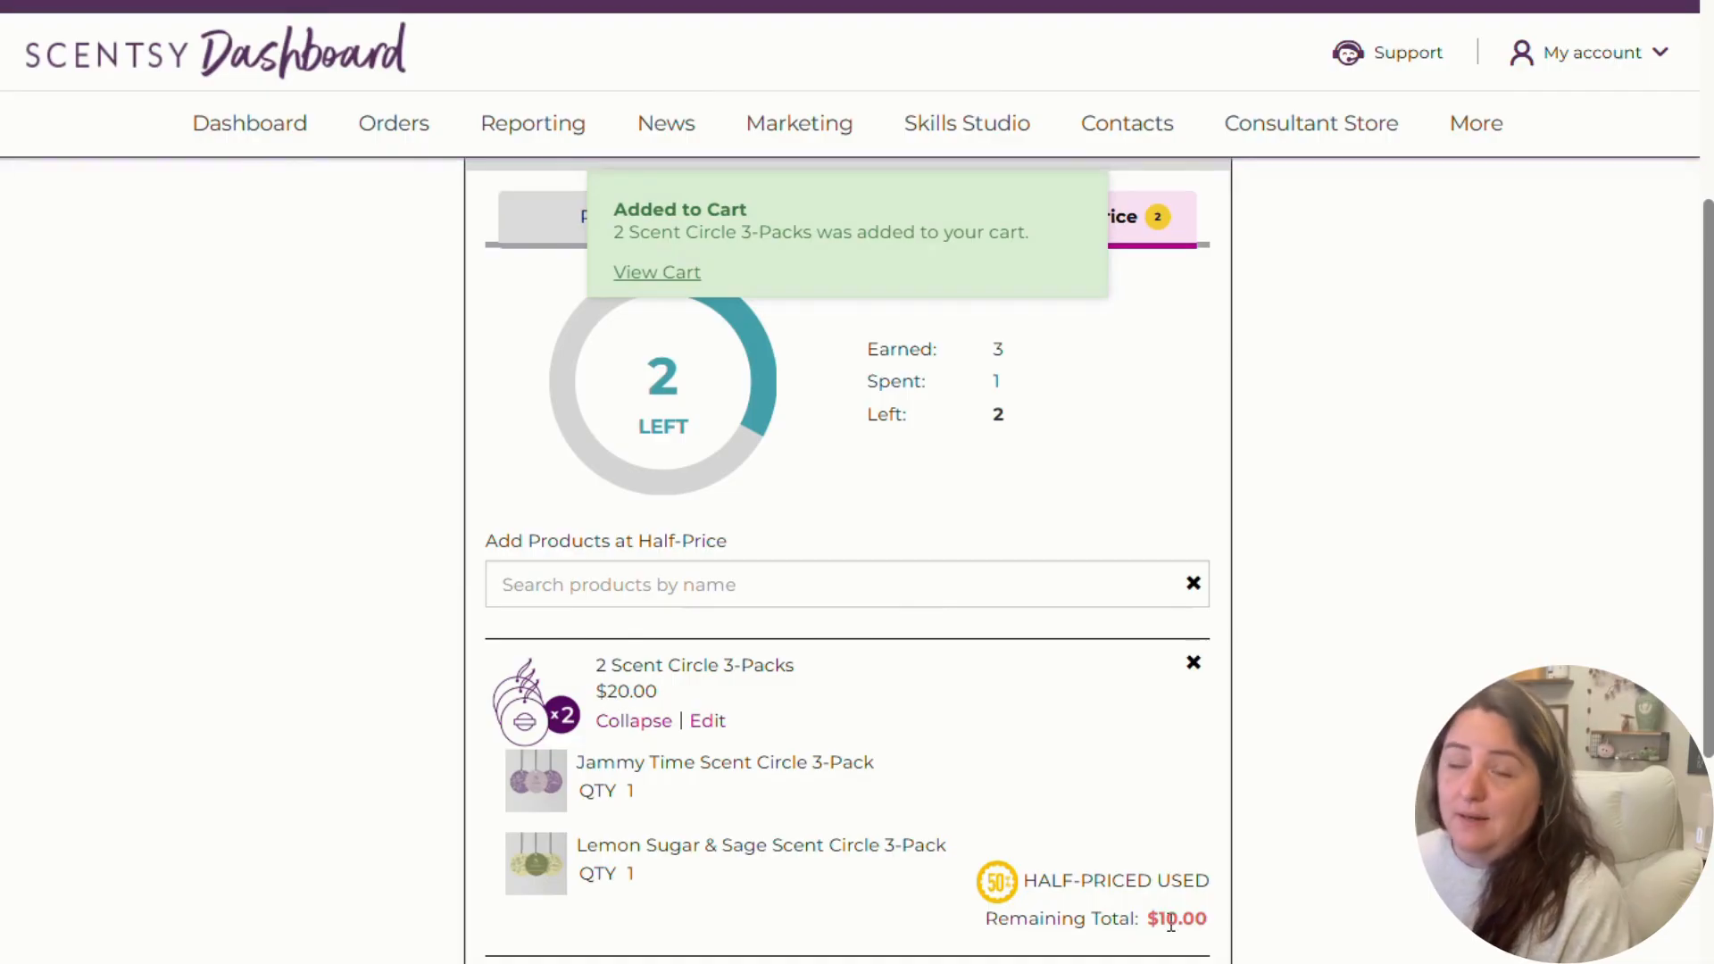
- Remove the 2 Scent Circle 3-Packs bundle from the host cart and search the host credit products for "6"
click(1194, 662)
scroll(320, 646, up, 4)
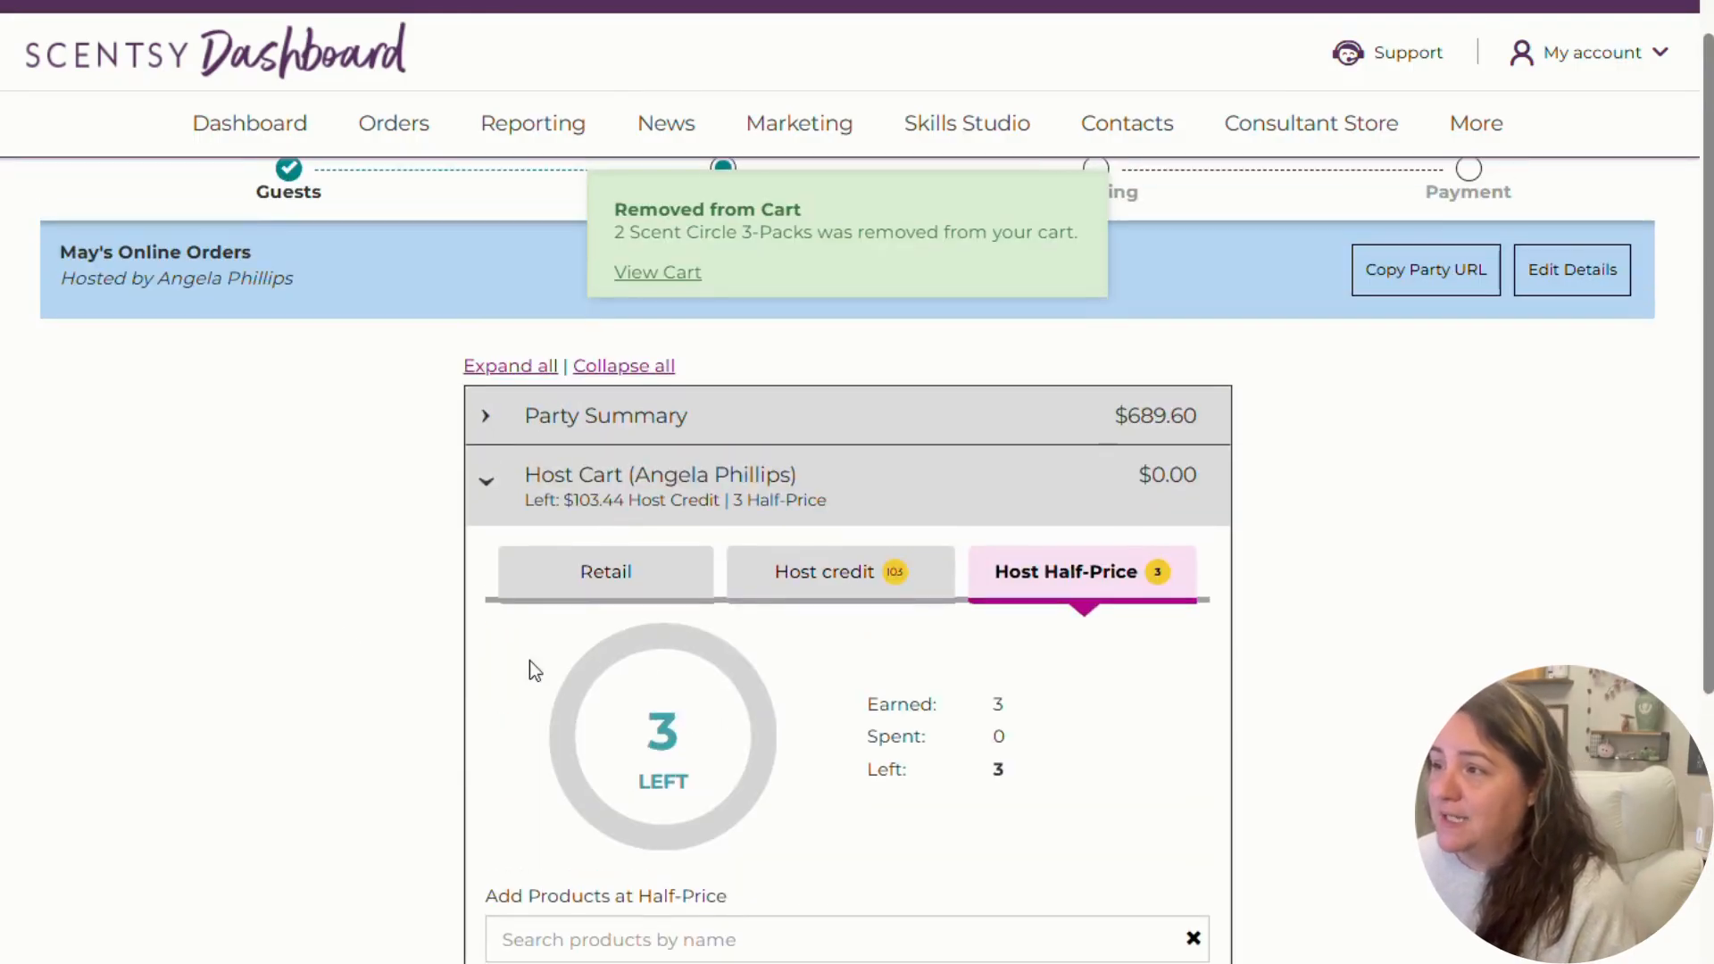
click(784, 572)
scroll(498, 701, down, 4)
click(562, 596)
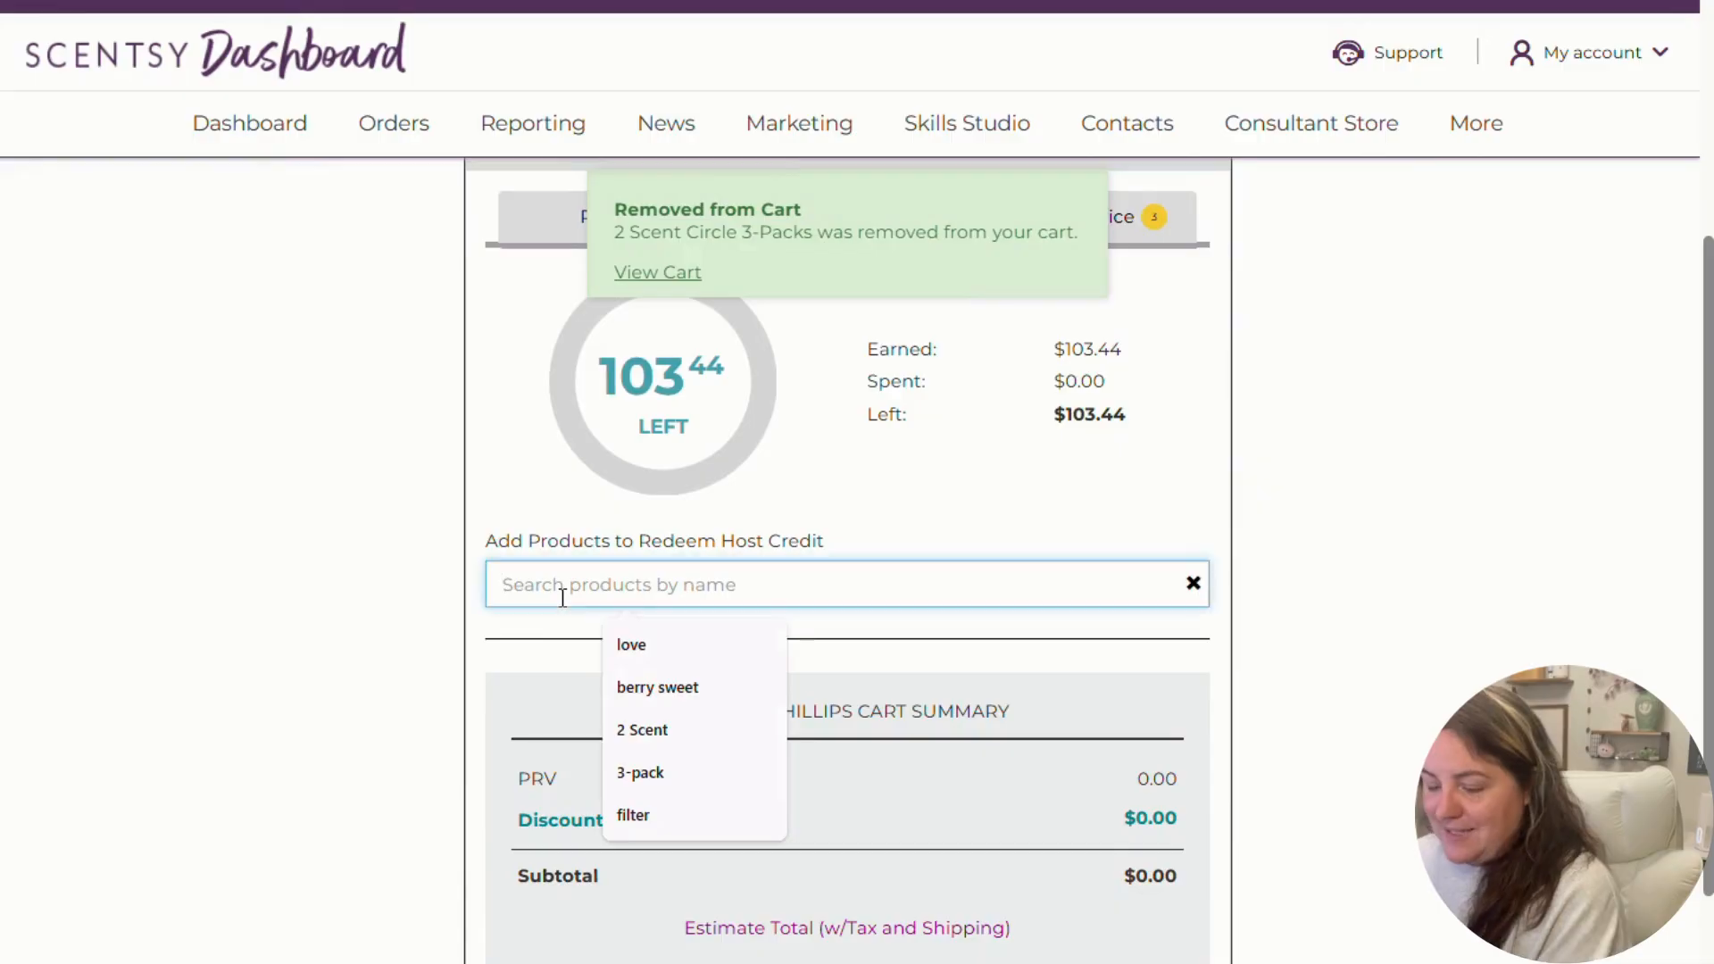
text(6)
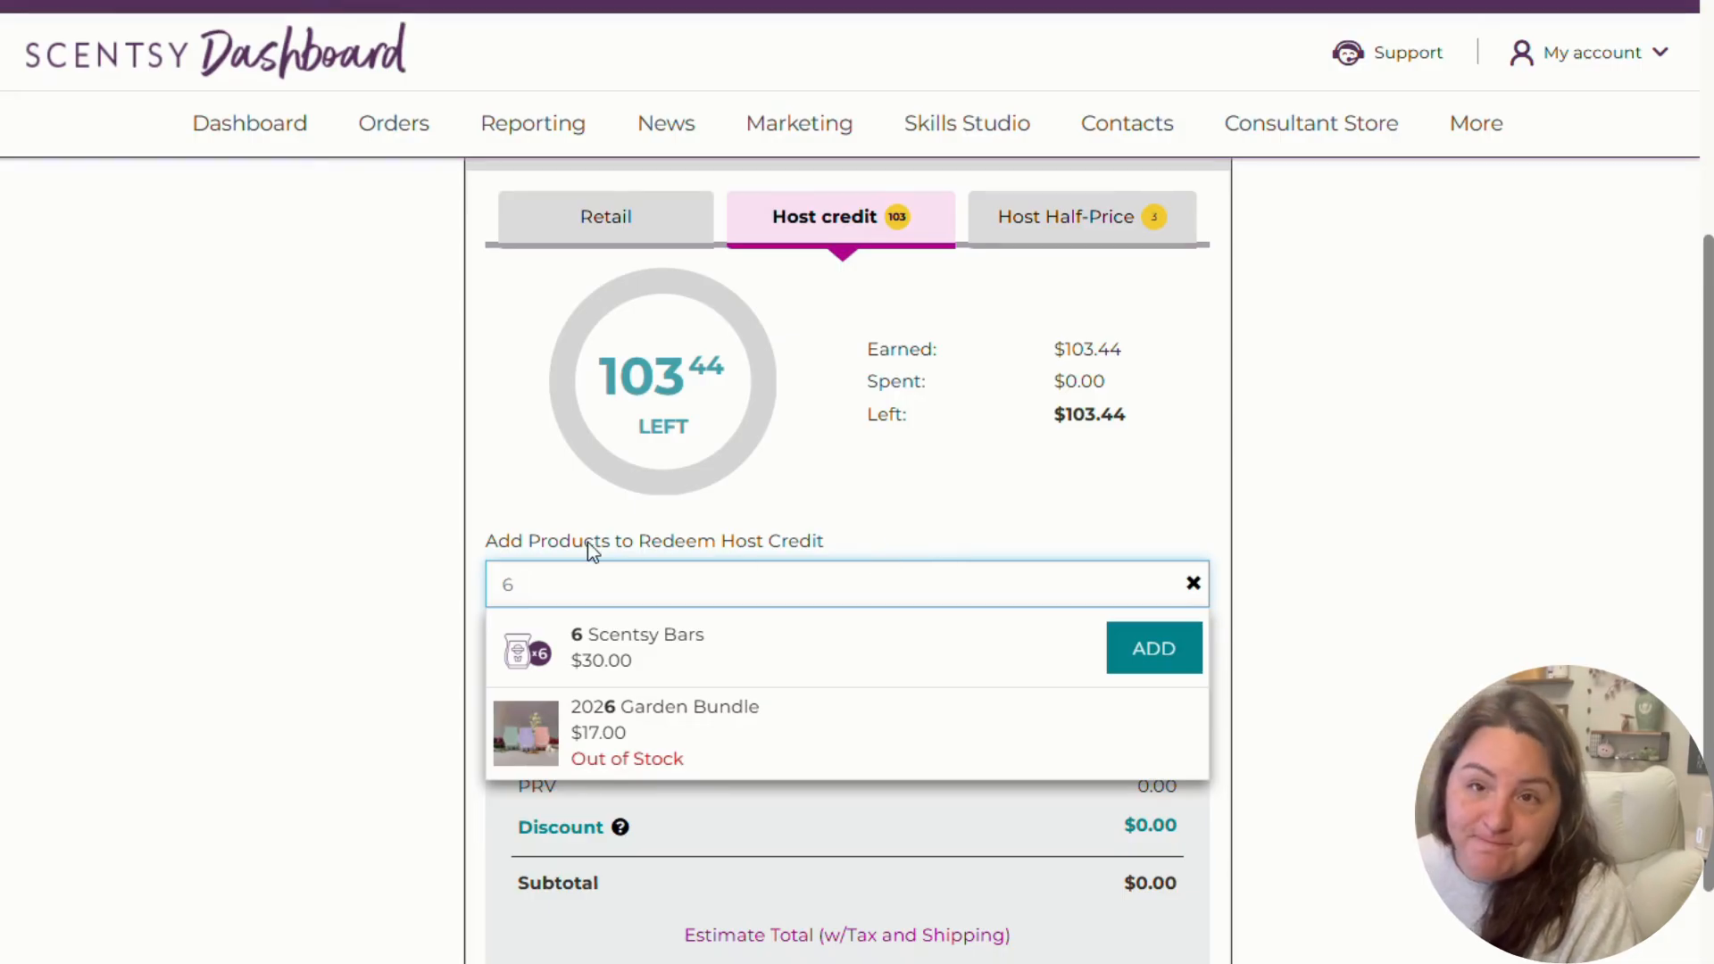
click(1193, 582)
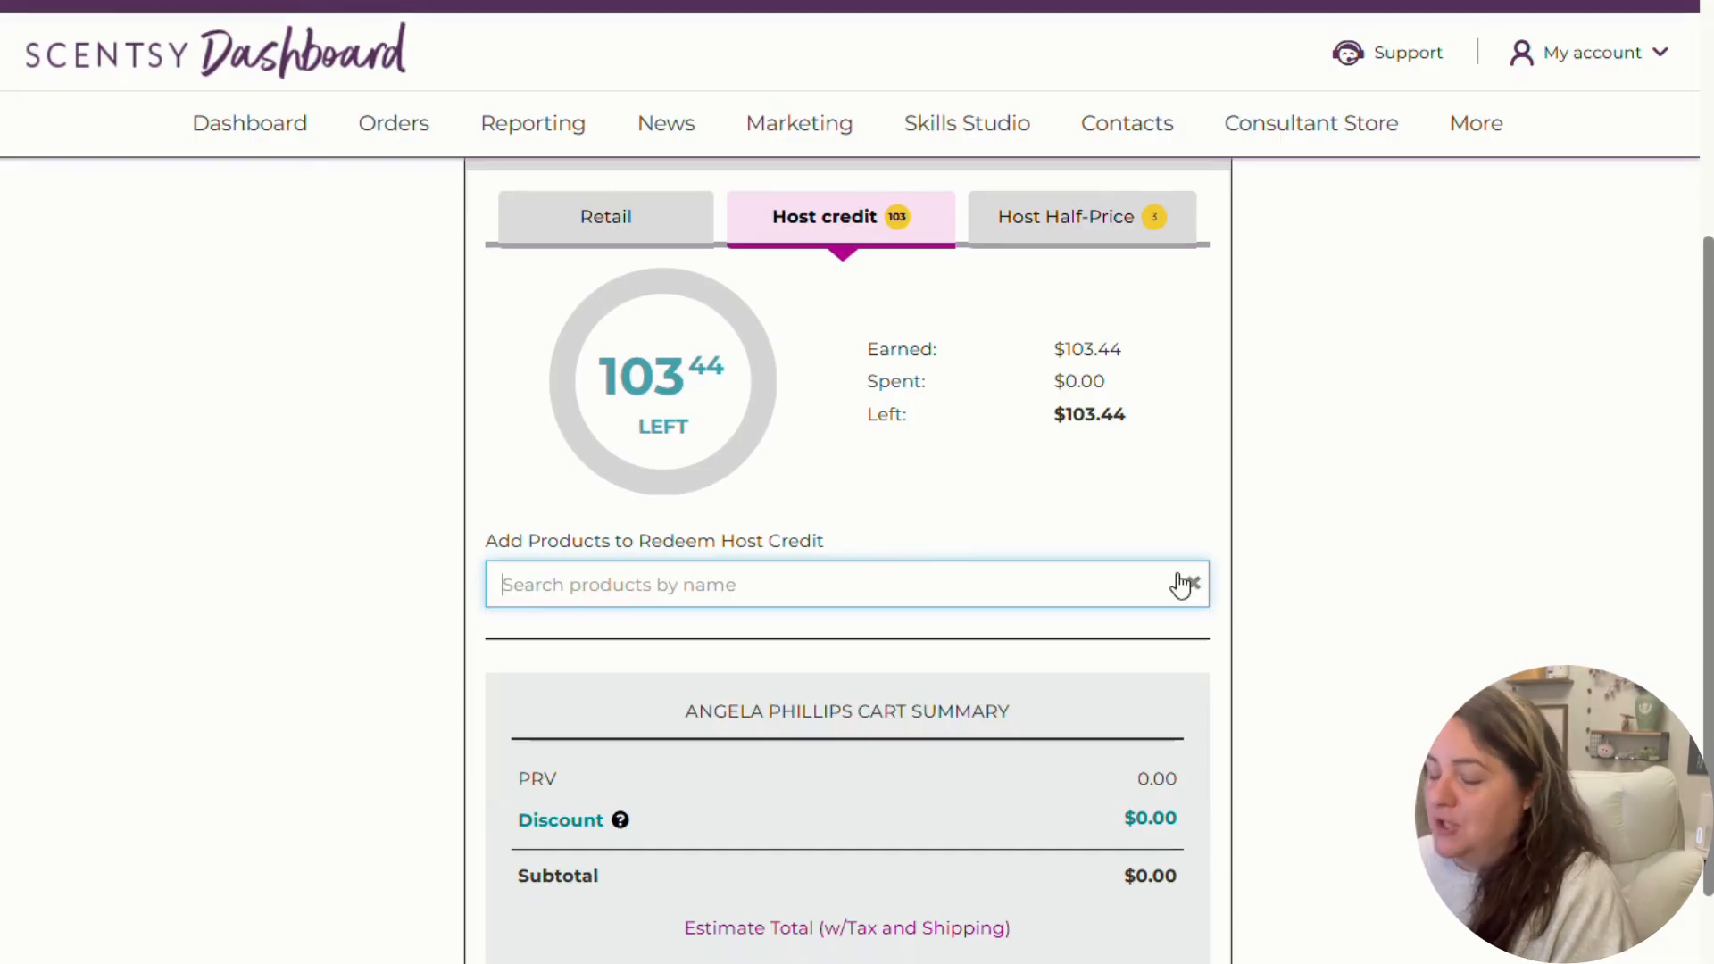
- Search the host credit products for "flower" and add the Luna - Dahlia Darling Fragrance Flower to the host cart
text(flower)
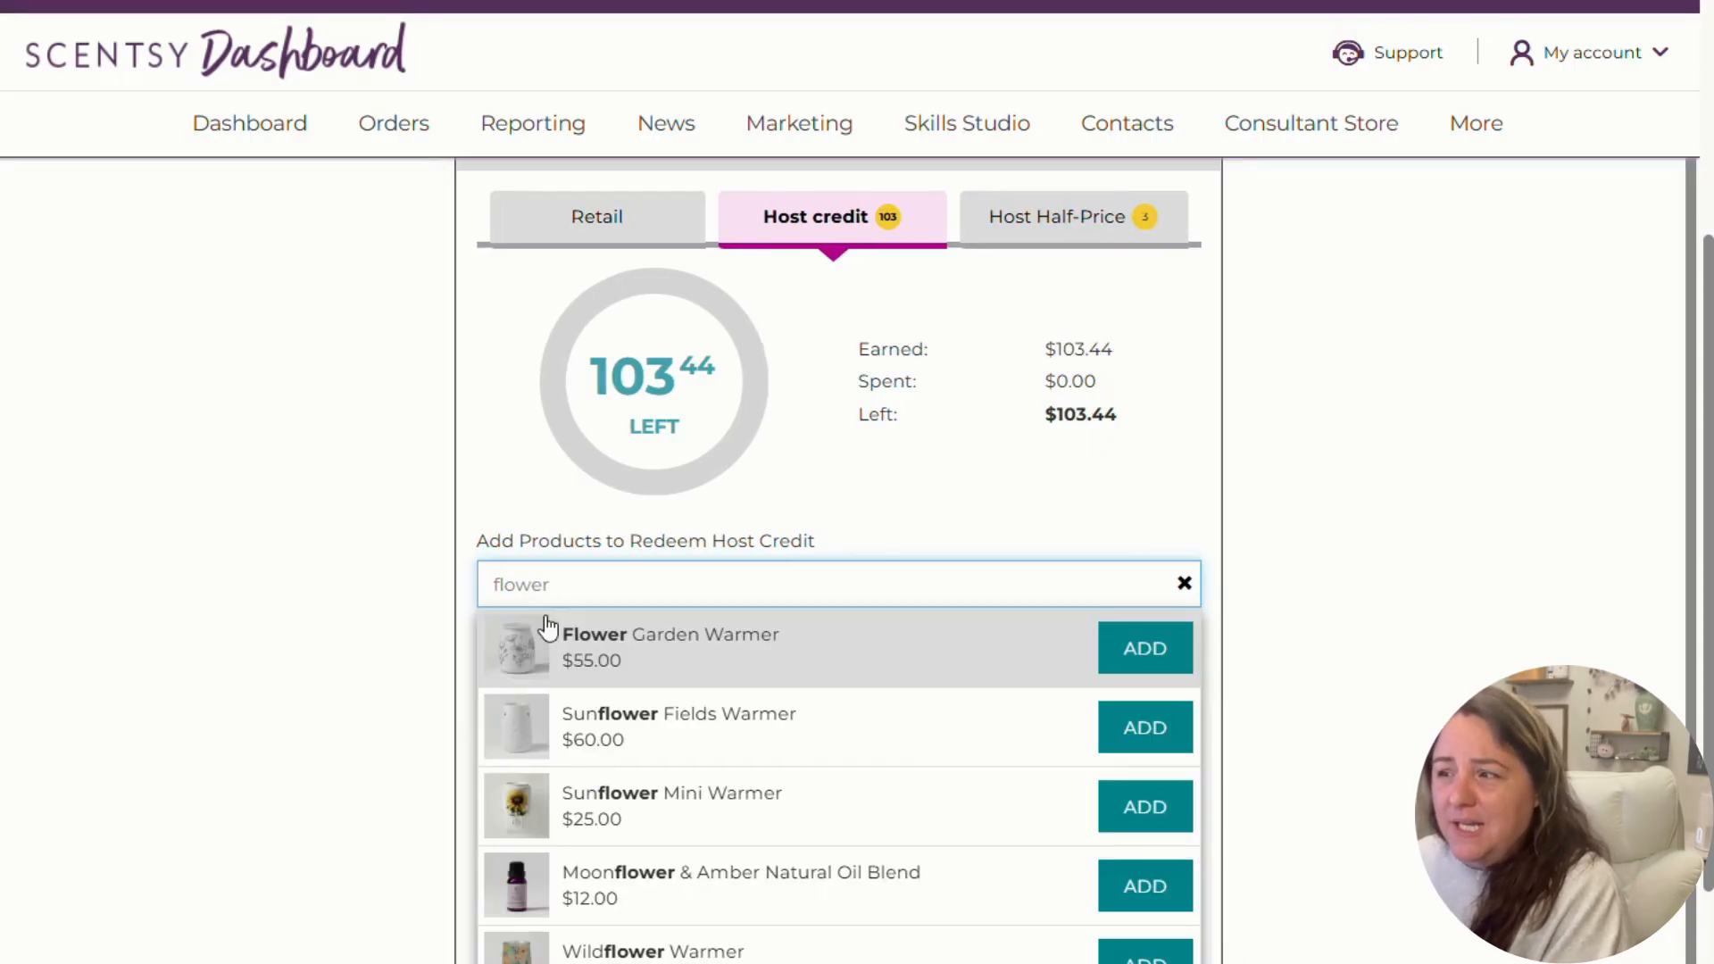
scroll(547, 628, down, 5)
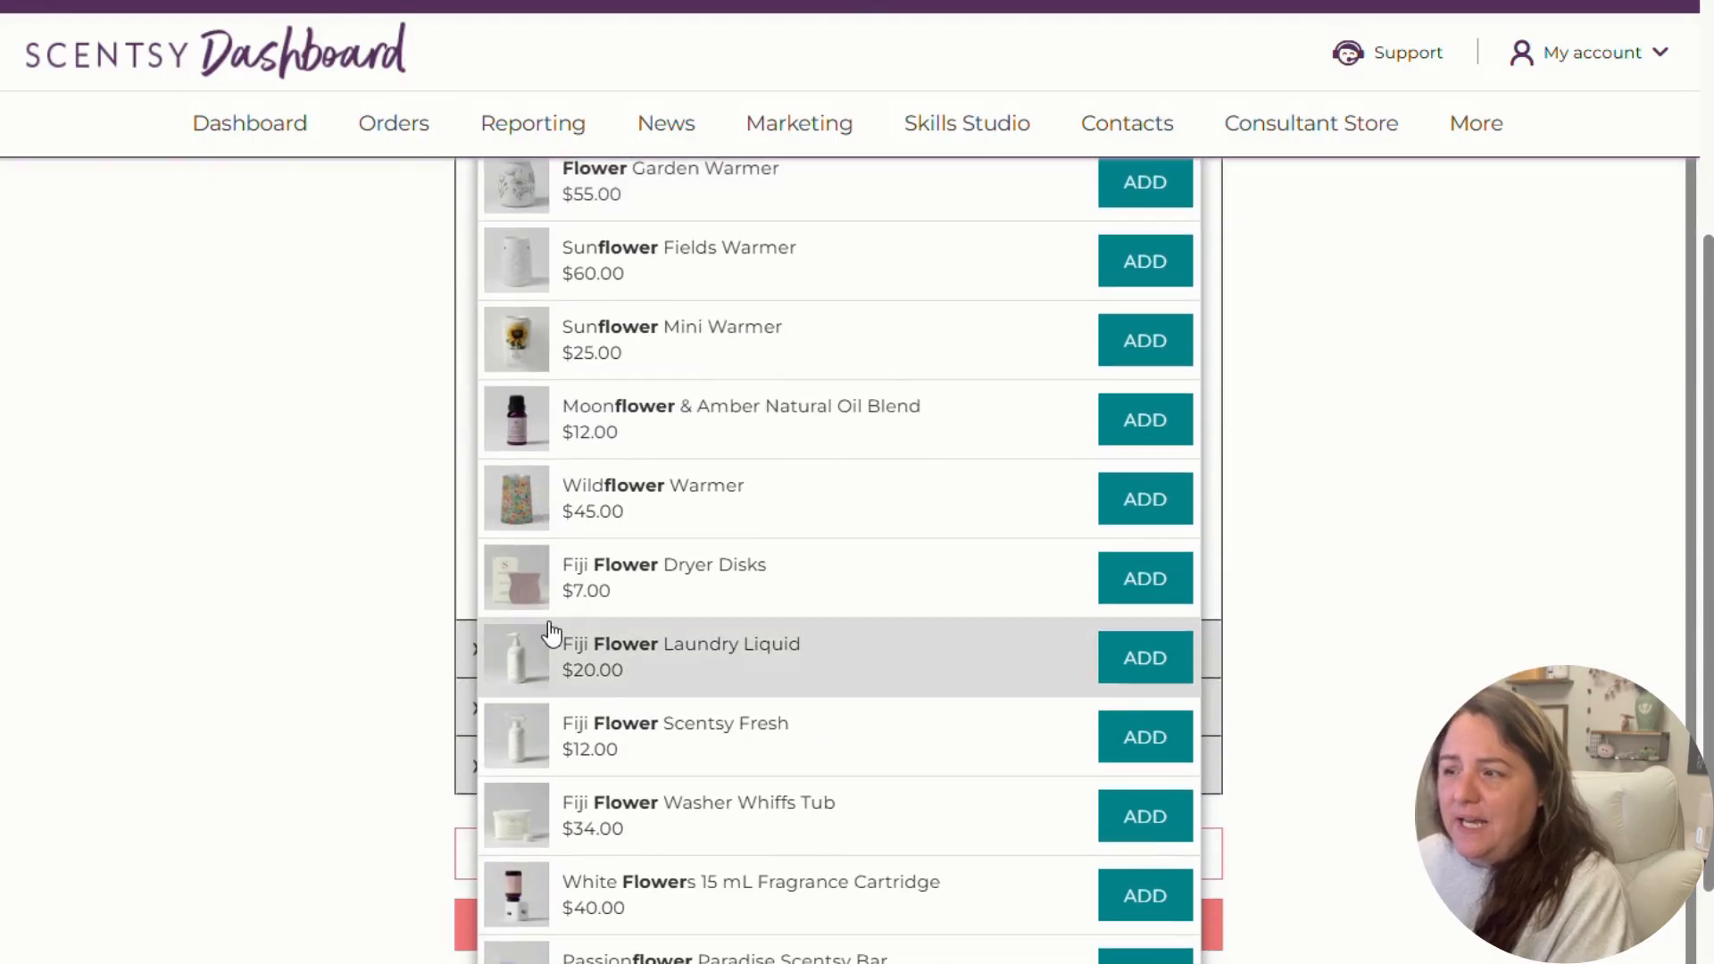
scroll(866, 800, down, 4)
key(Return)
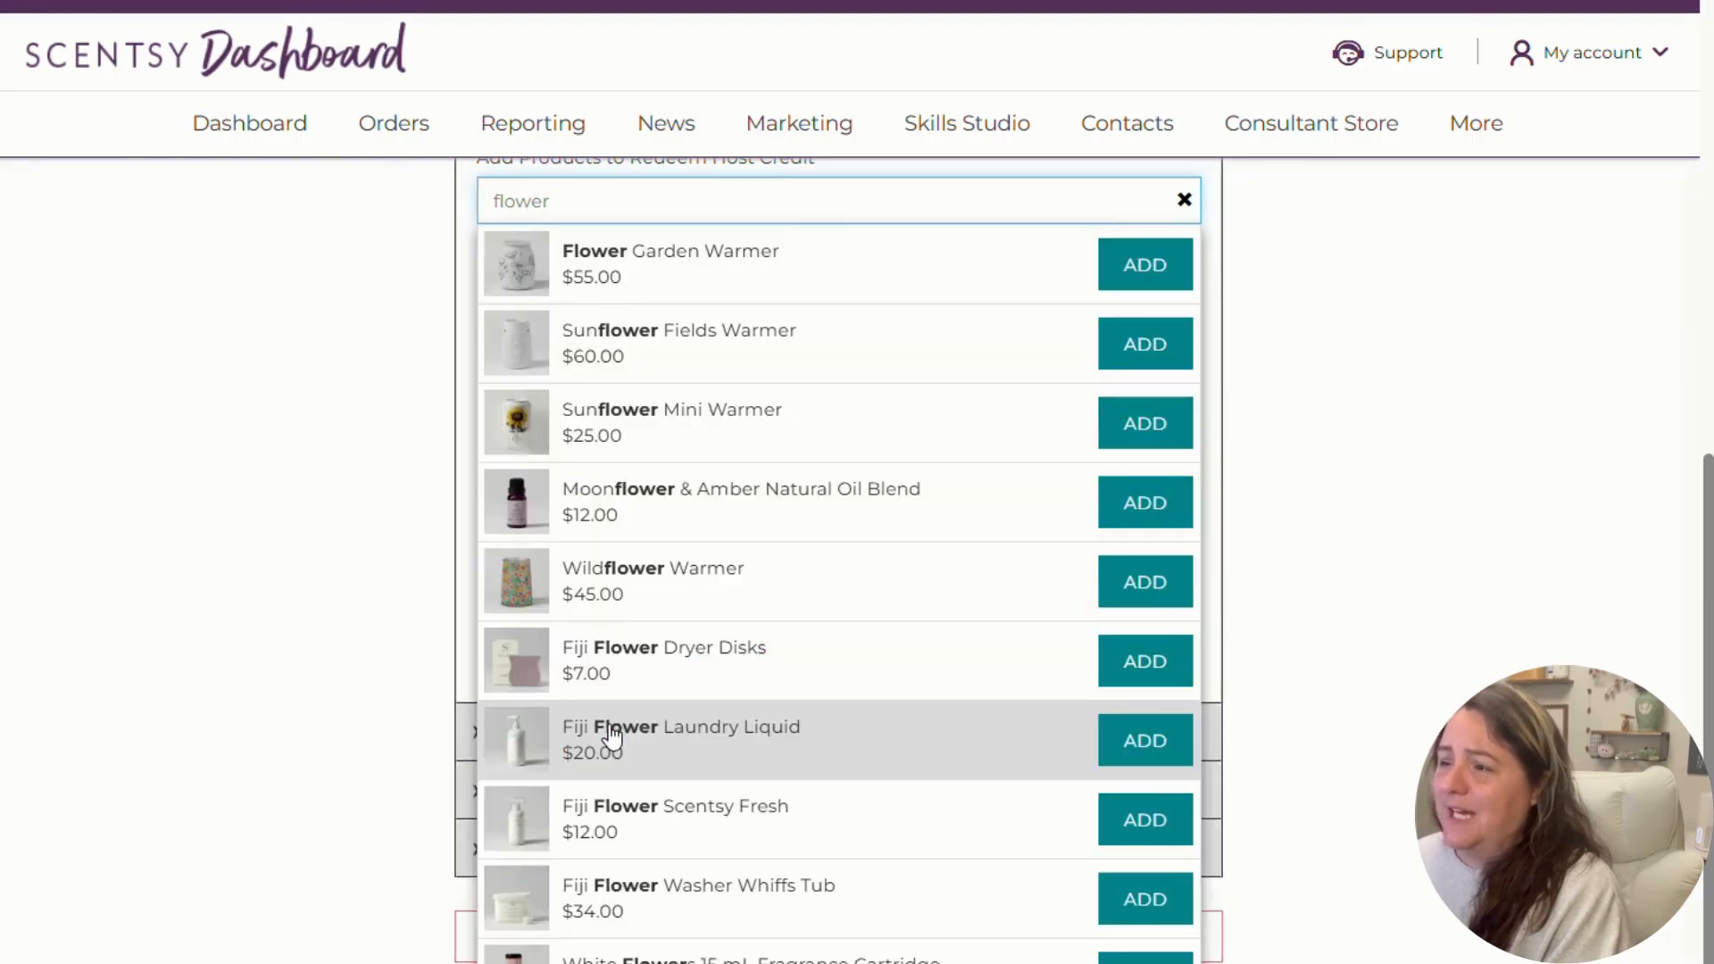
scroll(708, 750, down, 14)
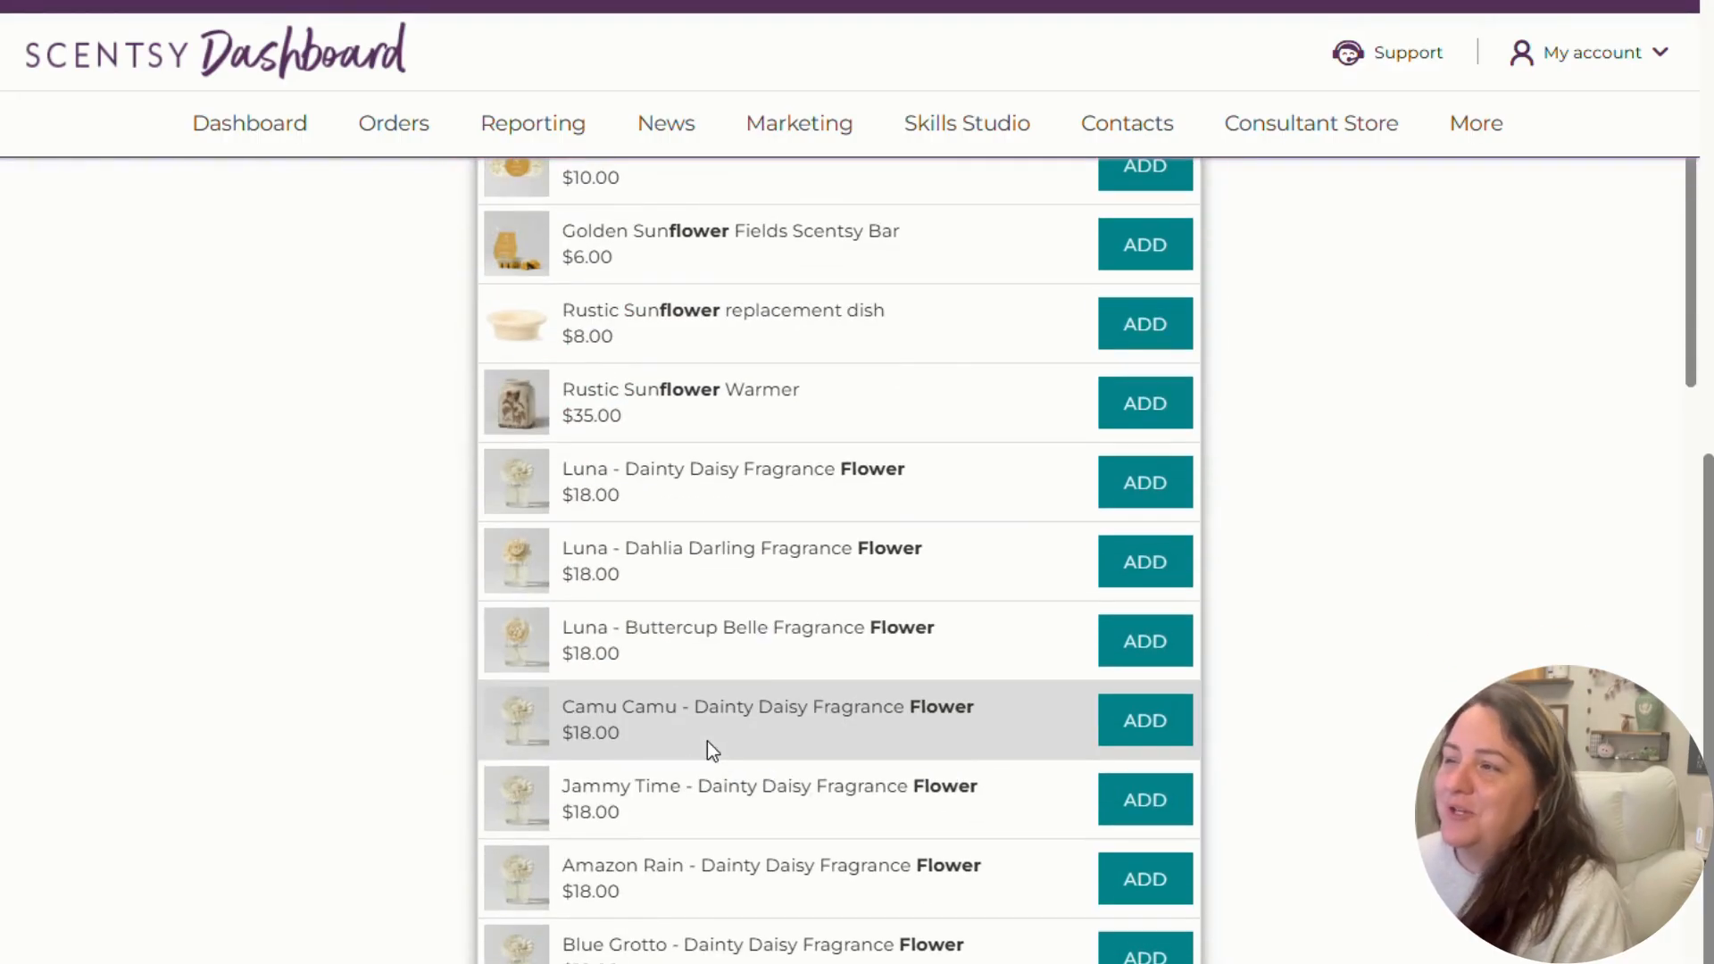
click(1149, 571)
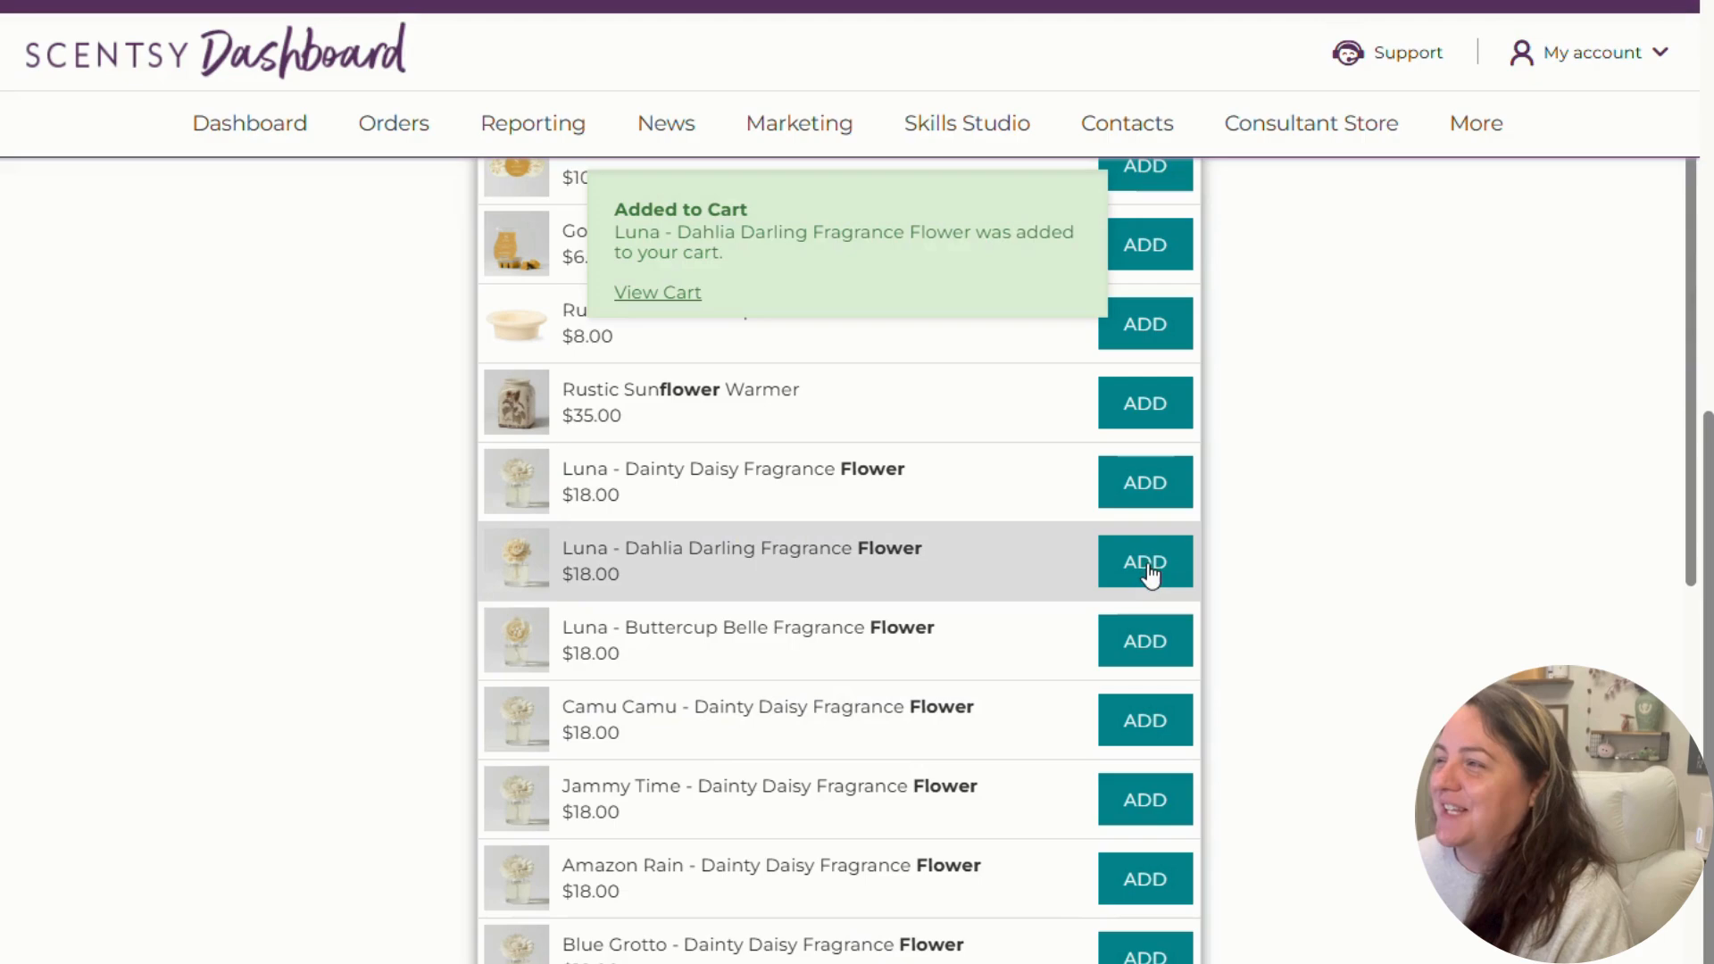
scroll(1305, 721, up, 12)
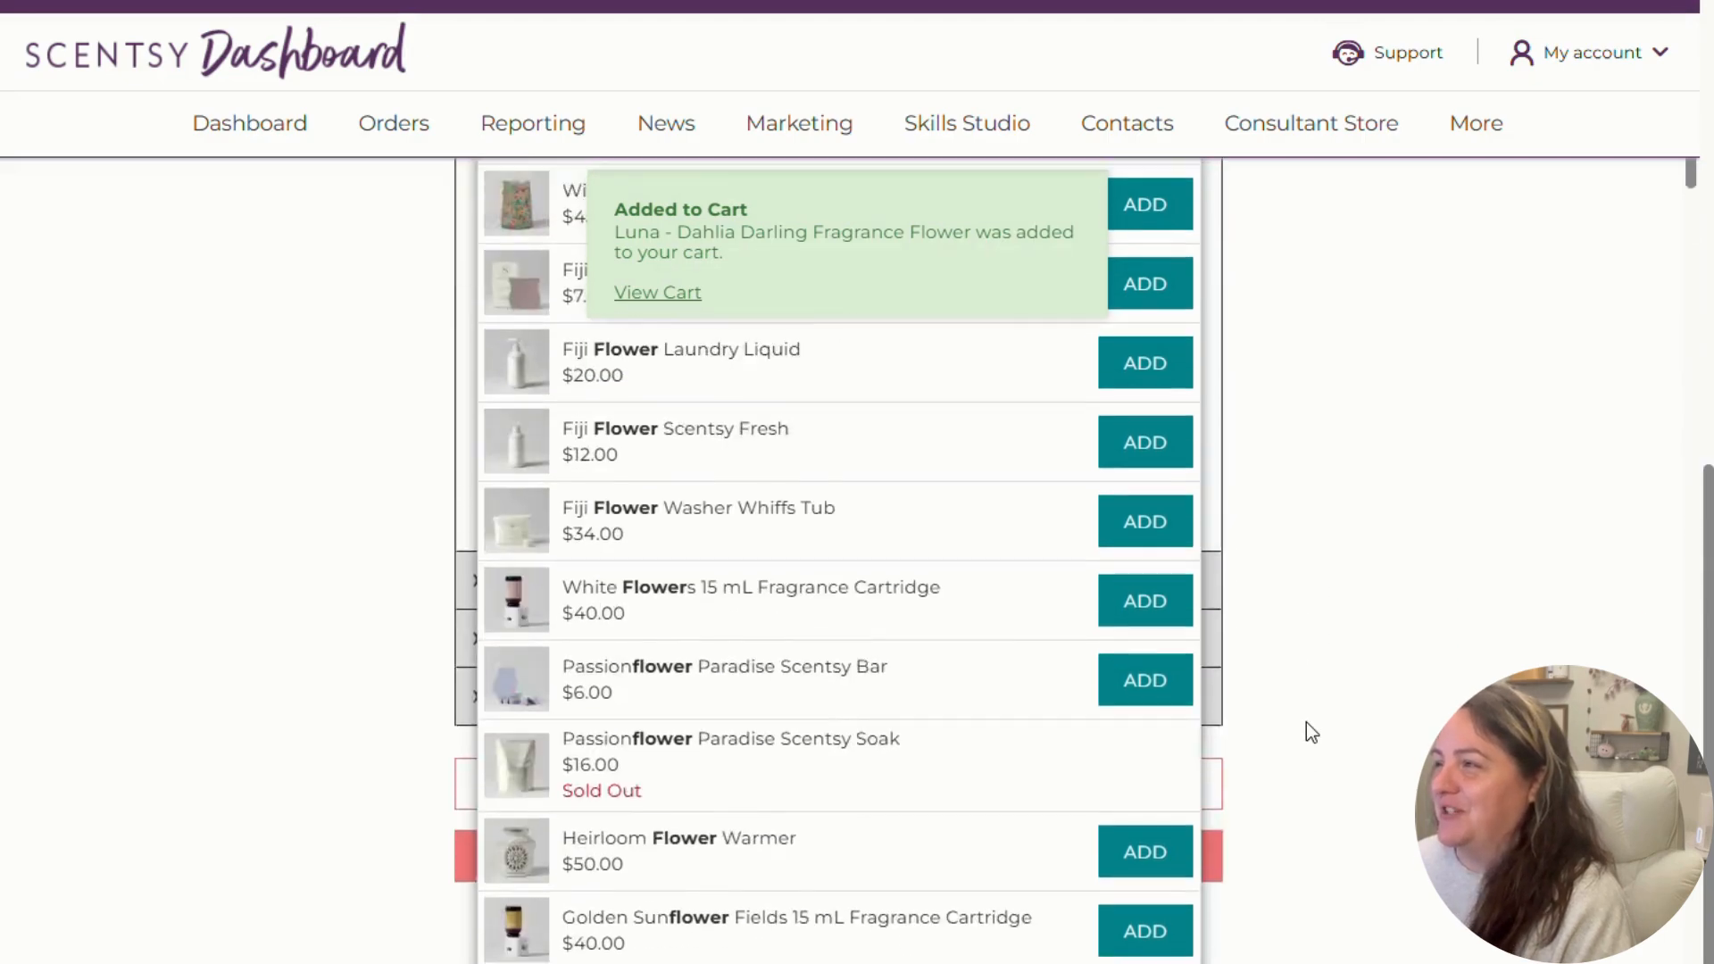
- Clear the host credit product search and calculate 18 × 3 minus 5.4 in Calculator to check the three-flower bundle price
click(1186, 202)
scroll(1281, 715, up, 5)
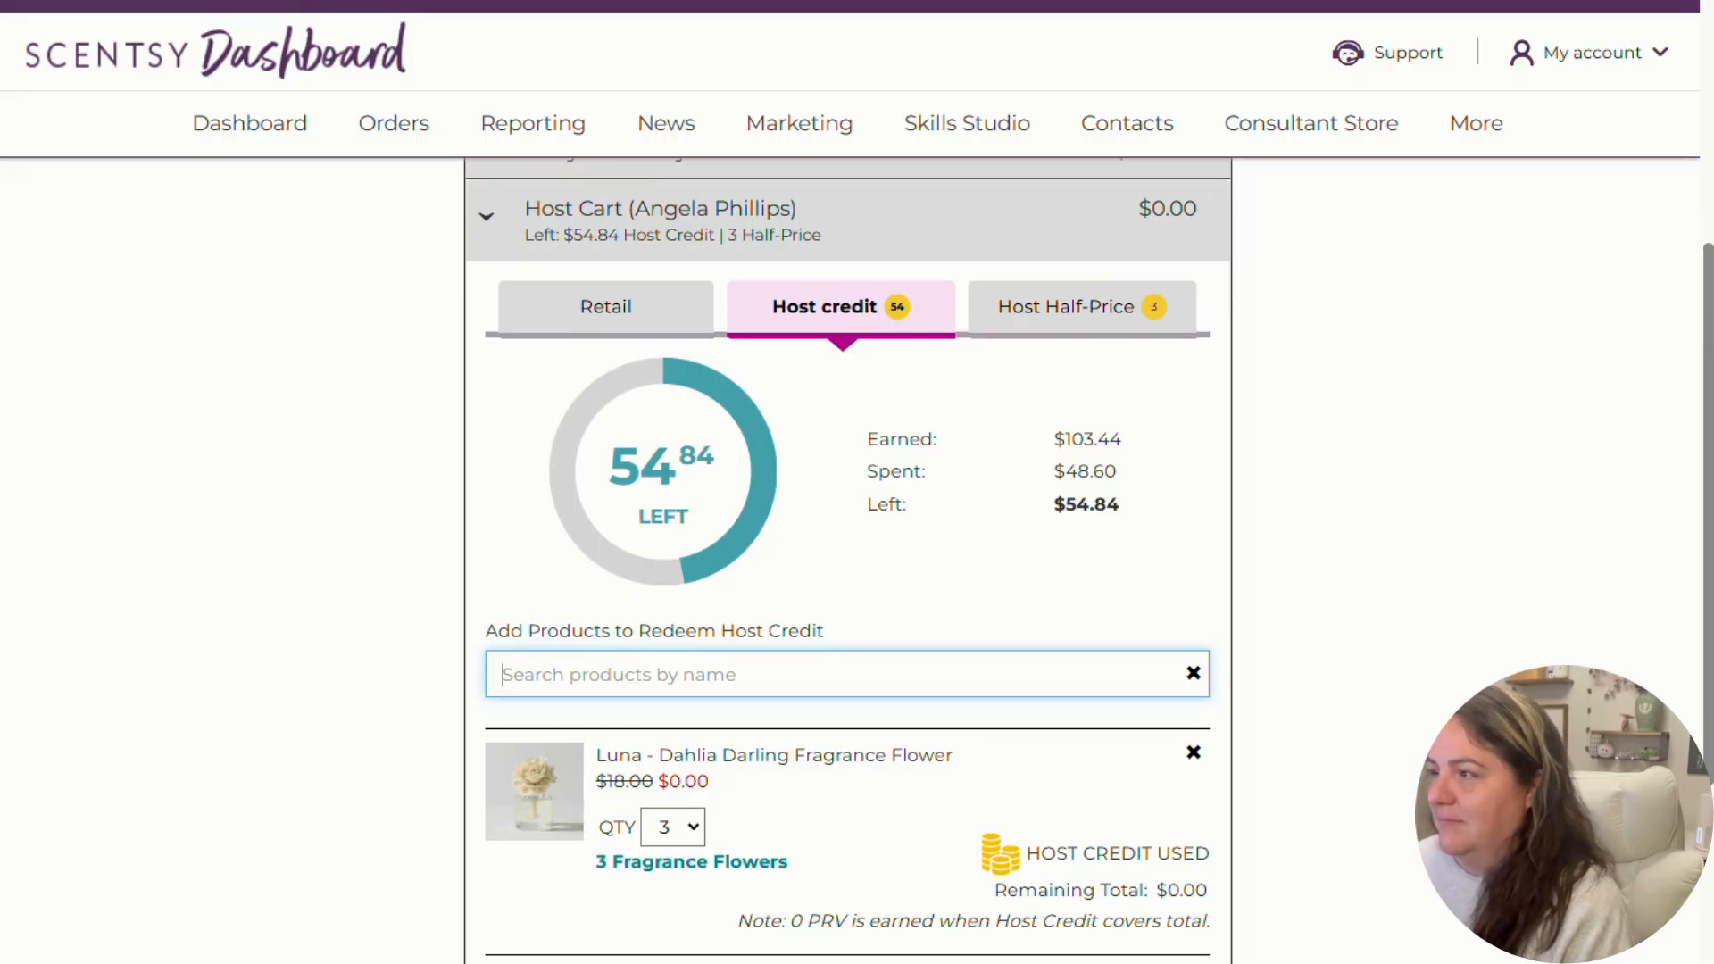
key(XF86Calculator)
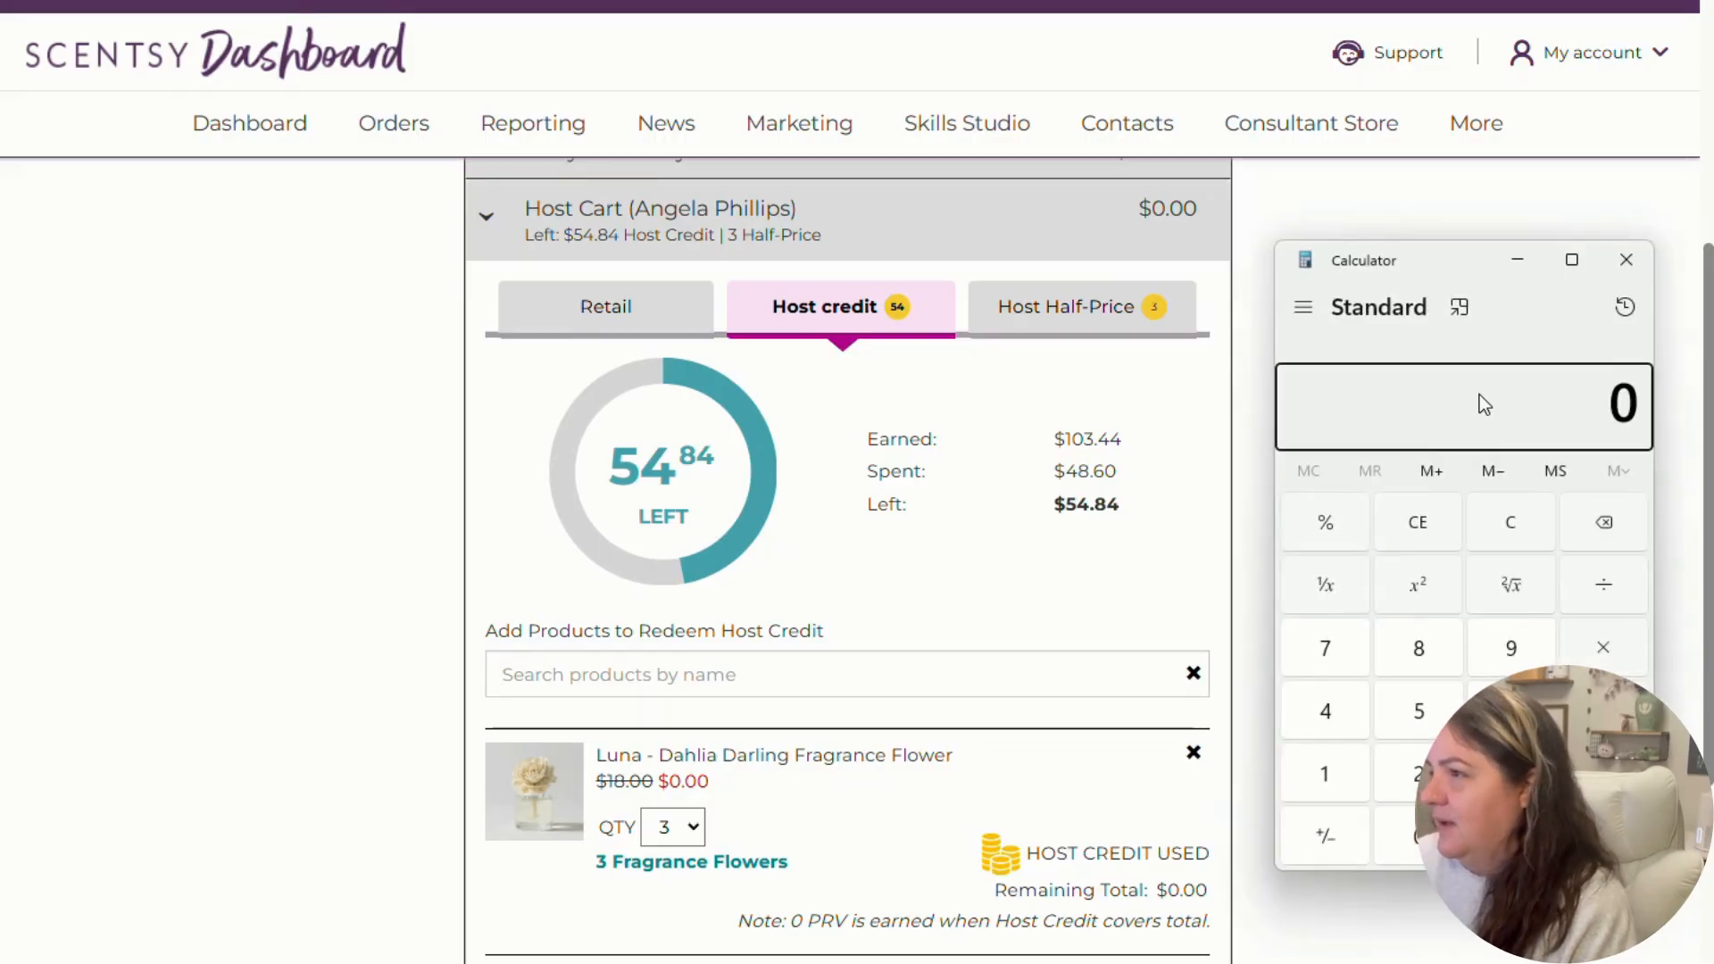
text(18*3)
key(Return)
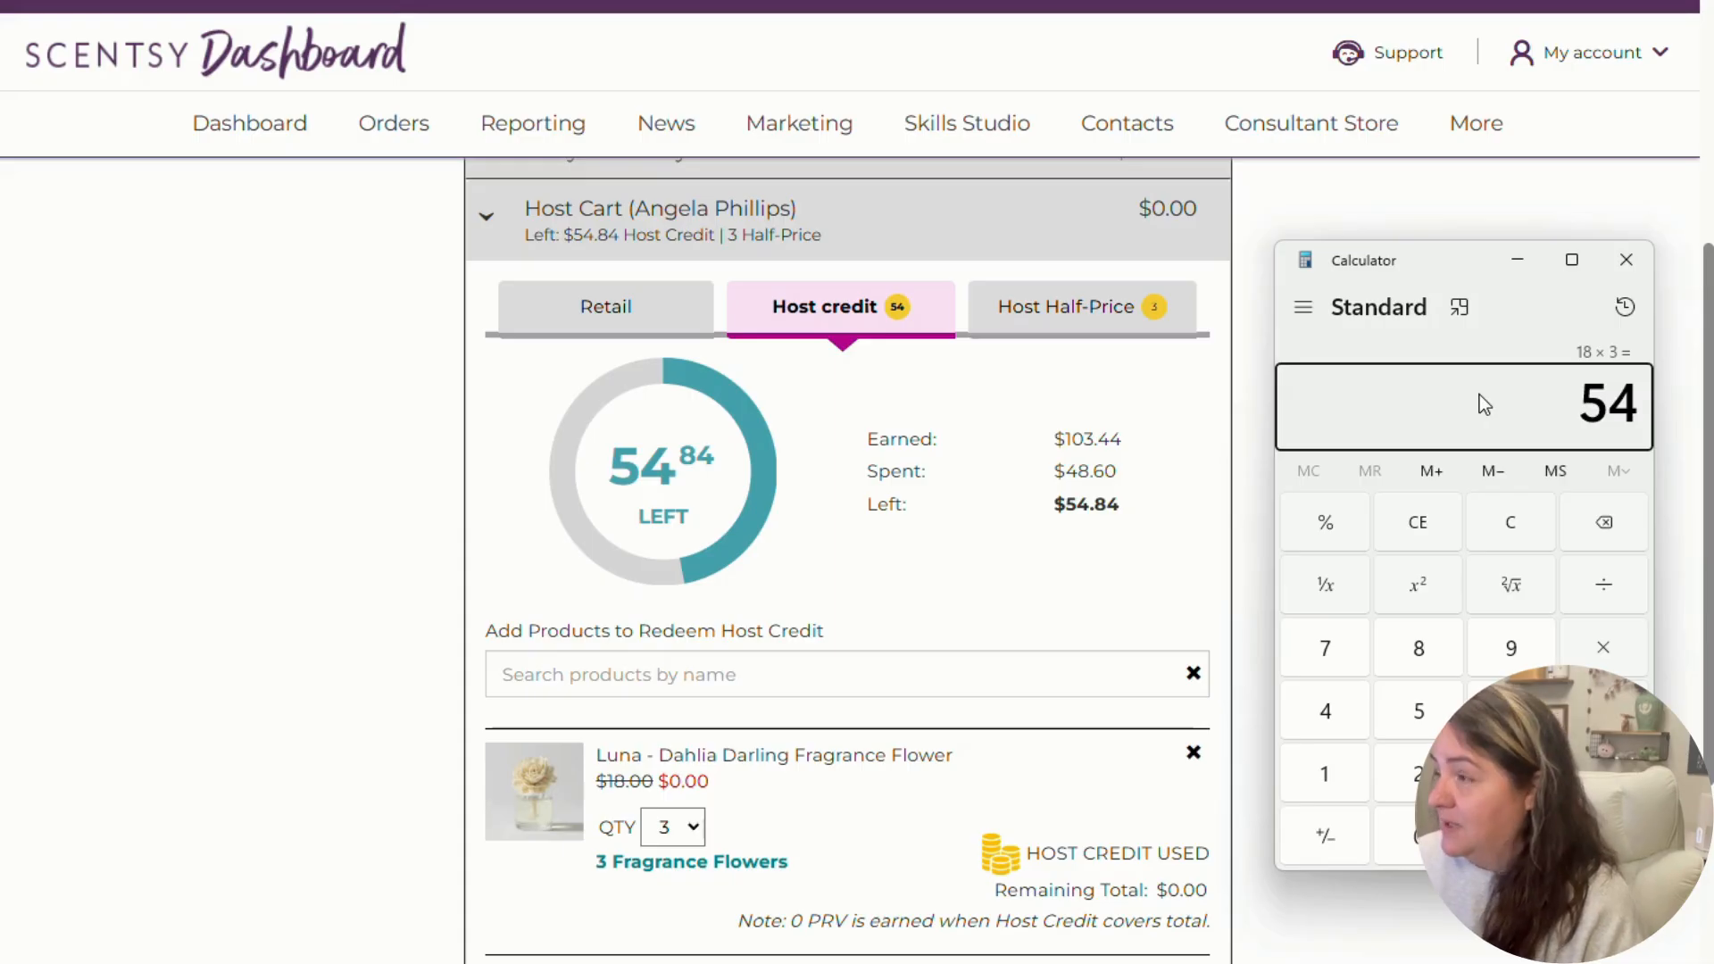
text(-5.4)
key(Return)
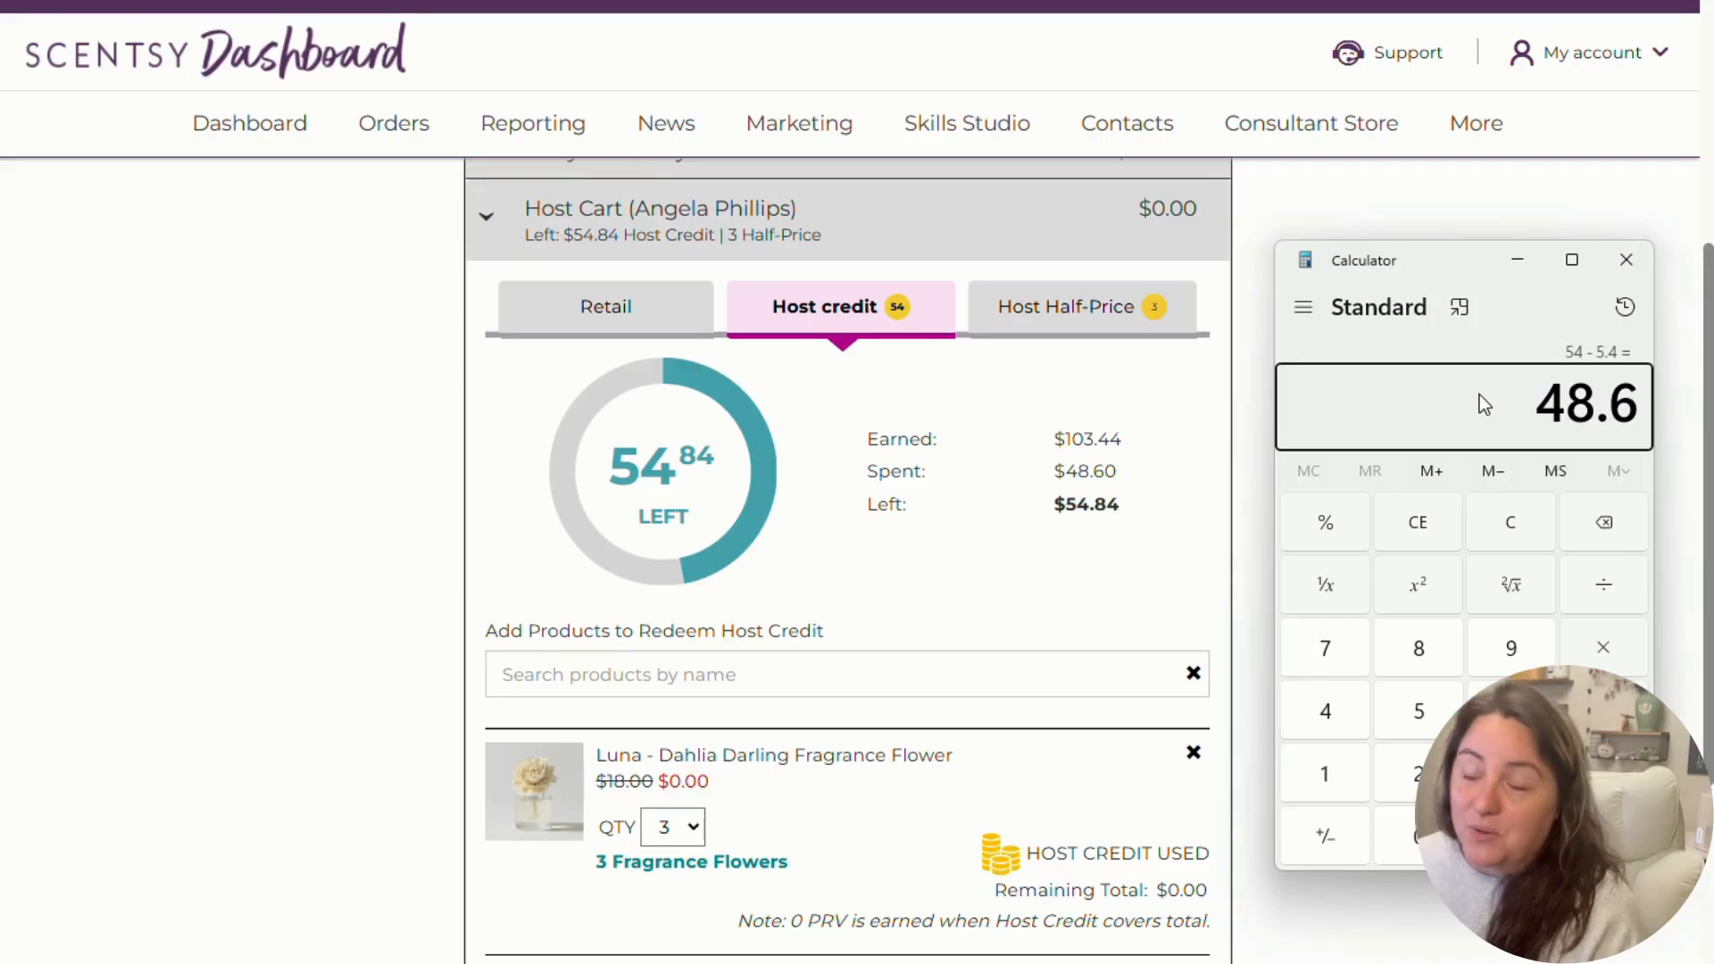
click(1627, 260)
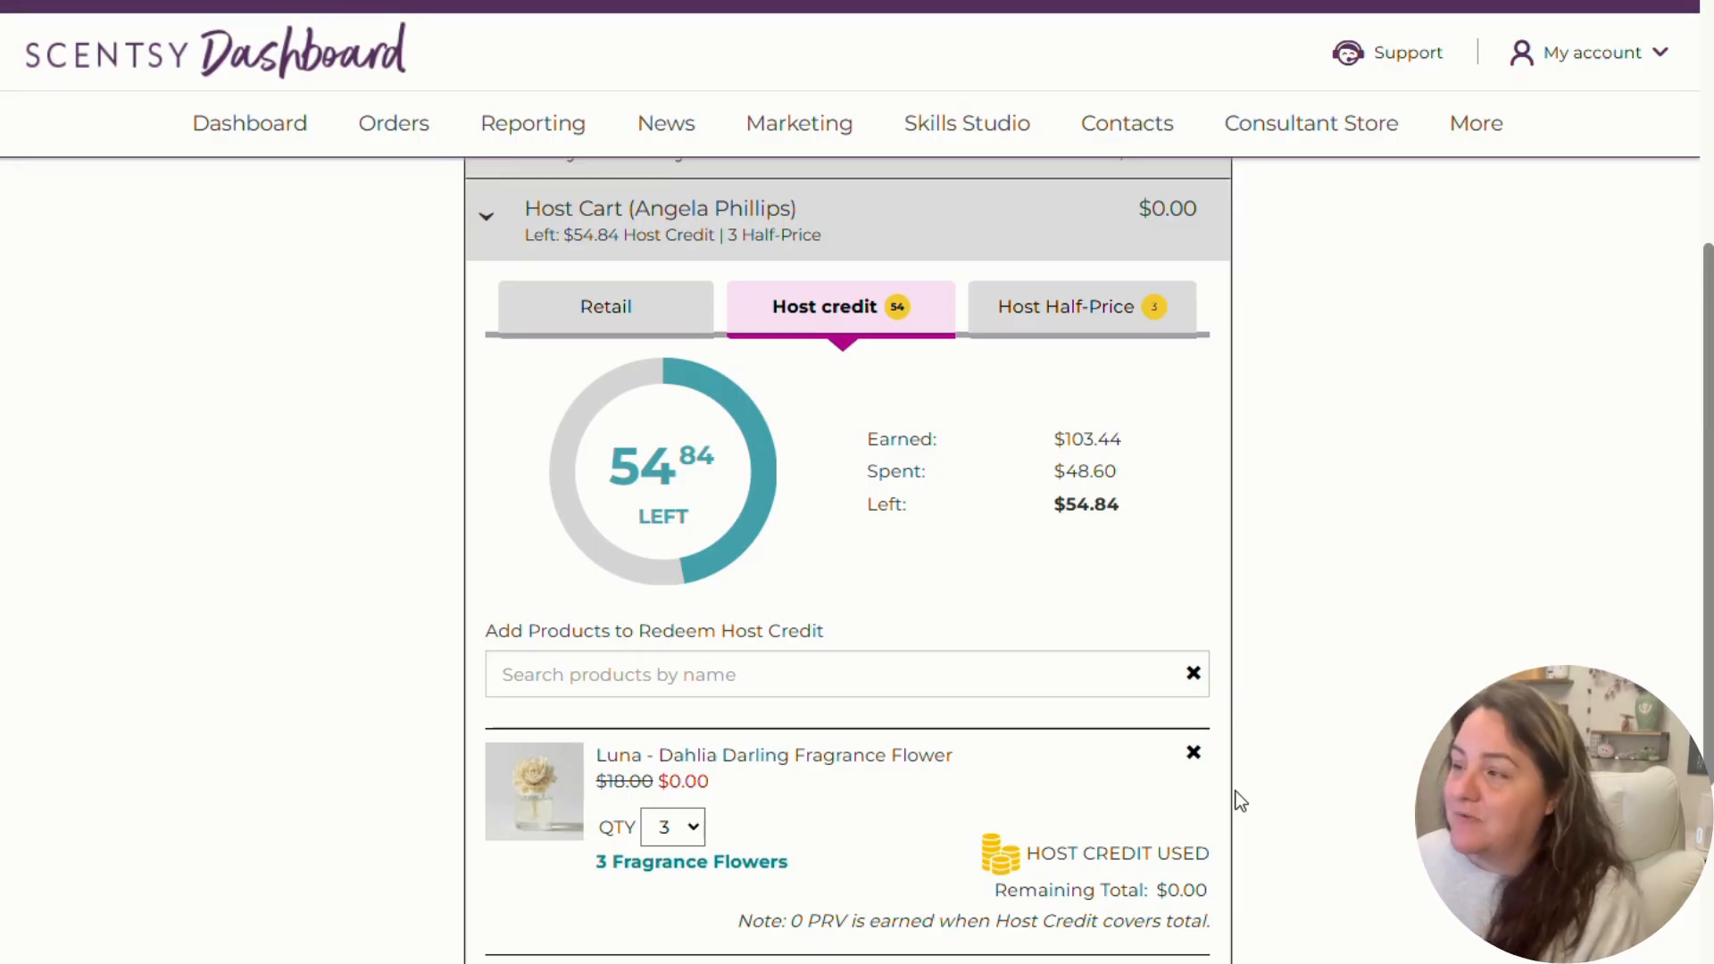
- Remove the Luna - Dahlia Darling Fragrance Flower from the host cart and add six Luna Scentsy Pod Twin Packs with host credit
click(1191, 757)
click(619, 709)
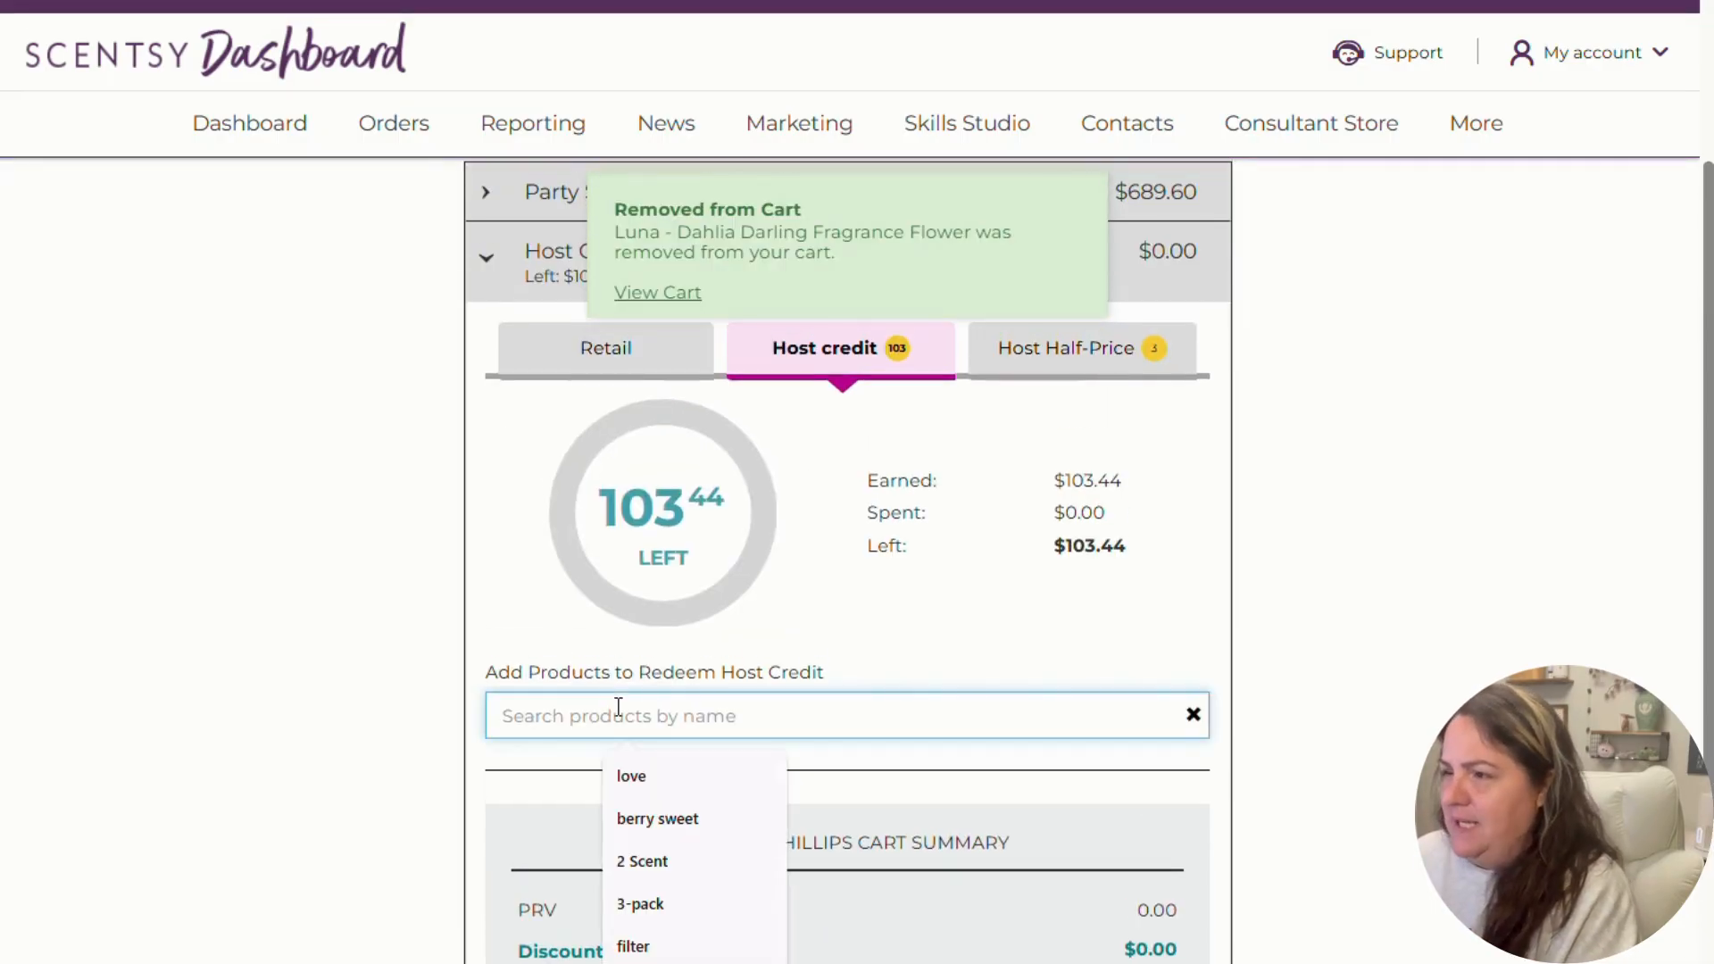
text(pod)
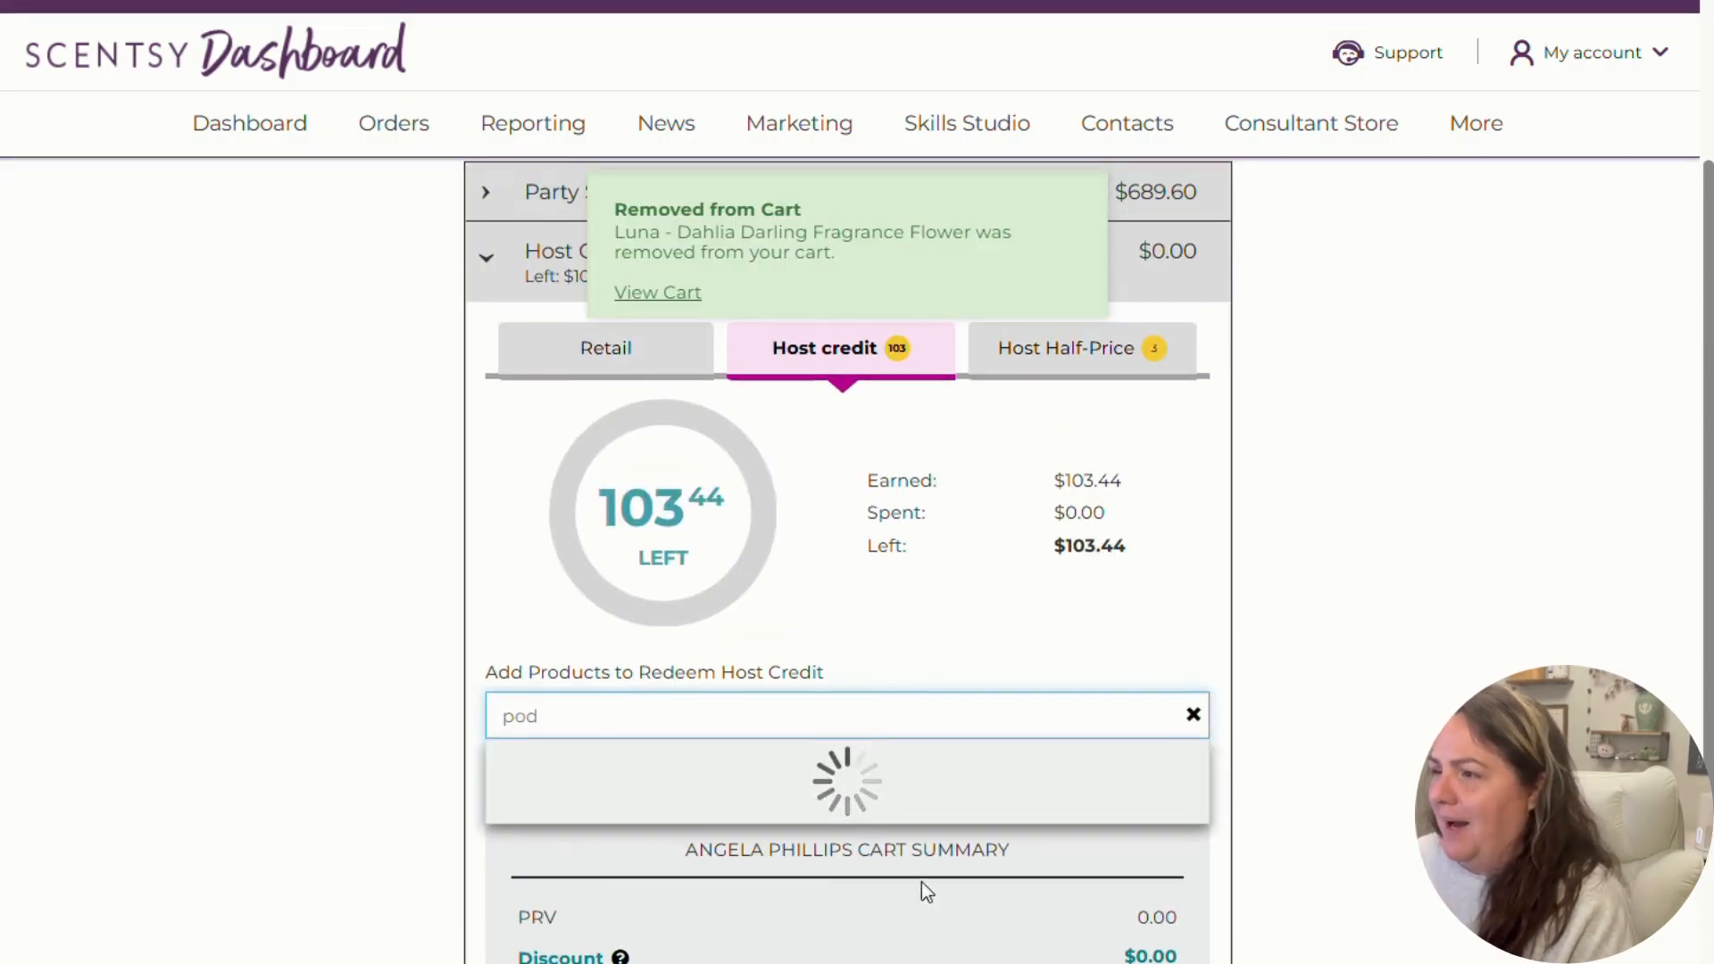
click(1112, 783)
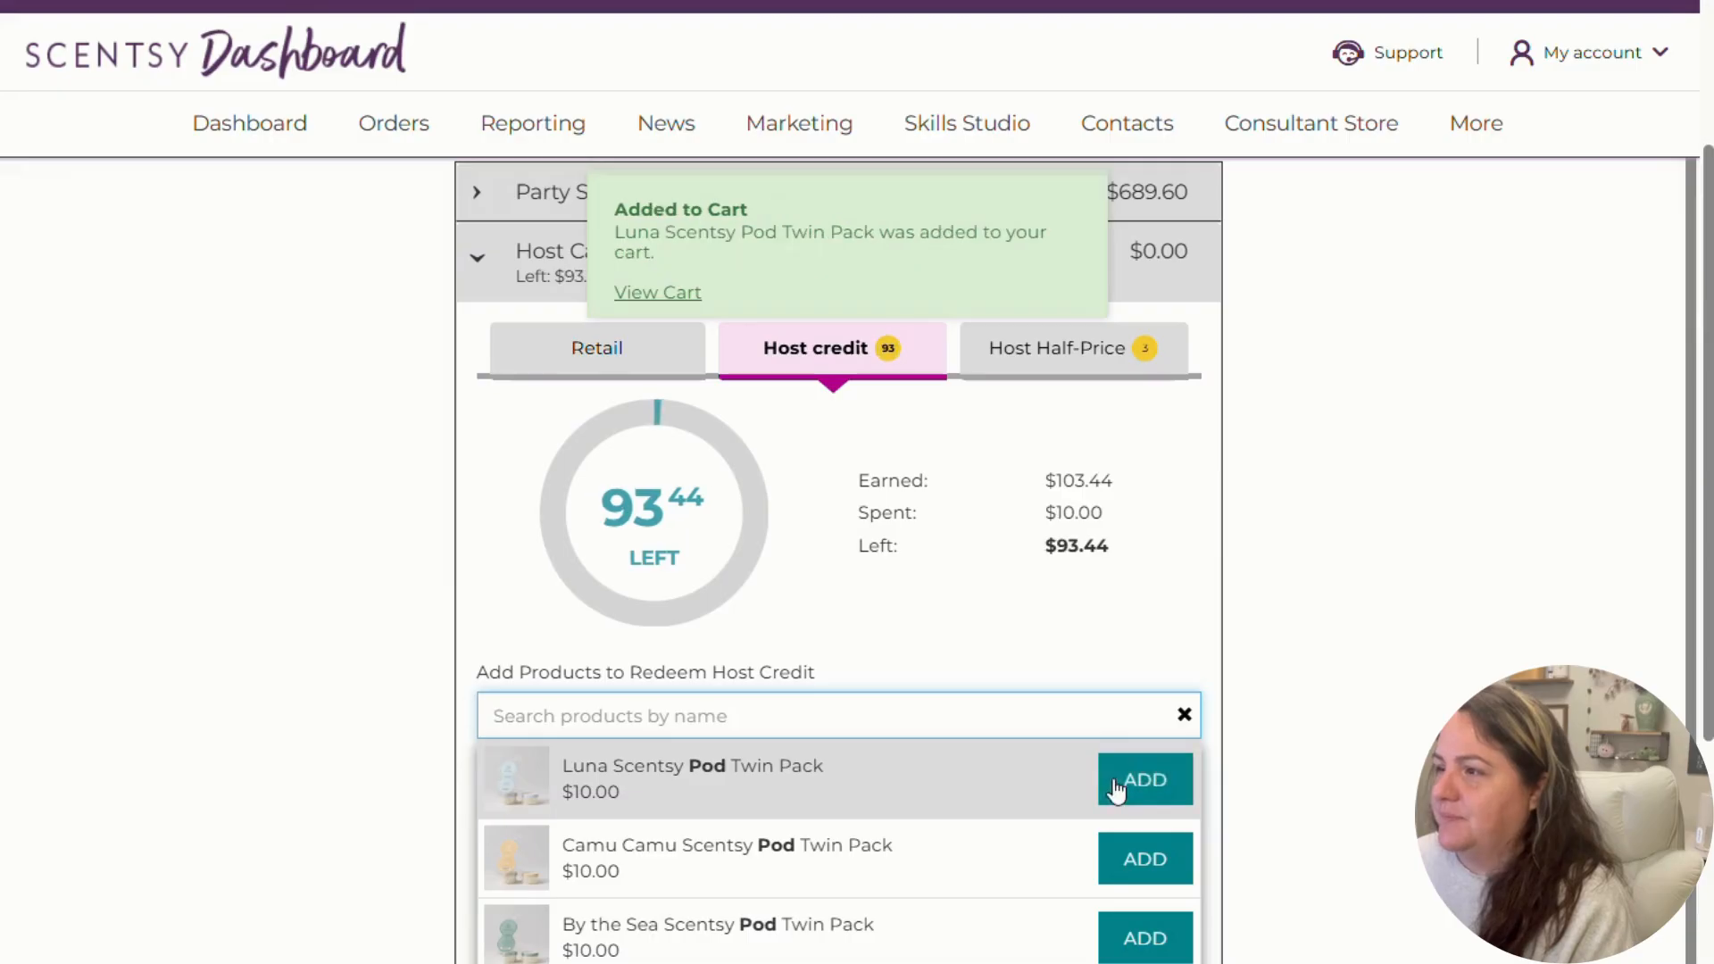
click(1113, 782)
click(1113, 782)
click(1112, 782)
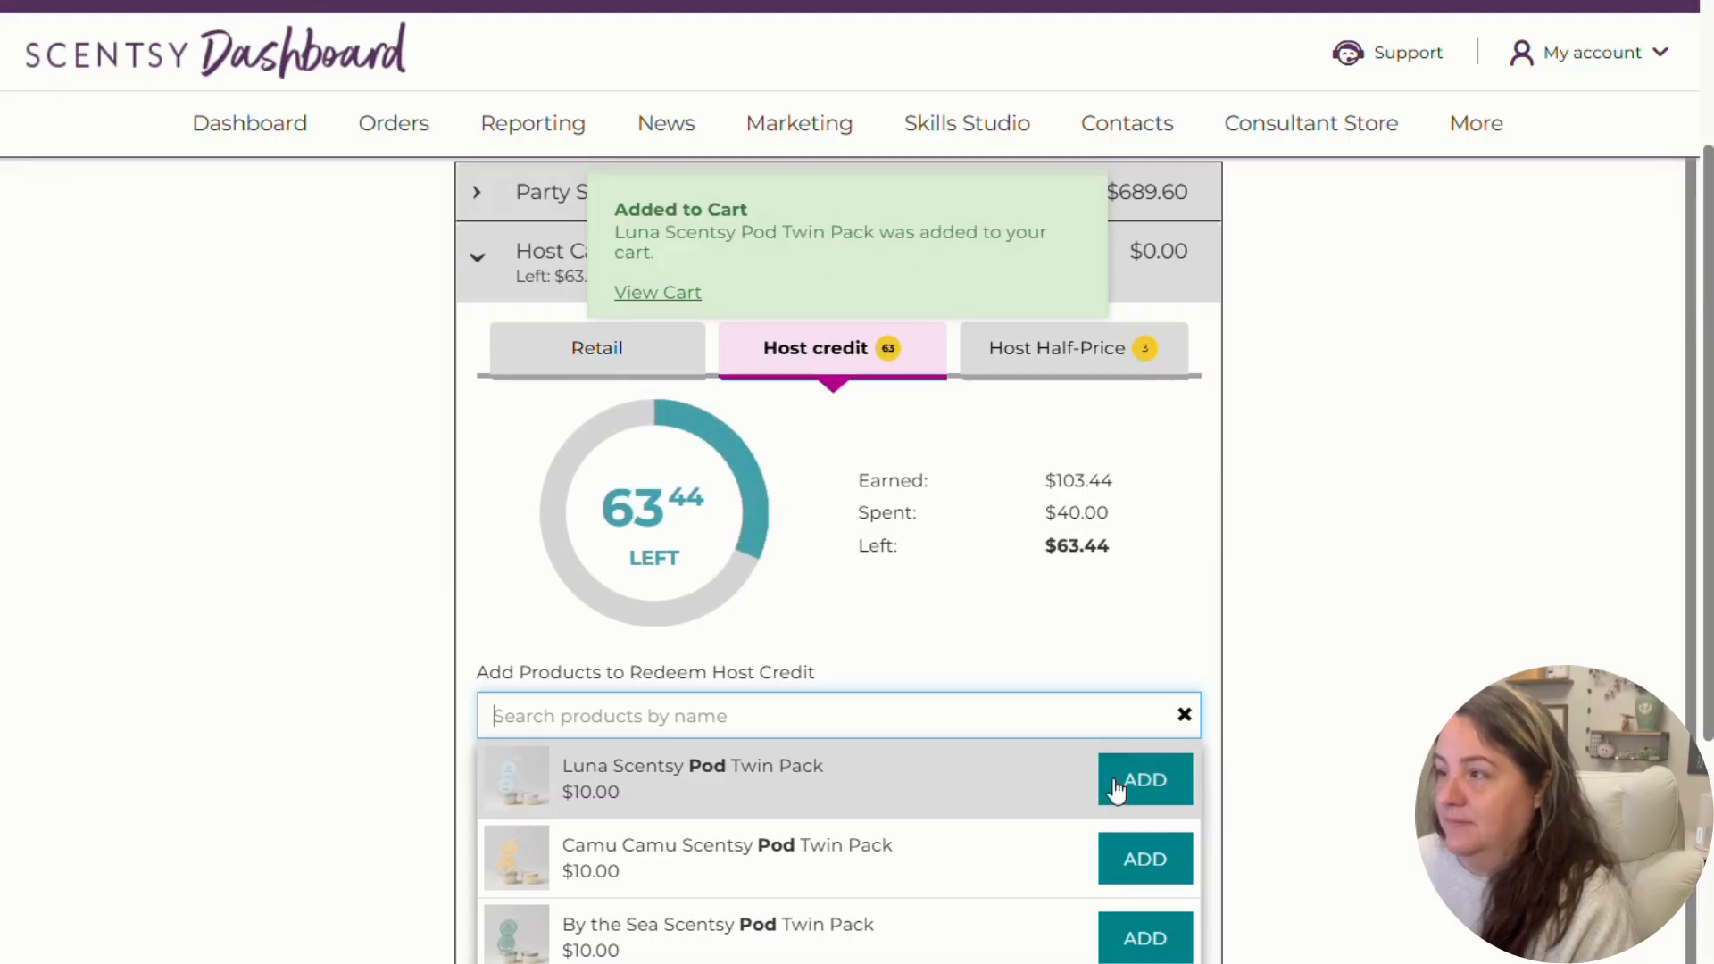
click(1112, 782)
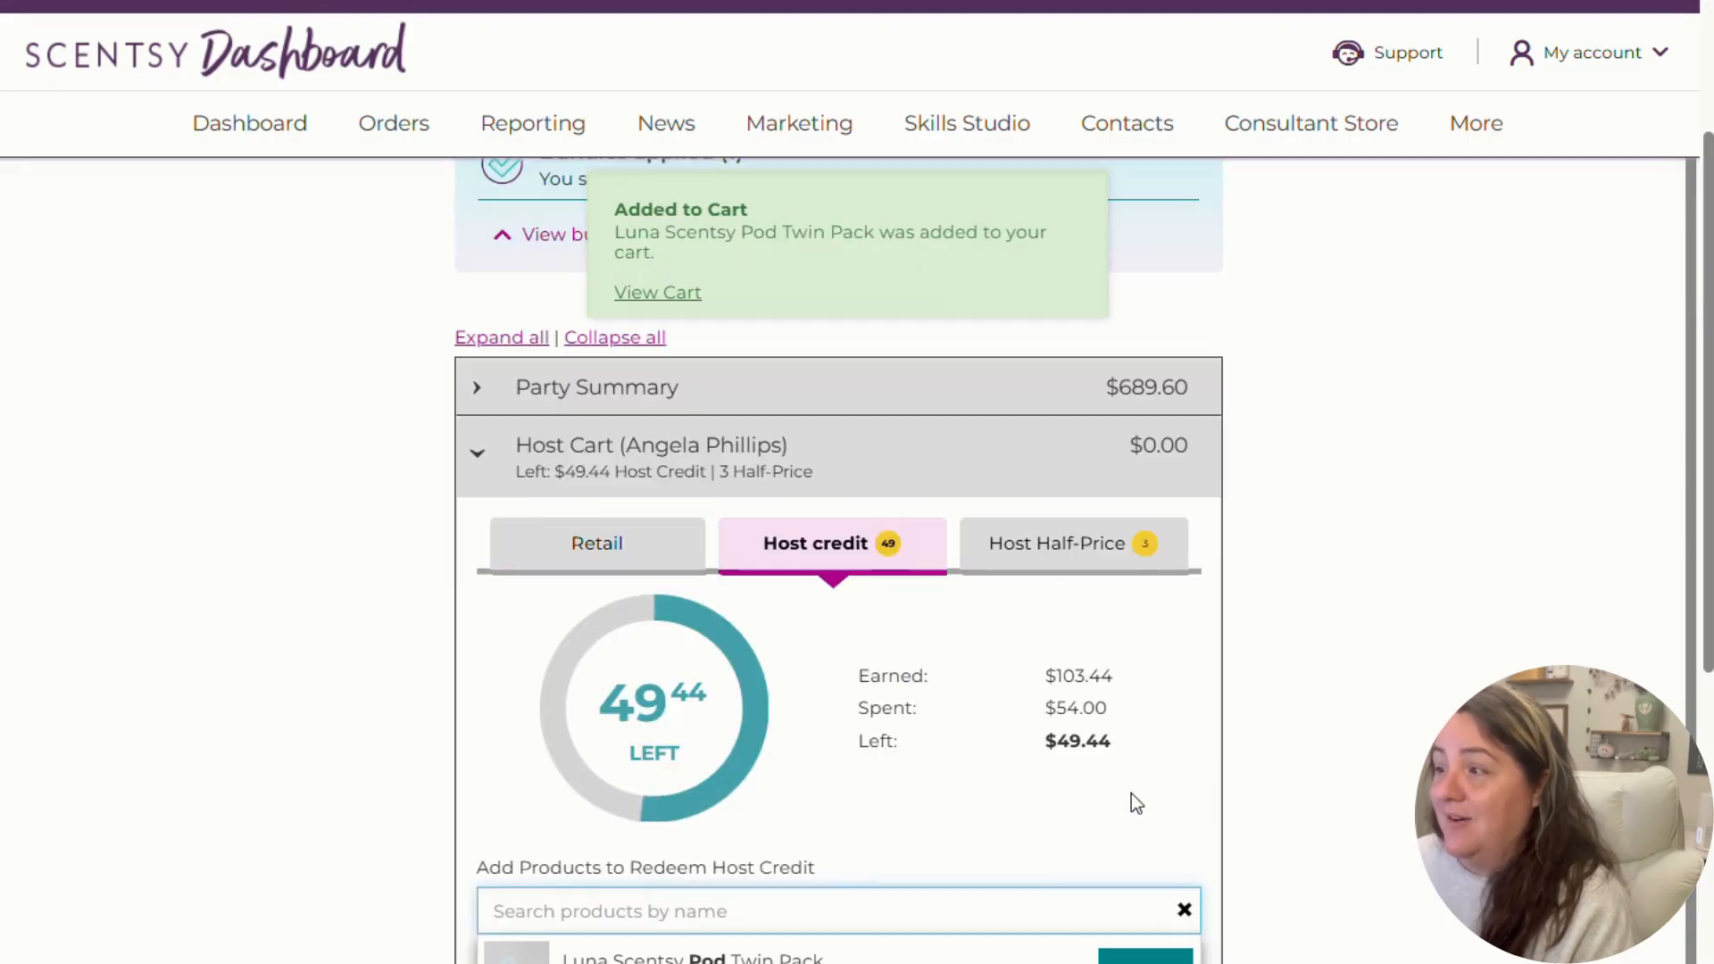
click(1184, 909)
scroll(1249, 928, down, 4)
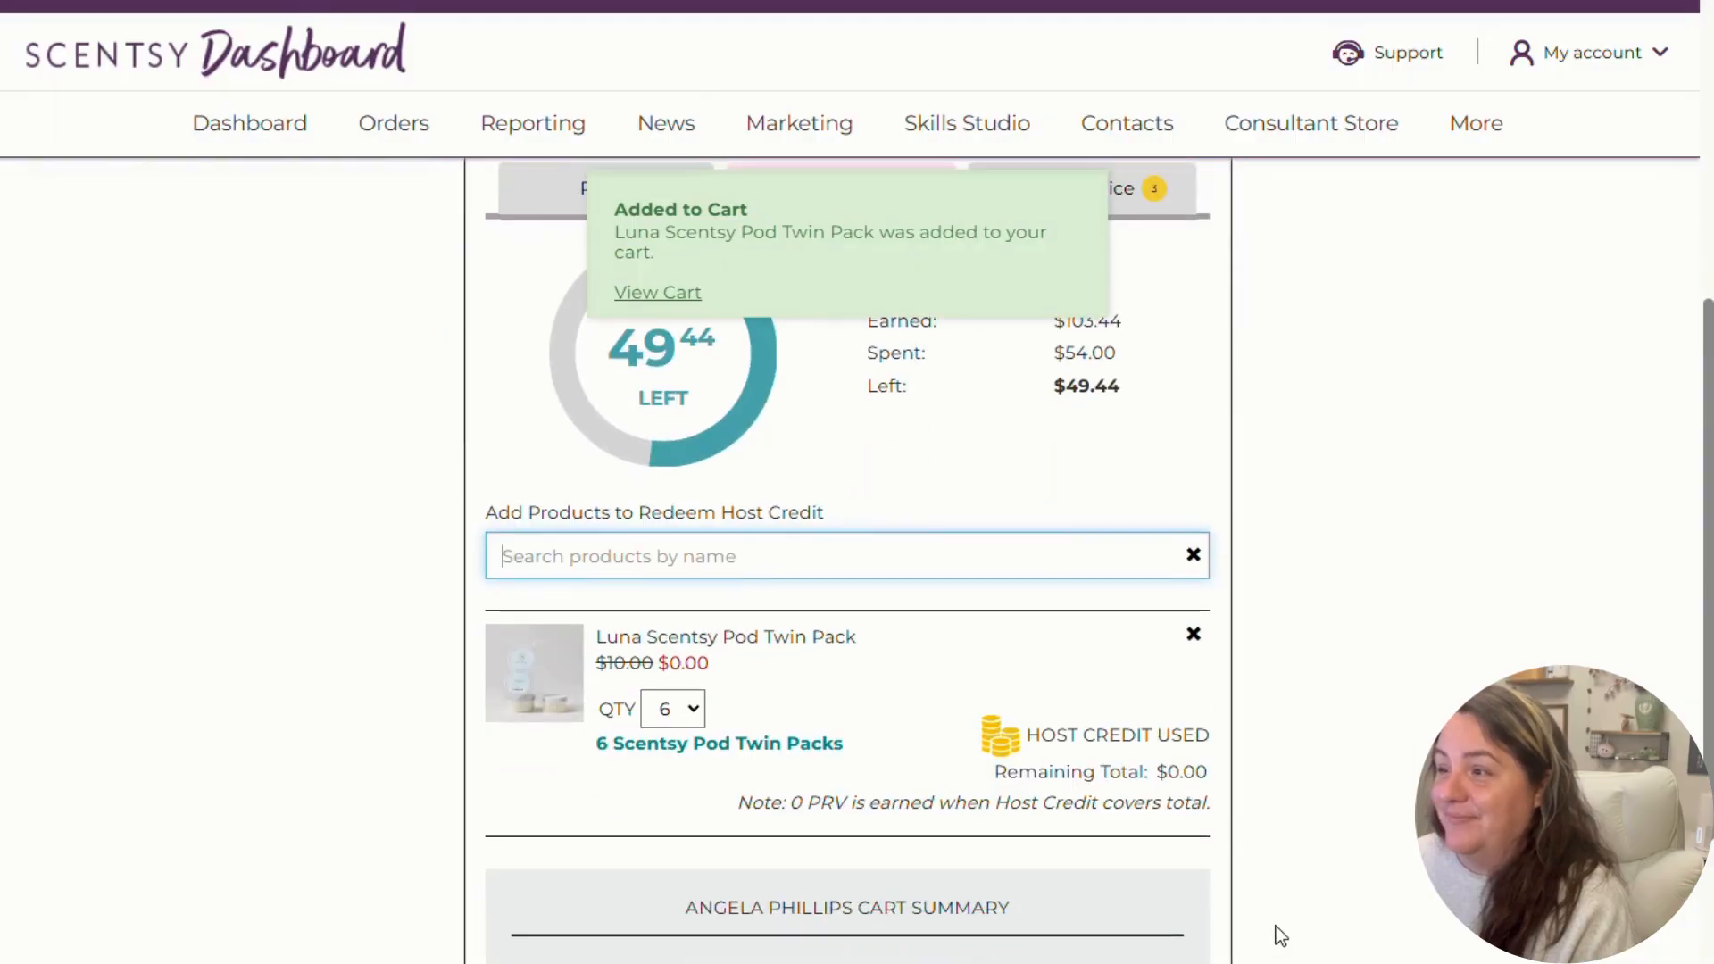
scroll(1276, 925, up, 1)
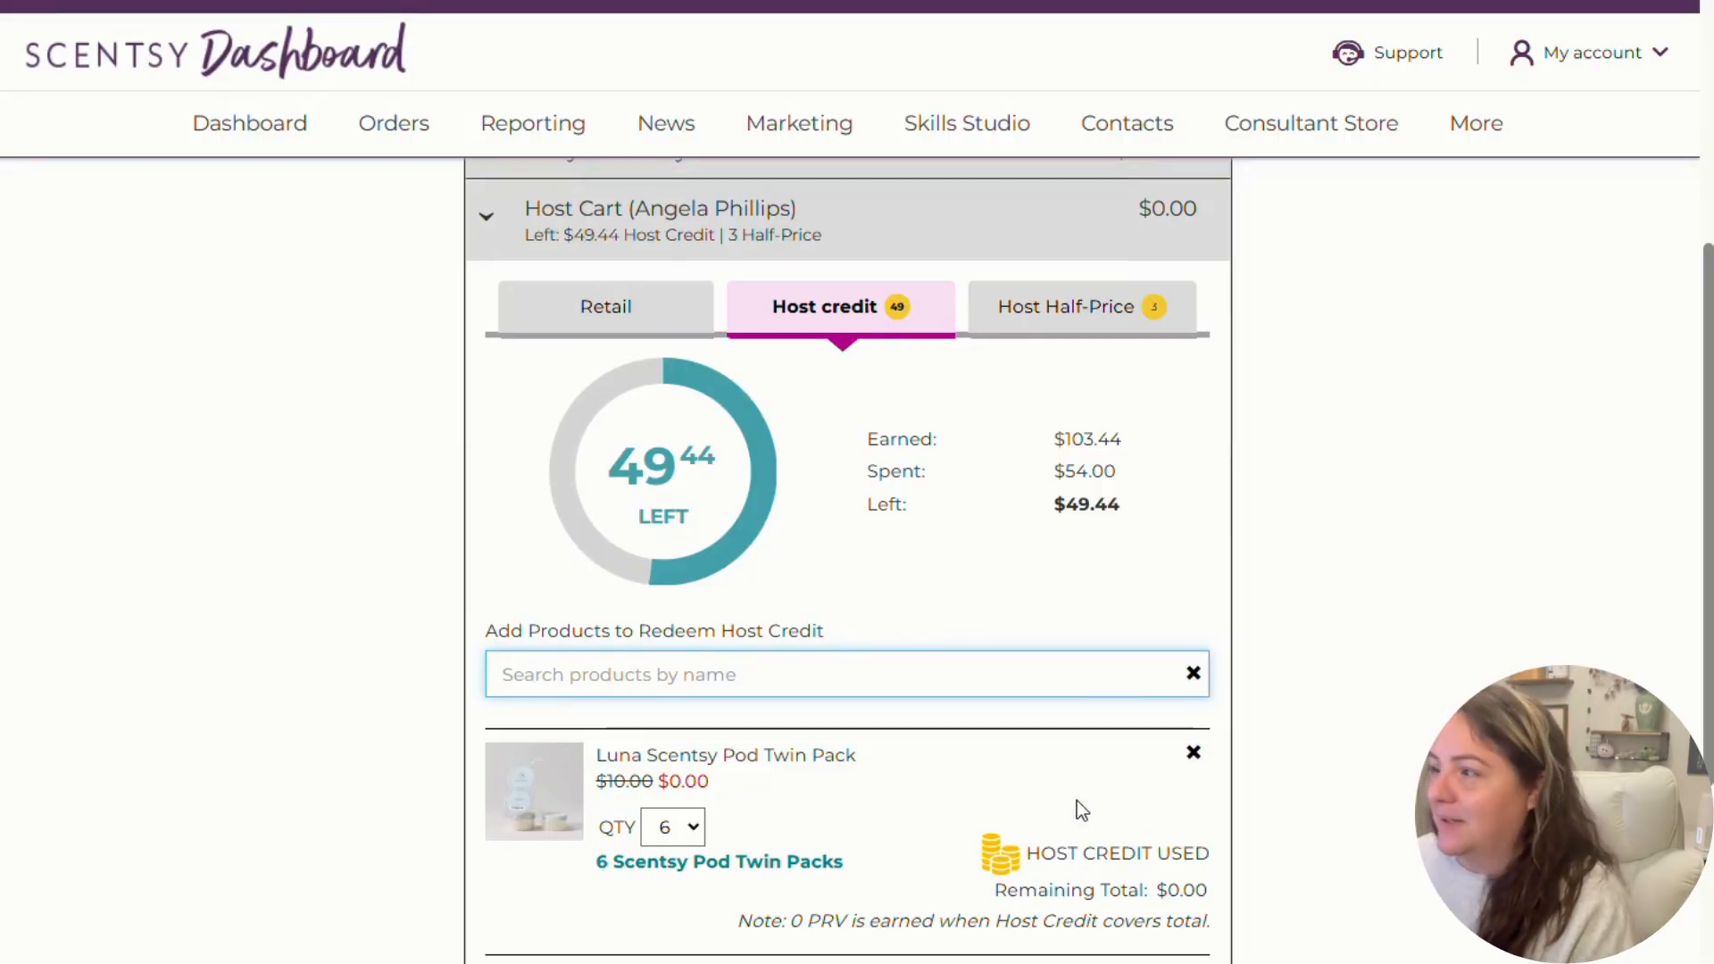
- Remove the Luna Scentsy Pod Twin Packs from the host cart and search the half-price products for "whiff"
click(1192, 753)
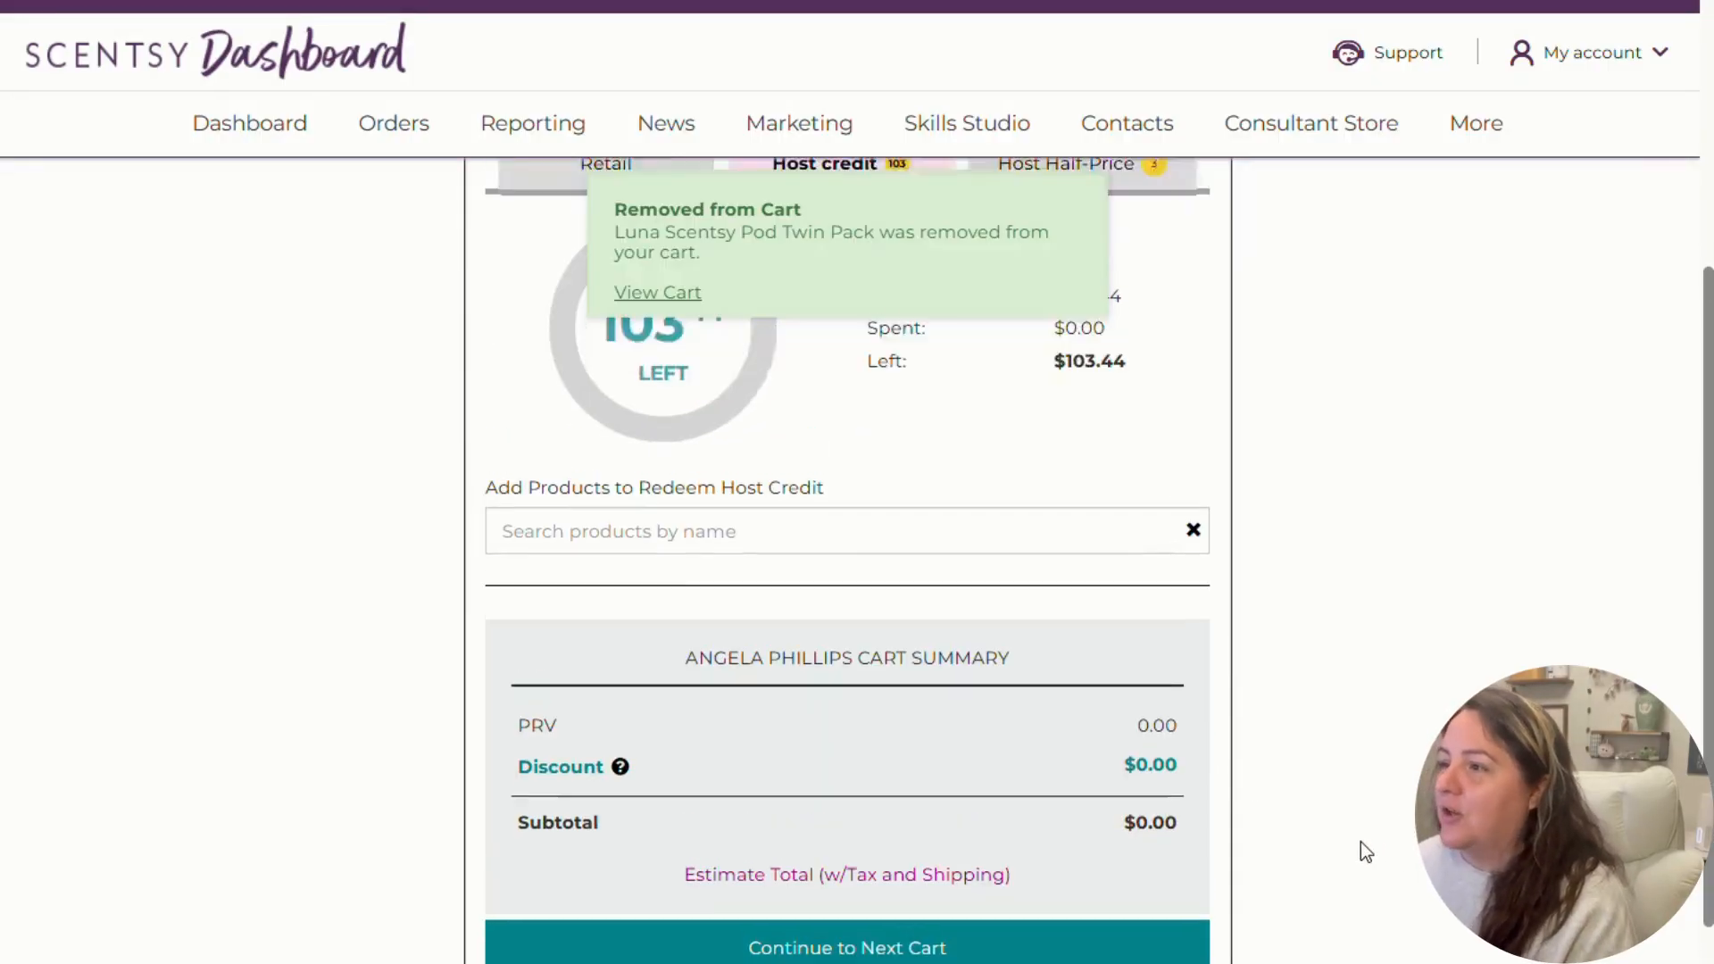
scroll(754, 762, up, 3)
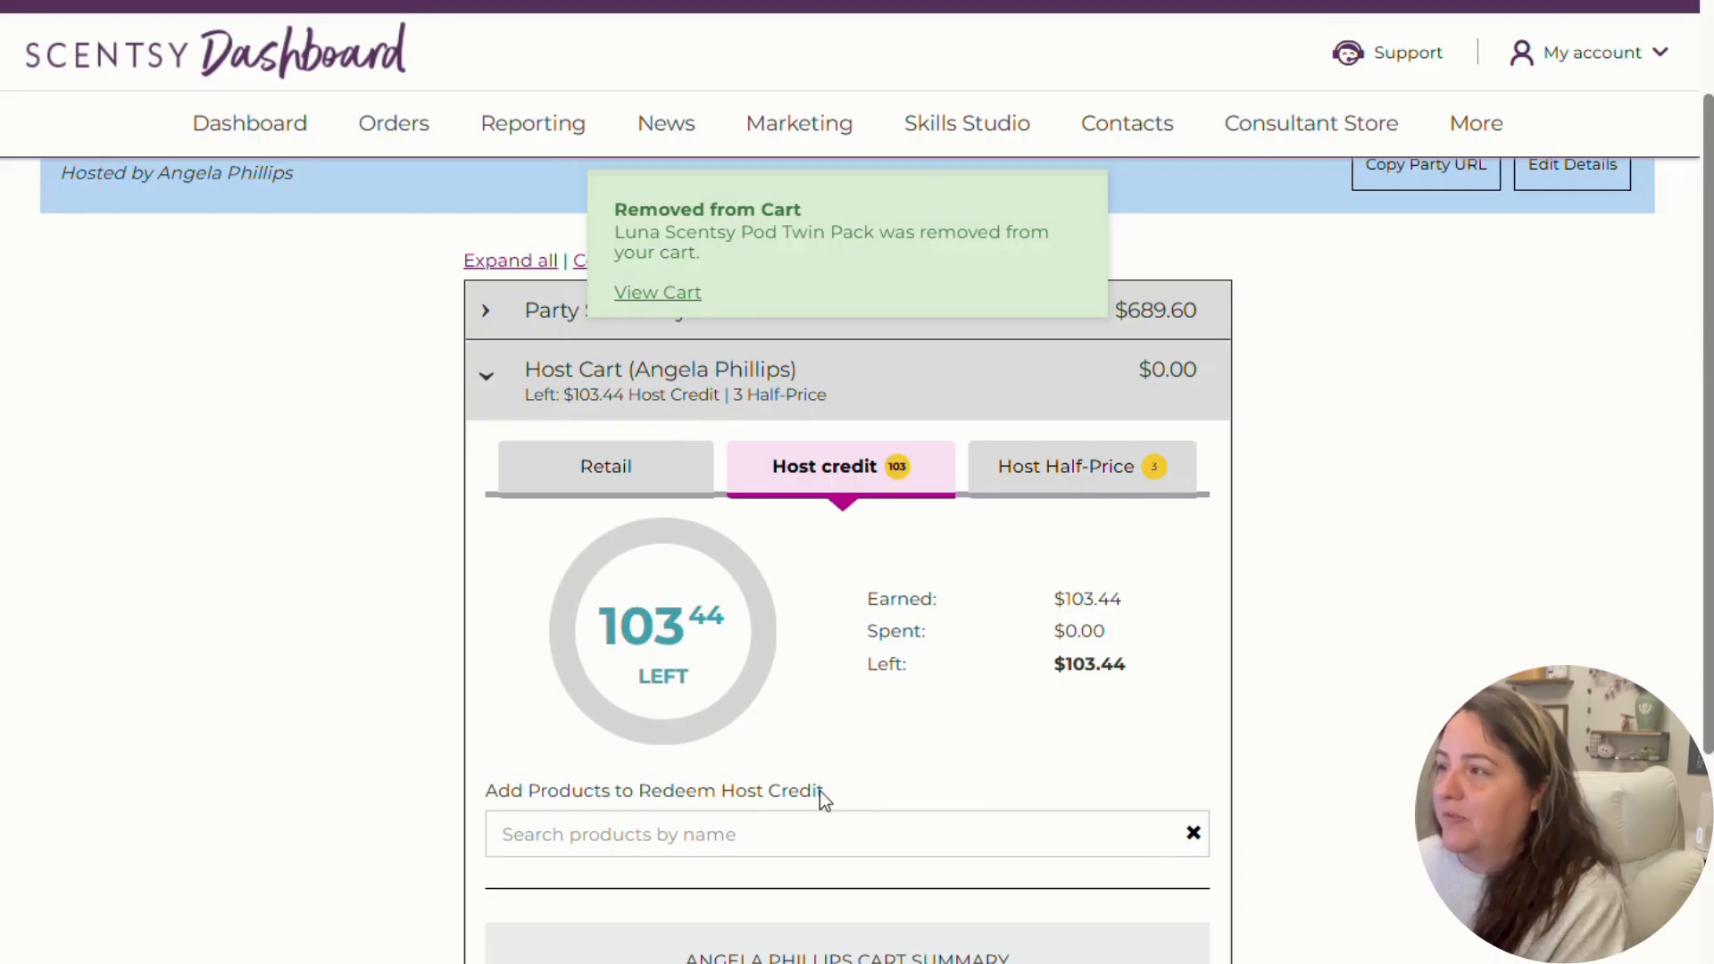
click(1058, 477)
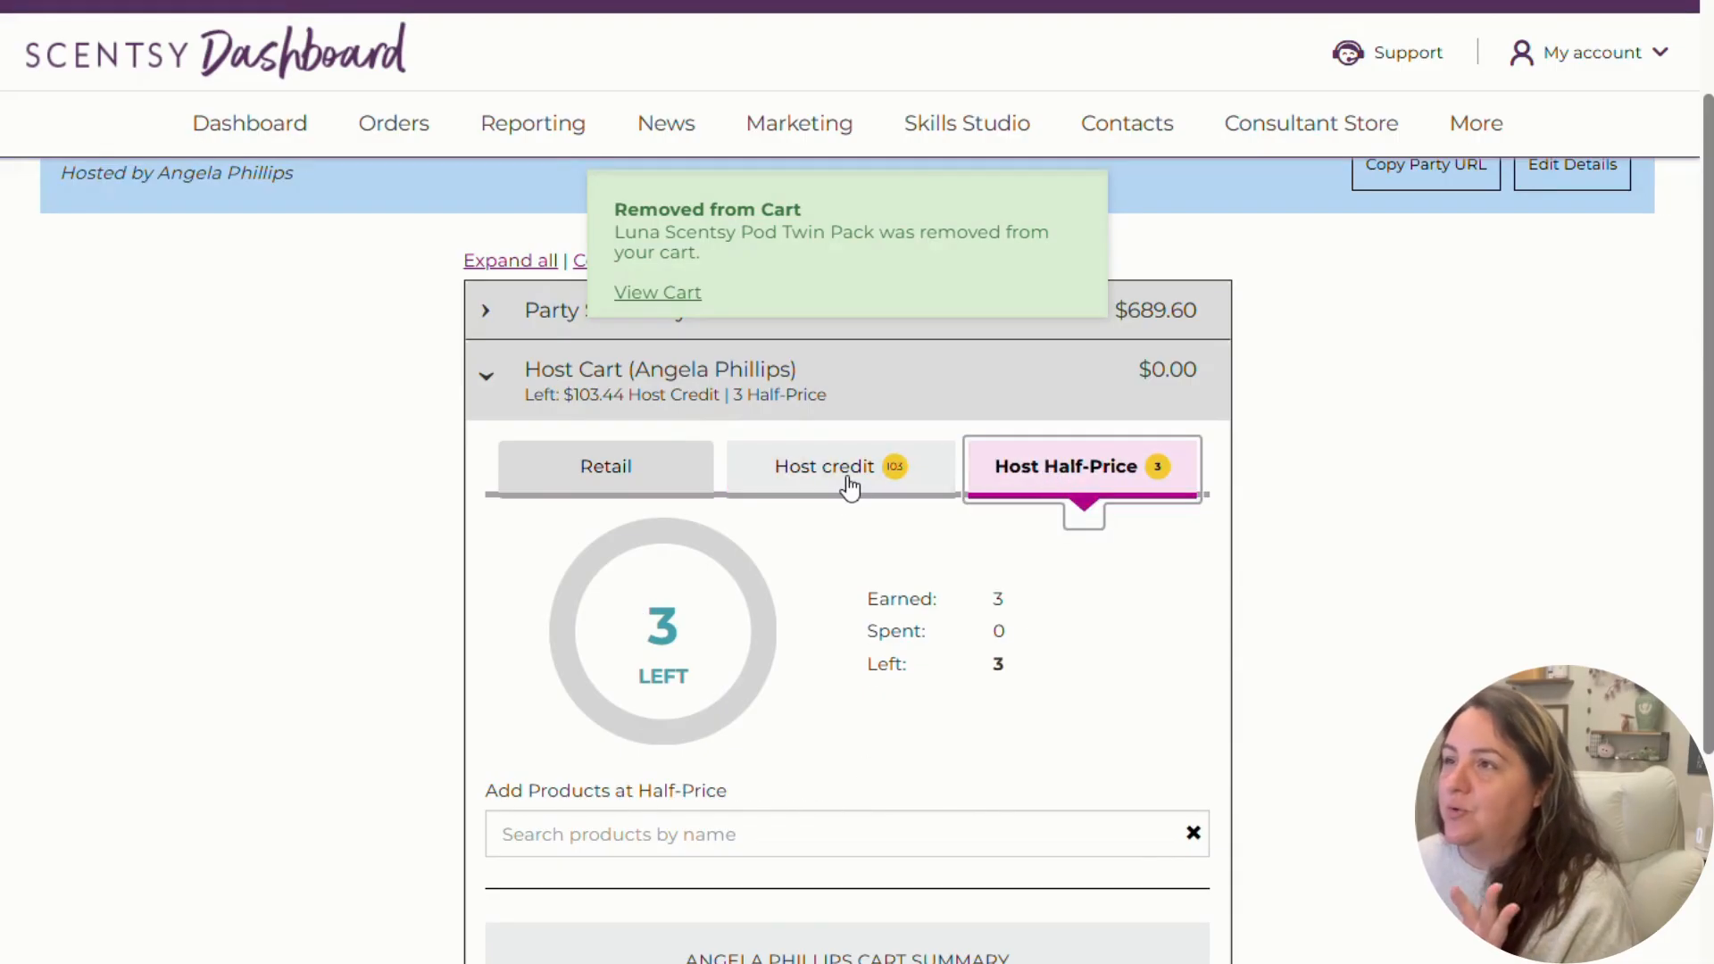
click(751, 823)
text(w)
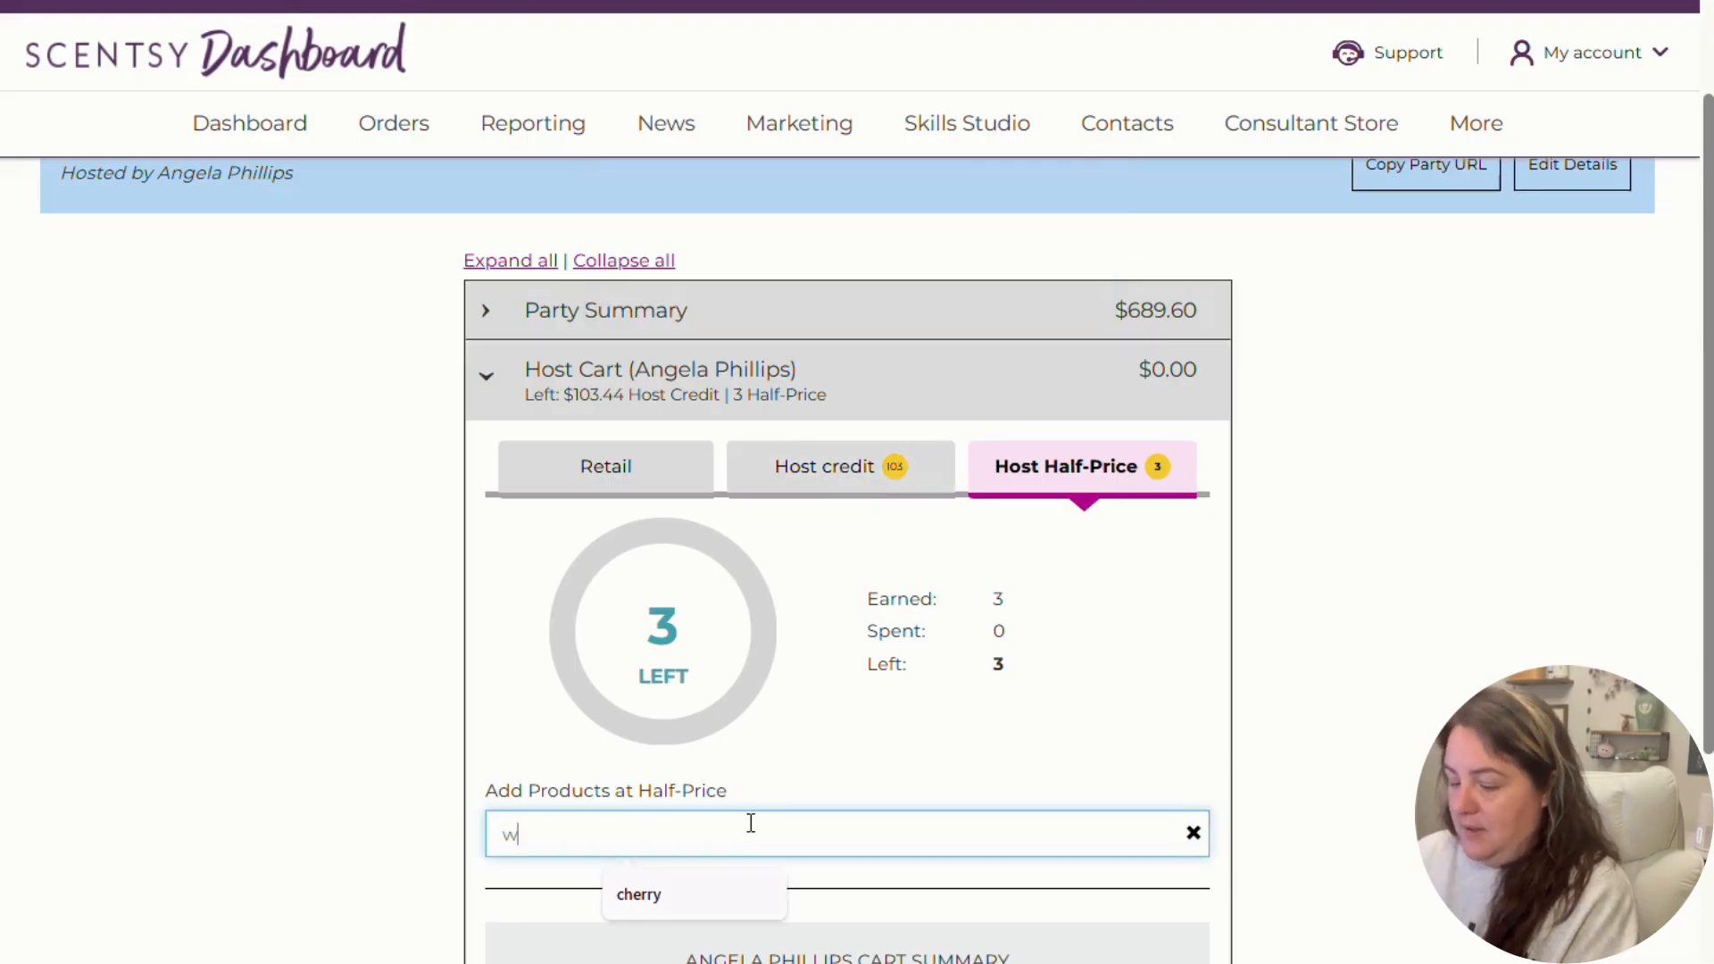
text(hiff)
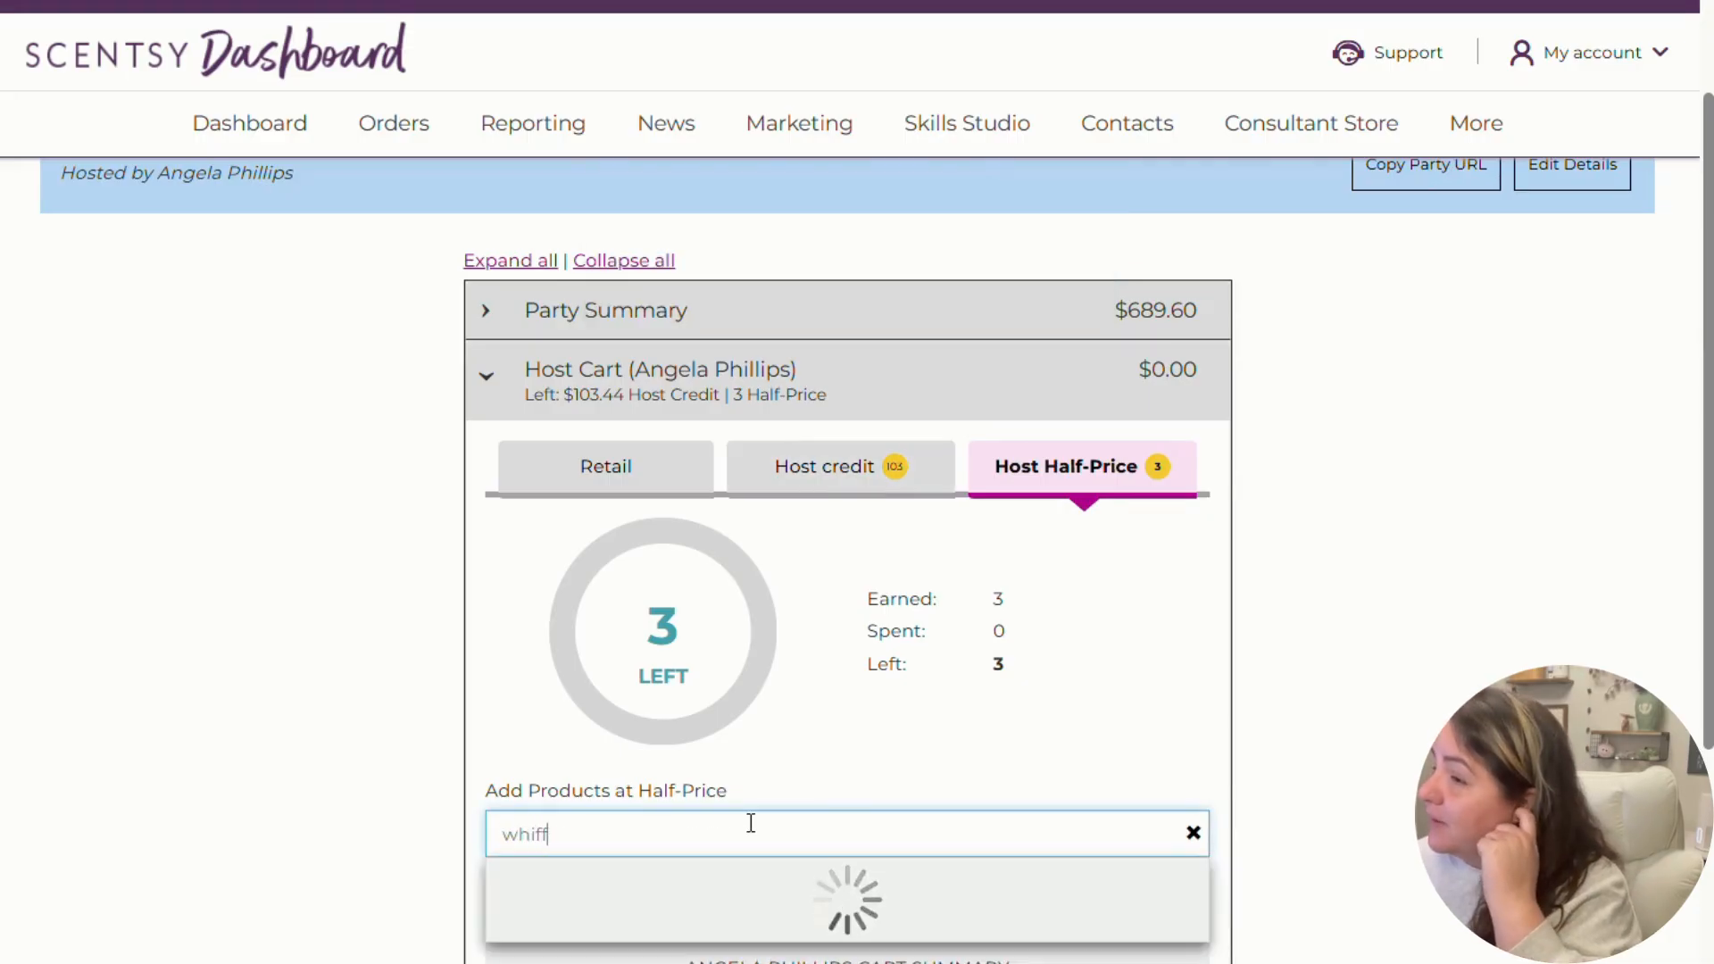
scroll(733, 831, down, 7)
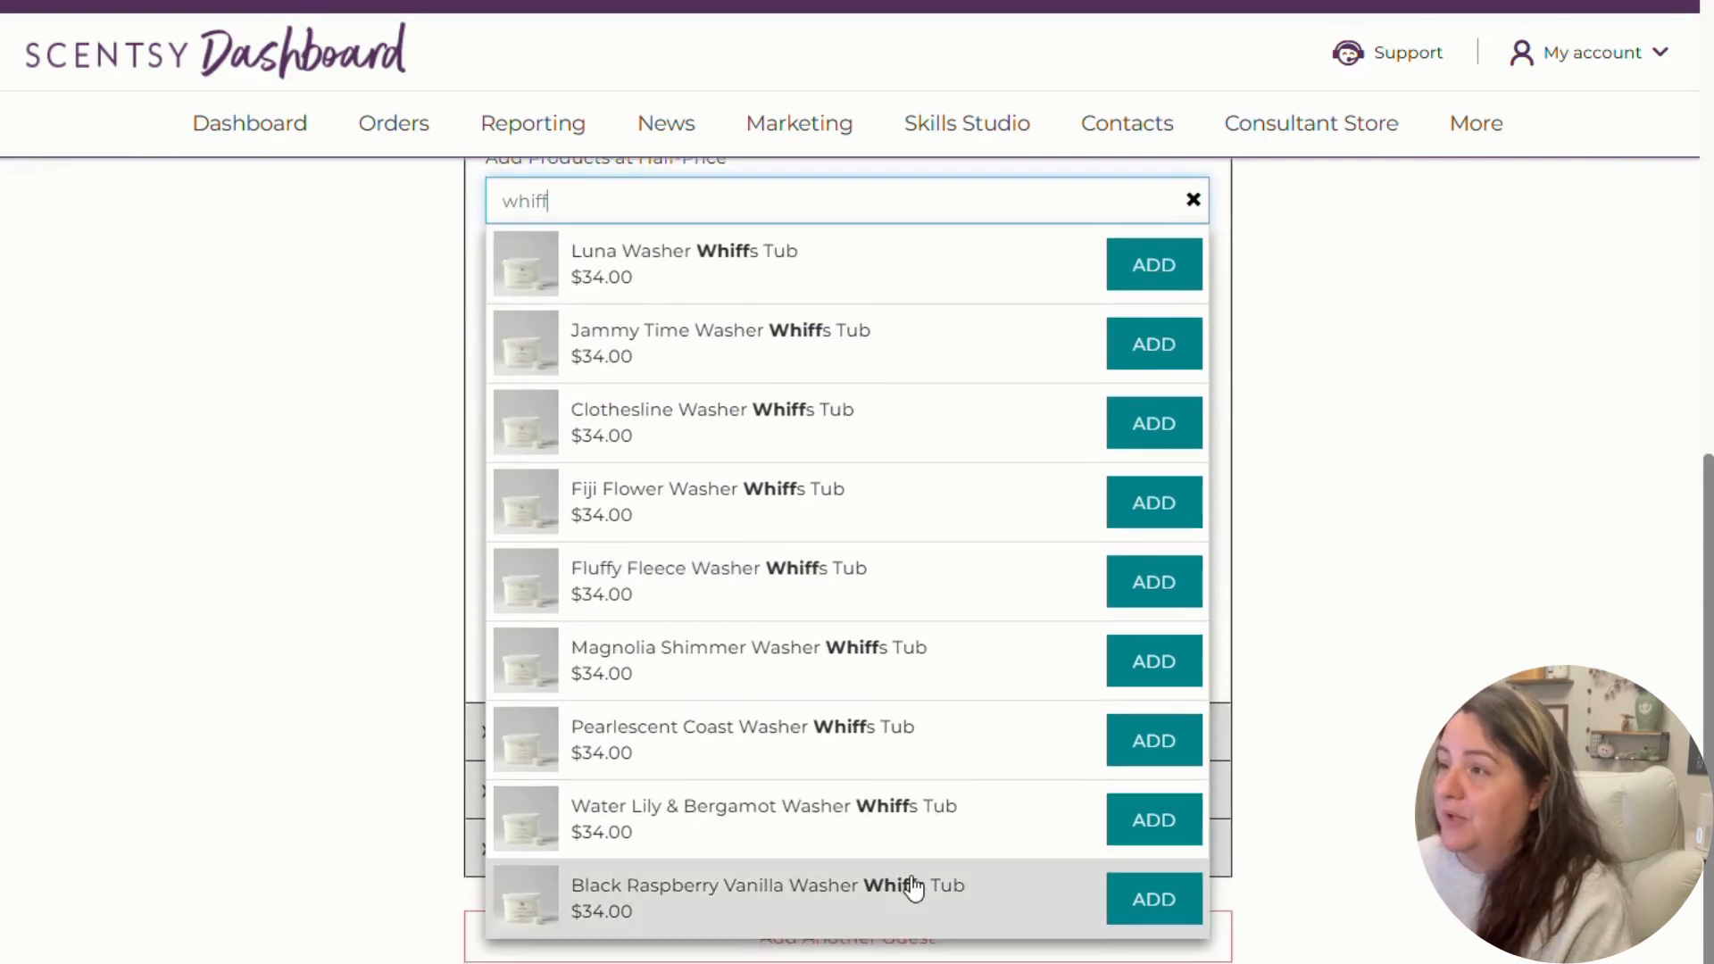
scroll(792, 728, up, 3)
scroll(912, 821, down, 2)
scroll(880, 371, up, 4)
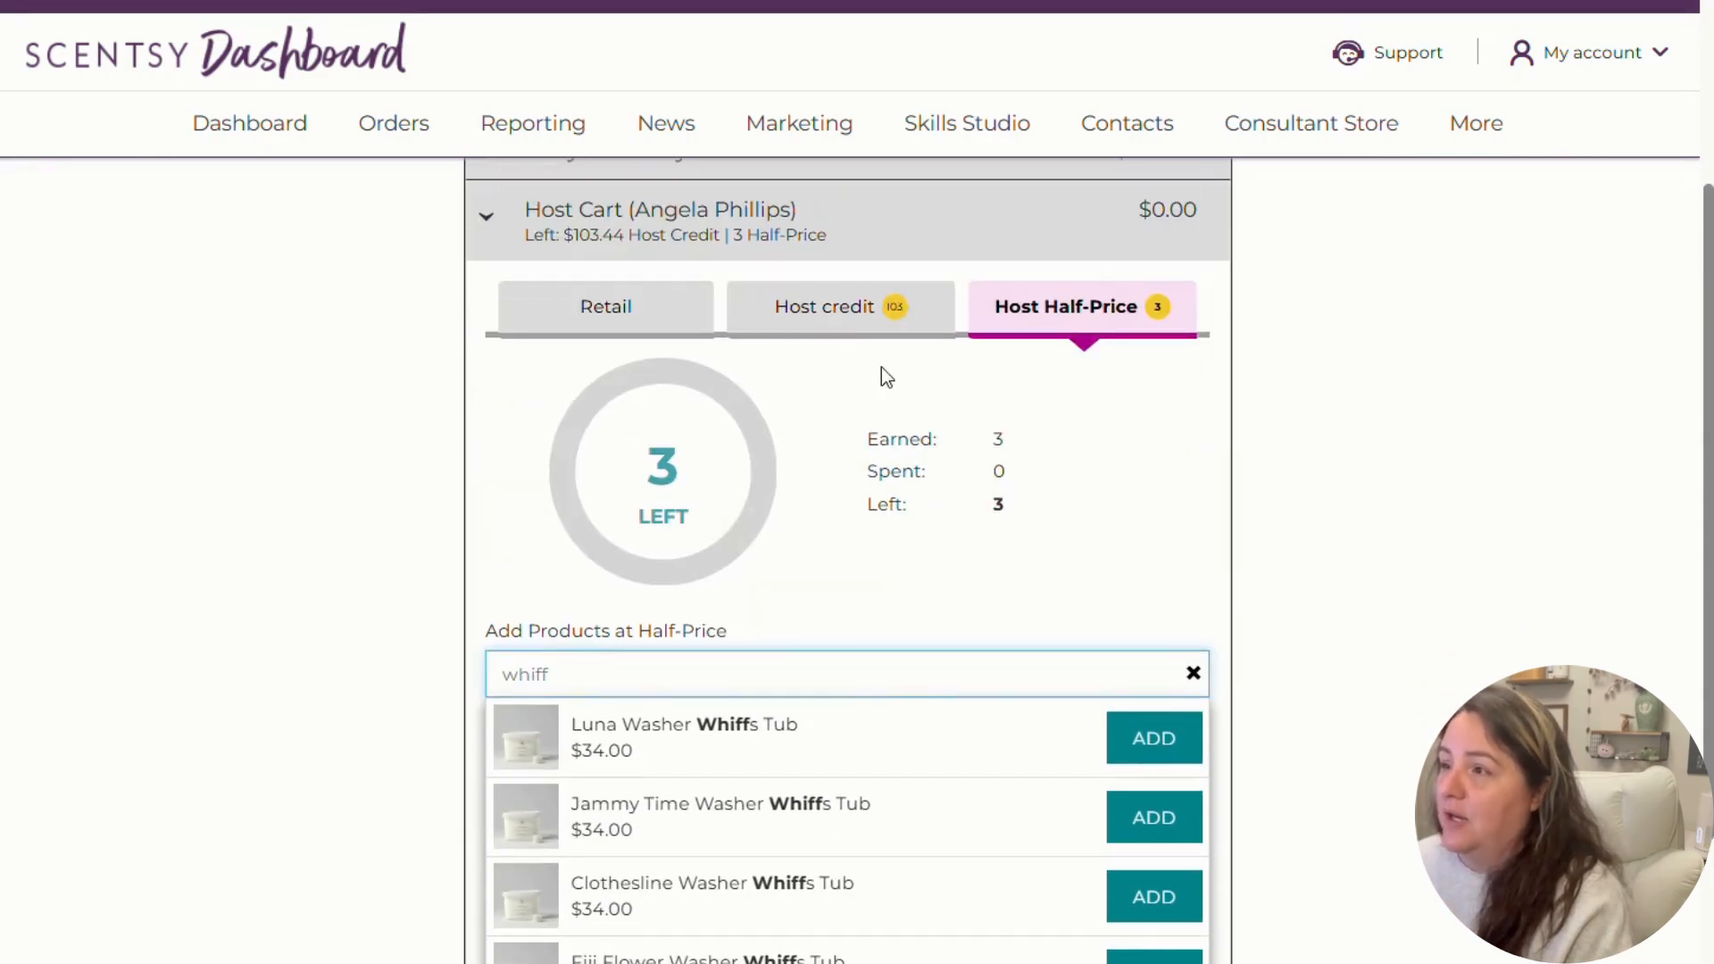
- Search the host credit products for "whiff", browse the Washer Whiffs Tubs and clear the search
click(854, 329)
click(623, 656)
text(whiff)
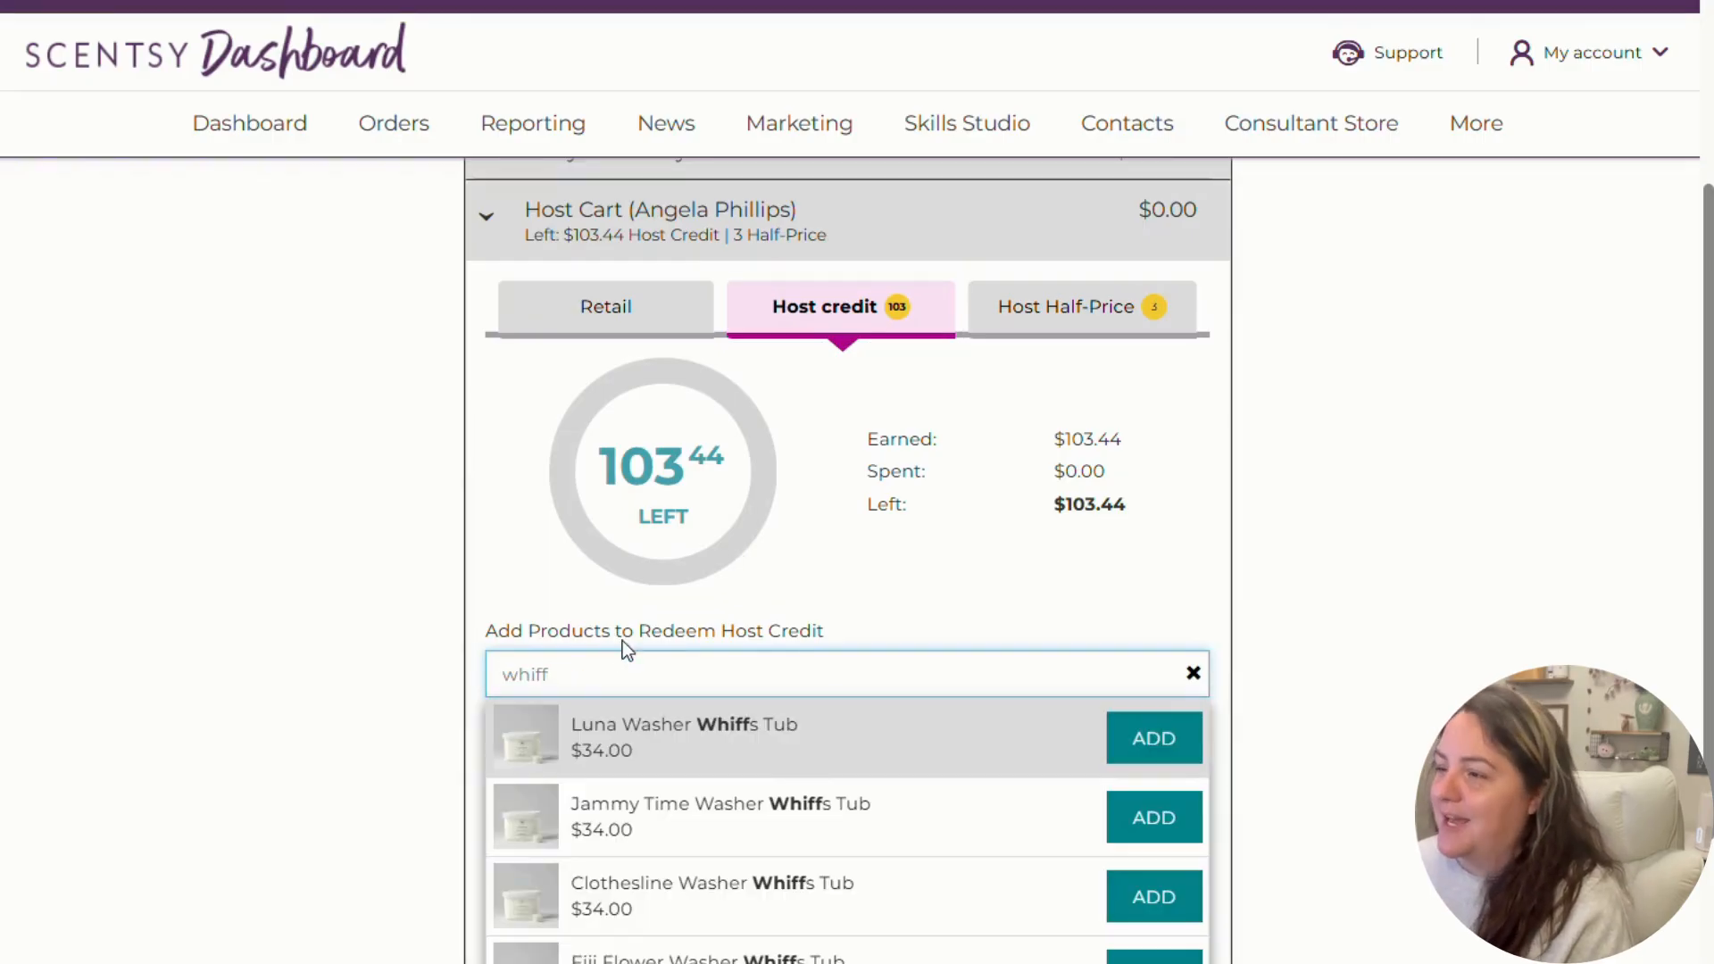
scroll(788, 762, down, 5)
scroll(846, 773, up, 1)
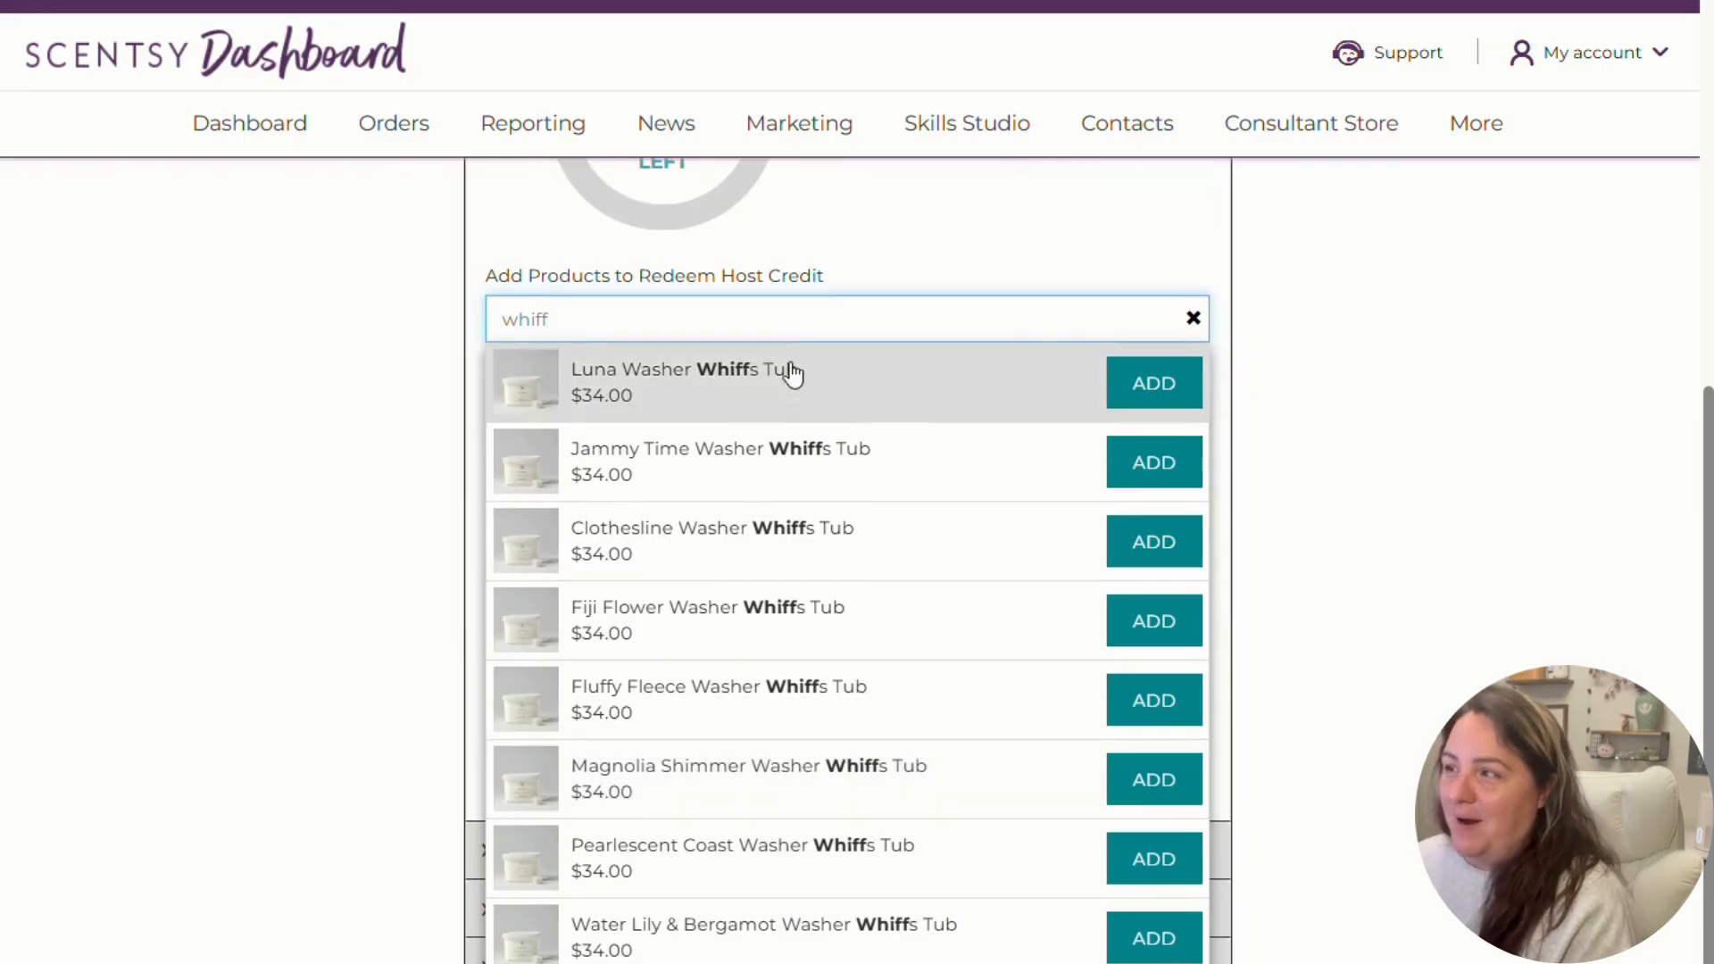
click(1193, 318)
- Search the host cart's retail products for "whiff" and clear the search
scroll(630, 356, up, 3)
click(607, 308)
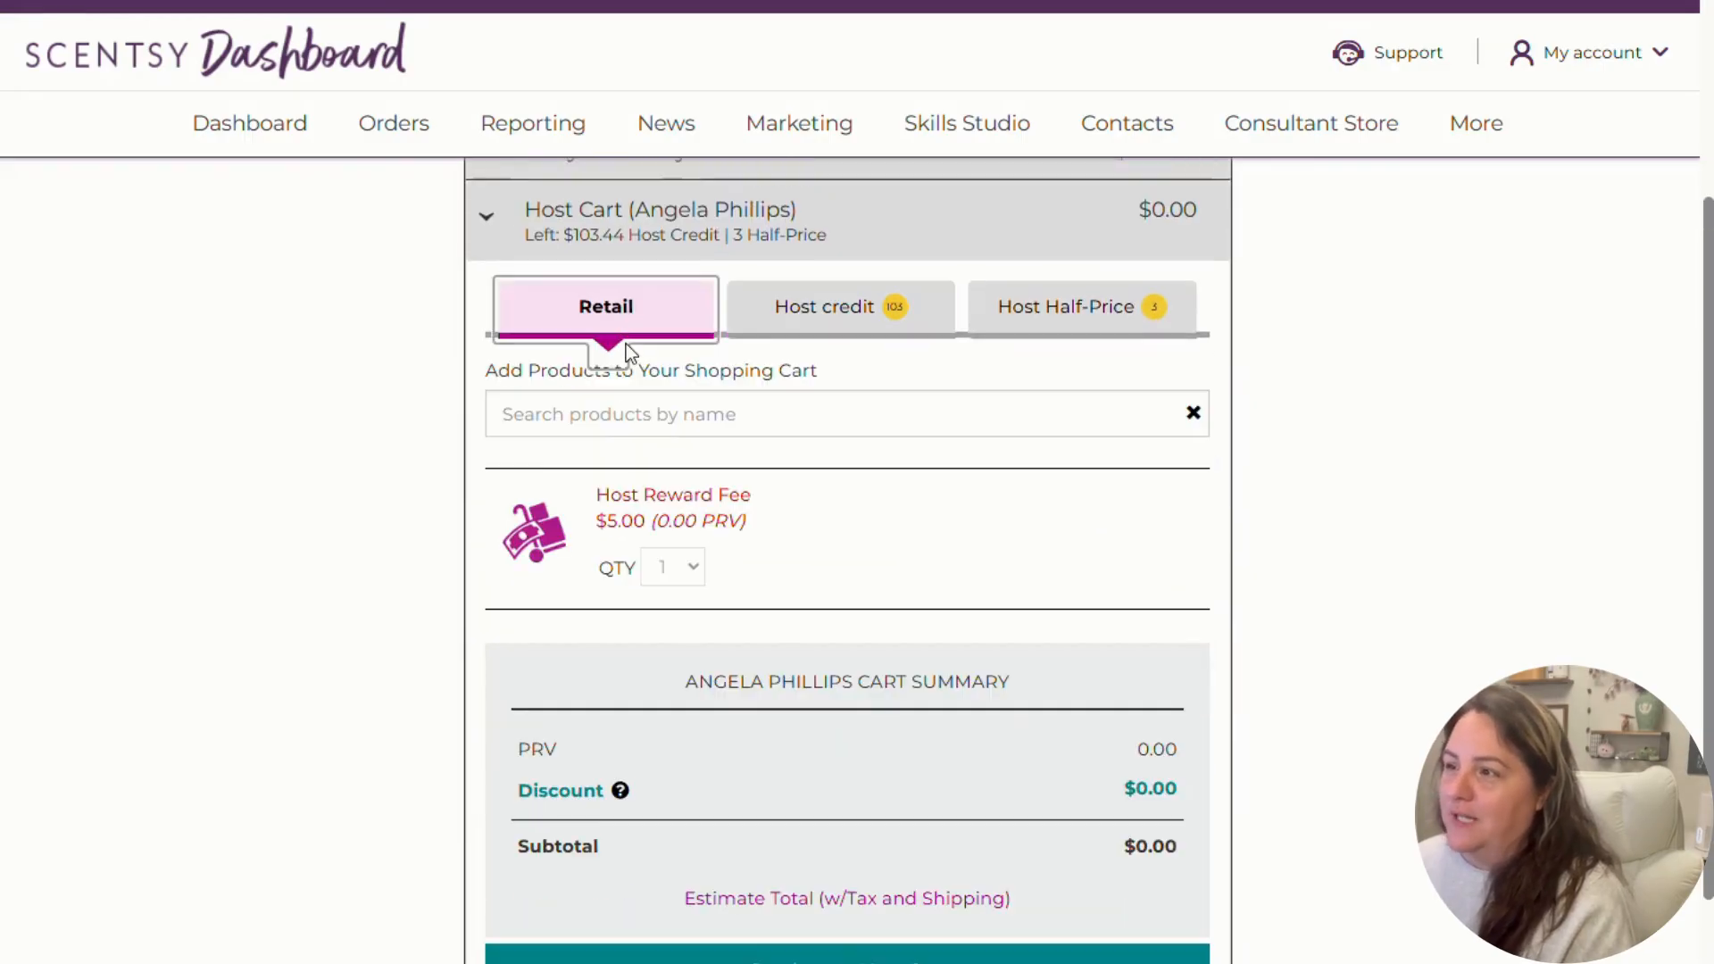
click(615, 412)
text(whiff)
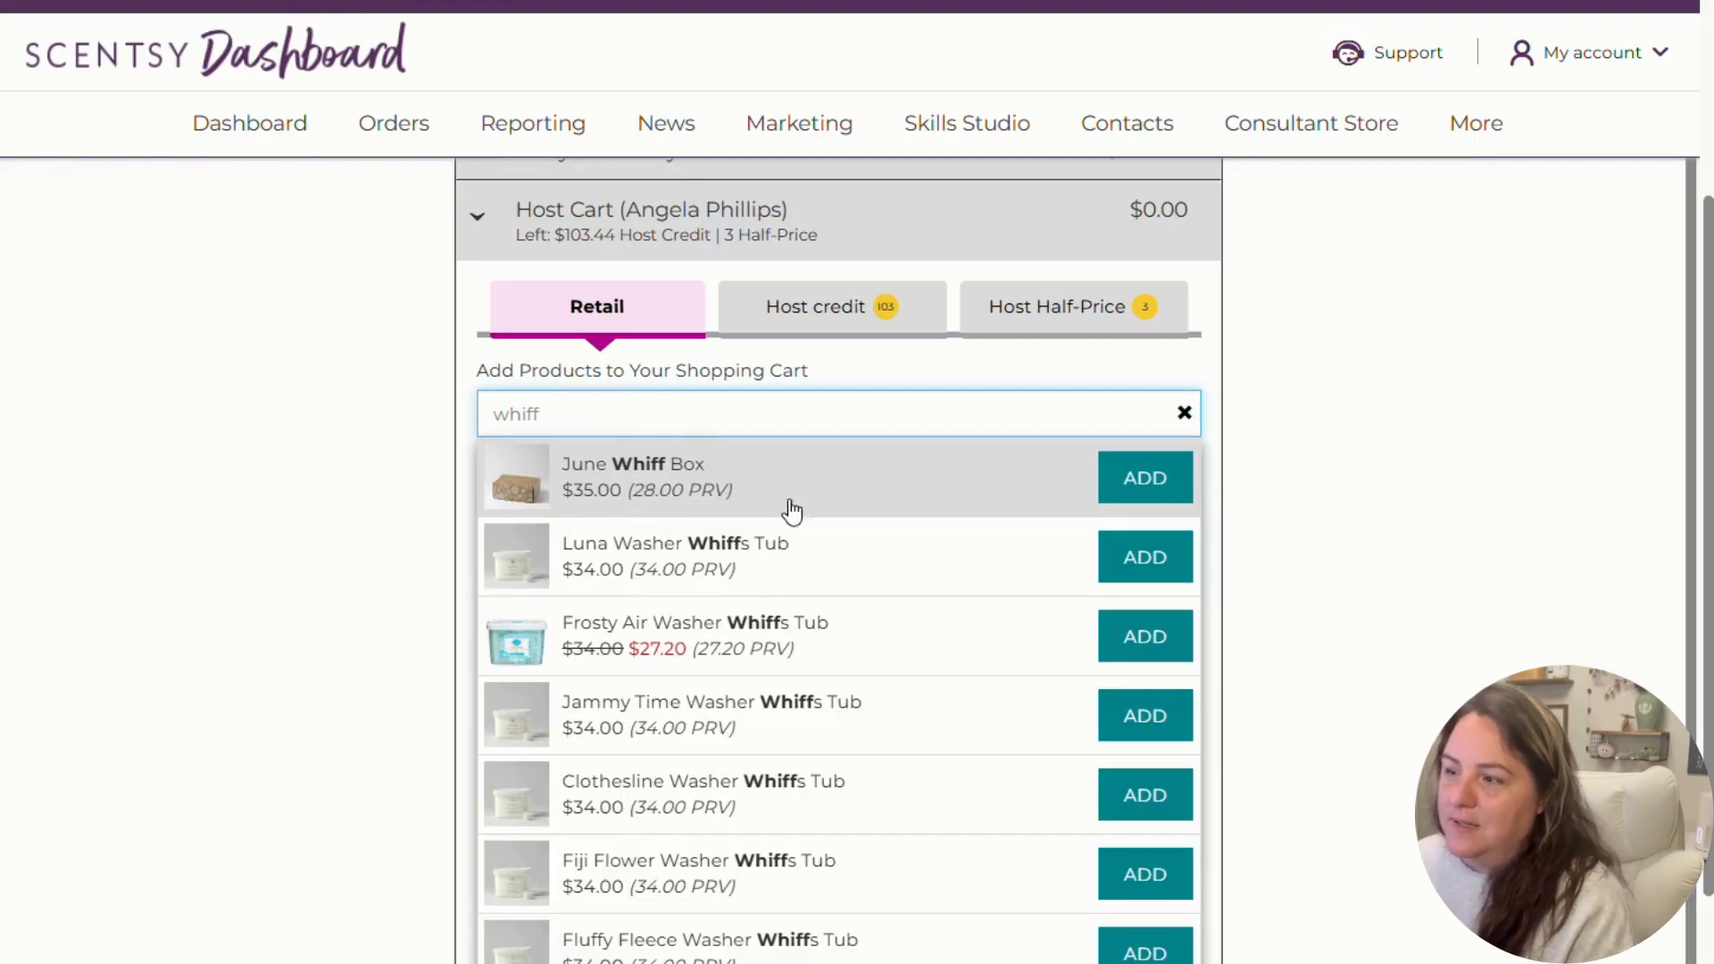
click(1183, 416)
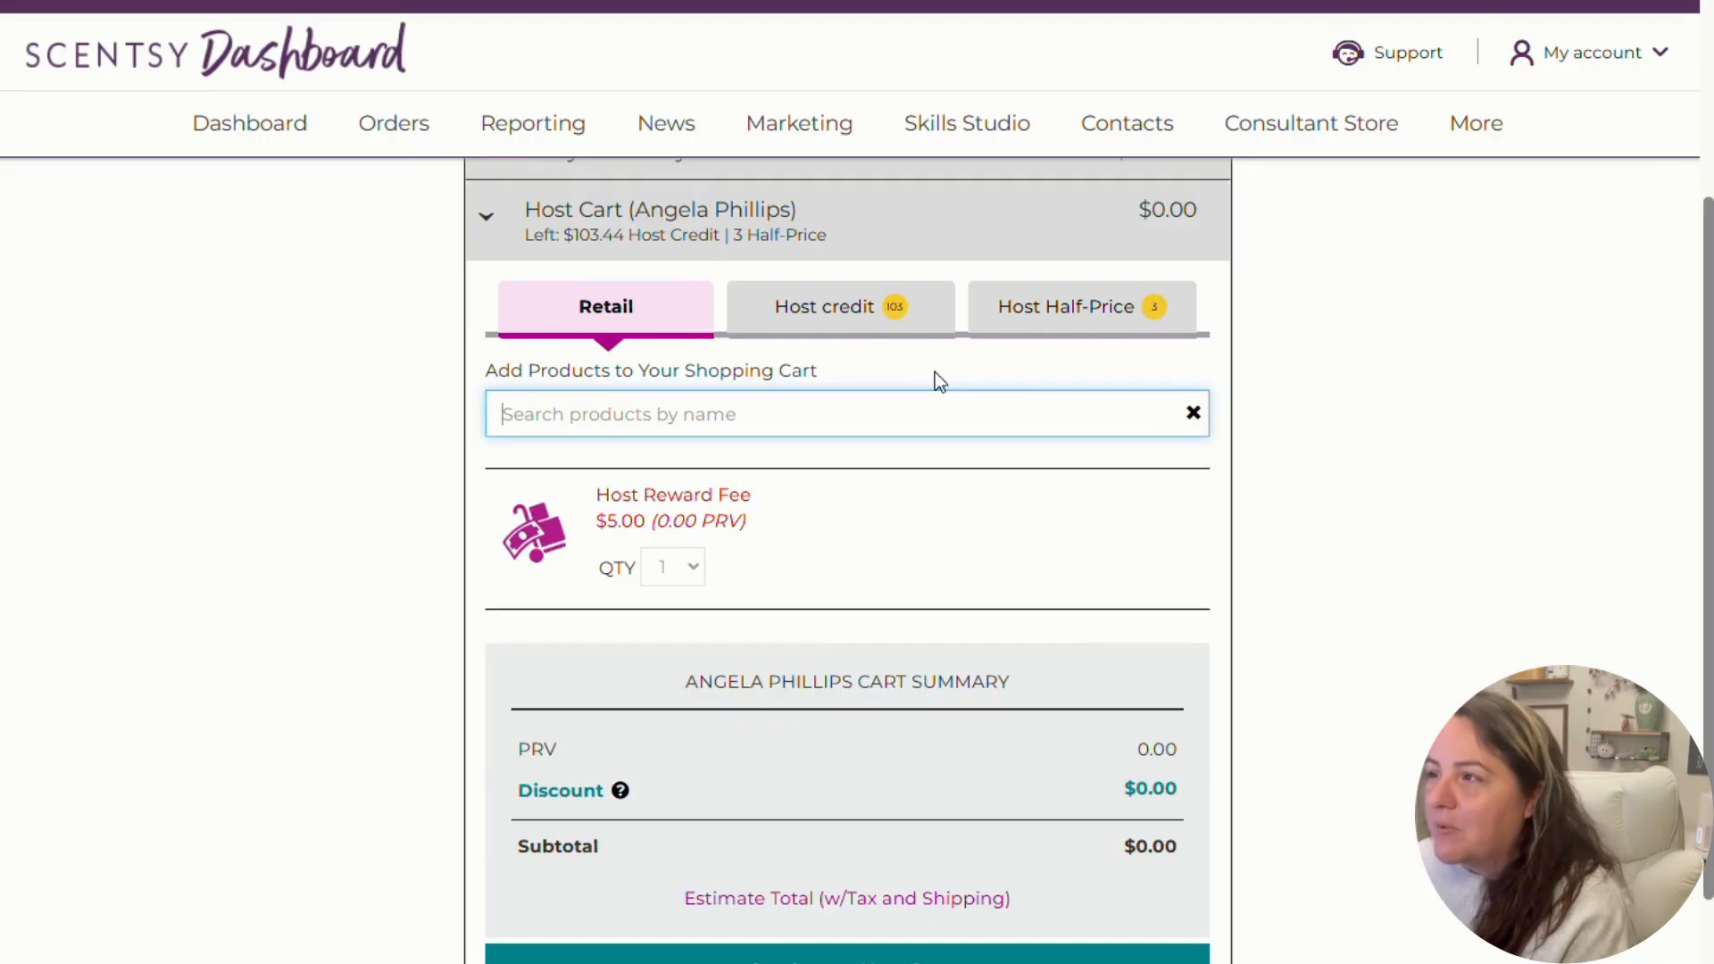
- Search the half-price products for "quad" instead of "whiff" and add one Scentsy Air Quad White – Linen to the host cart
click(876, 312)
click(1058, 306)
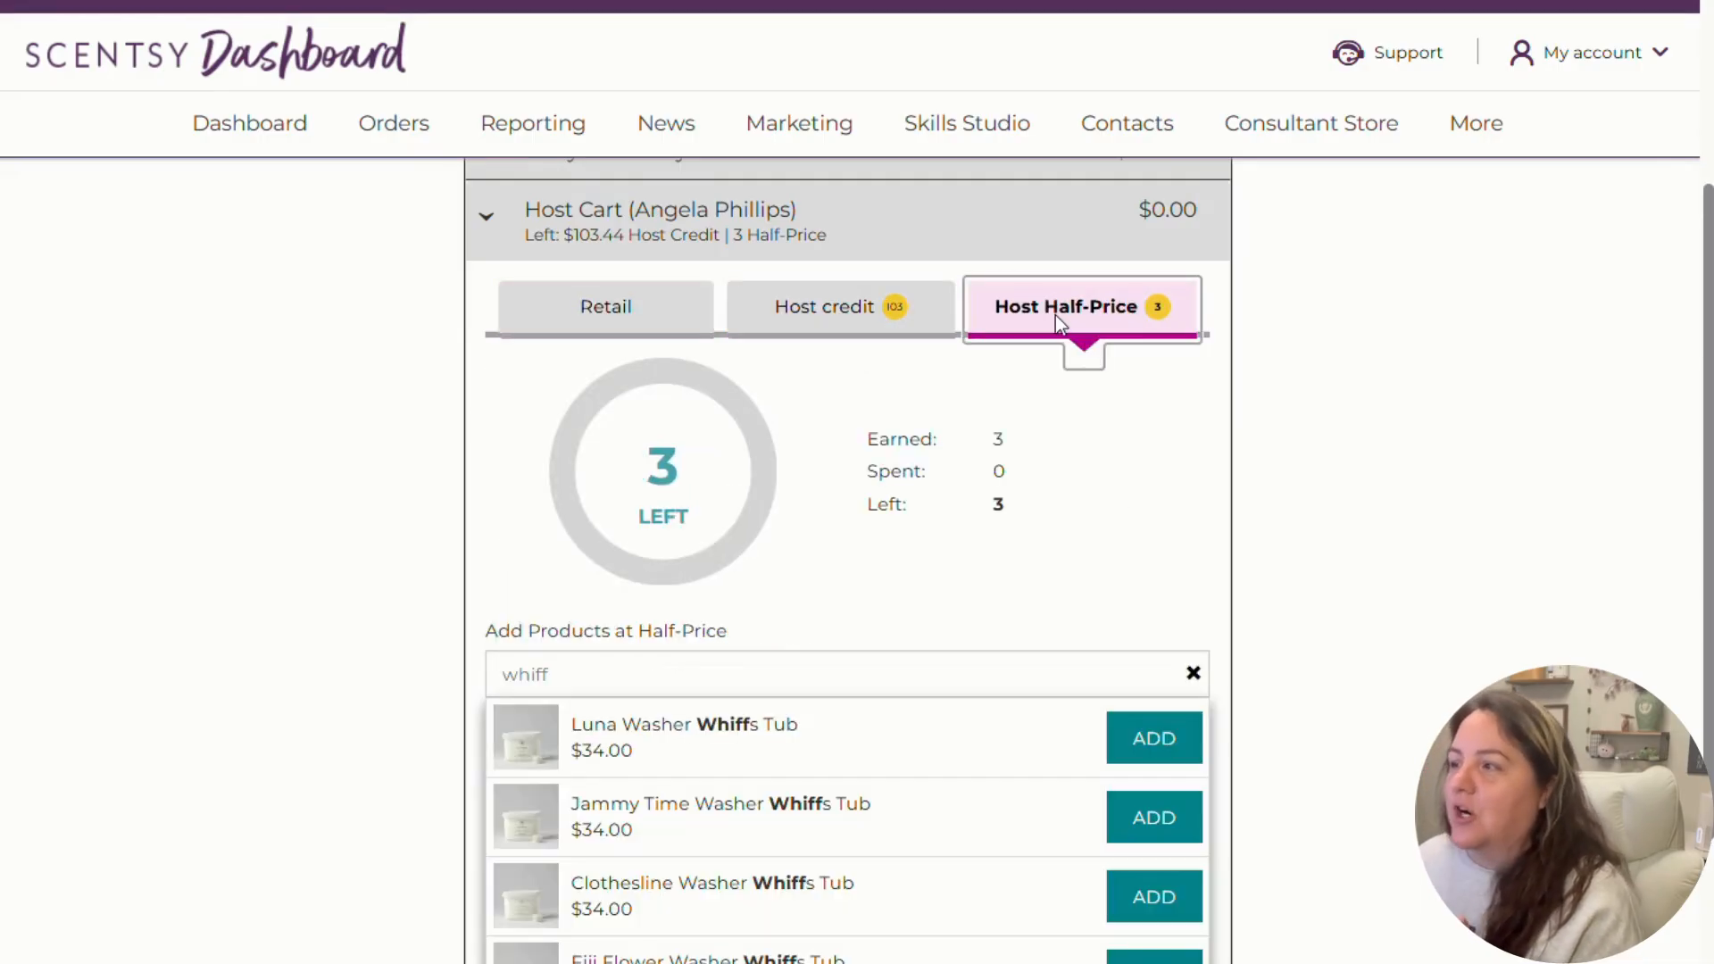
click(1190, 673)
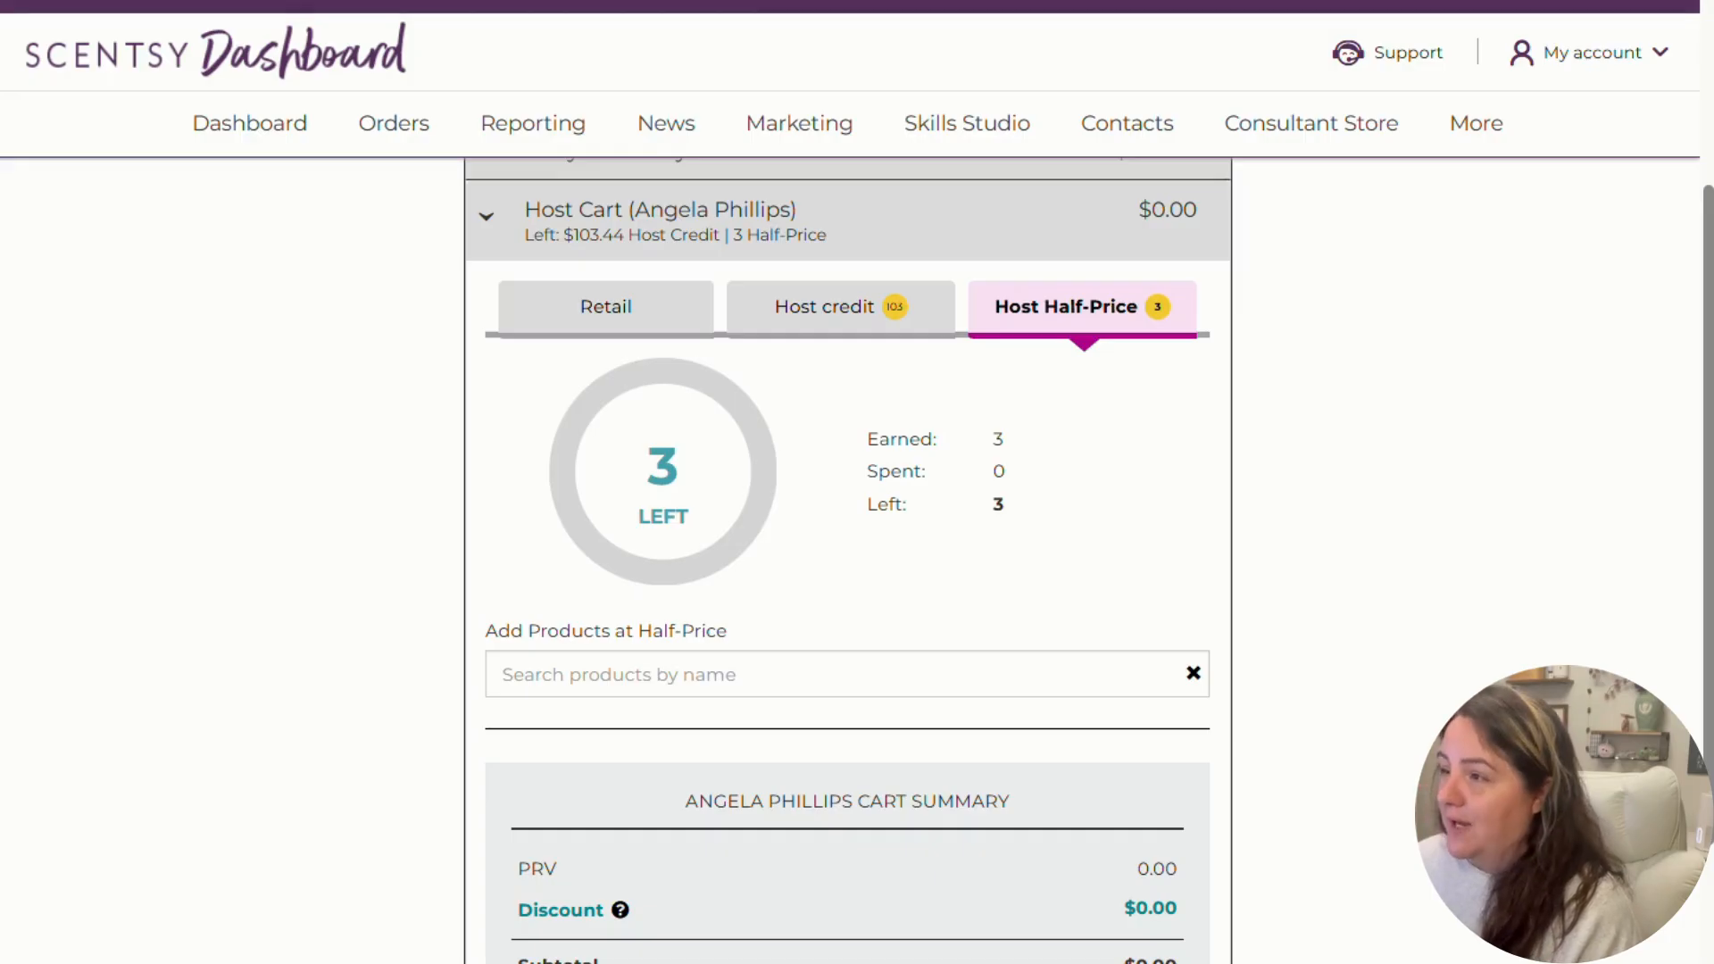
click(849, 663)
text(q)
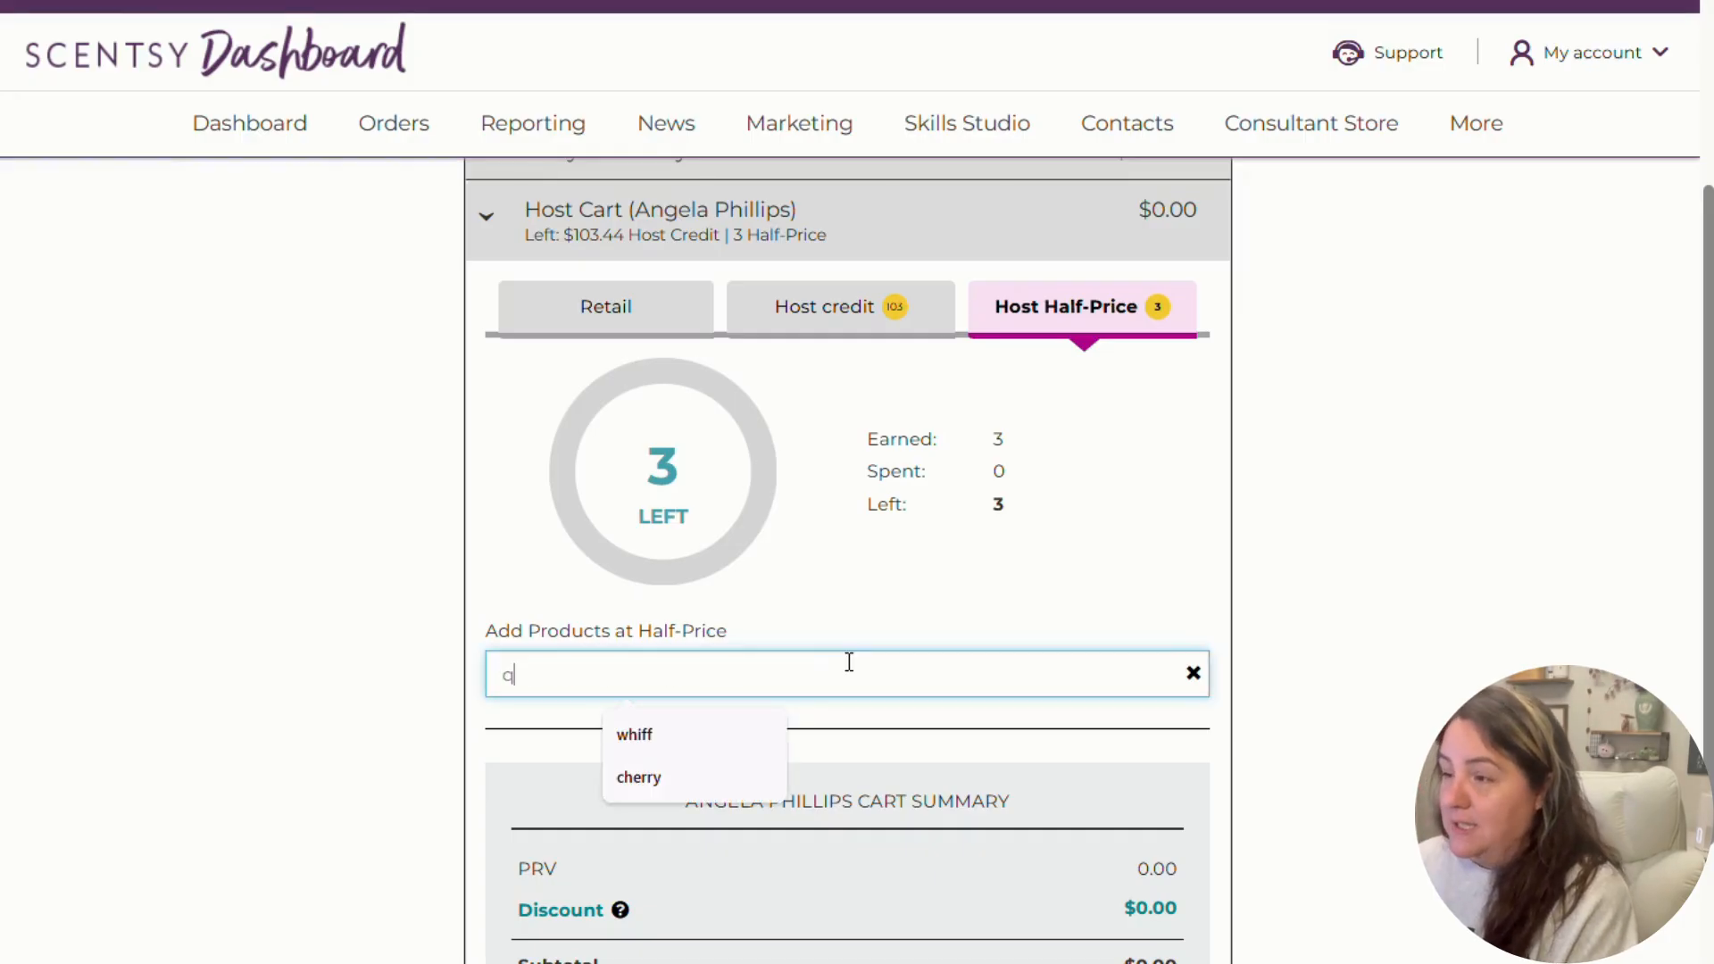
text(uad)
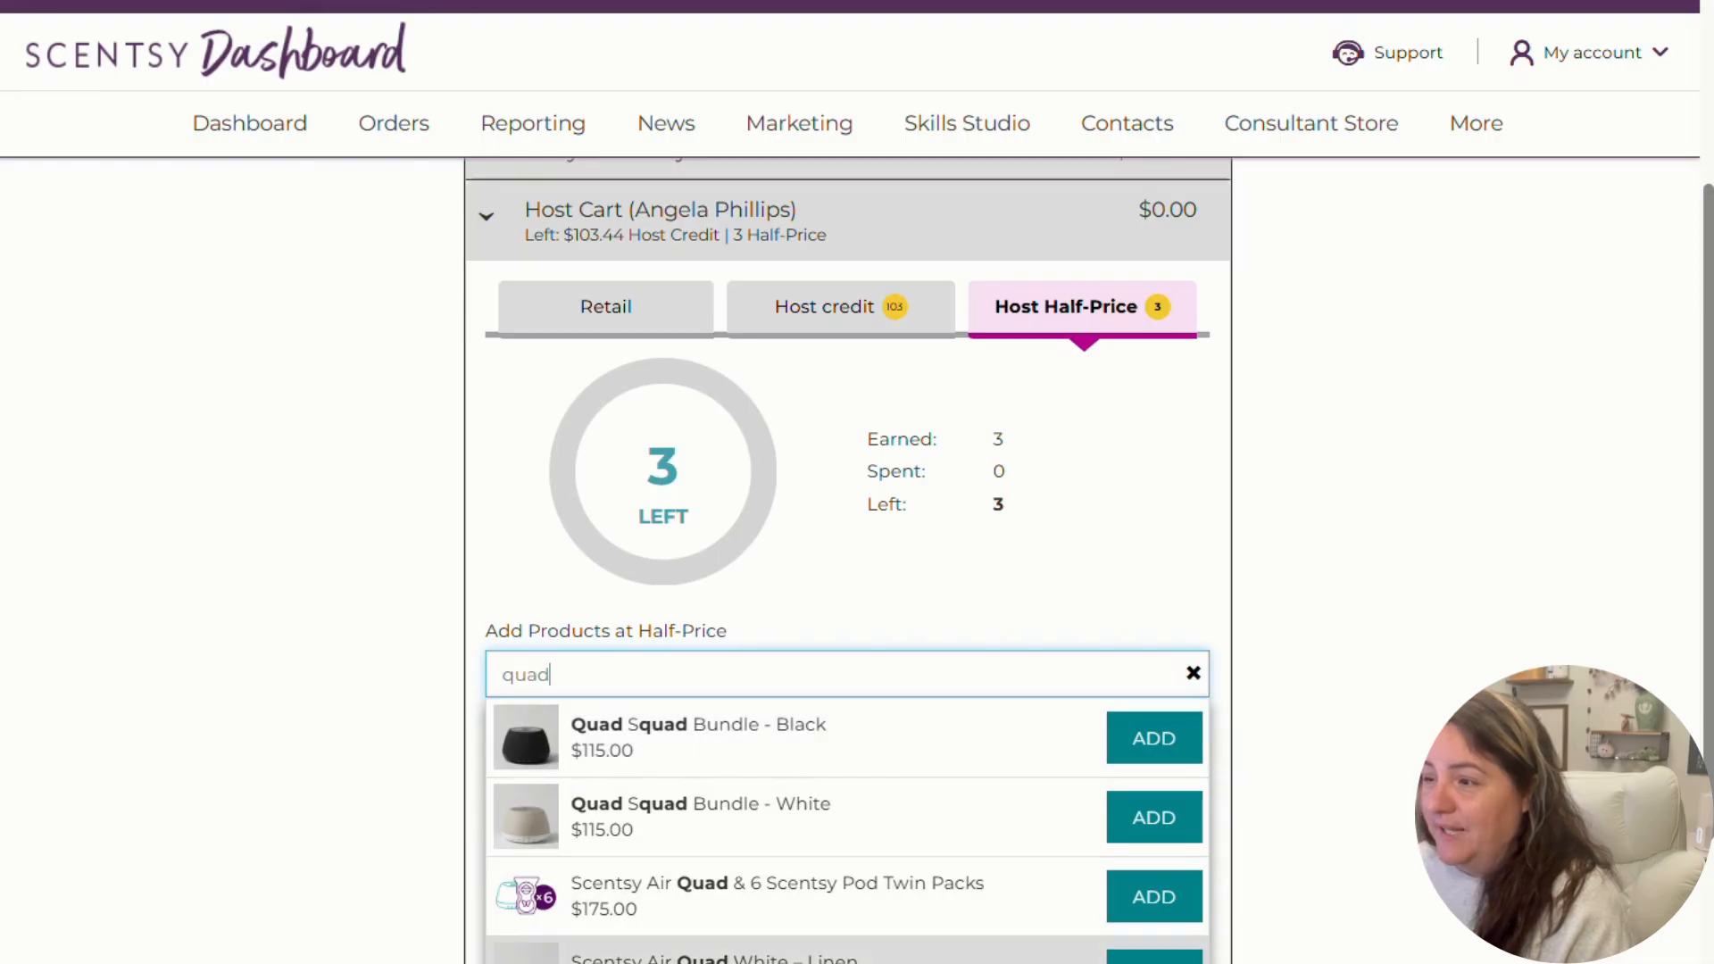
click(1154, 956)
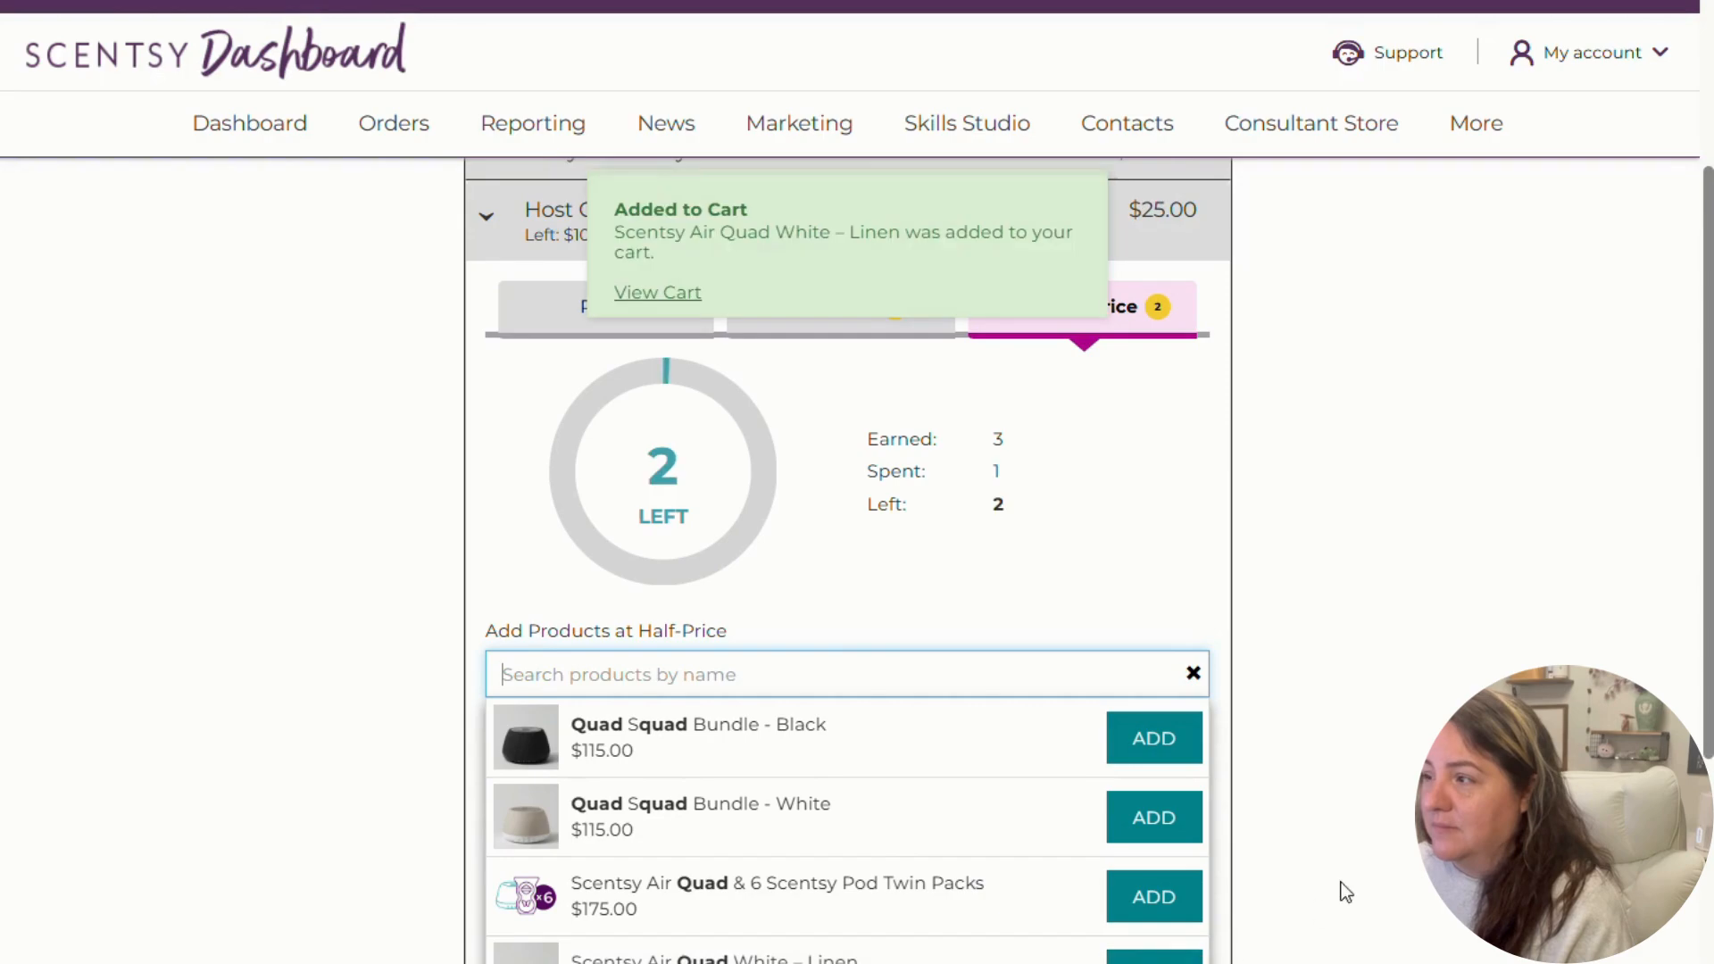
click(1194, 675)
scroll(1299, 882, down, 2)
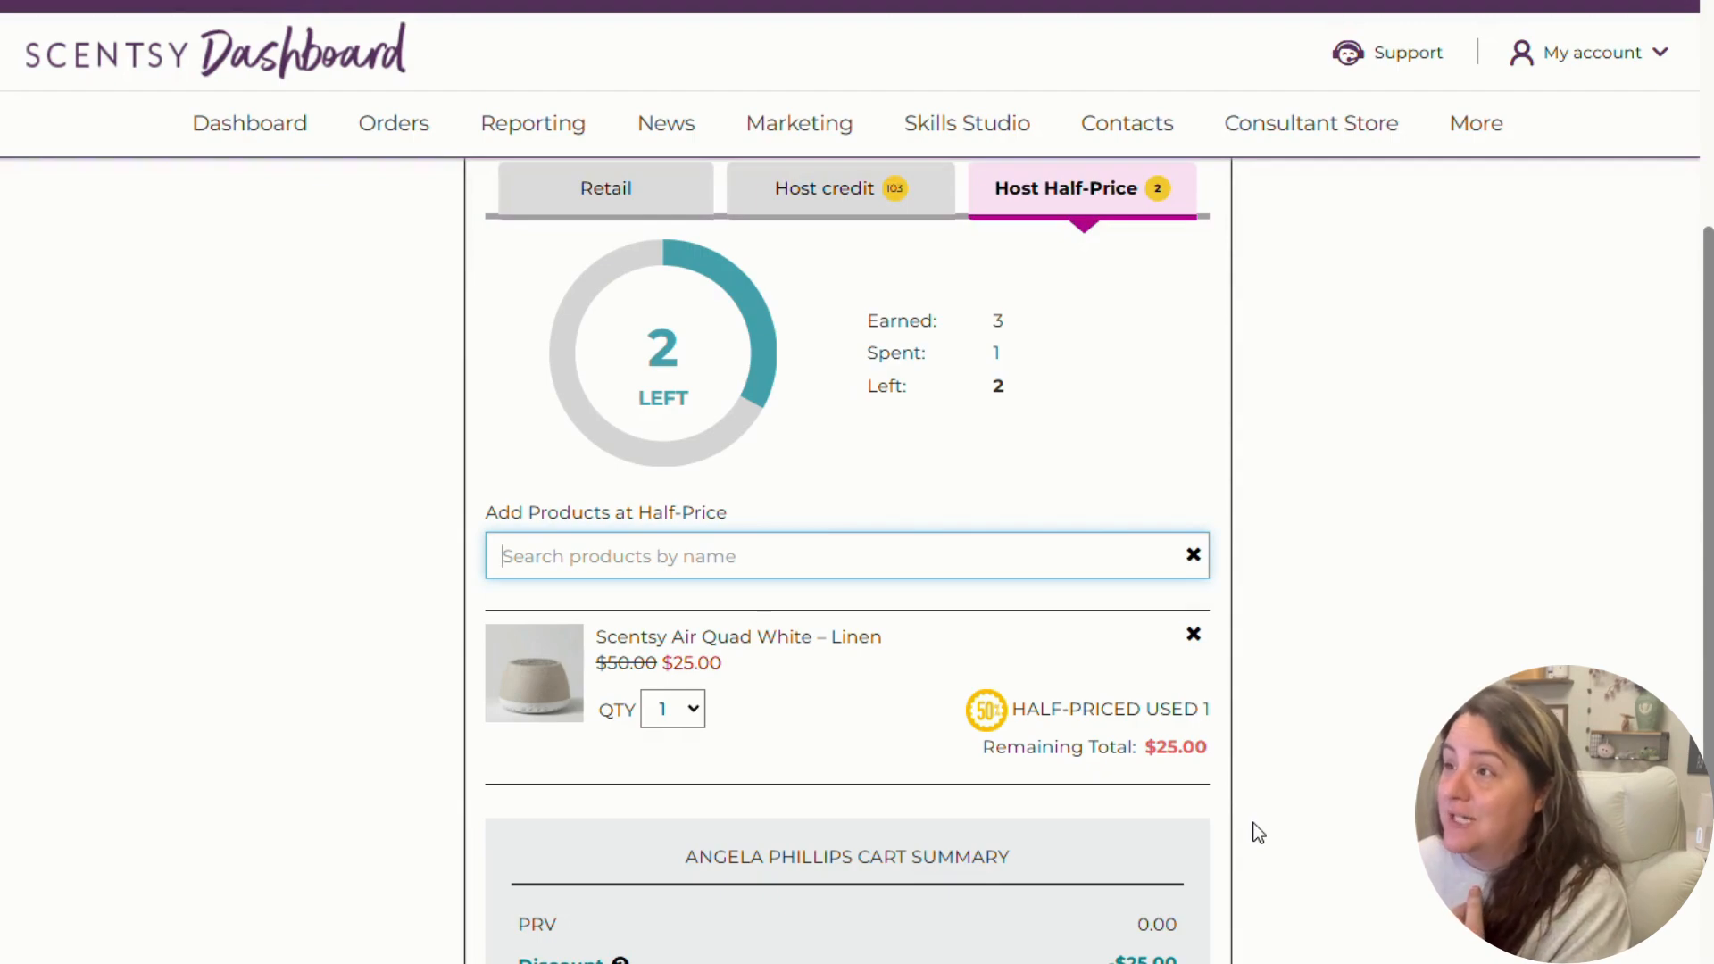
- Search the host credit products for the copied name "Scentsy Air Quad White – Linen", clear the search and show the retail items
scroll(1255, 839, up, 1)
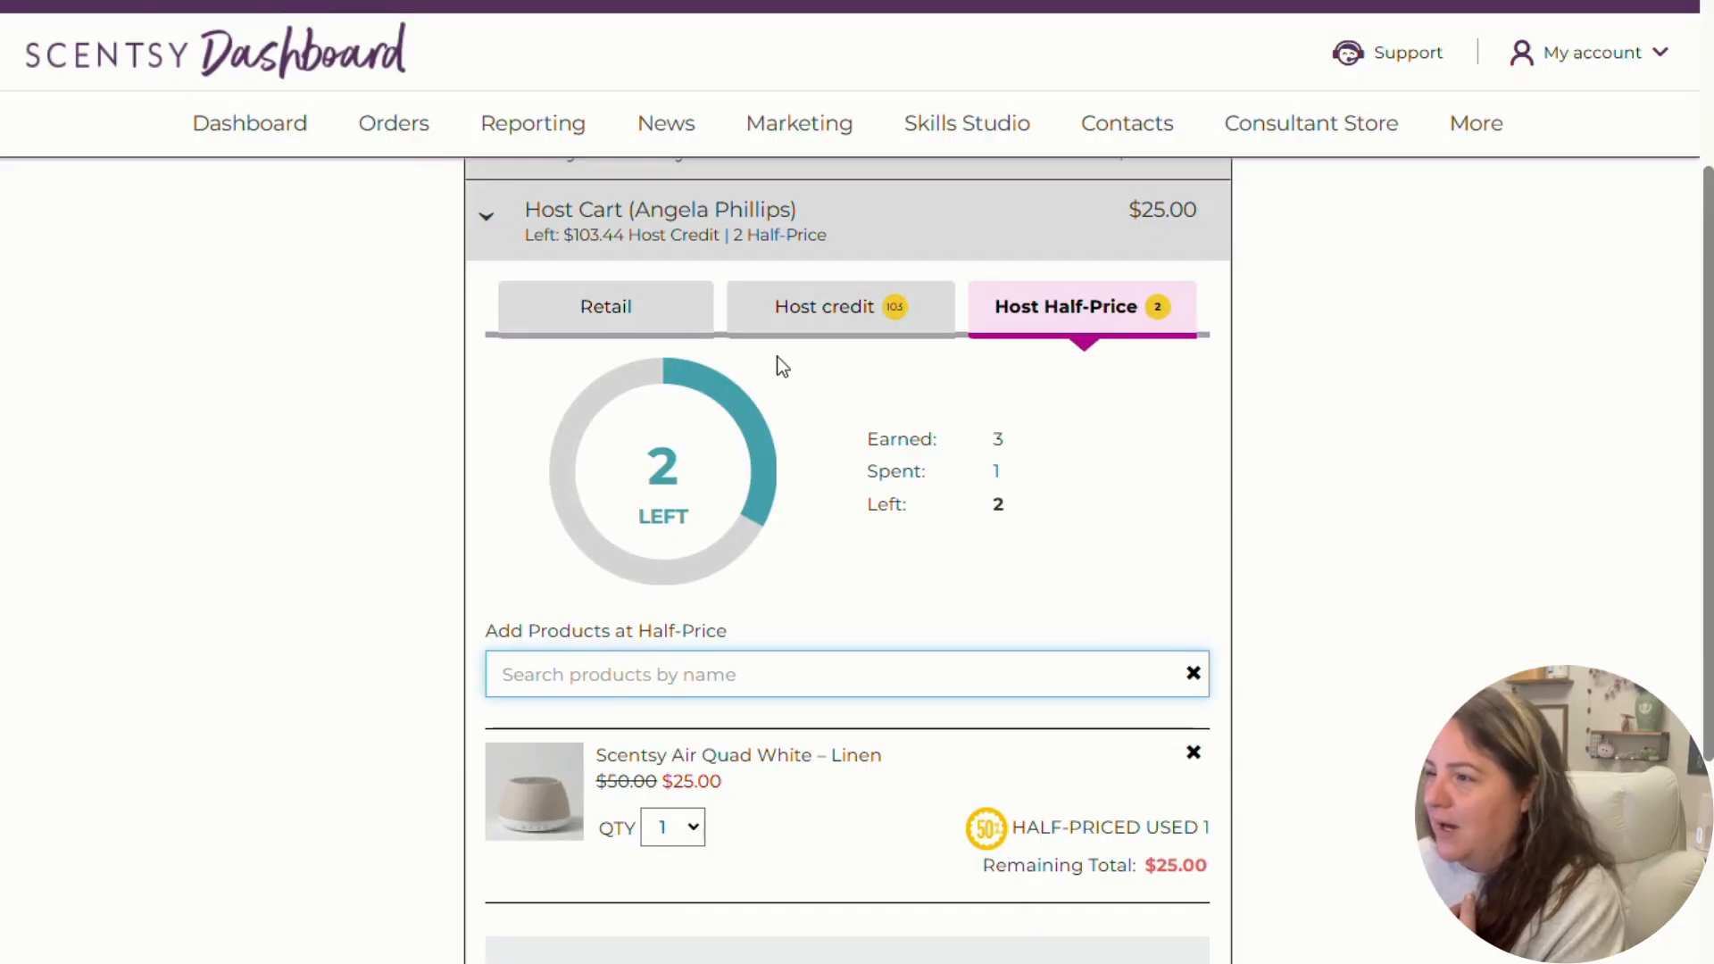
drag(597, 755, 883, 756)
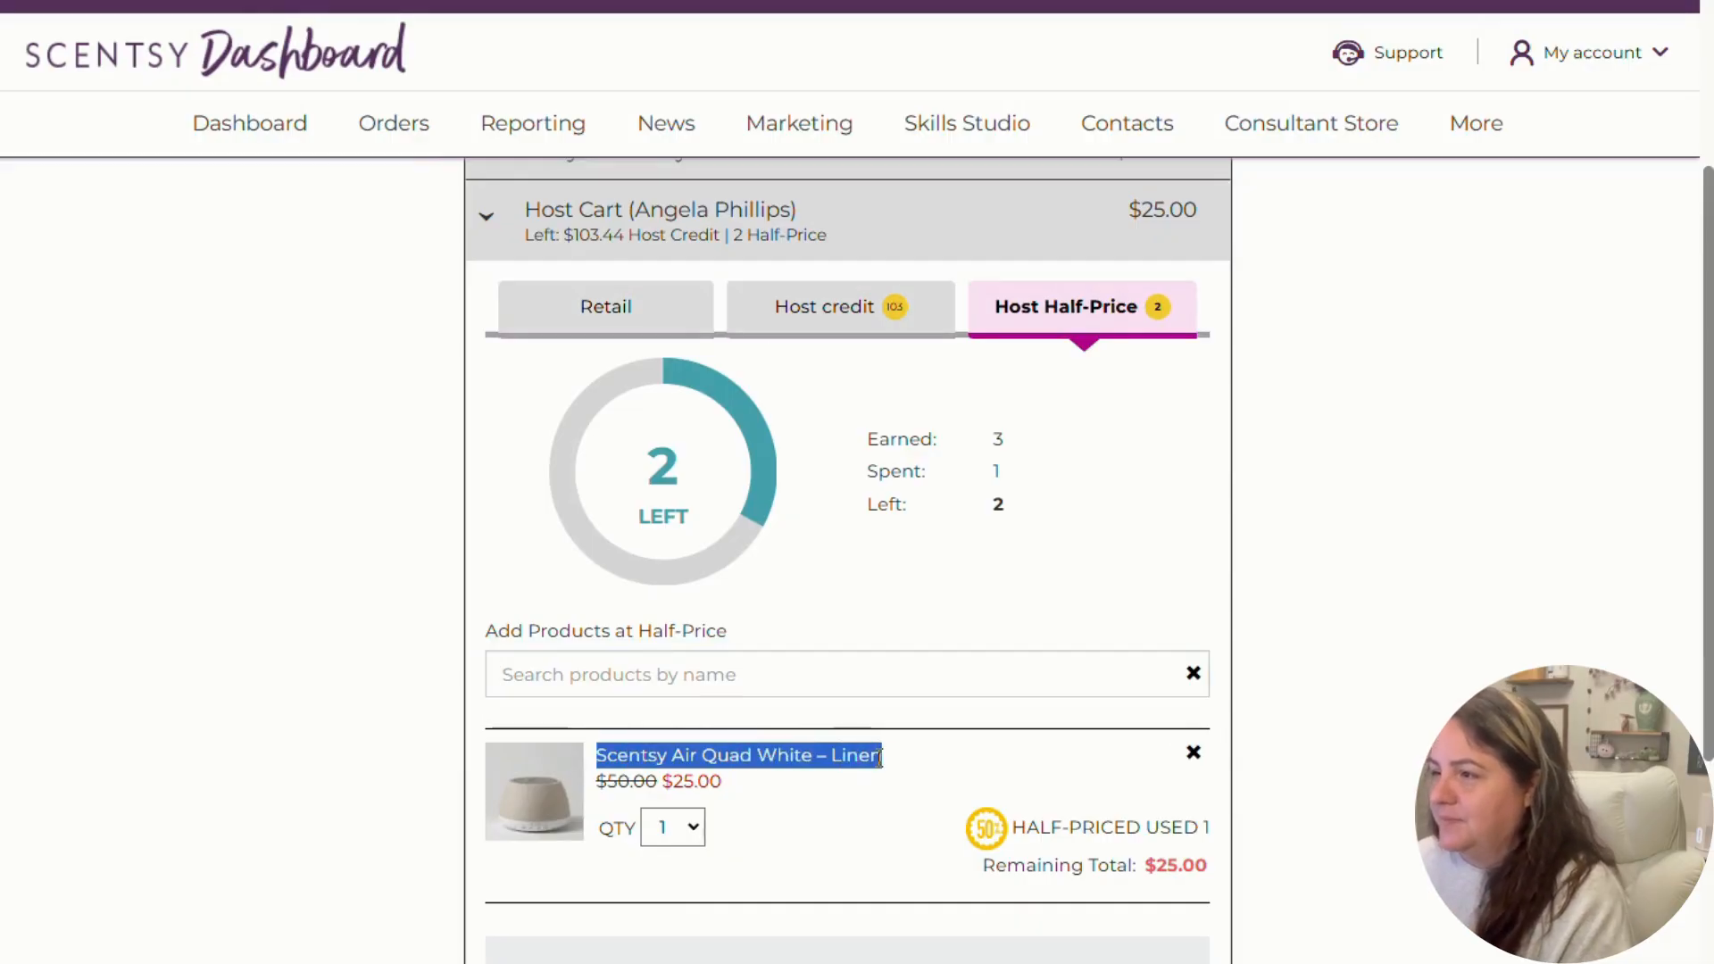
right_click(881, 770)
click(900, 785)
click(797, 306)
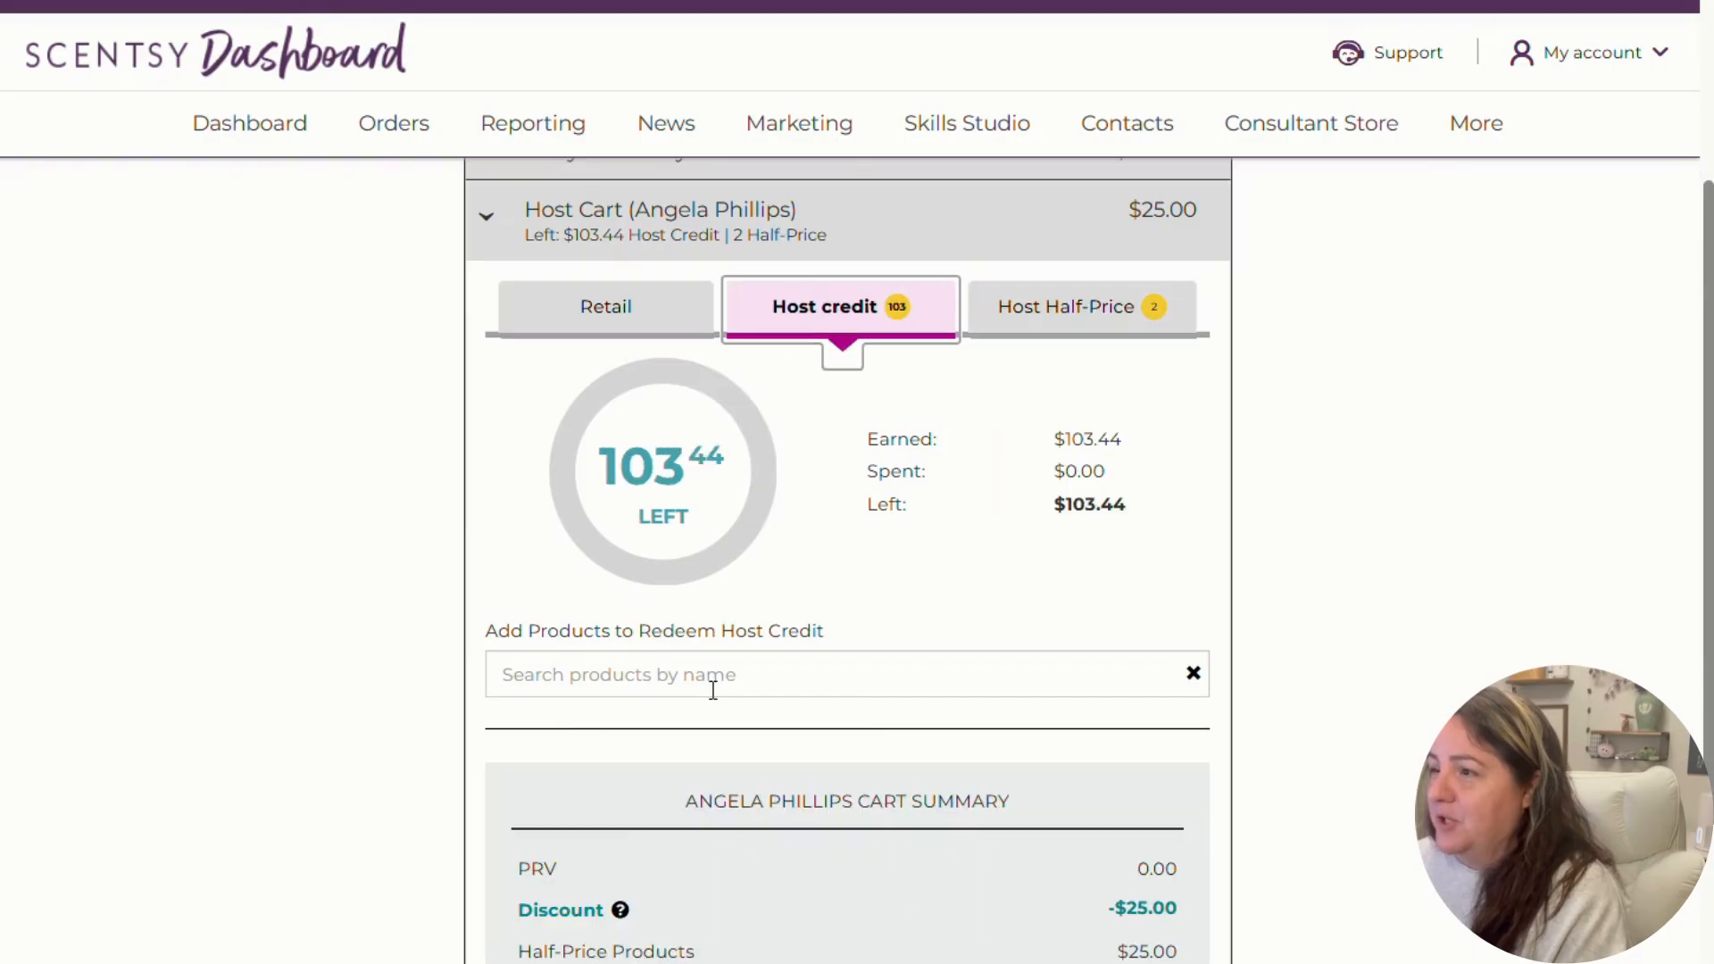
click(713, 690)
key(ctrl+v)
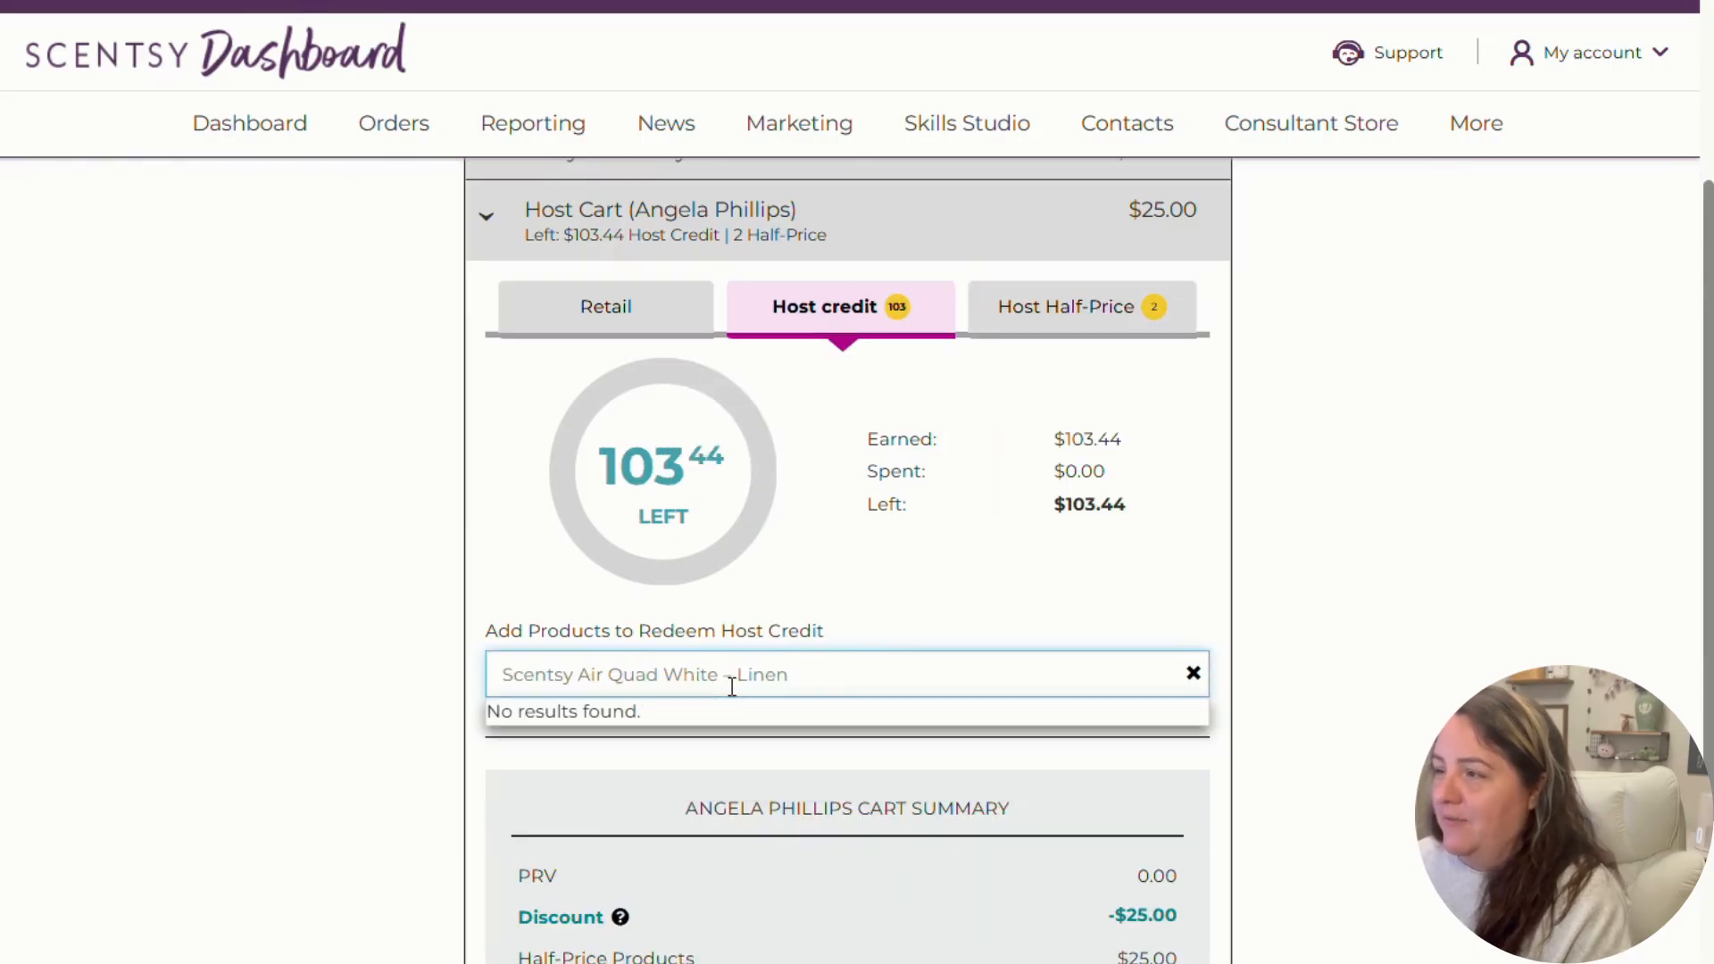
click(1193, 676)
click(601, 317)
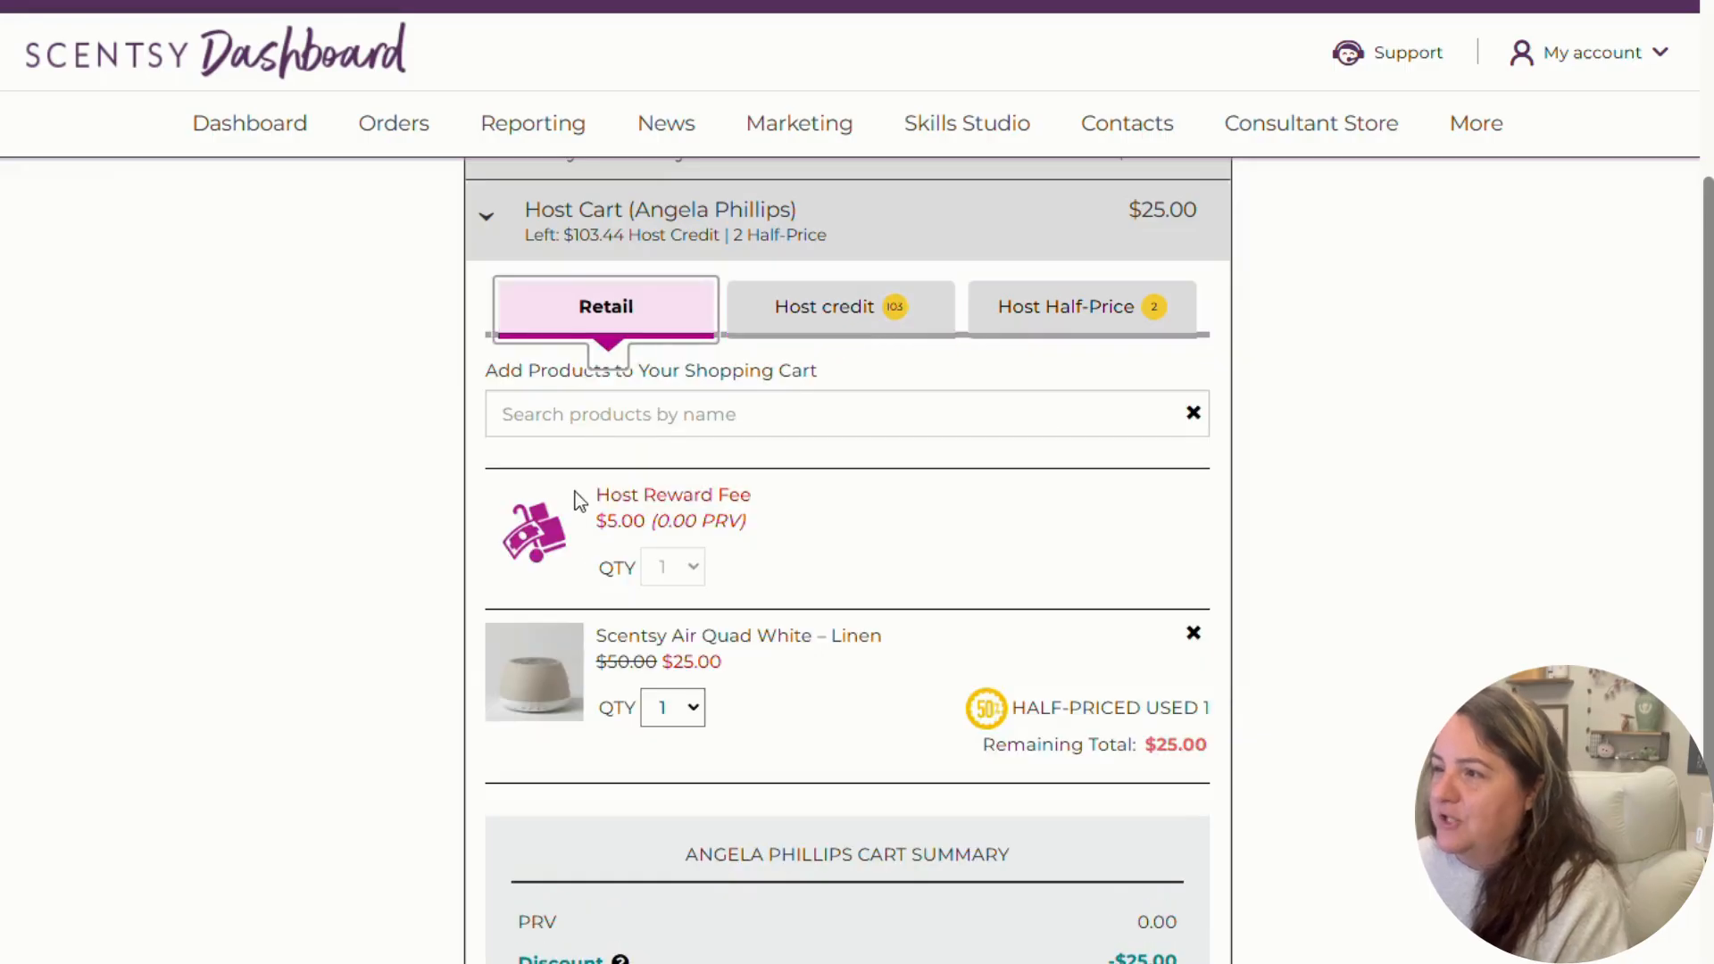
- Search the host cart's retail products for "Scentsy Air Quad White – Linen", shorten the search to "Quad" and clear it
click(573, 419)
key(ctrl+v)
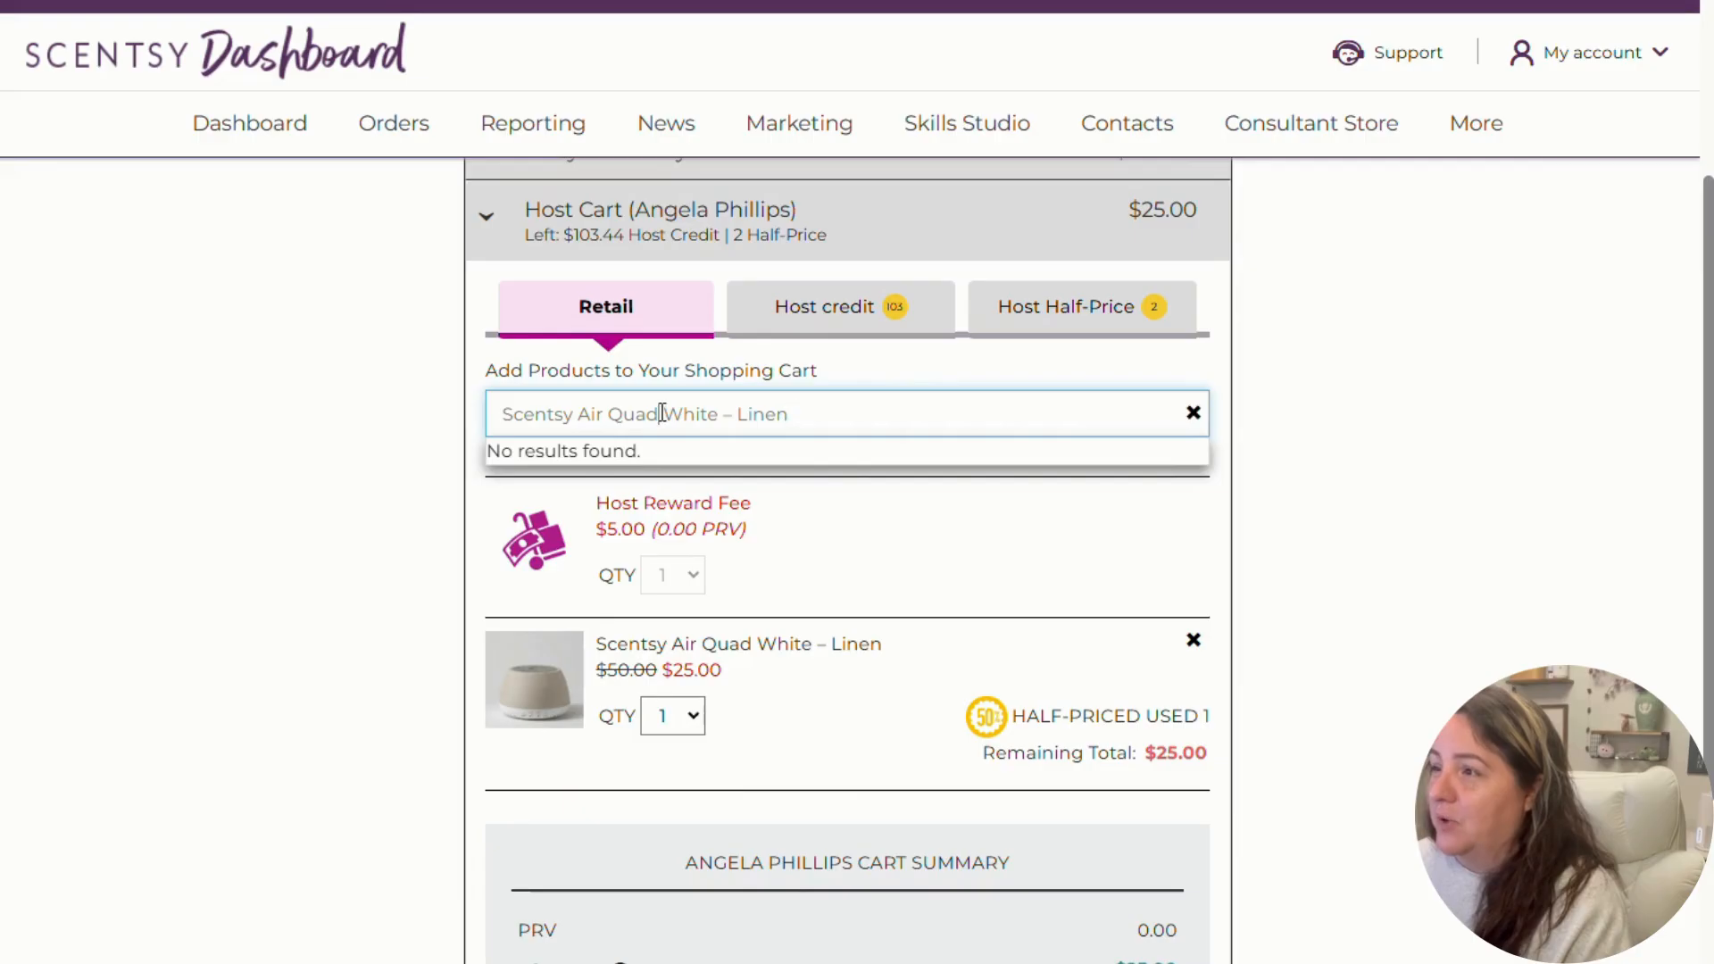
drag(662, 413, 1063, 417)
key(BackSpace)
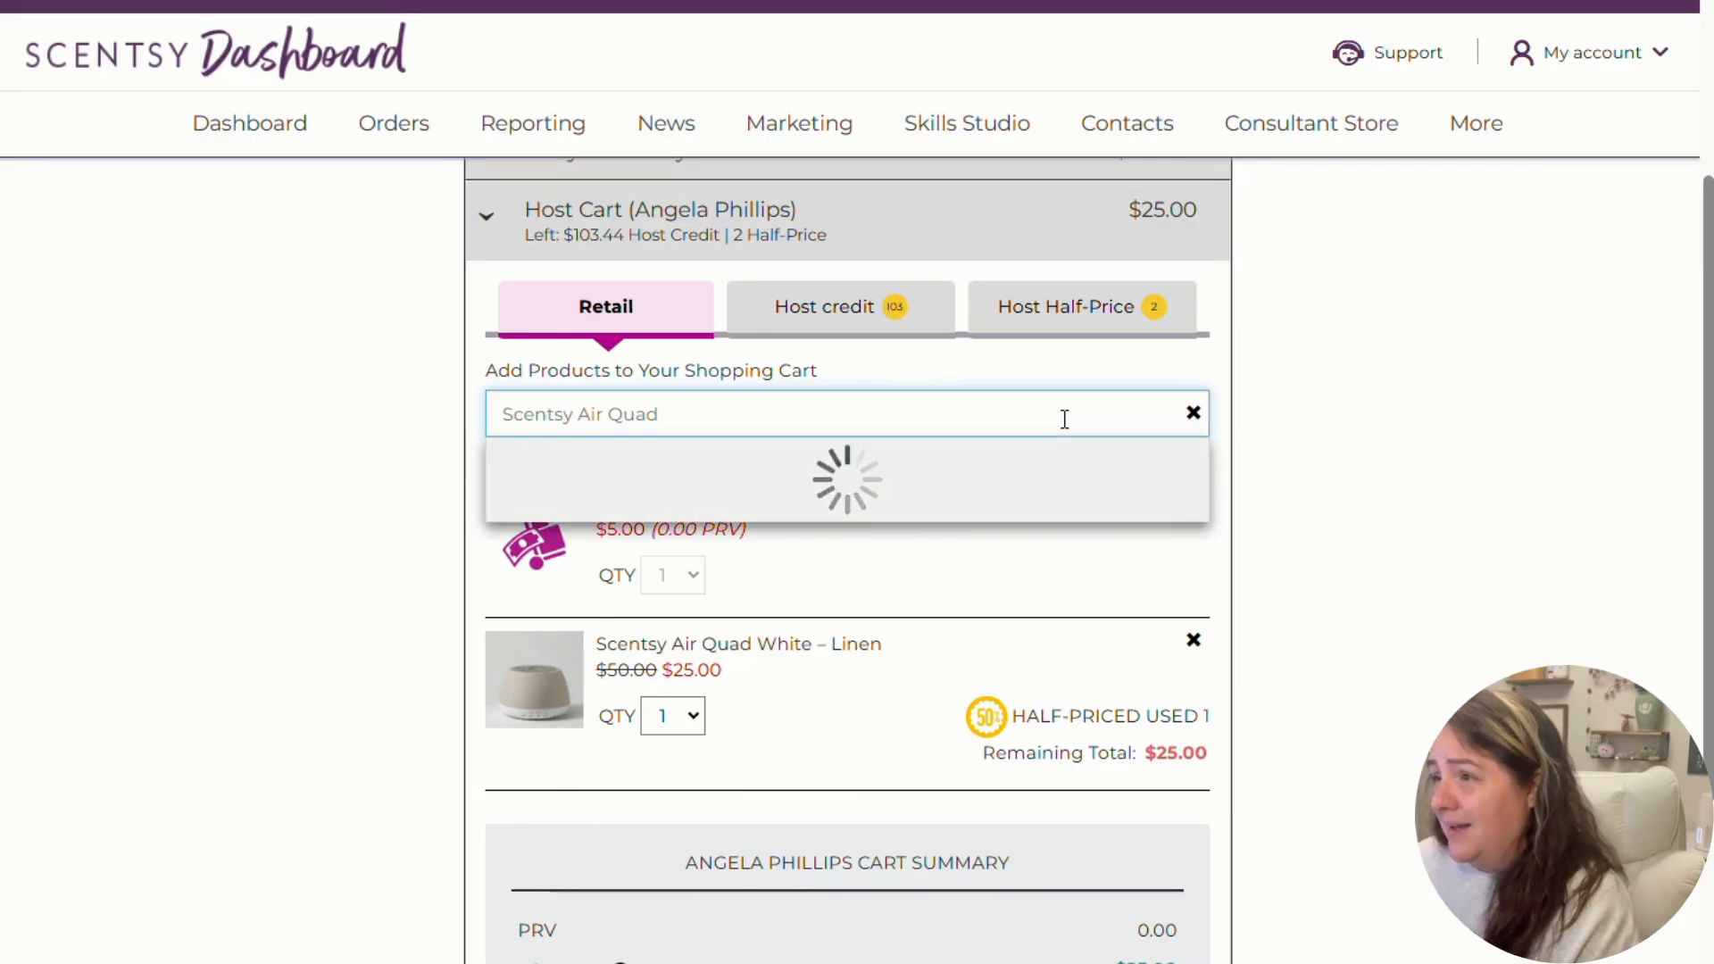
drag(608, 414, 357, 425)
key(BackSpace)
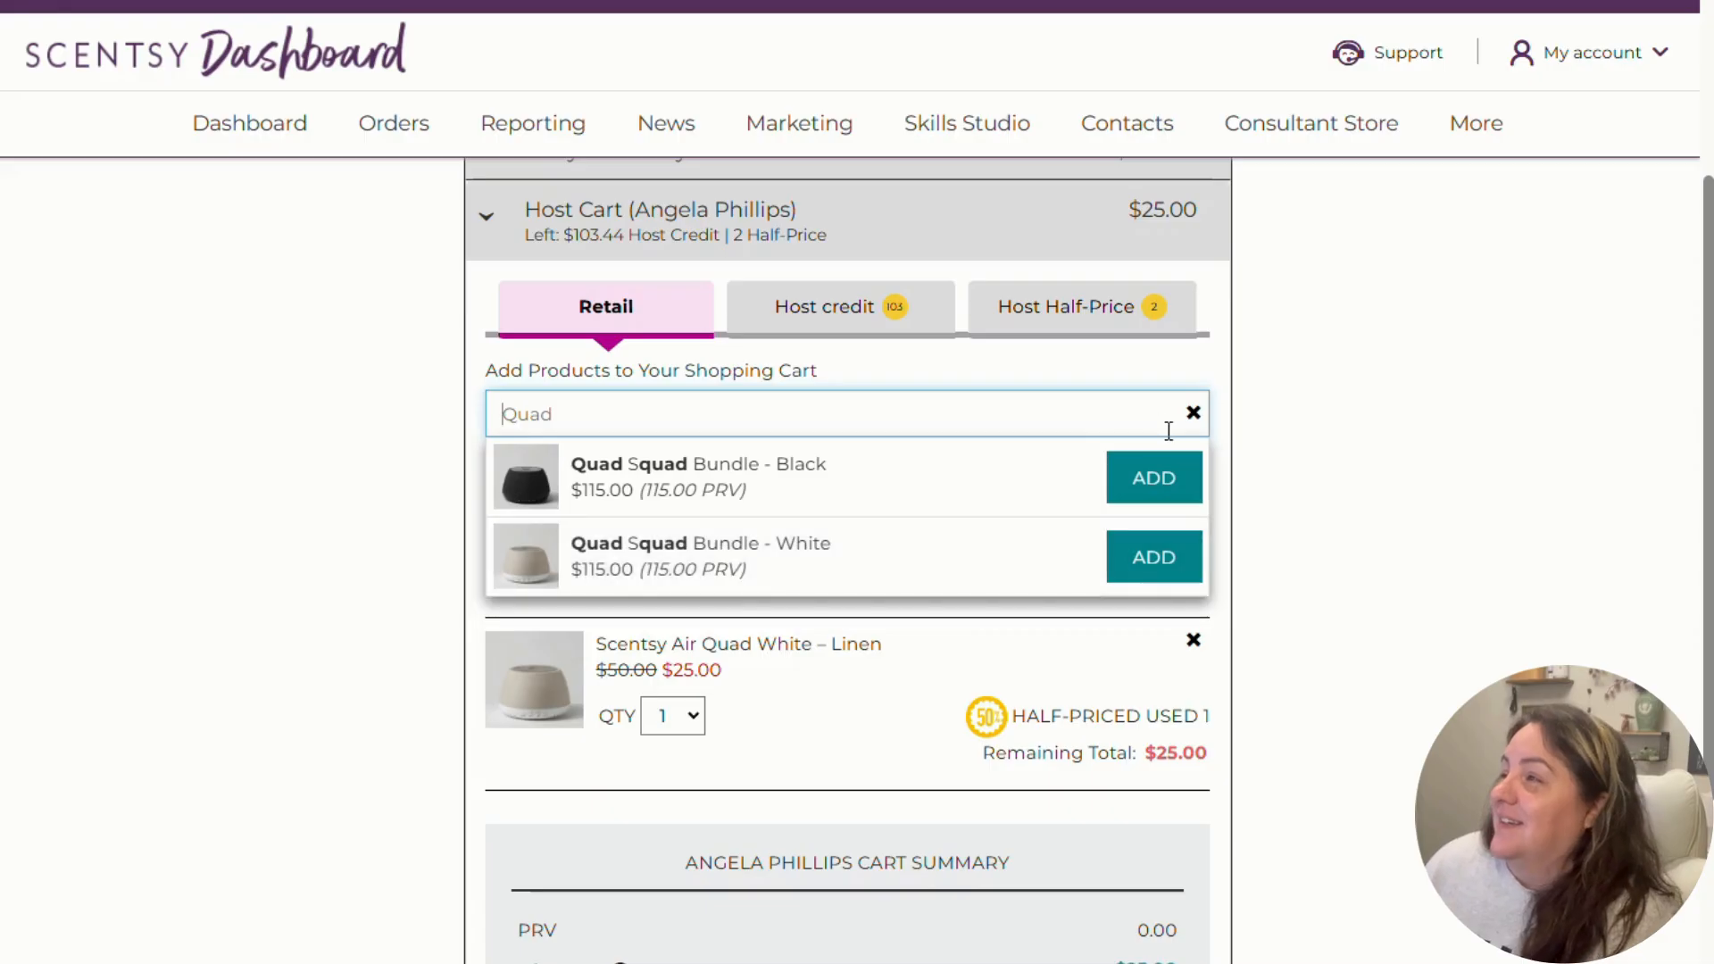
click(1194, 414)
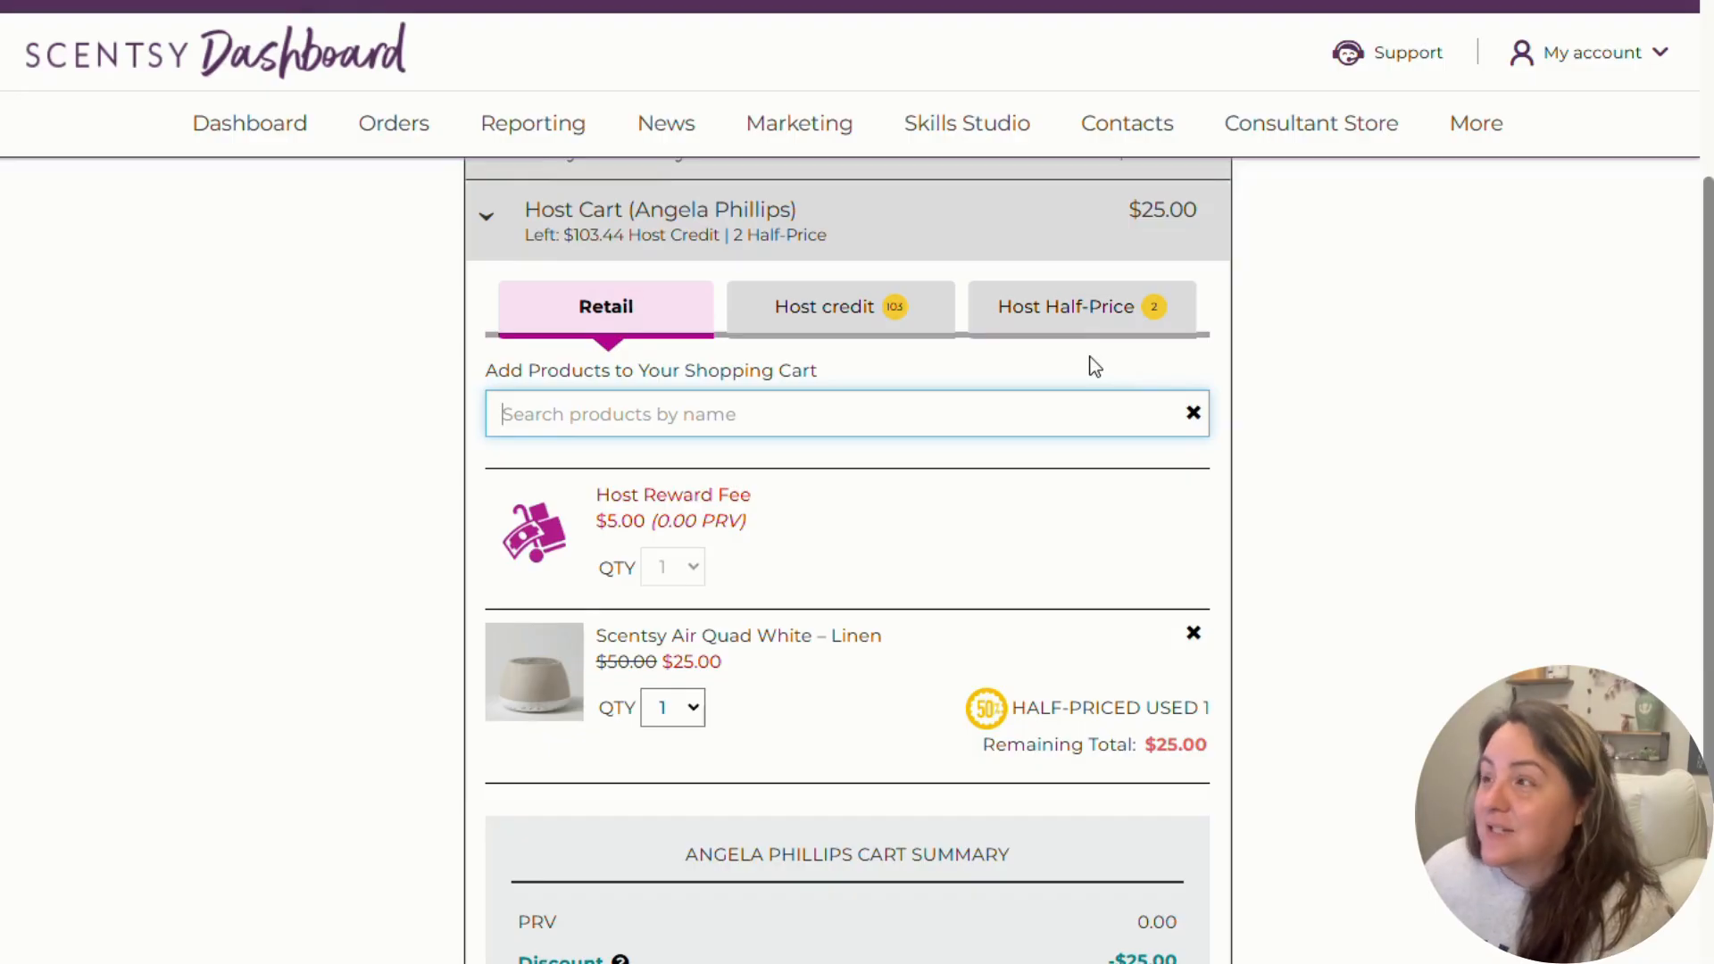
- Remove the half-price Scentsy Air Quad White – Linen from the host cart
click(1084, 328)
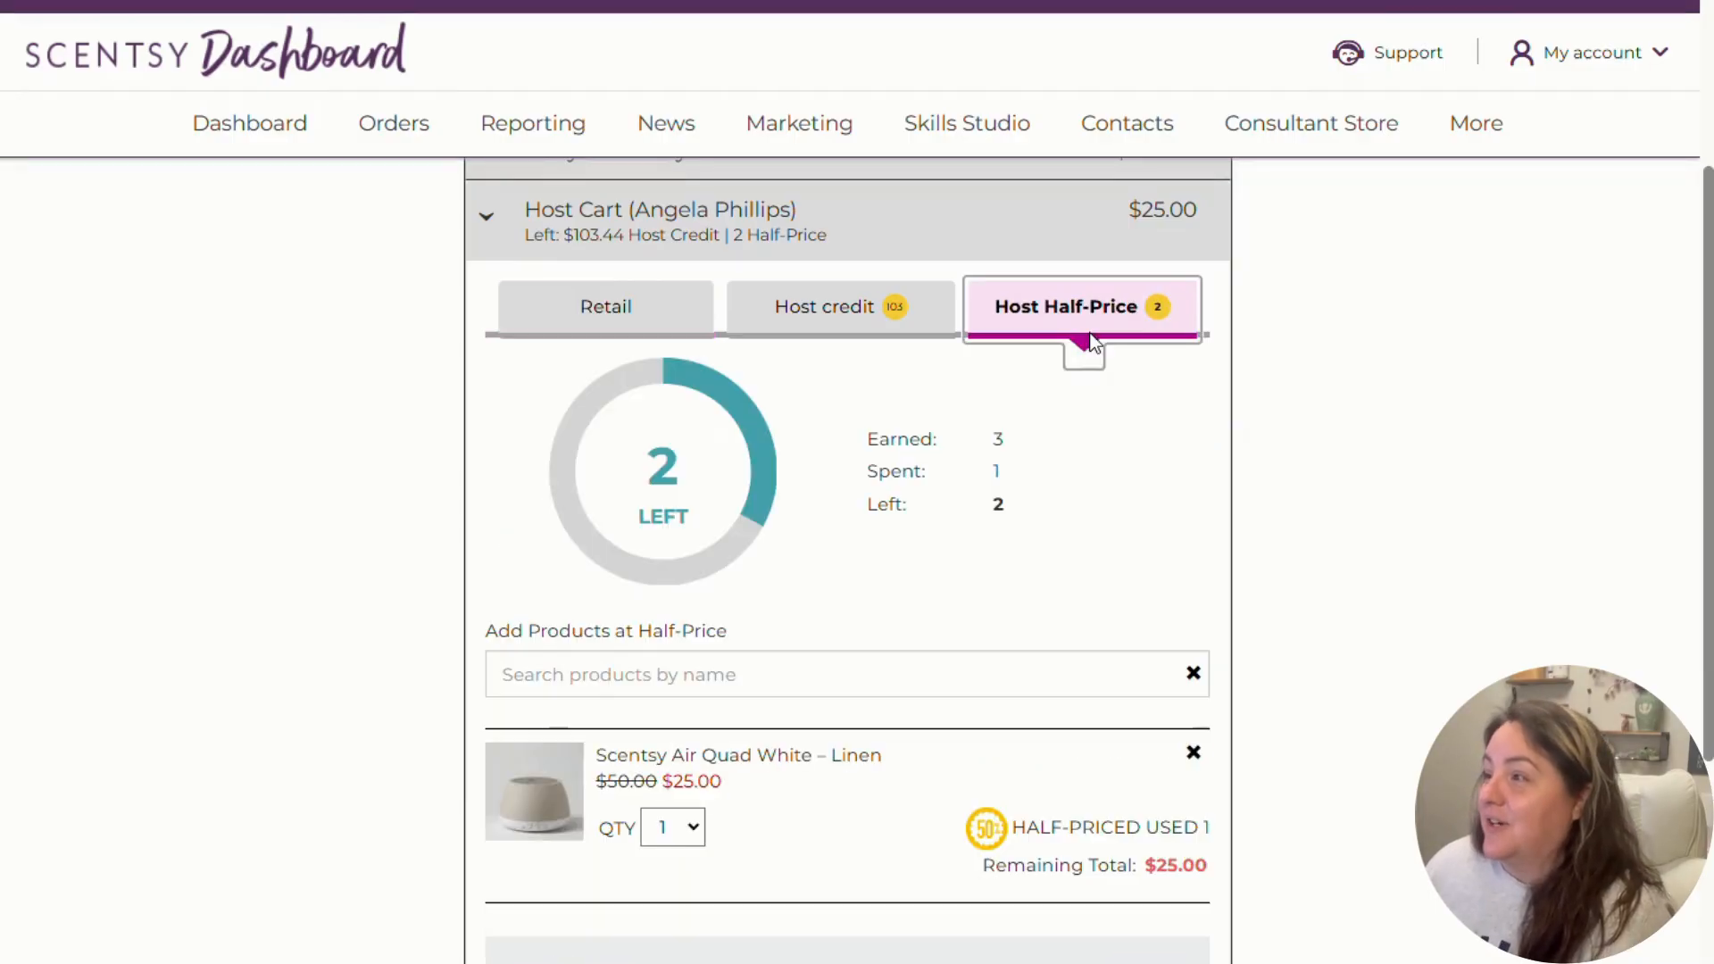
click(1193, 754)
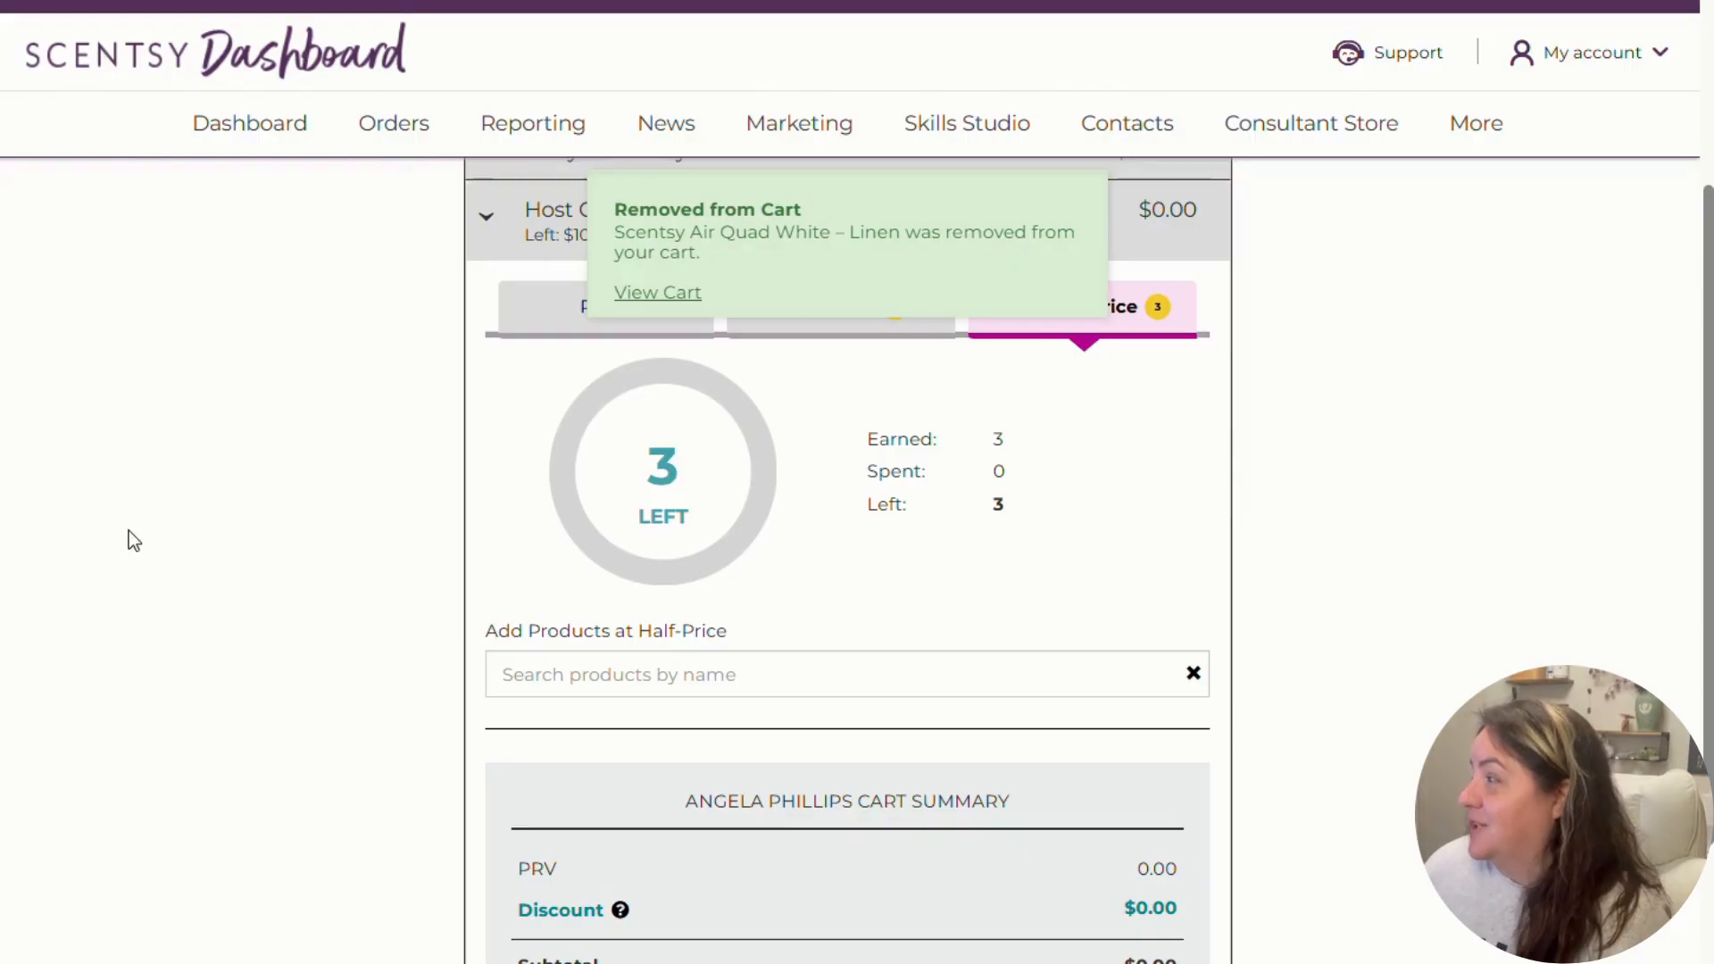
scroll(268, 634, up, 3)
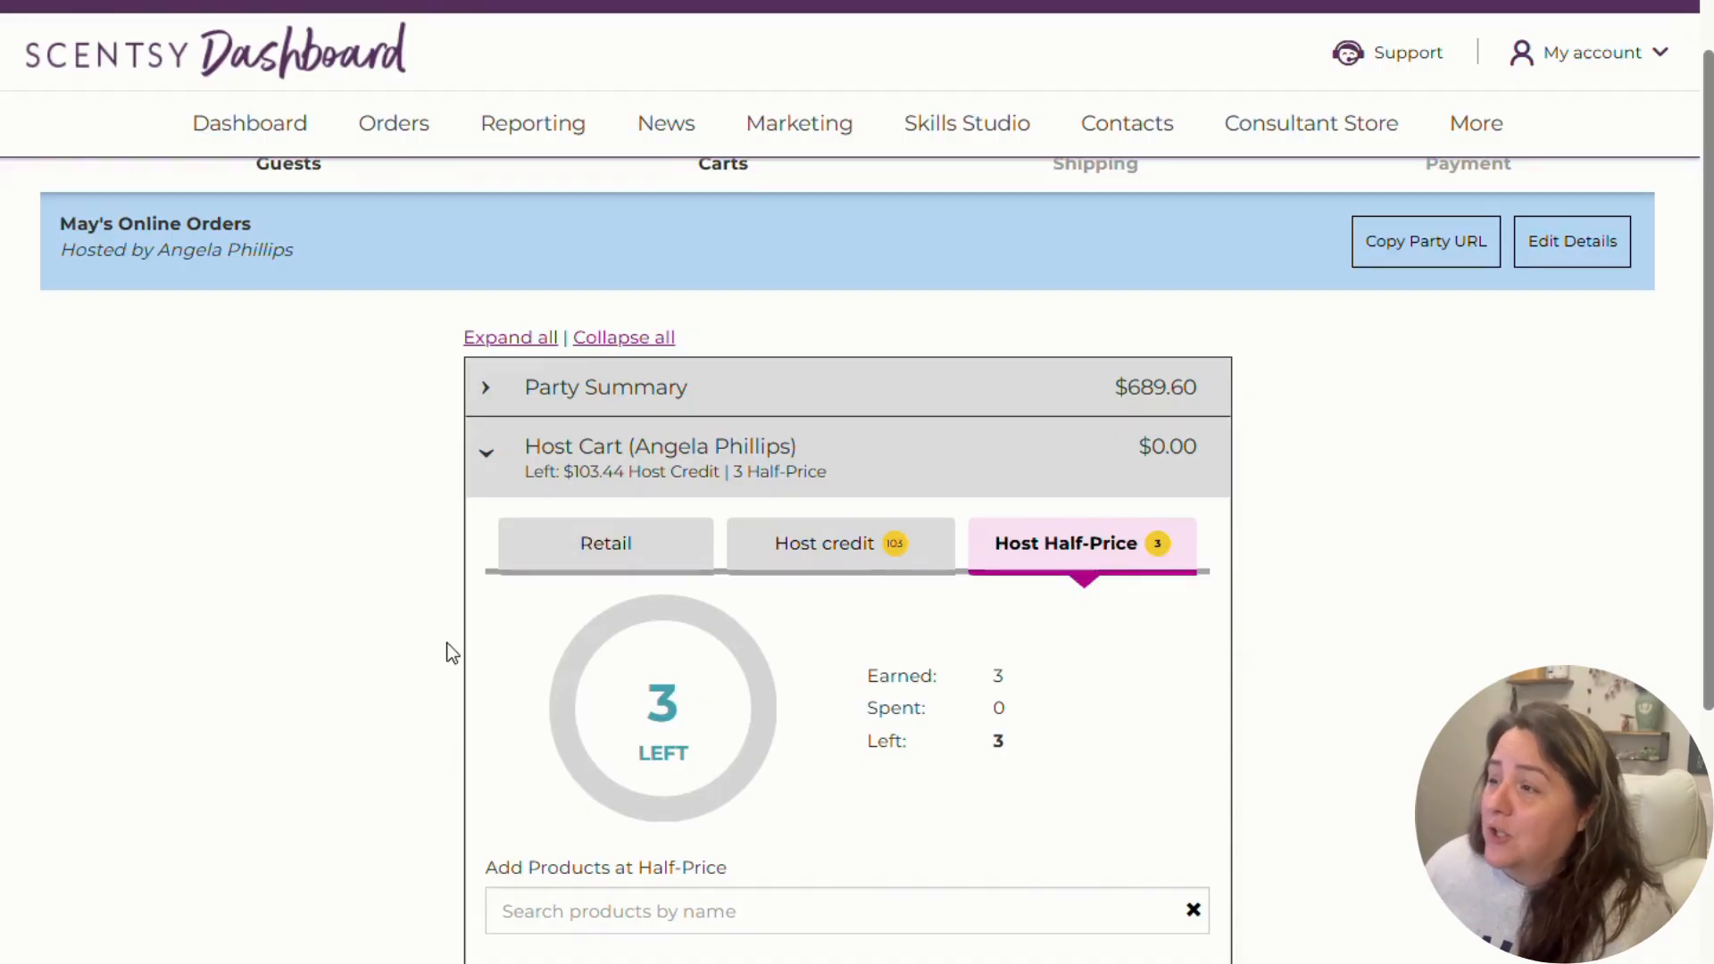
- Show the host cart's host credit balance and product search, and review the cart summary below
click(877, 562)
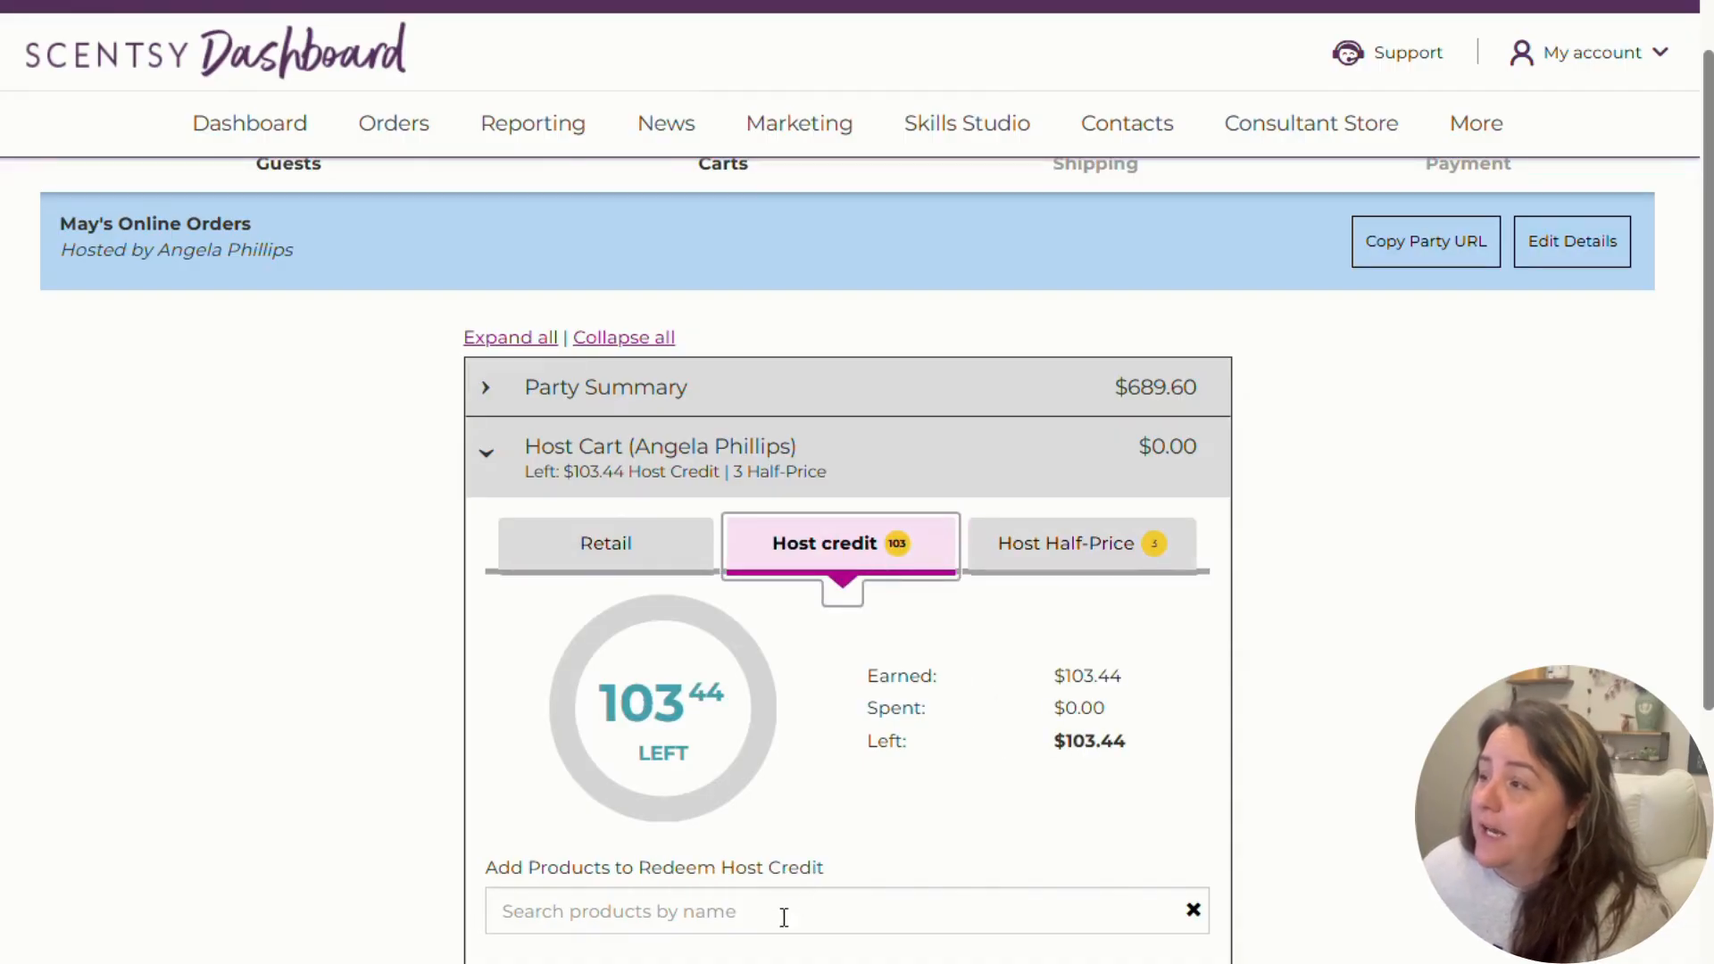
click(673, 918)
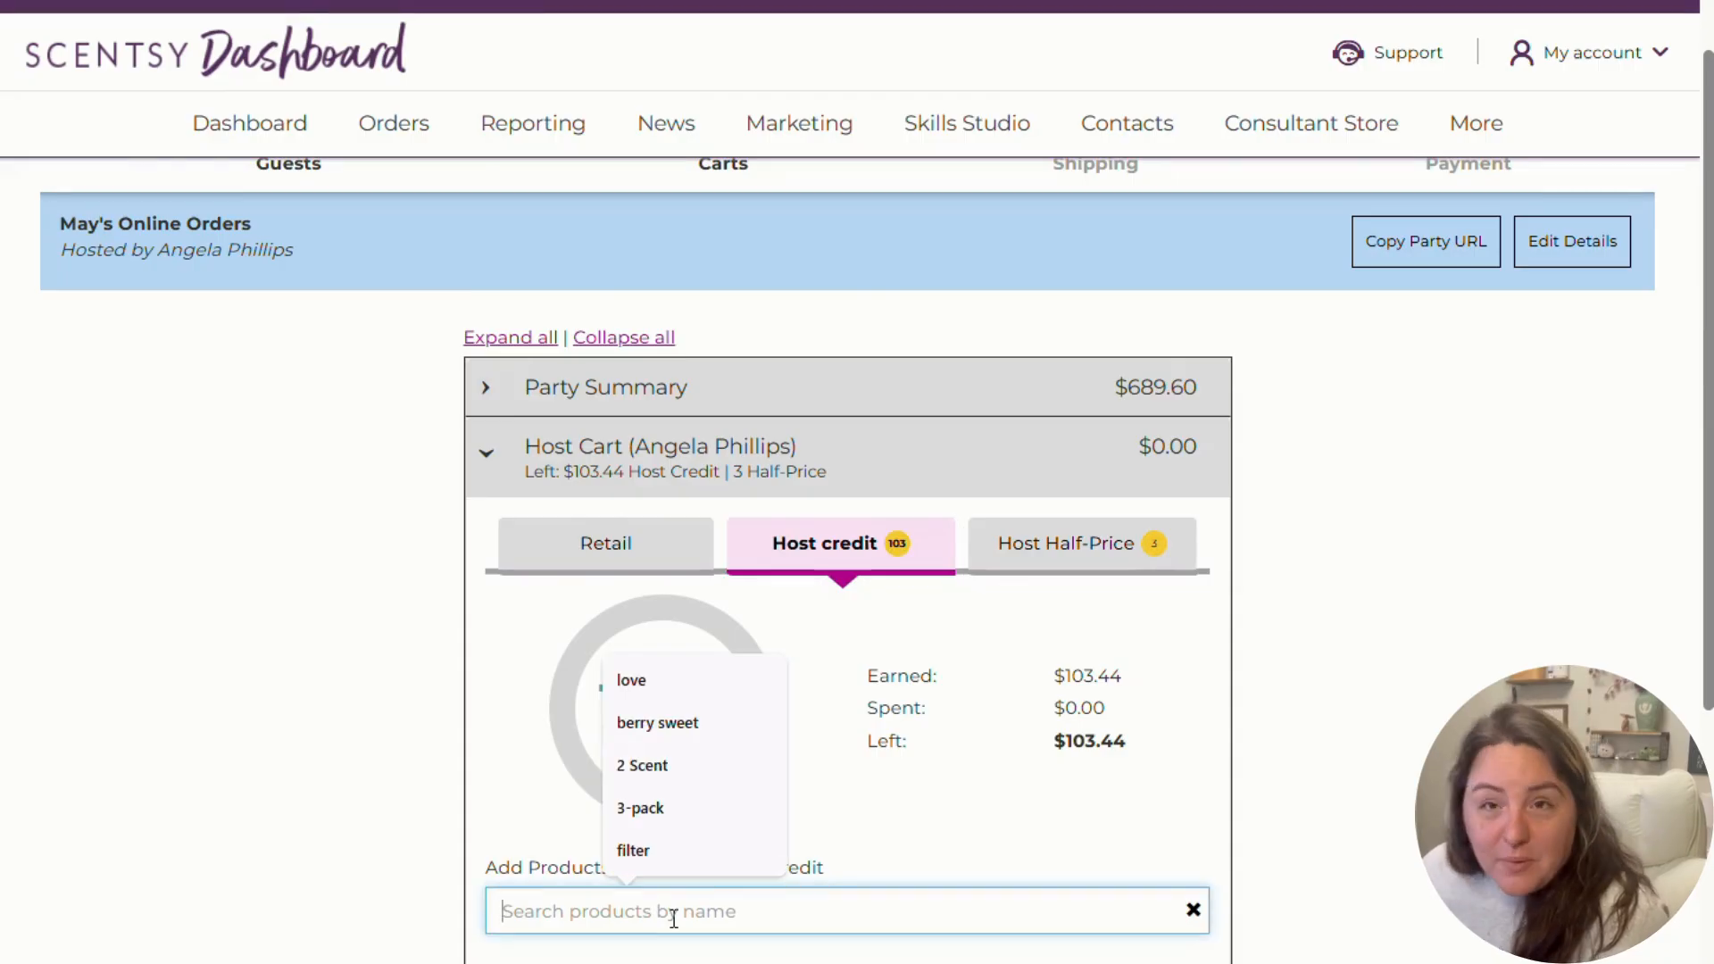
click(337, 845)
scroll(336, 843, down, 6)
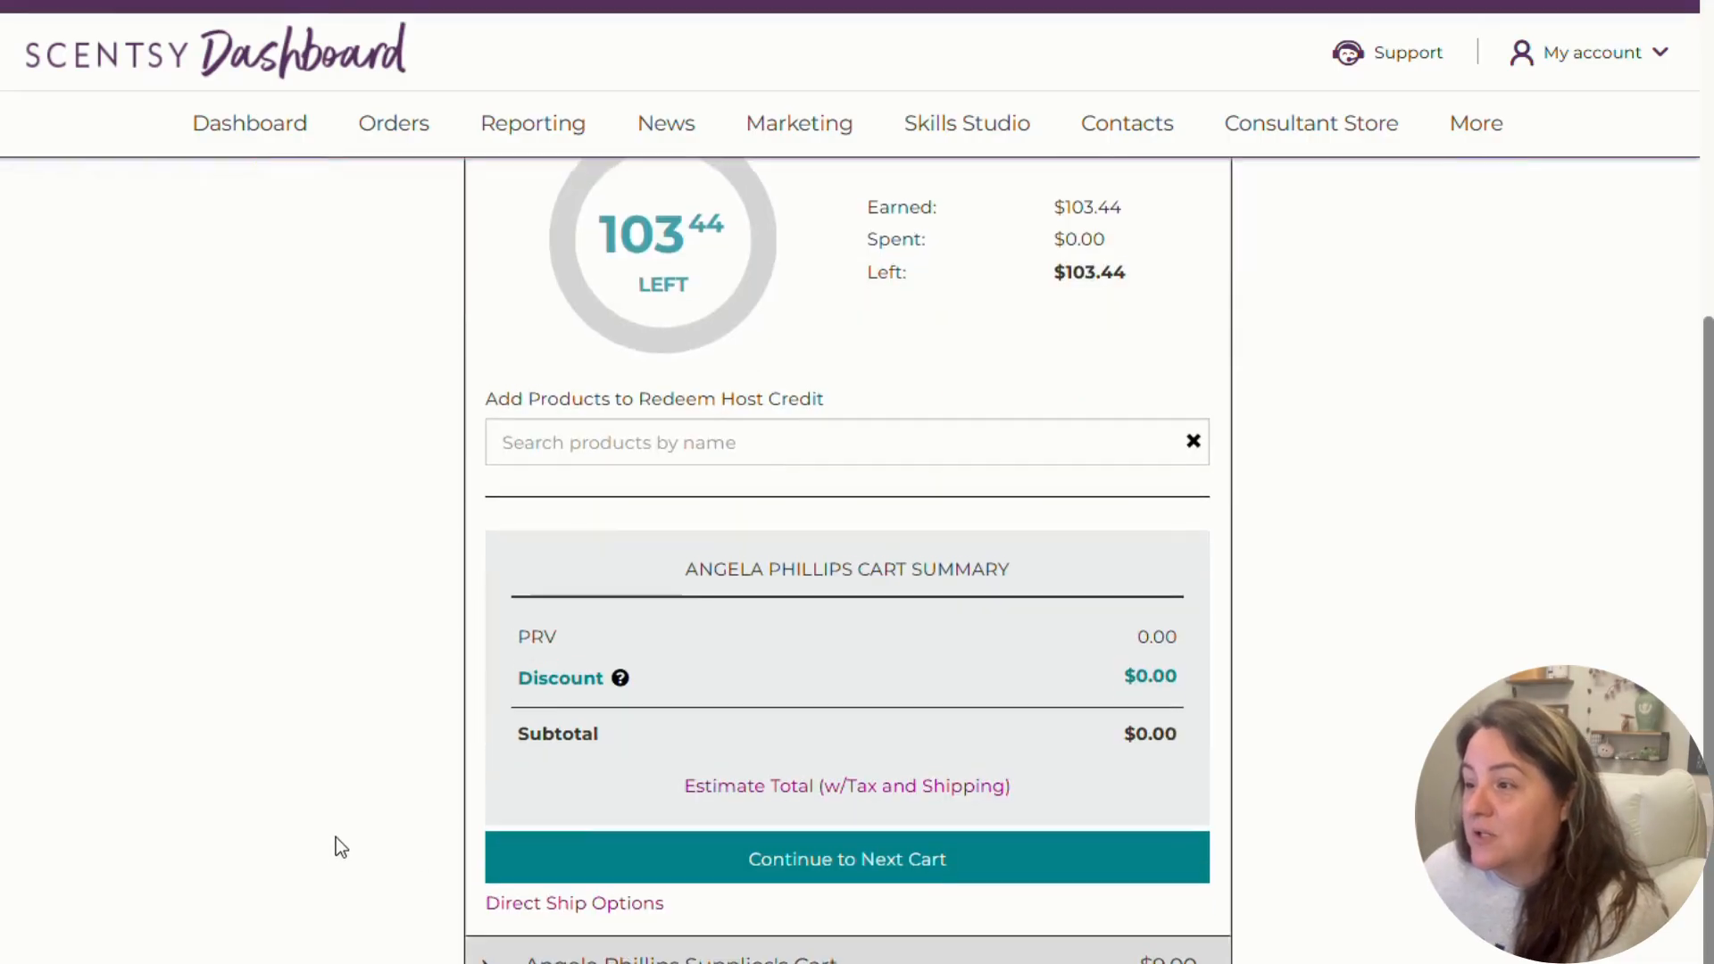
scroll(311, 801, up, 3)
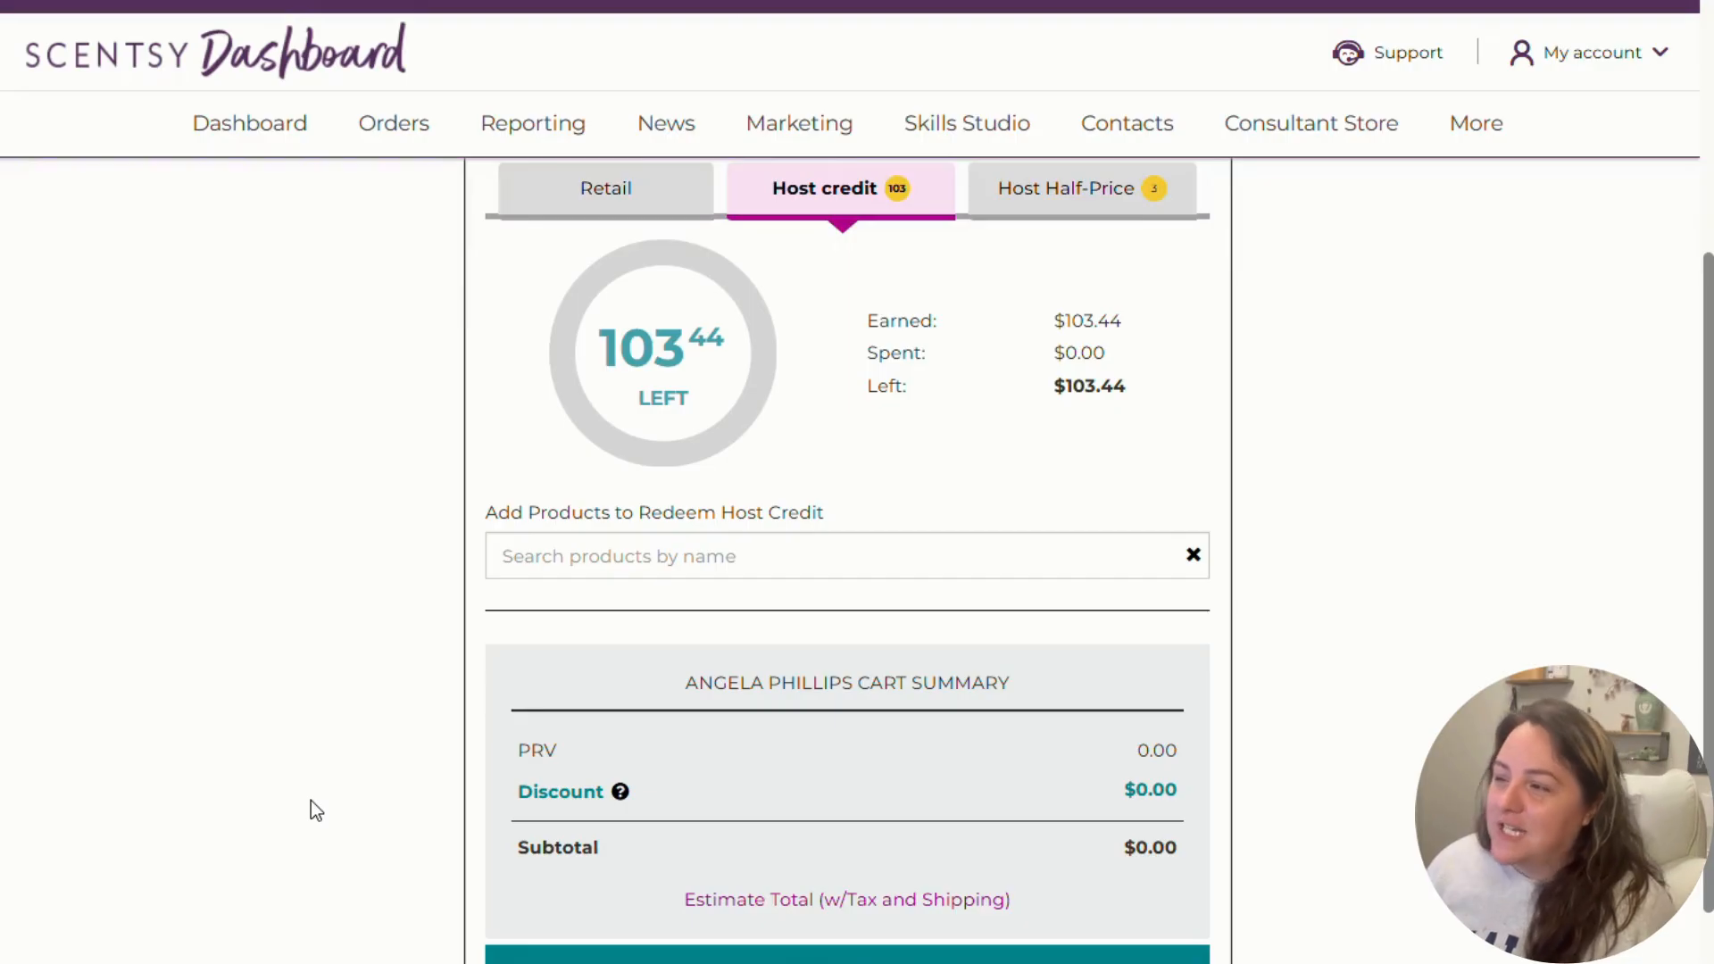
- Open the supplies guest cart and review the Oh, So Sweet Scentsy Bar 3-pack and its perpetual party reward discount
scroll(306, 819, down, 4)
click(612, 753)
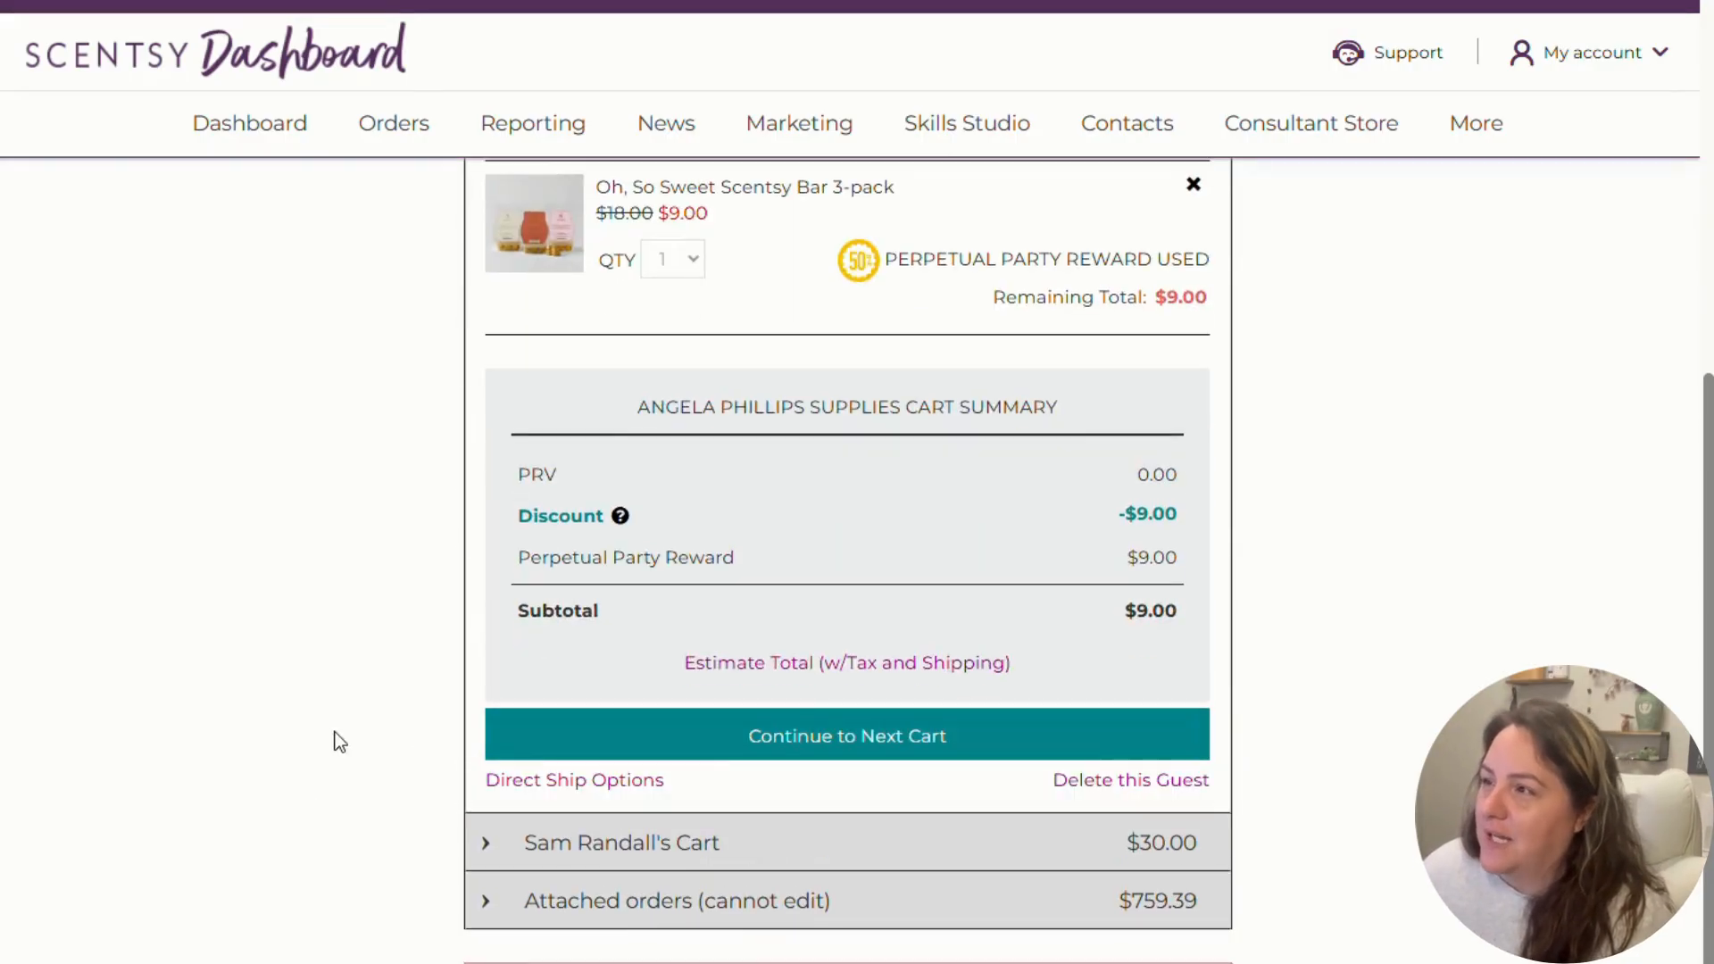
scroll(340, 741, up, 4)
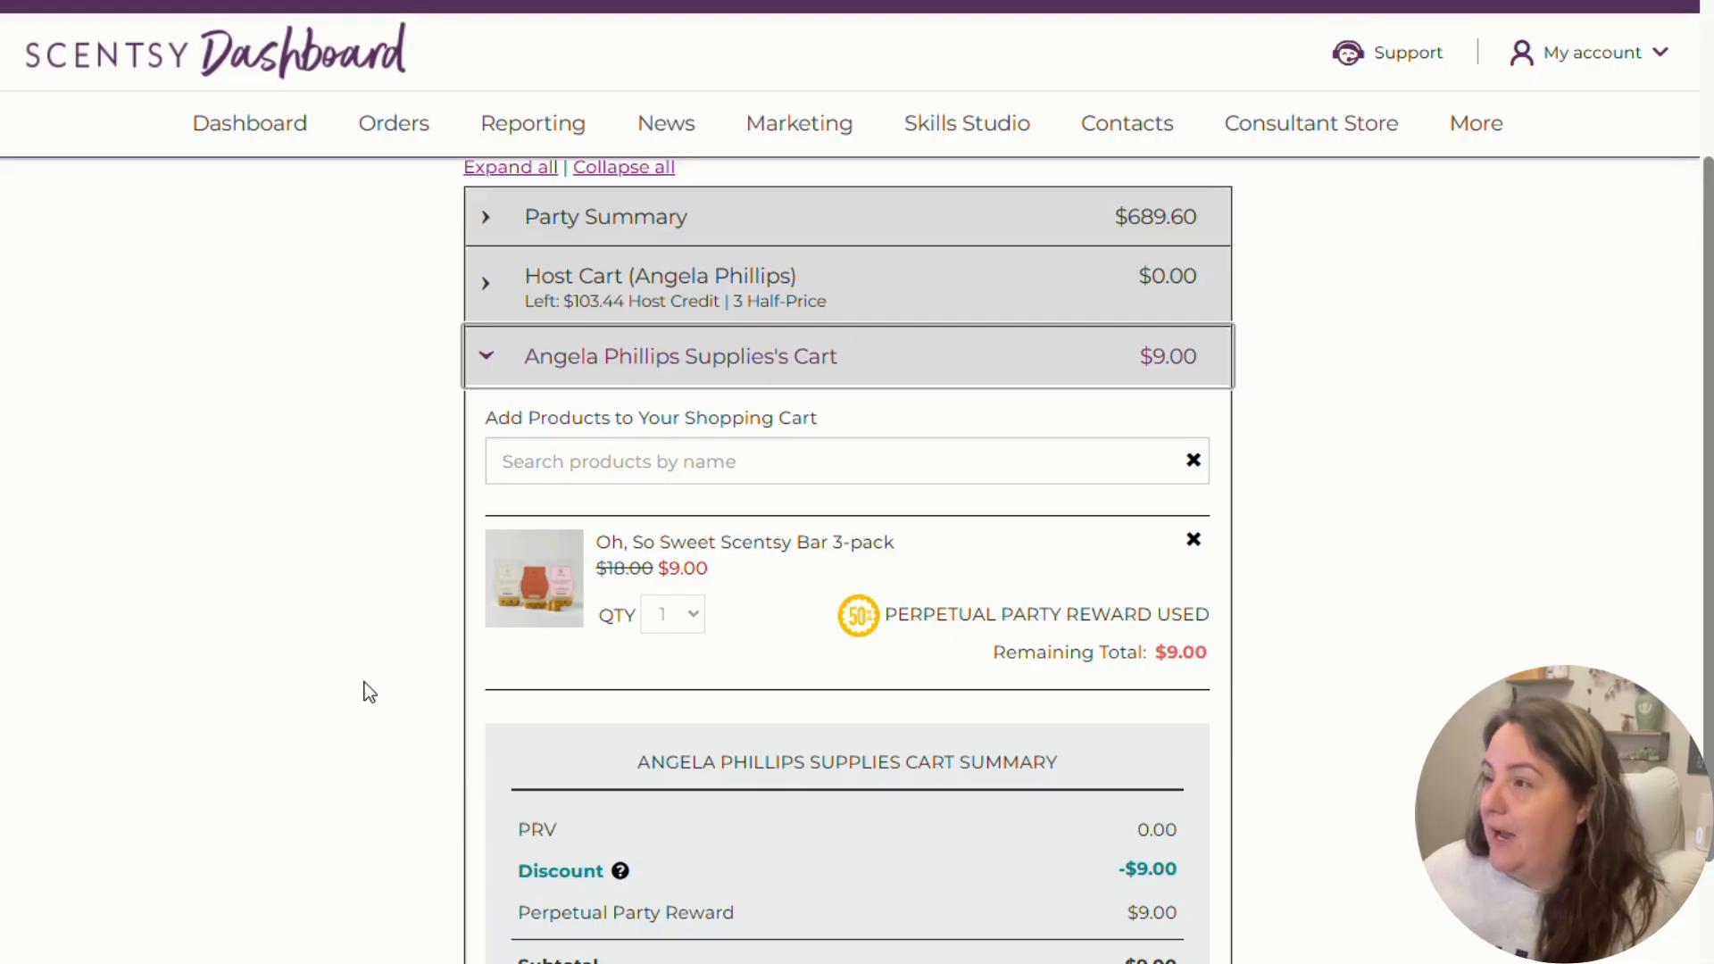
- Reopen the host cart, view its retail items, and add one Scentsy Air Quad White – Linen at half price
click(542, 301)
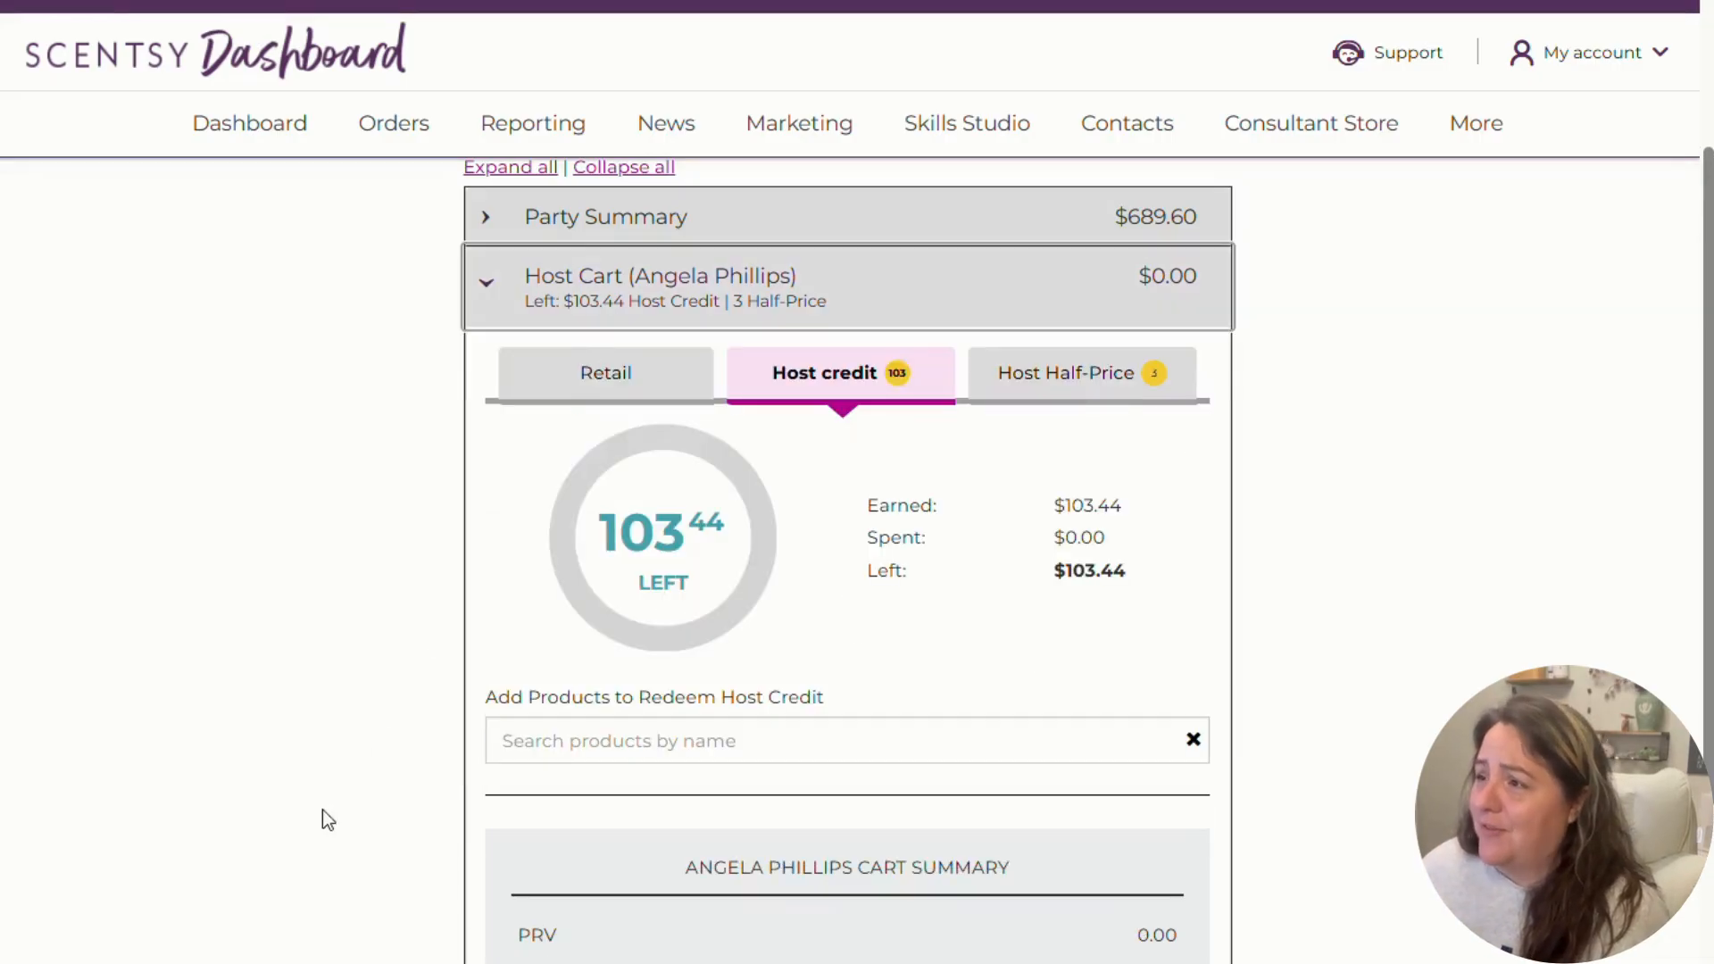
click(587, 371)
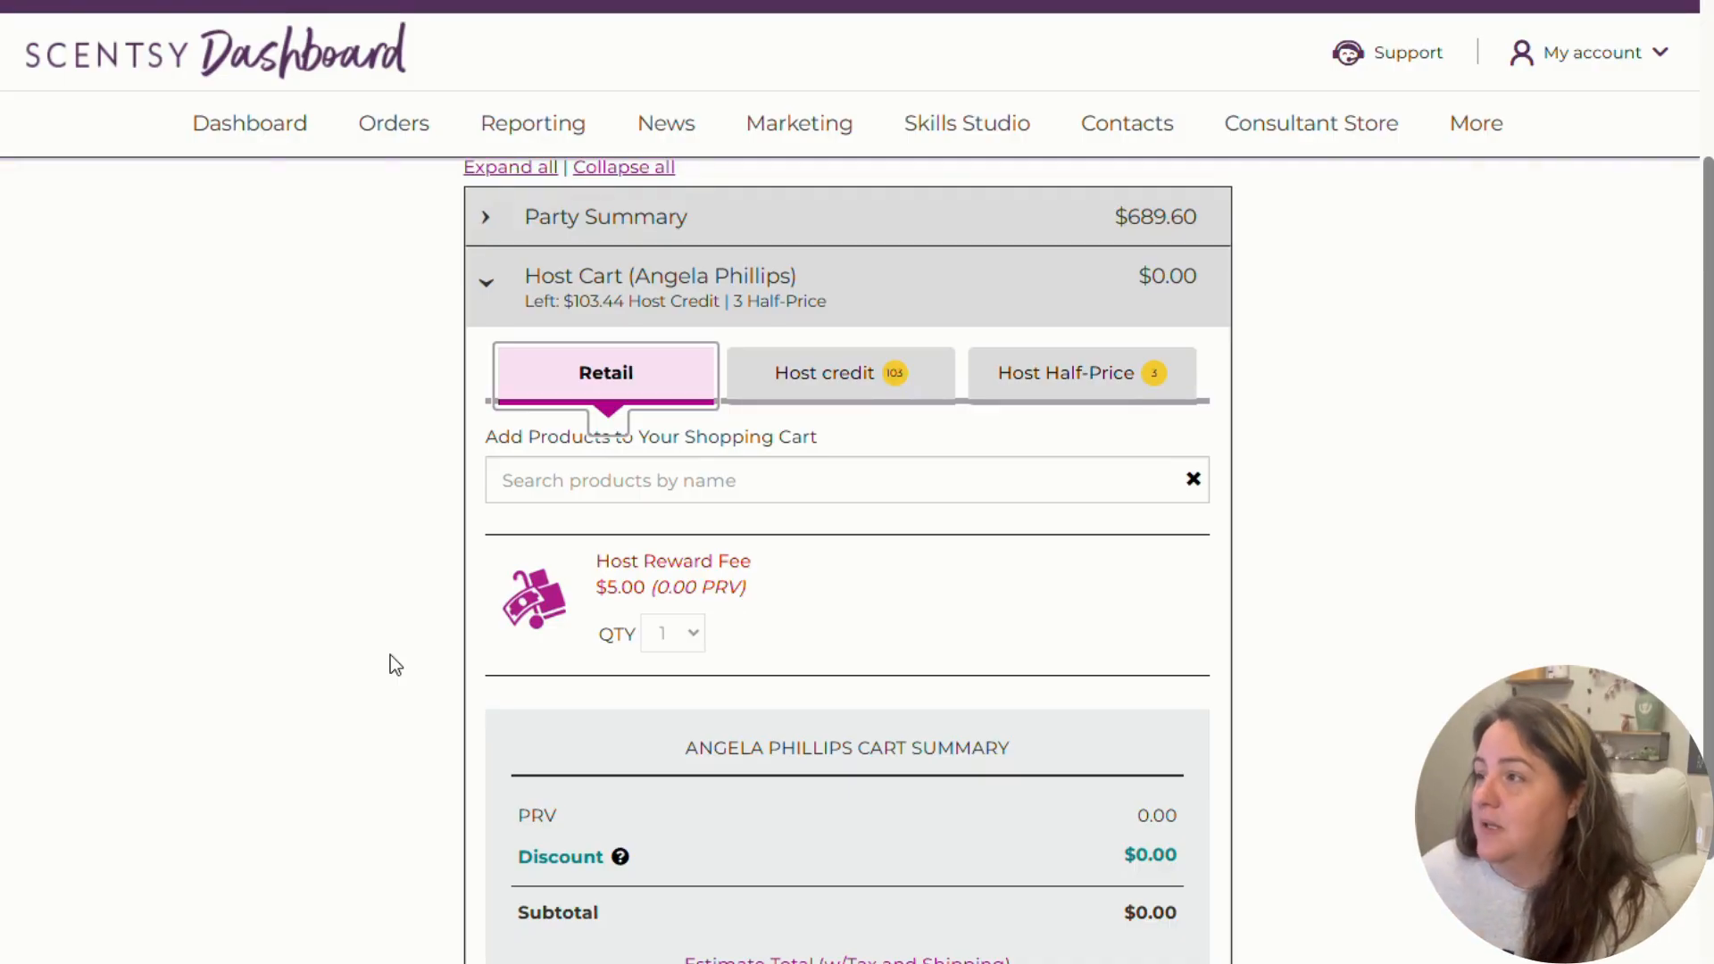
click(1075, 379)
click(706, 737)
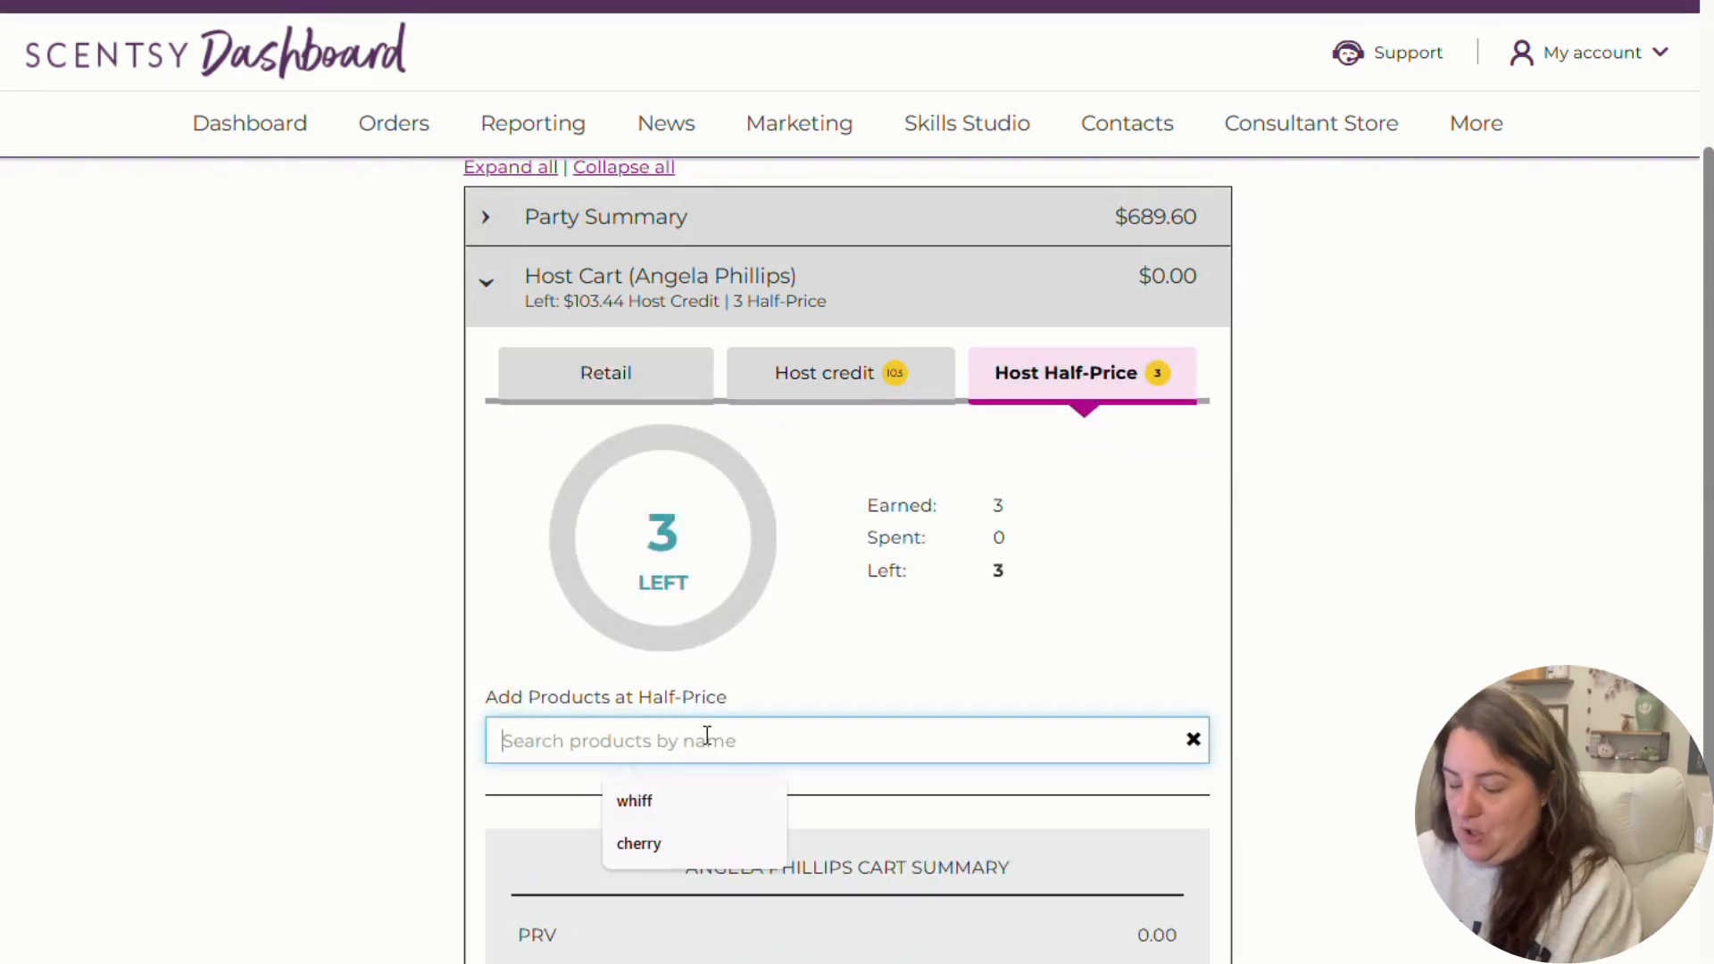
text(Scentsy Air Quad White – Linen)
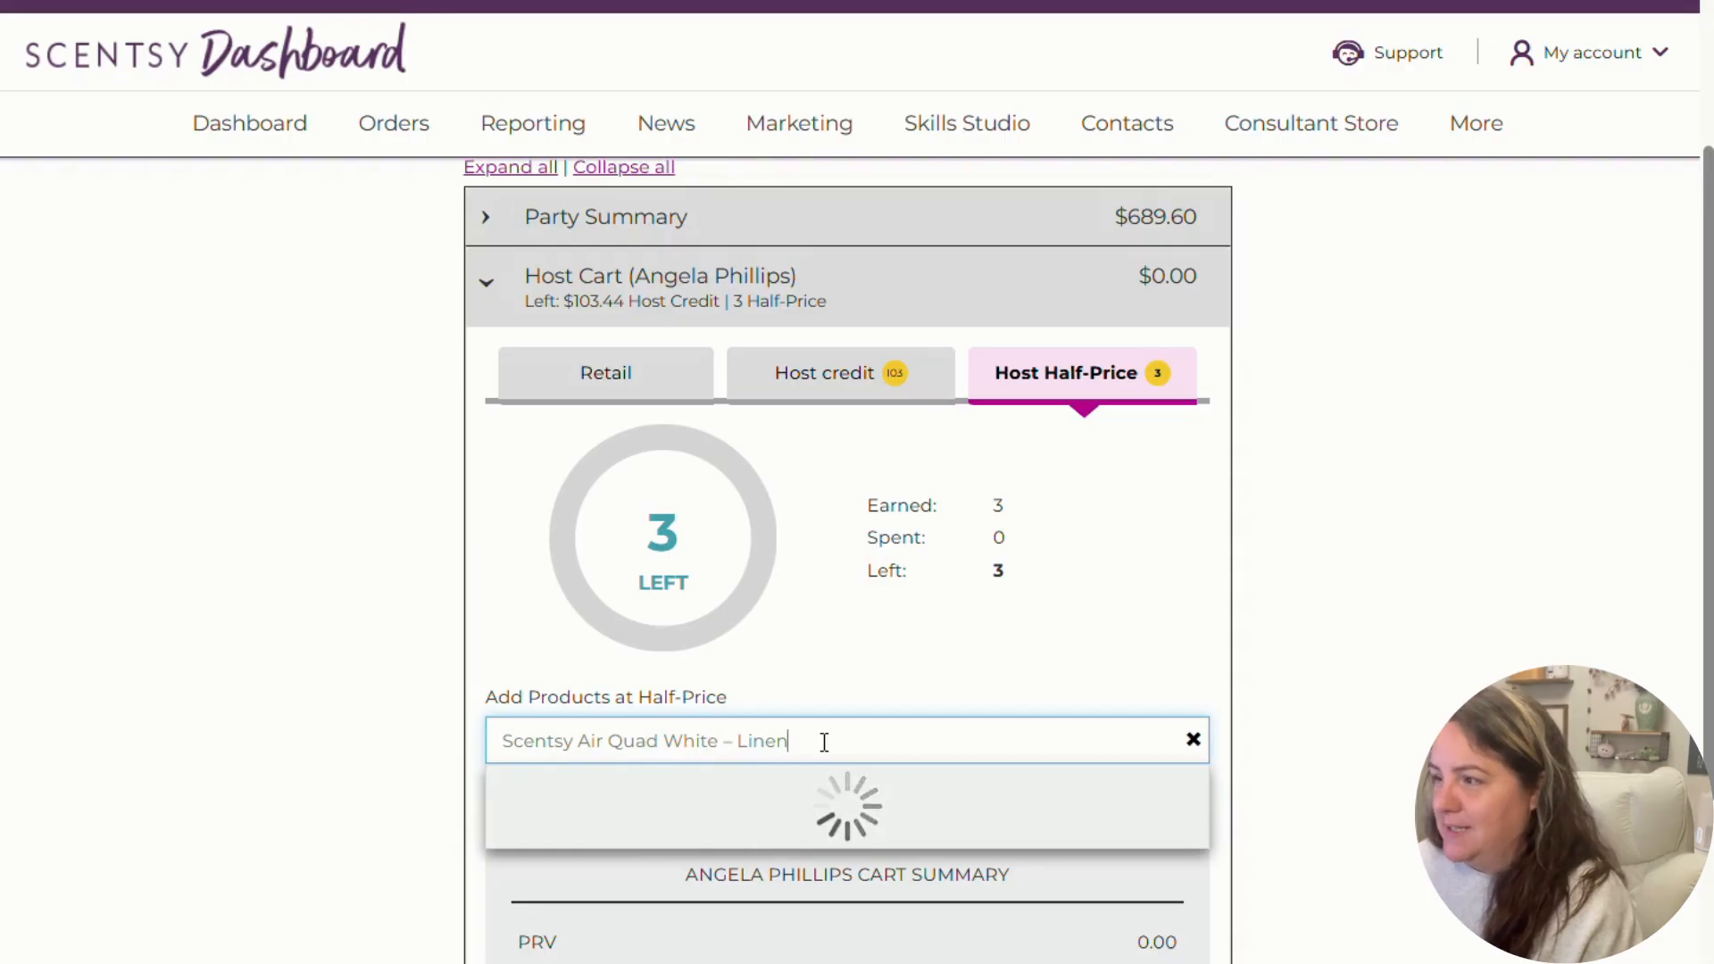
click(1170, 806)
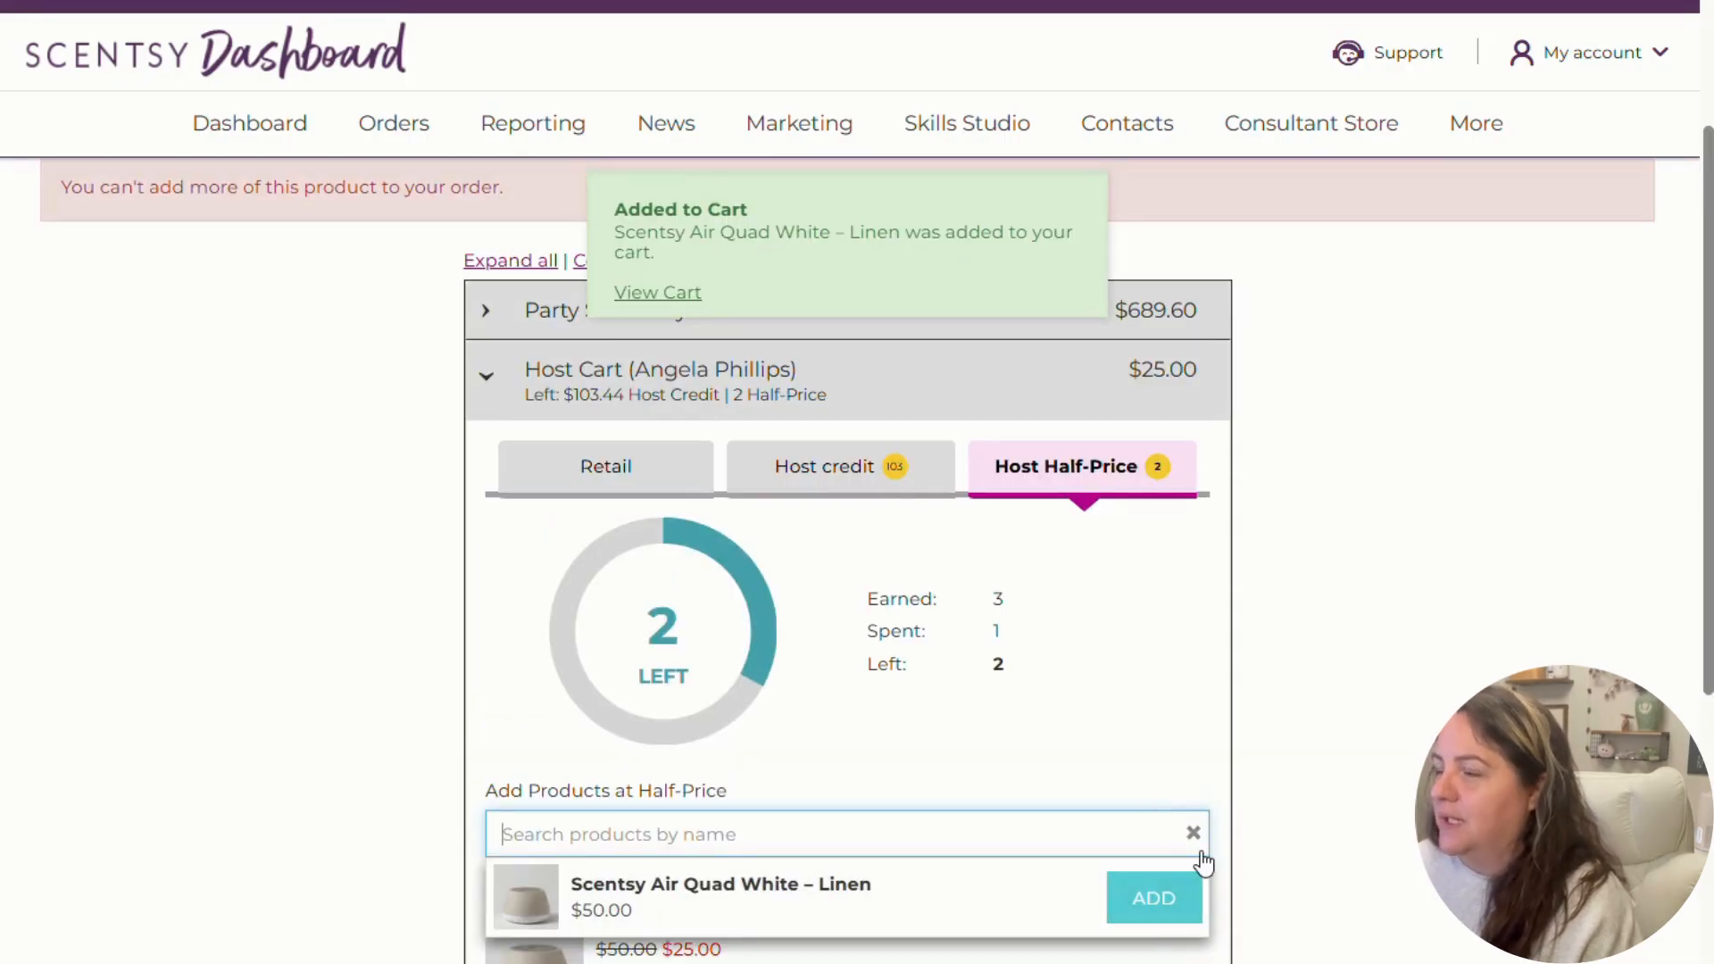
- Search the half-price products for "whiff" and add two Luna Washer Whiffs Tubs to the host cart
click(687, 841)
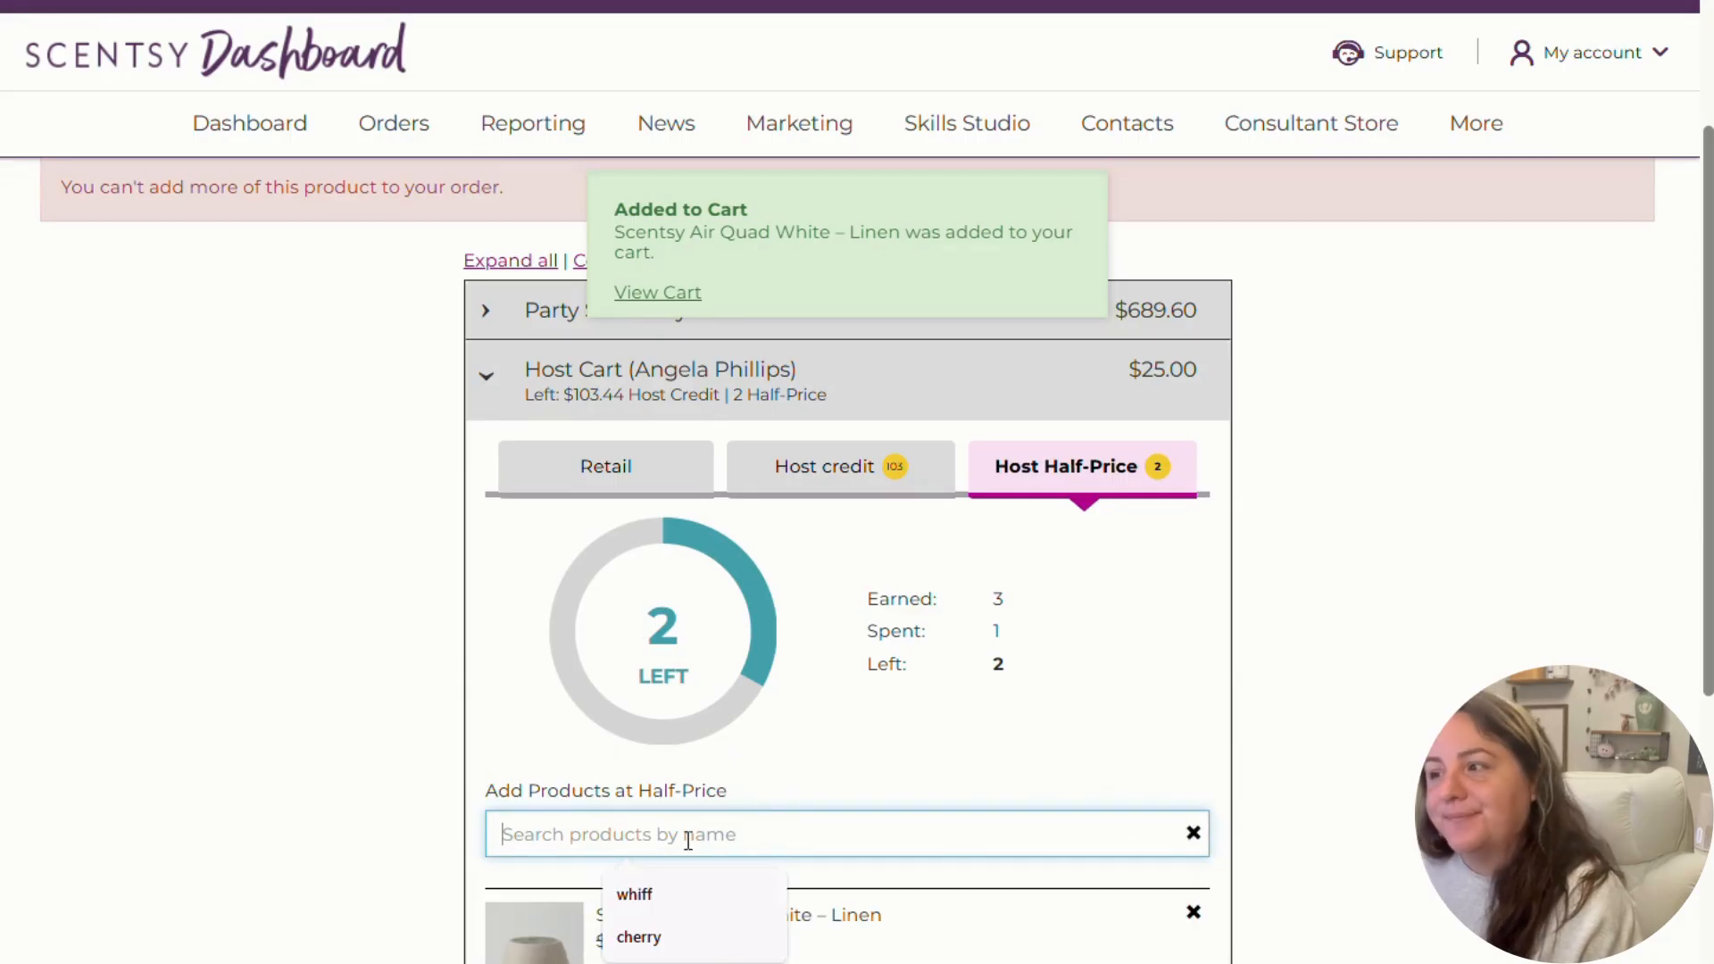
click(696, 894)
click(1132, 895)
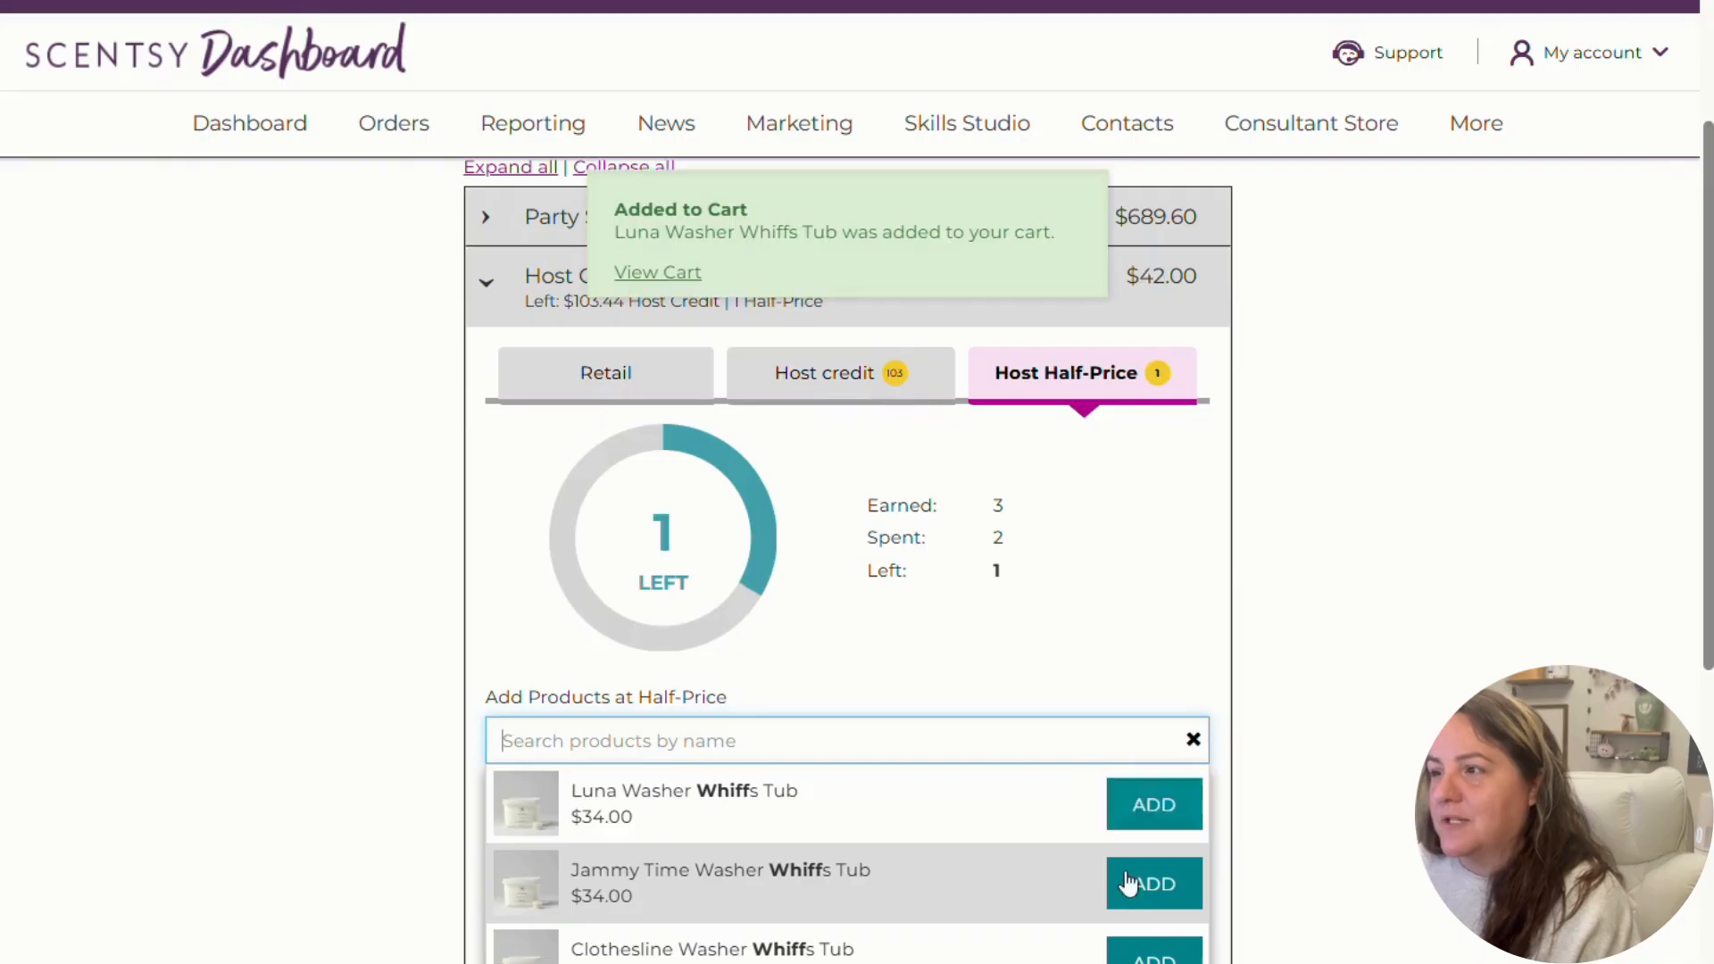
click(1151, 814)
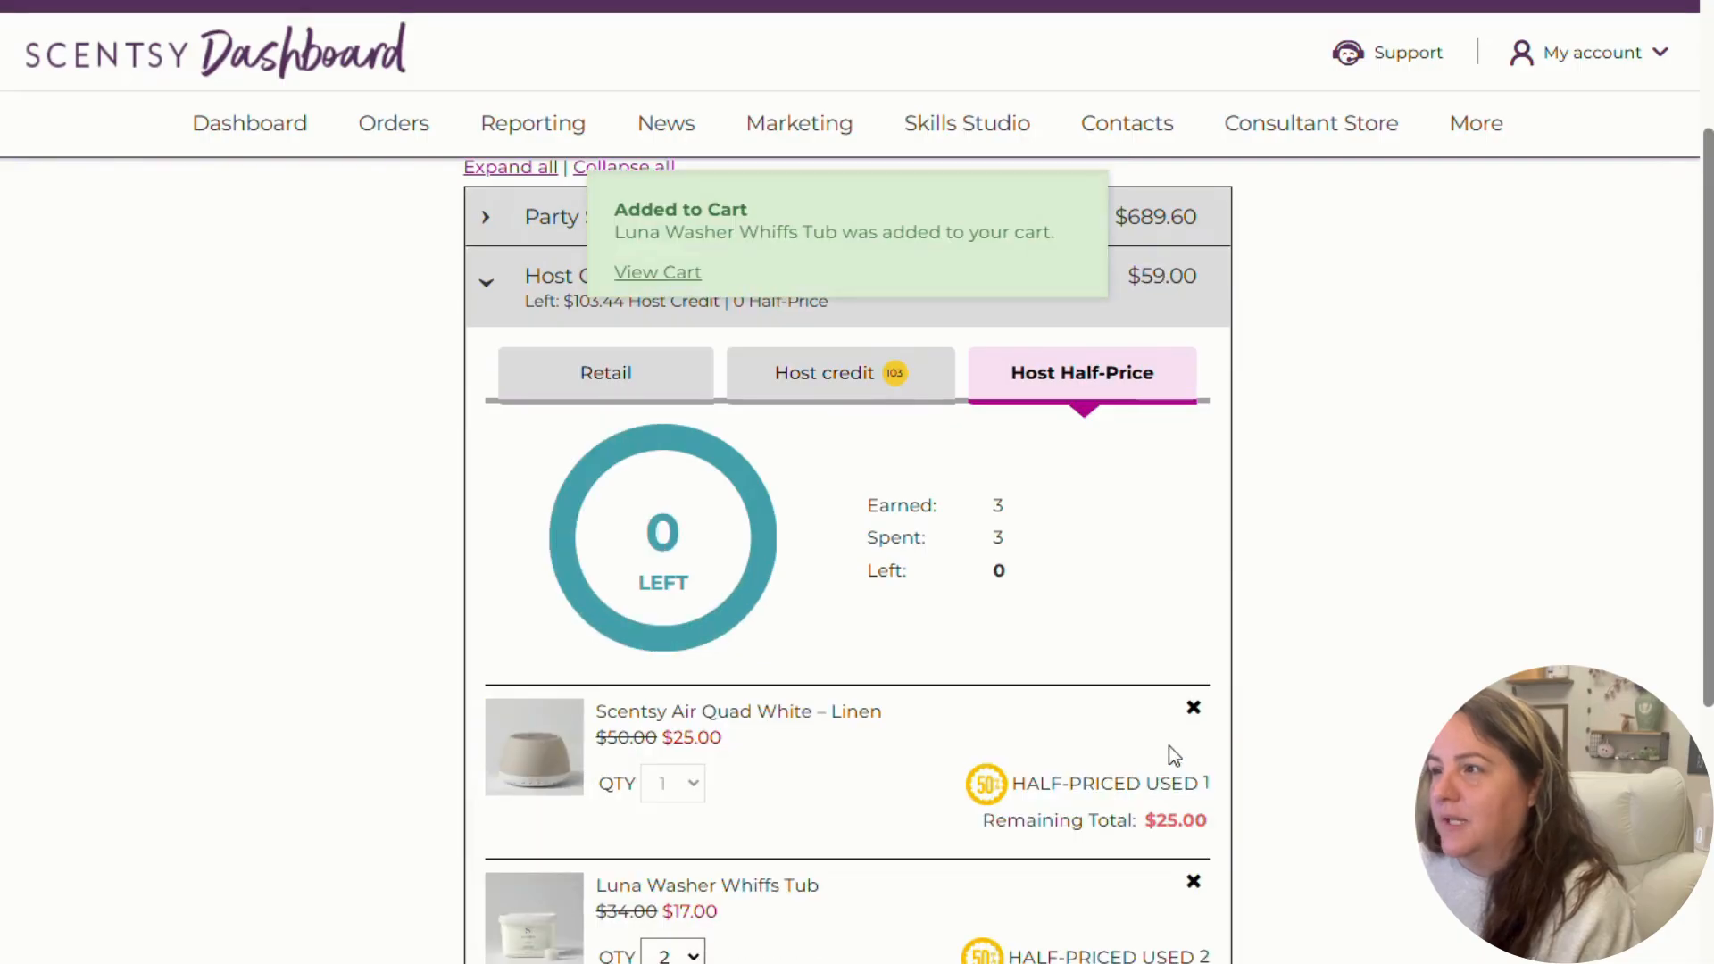
- Review the host cart's retail items, then remove the Scentsy Air Quad White – Linen and the Luna Washer Whiffs Tubs
click(526, 370)
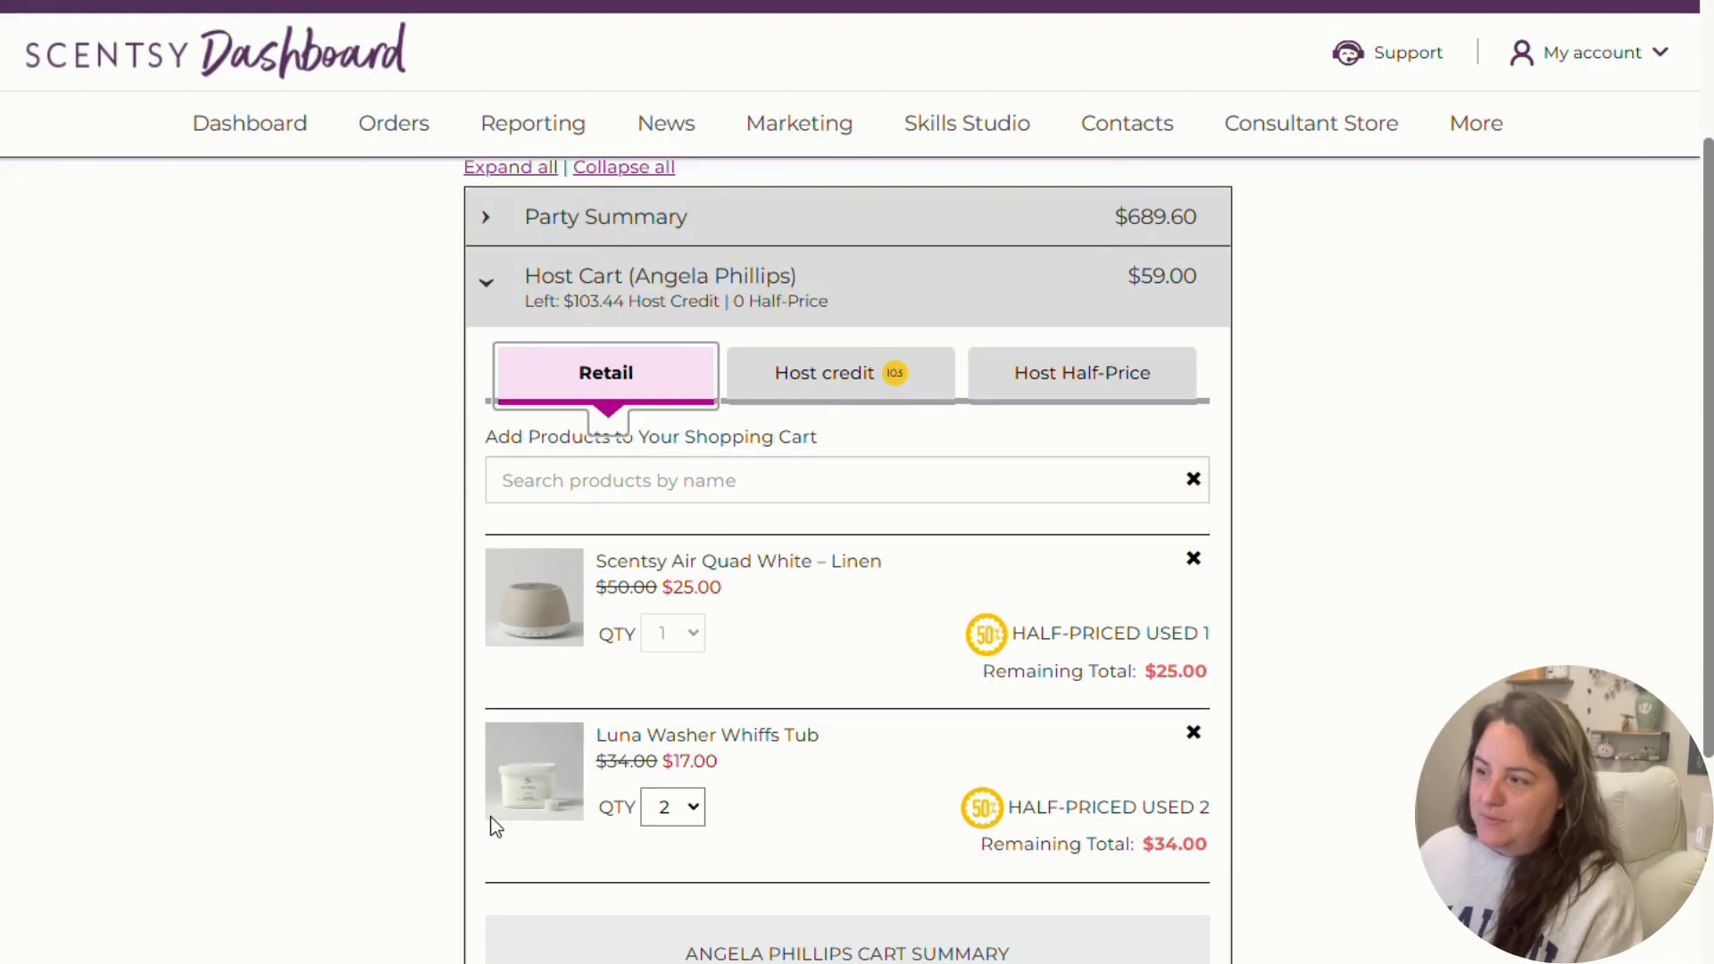
scroll(489, 794, down, 3)
scroll(493, 782, up, 3)
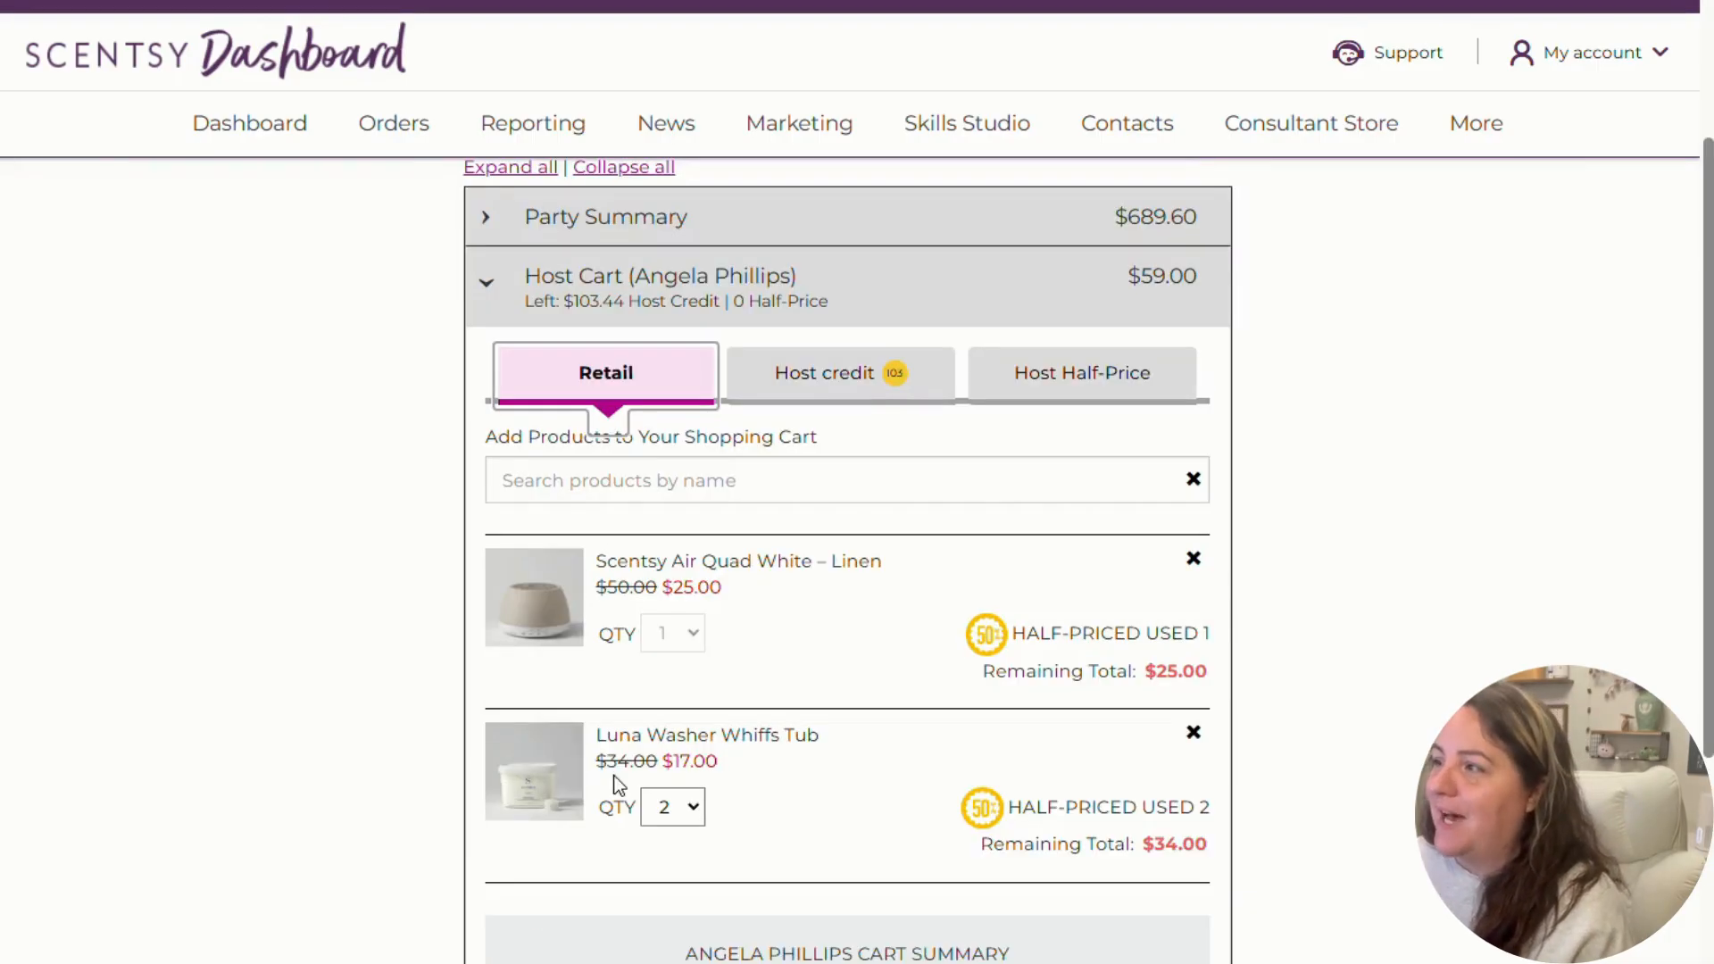
click(1194, 558)
click(1196, 560)
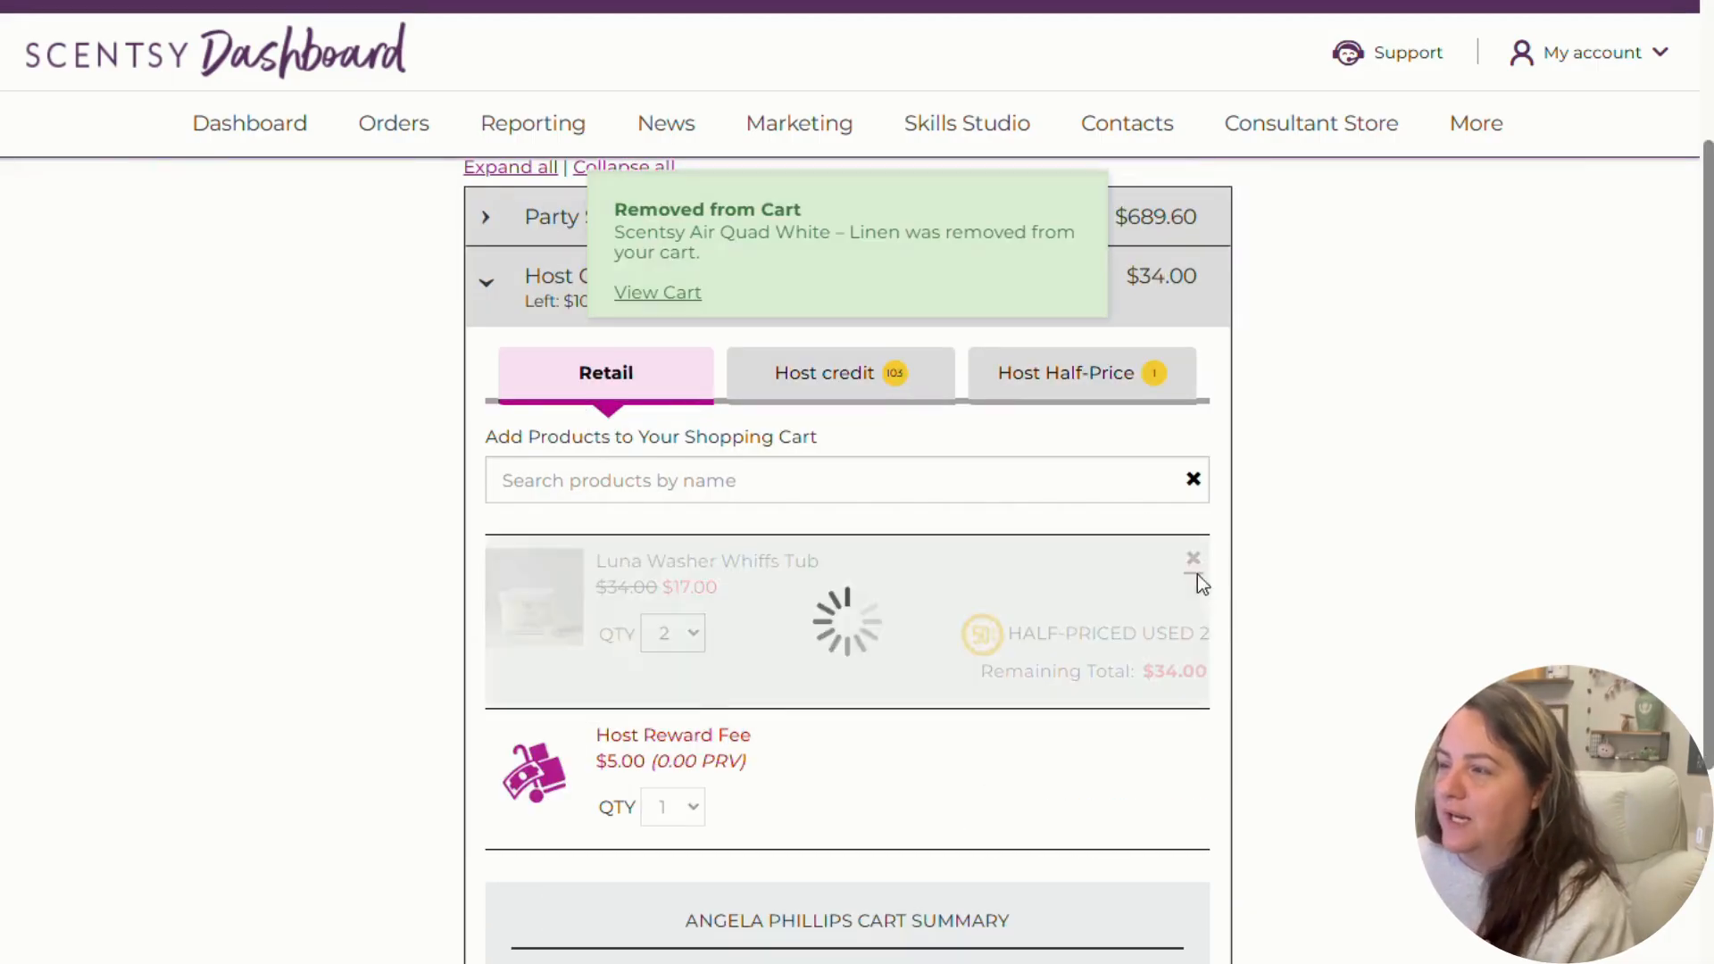